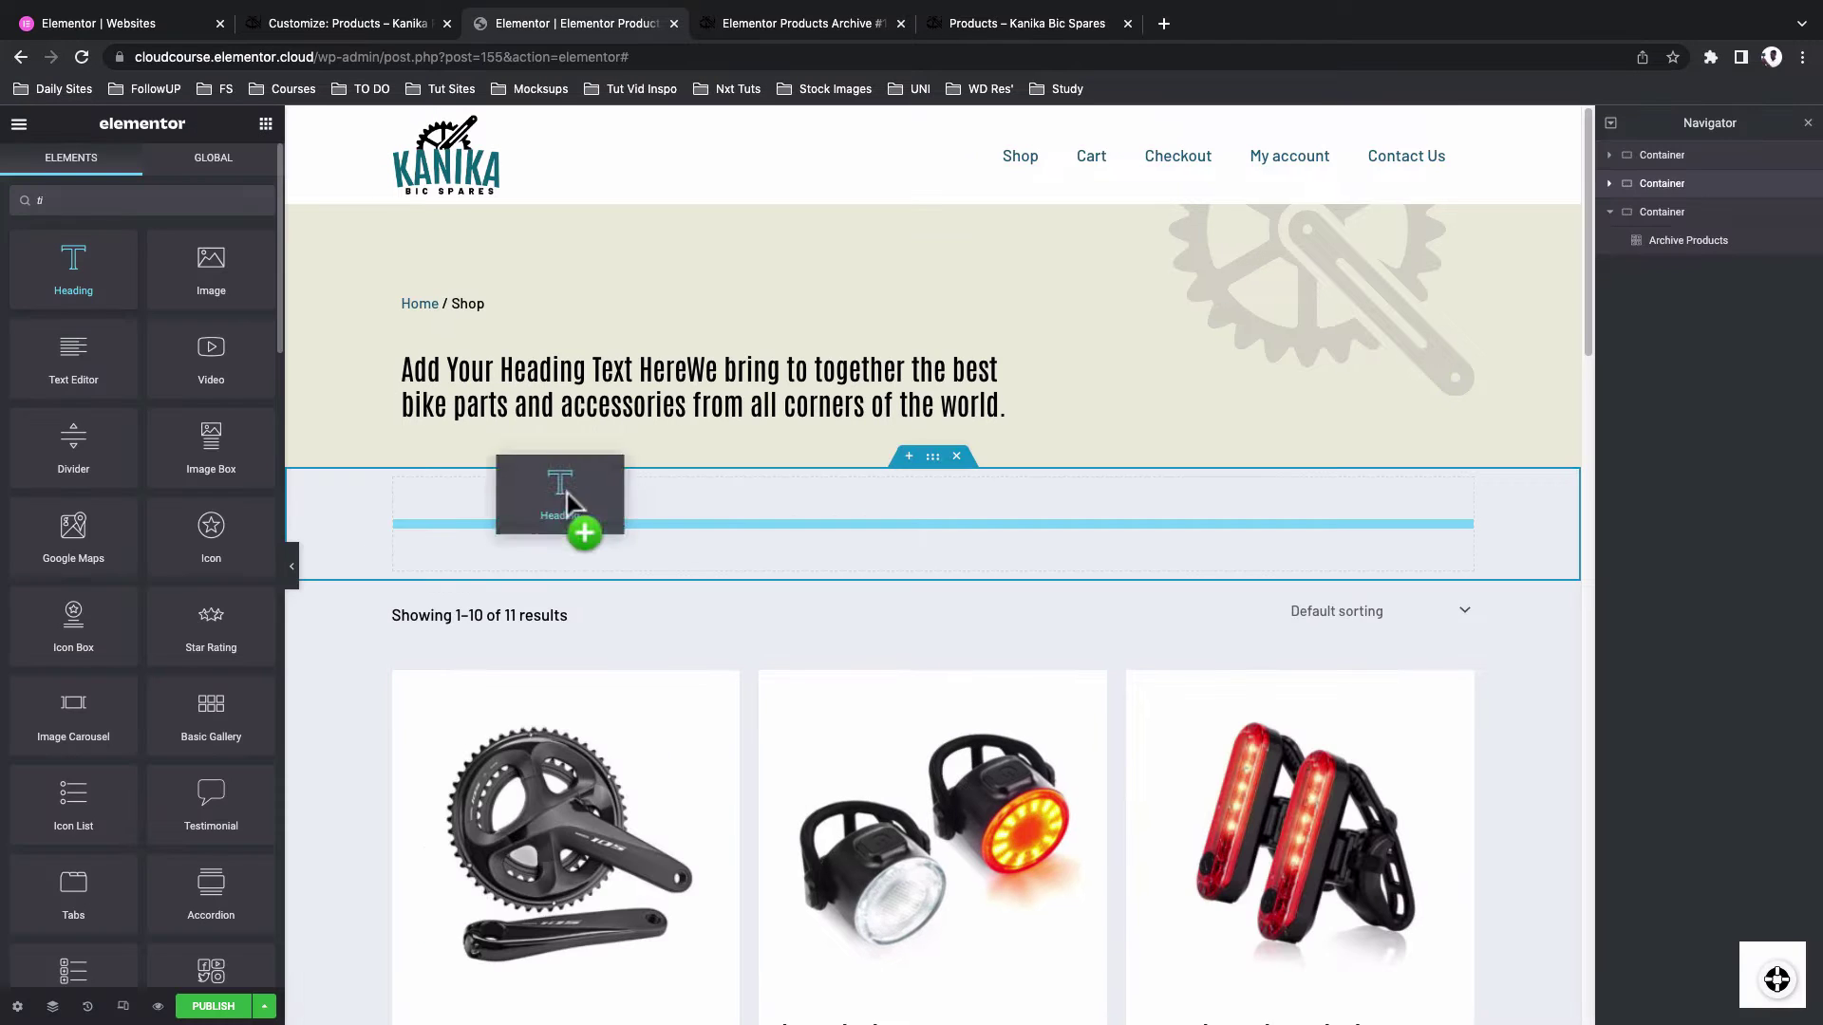
Place a Heading widget in the empty container between the shop banner and the product listing
{"action": "left_click_drag", "start_coordinate": [570, 521], "coordinate": [561, 497]}
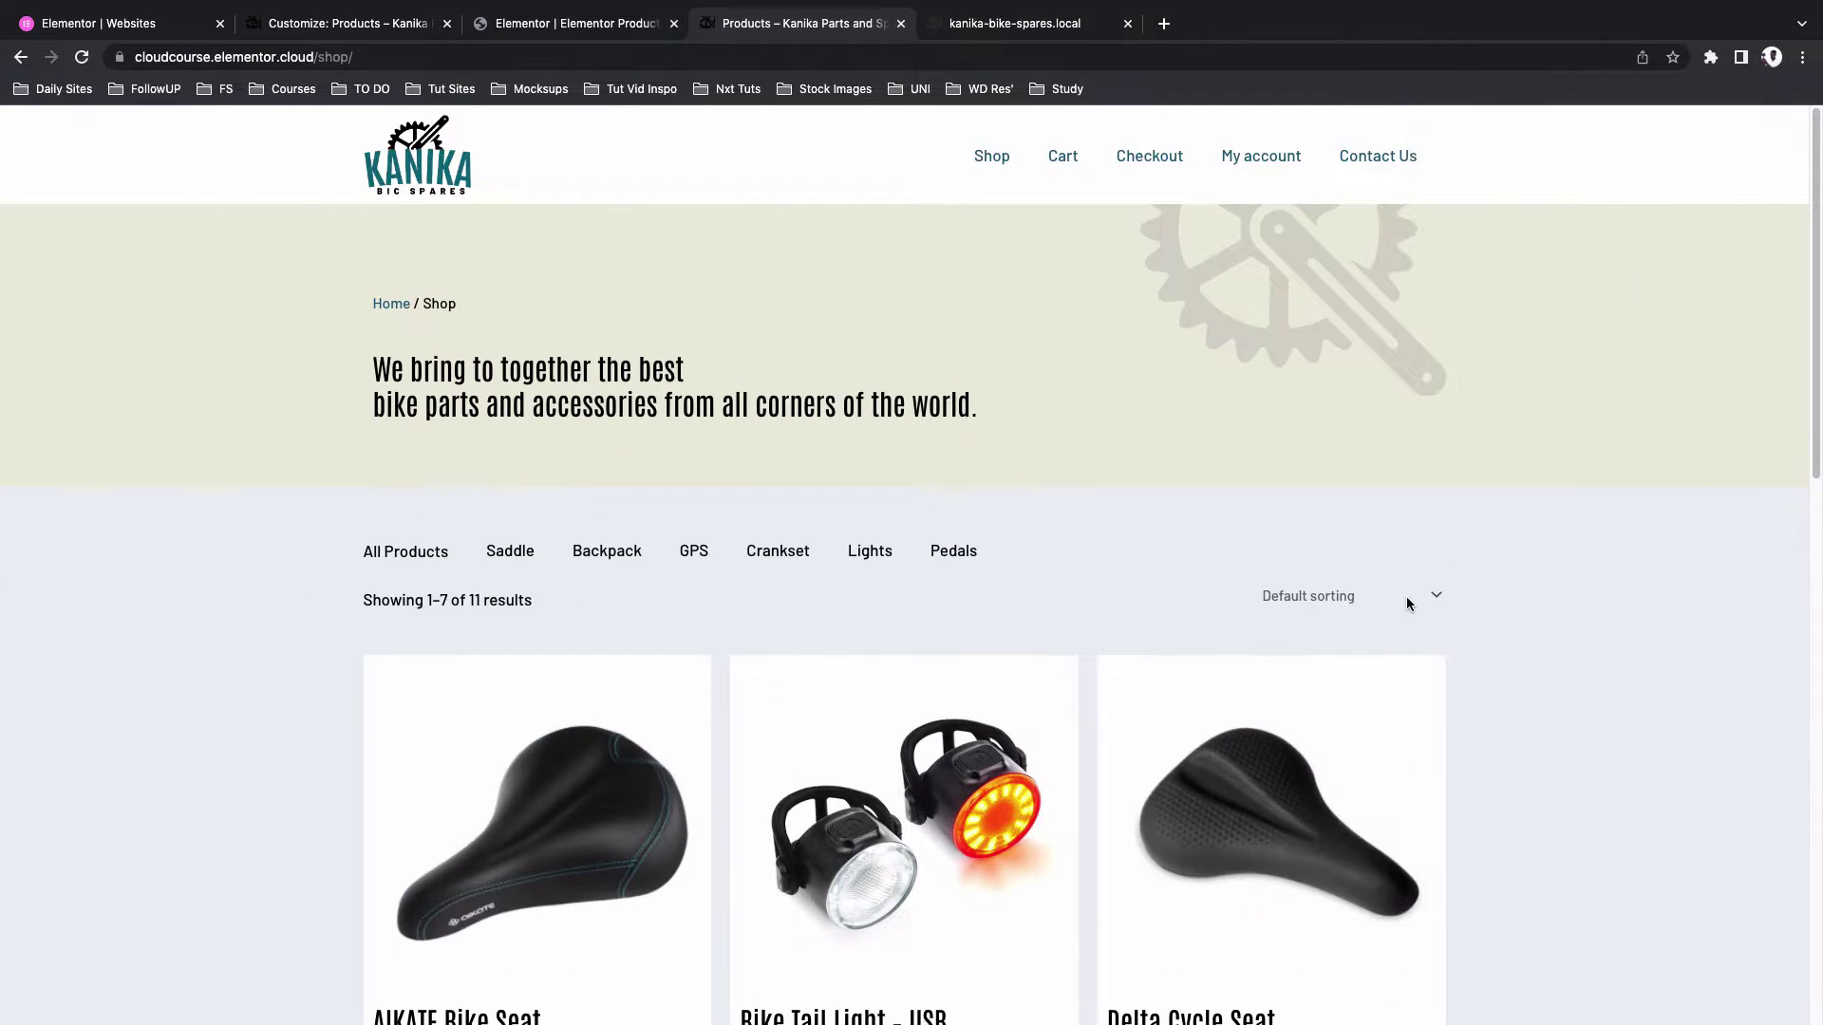
Check the shop page's sorting options and try its expandable category list in the mobile phone preview
{"action": "left_click", "coordinate": [1409, 595]}
{"action": "left_click", "coordinate": [1508, 636]}
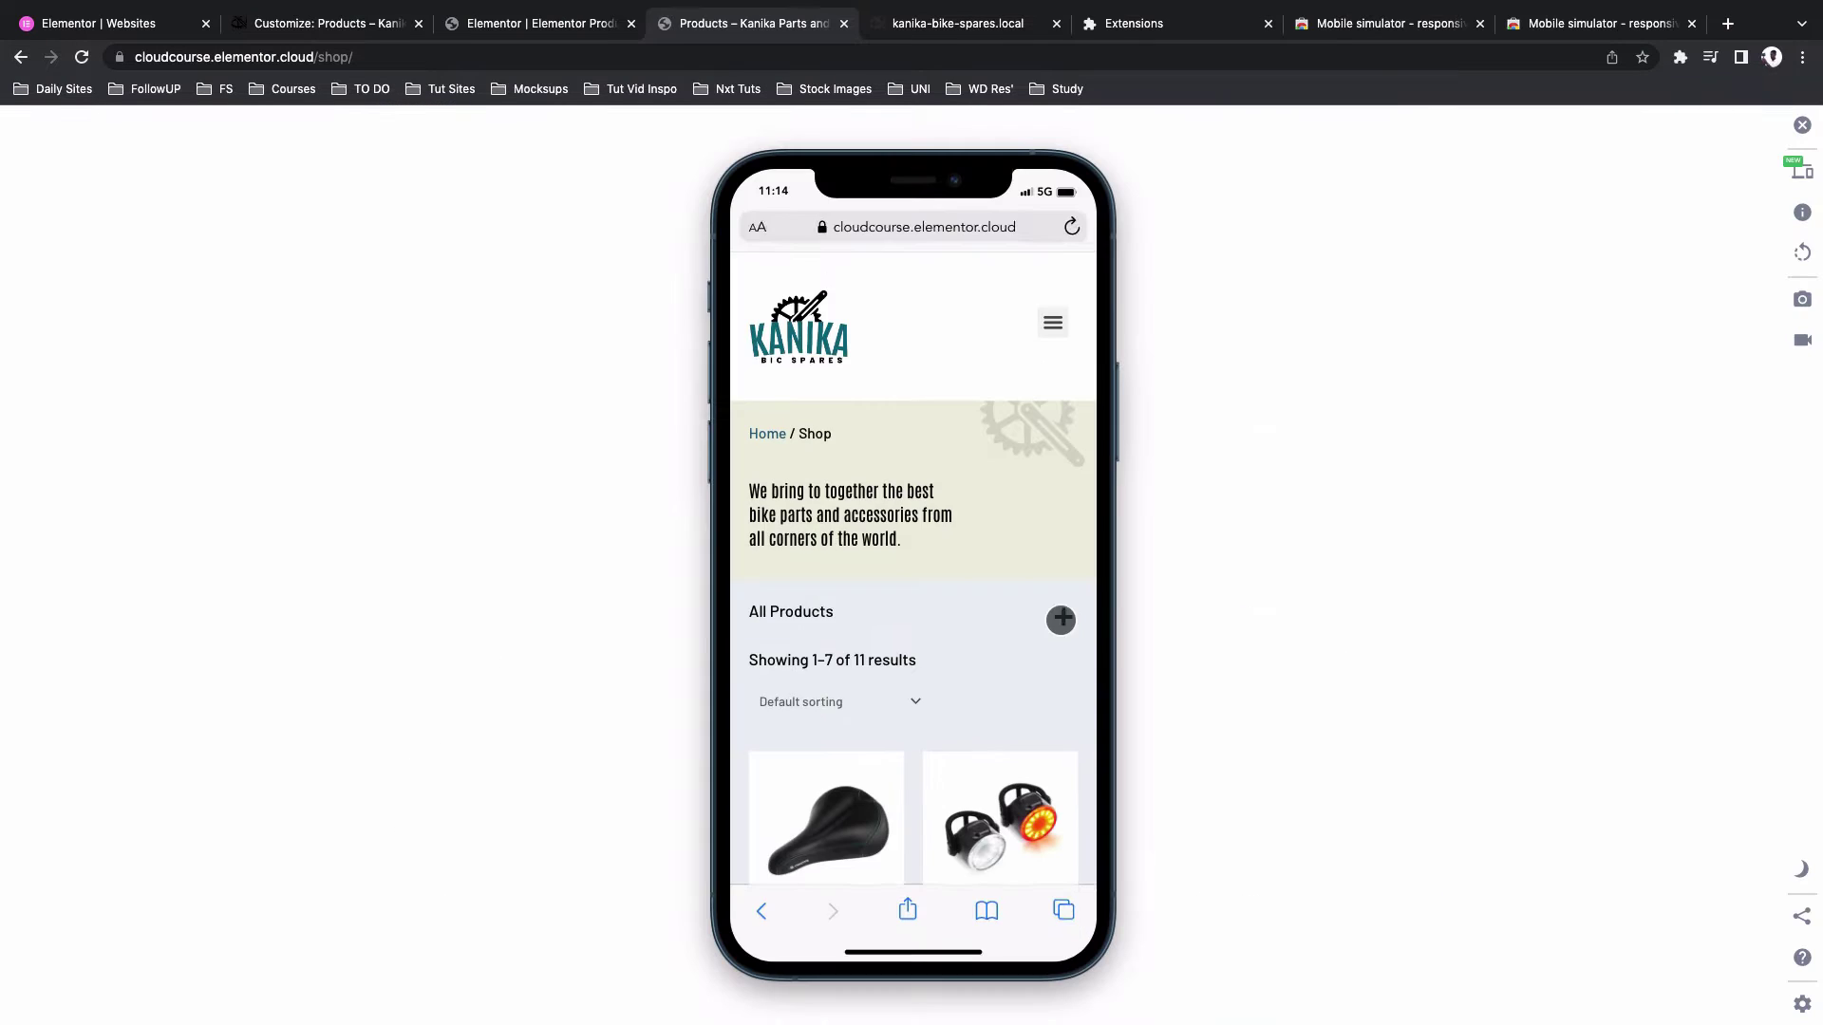
{"action": "scroll", "coordinate": [1061, 620], "scroll_direction": "down", "scroll_amount": 3}
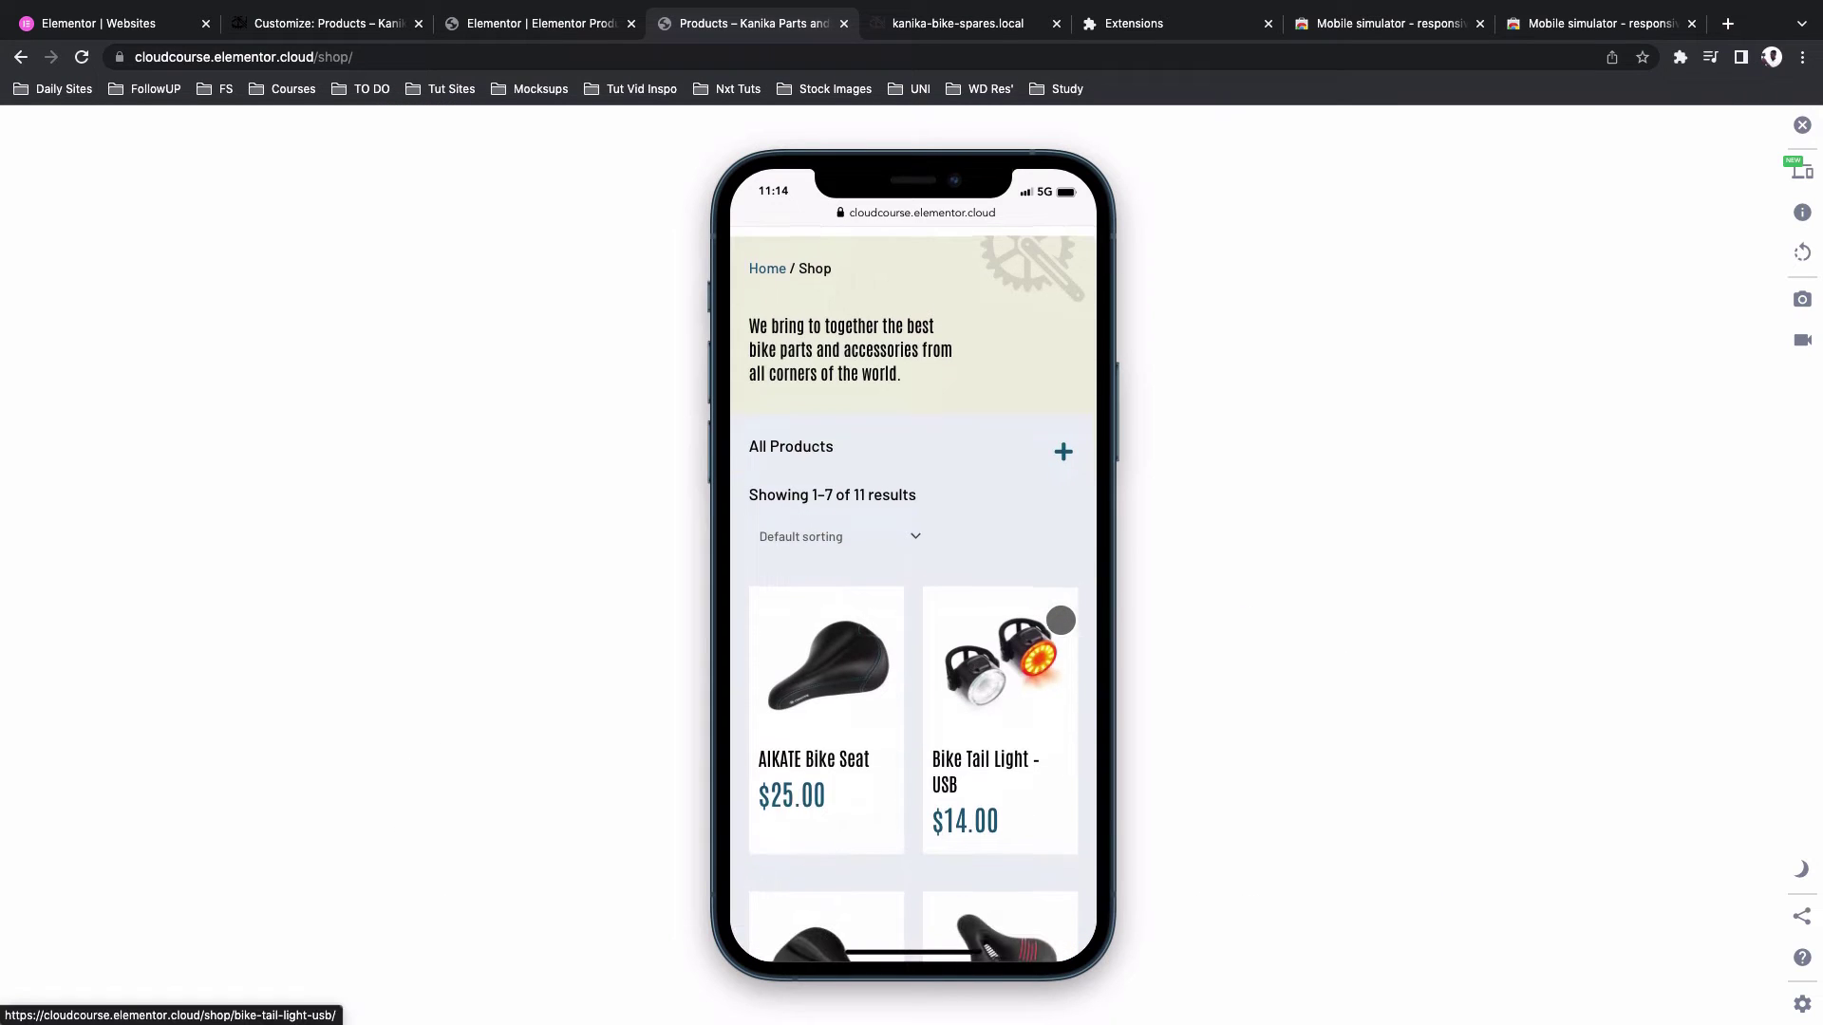
{"action": "scroll", "coordinate": [1060, 620], "scroll_direction": "down", "scroll_amount": 3}
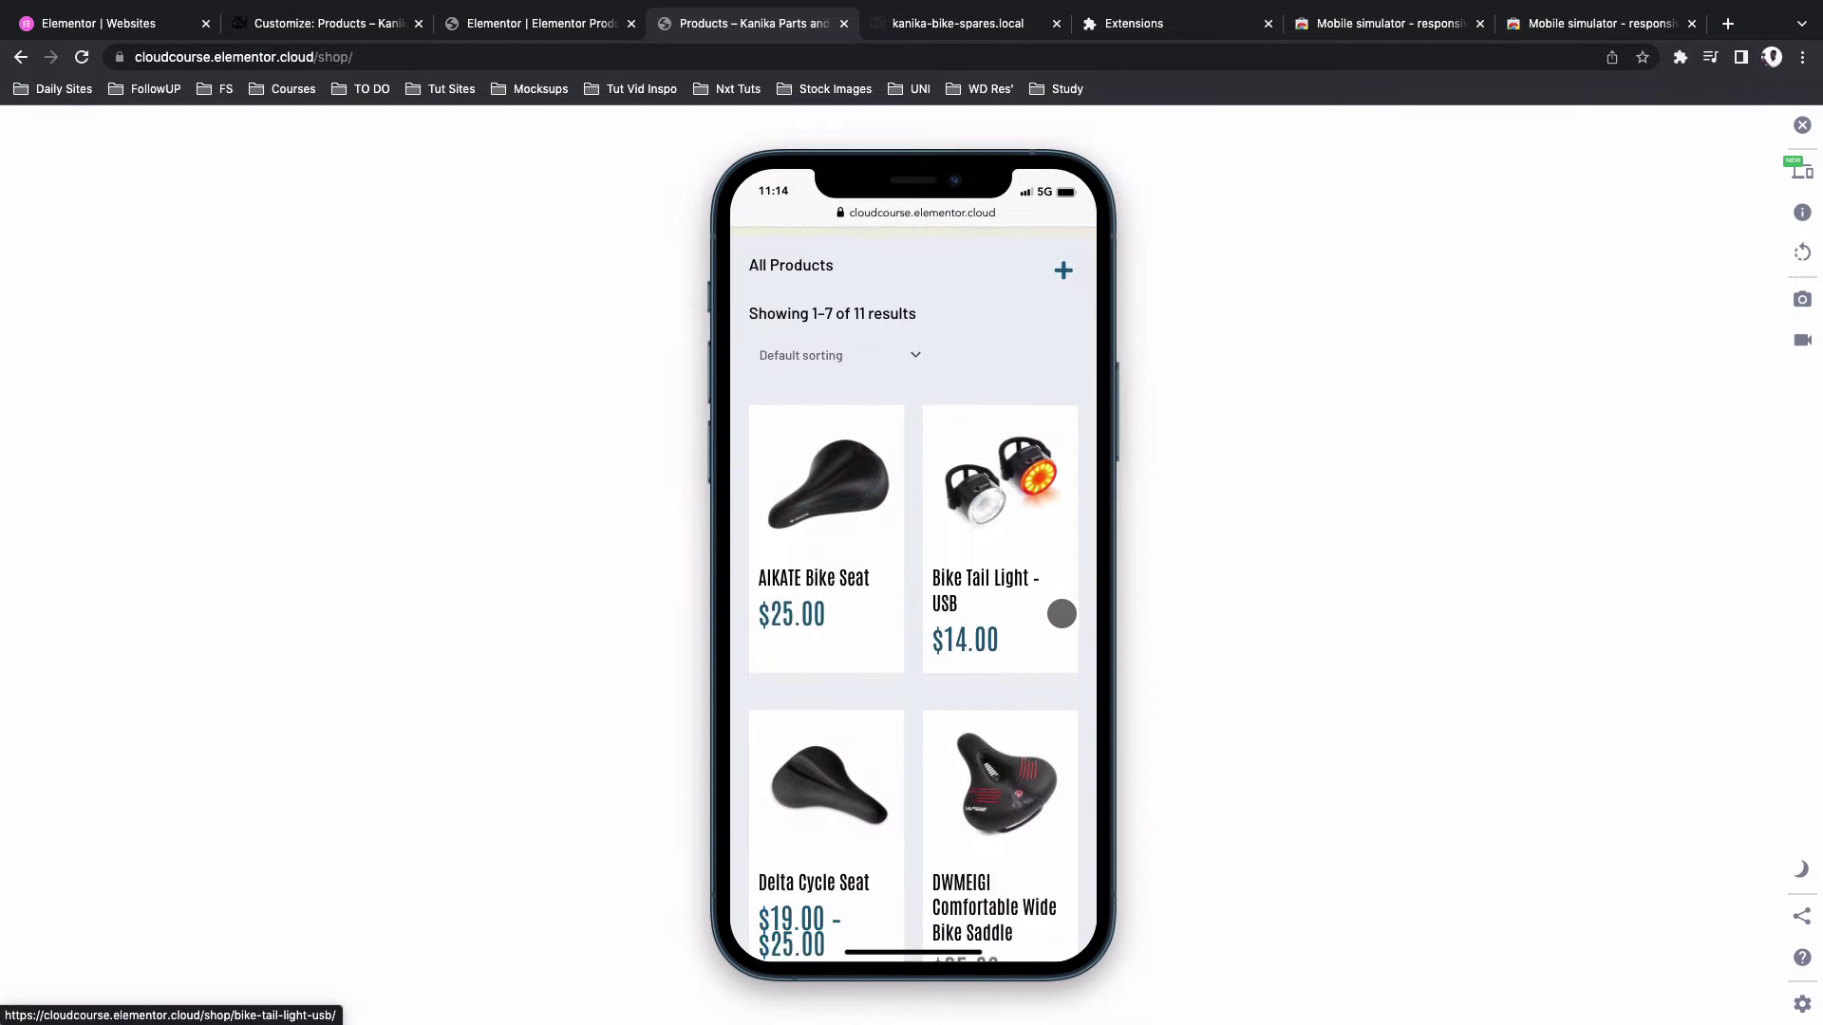
{"action": "left_click", "coordinate": [1062, 272]}
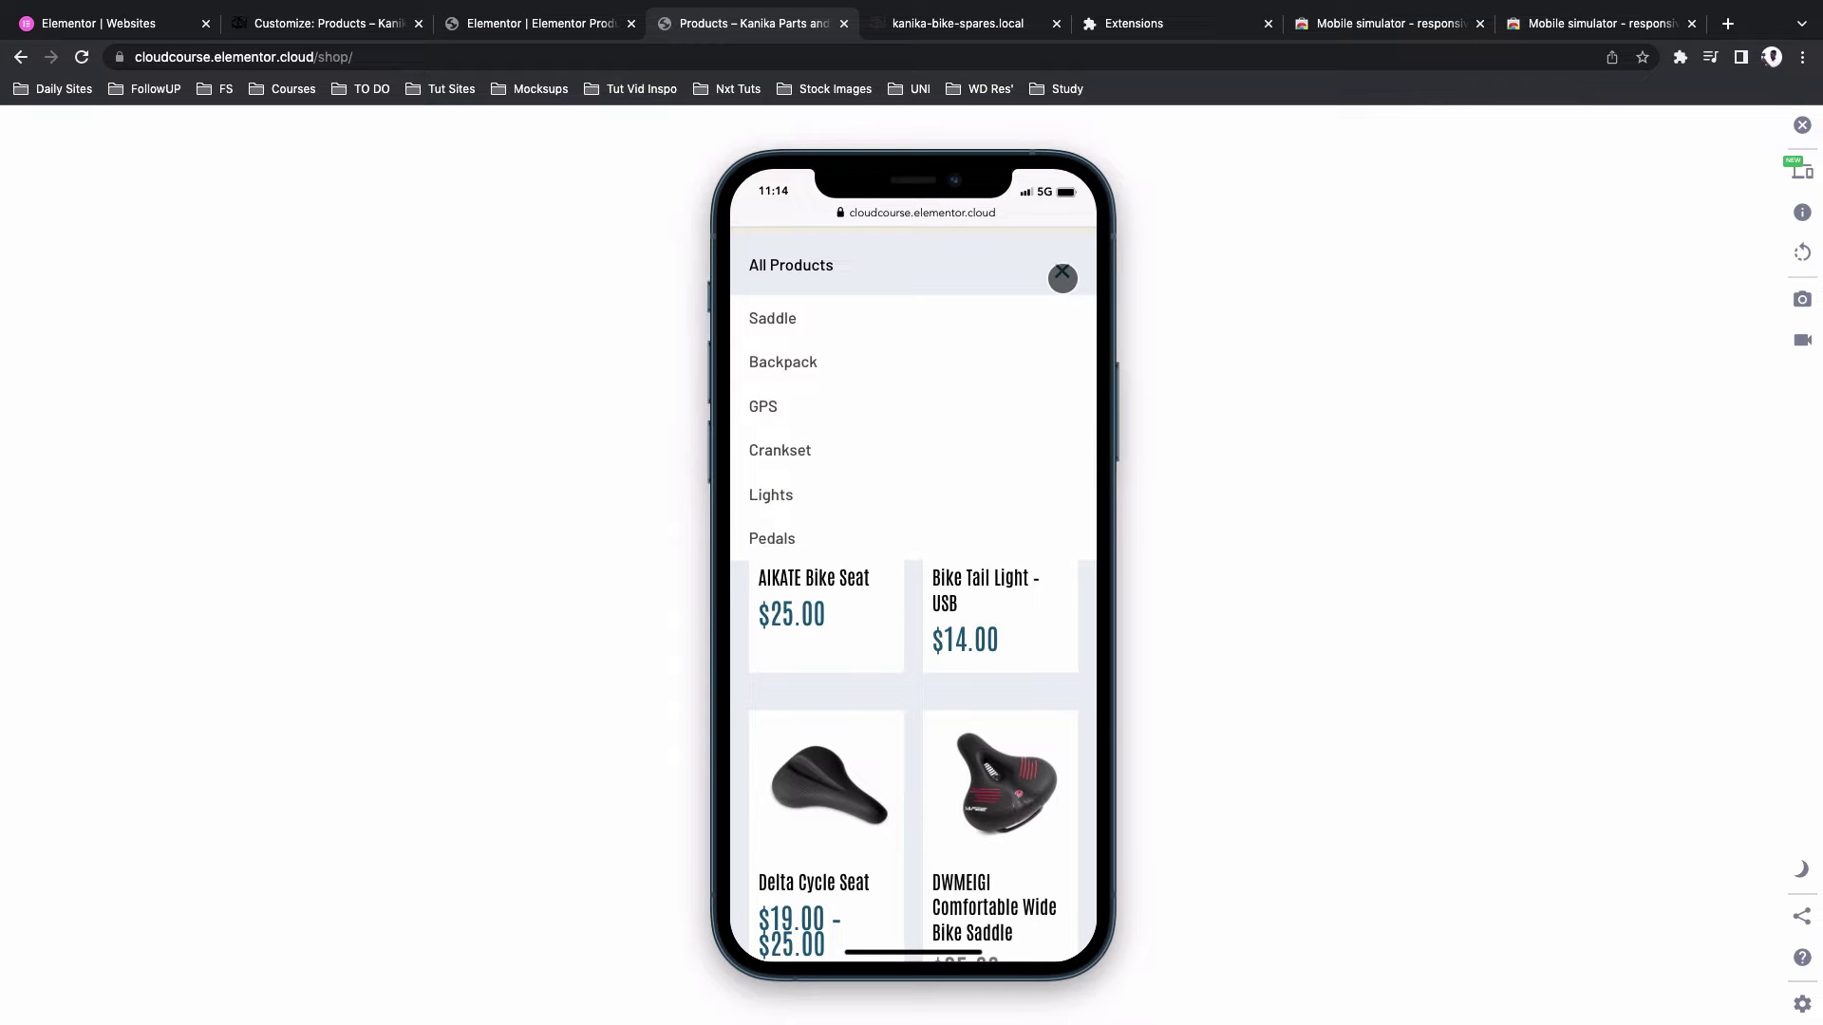
{"action": "left_click", "coordinate": [1062, 275]}
{"action": "scroll", "coordinate": [1076, 513], "scroll_direction": "down", "scroll_amount": 1}
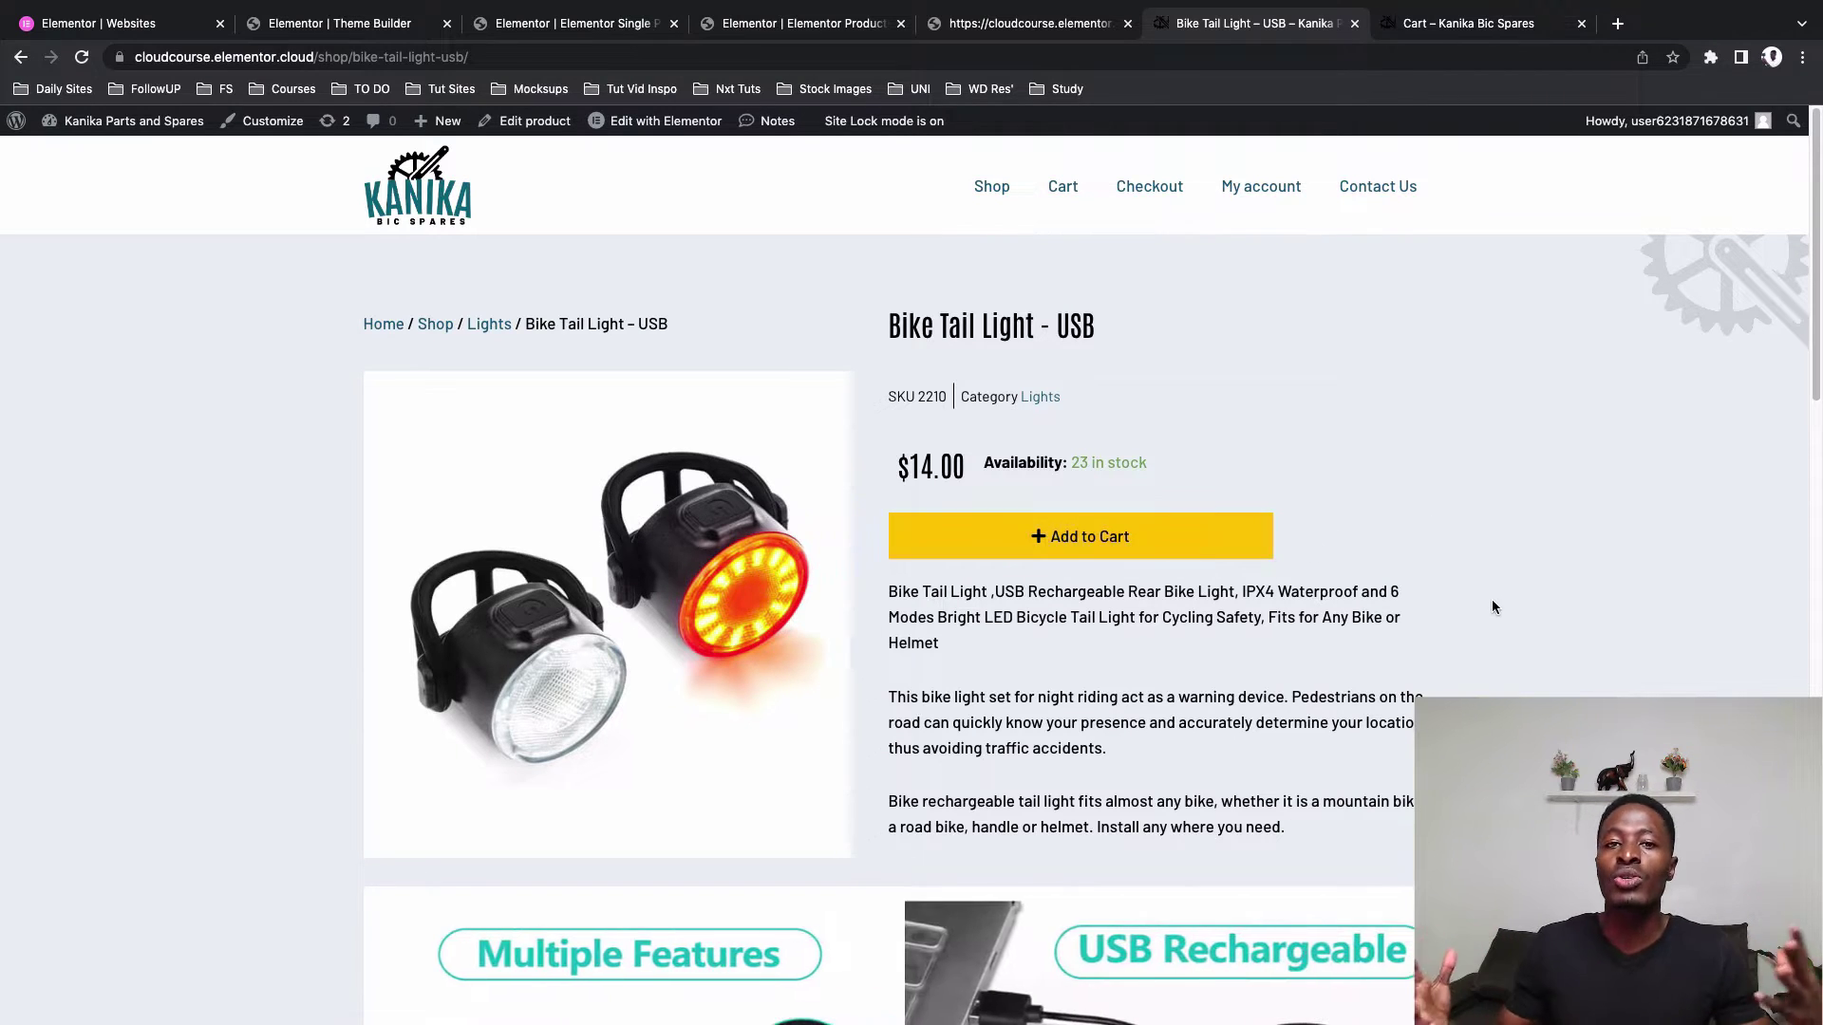
Examine the Bike Tail Light – USB product page, from its price and image carousel to the description and related products
{"action": "scroll", "coordinate": [1493, 603], "scroll_direction": "down", "scroll_amount": 3}
{"action": "scroll", "coordinate": [1492, 606], "scroll_direction": "down", "scroll_amount": 2}
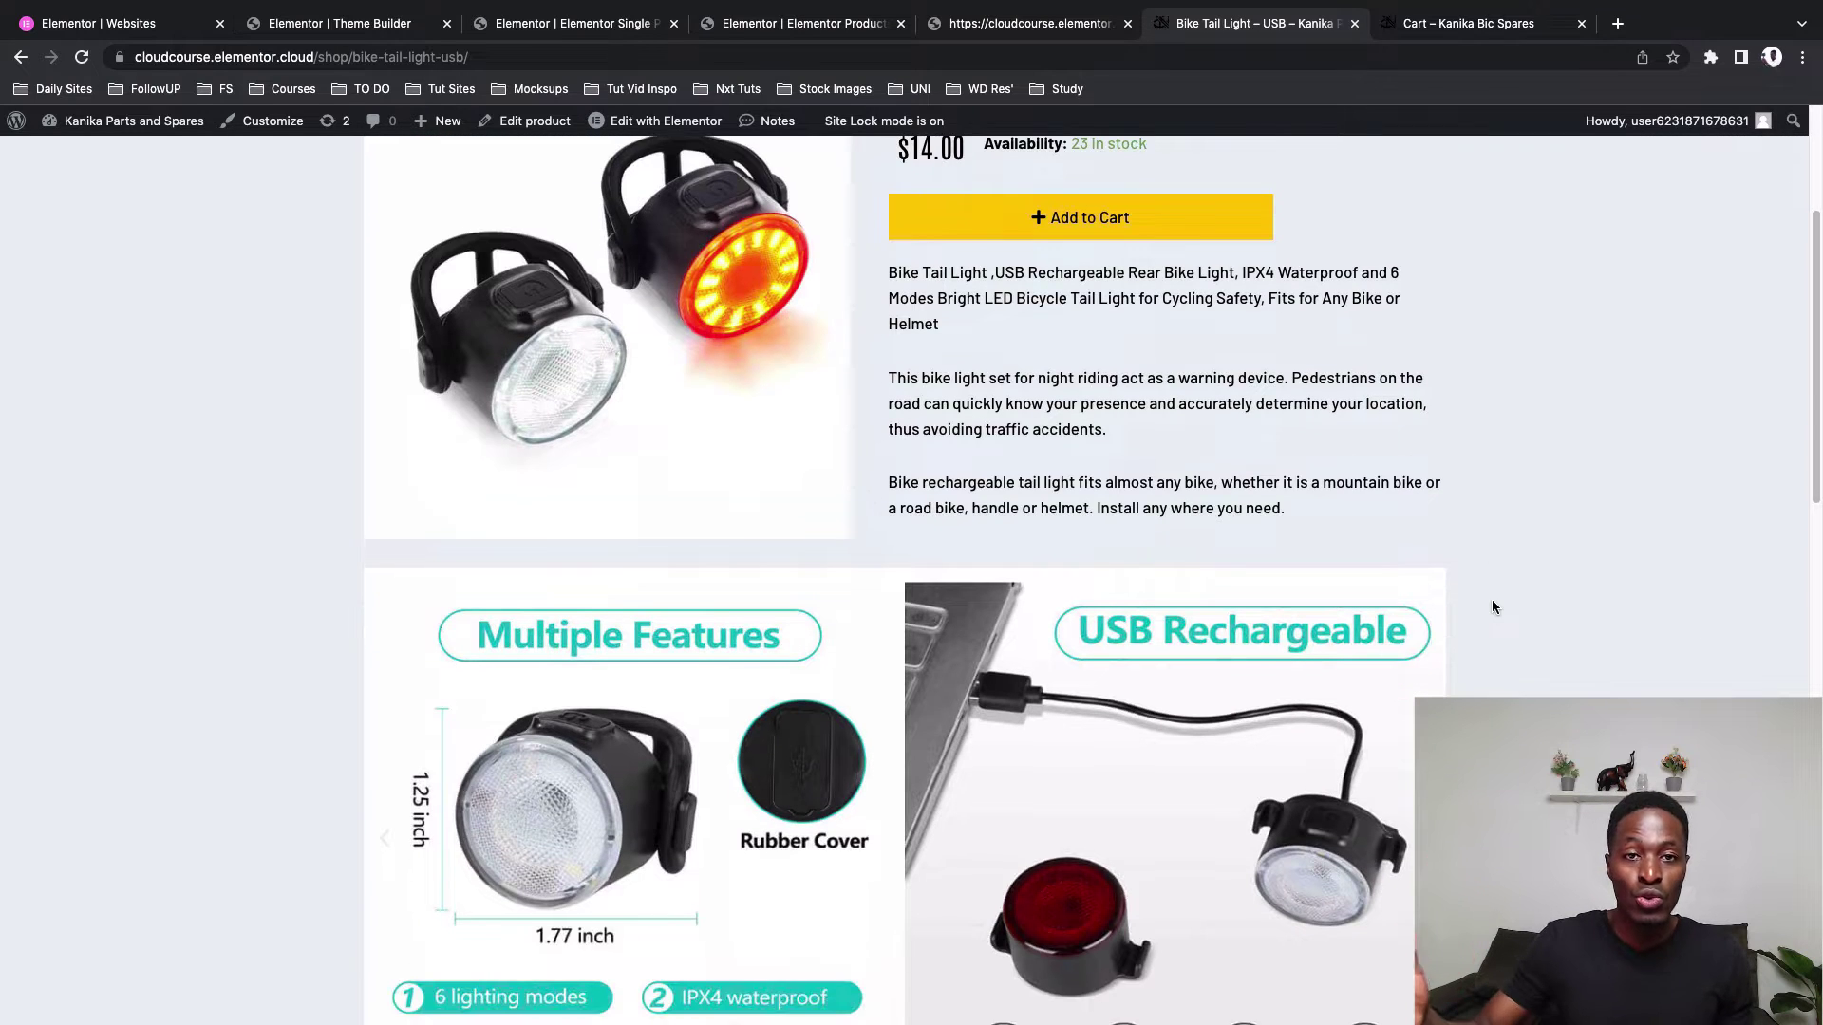
{"action": "scroll", "coordinate": [1491, 607], "scroll_direction": "down", "scroll_amount": 2}
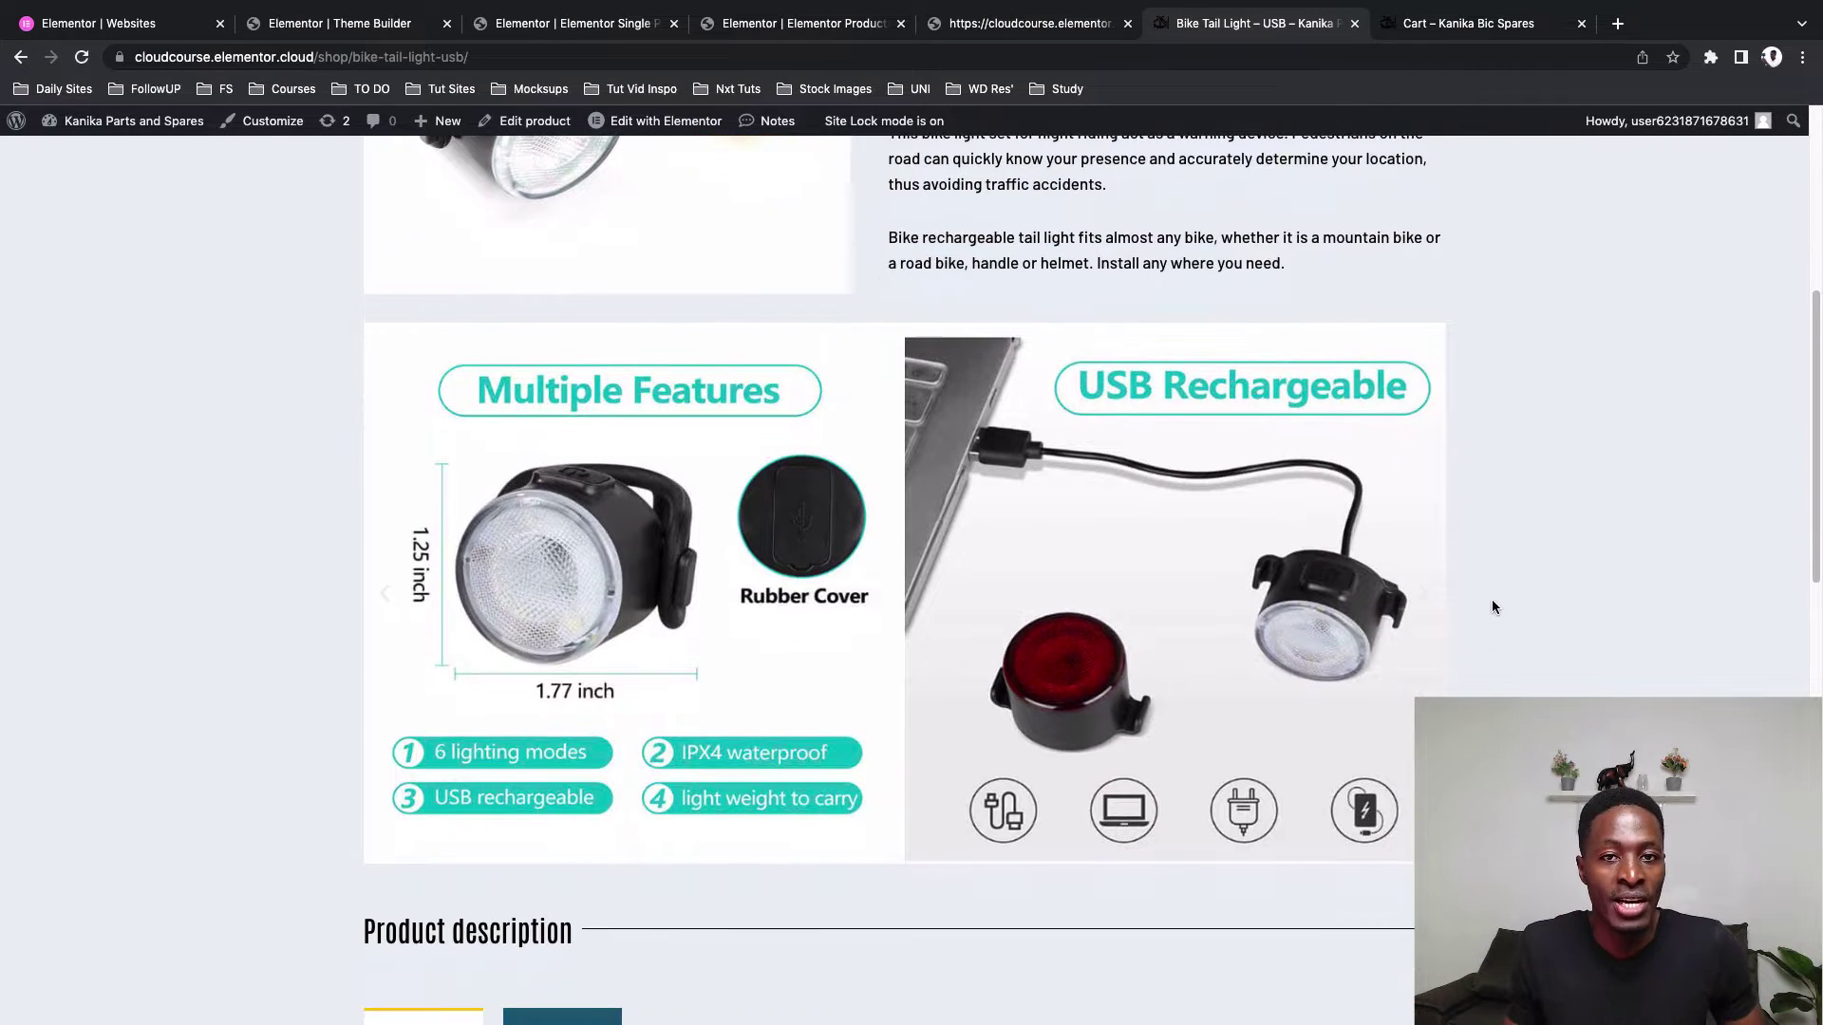
{"action": "key", "text": "super+r"}
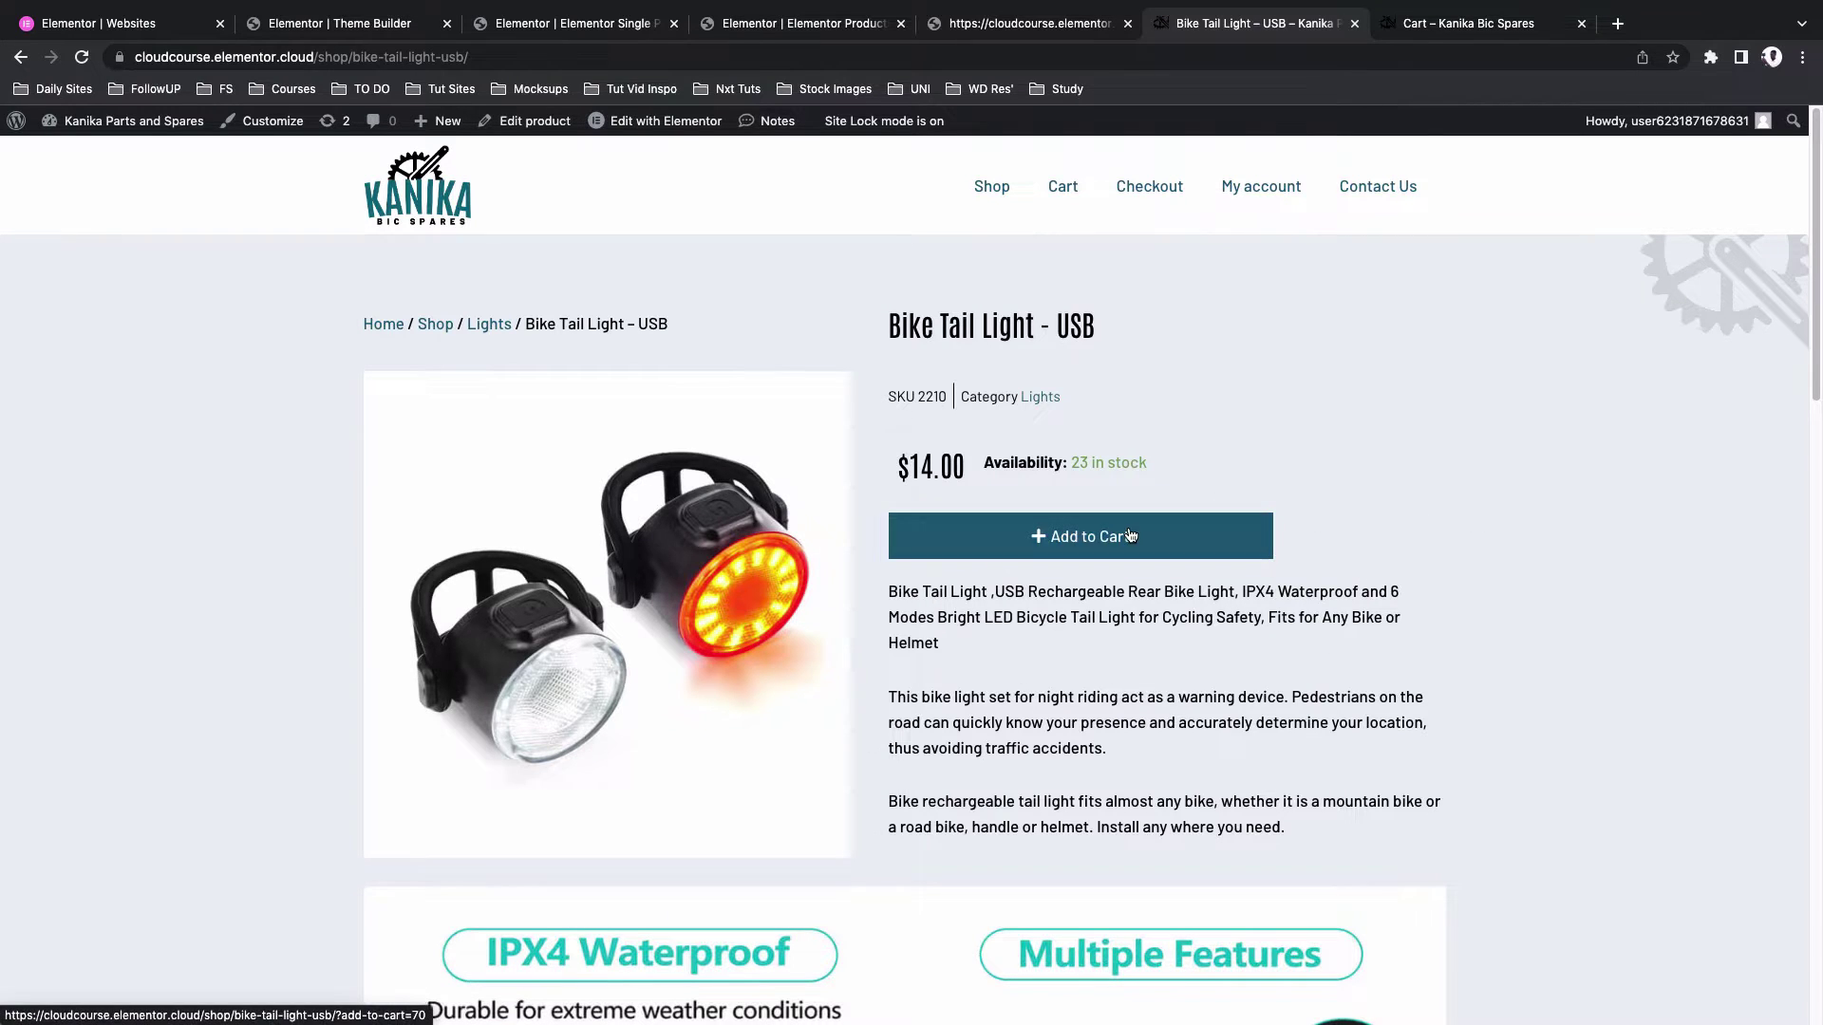
{"action": "scroll", "coordinate": [1490, 599], "scroll_direction": "down", "scroll_amount": 2}
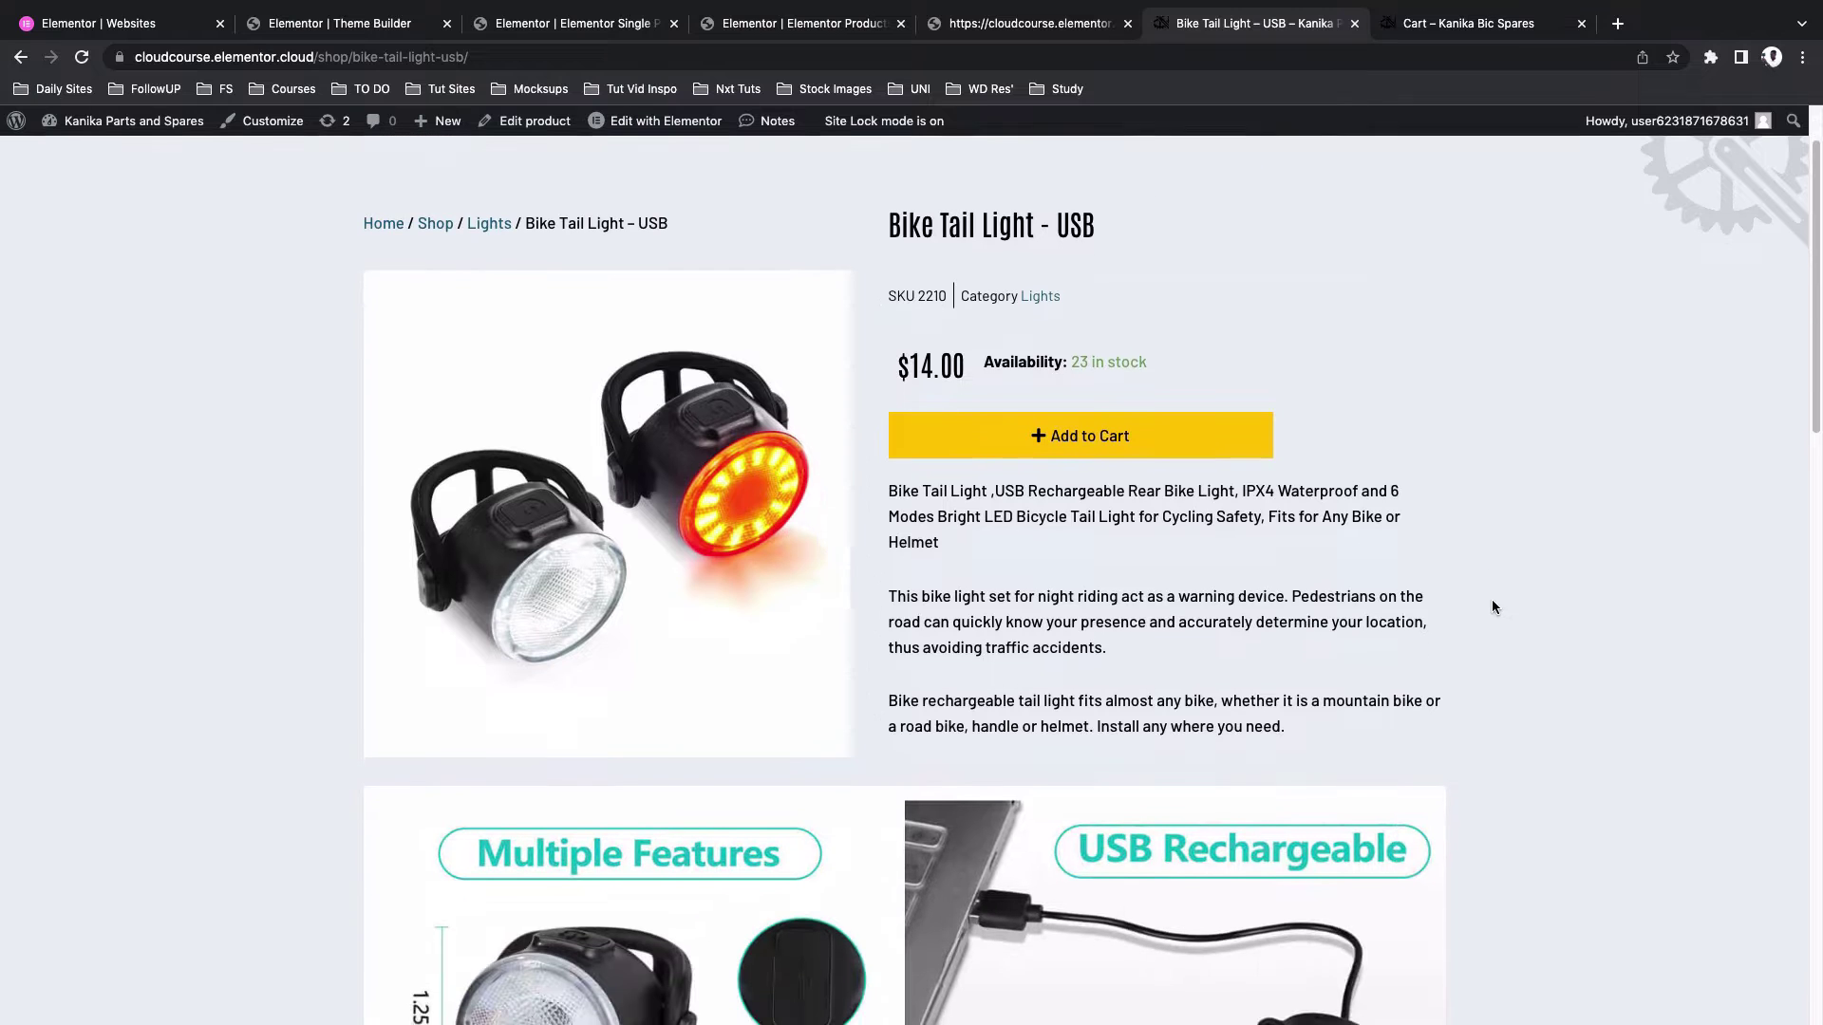
{"action": "scroll", "coordinate": [1491, 601], "scroll_direction": "down", "scroll_amount": 3}
{"action": "scroll", "coordinate": [1491, 601], "scroll_direction": "down", "scroll_amount": 2}
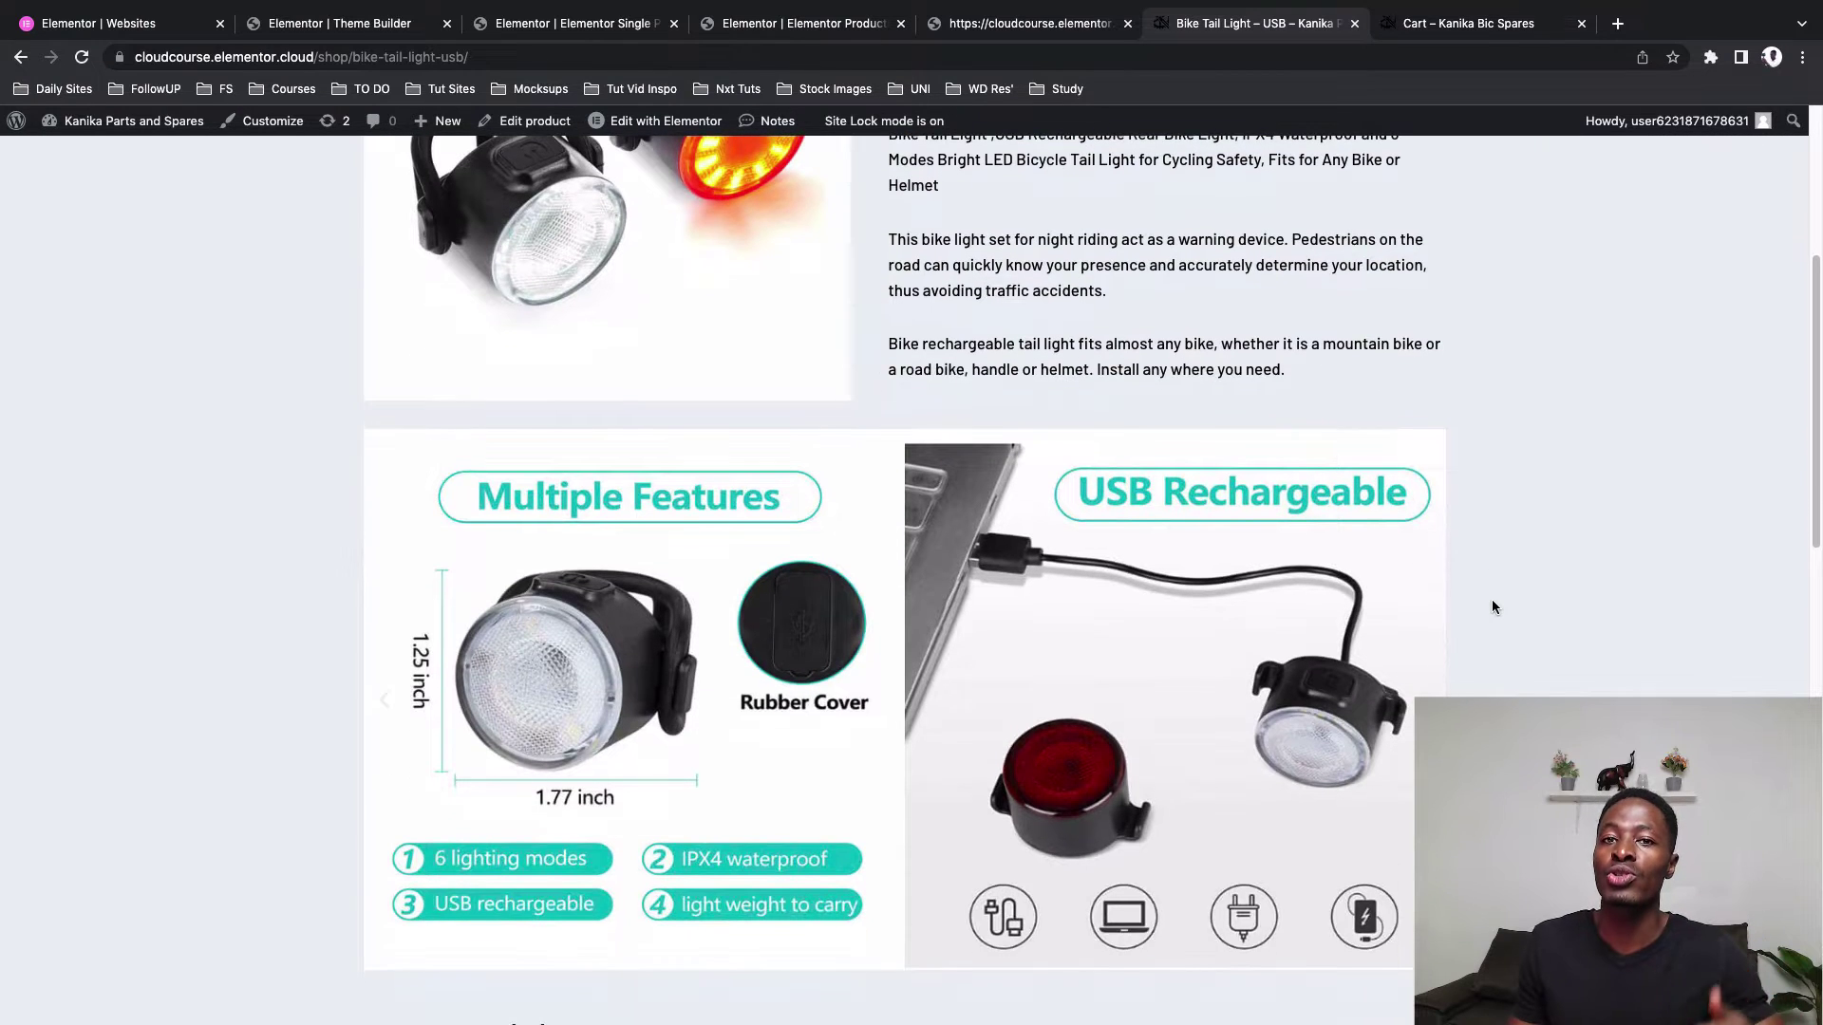
{"action": "scroll", "coordinate": [1492, 604], "scroll_direction": "down", "scroll_amount": 4}
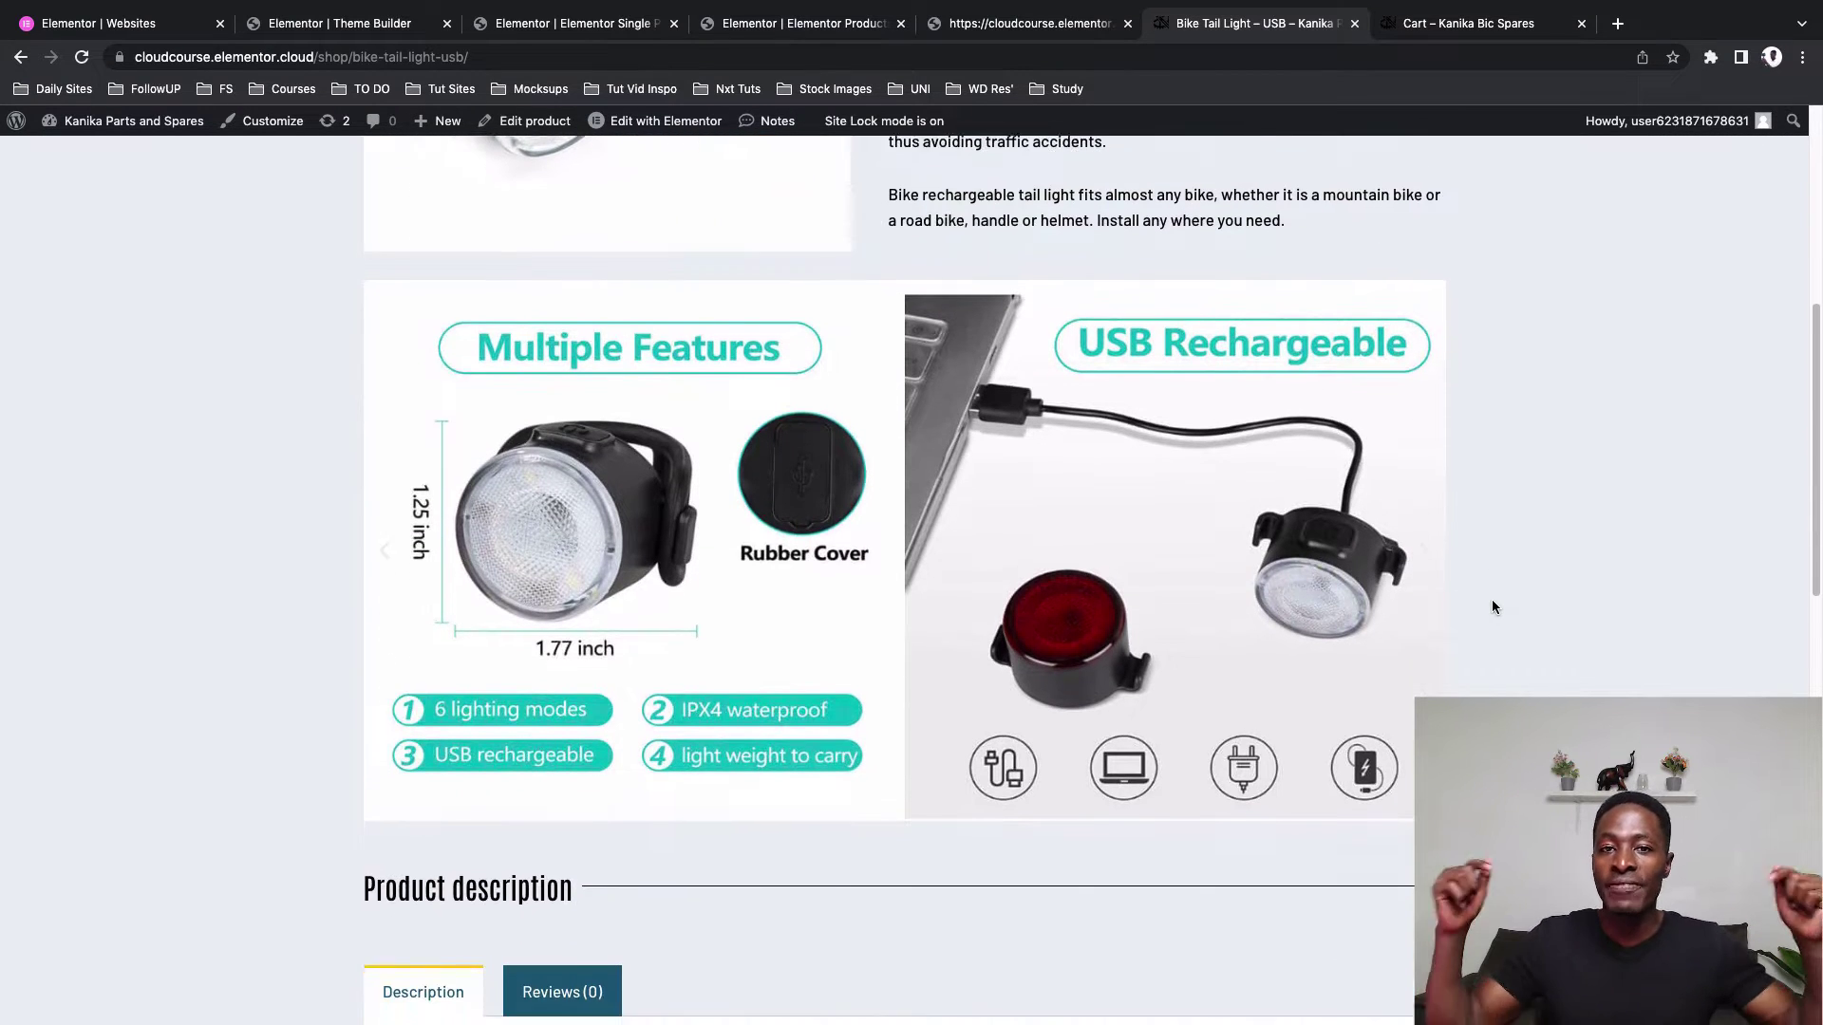
{"action": "scroll", "coordinate": [1492, 605], "scroll_direction": "down", "scroll_amount": 5}
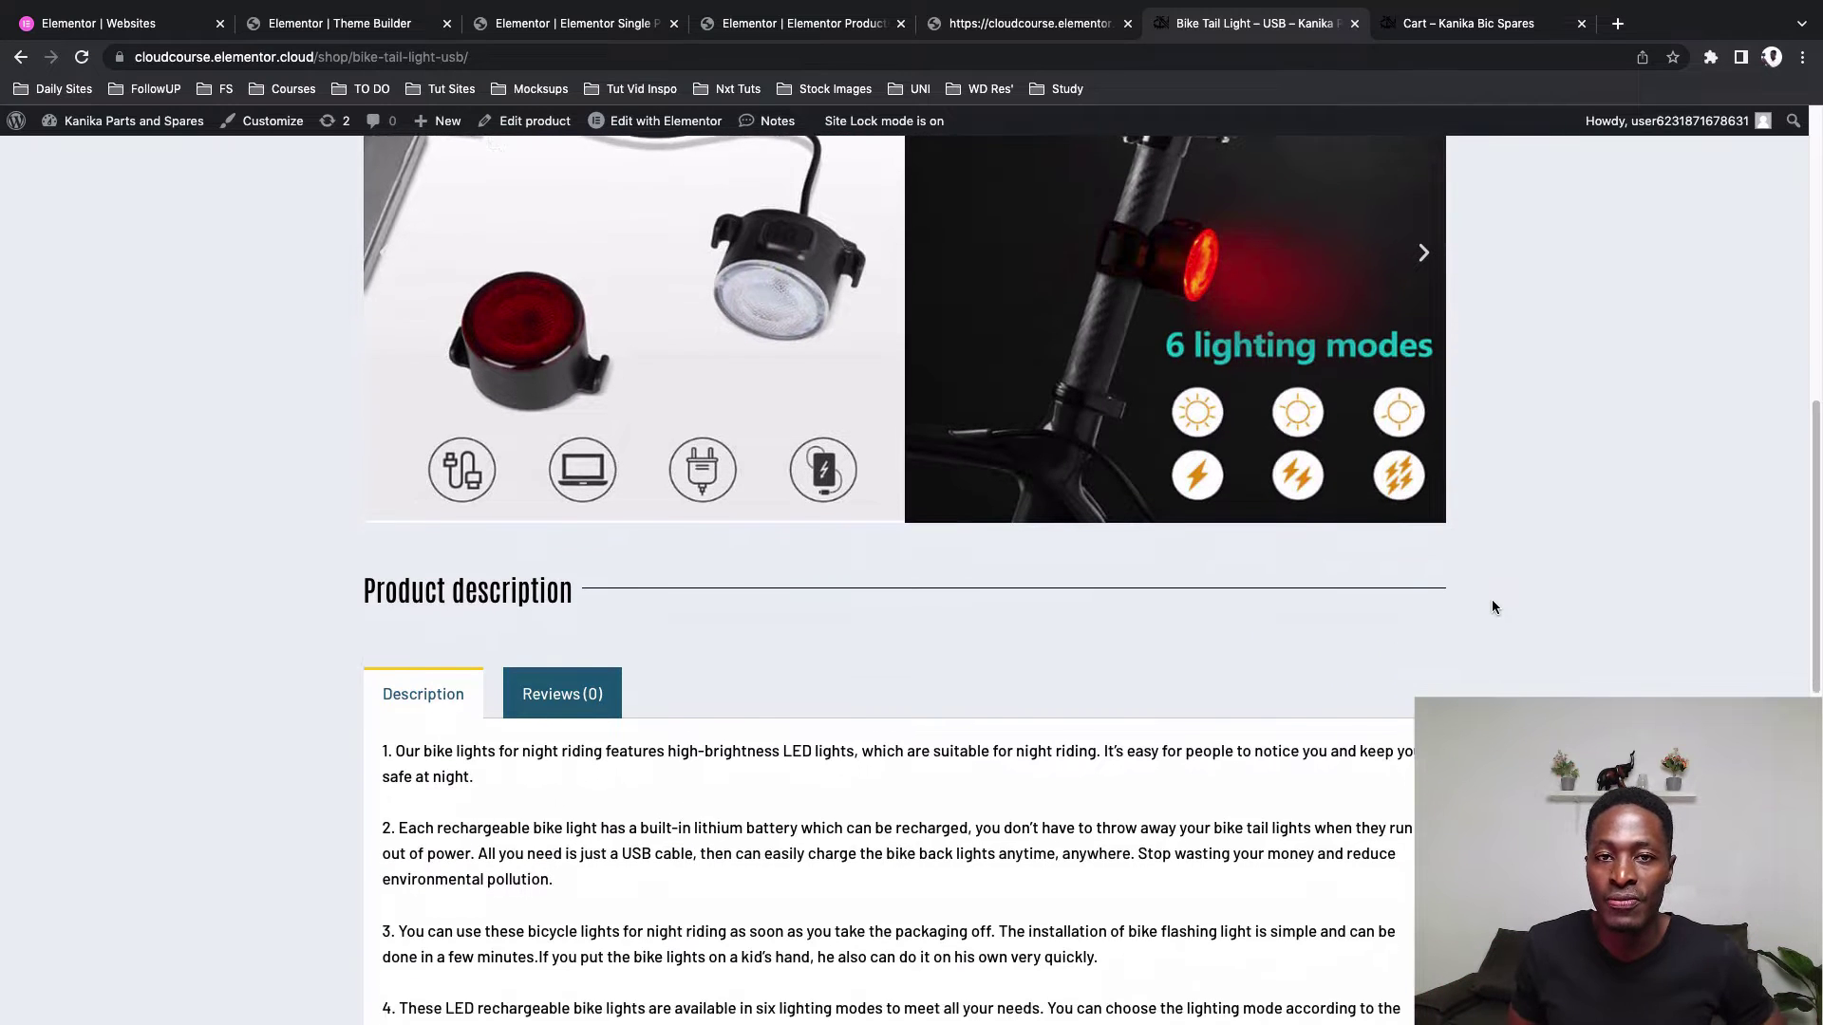
{"action": "scroll", "coordinate": [1491, 606], "scroll_direction": "down", "scroll_amount": 6}
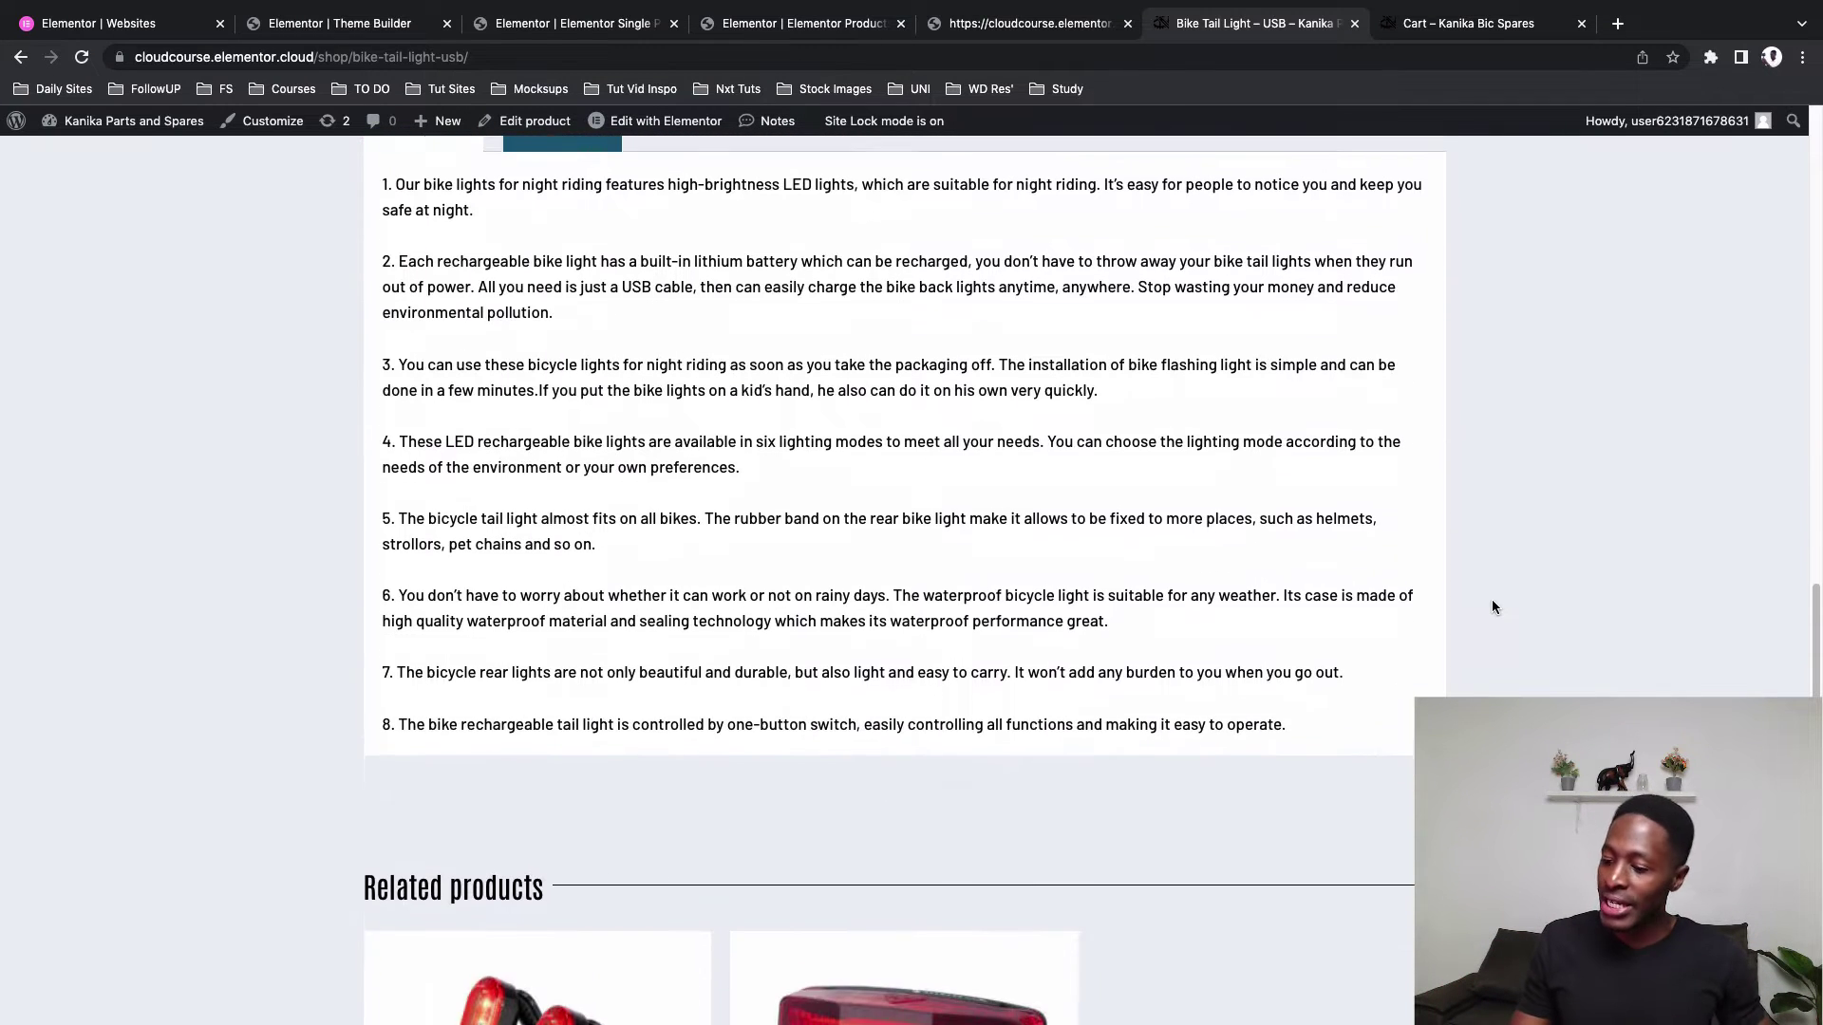
{"action": "scroll", "coordinate": [1492, 606], "scroll_direction": "down", "scroll_amount": 3}
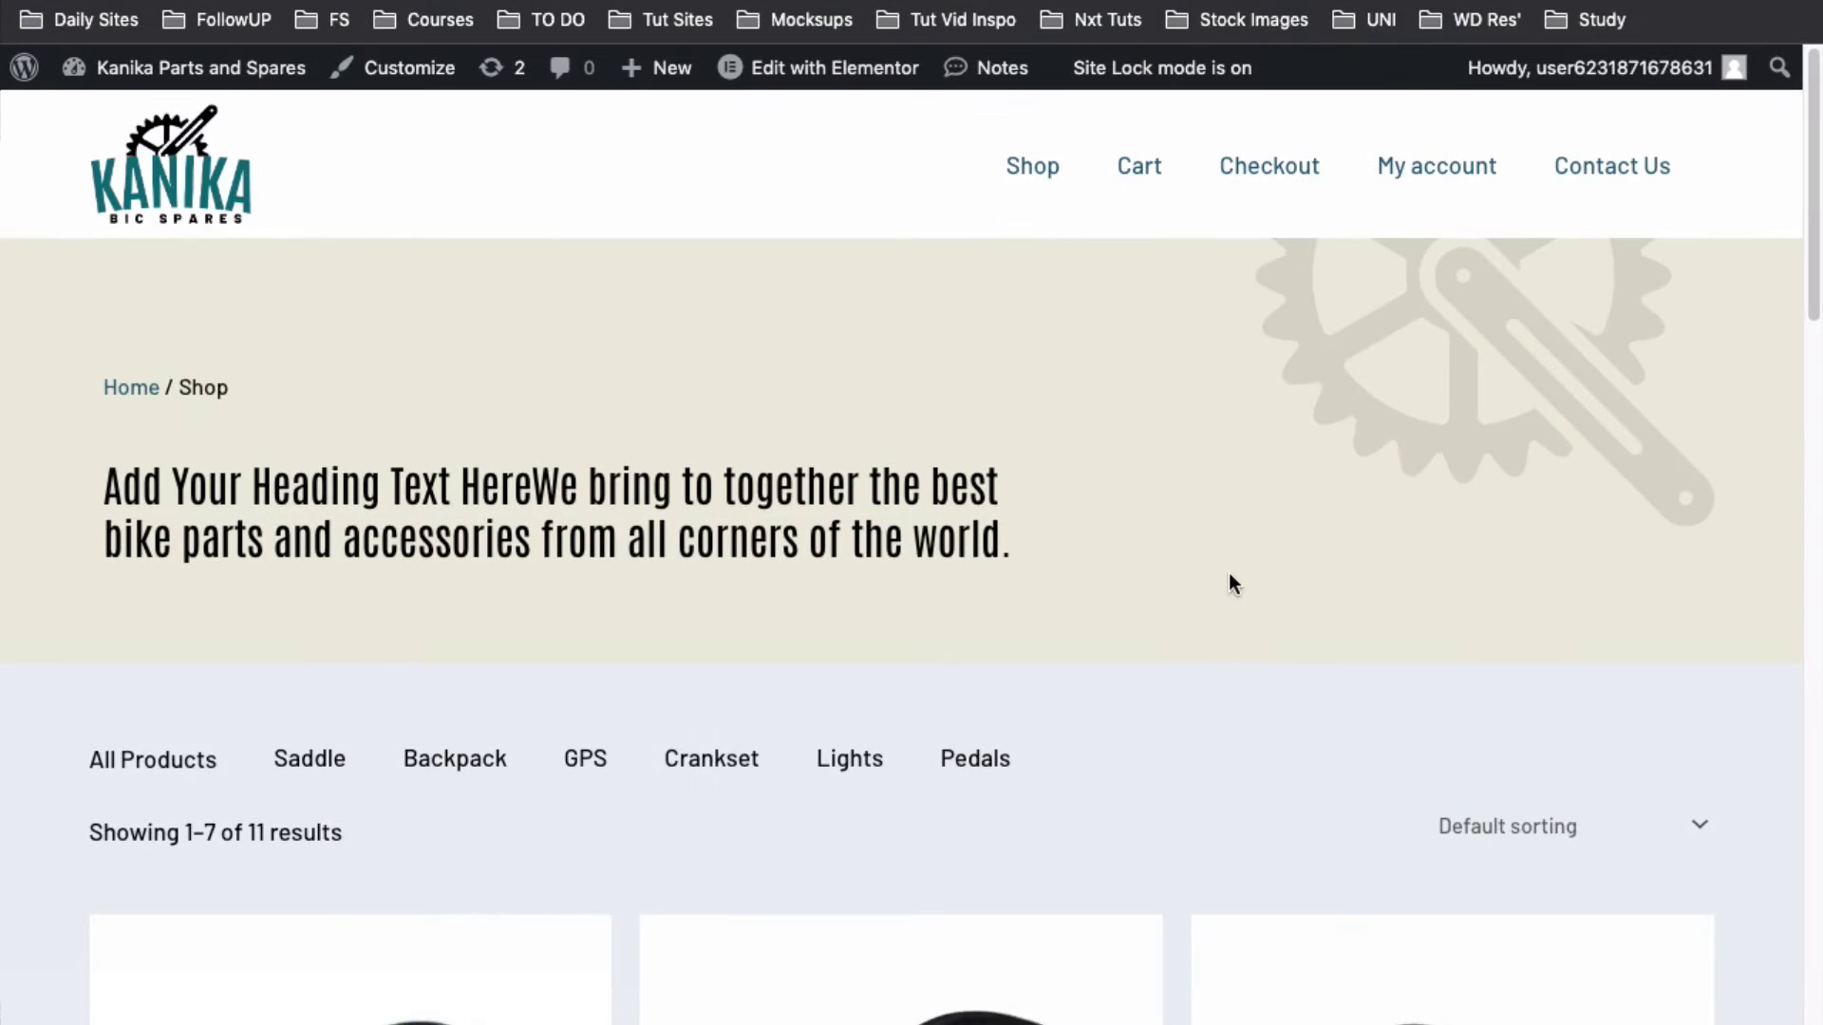
Look through the shop and Backpack listings, and open the Saddle category to examine its products
{"action": "scroll", "coordinate": [1236, 667], "scroll_direction": "down", "scroll_amount": 5}
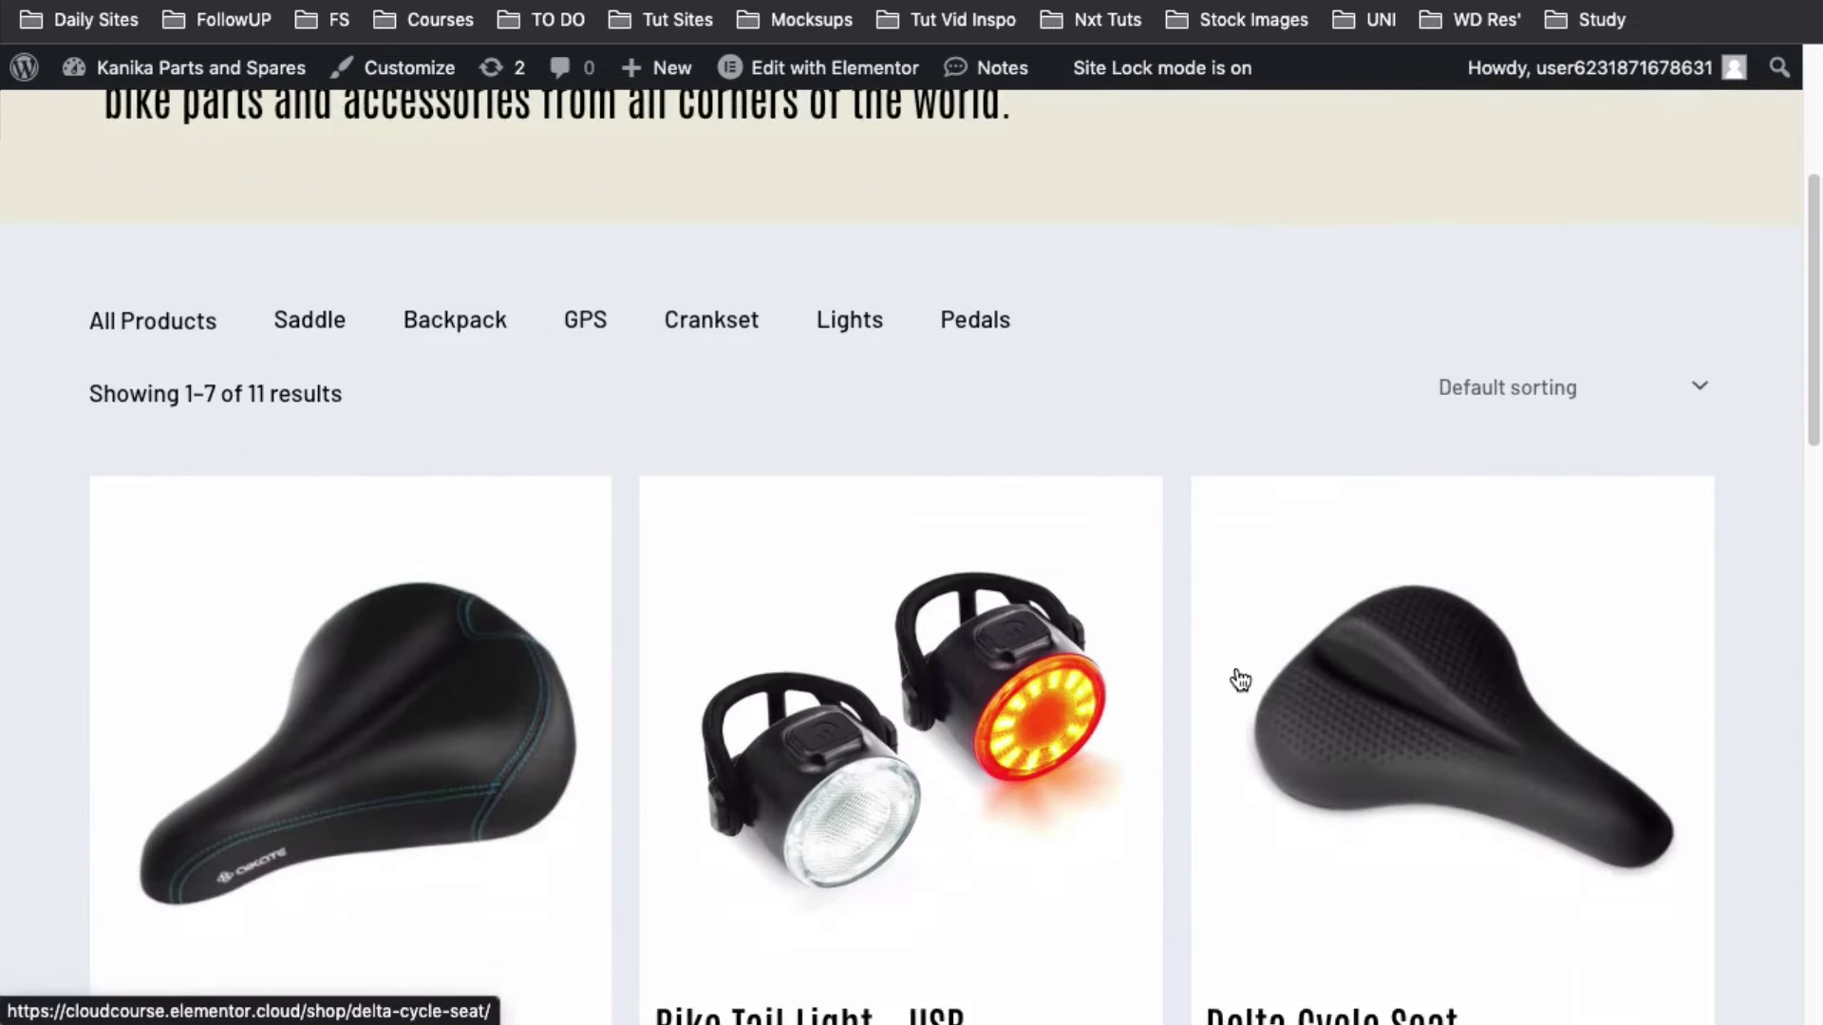
{"action": "scroll", "coordinate": [1240, 679], "scroll_direction": "down", "scroll_amount": 20}
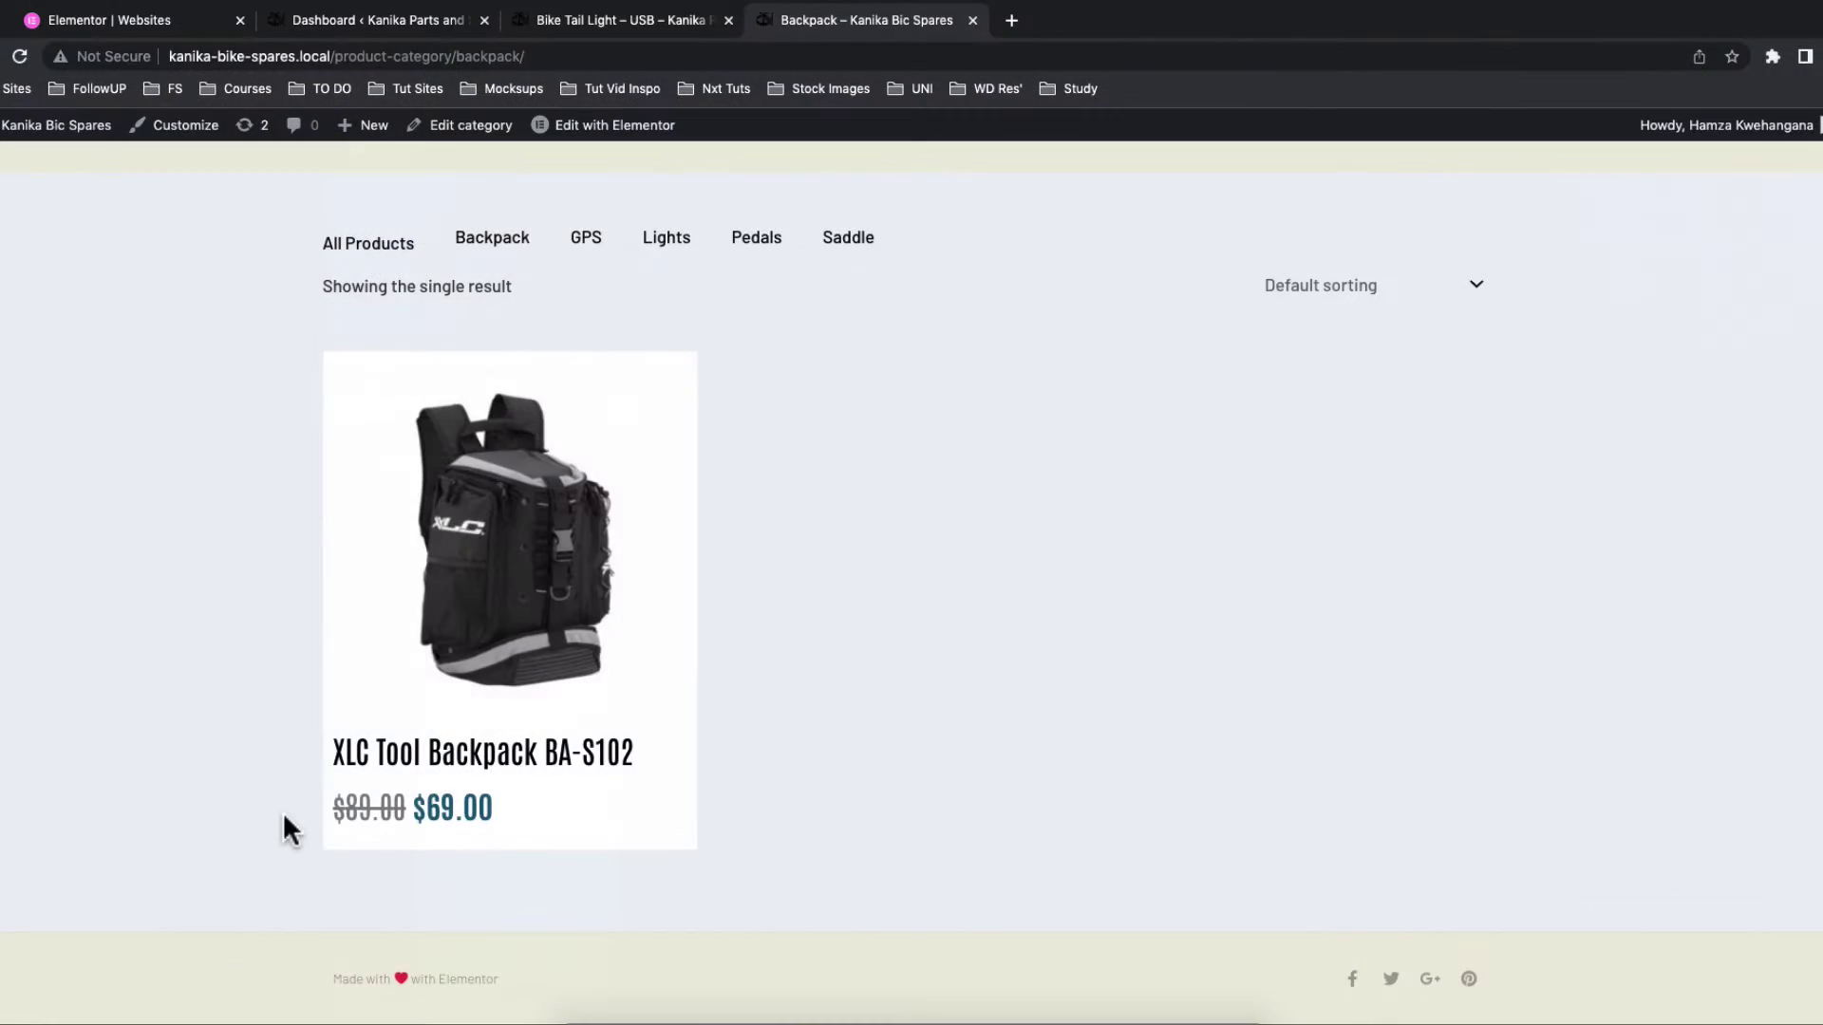
{"action": "scroll", "coordinate": [283, 812], "scroll_direction": "up", "scroll_amount": 3}
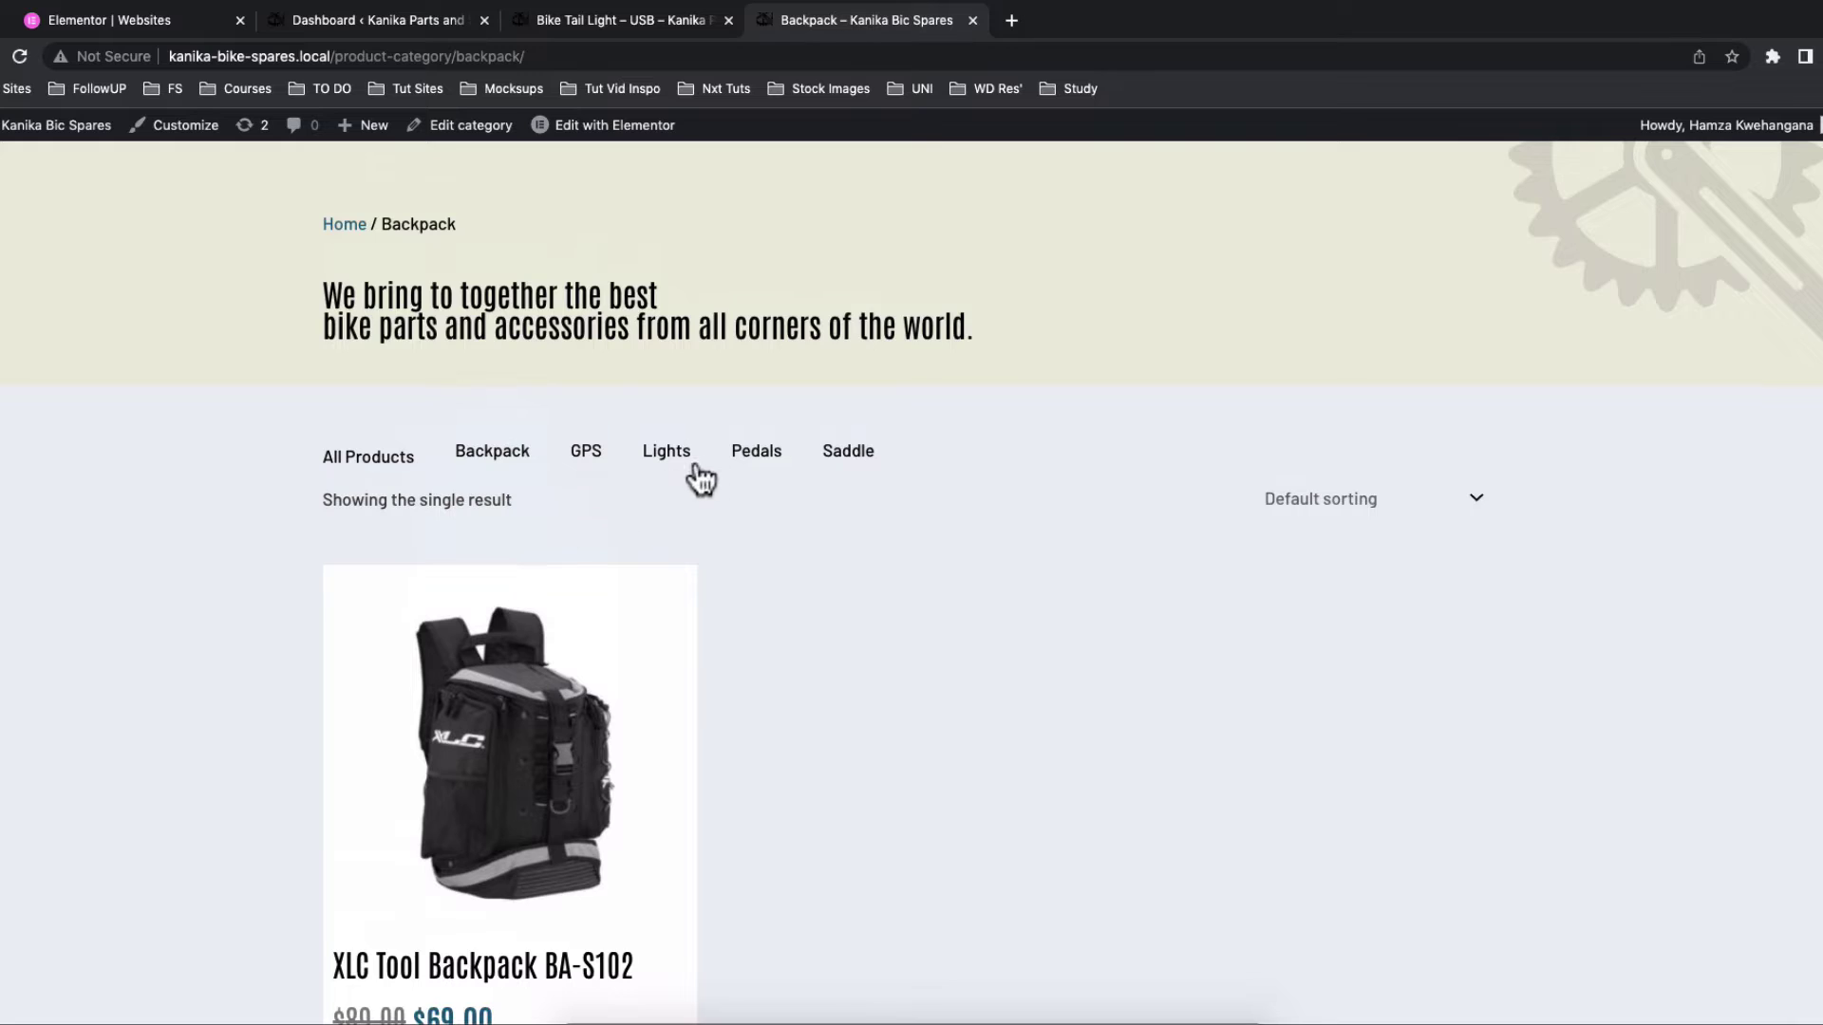
{"action": "left_click", "coordinate": [841, 465]}
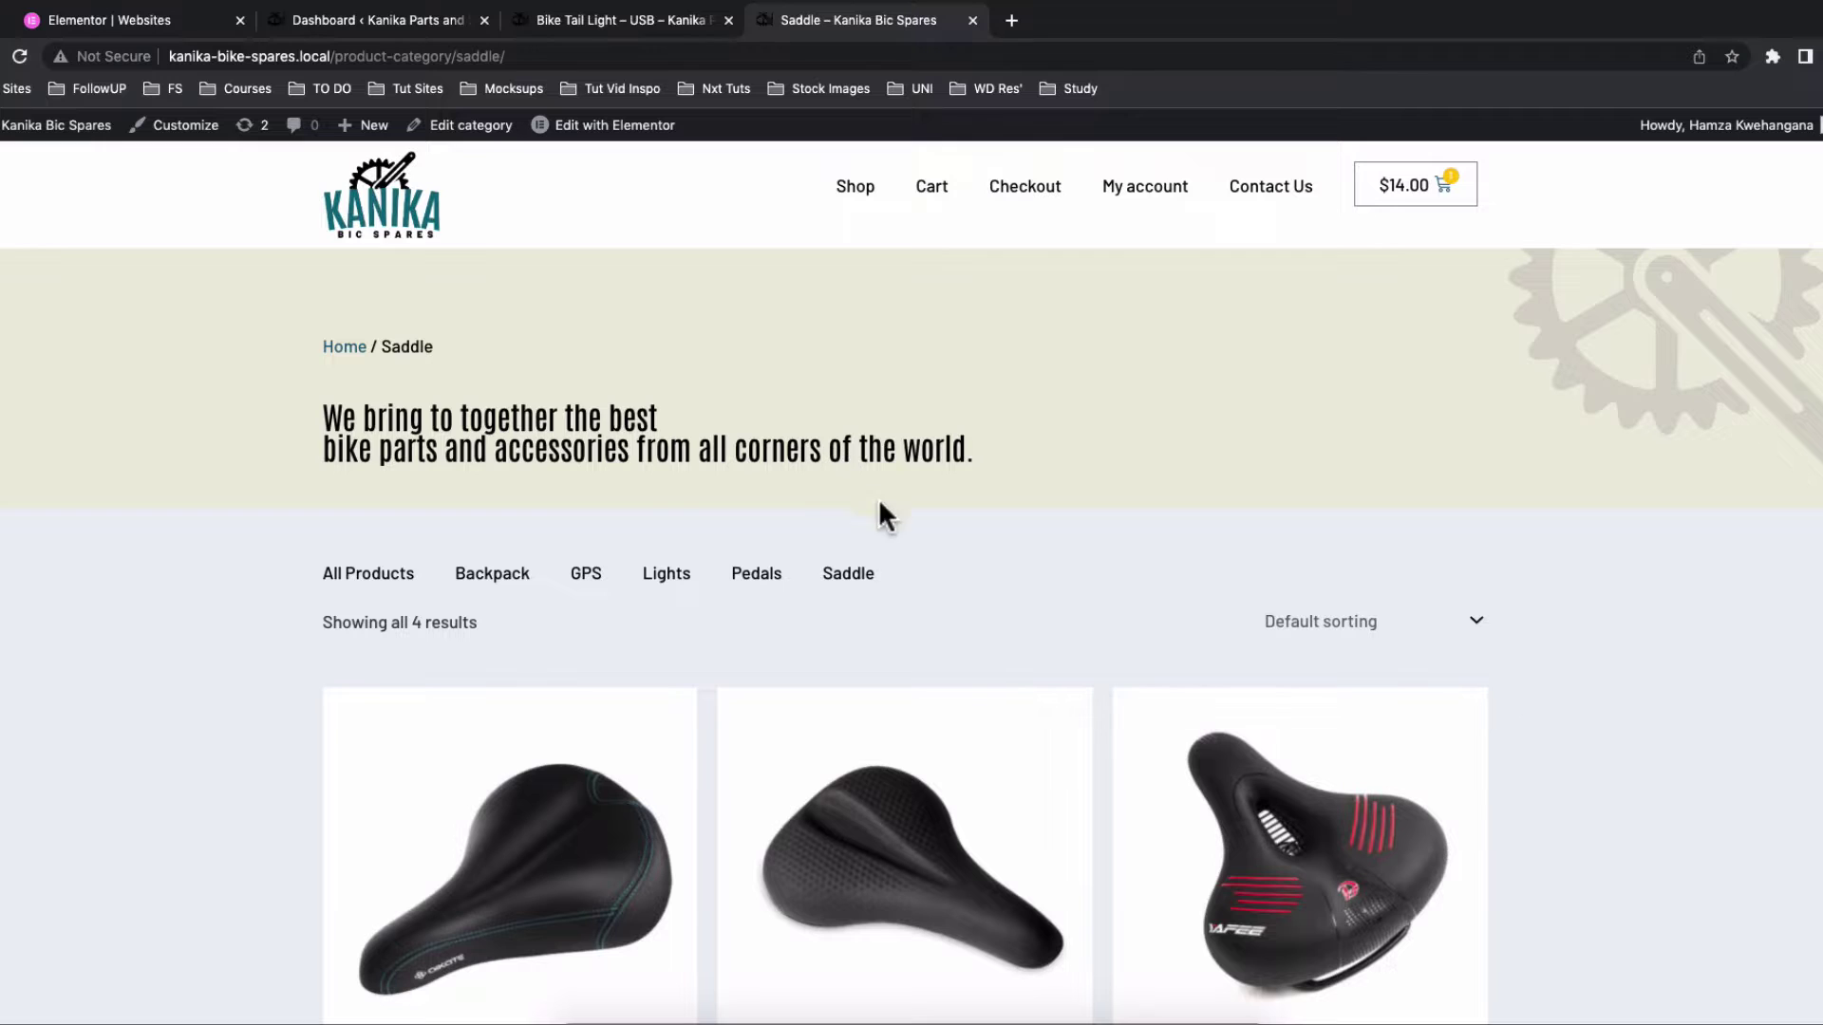
{"action": "scroll", "coordinate": [902, 688], "scroll_direction": "down", "scroll_amount": 8}
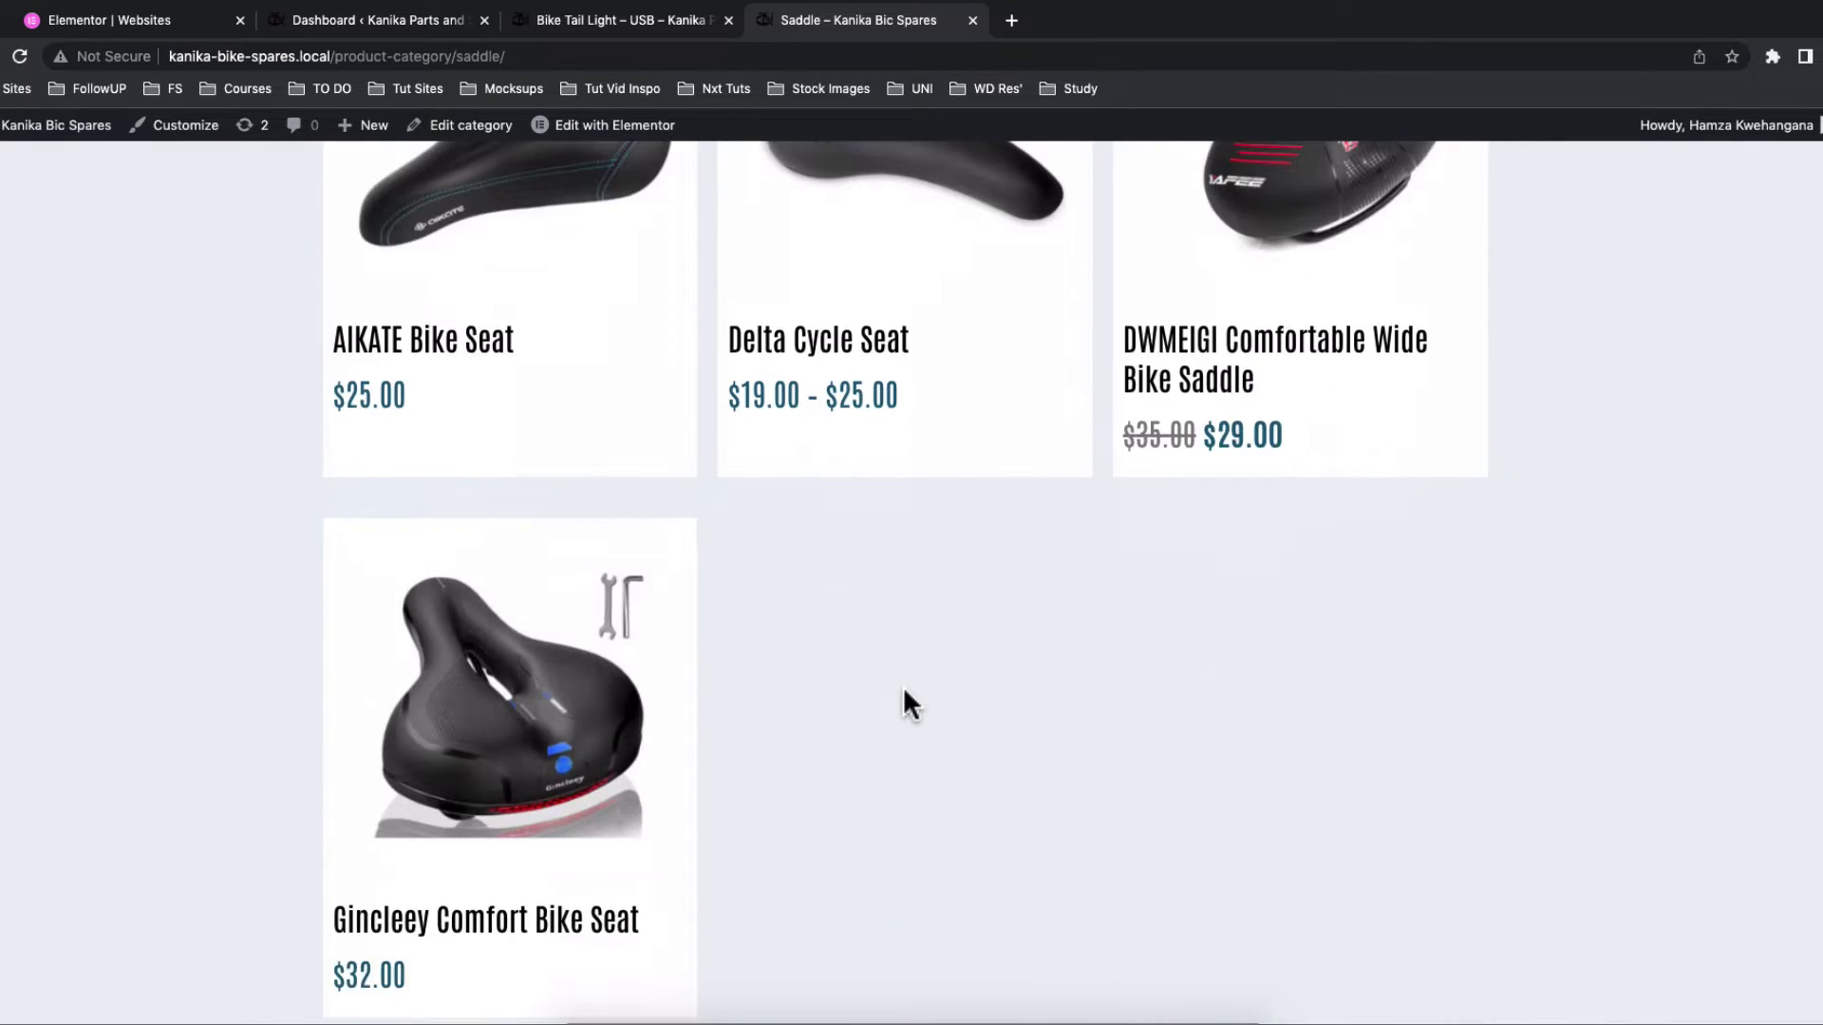
{"action": "scroll", "coordinate": [902, 686], "scroll_direction": "up", "scroll_amount": 6}
Sort the Saddle category by price from low to high and check the order of its products
{"action": "left_click", "coordinate": [1388, 482]}
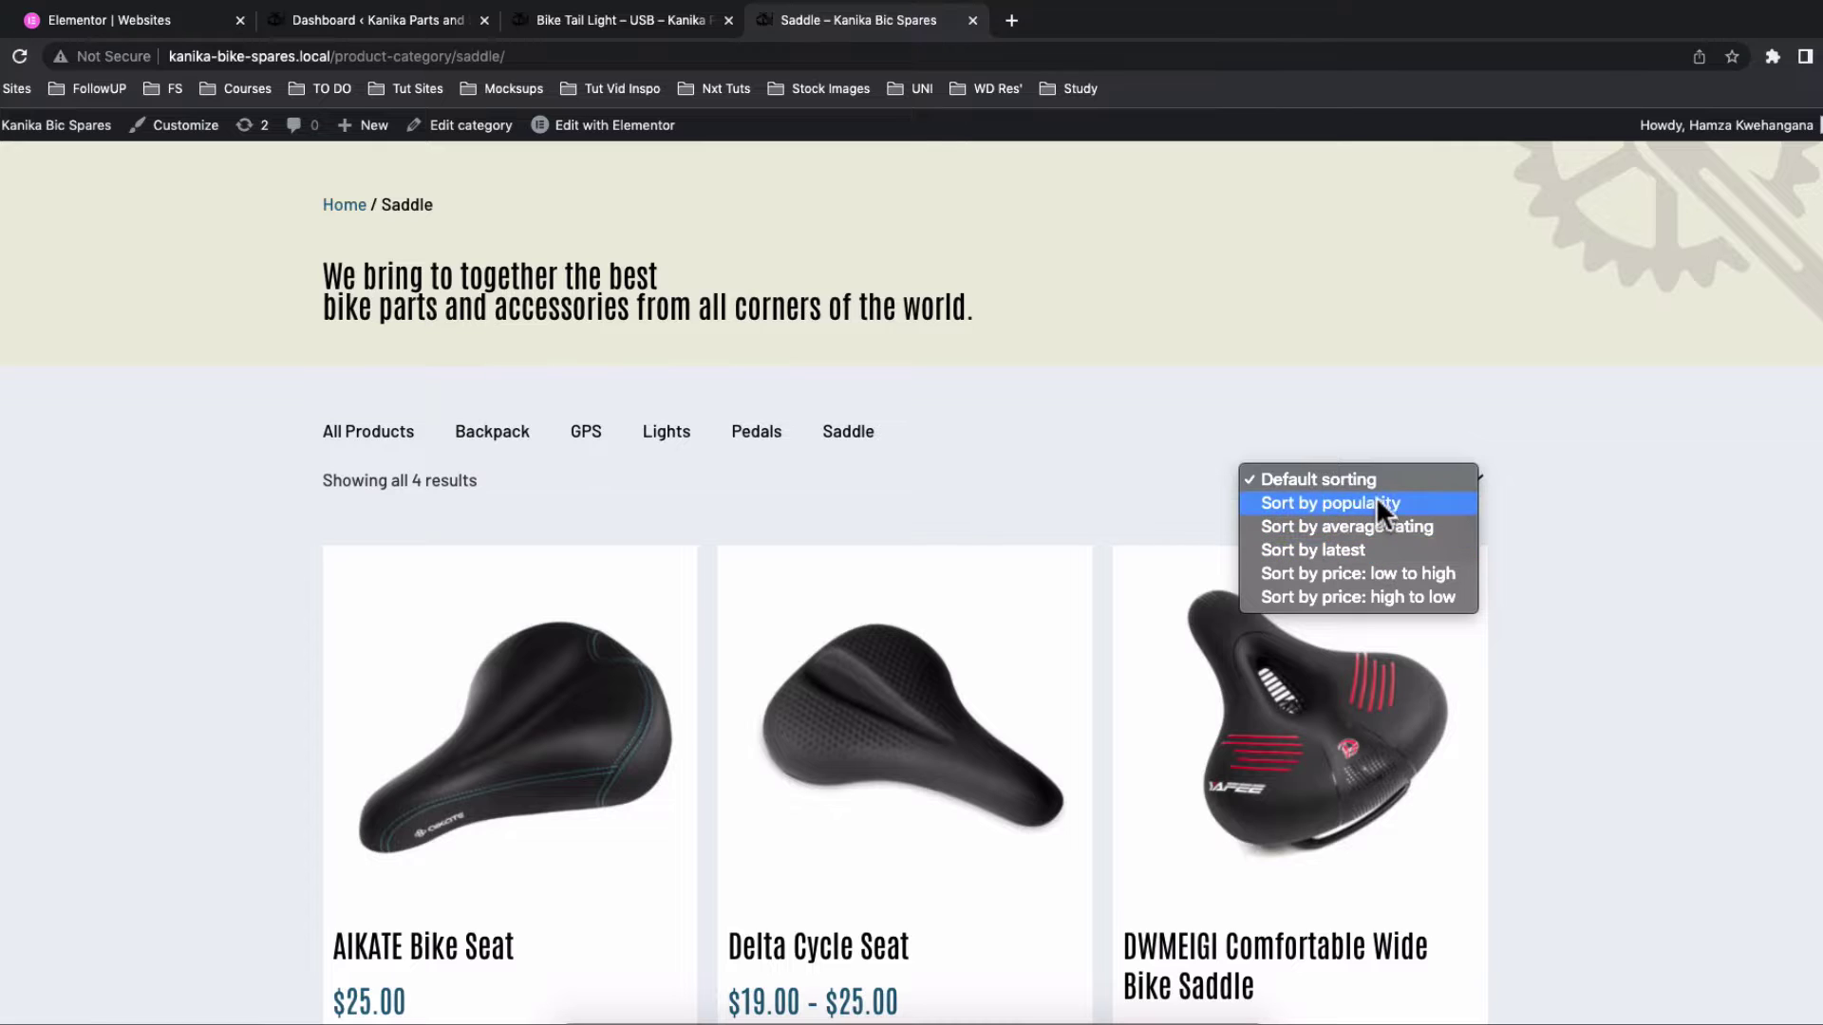
{"action": "left_click", "coordinate": [1368, 573]}
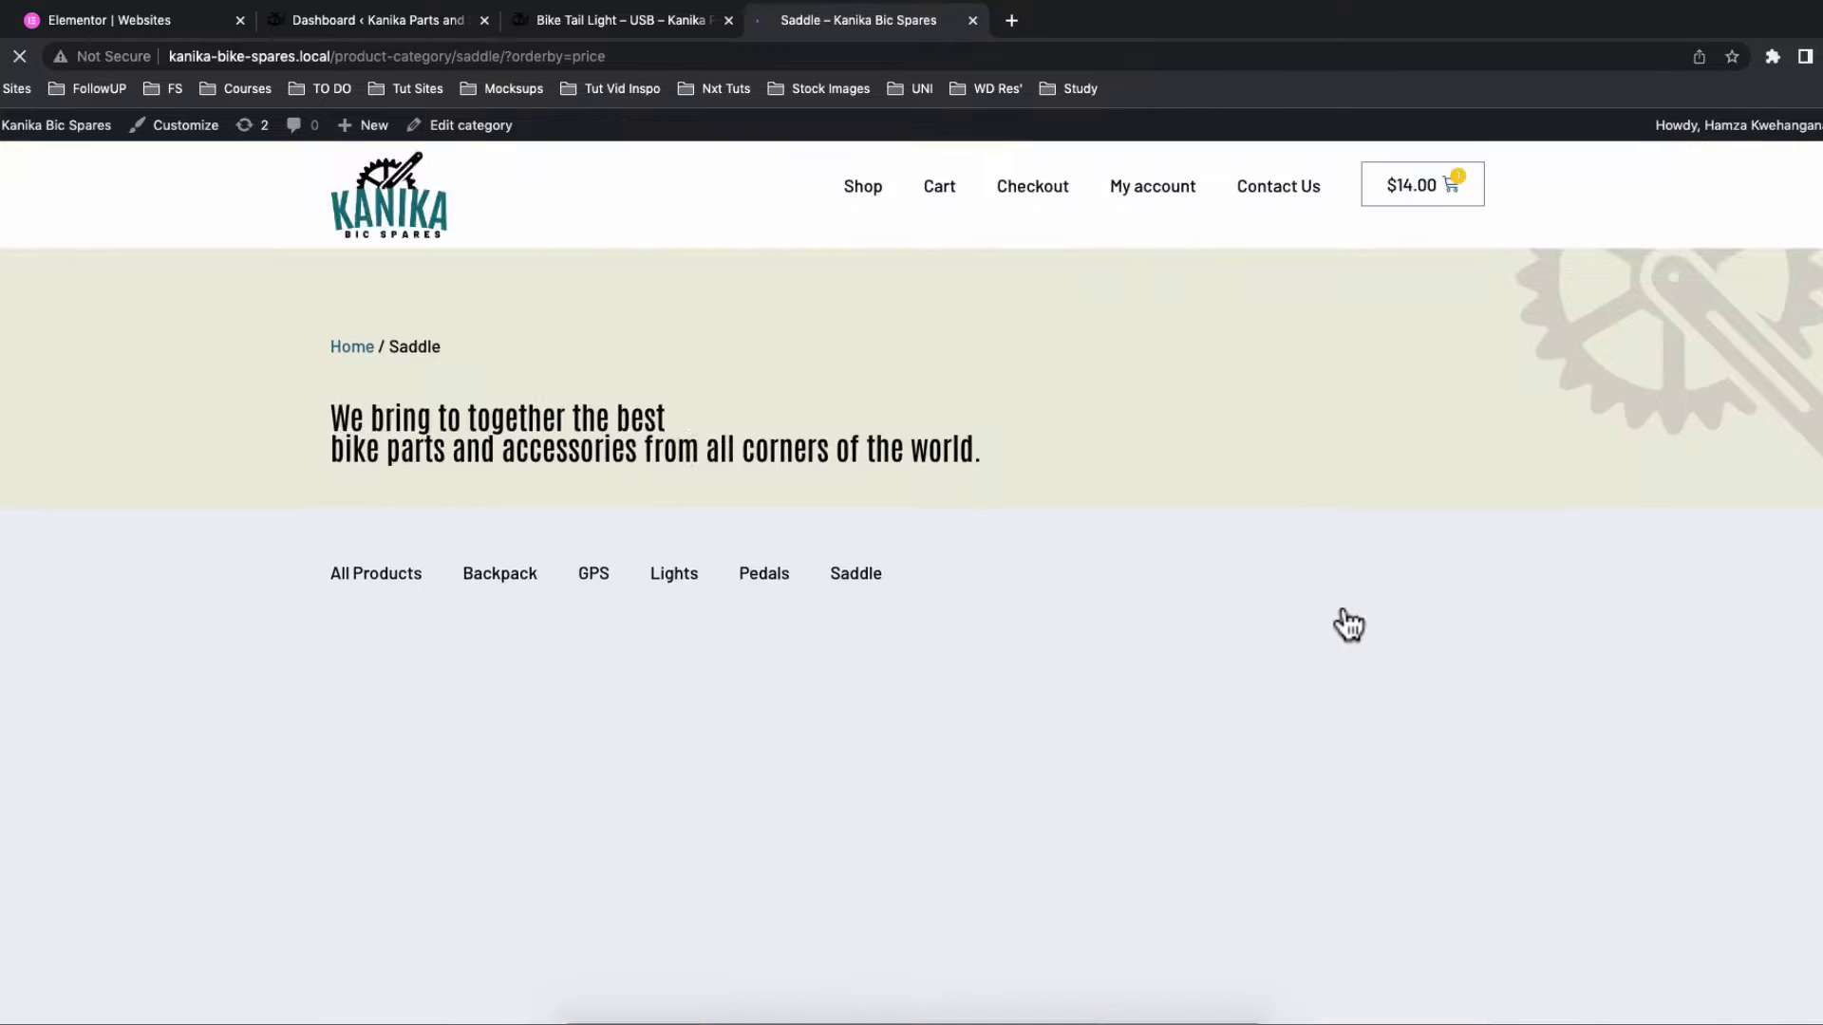
{"action": "scroll", "coordinate": [1519, 740], "scroll_direction": "down", "scroll_amount": 1}
{"action": "scroll", "coordinate": [1554, 767], "scroll_direction": "down", "scroll_amount": 5}
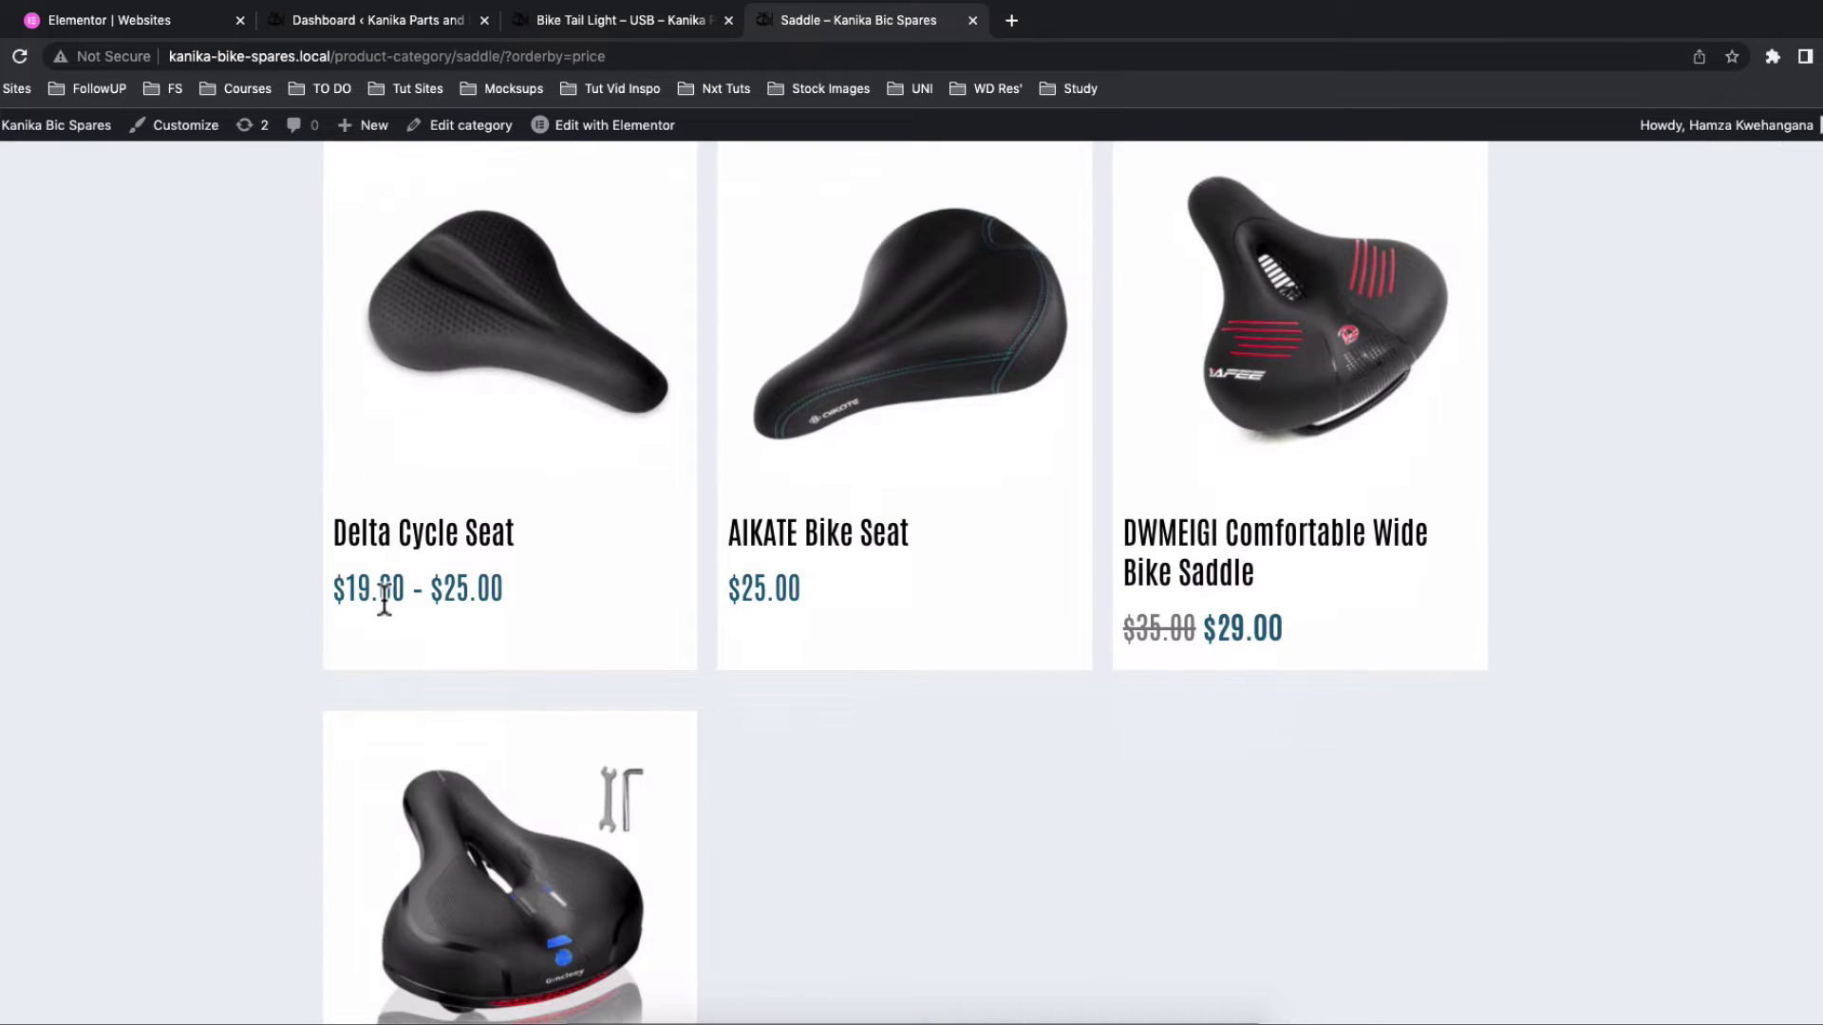
{"action": "scroll", "coordinate": [424, 648], "scroll_direction": "down", "scroll_amount": 4}
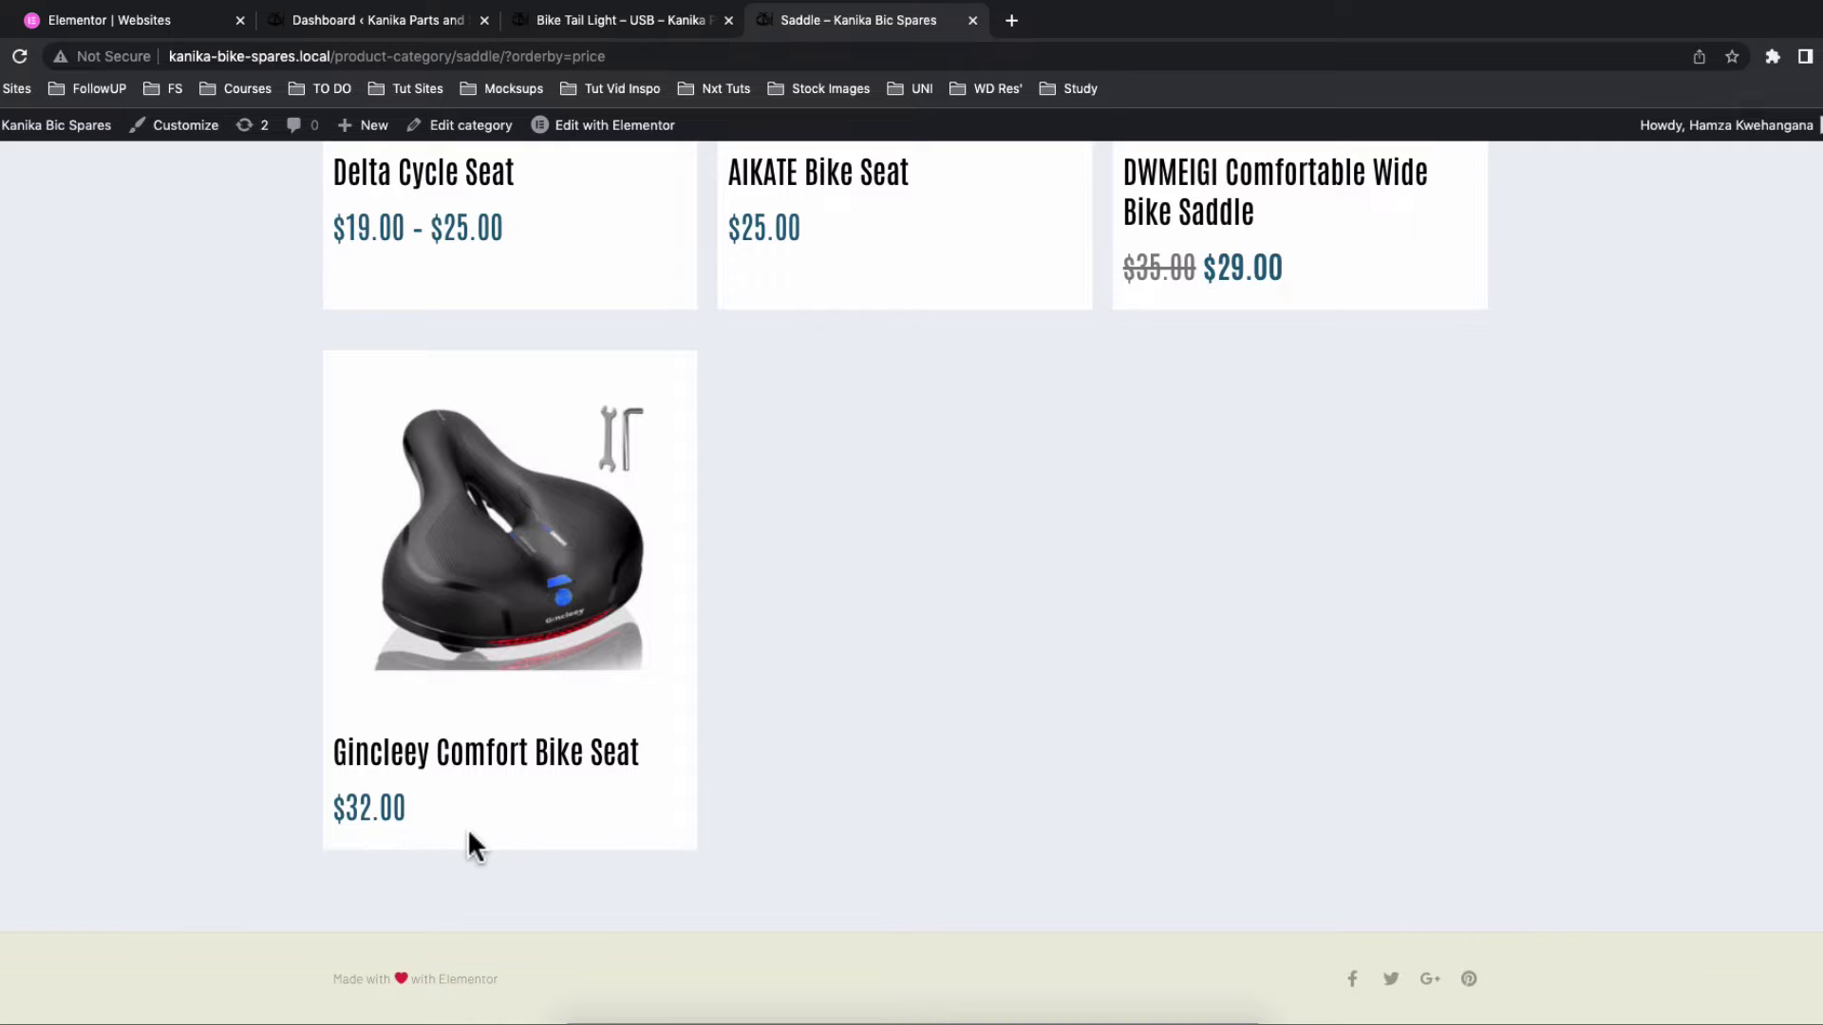
Return to the full shop listing and look through all its products
{"action": "key", "text": "super+bracketleft"}
{"action": "key", "text": "super+bracketleft"}
{"action": "scroll", "coordinate": [281, 631], "scroll_direction": "down", "scroll_amount": 9}
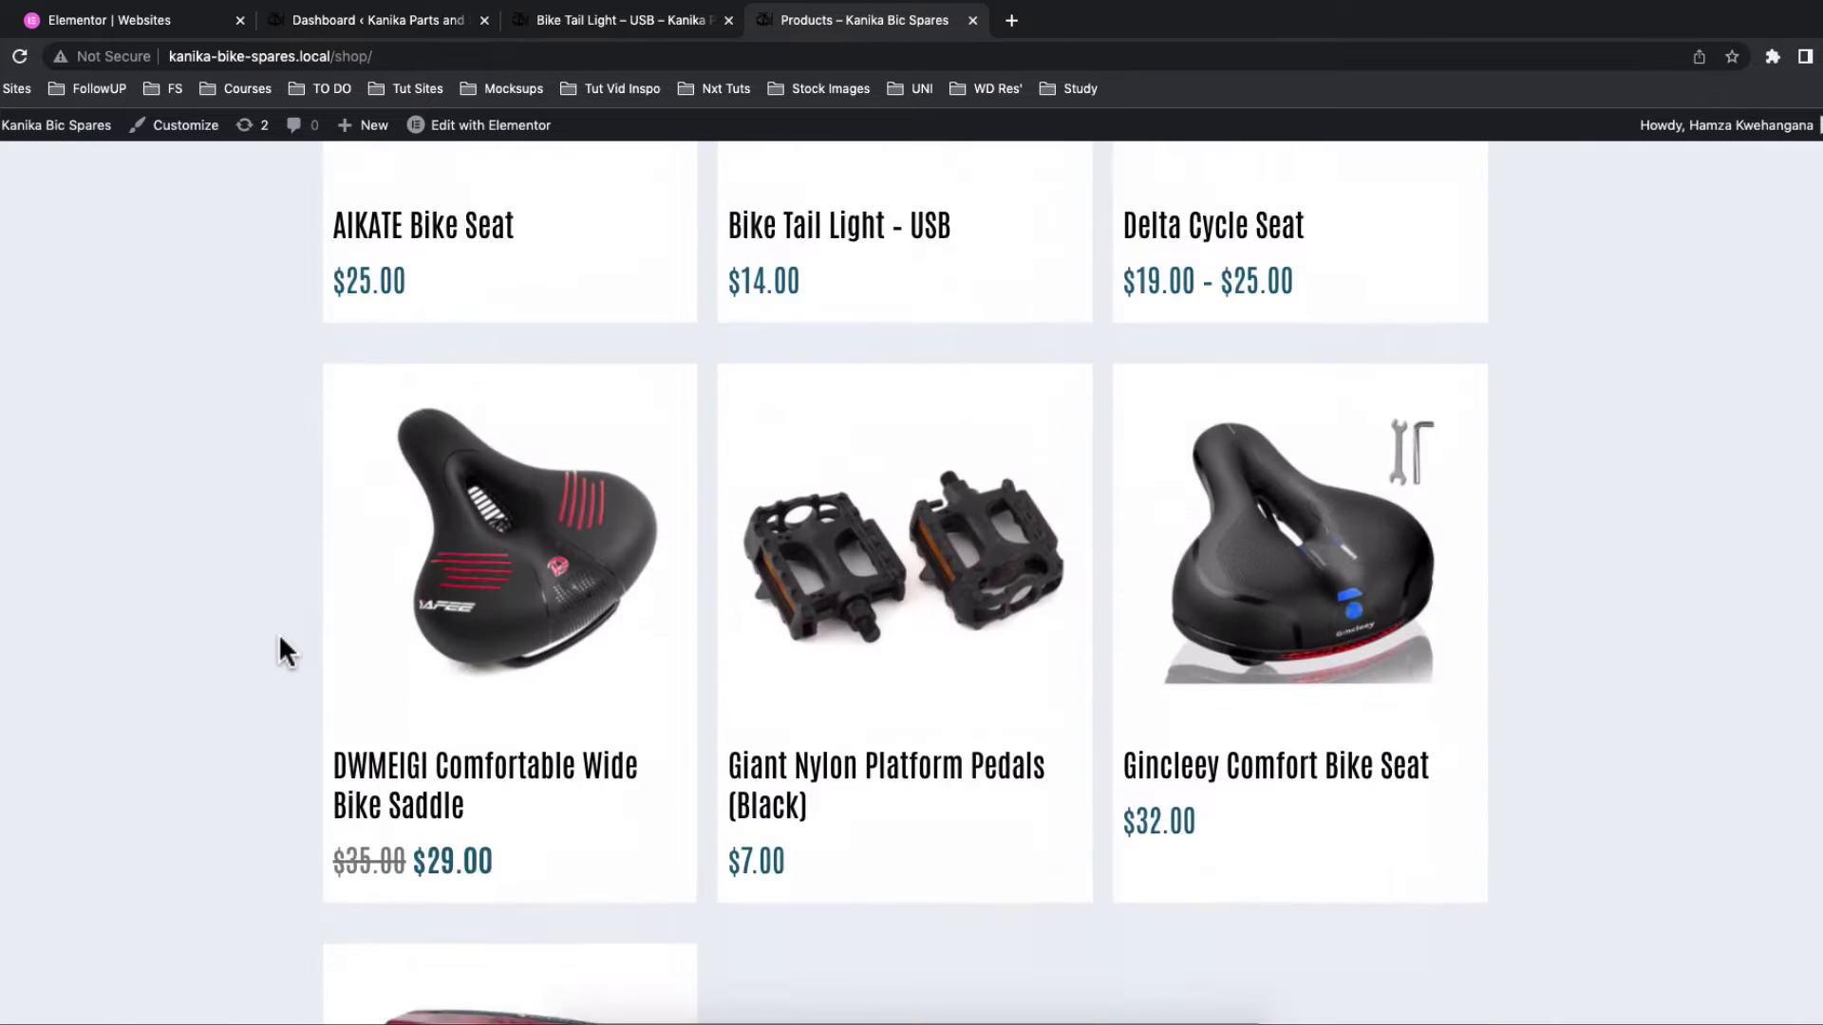
{"action": "scroll", "coordinate": [285, 650], "scroll_direction": "down", "scroll_amount": 8}
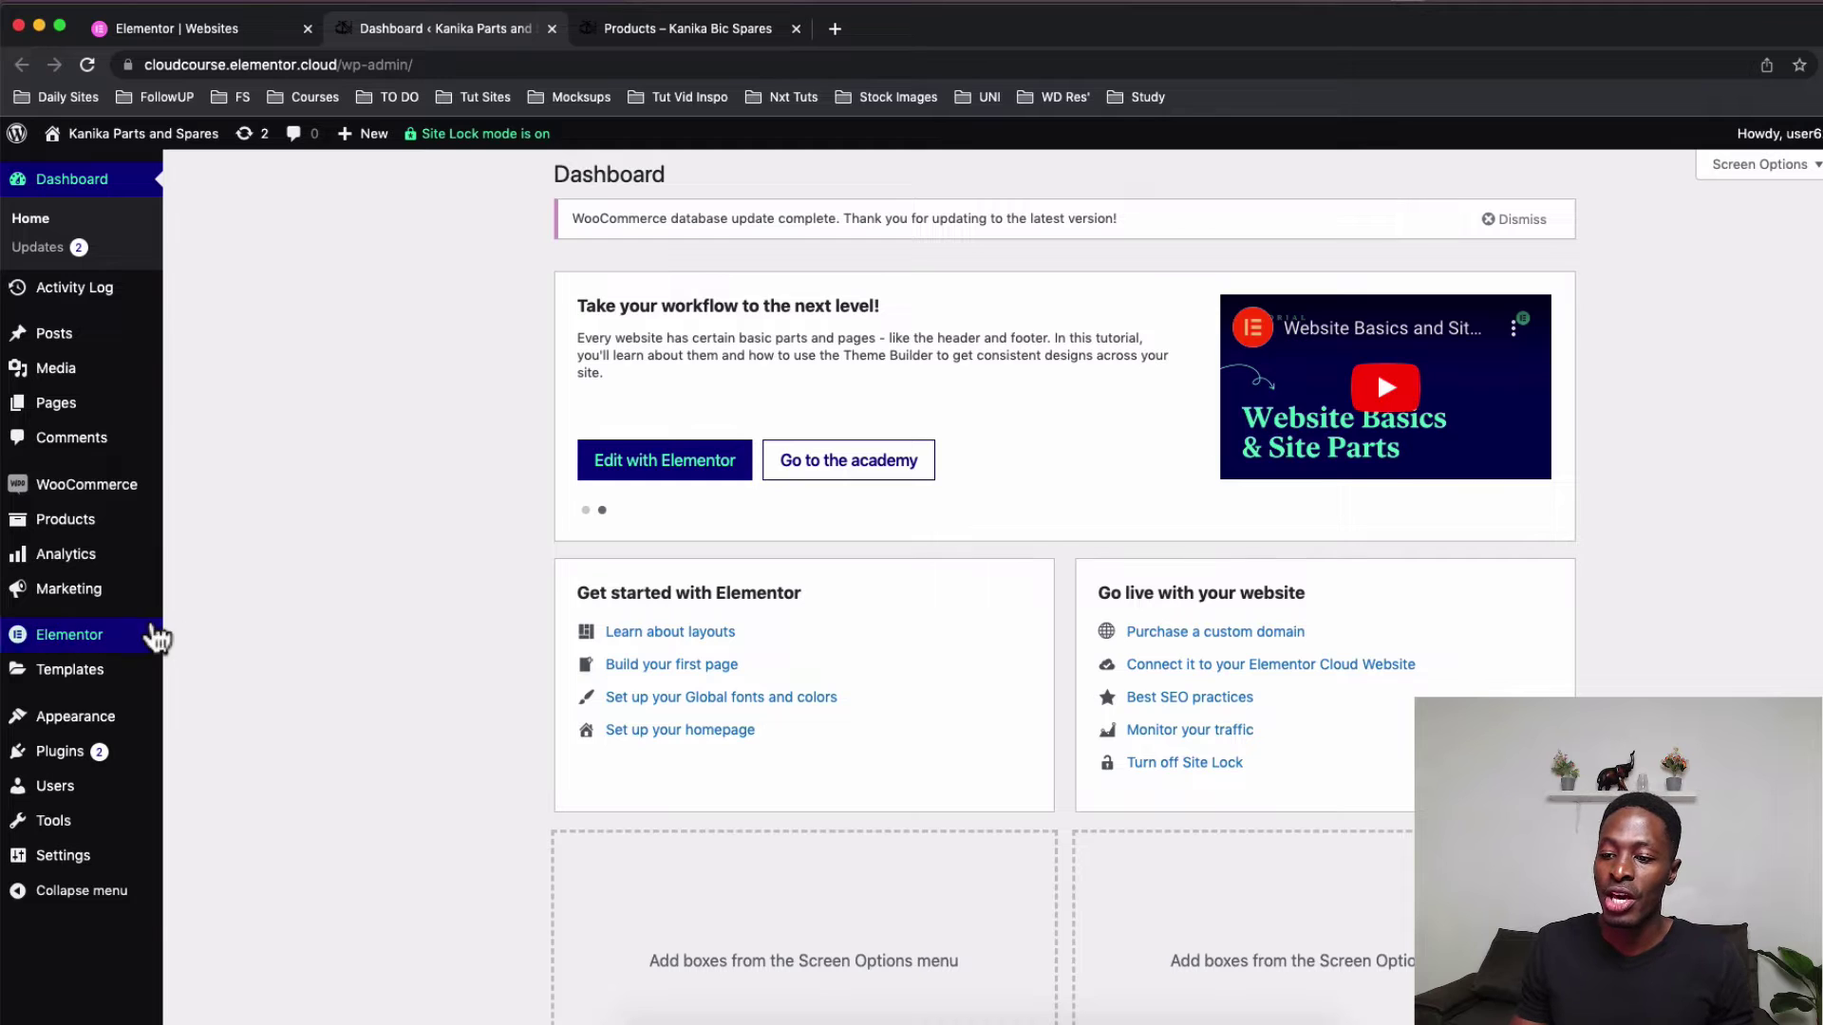
Create a new Products Archive template in the Theme Builder and close the block library without inserting a design
{"action": "mouse_move", "coordinate": [134, 676]}
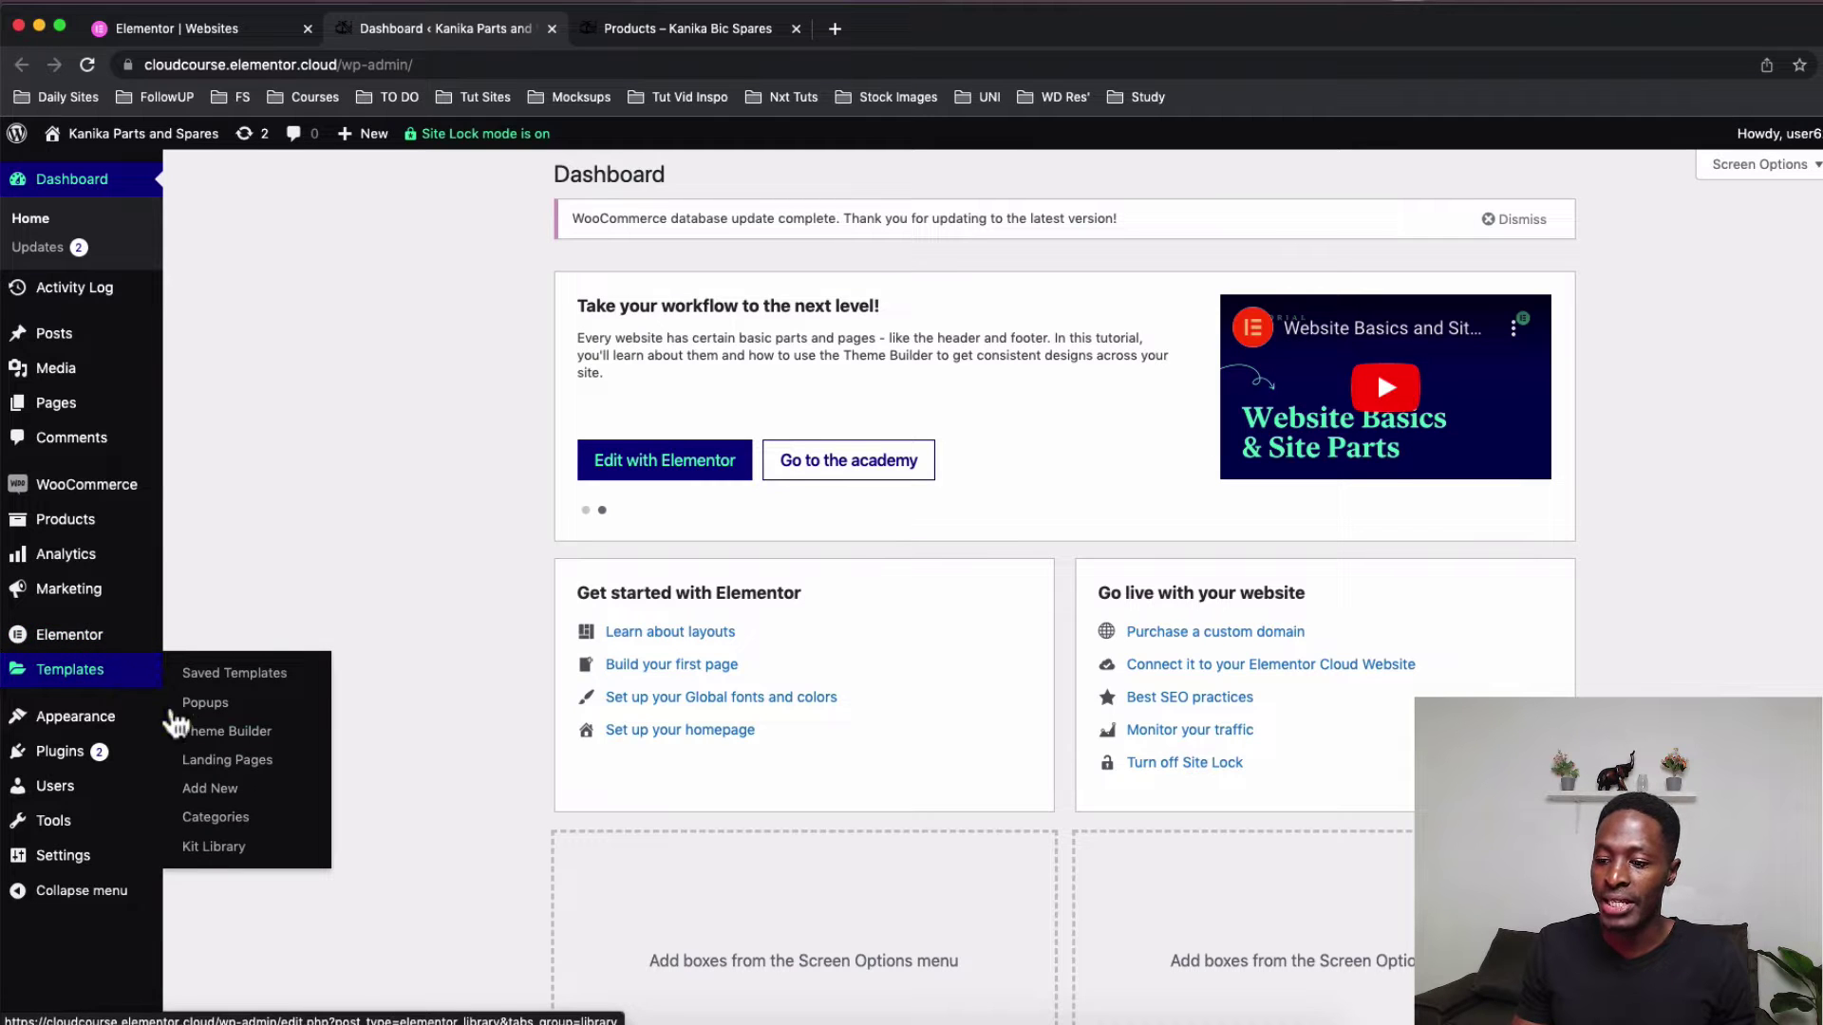
{"action": "left_click", "coordinate": [198, 743]}
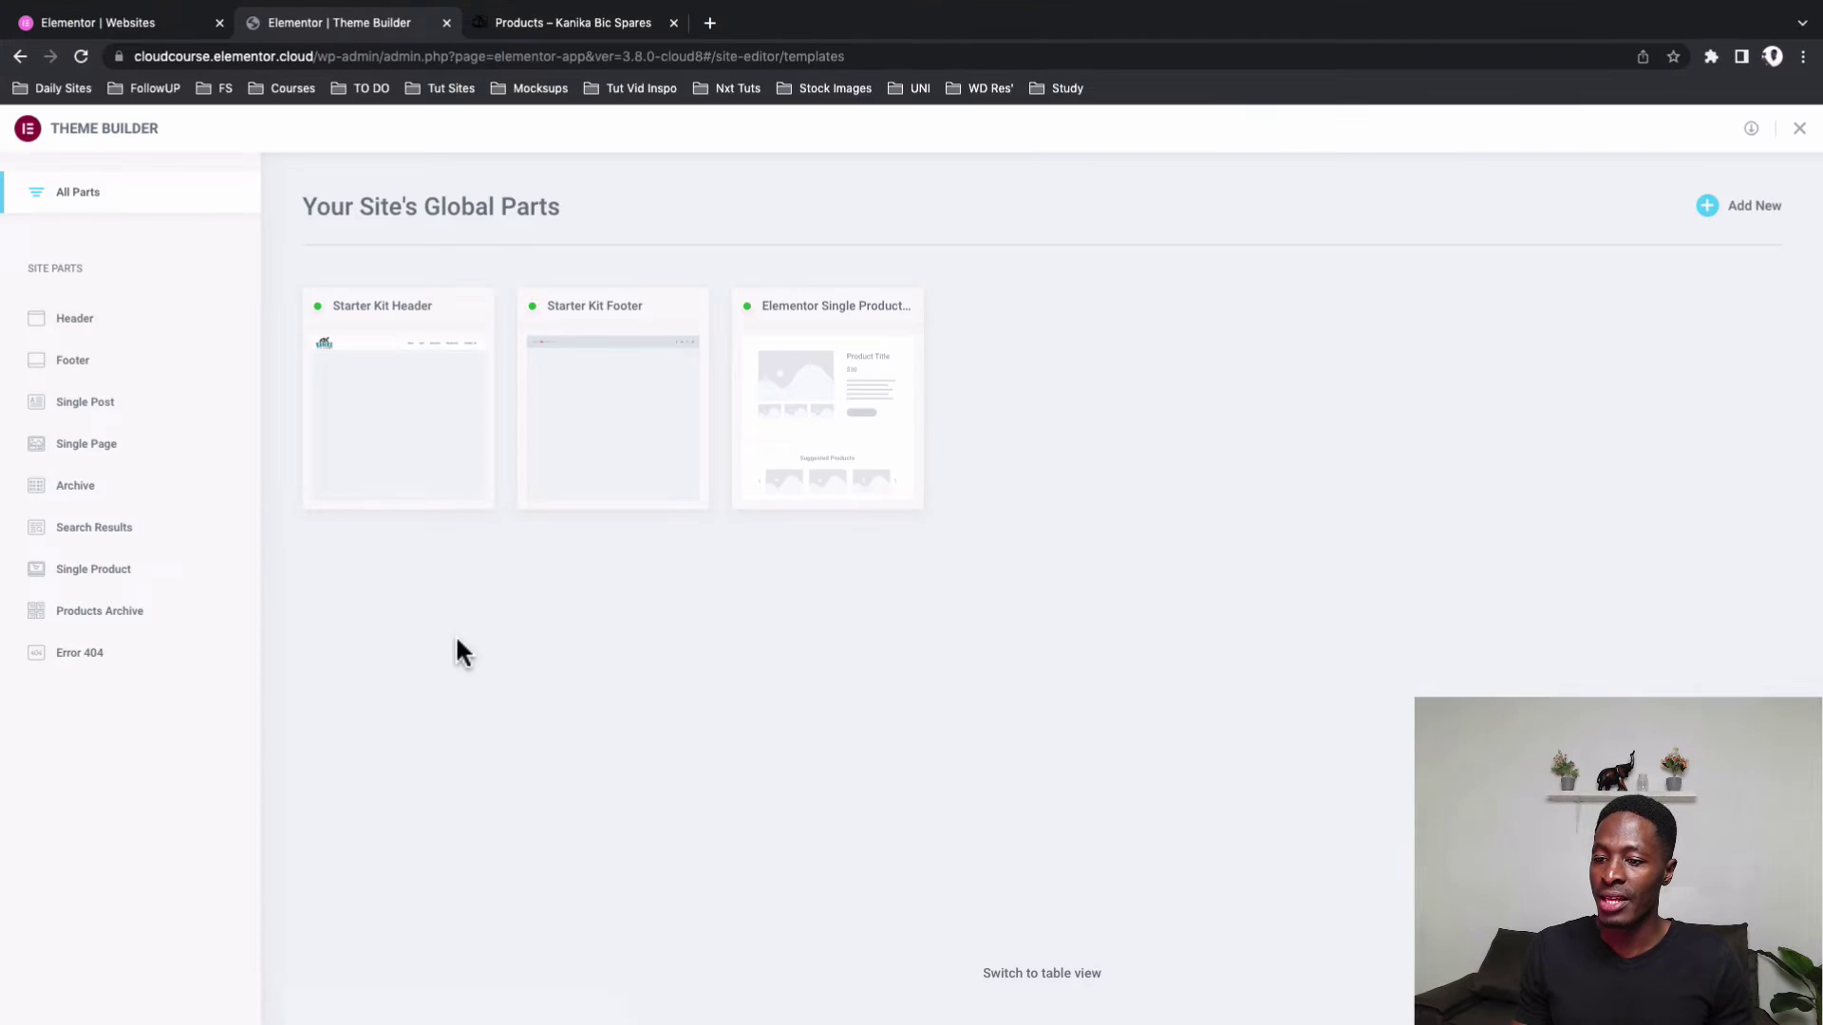
{"action": "left_click", "coordinate": [154, 615]}
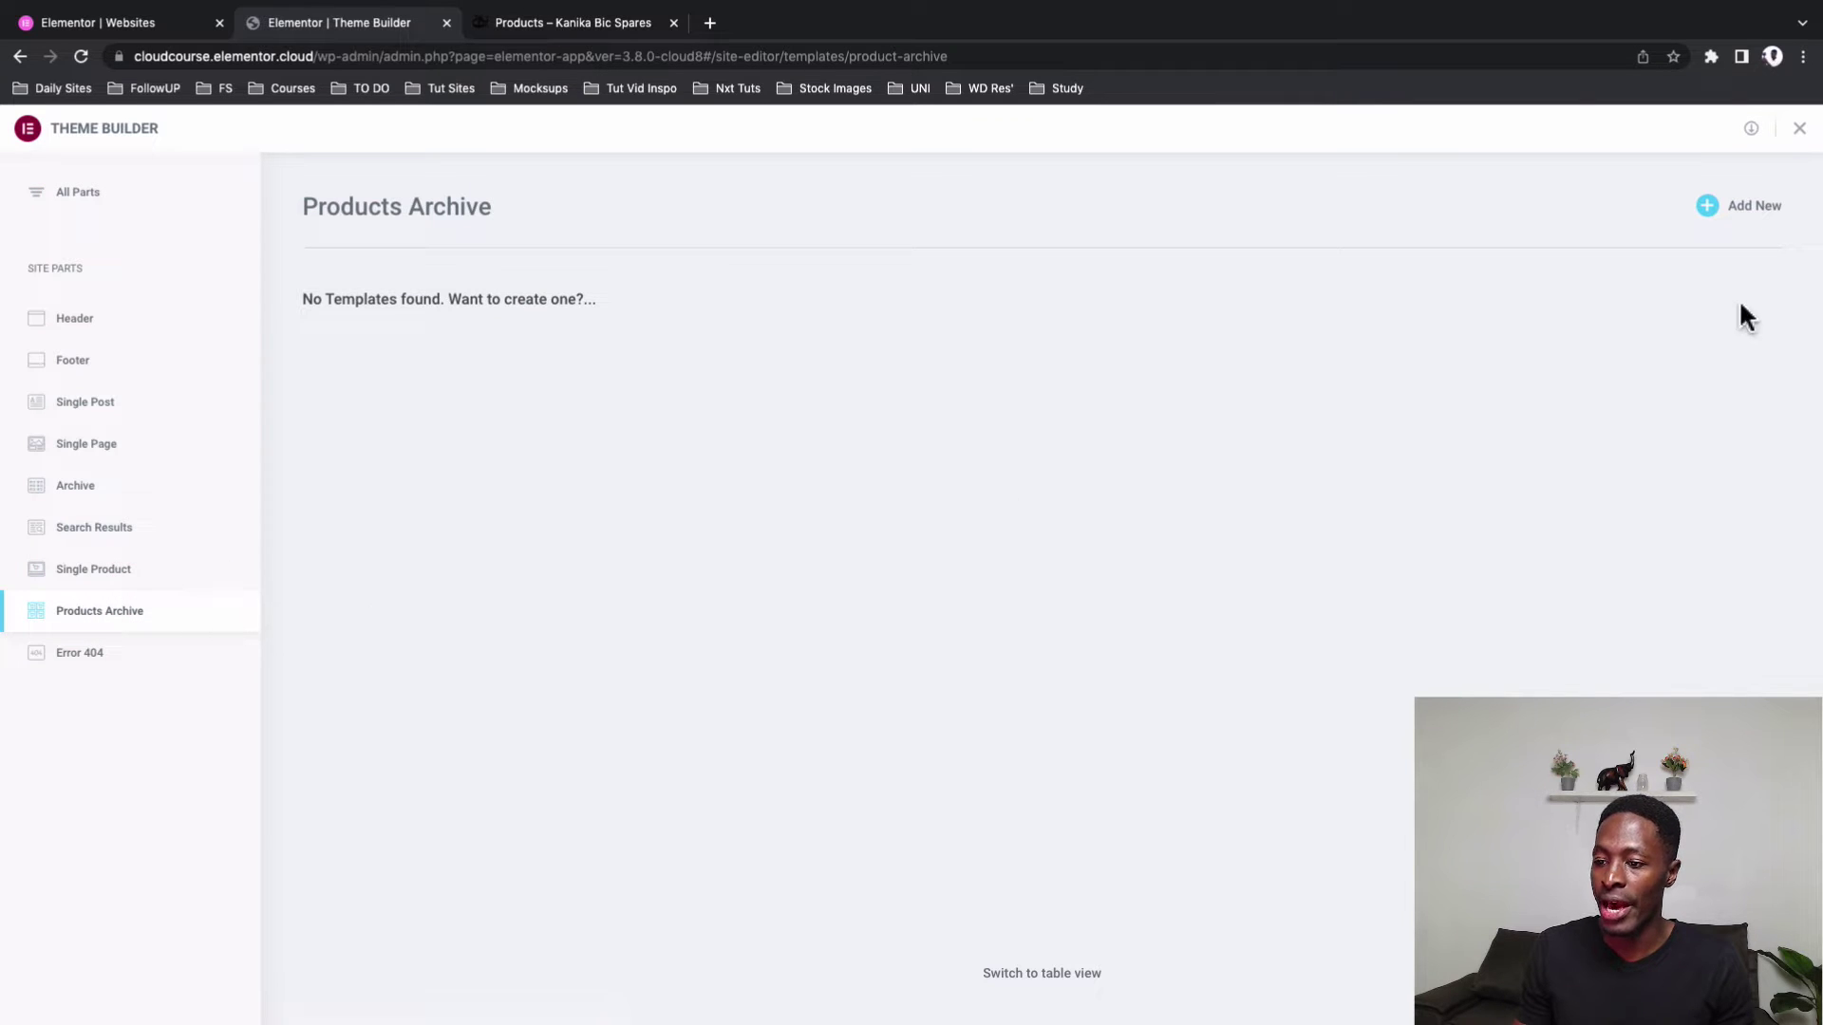
{"action": "left_click", "coordinate": [1743, 210]}
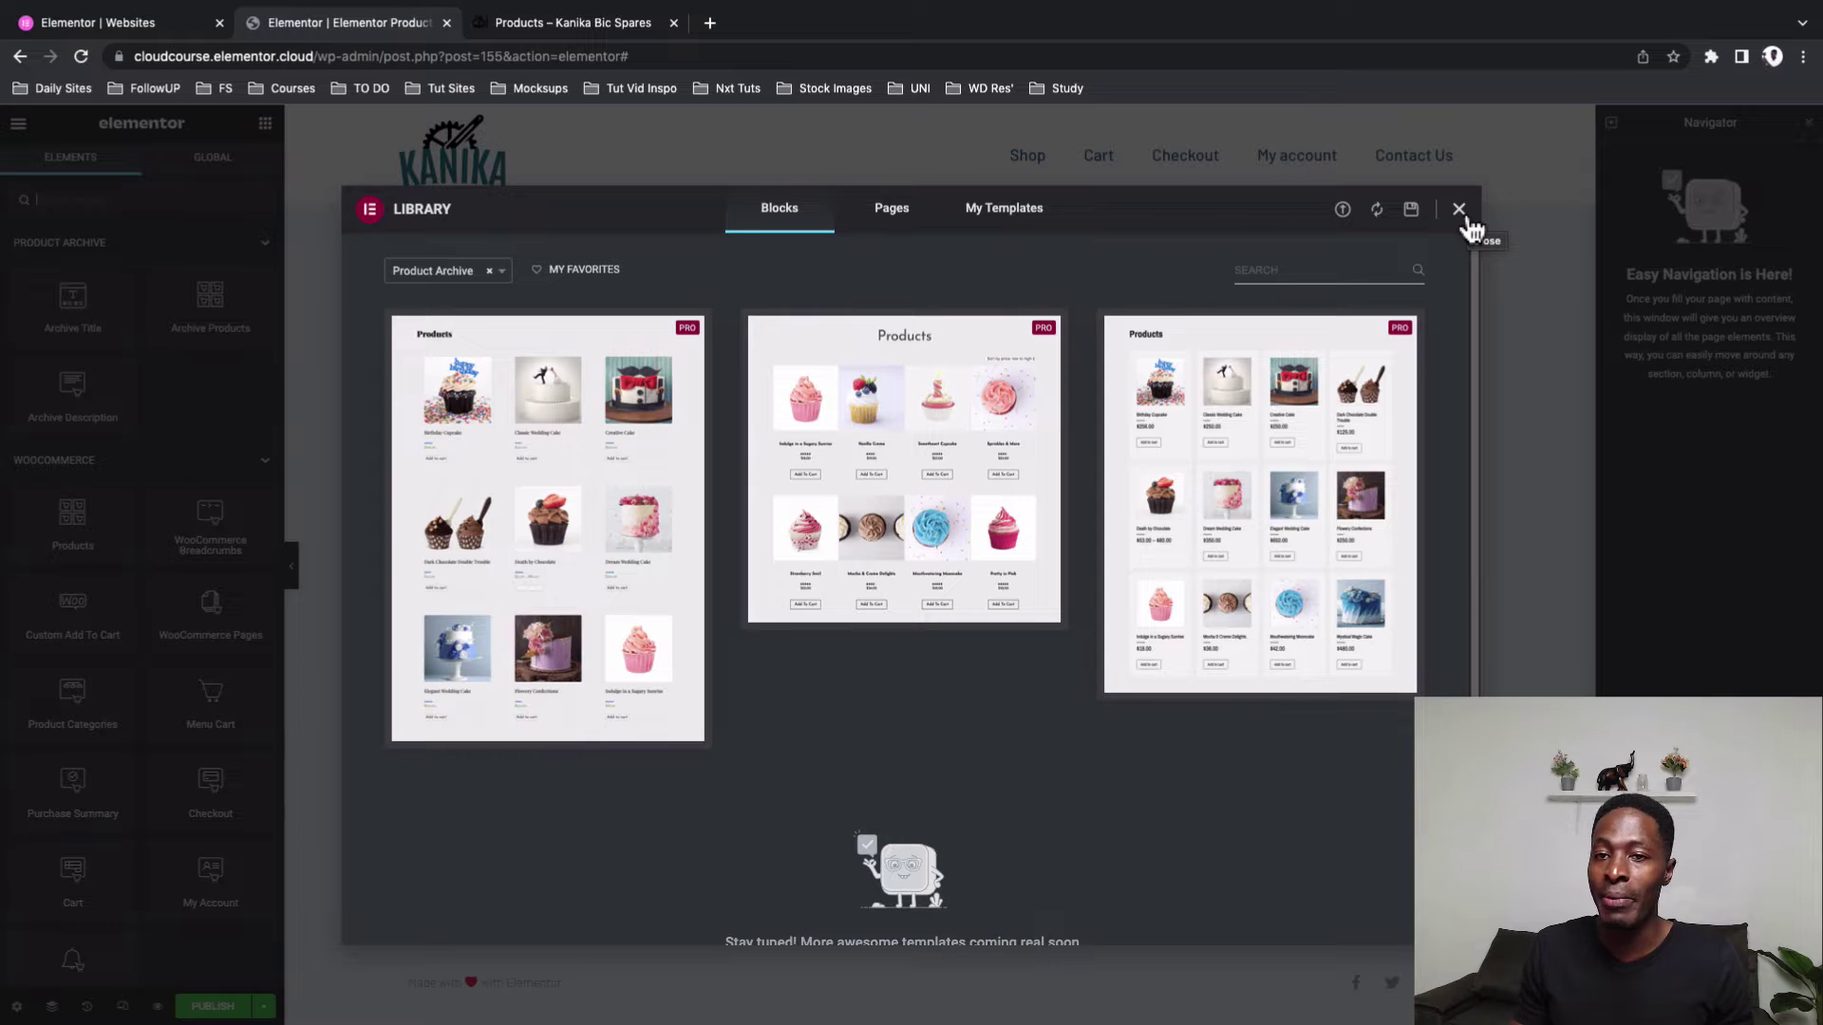
{"action": "left_click", "coordinate": [1462, 213]}
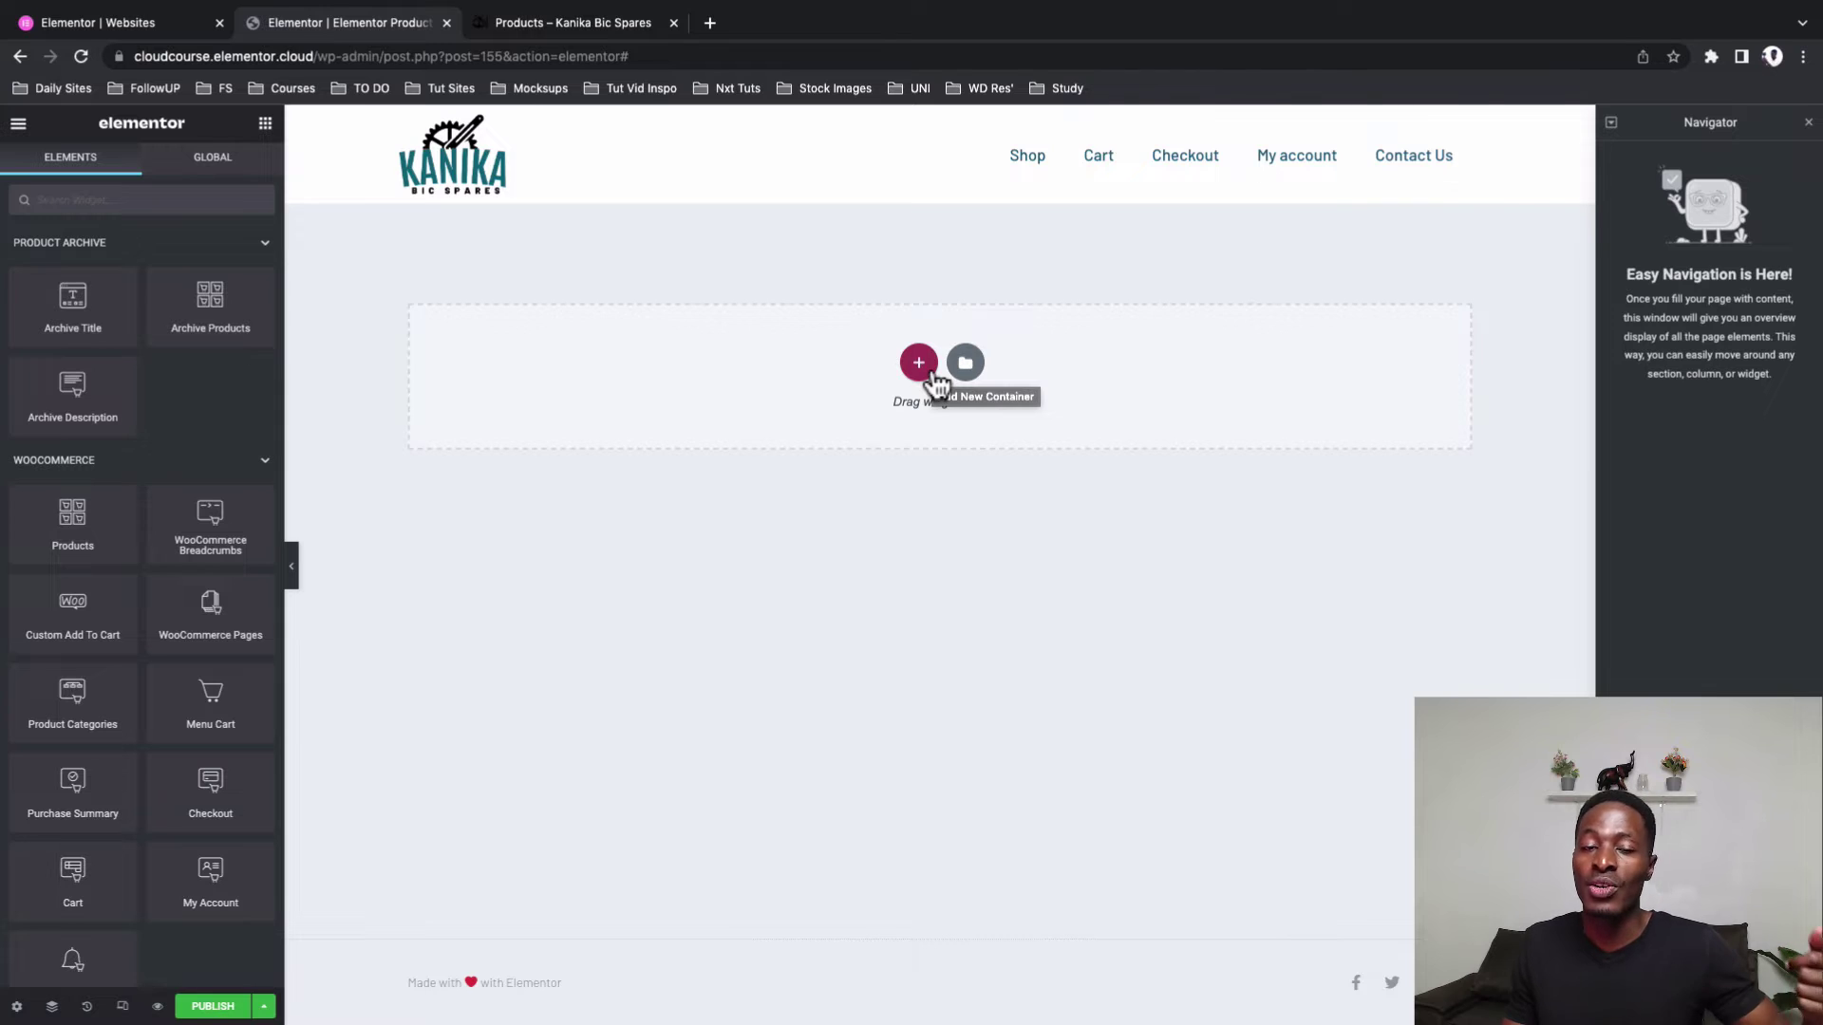
Set the Flexbox Container feature to Active in the experiments of the Elementor settings
{"action": "left_click", "coordinate": [532, 375]}
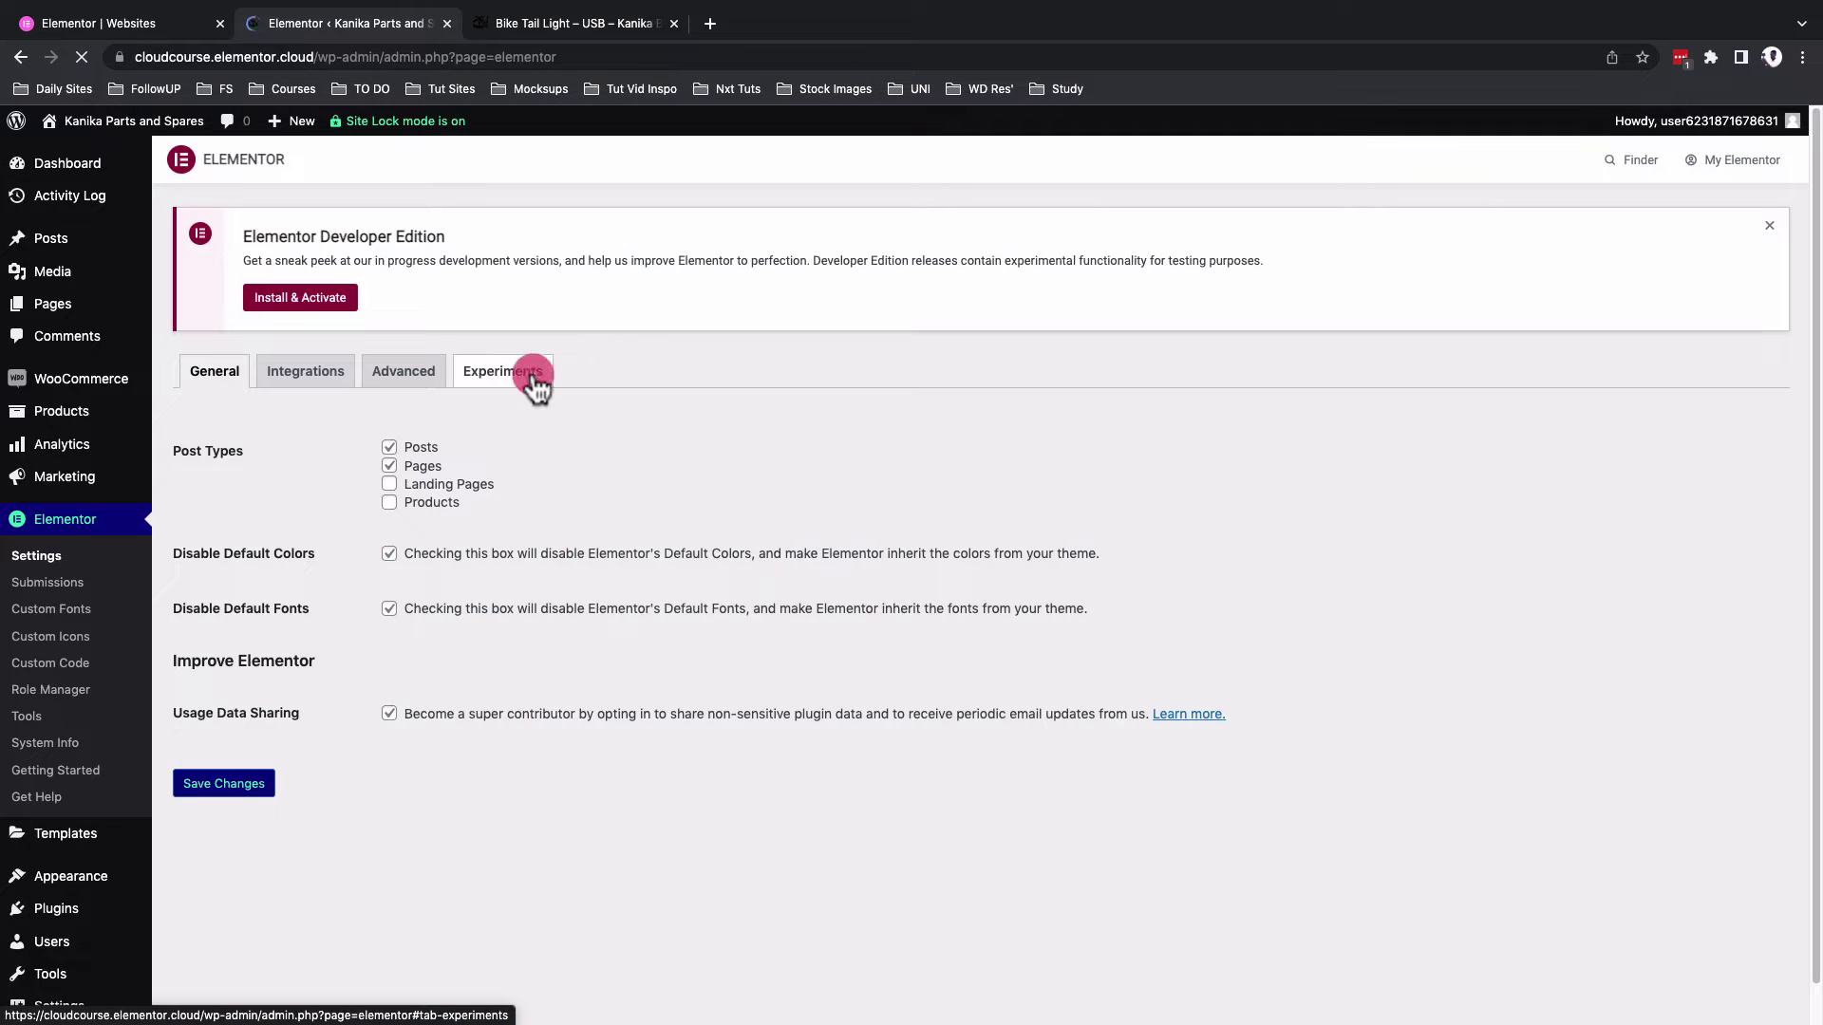
{"action": "scroll", "coordinate": [392, 434], "scroll_direction": "down", "scroll_amount": 8}
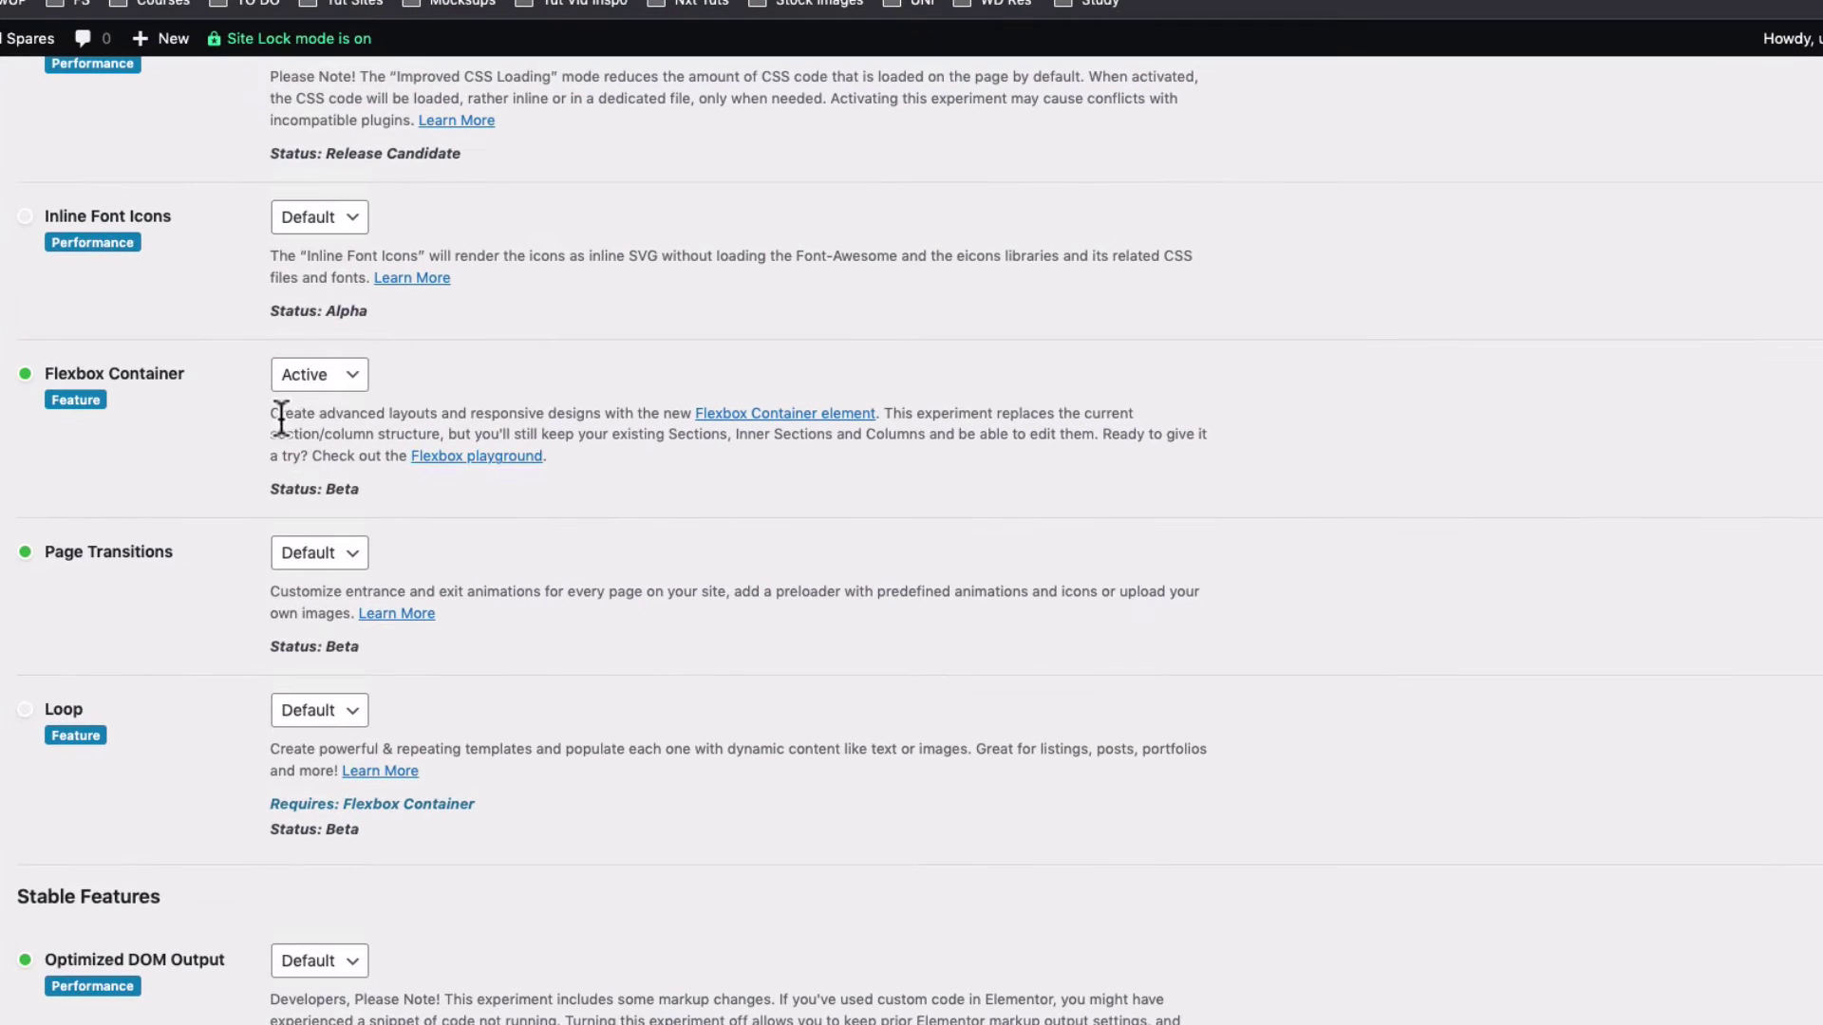
{"action": "left_click", "coordinate": [348, 383]}
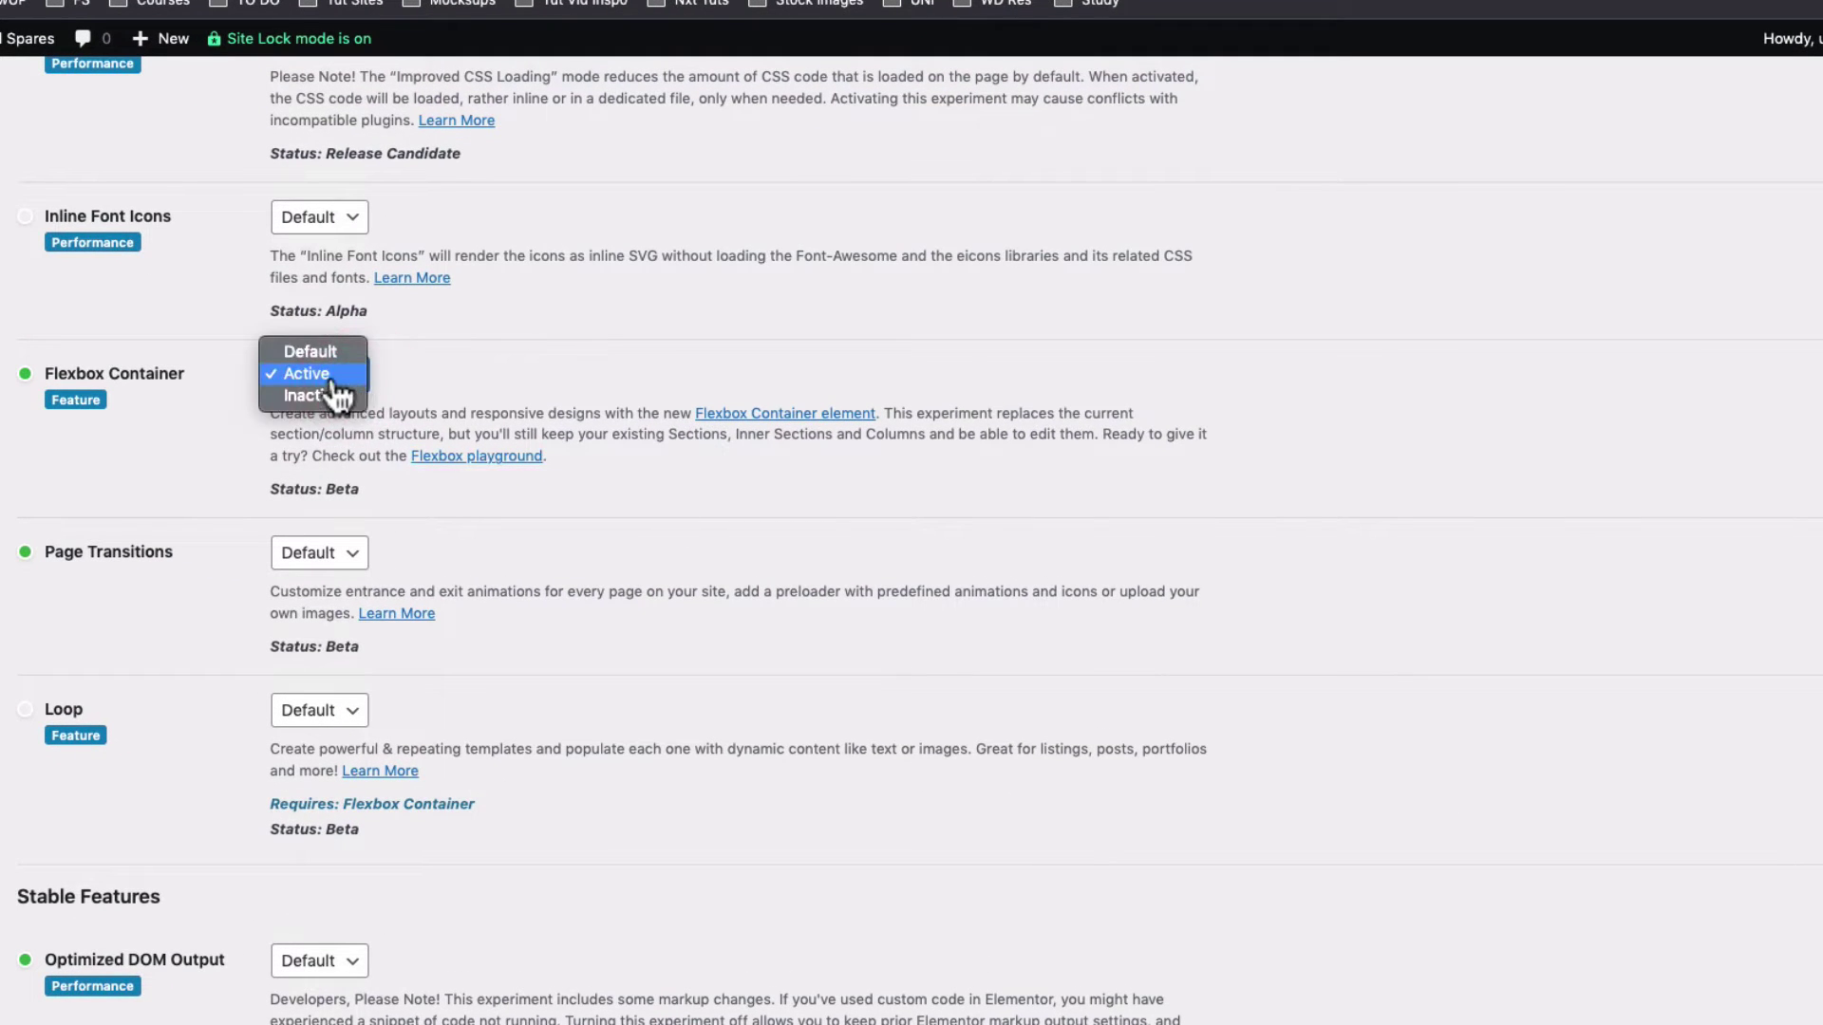
{"action": "left_click", "coordinate": [327, 375]}
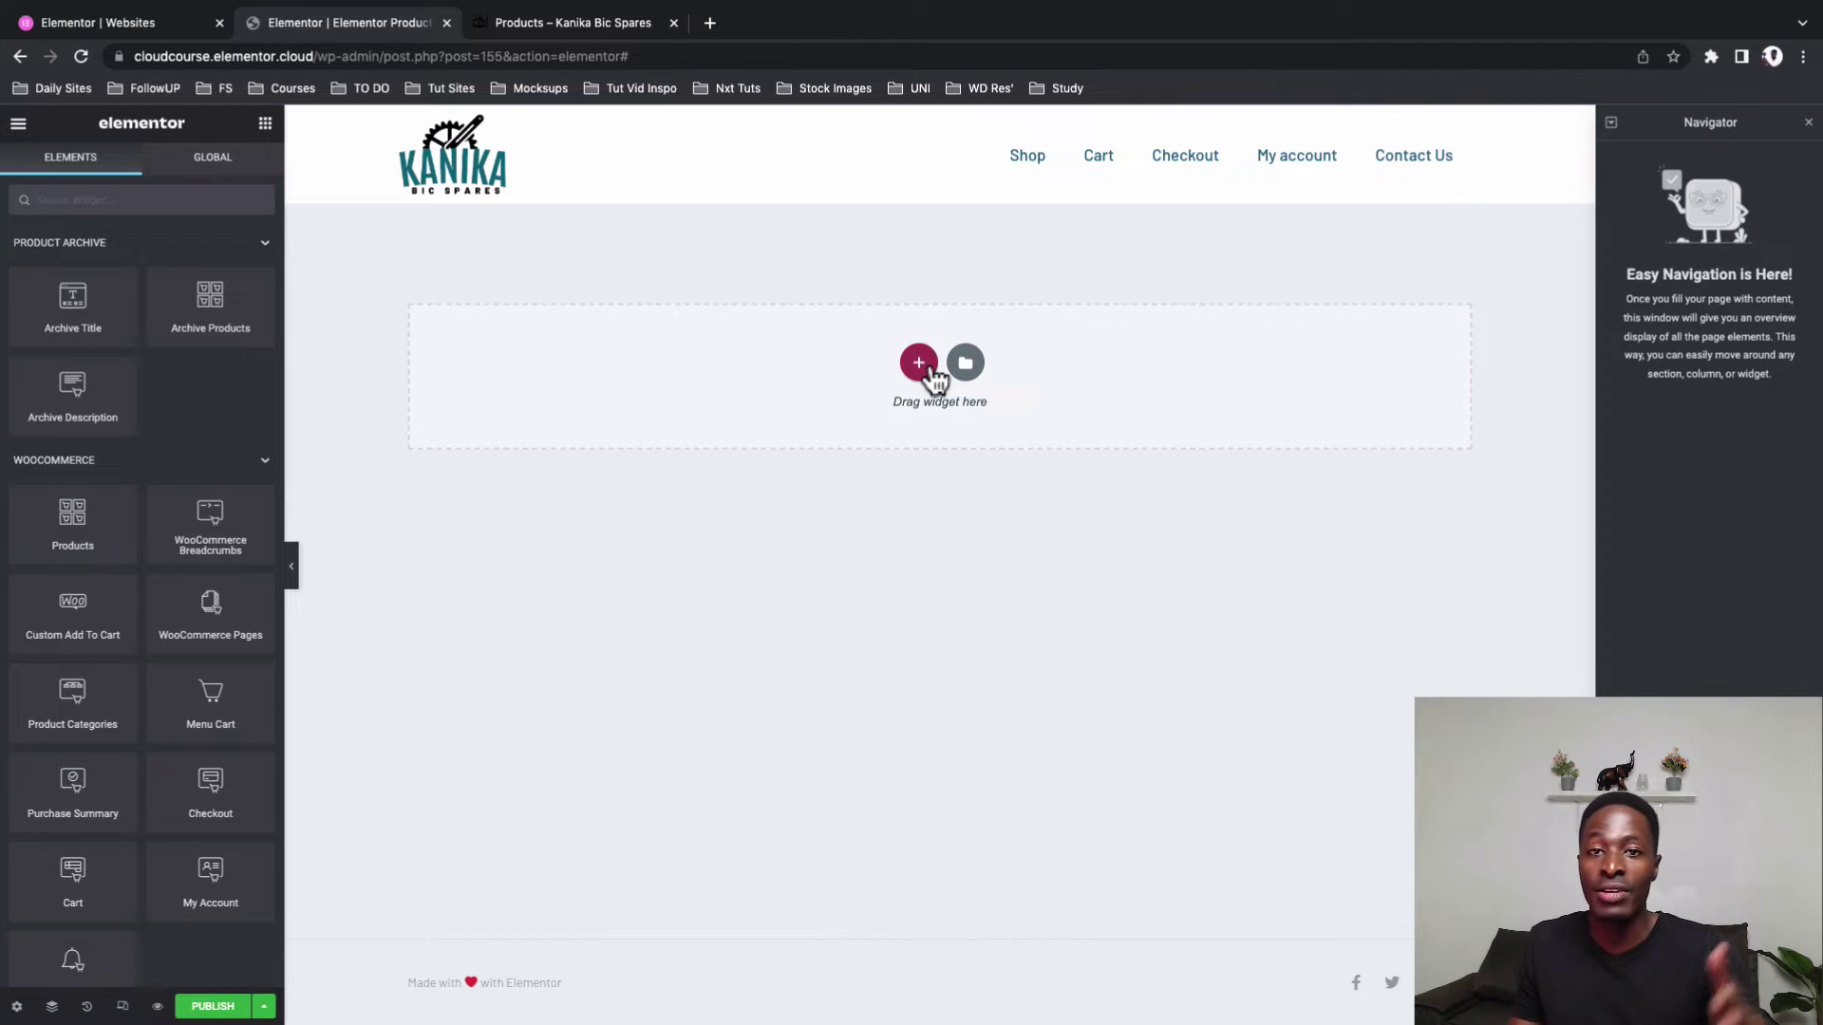
Insert a new flexbox container with a horizontal row direction into the empty products archive template
{"action": "left_click", "coordinate": [916, 370]}
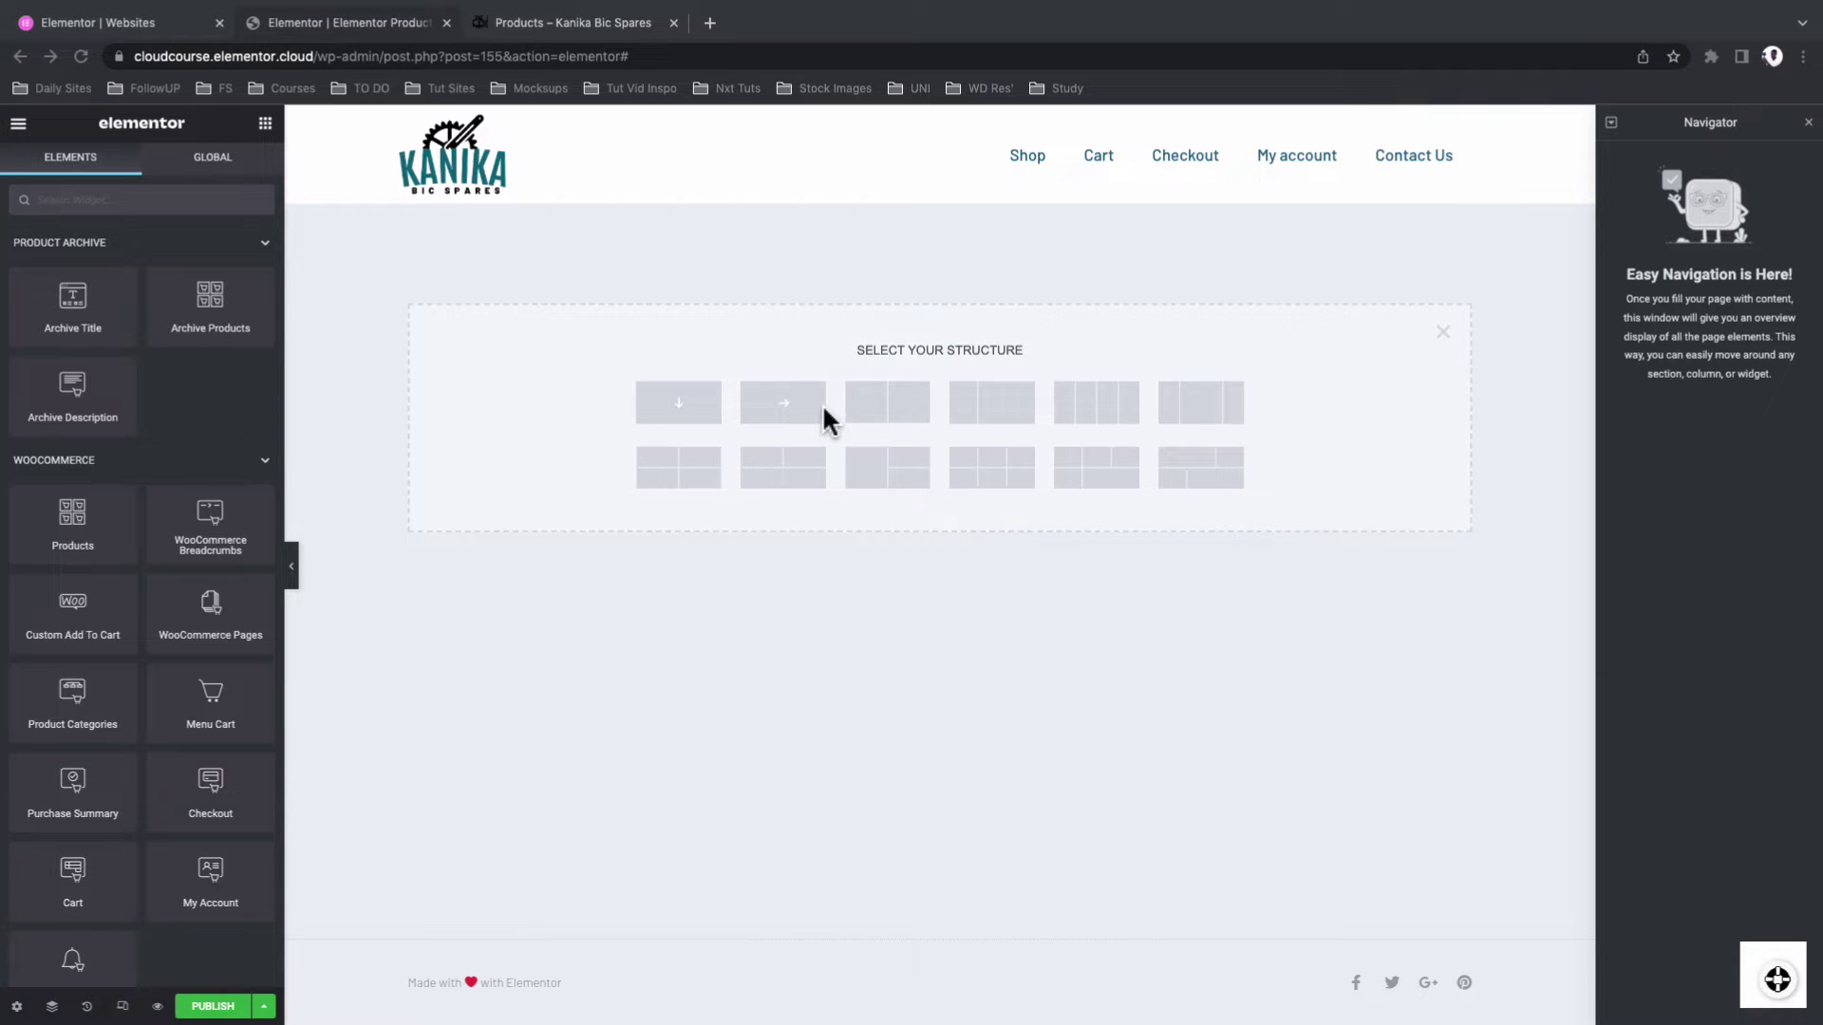
{"action": "left_click", "coordinate": [807, 414]}
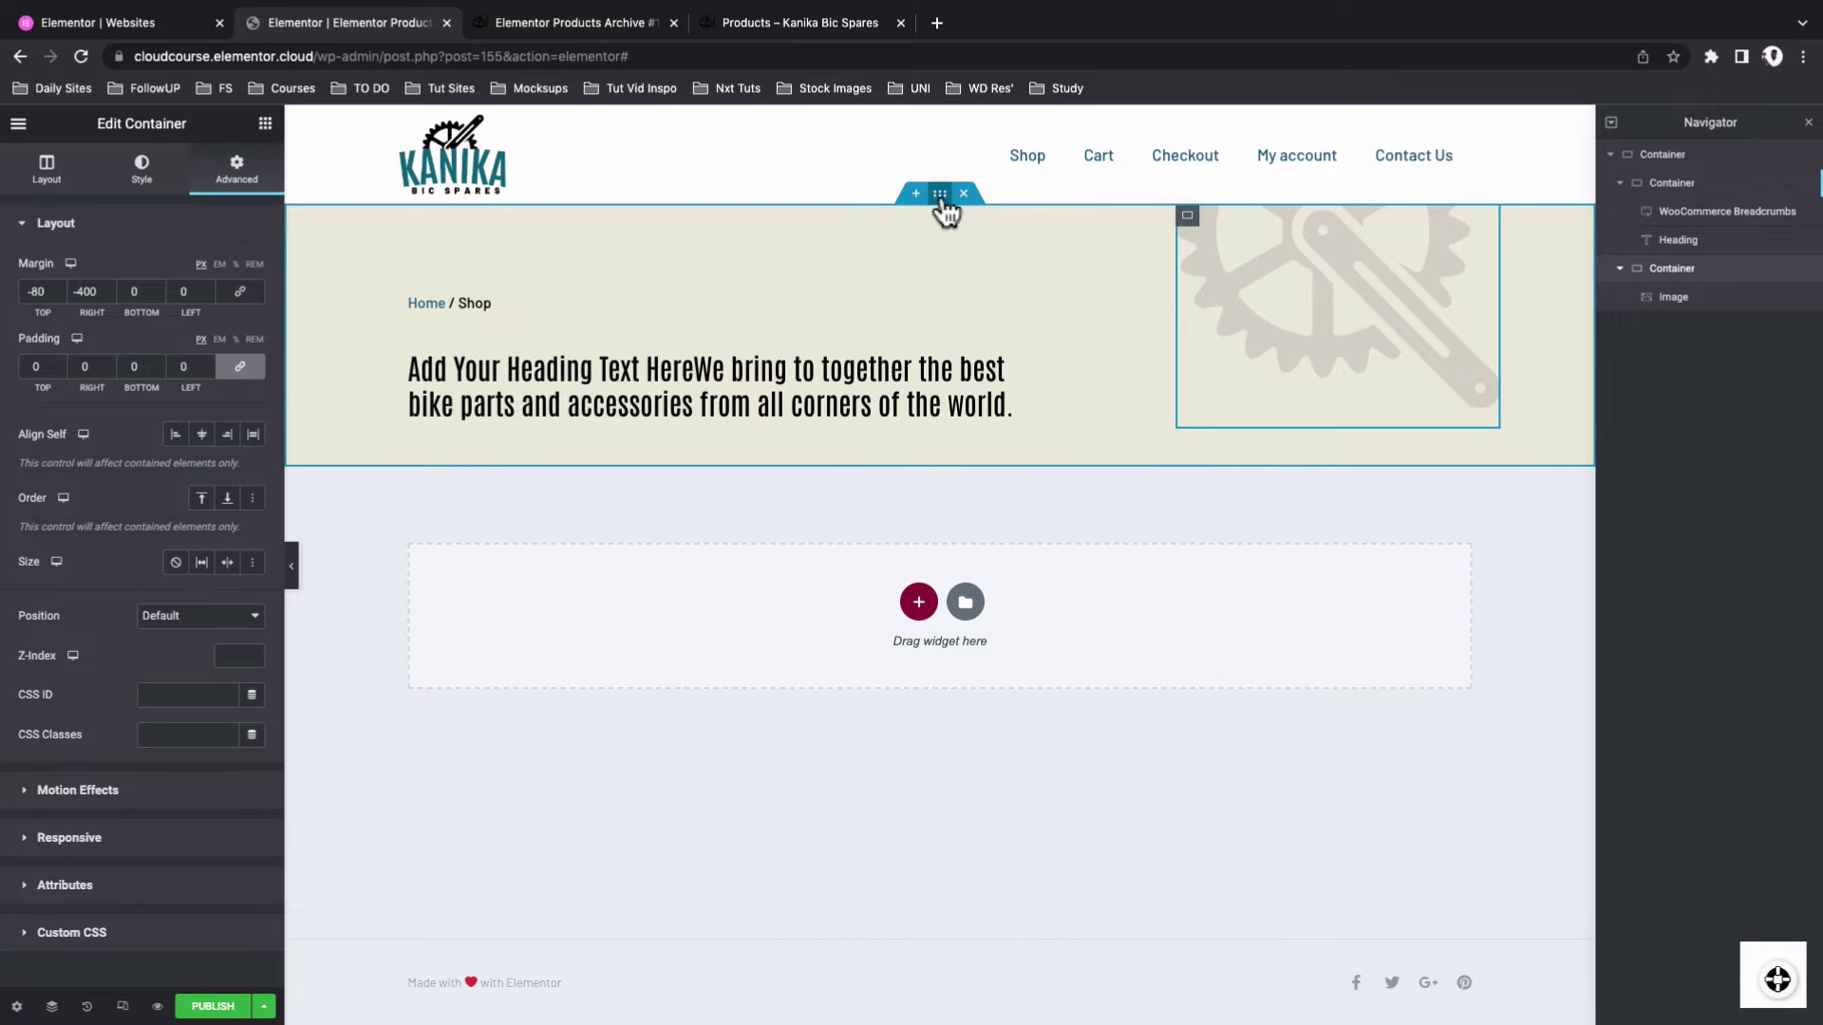
Inspect the layout settings of the banner's outer container and of the inner container holding the breadcrumbs and heading
{"action": "left_click", "coordinate": [941, 195]}
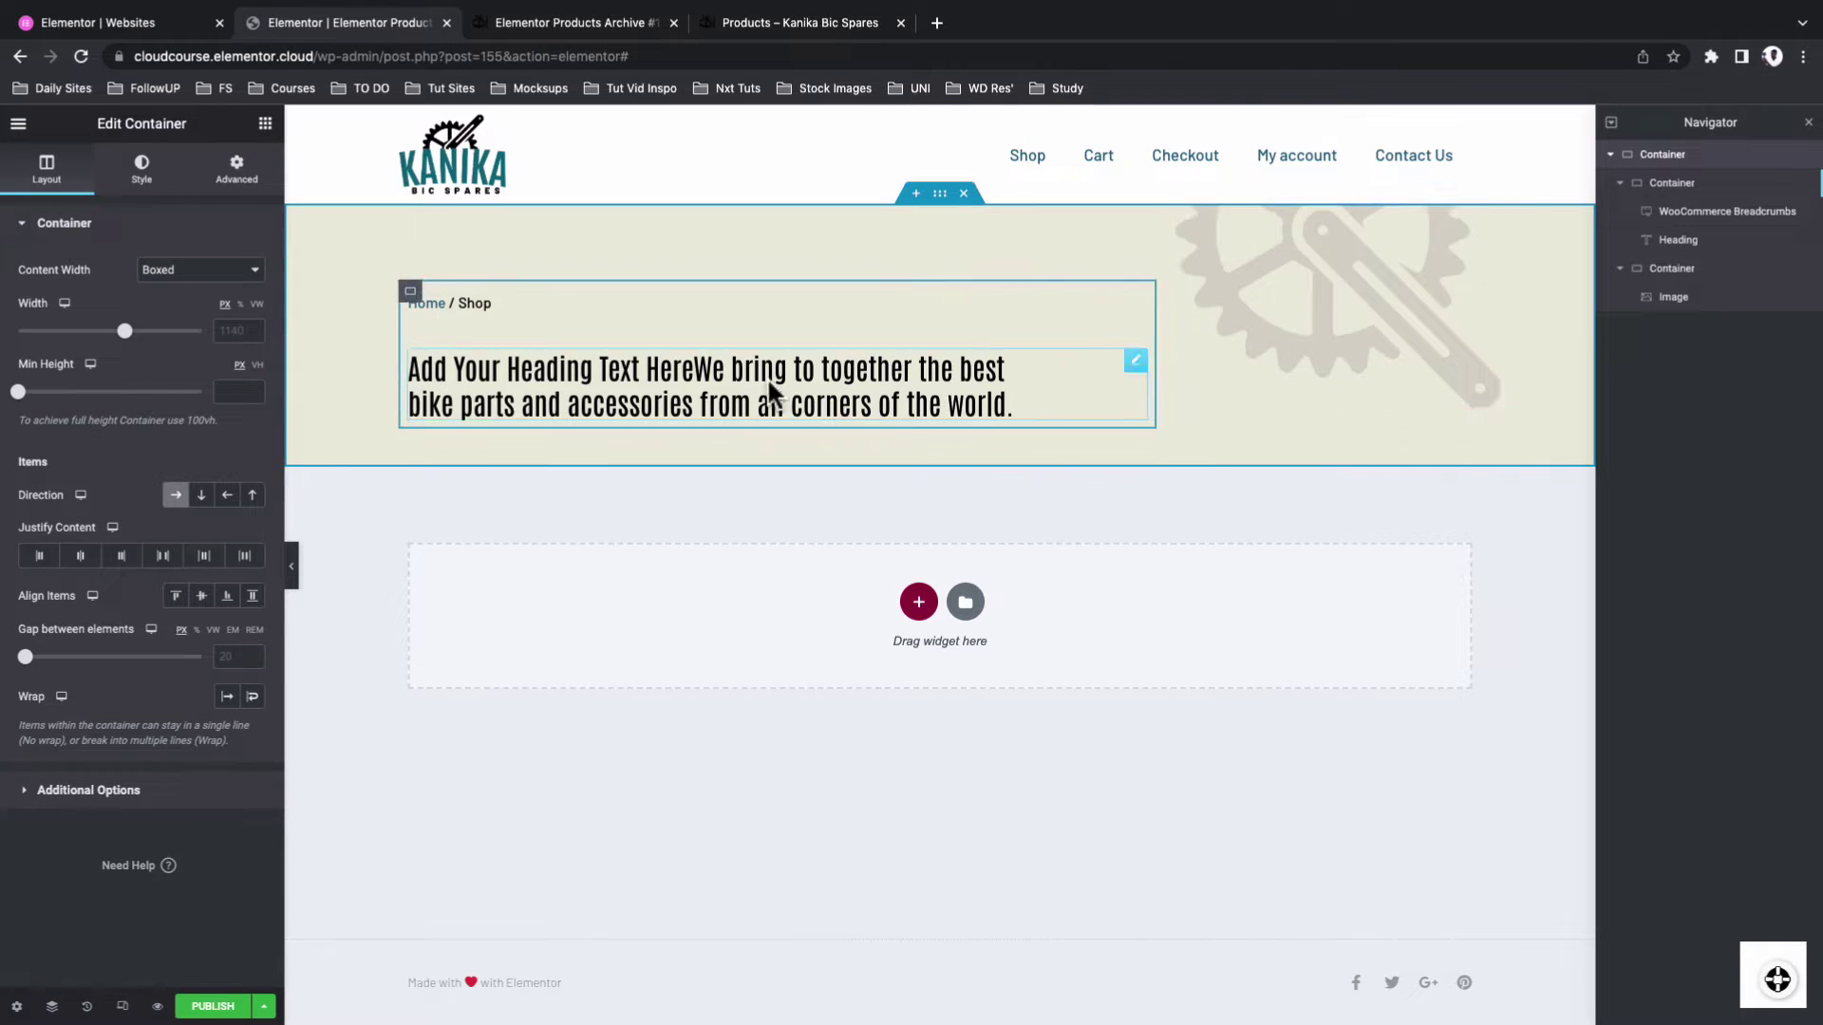
{"action": "left_click", "coordinate": [410, 291]}
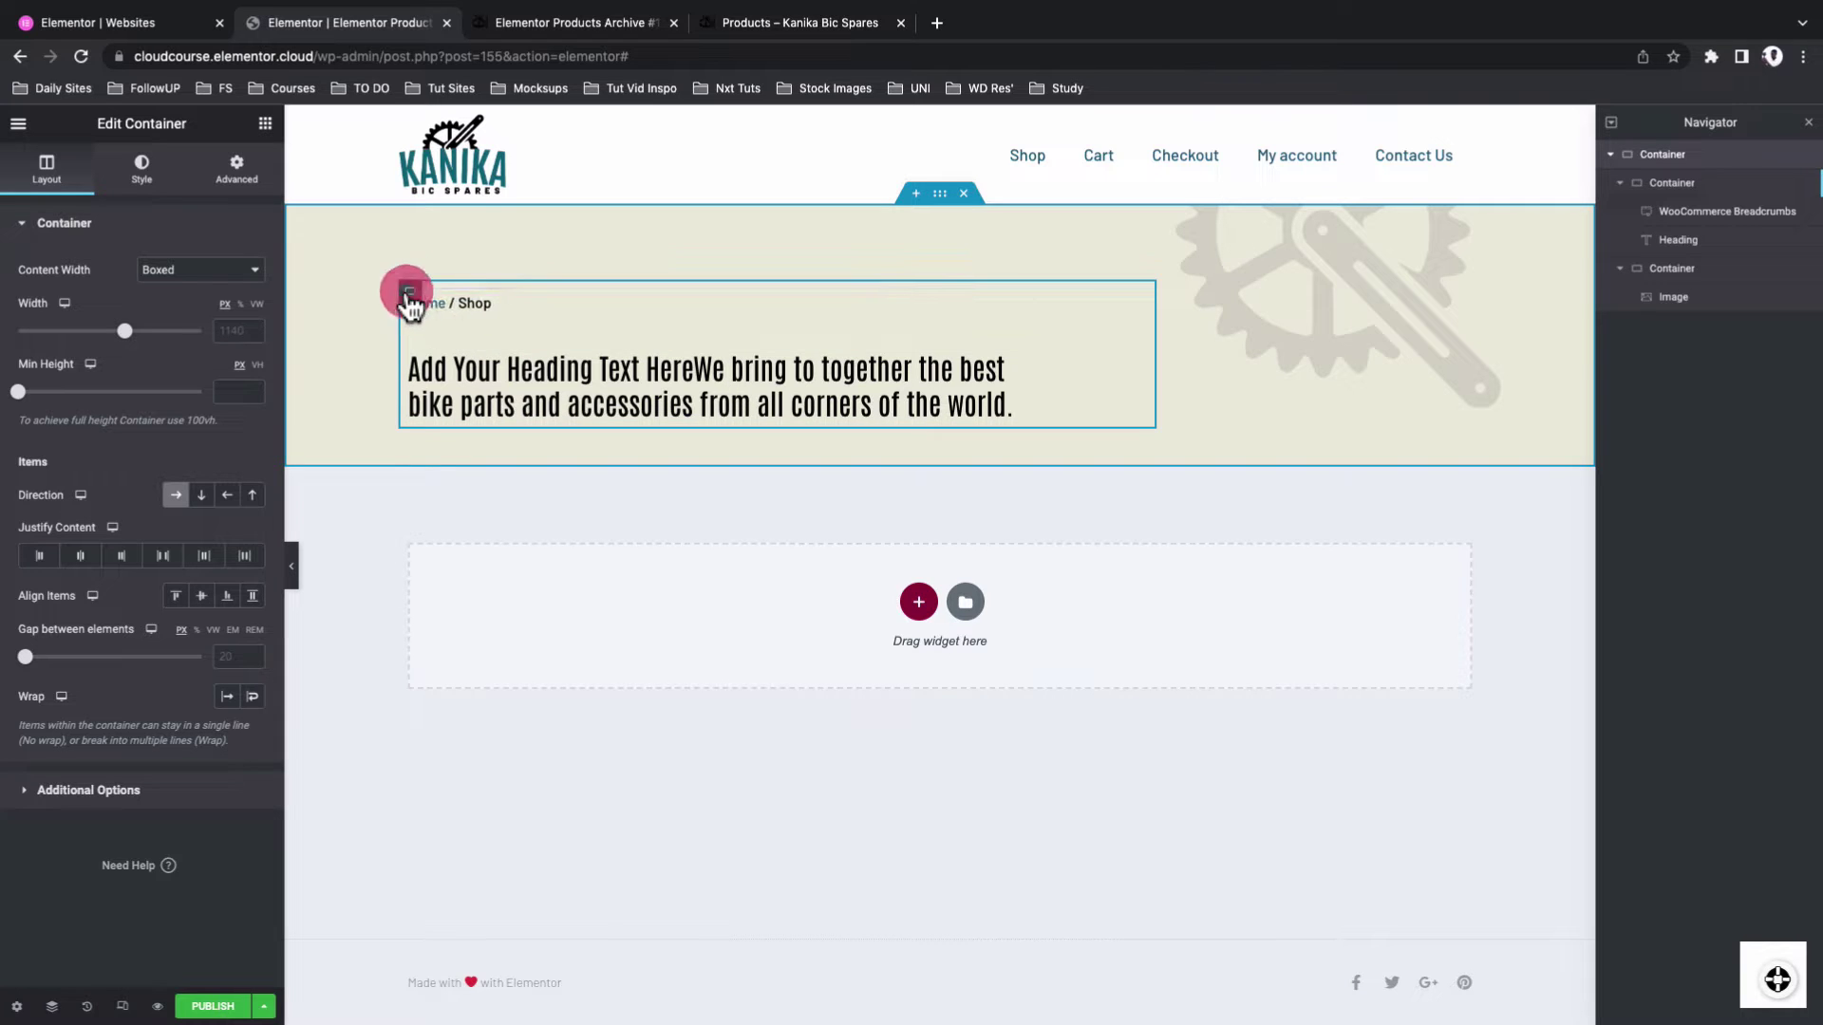
{"action": "left_click", "coordinate": [478, 363]}
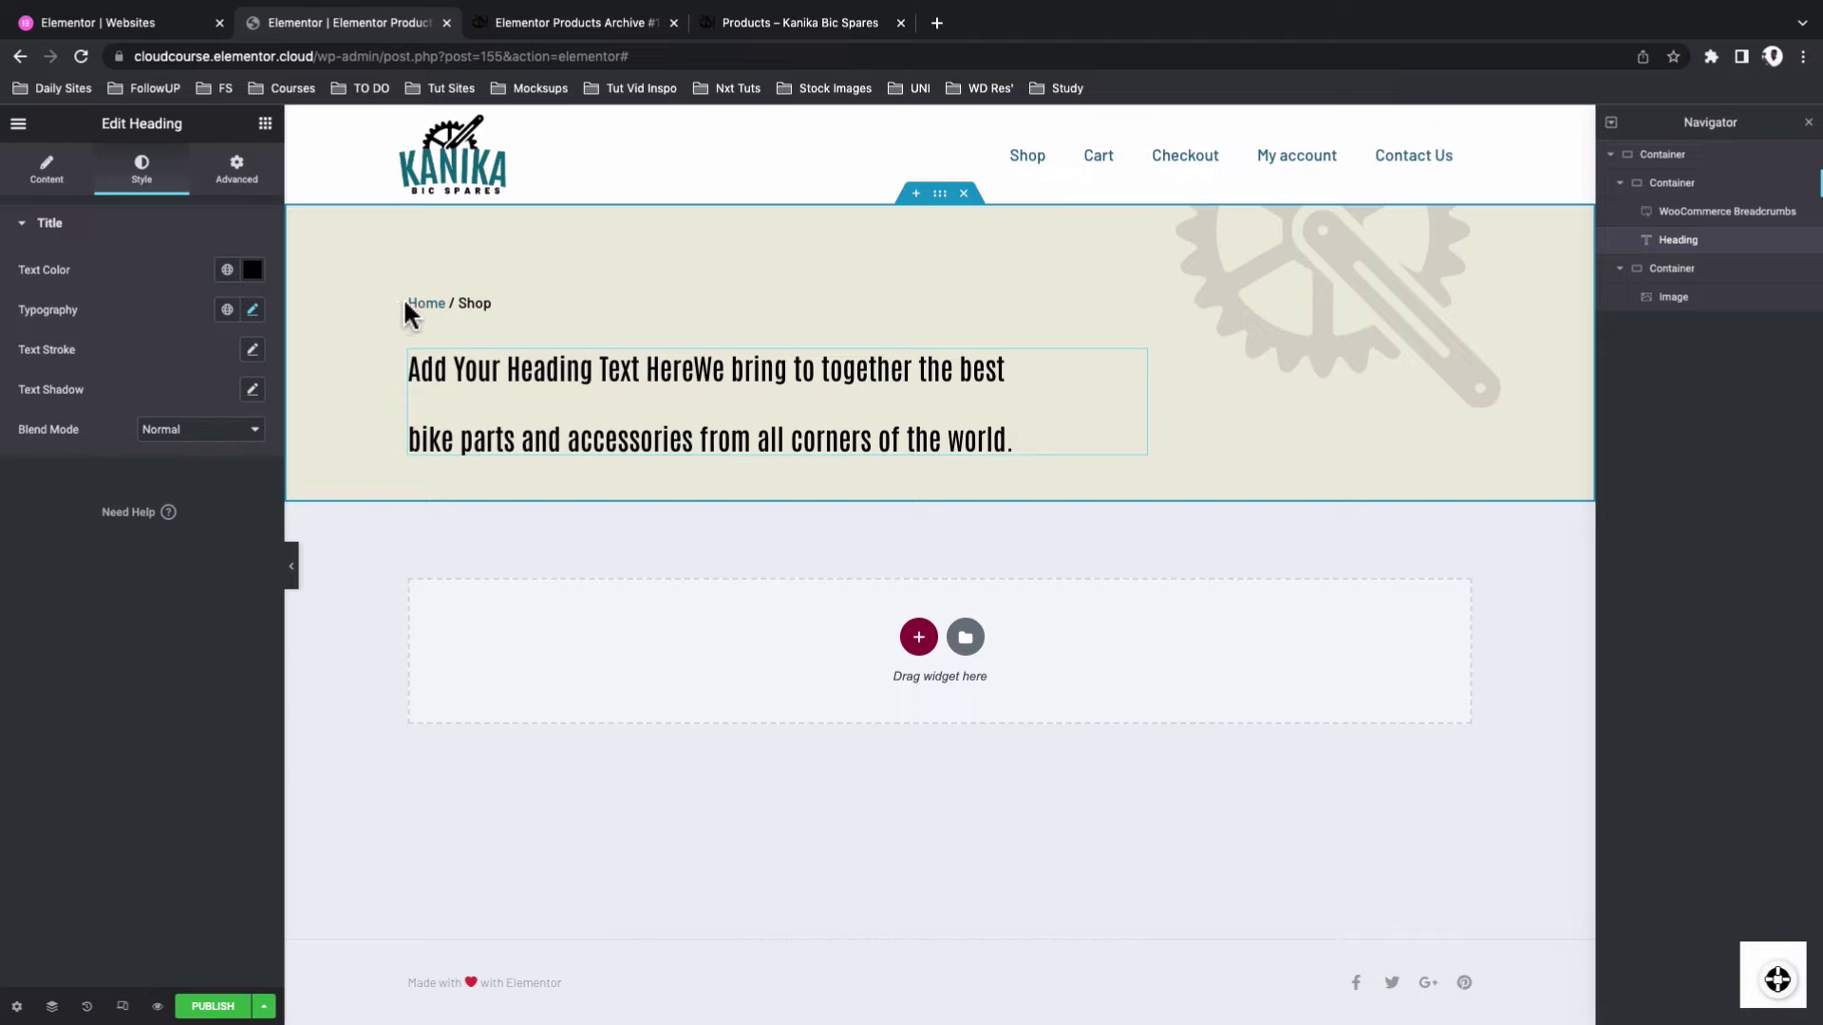
{"action": "left_click", "coordinate": [409, 292]}
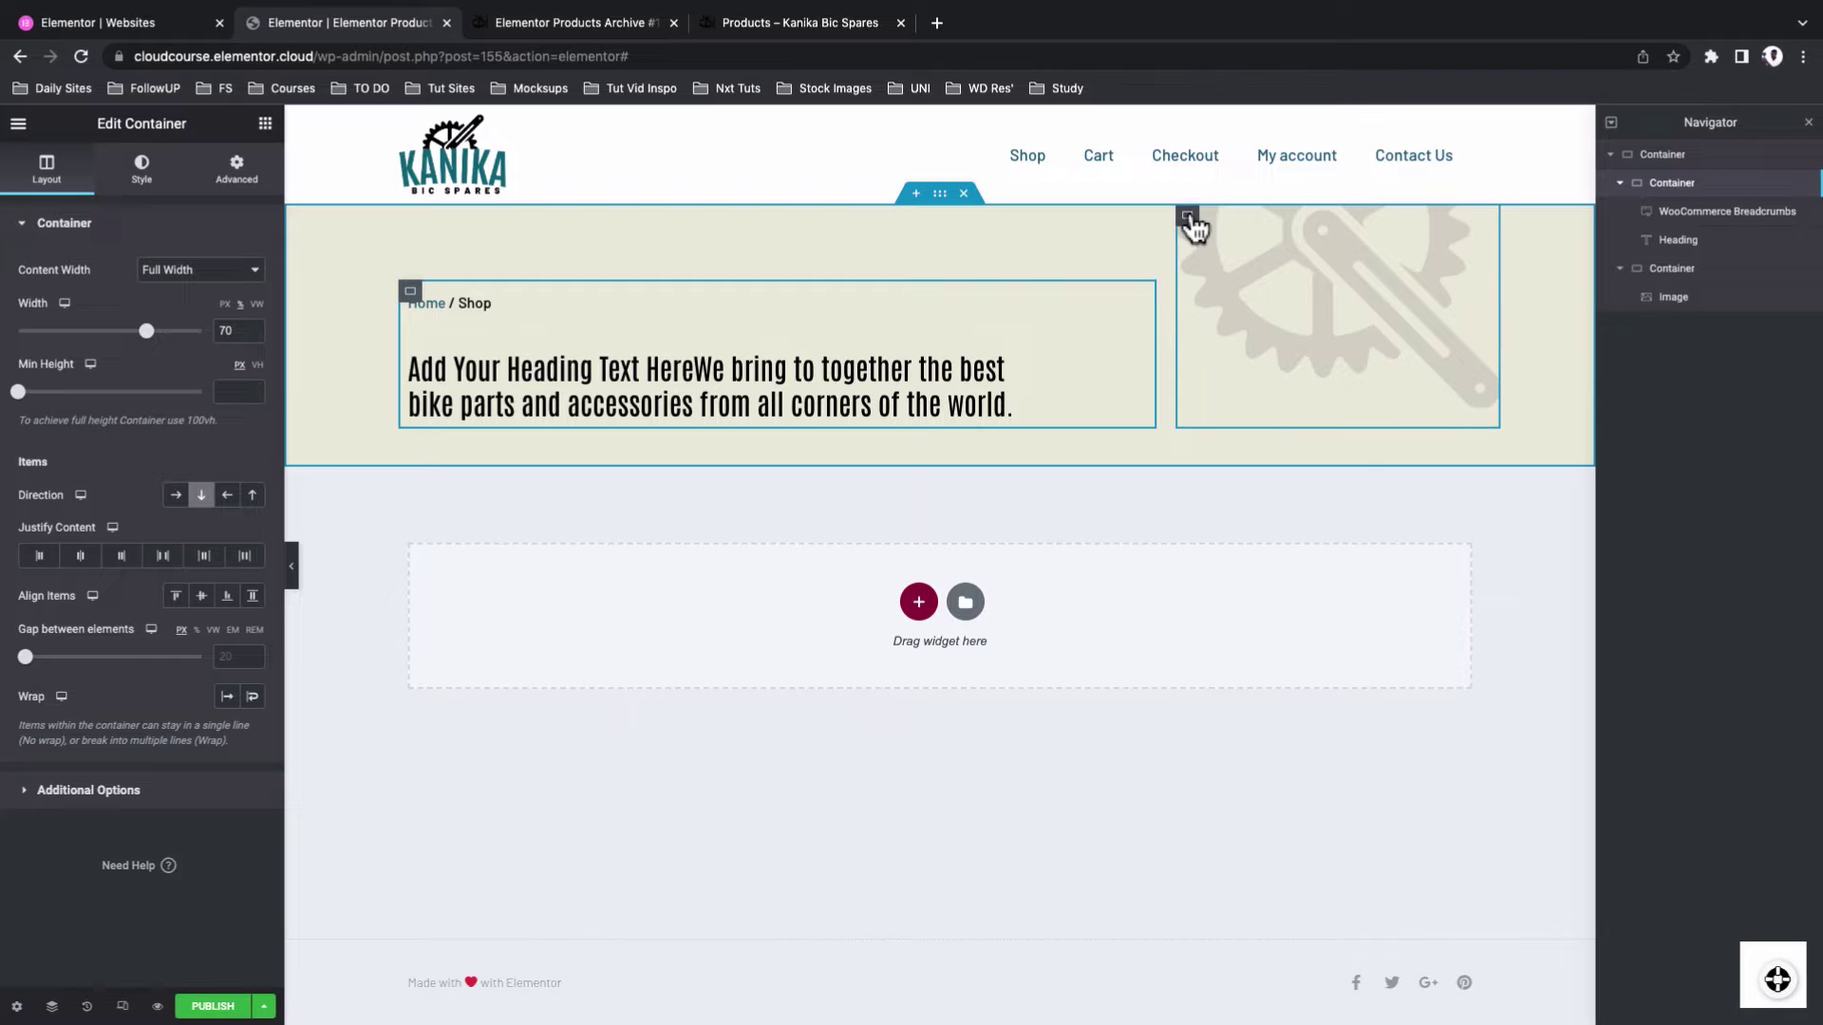
Set the right margin of the banner's image container to 0 px
{"action": "left_click", "coordinate": [1189, 218]}
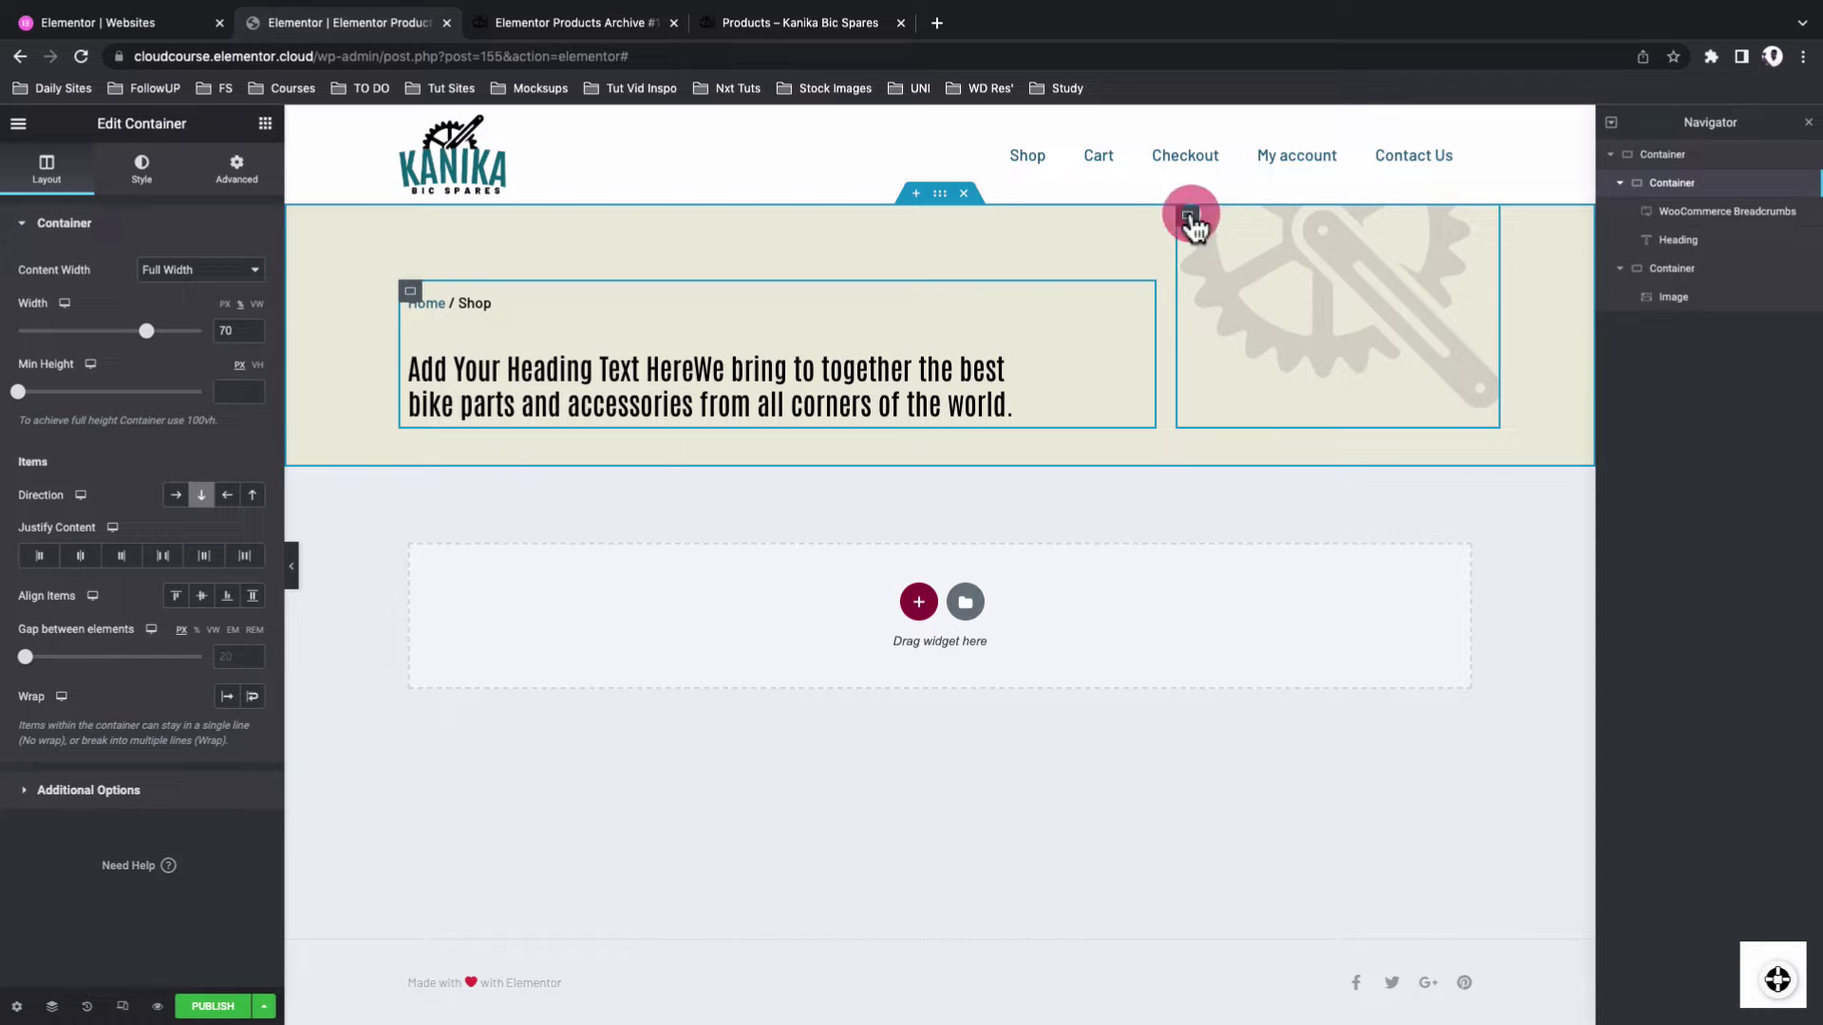
{"action": "left_click", "coordinate": [52, 171]}
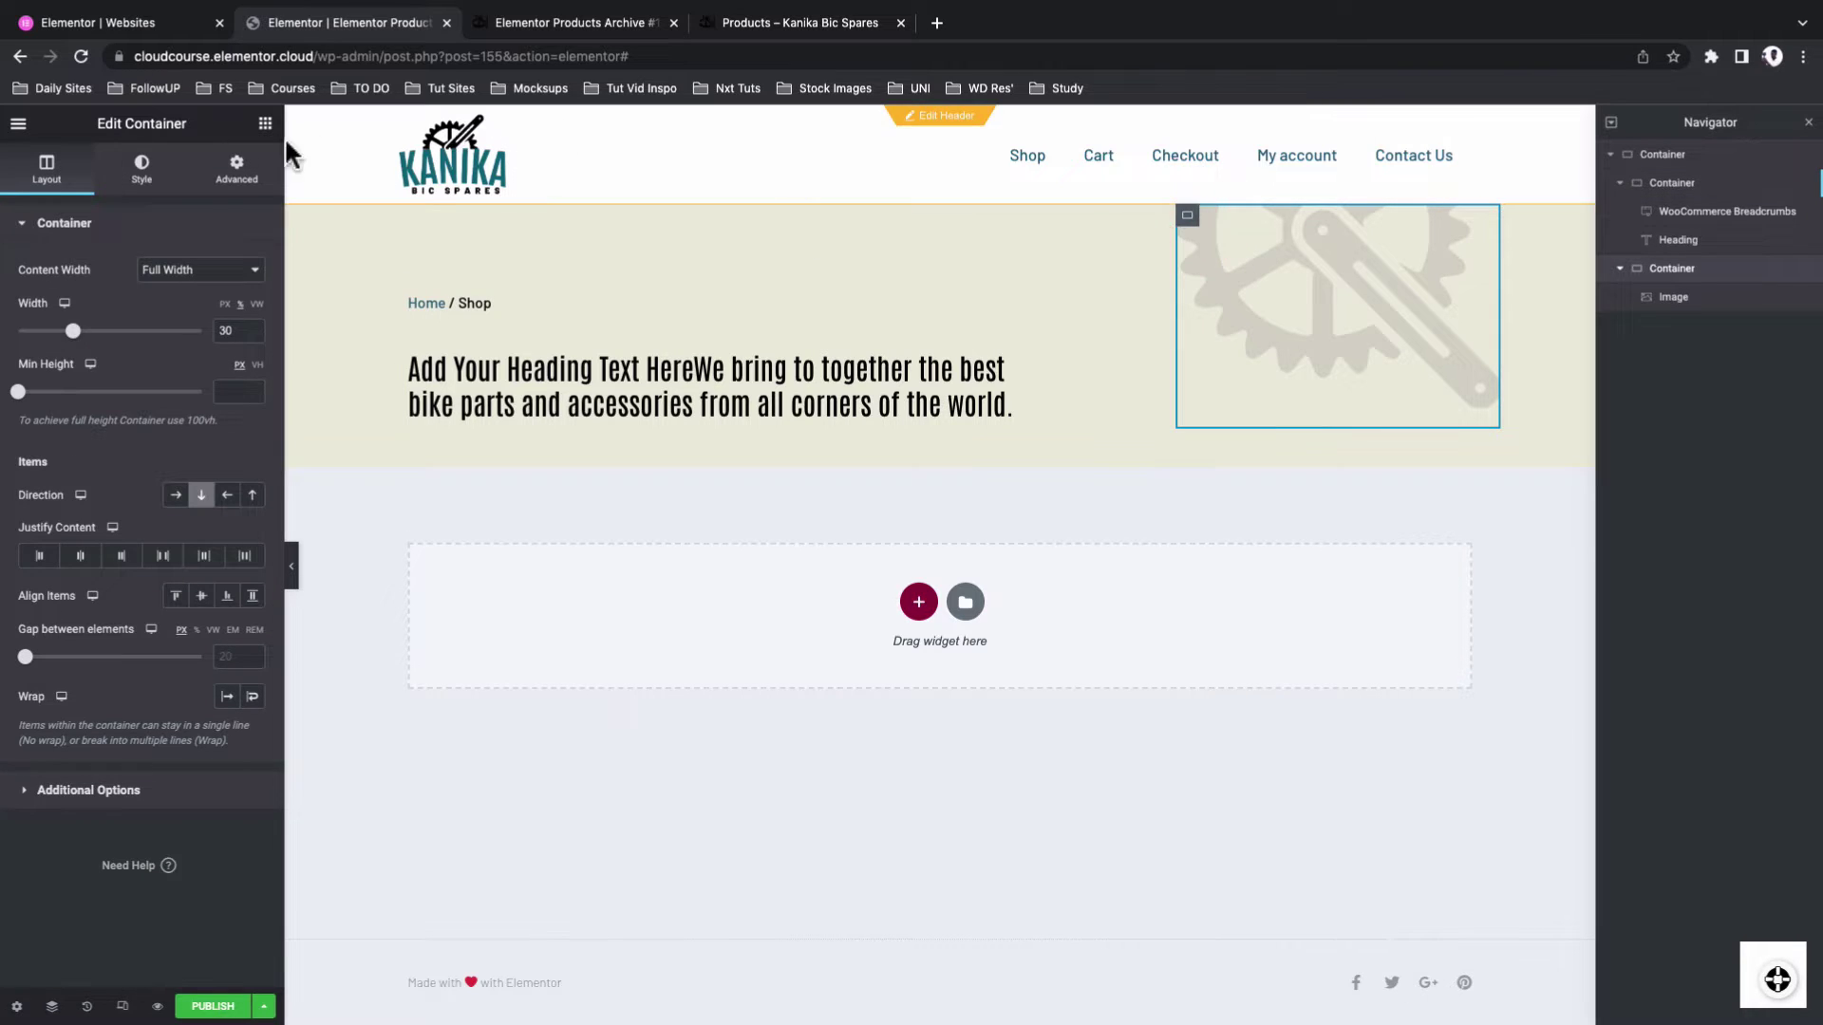
{"action": "left_click", "coordinate": [234, 171]}
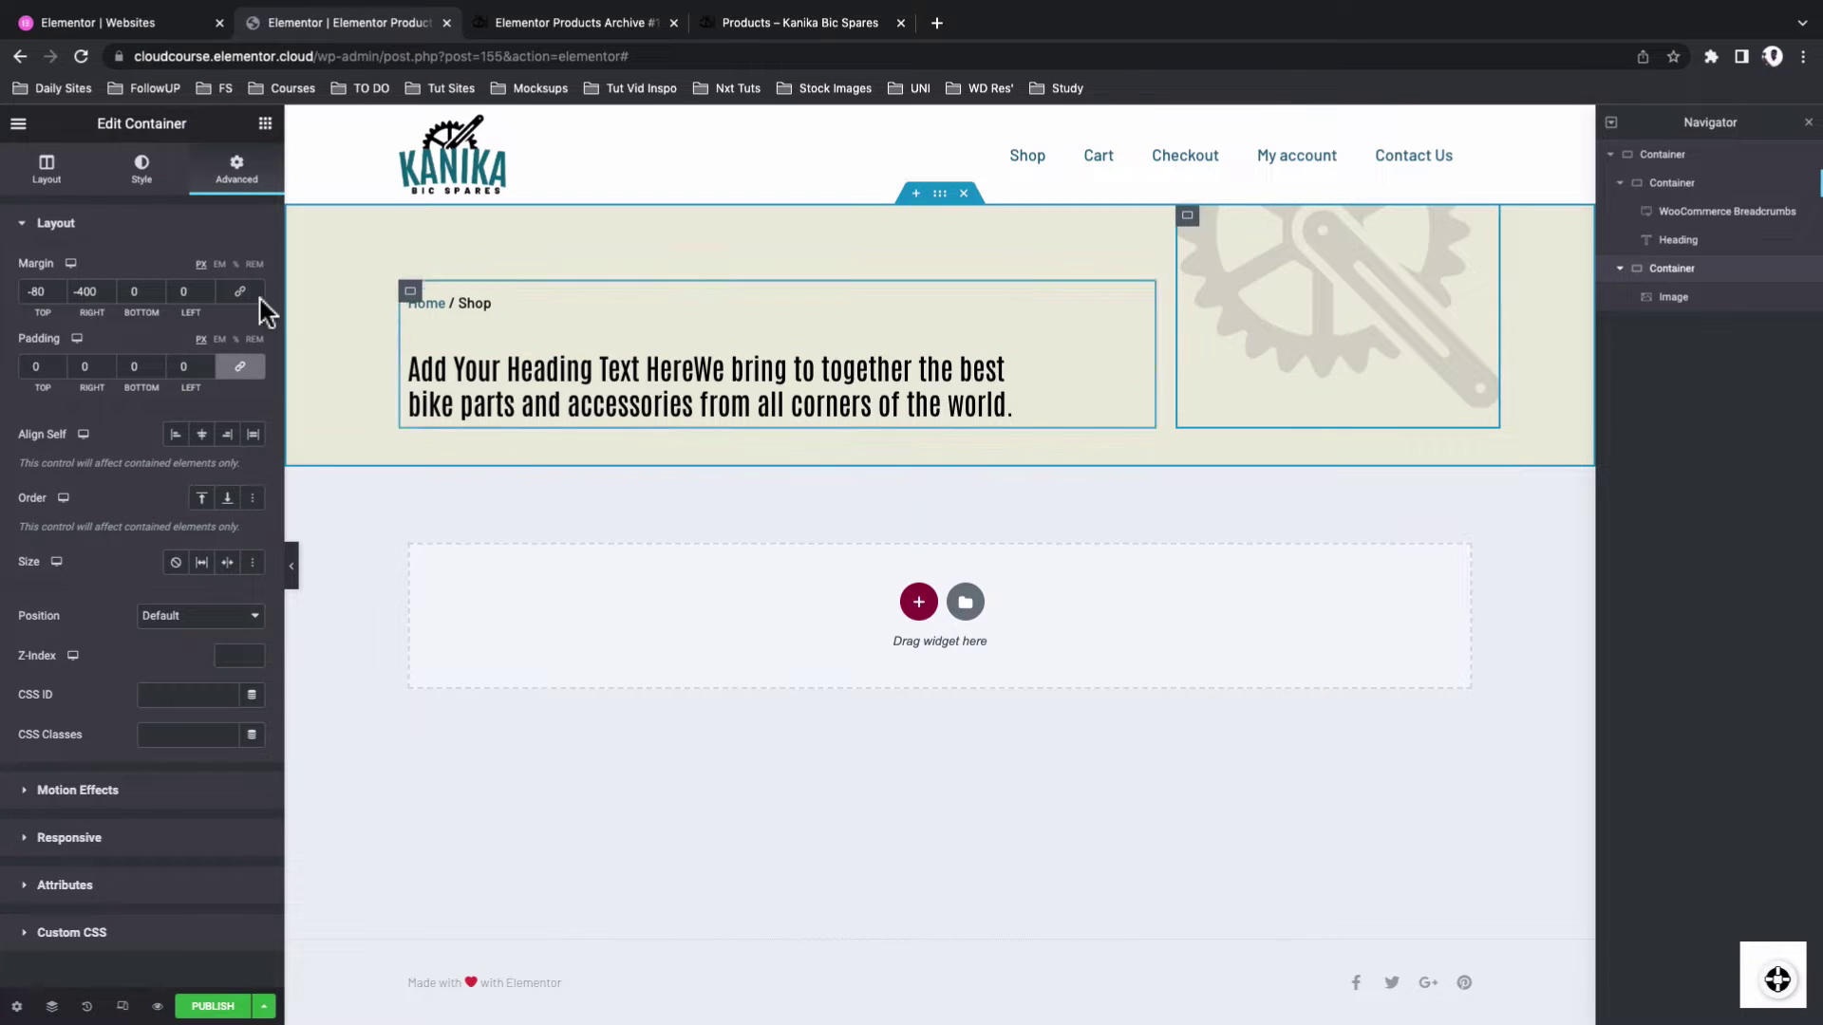
{"action": "left_click", "coordinate": [126, 230]}
{"action": "left_click", "coordinate": [126, 249]}
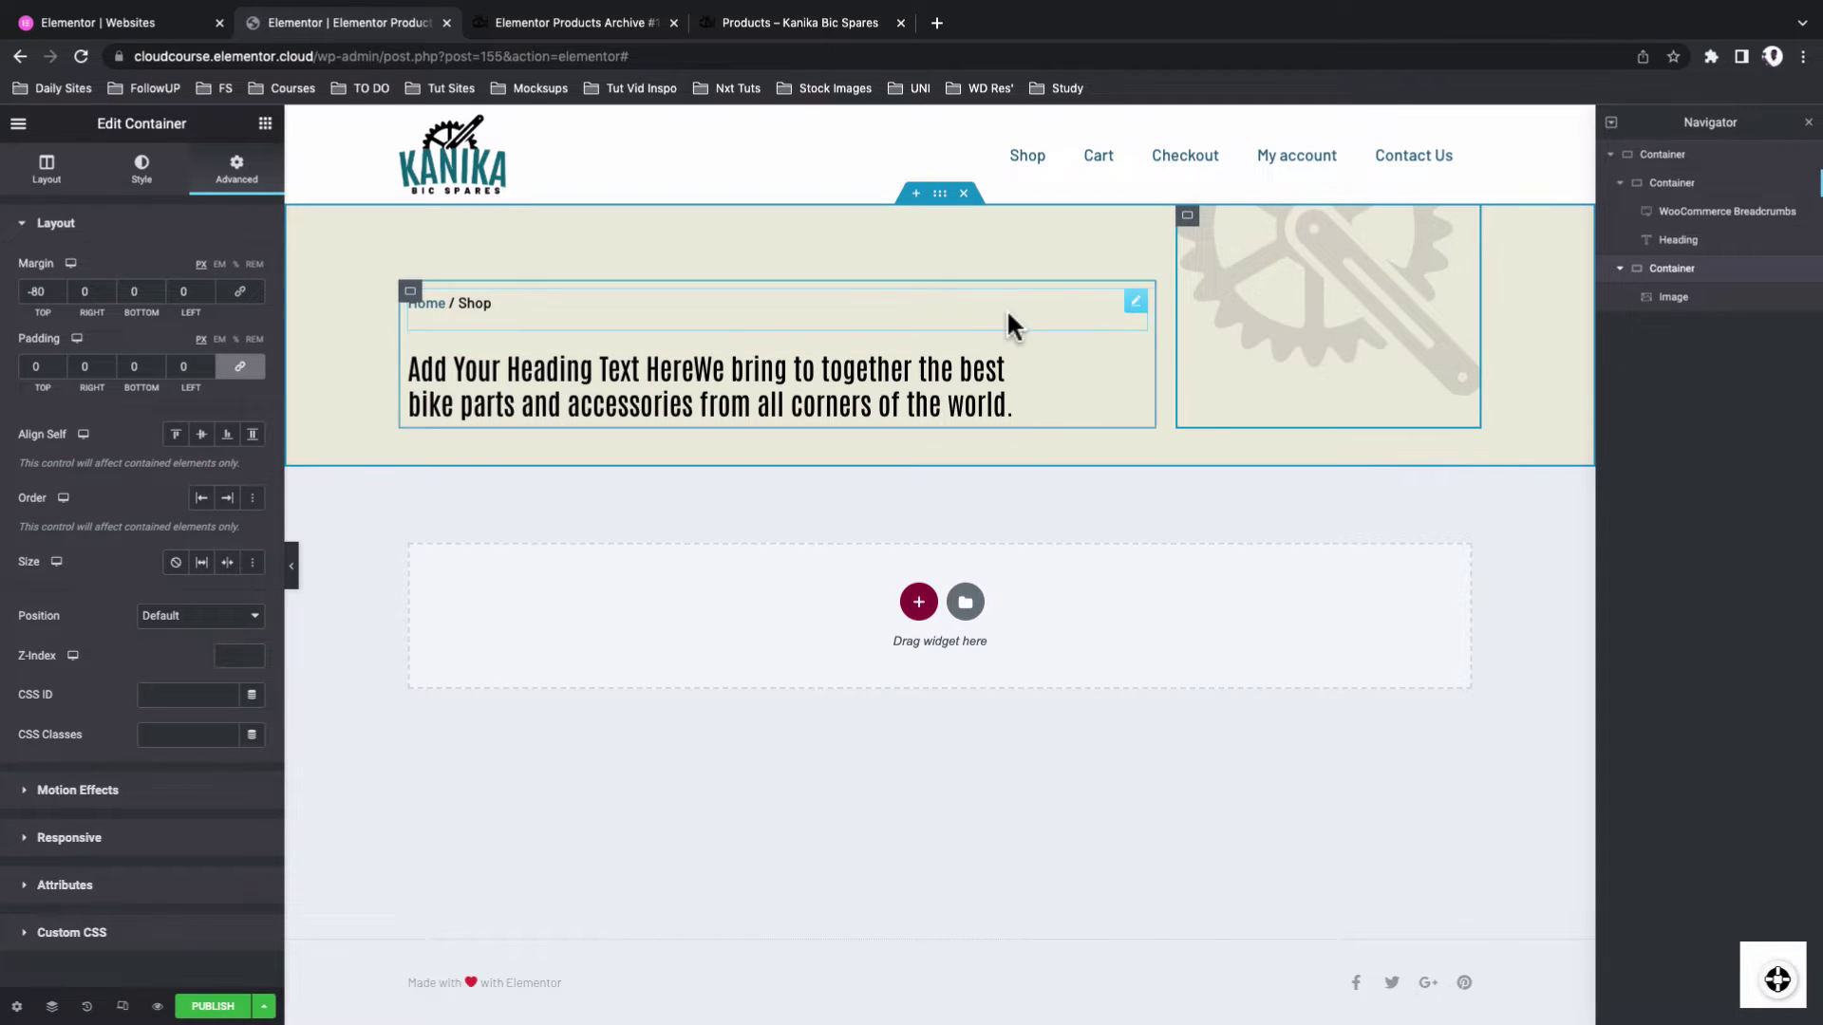
Preview the archive template and compare its banner with the editor view and the finished shop page
{"action": "left_click", "coordinate": [157, 1007]}
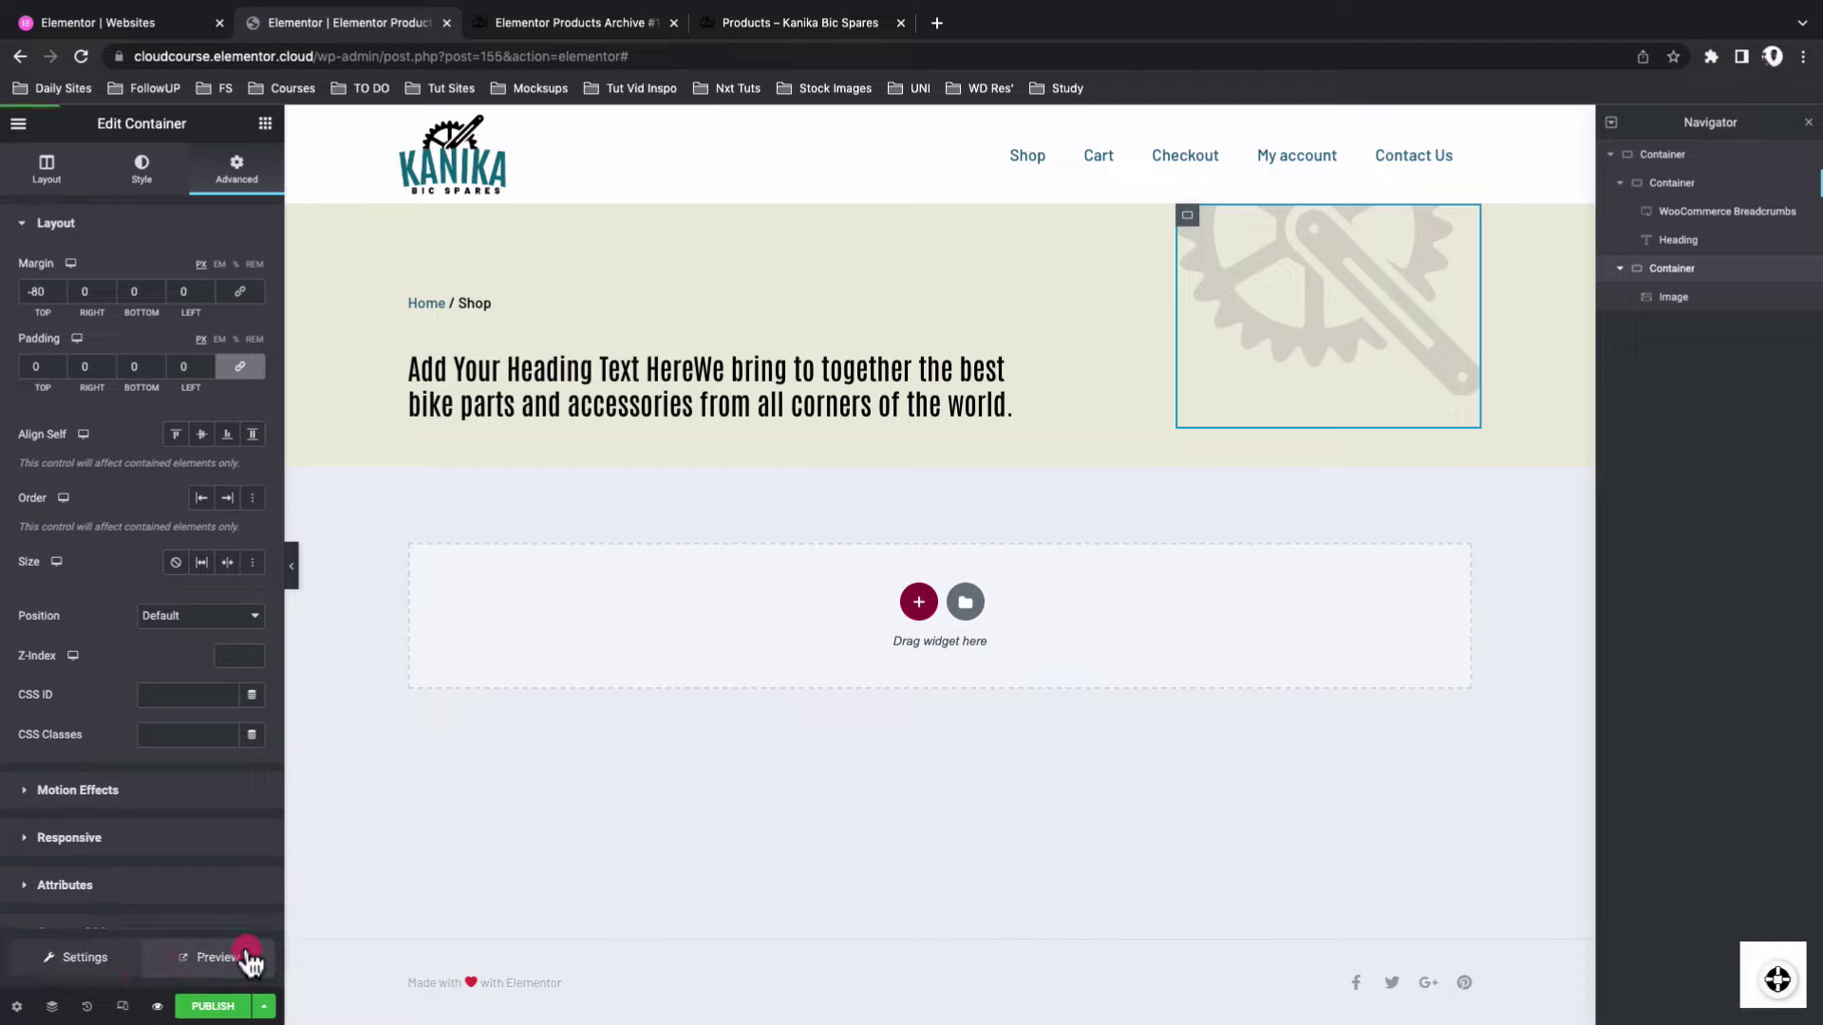
{"action": "left_click", "coordinate": [567, 23]}
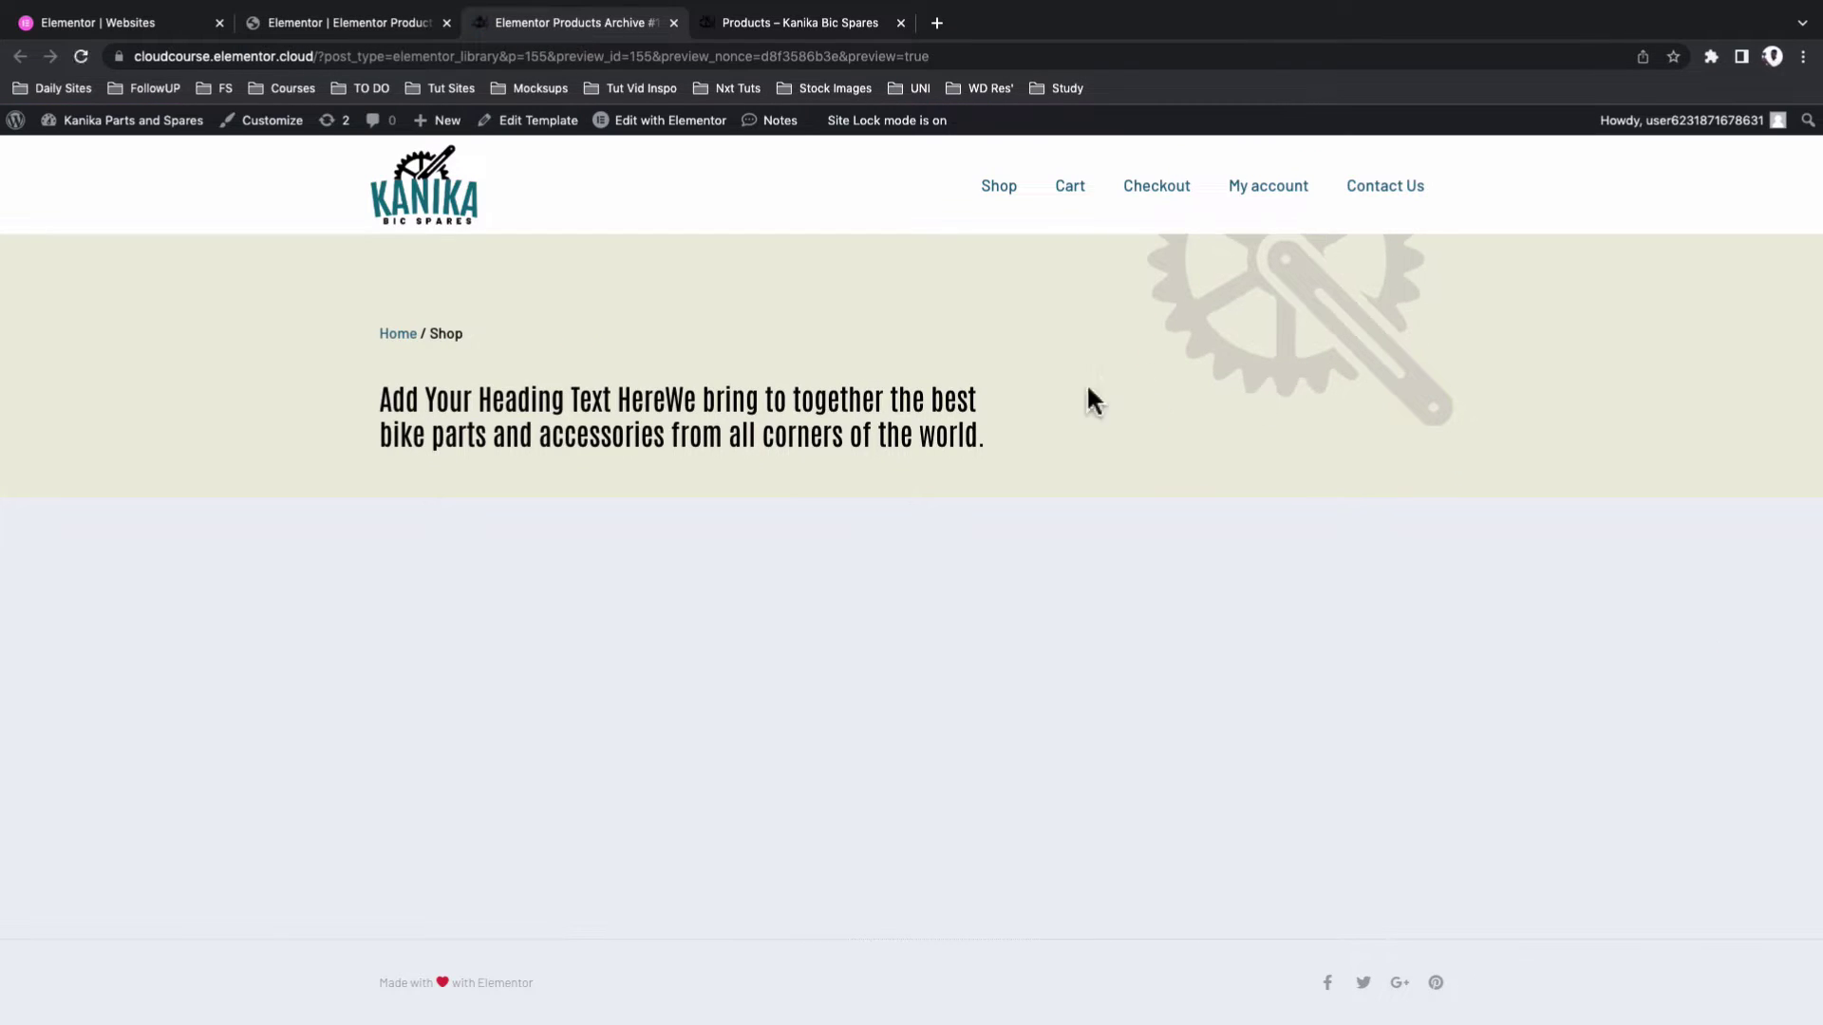
{"action": "left_click", "coordinate": [332, 24]}
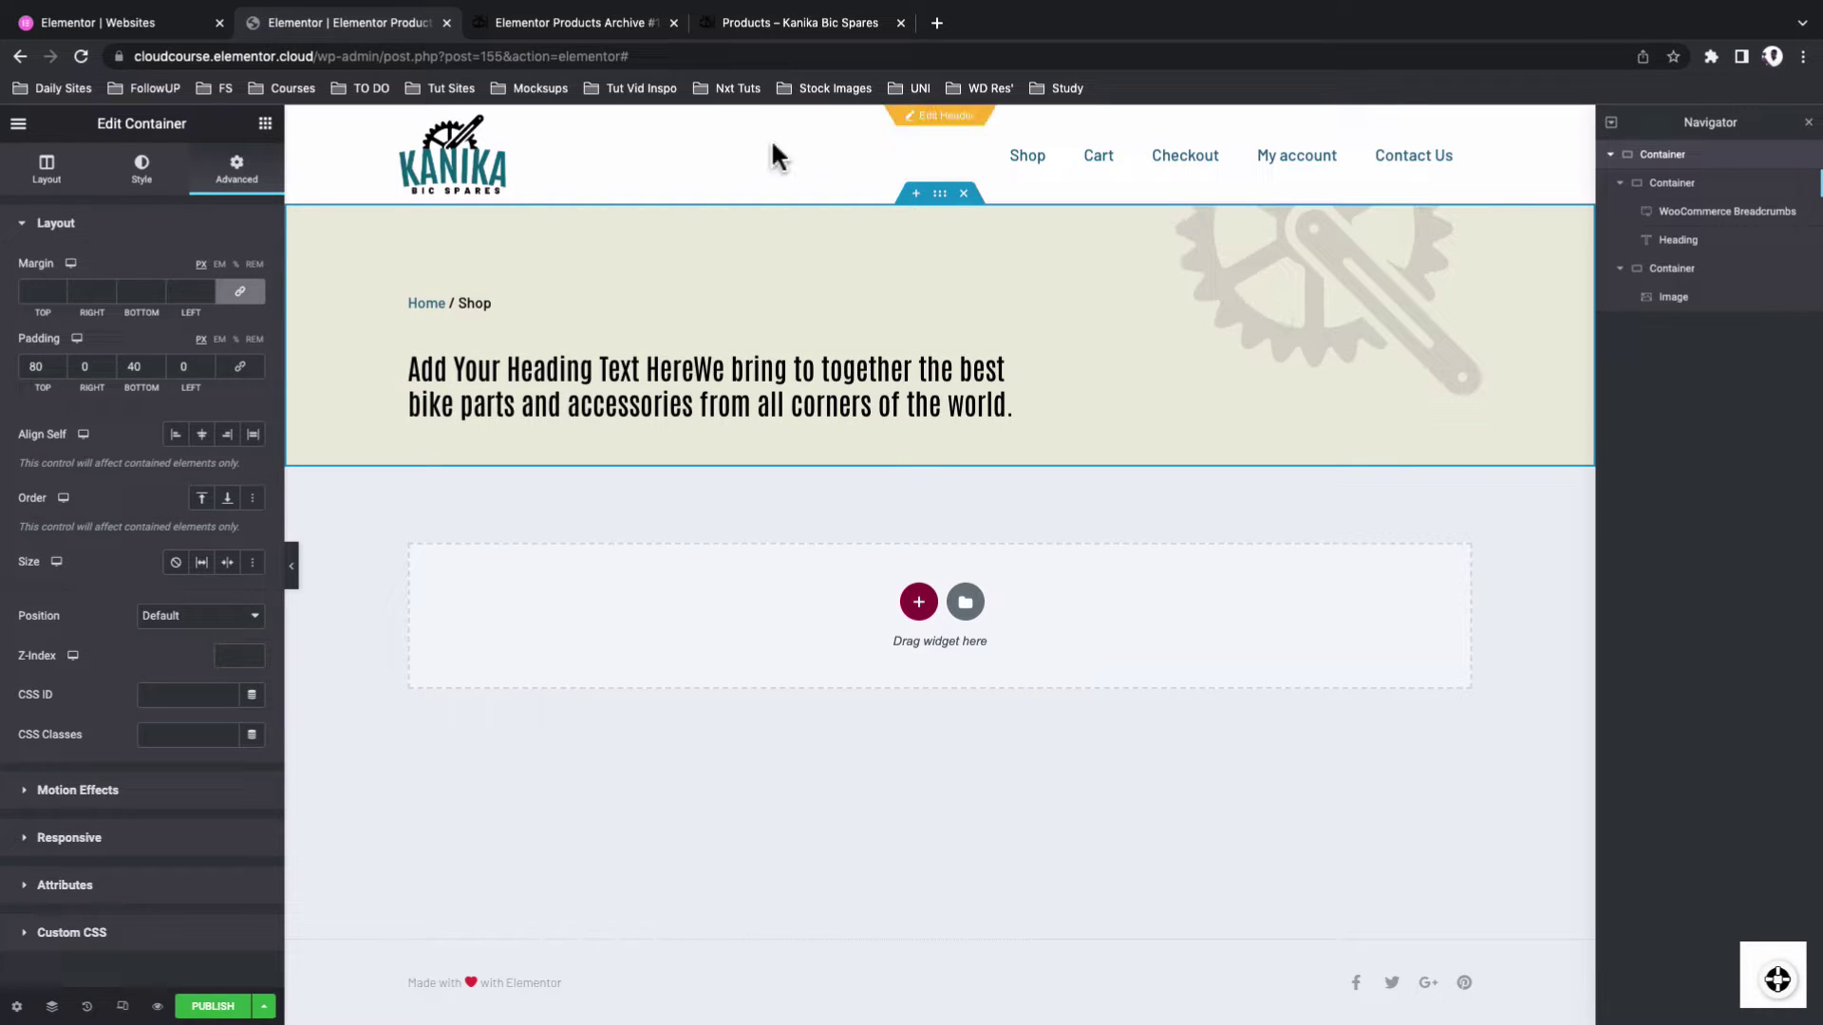
{"action": "left_click", "coordinate": [602, 24]}
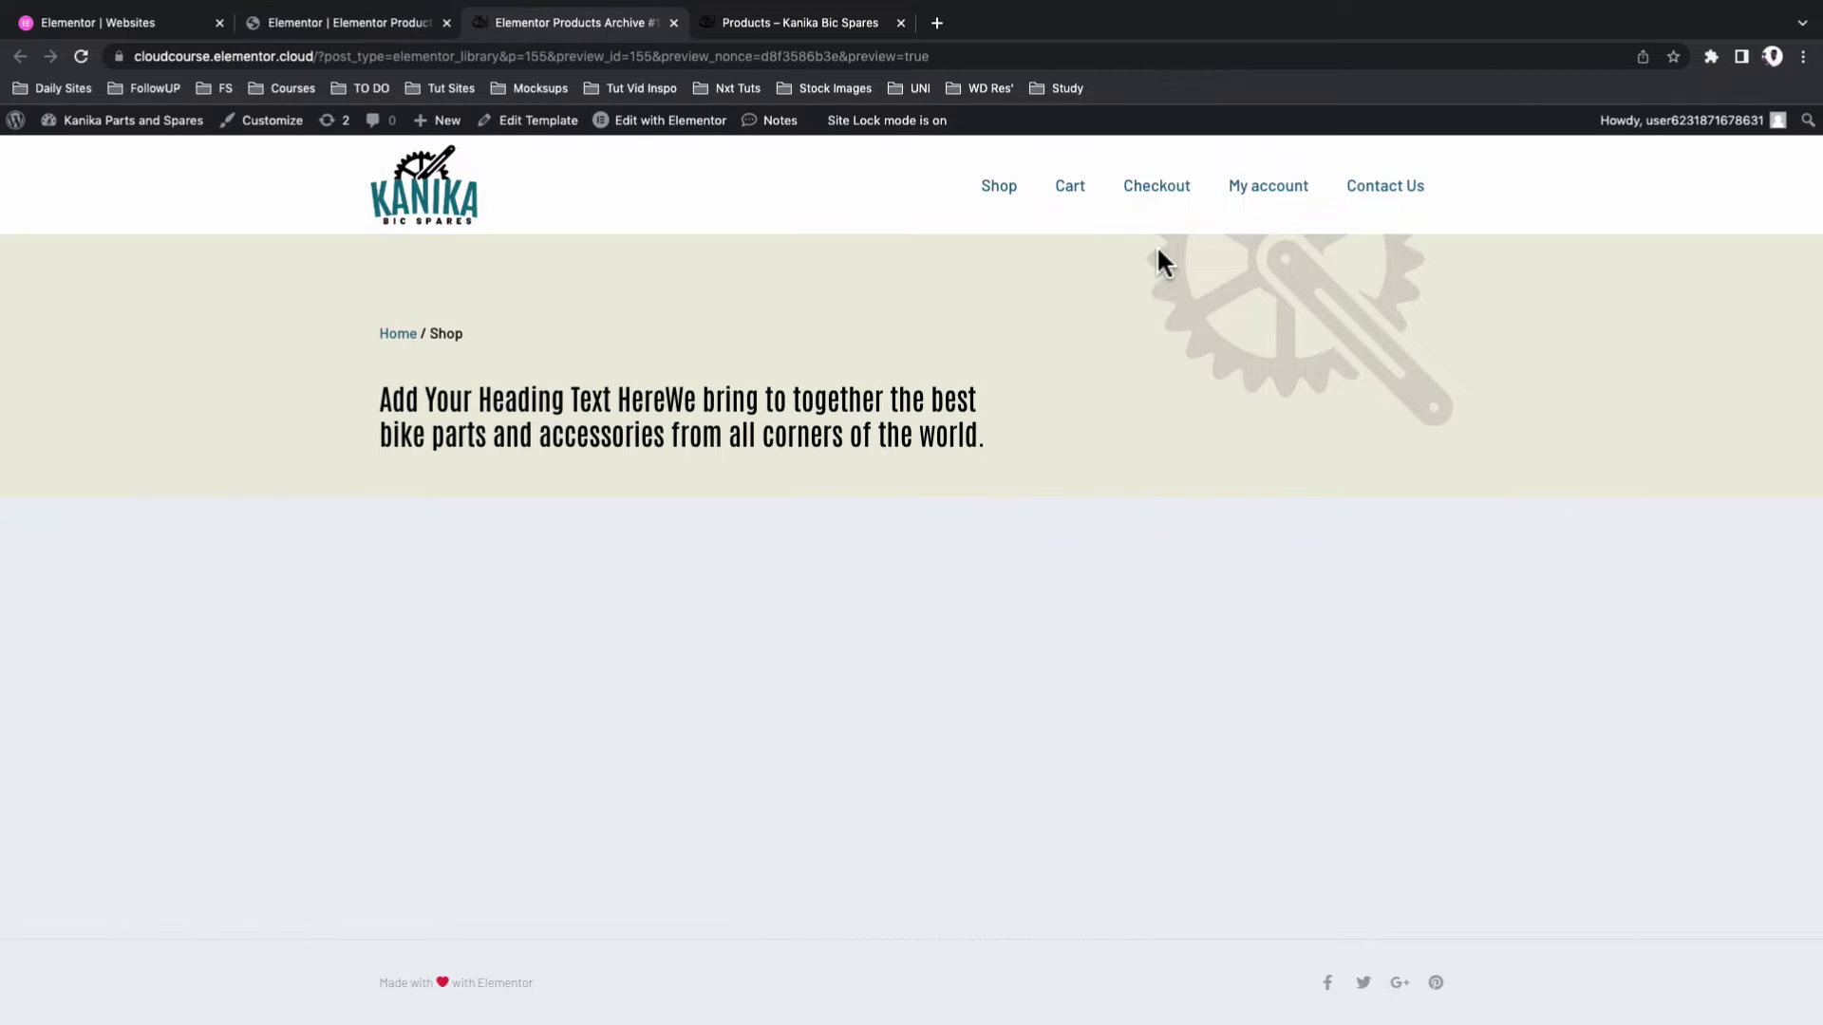
{"action": "left_click", "coordinate": [397, 30]}
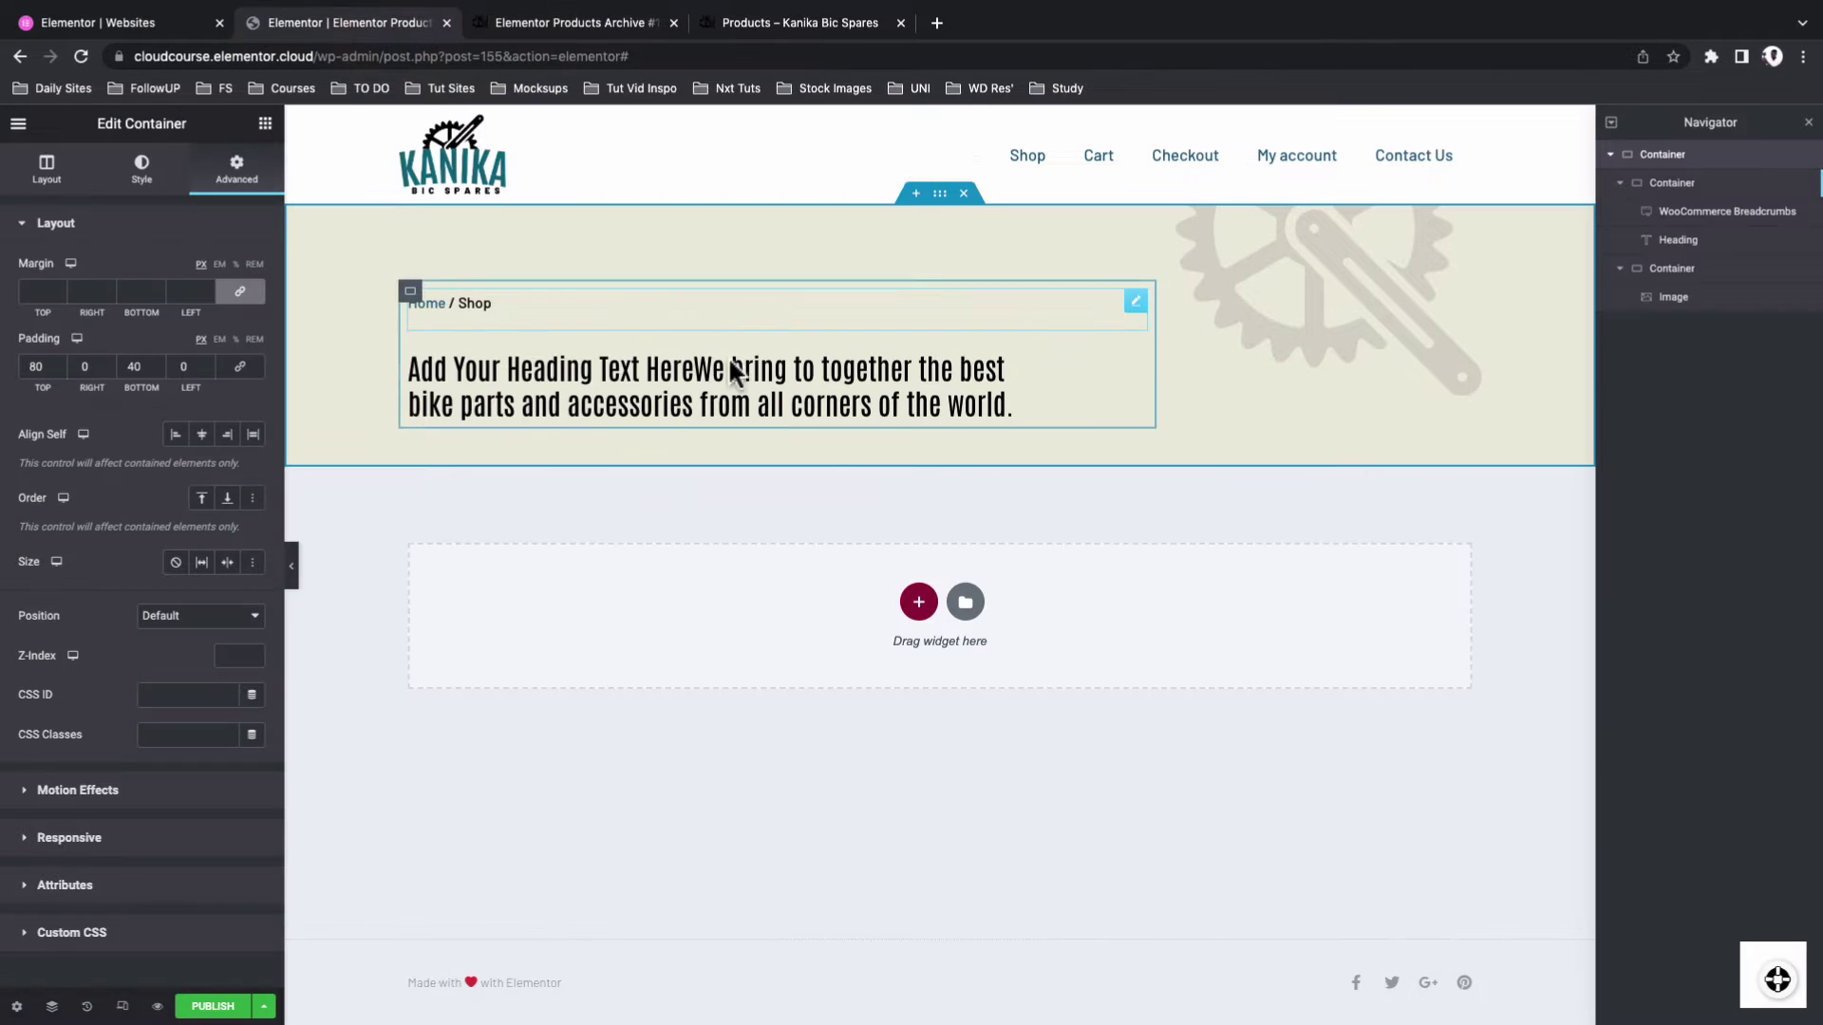
{"action": "left_click", "coordinate": [777, 26]}
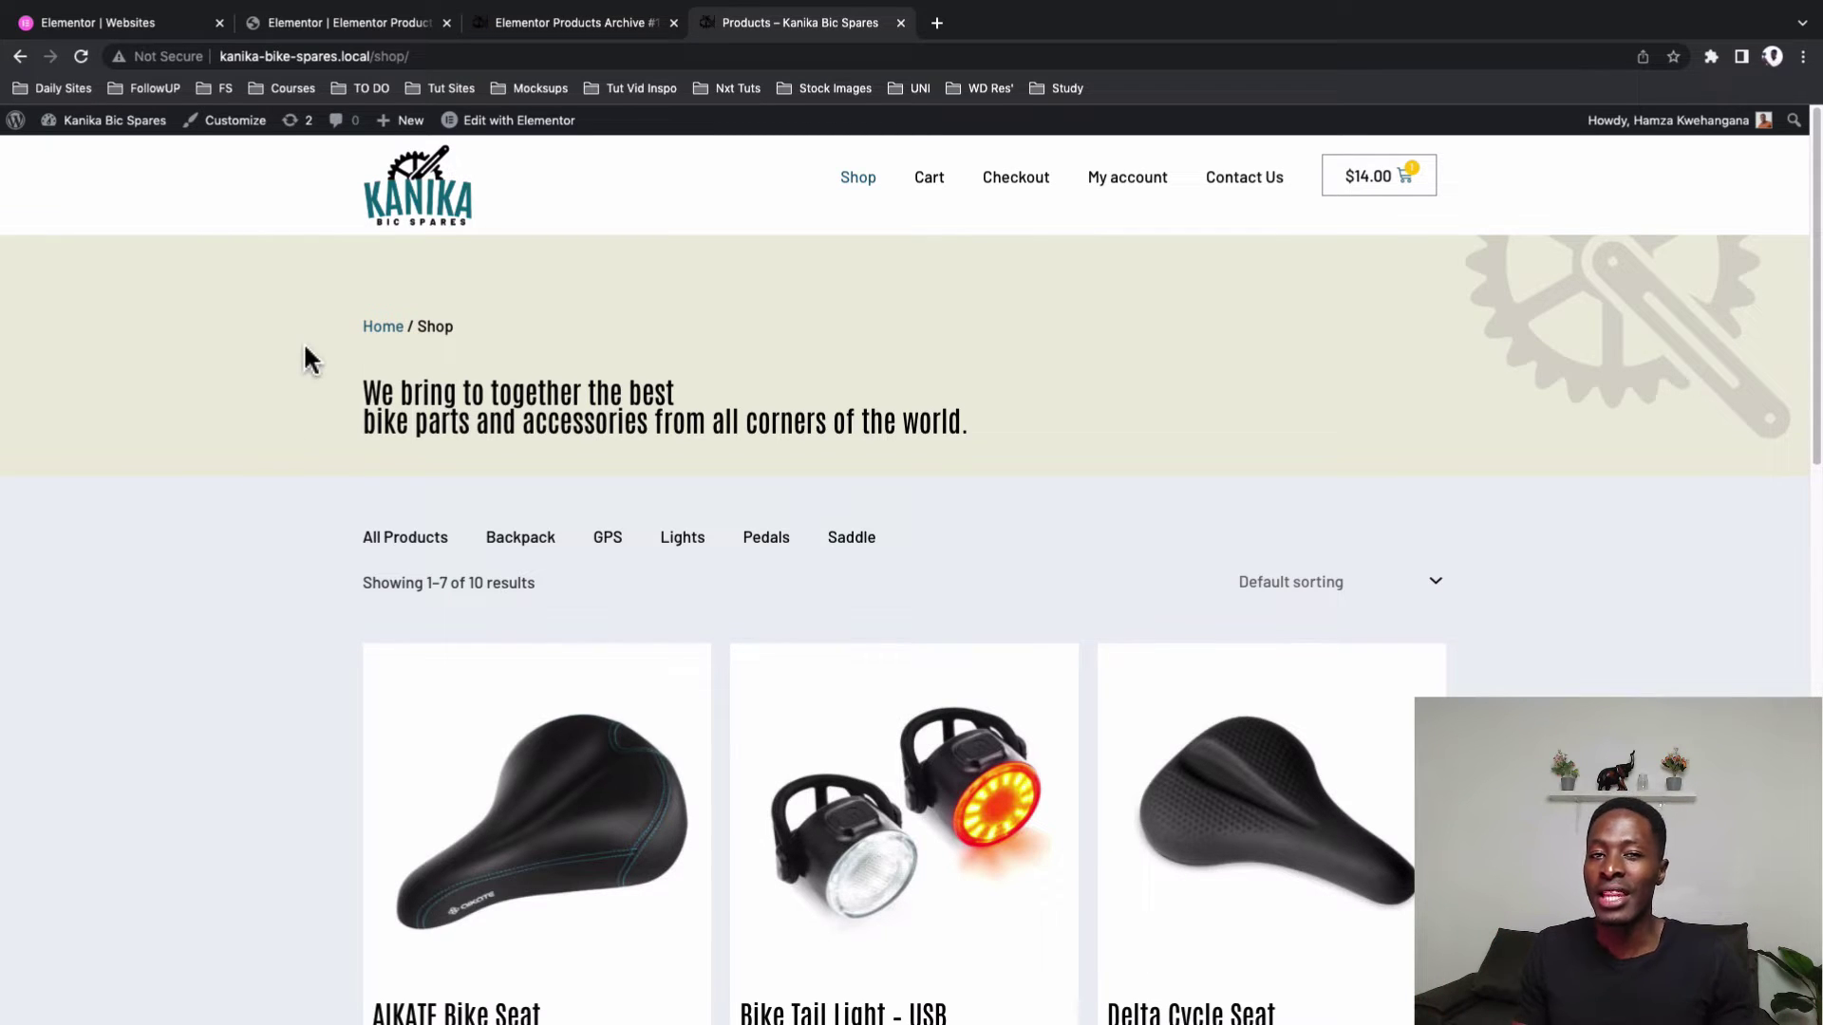
Return to the template editor and add a container with a vertical column direction below the banner
{"action": "left_click", "coordinate": [337, 22]}
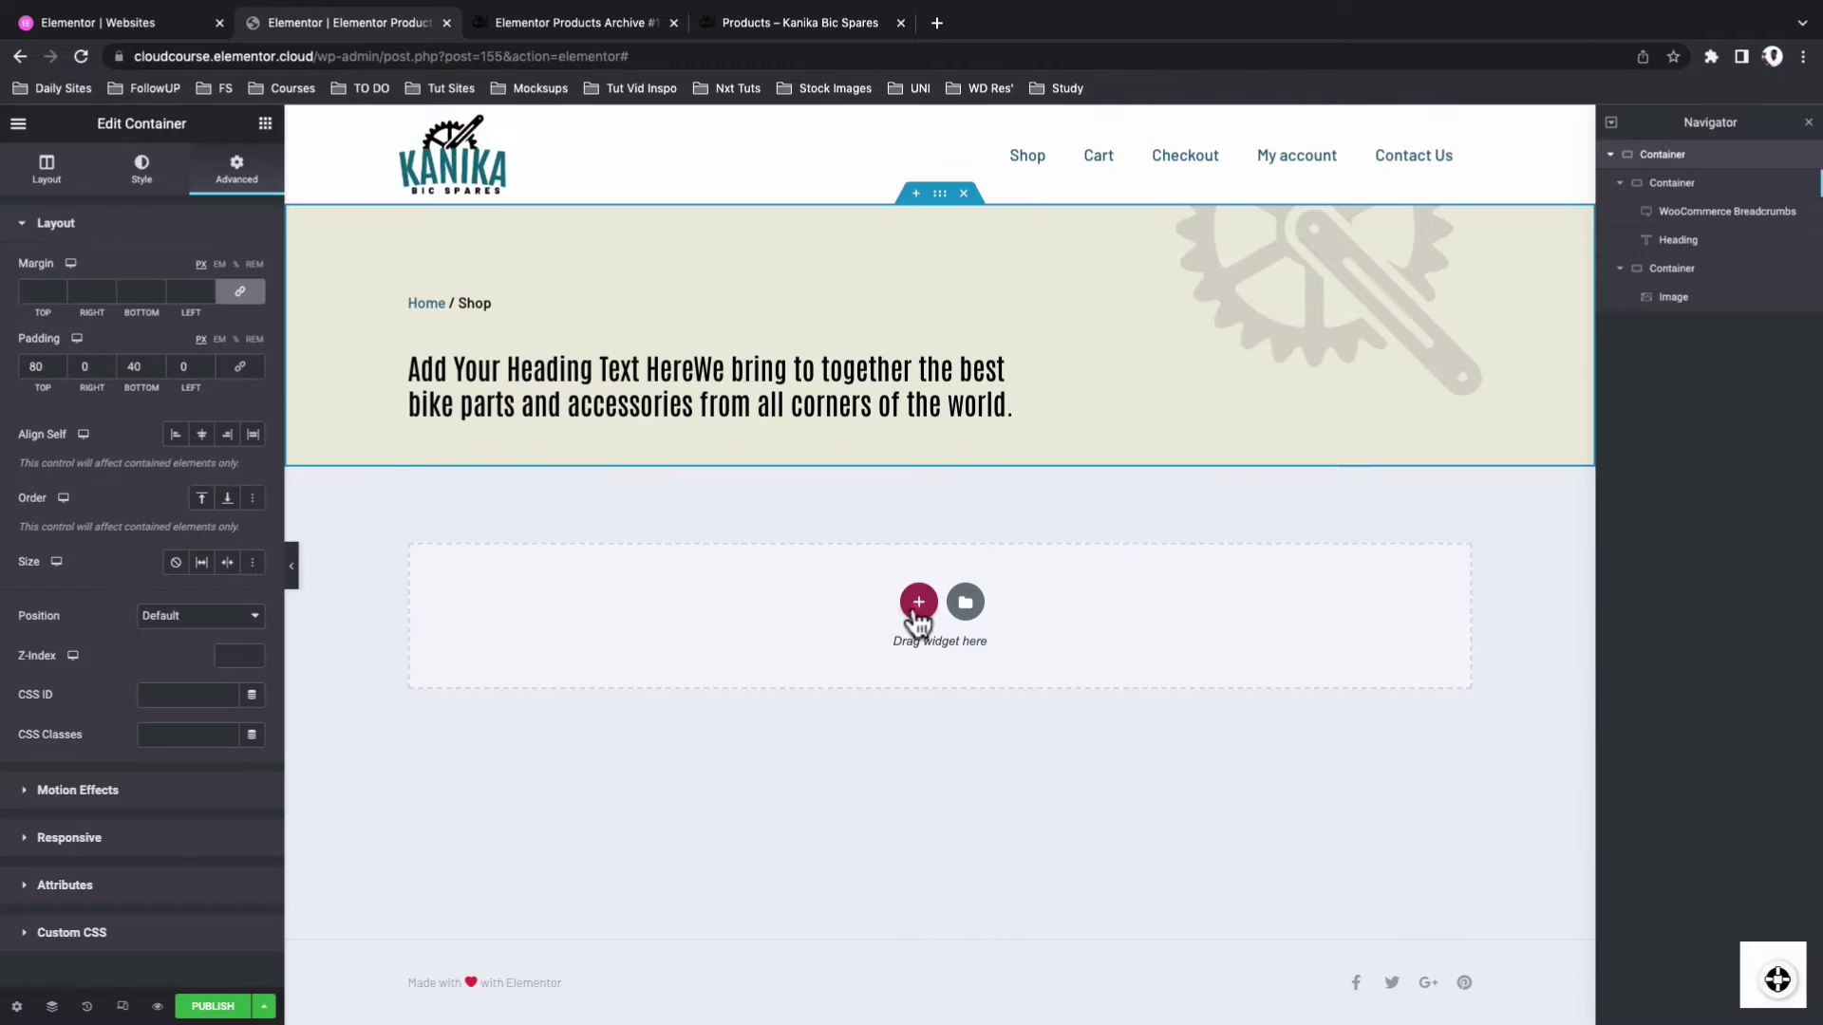
{"action": "left_click", "coordinate": [917, 609]}
{"action": "left_click", "coordinate": [672, 653]}
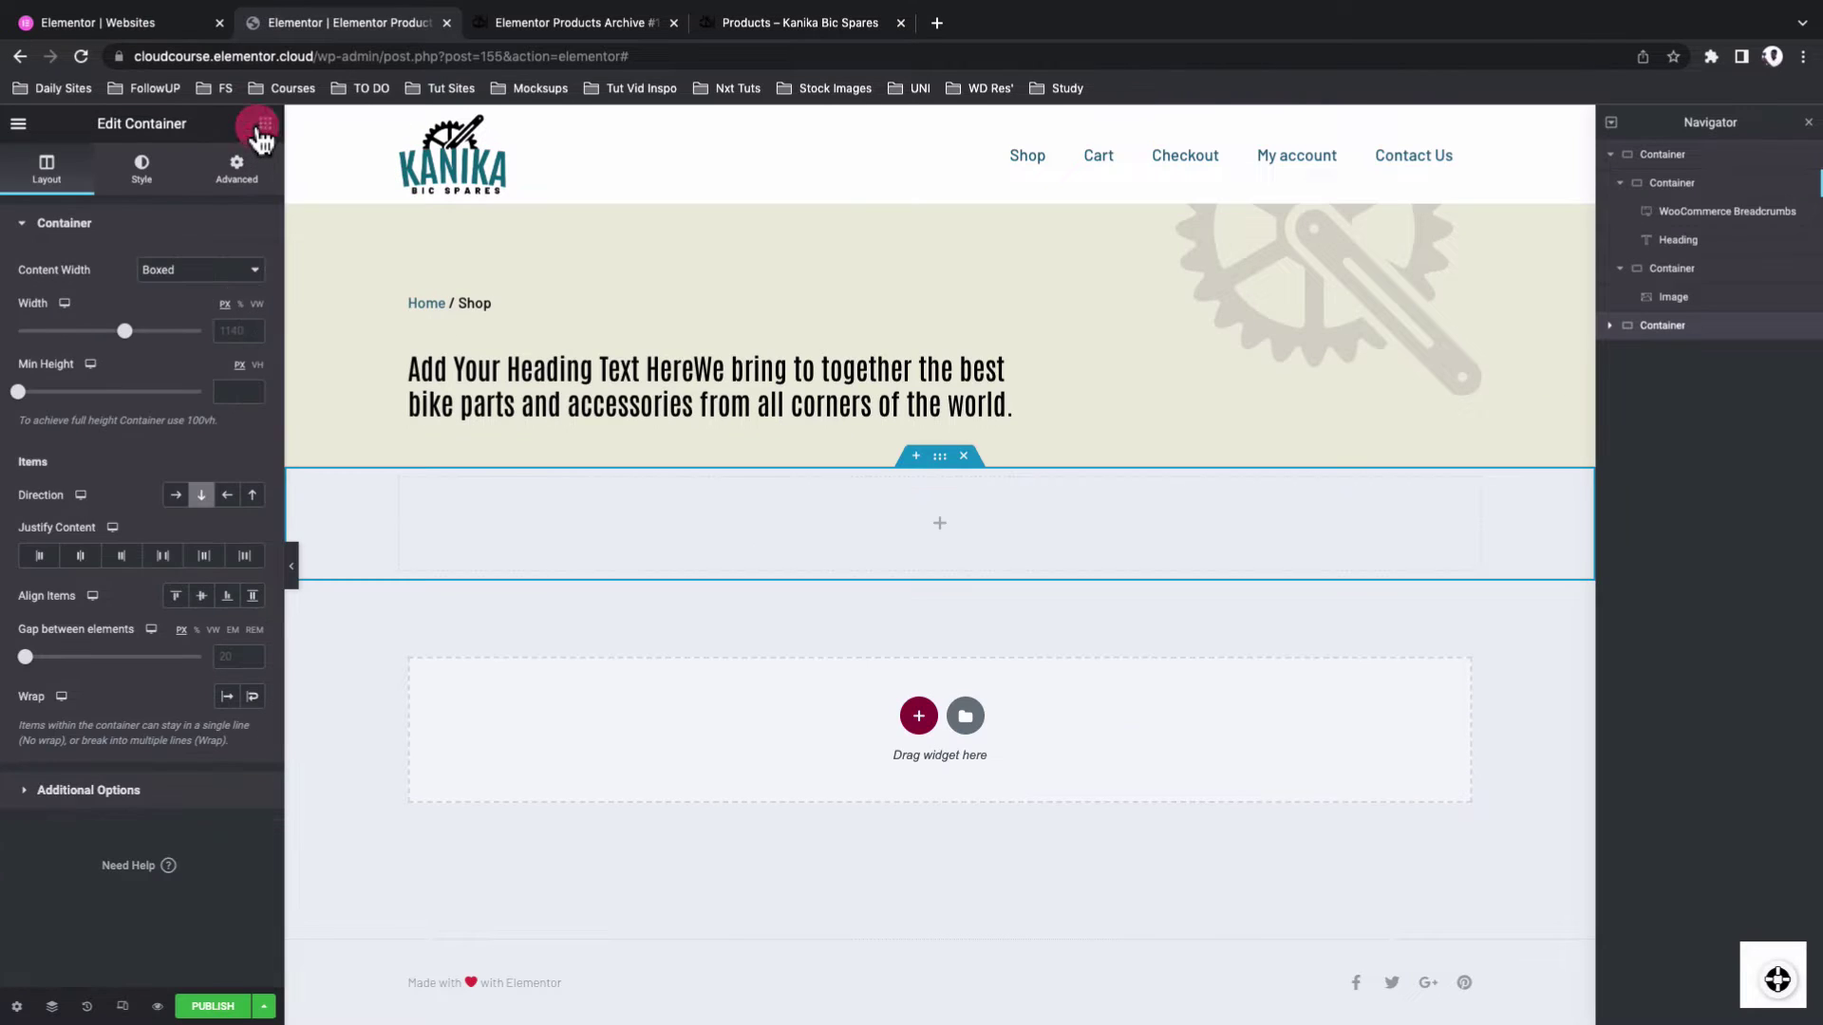
Search the widgets for "archive" and place the Archive Products widget in the new container
{"action": "left_click", "coordinate": [258, 131]}
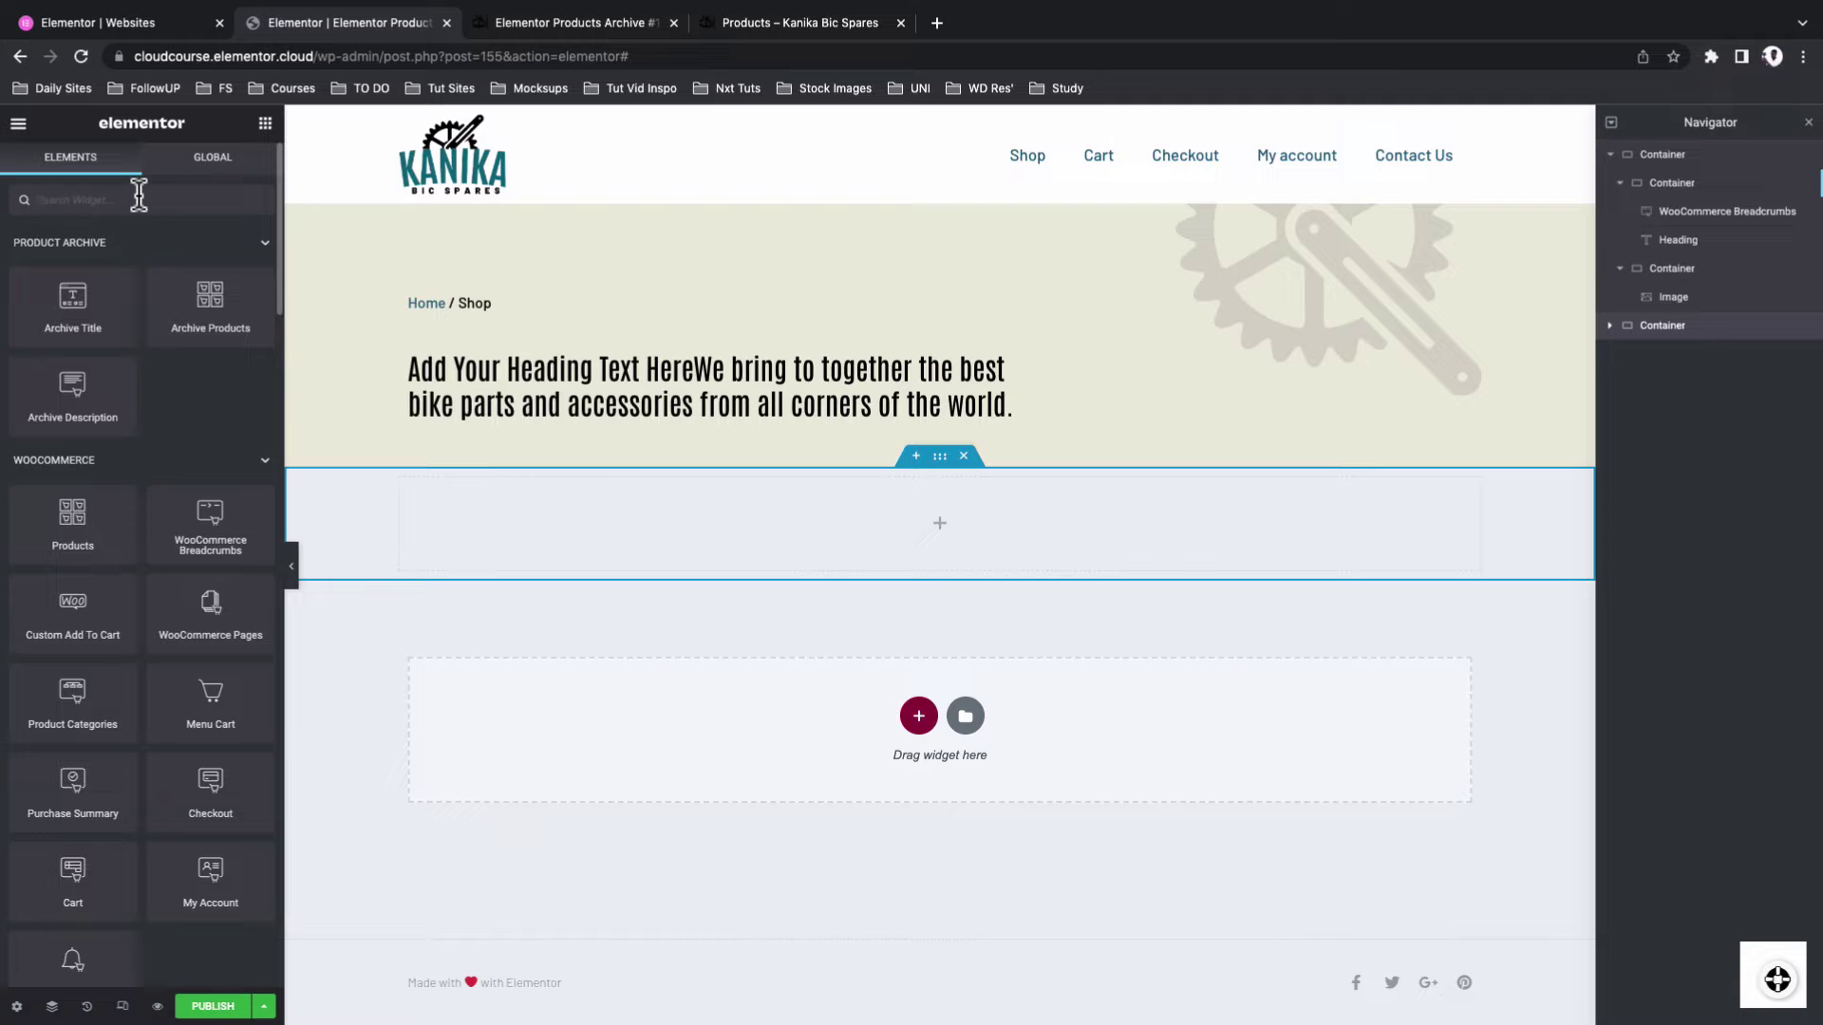
{"action": "type", "text": "a"}
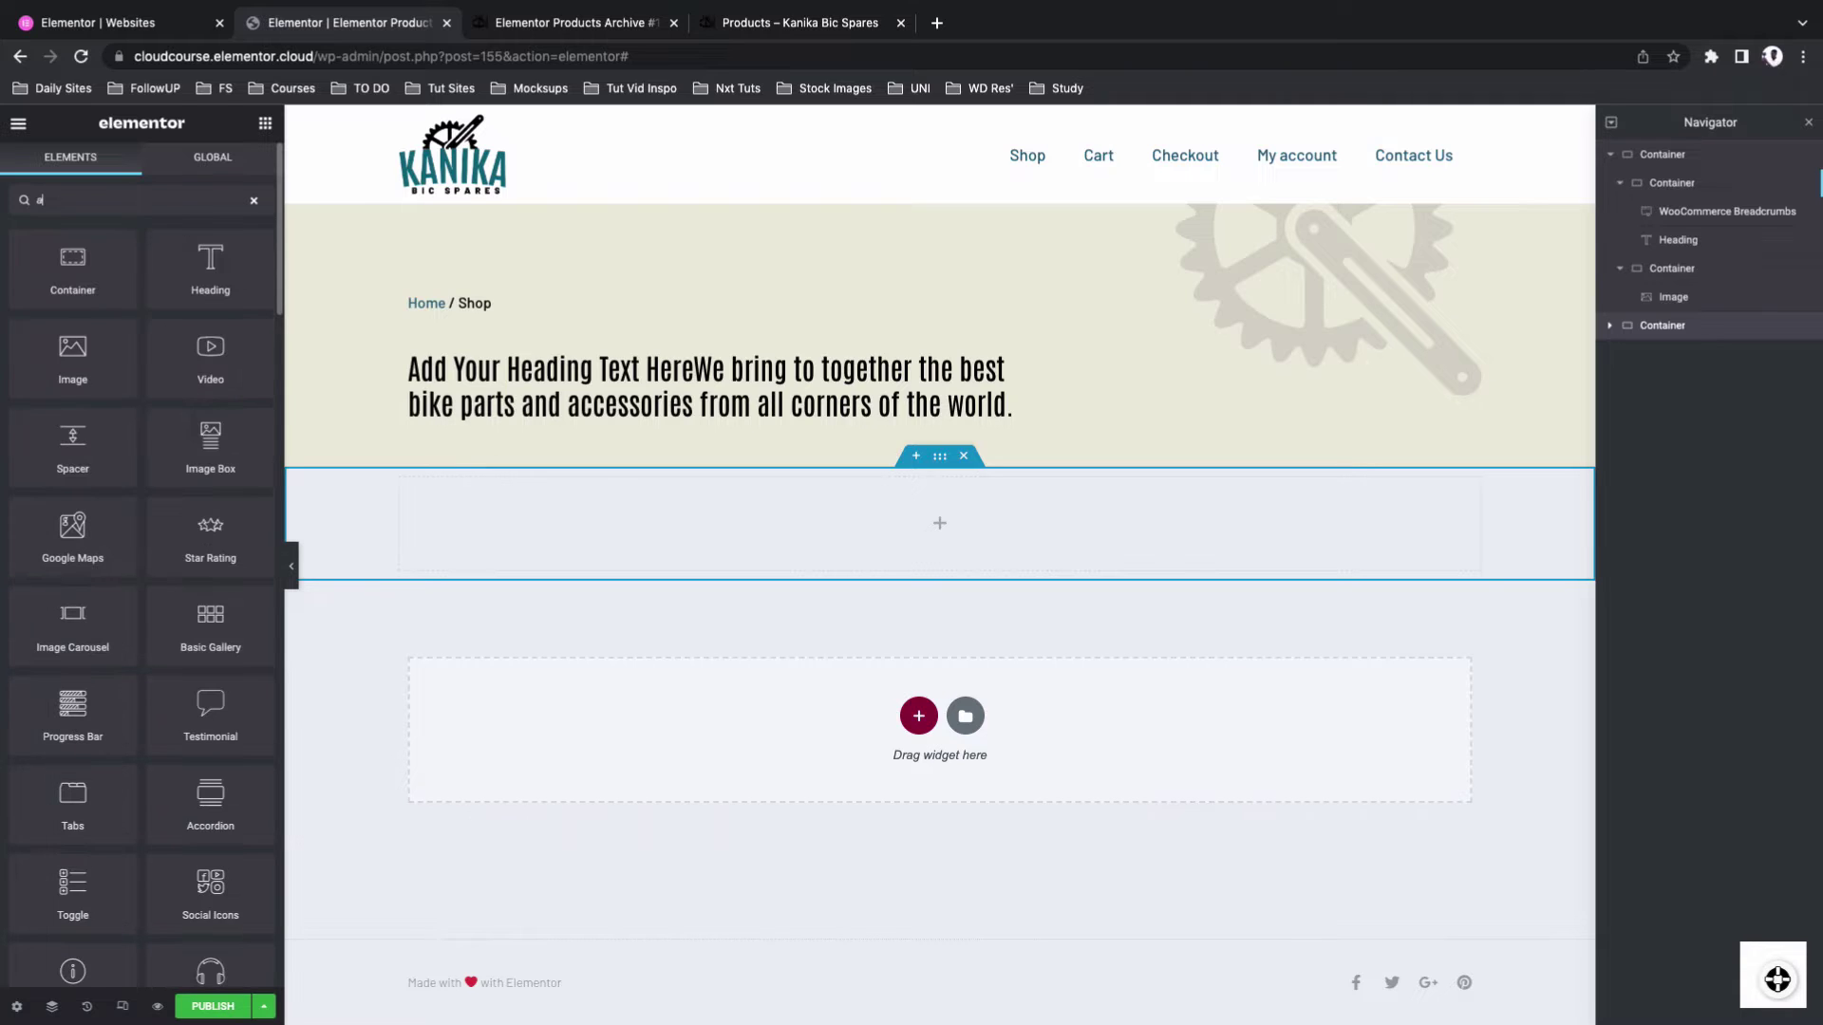
{"action": "type", "text": "rchive"}
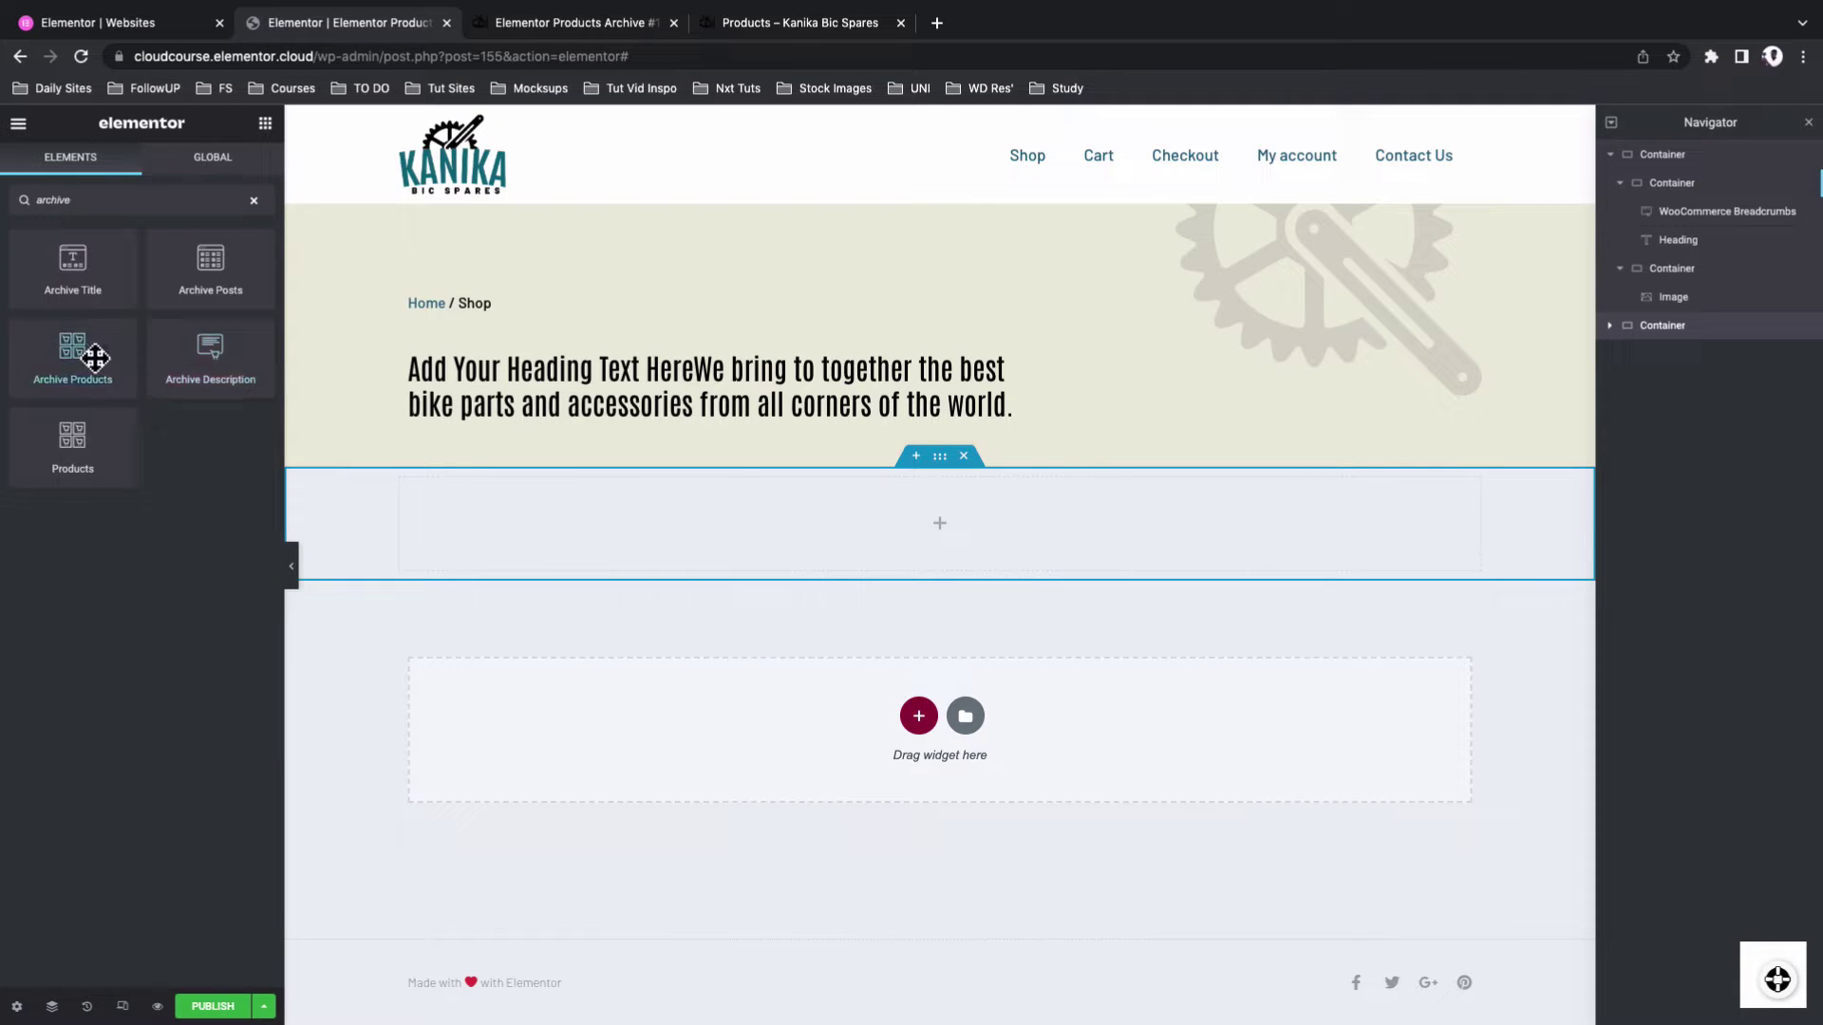
{"action": "left_click_drag", "start_coordinate": [73, 352], "coordinate": [867, 509]}
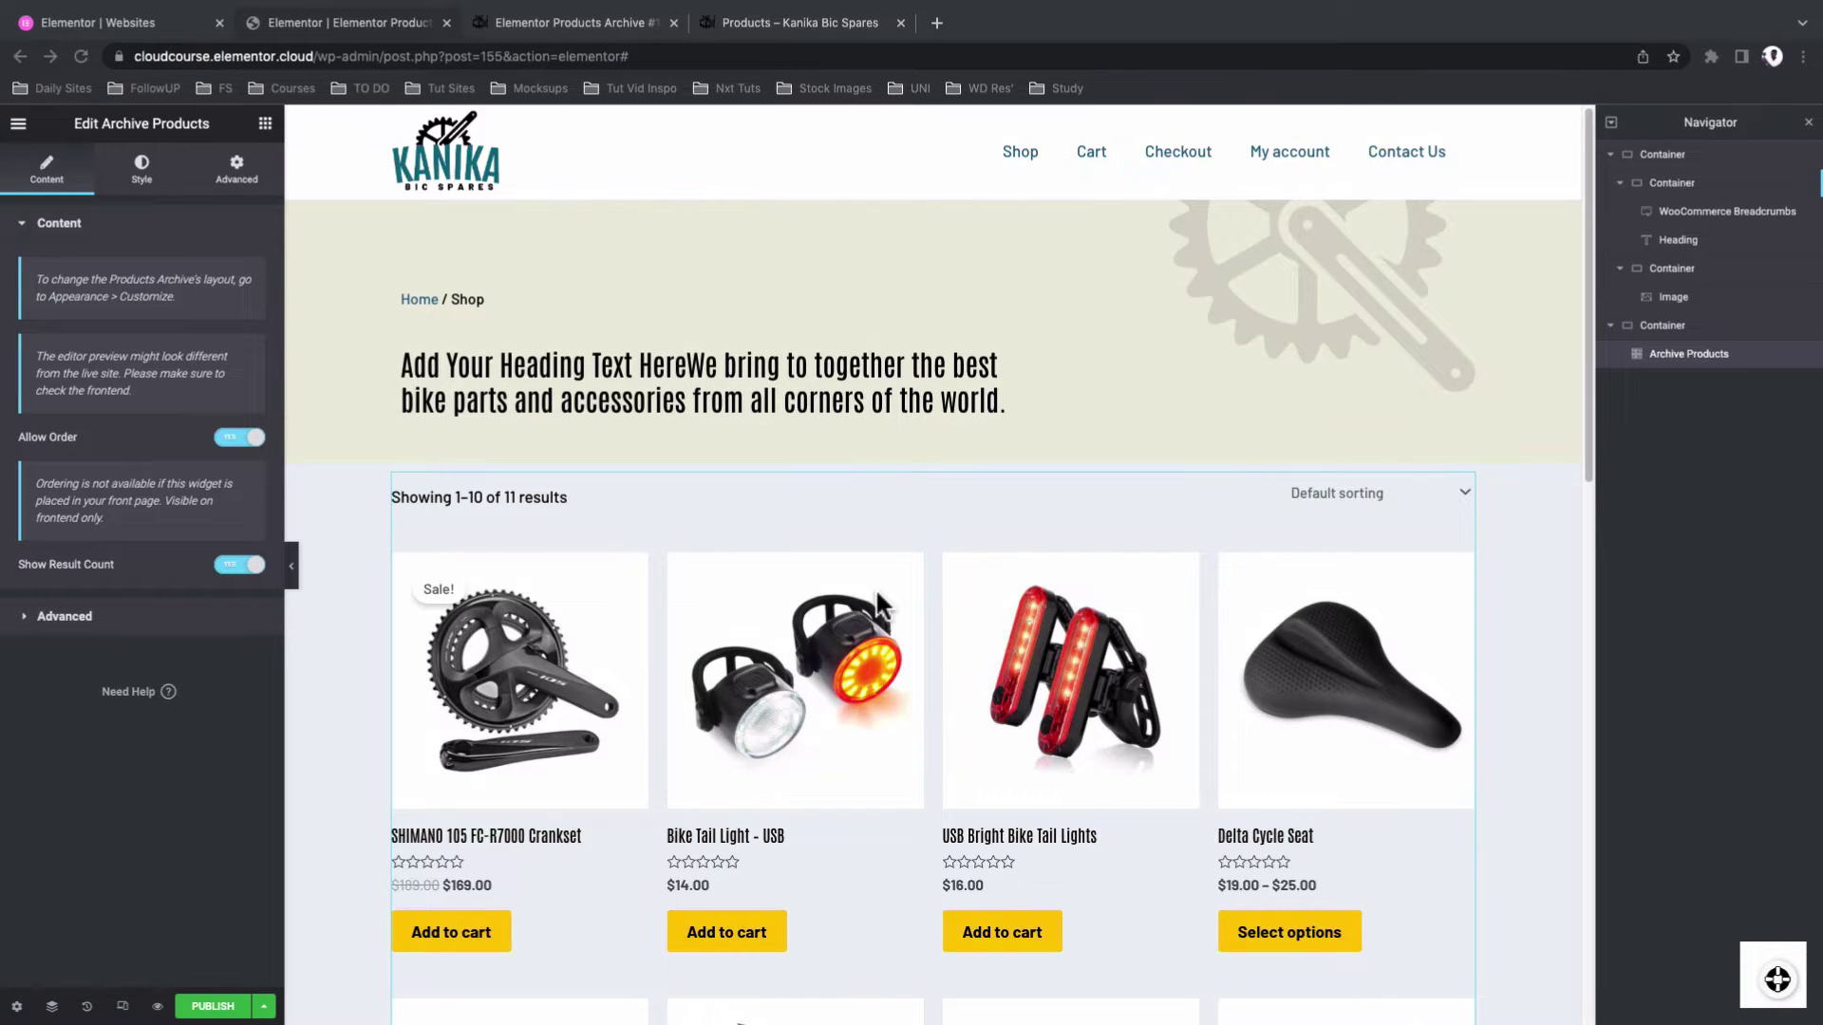
Look through the products in the archive grid and try the link to page 2 of the pagination
{"action": "scroll", "coordinate": [875, 589], "scroll_direction": "down", "scroll_amount": 2}
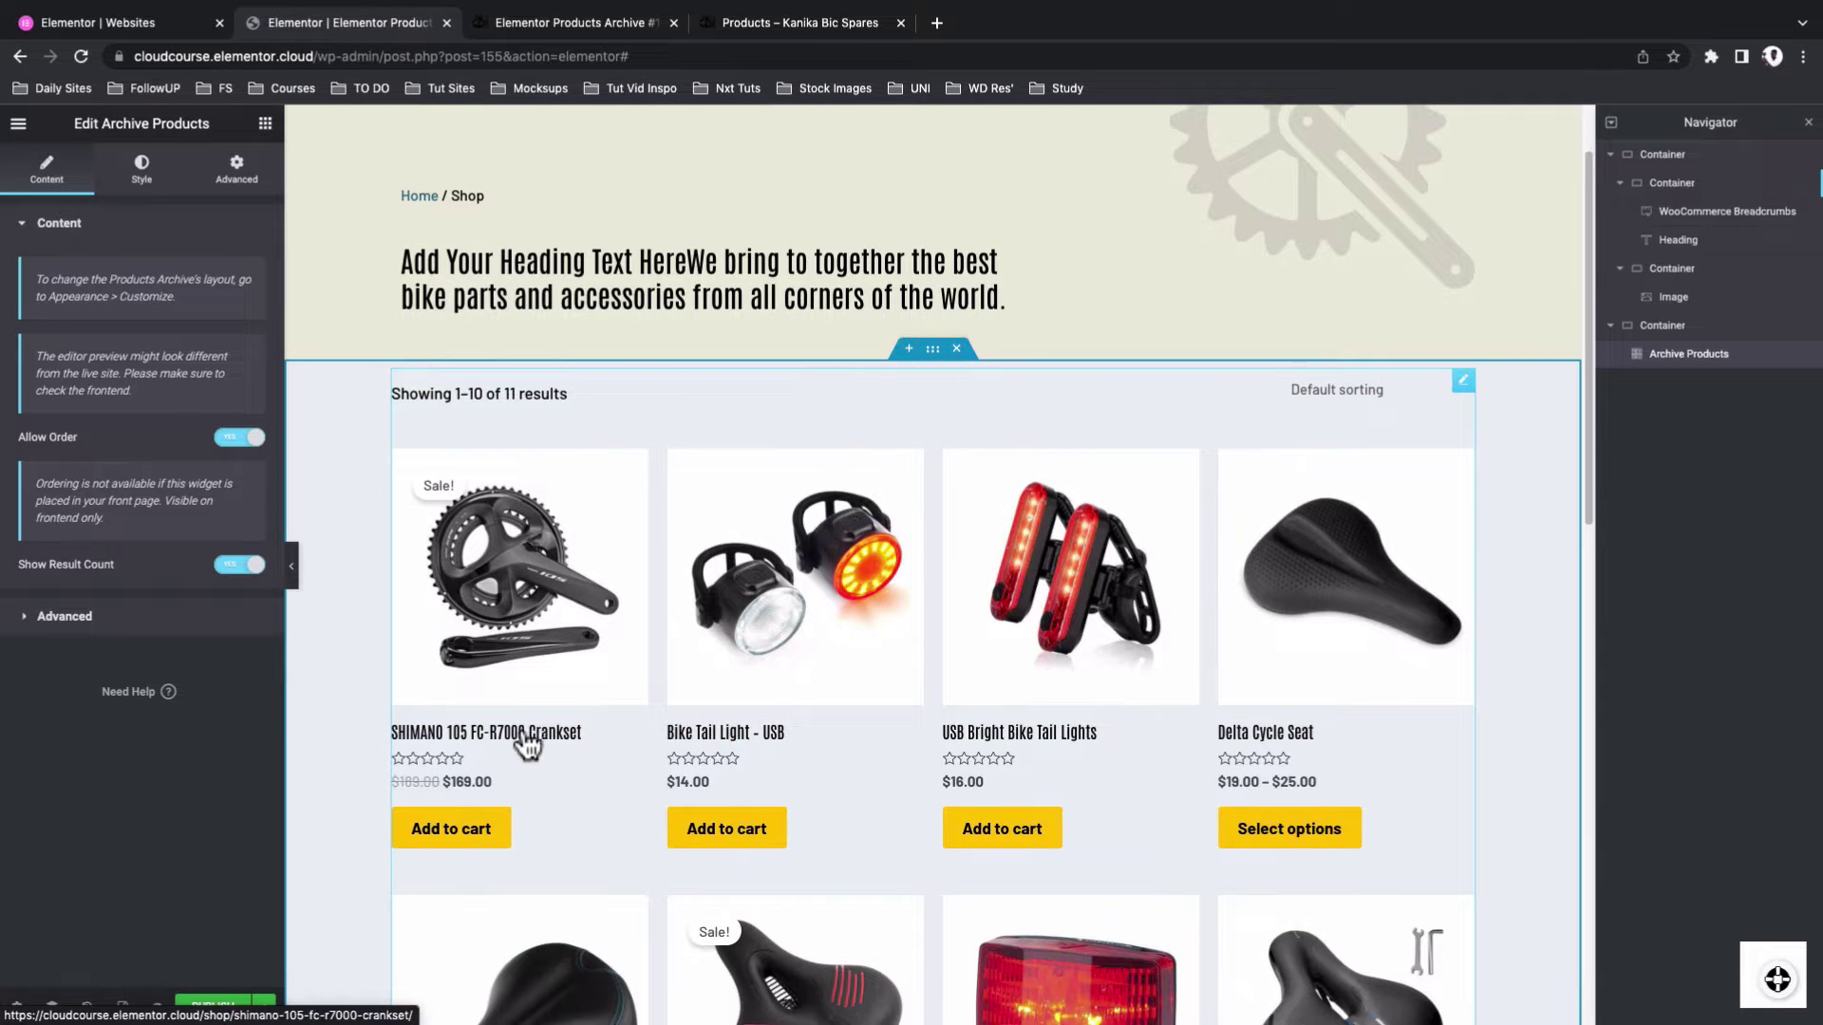
{"action": "scroll", "coordinate": [487, 829], "scroll_direction": "down", "scroll_amount": 5}
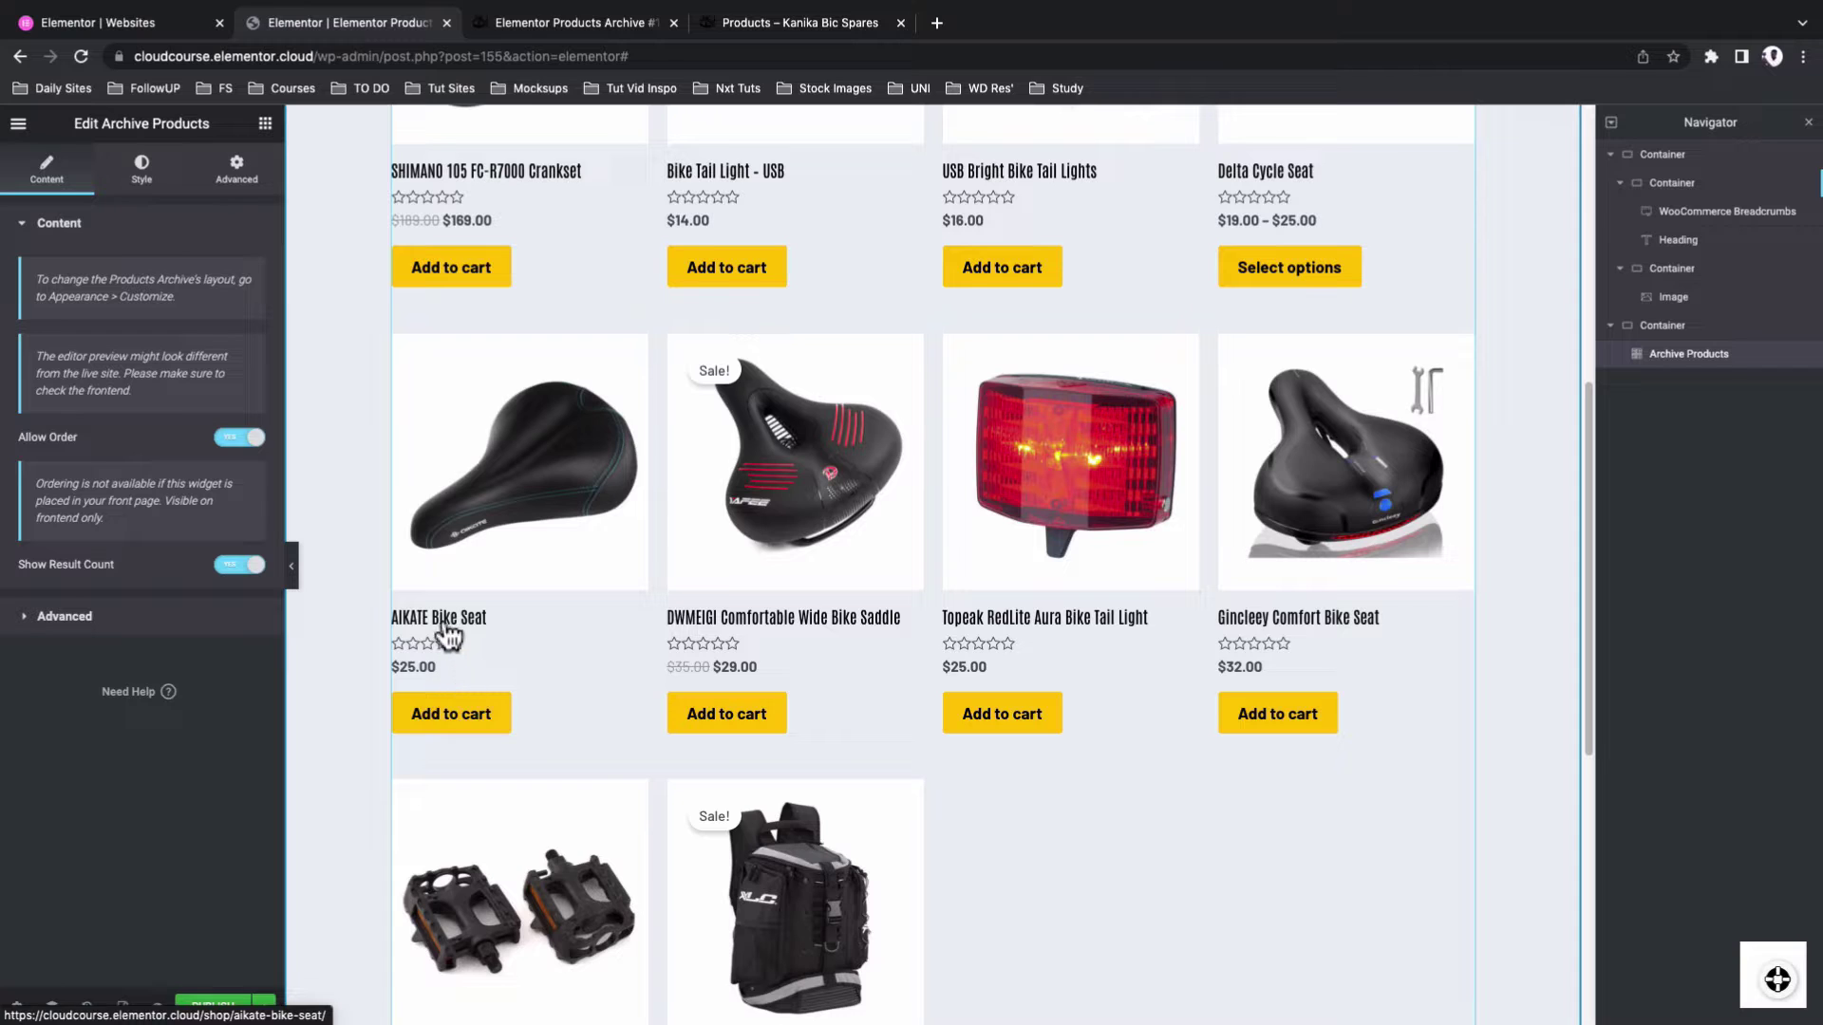
{"action": "scroll", "coordinate": [446, 622], "scroll_direction": "up", "scroll_amount": 1}
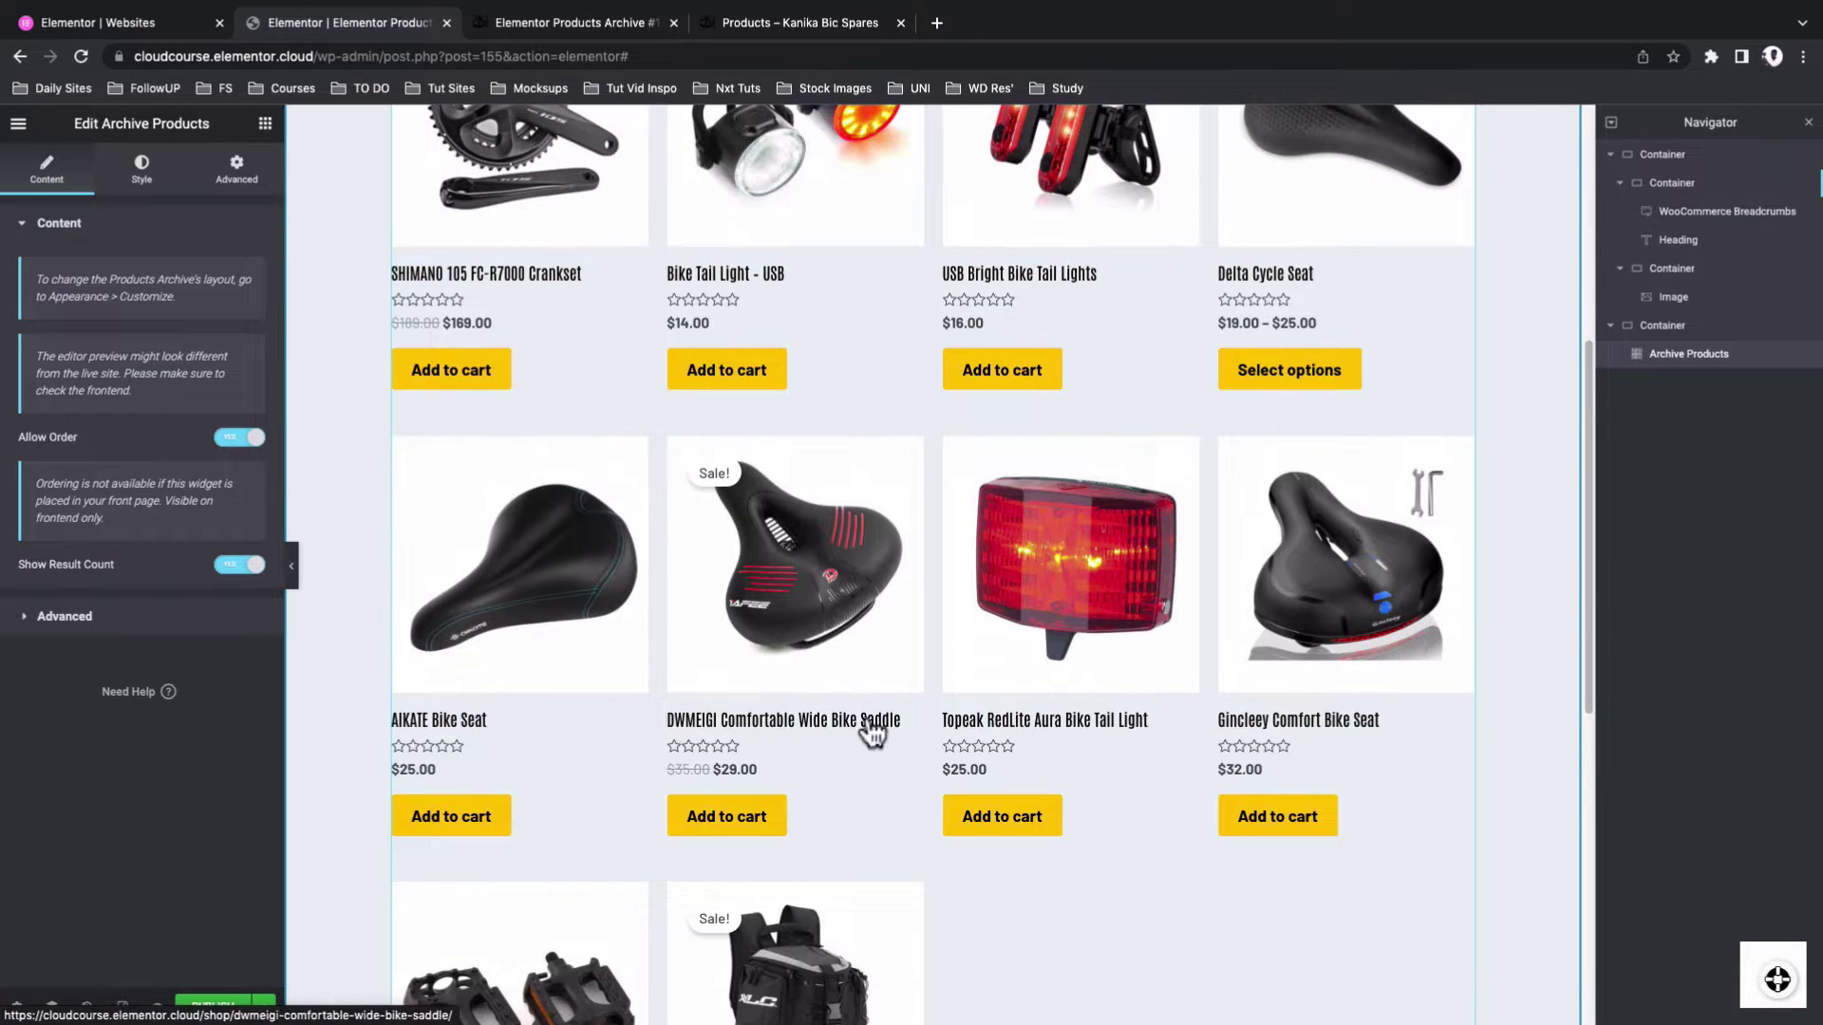
{"action": "scroll", "coordinate": [867, 732], "scroll_direction": "down", "scroll_amount": 5}
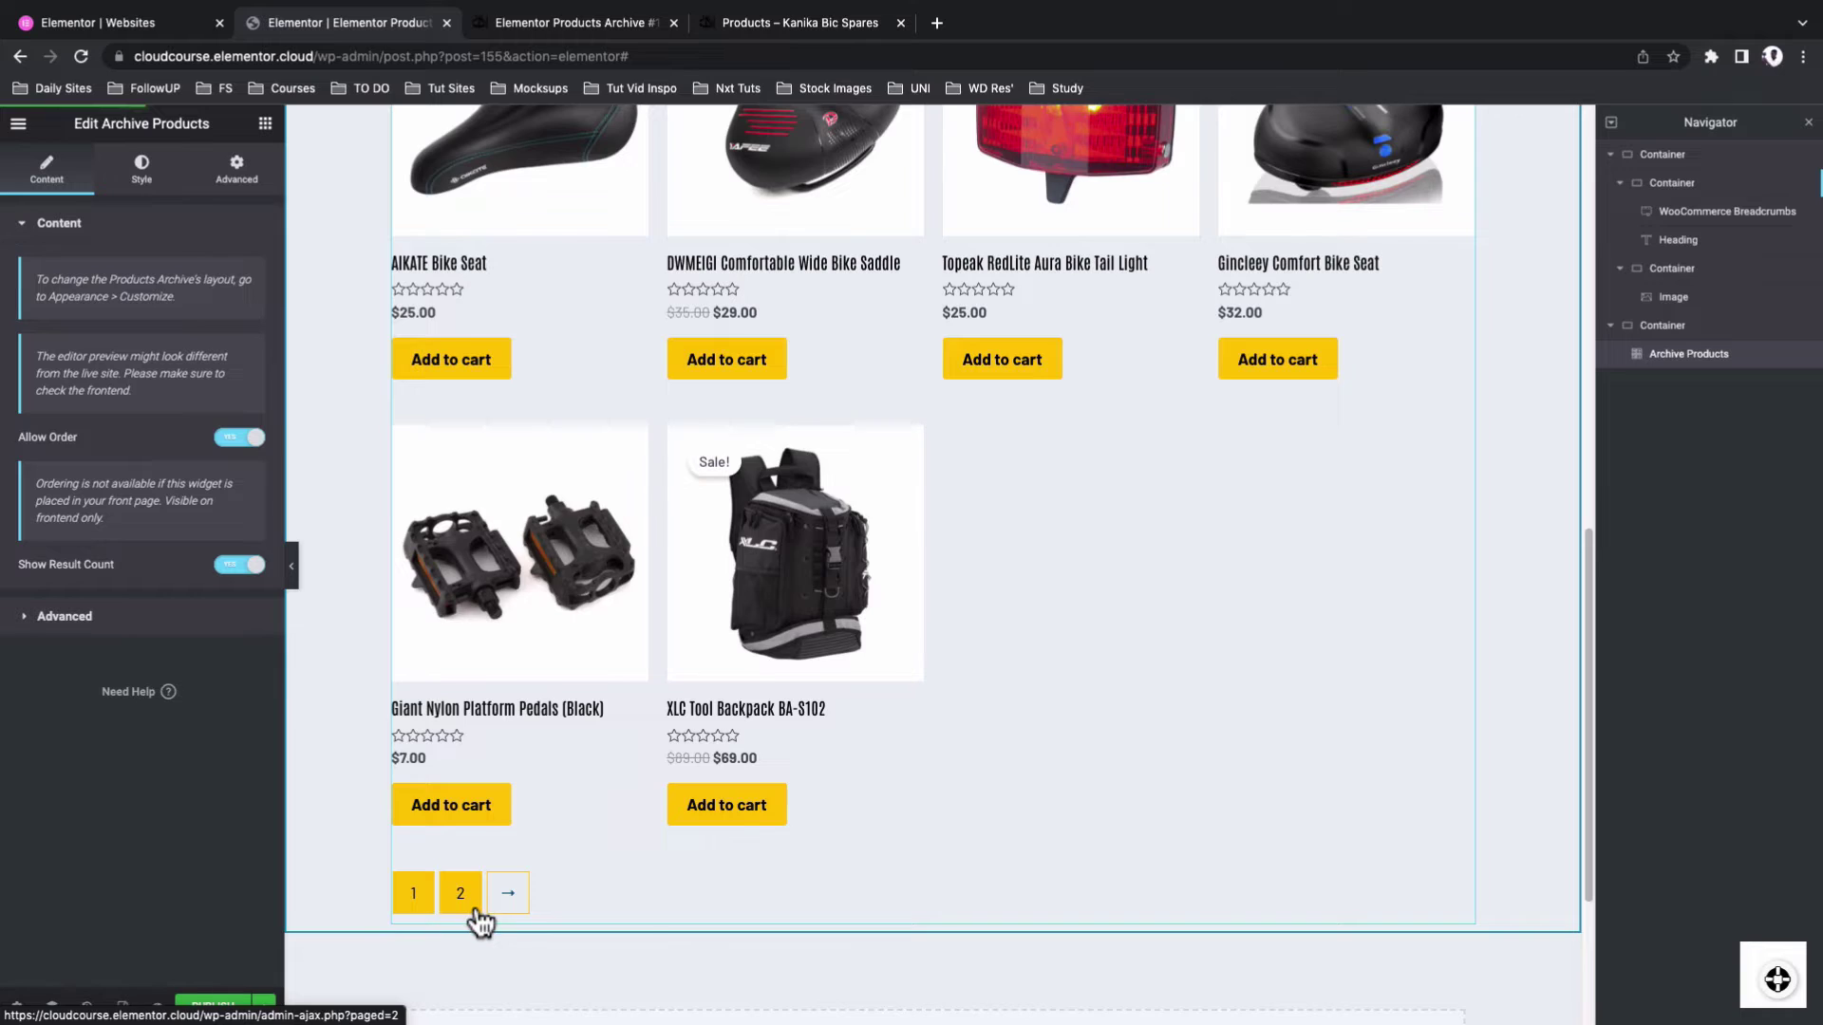
{"action": "left_click", "coordinate": [461, 895]}
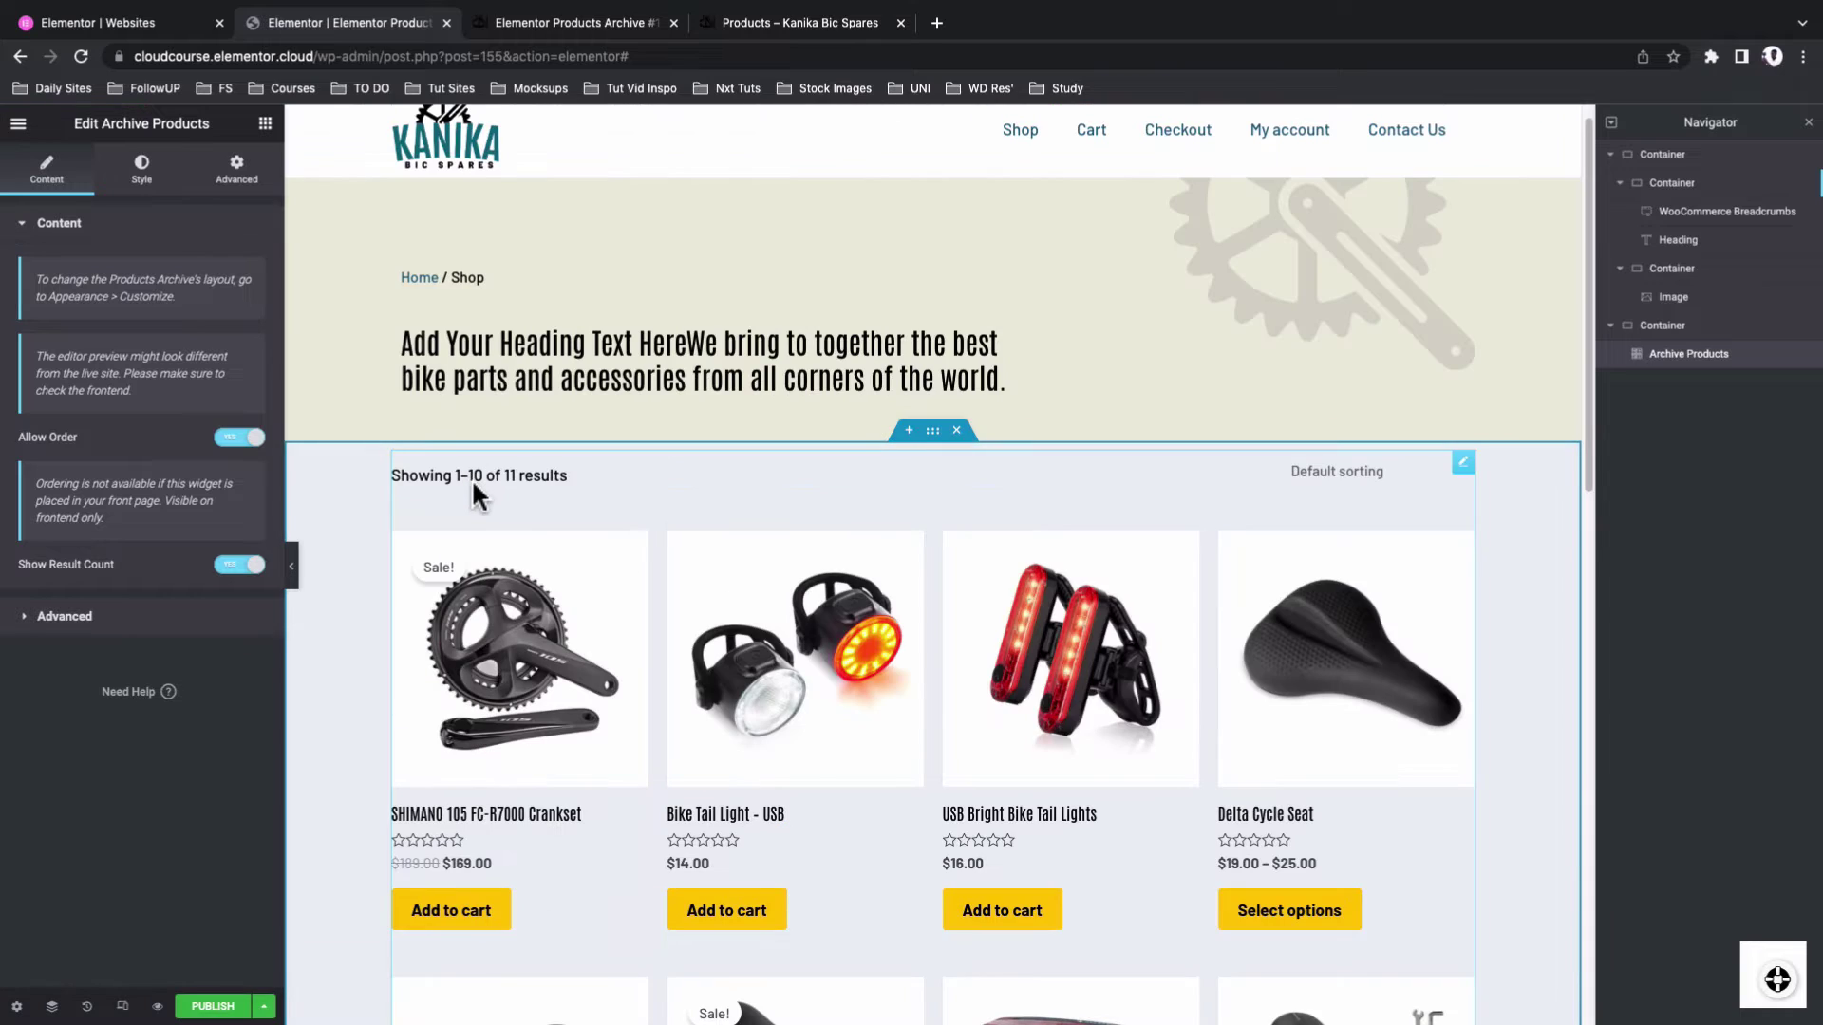
Style the product titles with the global color Main and the global font Tittle / Head
{"action": "left_click", "coordinate": [142, 169]}
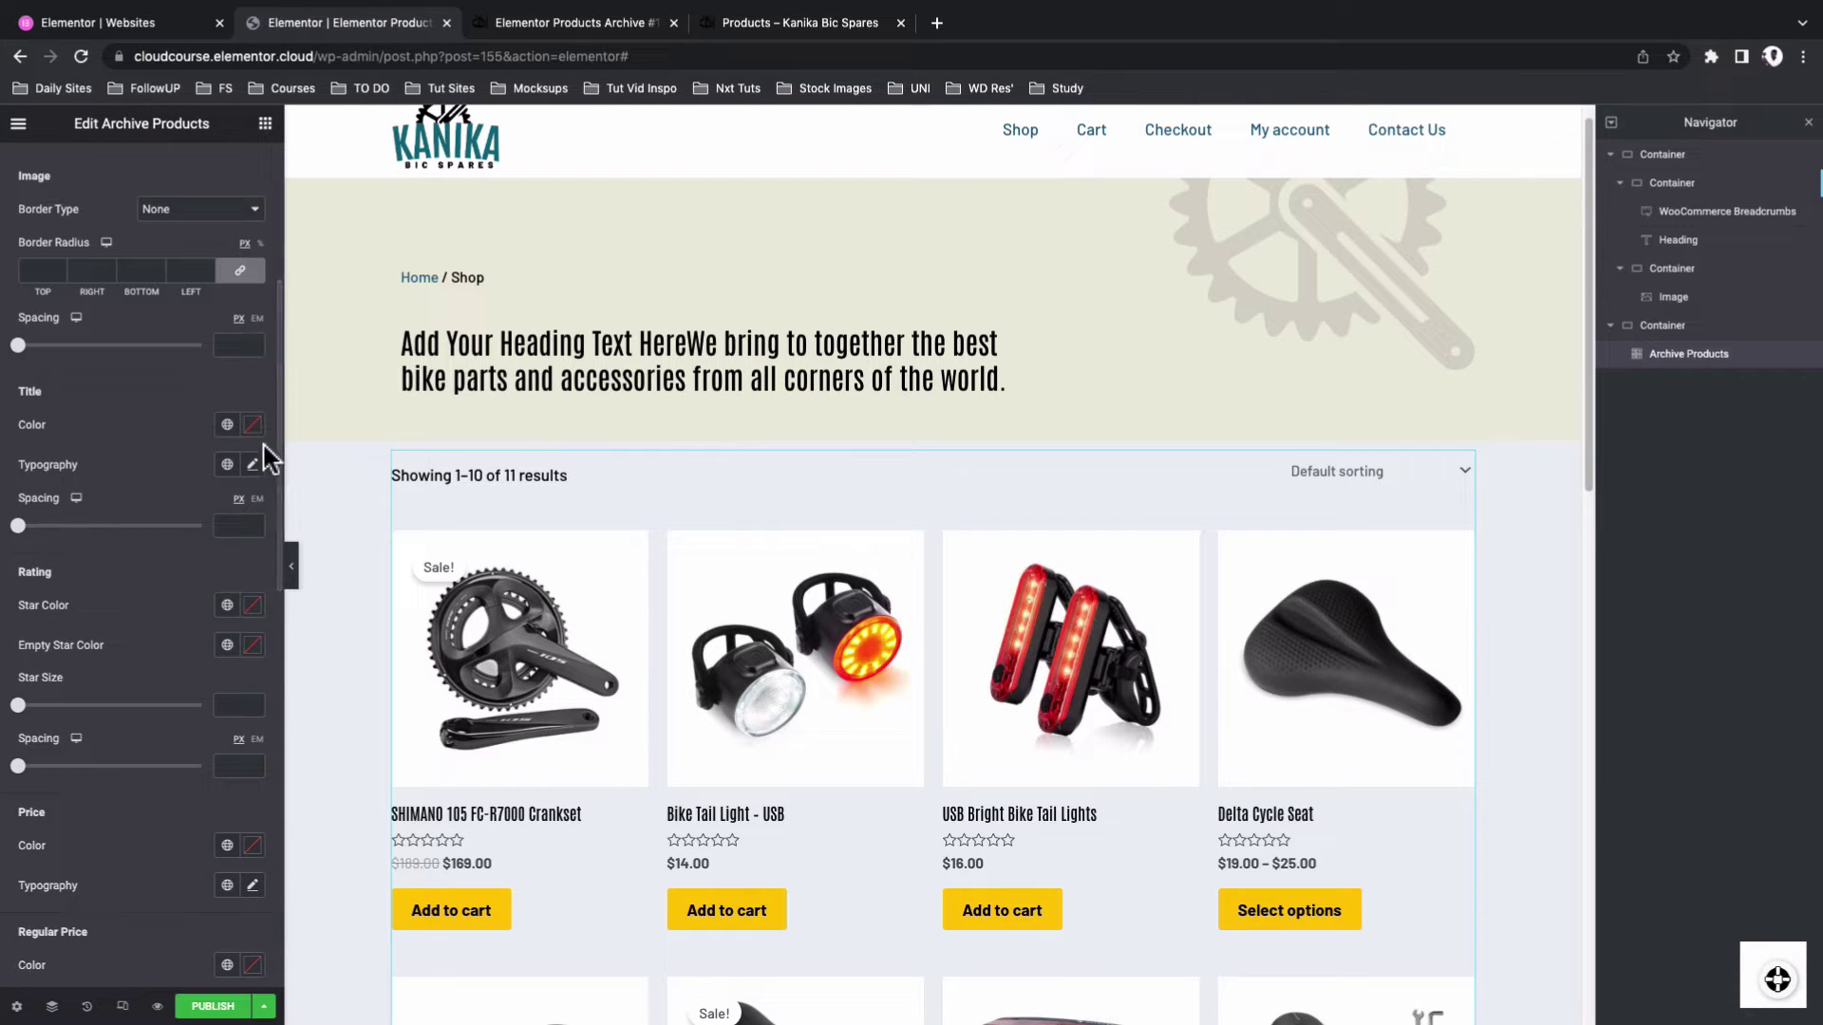
{"action": "left_click", "coordinate": [227, 426]}
{"action": "left_click", "coordinate": [133, 541]}
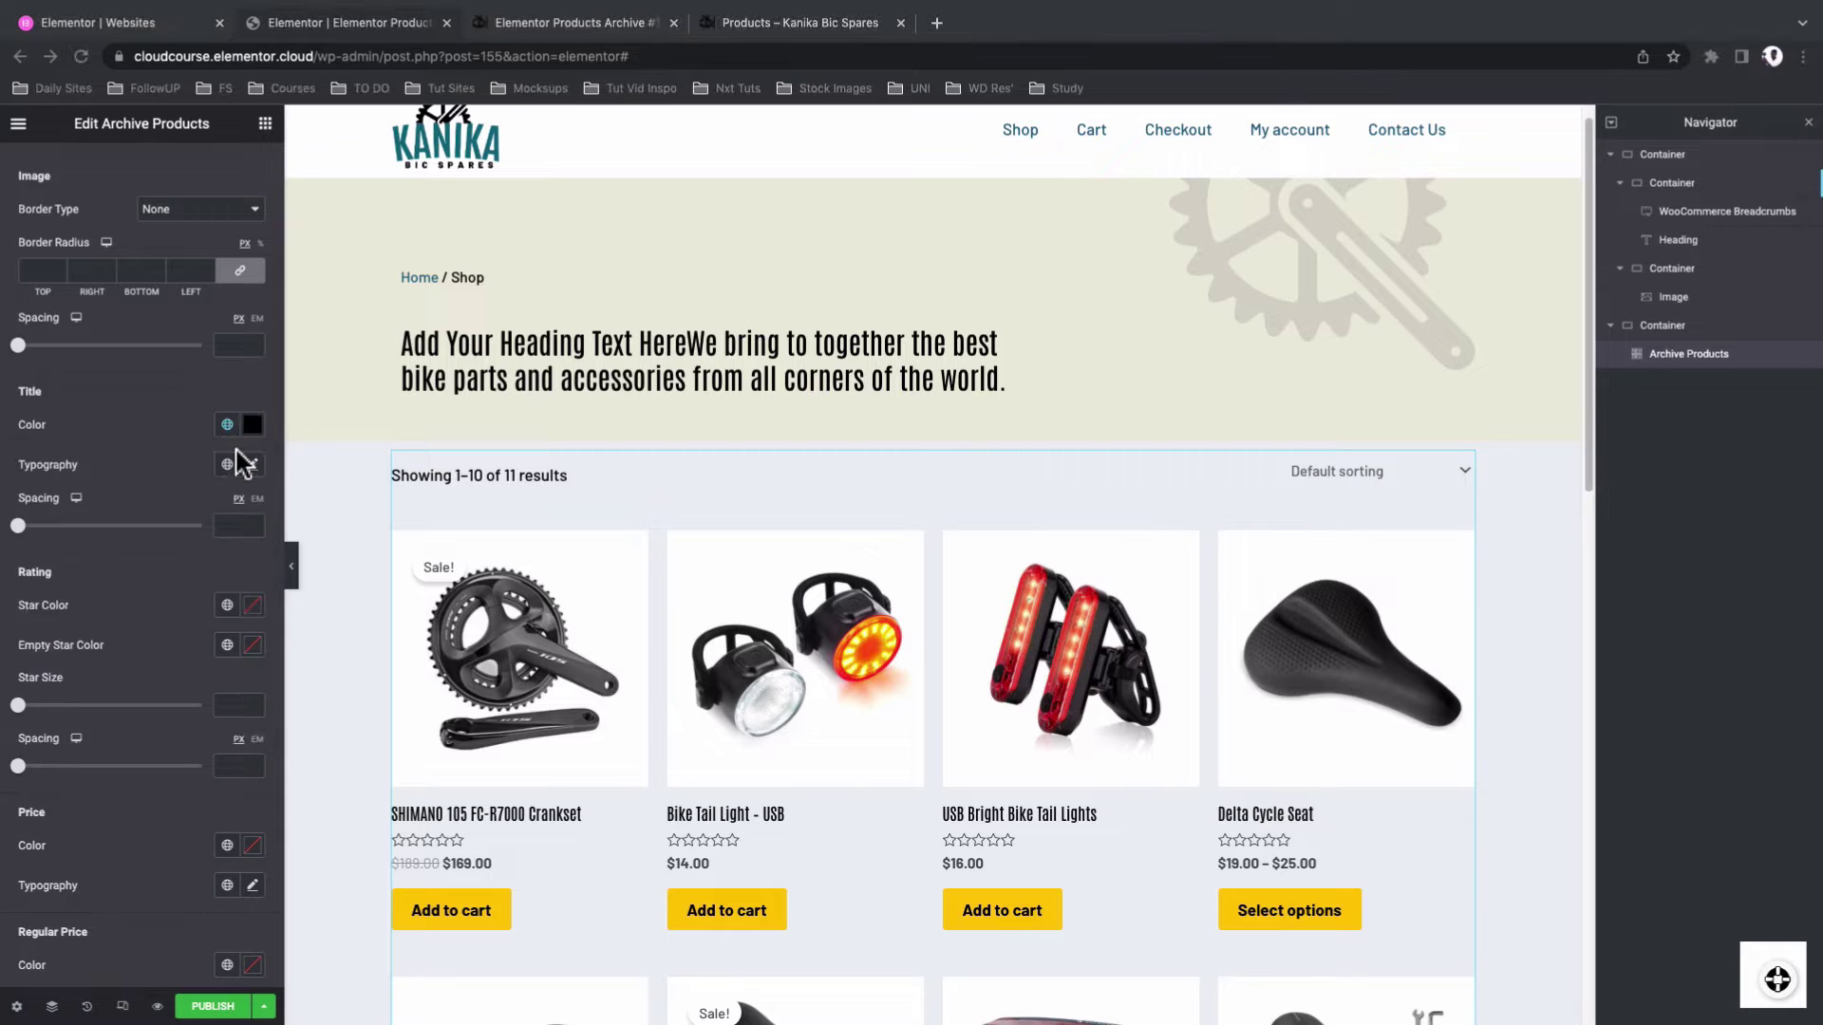
{"action": "left_click", "coordinate": [227, 465]}
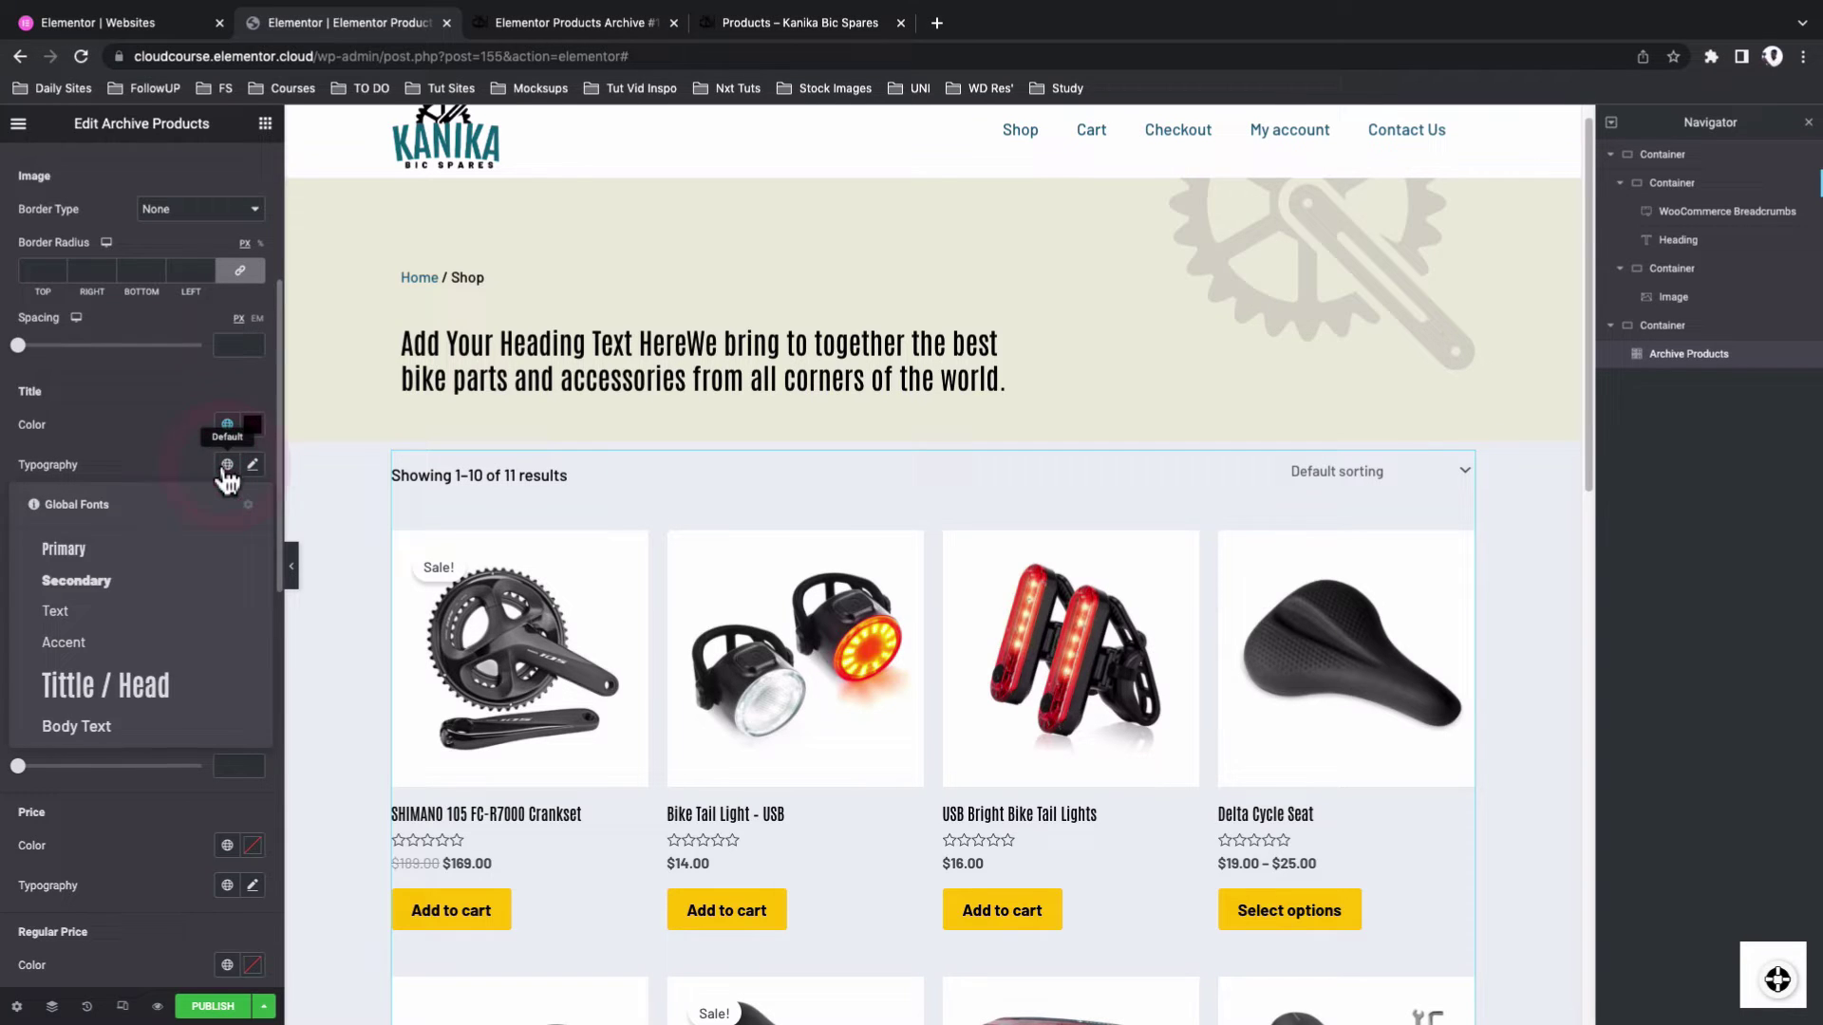
{"action": "left_click", "coordinate": [140, 688]}
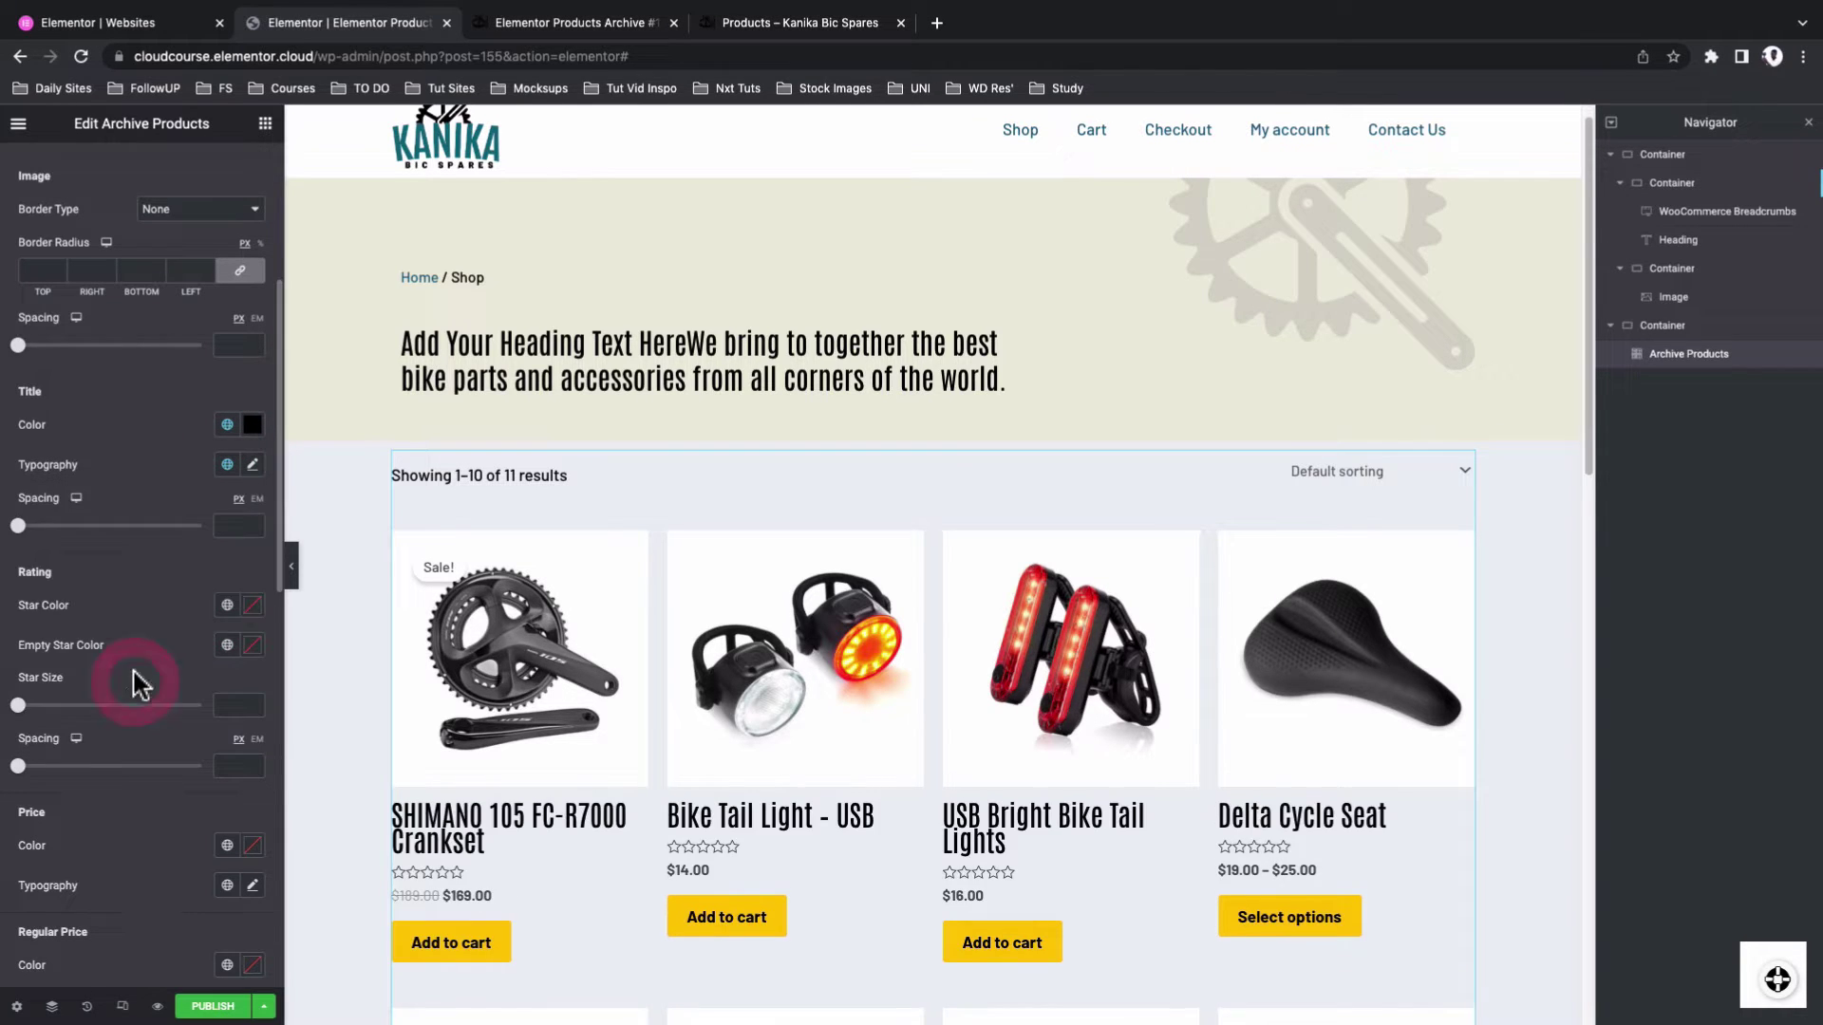
Set the star color of the product ratings to the global color Accent
{"action": "left_click", "coordinate": [227, 607]}
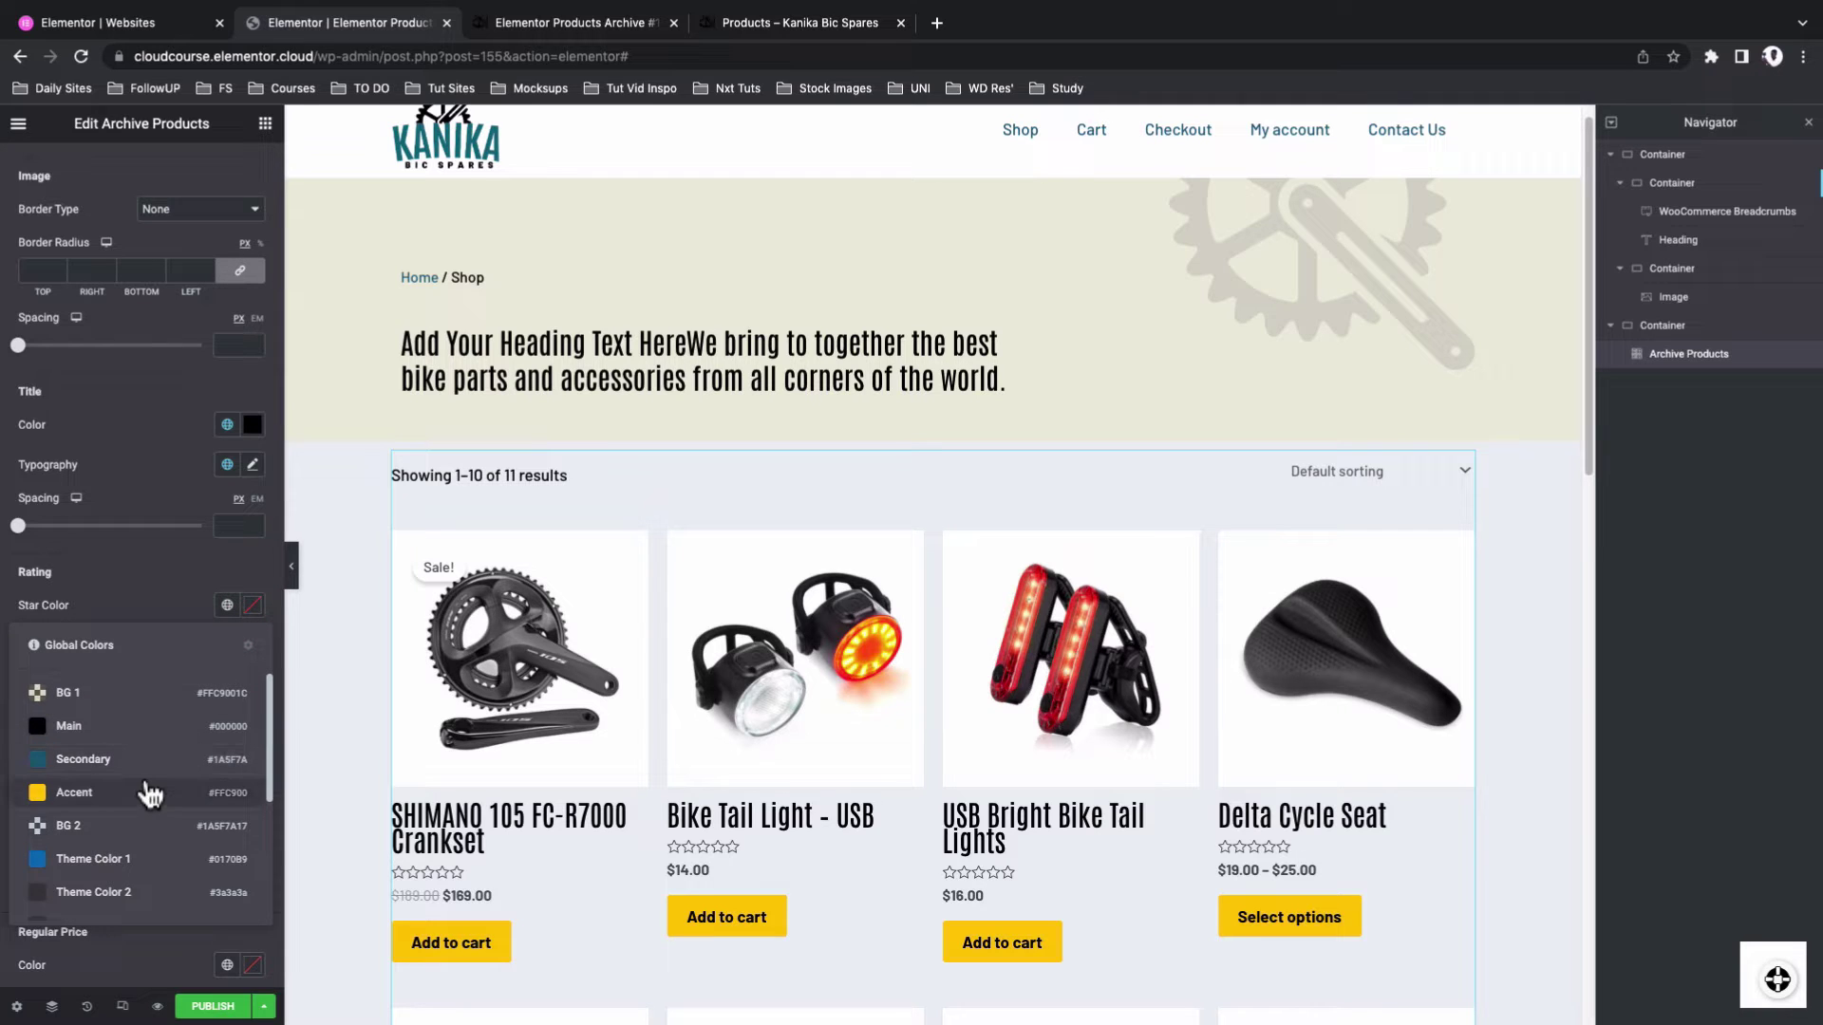
{"action": "left_click", "coordinate": [147, 794]}
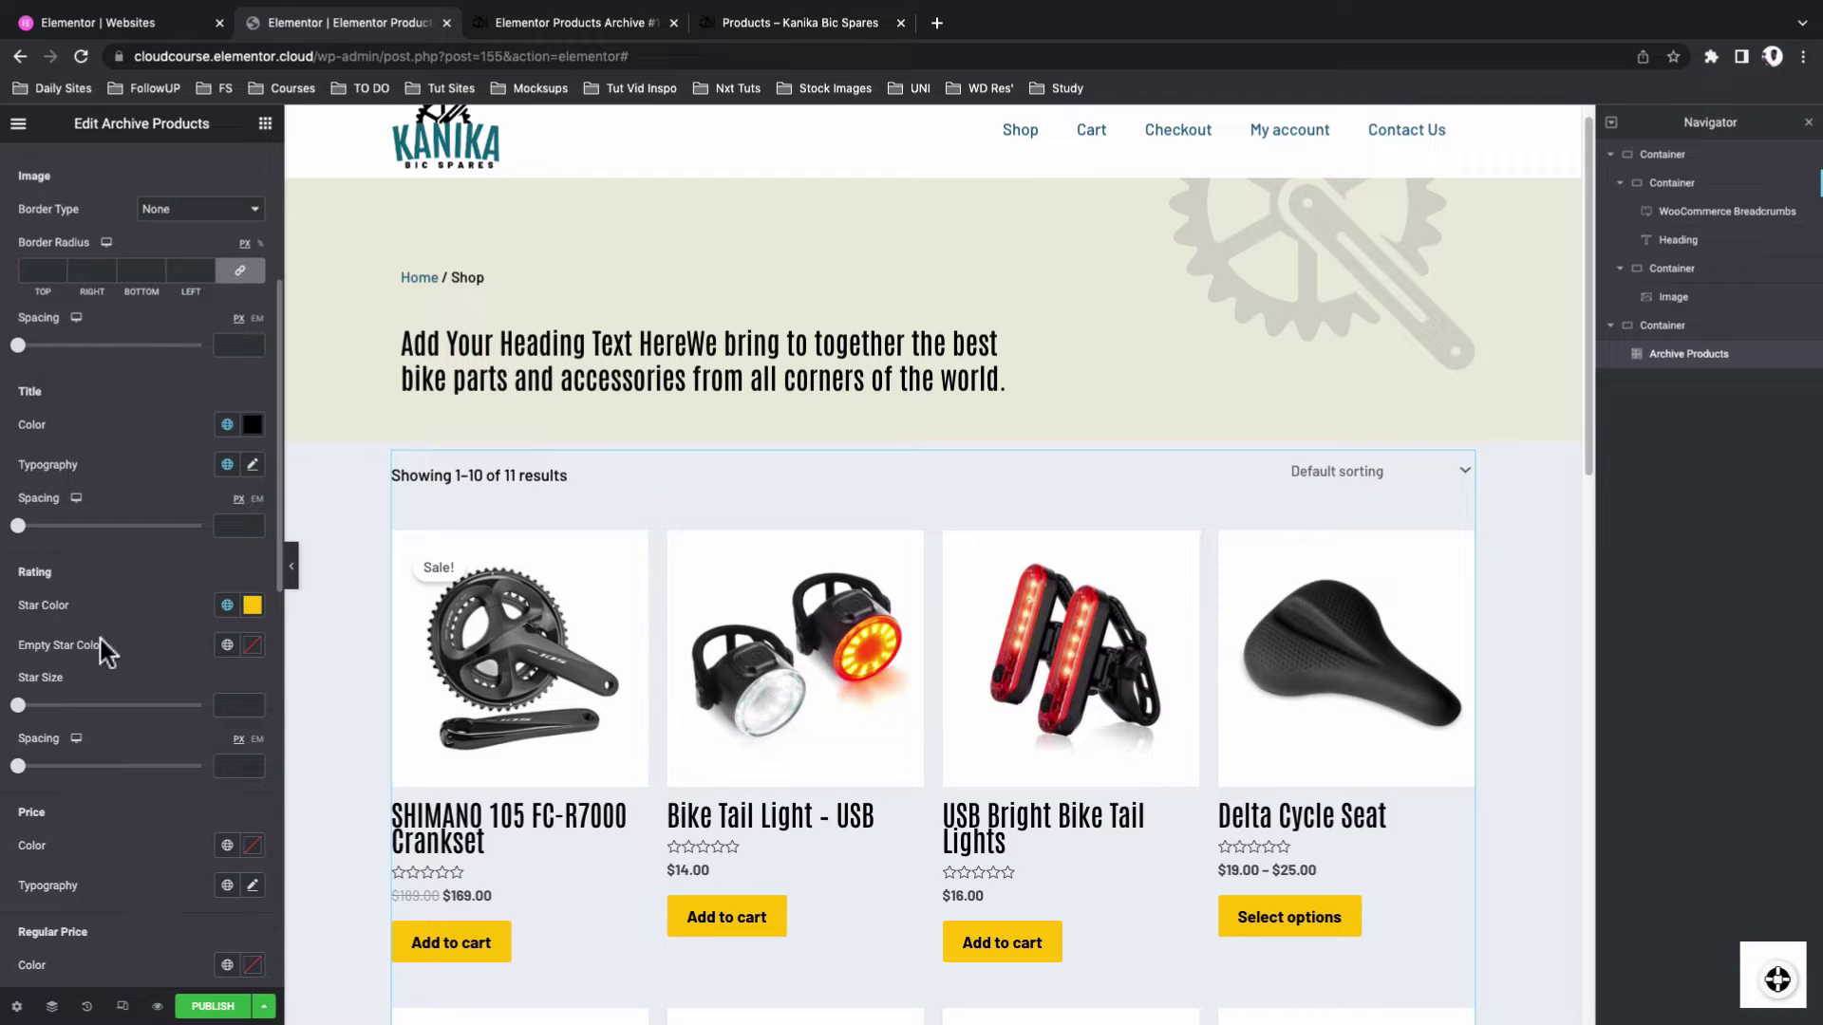
{"action": "scroll", "coordinate": [124, 669], "scroll_direction": "down", "scroll_amount": 5}
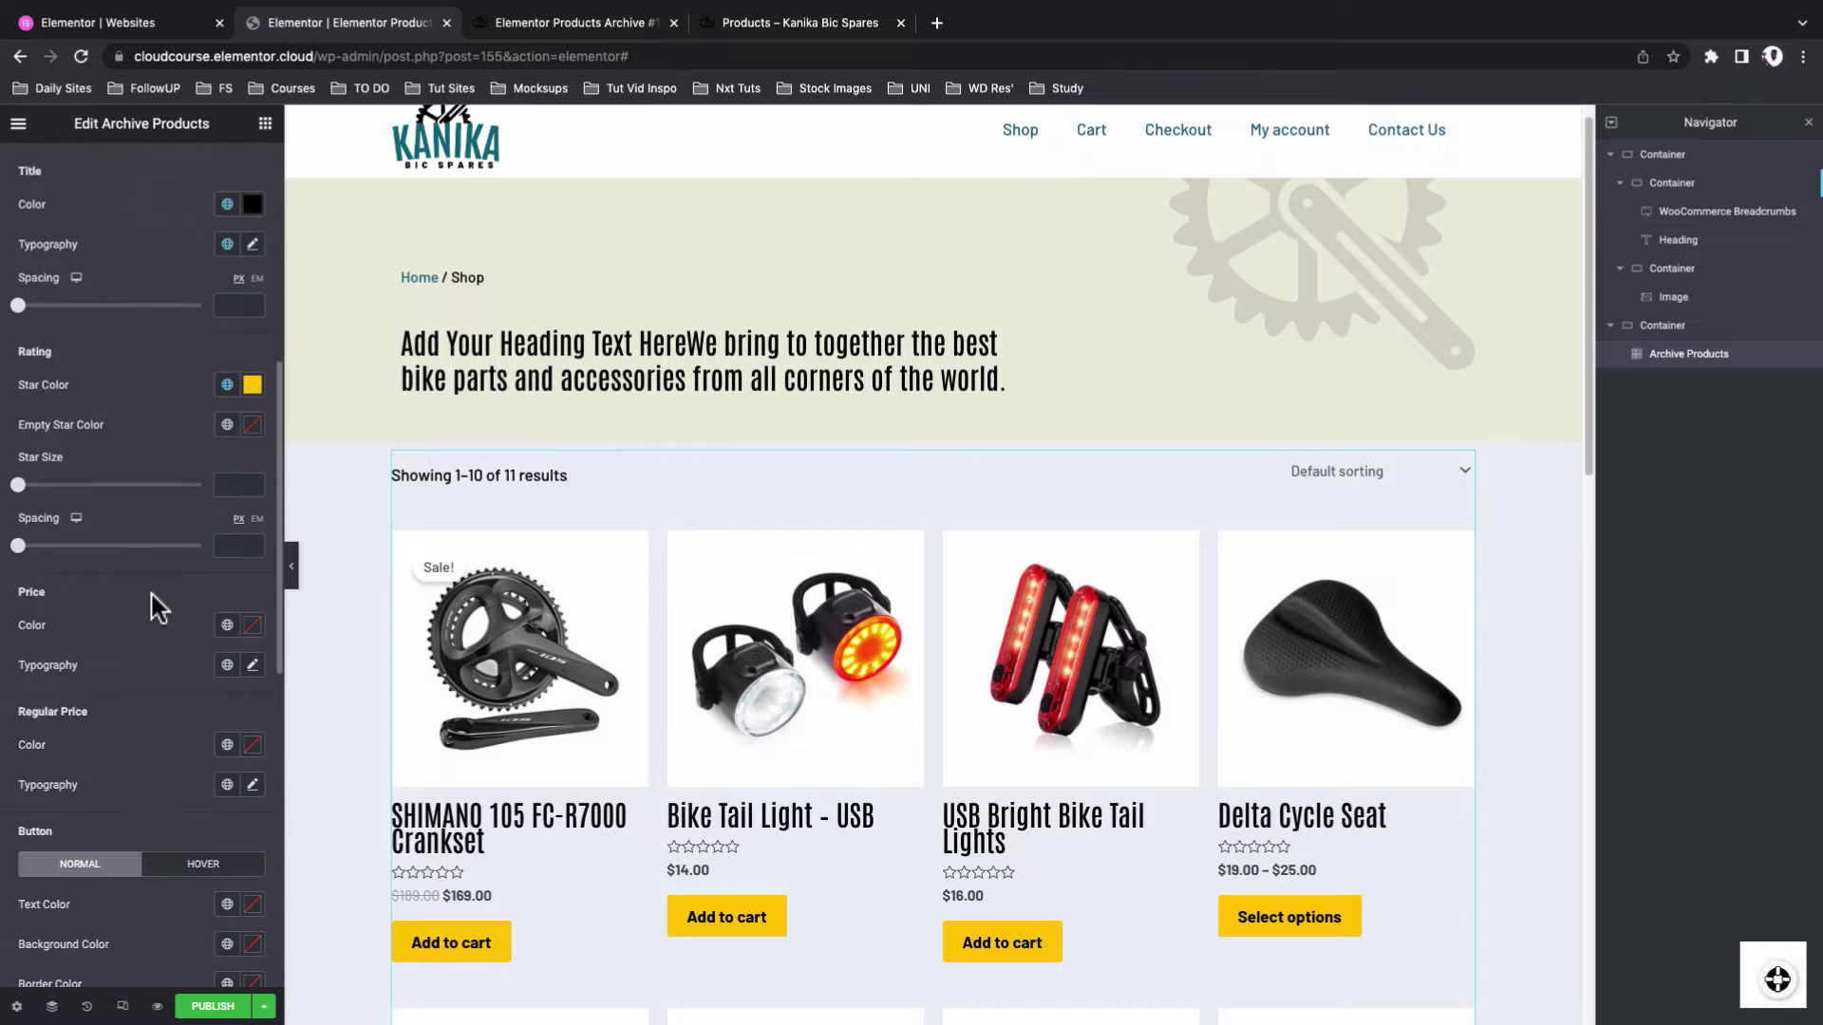
{"action": "scroll", "coordinate": [156, 607], "scroll_direction": "down", "scroll_amount": 1}
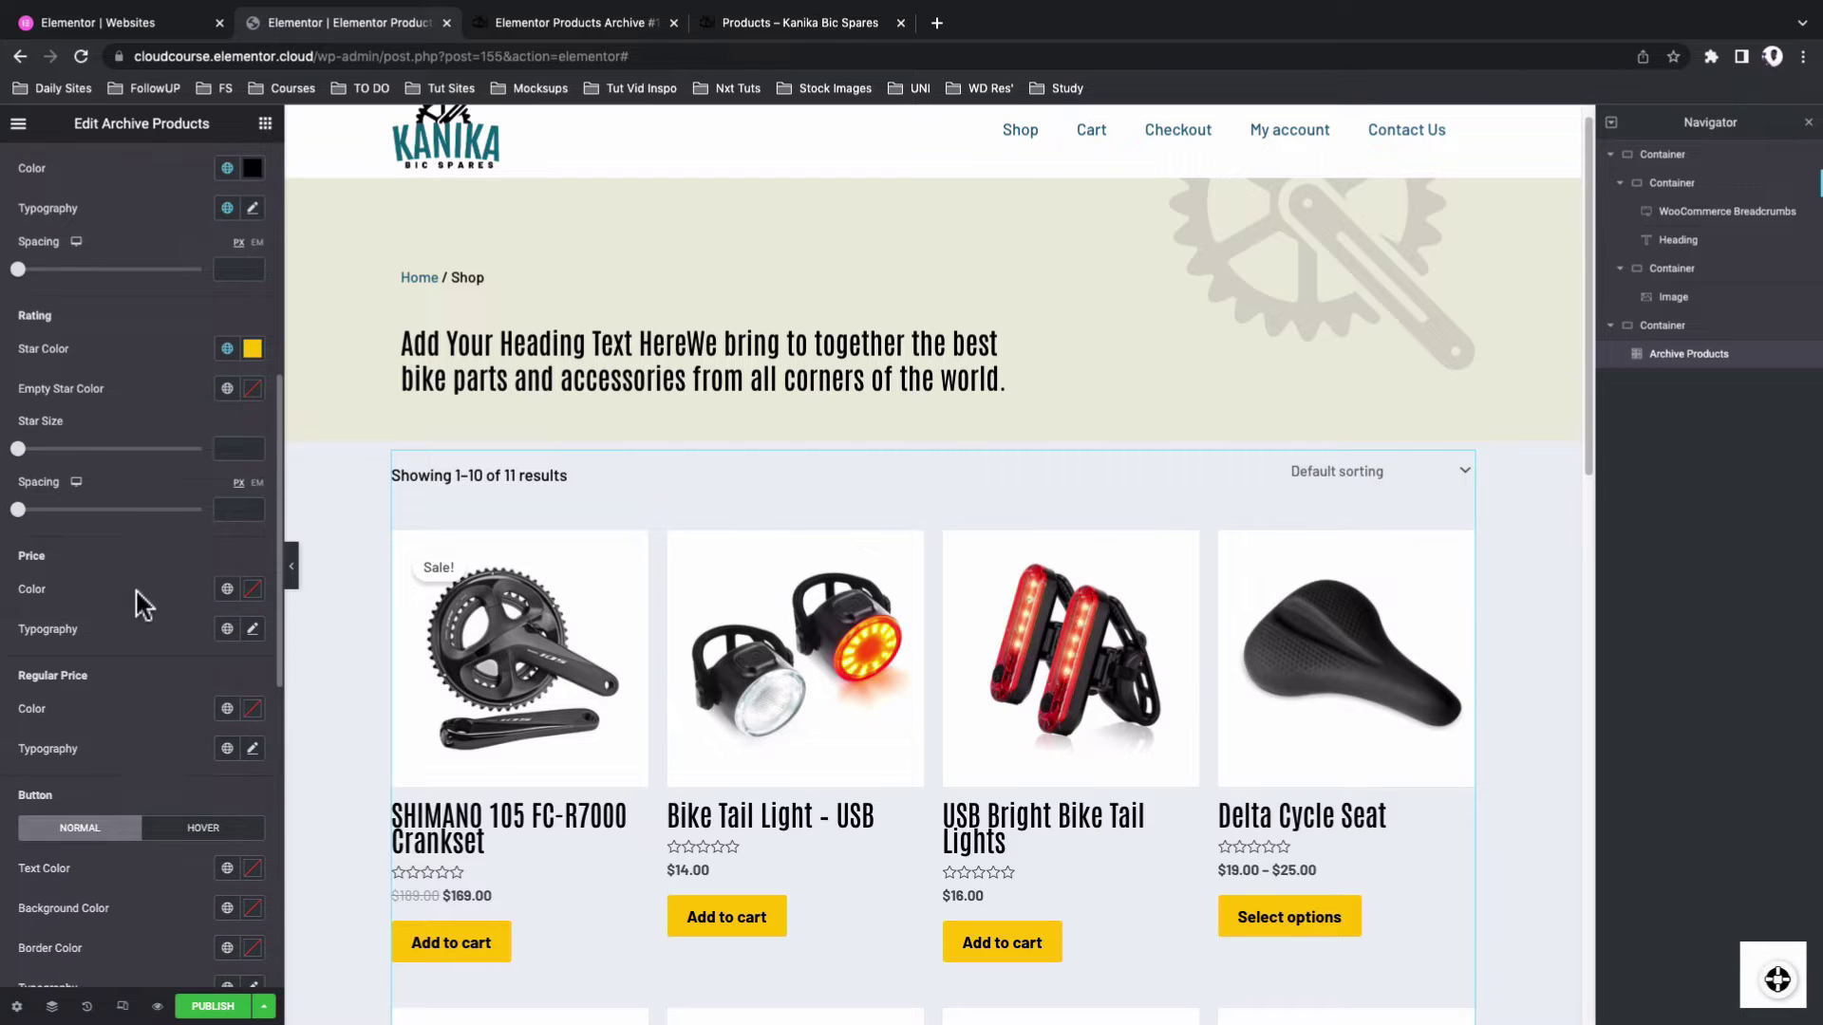
Style the product prices with the global color Secondary and the global font Tittle / Head
{"action": "left_click", "coordinate": [227, 589]}
{"action": "left_click", "coordinate": [140, 736]}
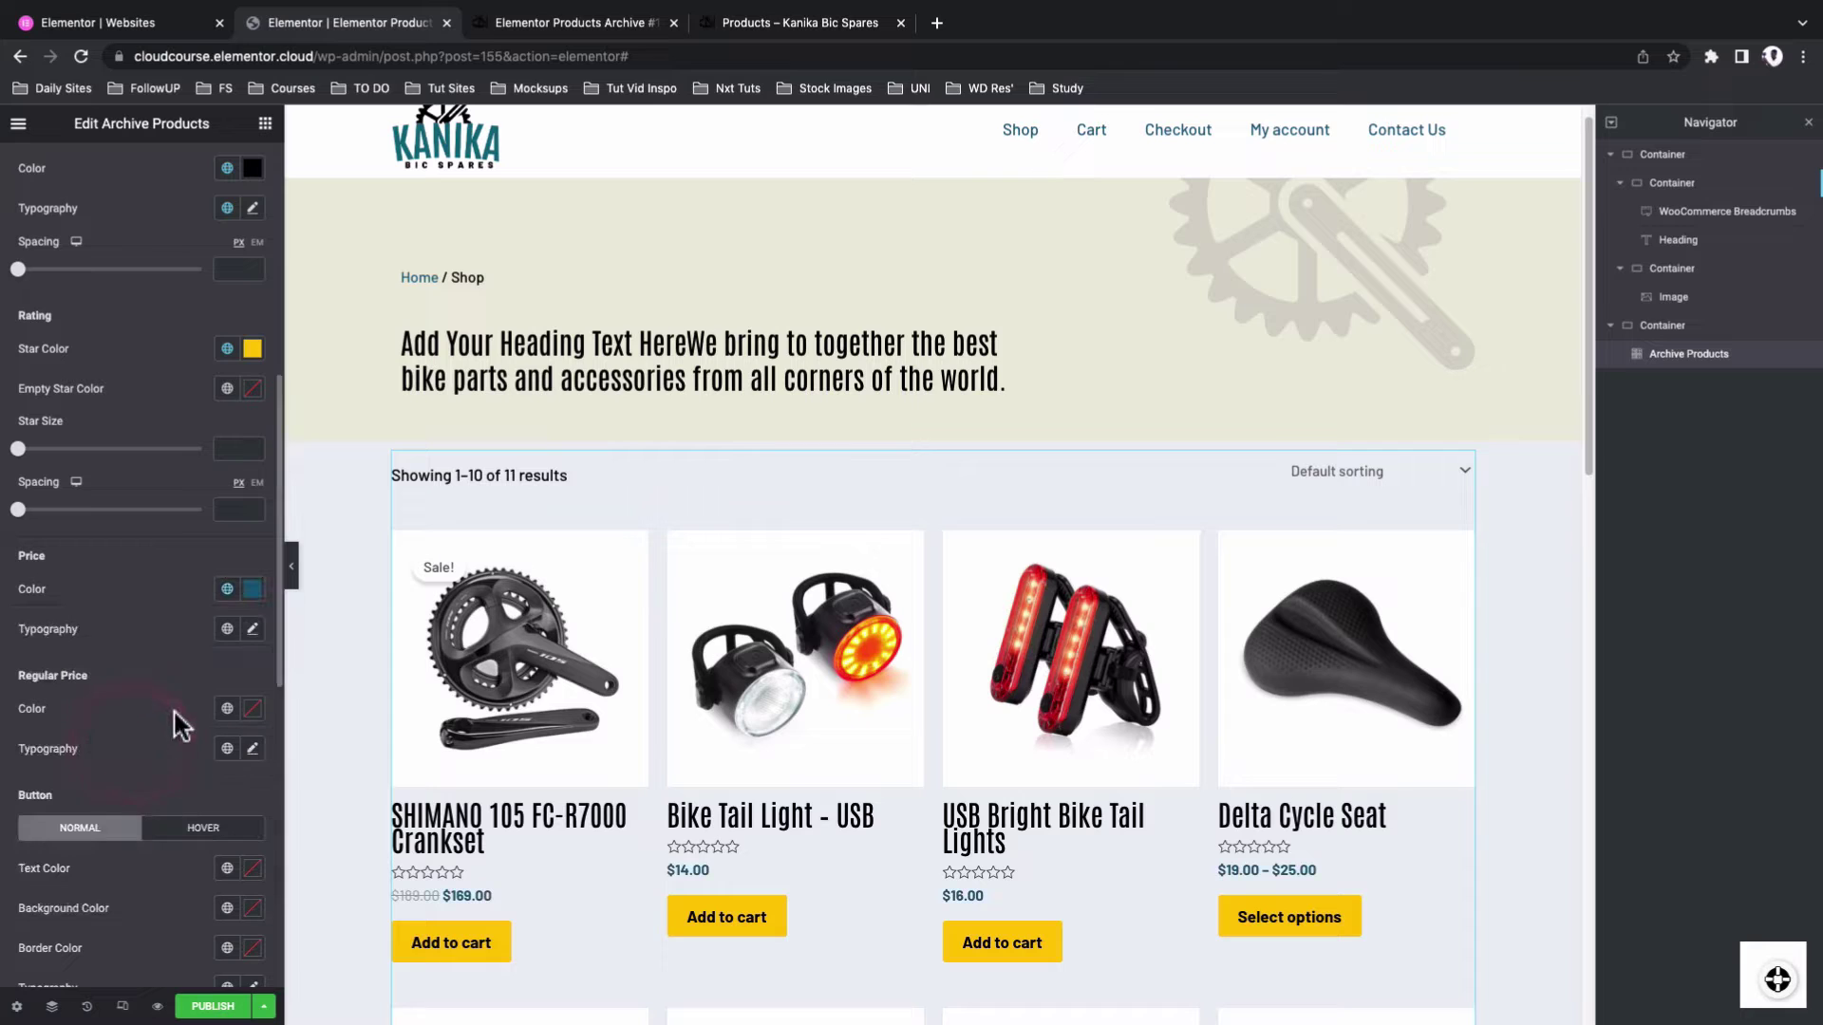
{"action": "left_click", "coordinate": [225, 630]}
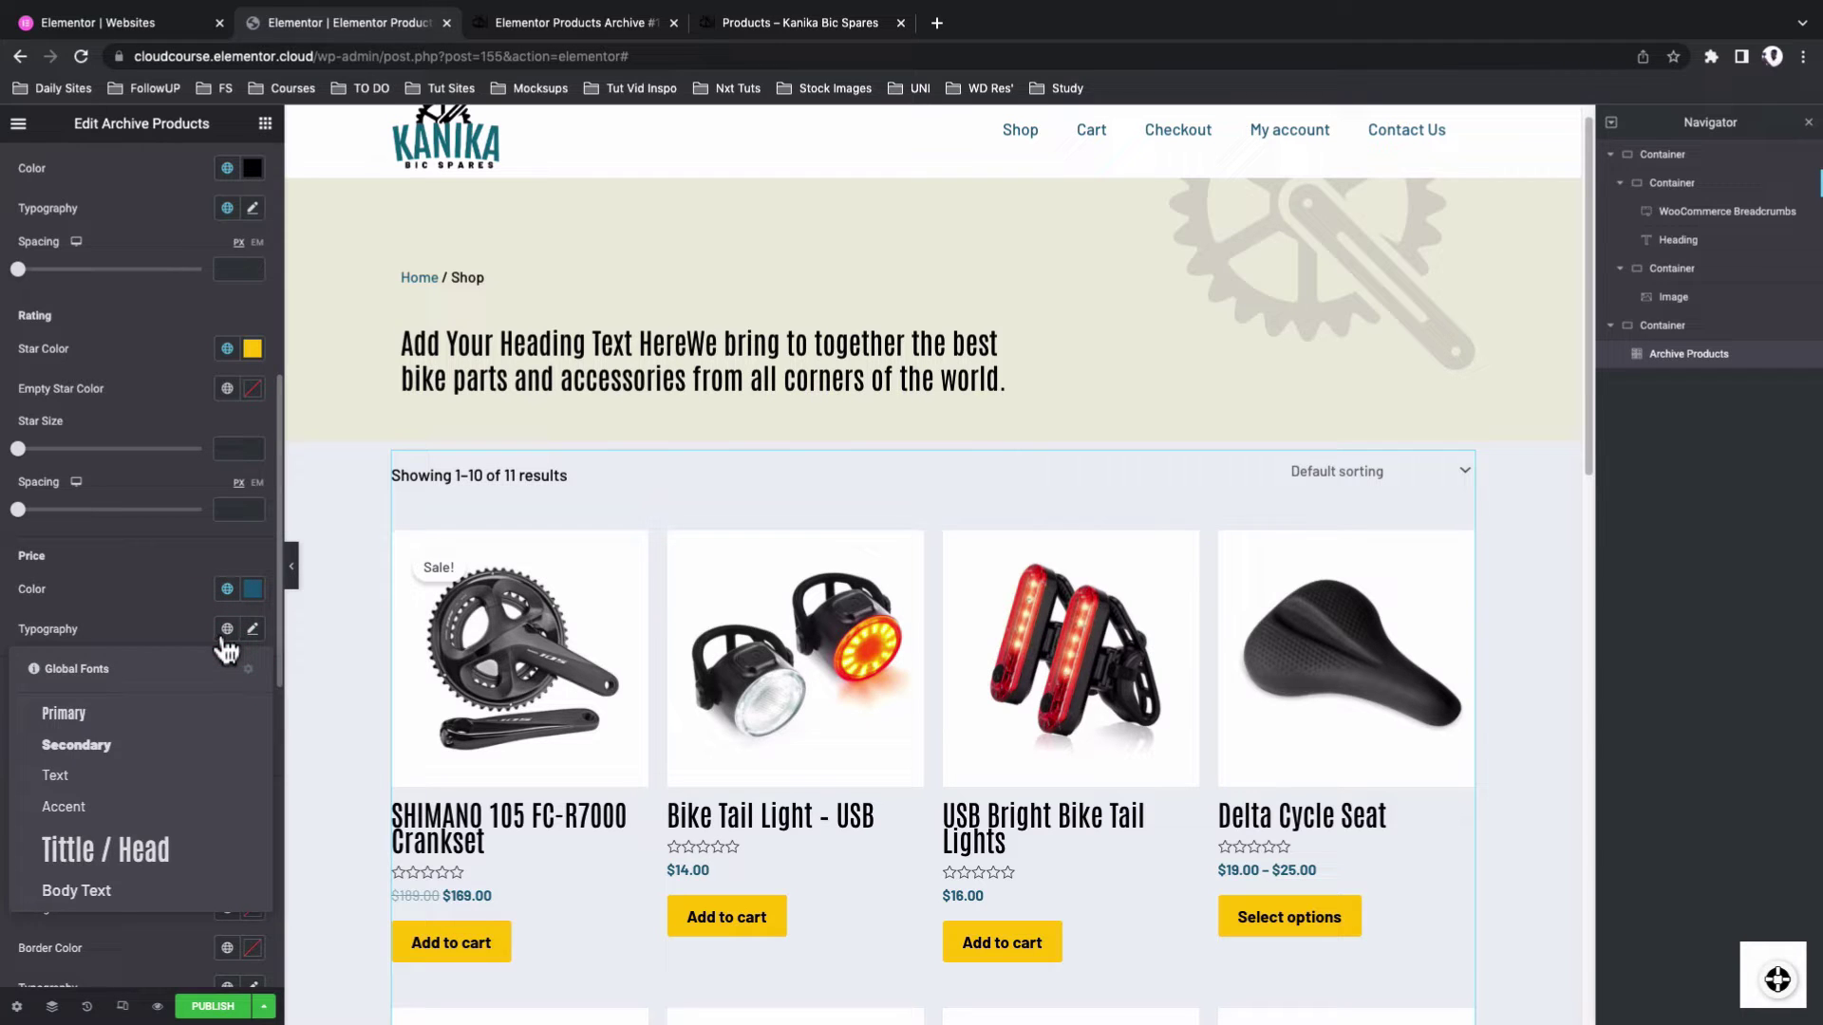
{"action": "left_click", "coordinate": [122, 854]}
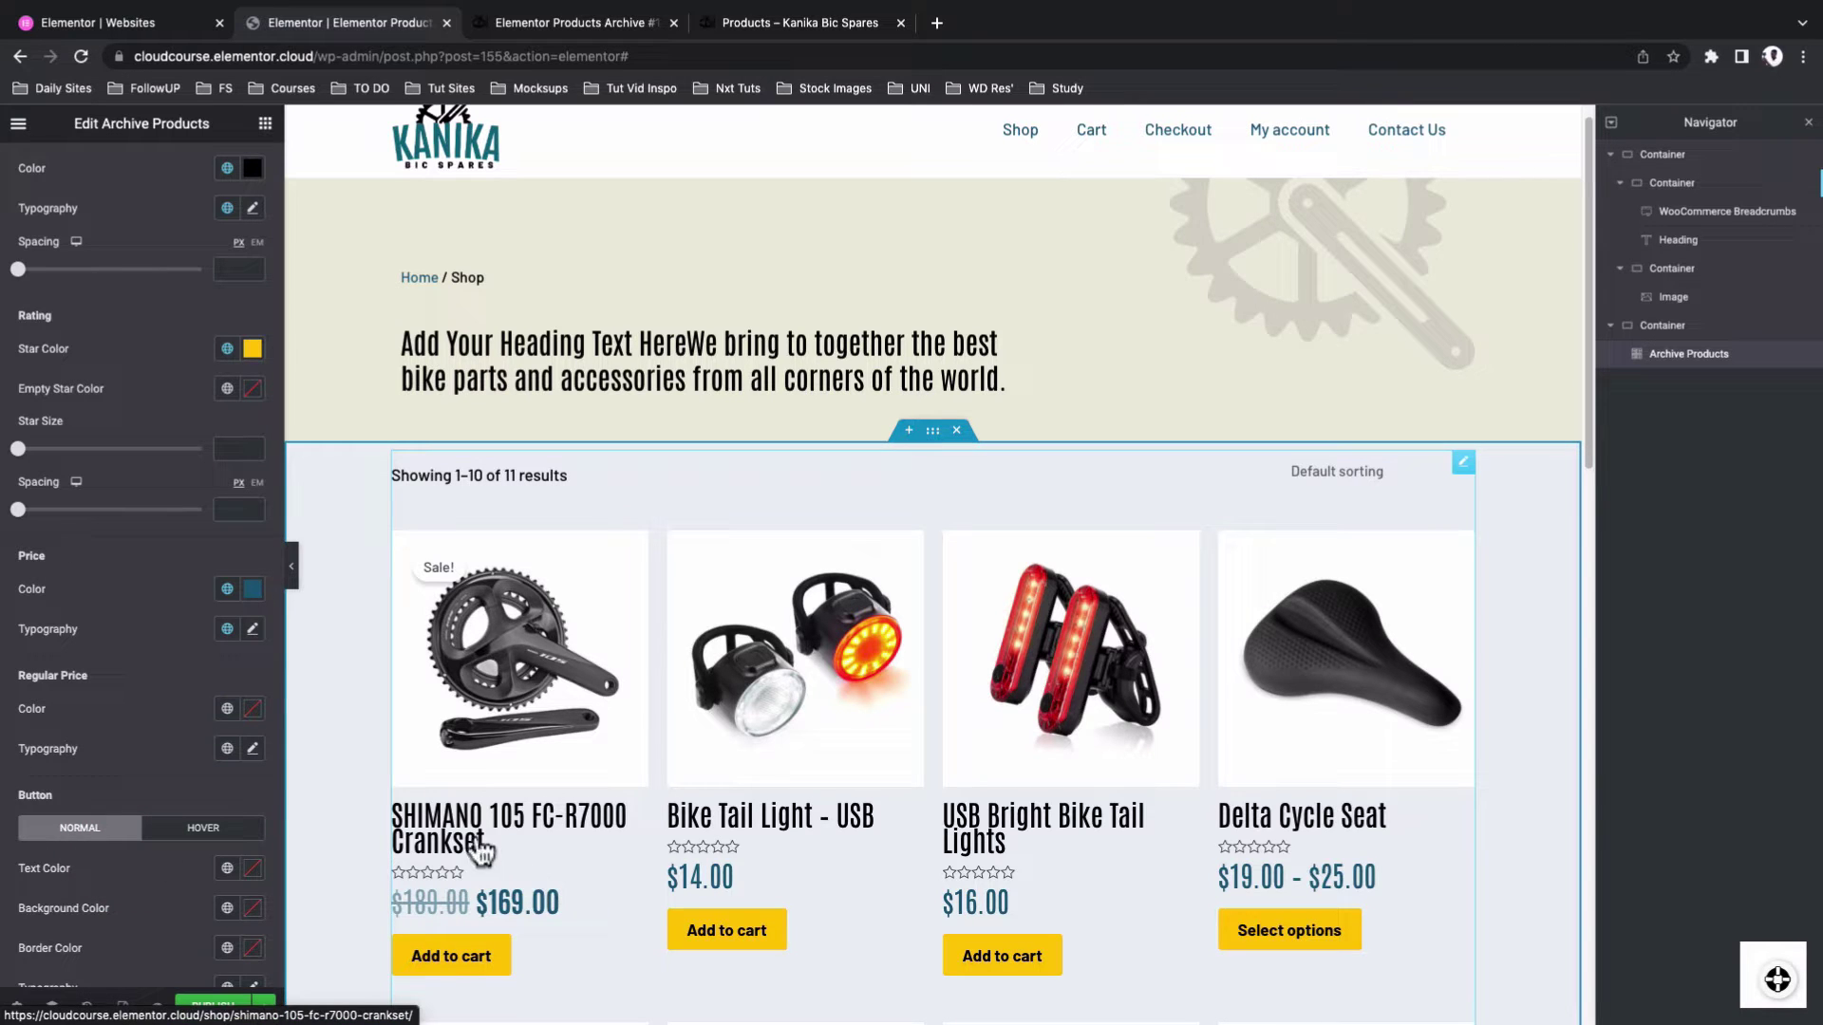
Style the regular prices with the global color Main and the global font Tittle / Head
{"action": "scroll", "coordinate": [112, 670], "scroll_direction": "down", "scroll_amount": 1}
{"action": "scroll", "coordinate": [112, 672], "scroll_direction": "down", "scroll_amount": 1}
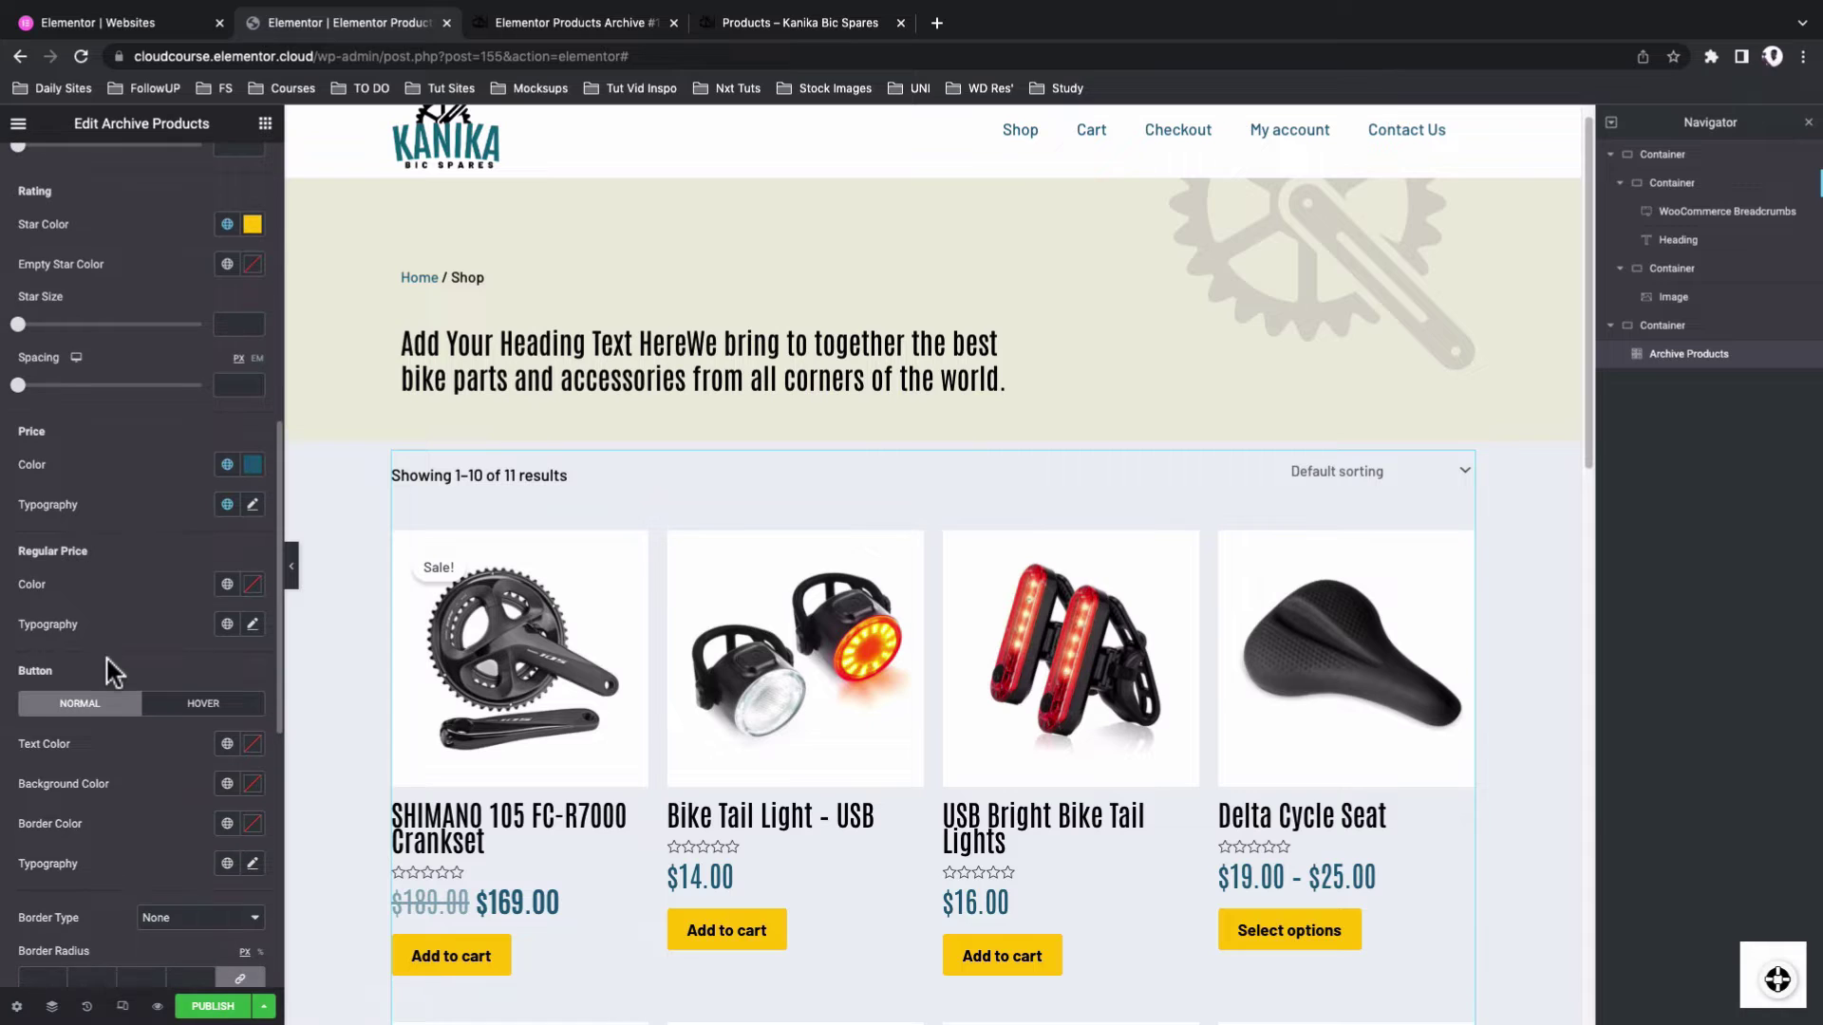
{"action": "scroll", "coordinate": [106, 665], "scroll_direction": "down", "scroll_amount": 2}
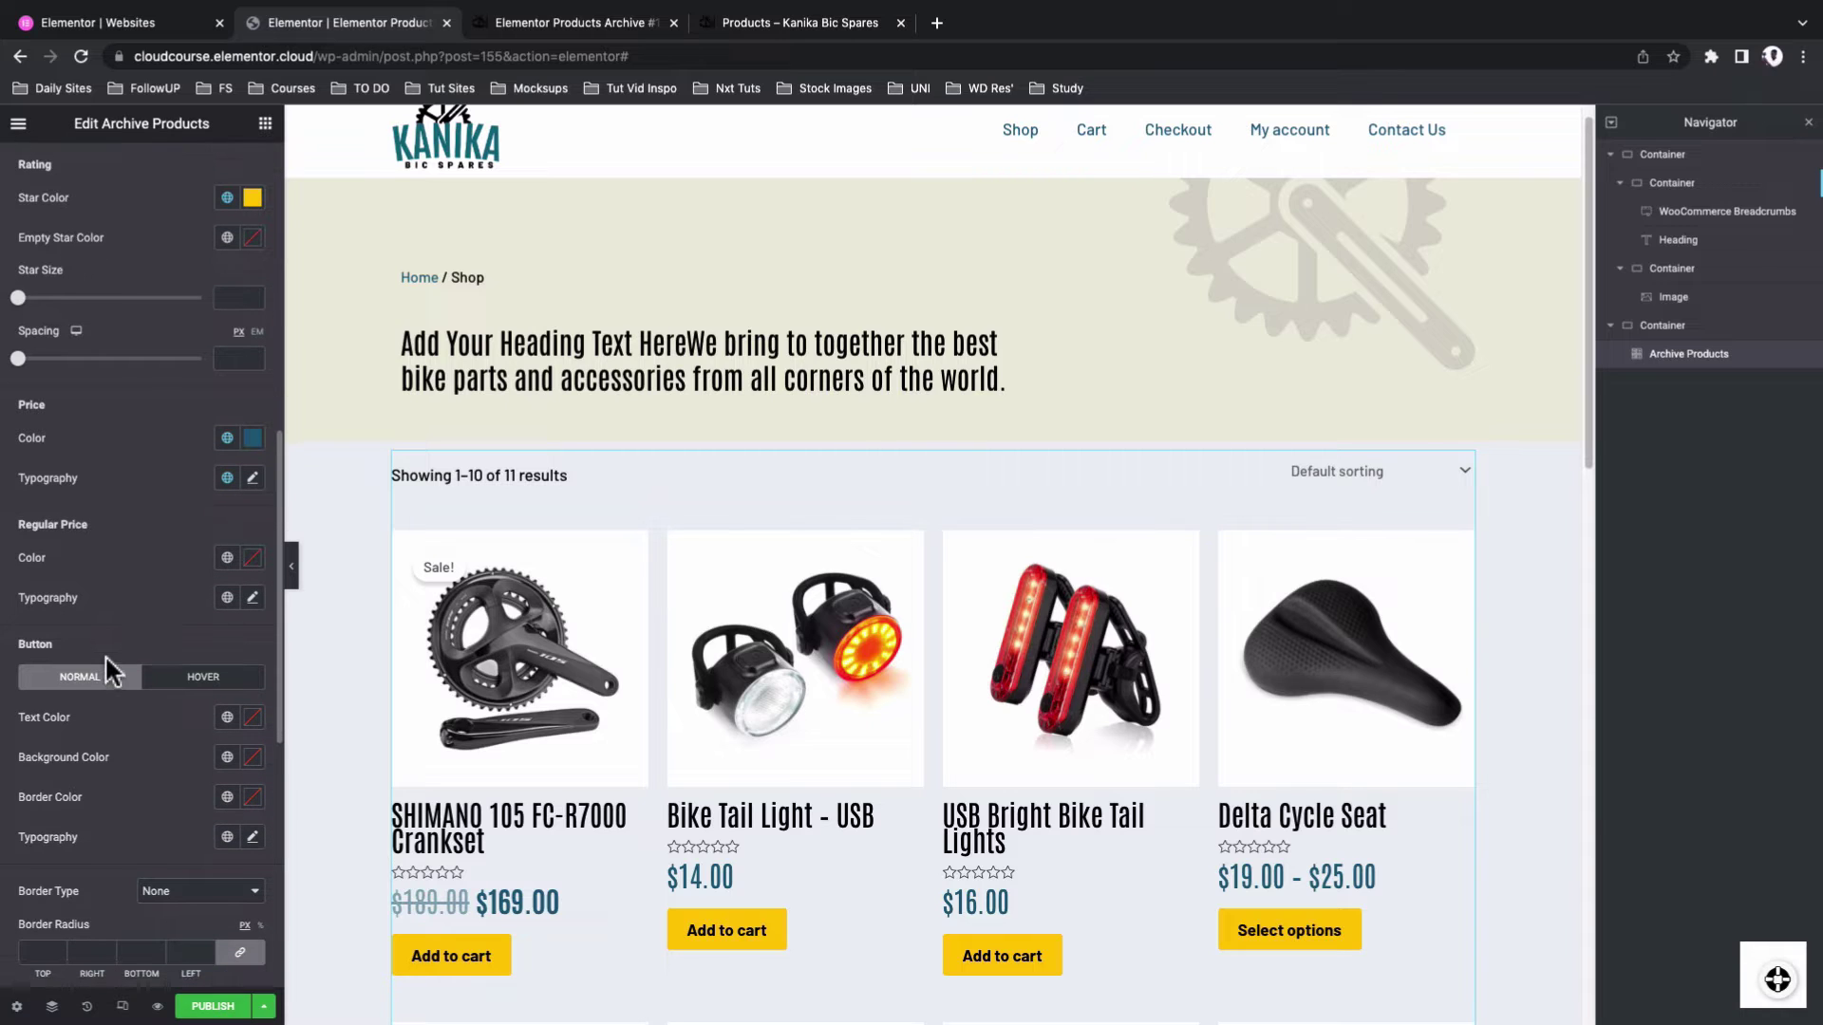
{"action": "left_click", "coordinate": [227, 560]}
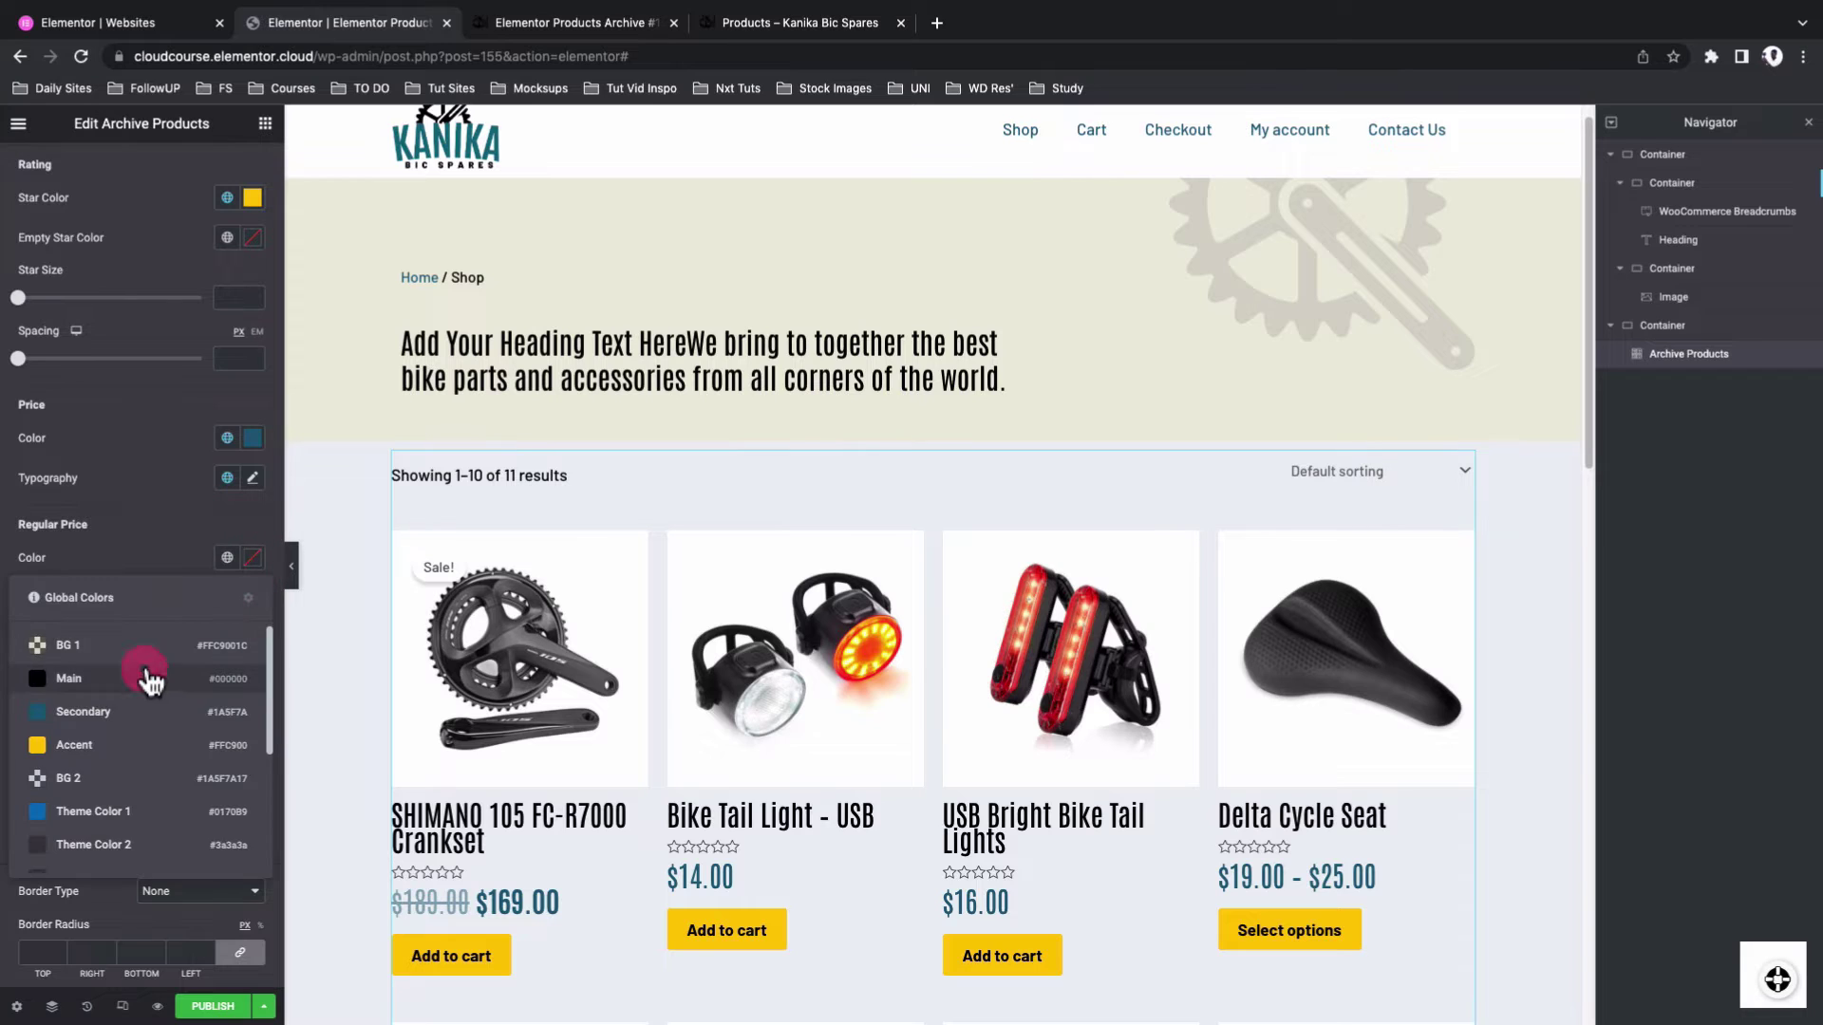
{"action": "left_click", "coordinate": [146, 680]}
{"action": "left_click", "coordinate": [227, 600]}
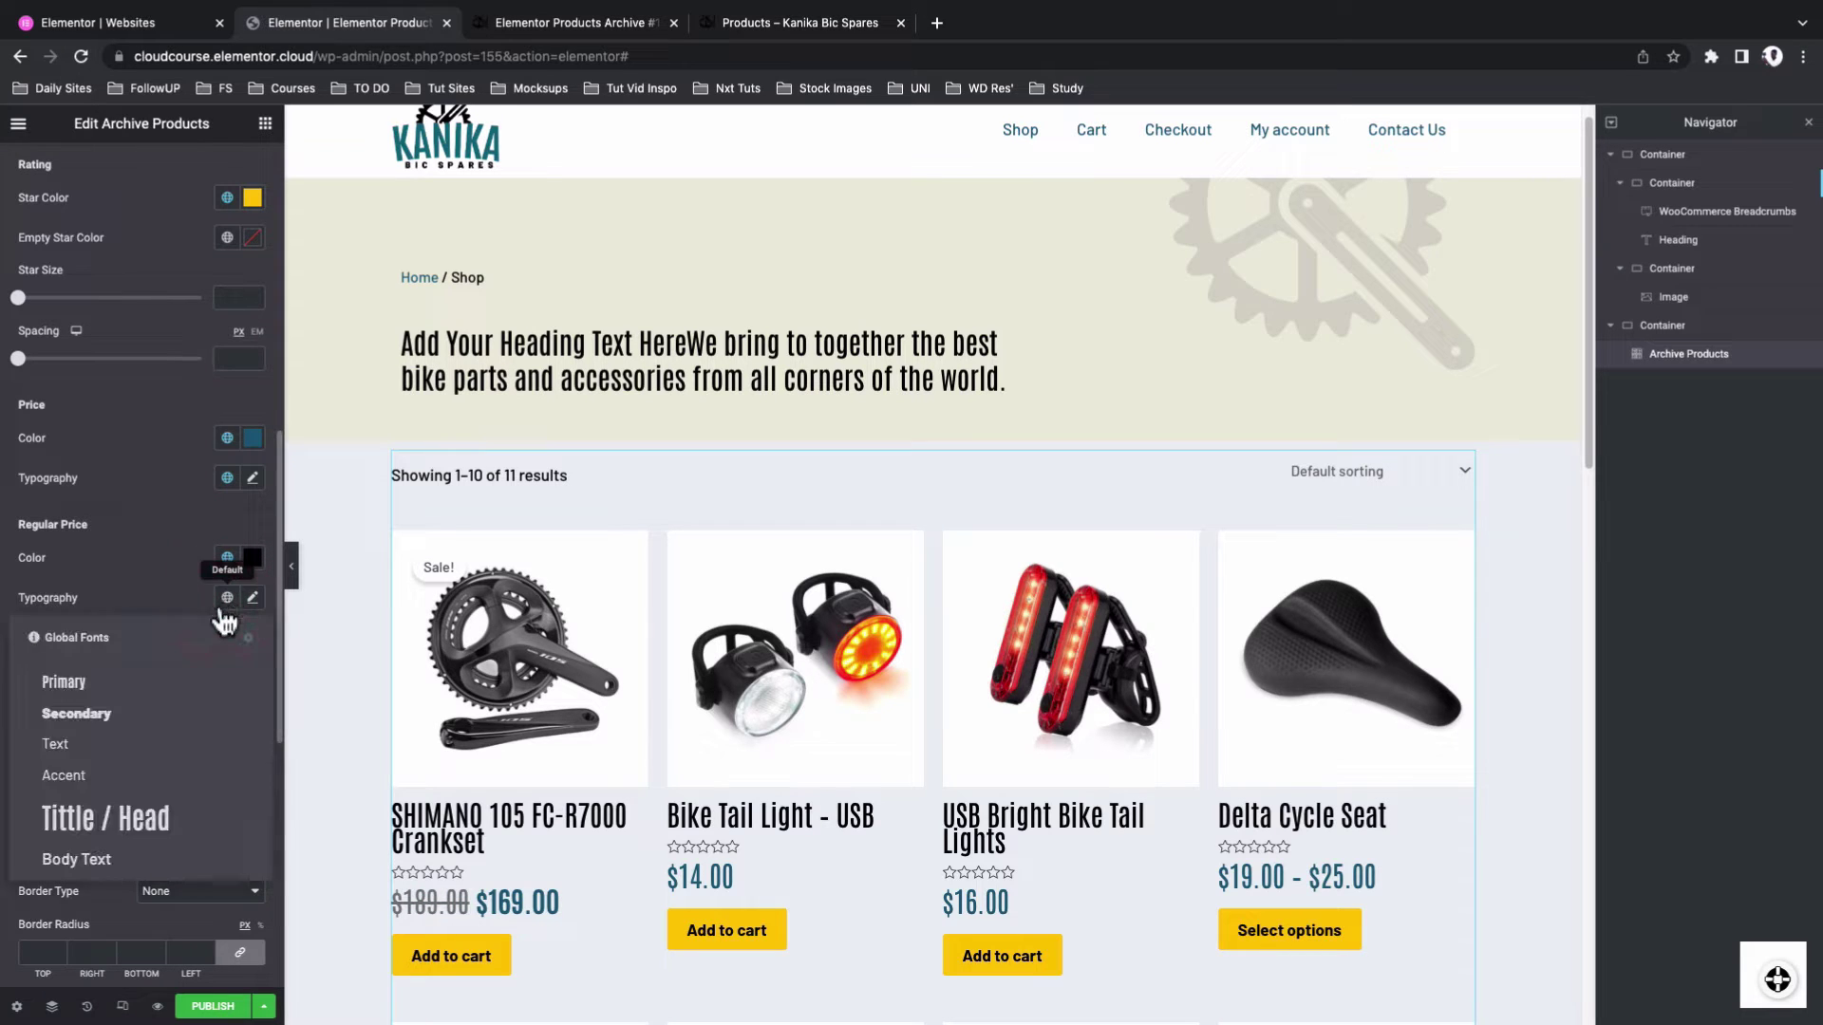
{"action": "left_click", "coordinate": [180, 829]}
Give the product boxes 10 px of padding on all sides and a white (#FFFFFF) background
{"action": "scroll", "coordinate": [56, 721], "scroll_direction": "down", "scroll_amount": 7}
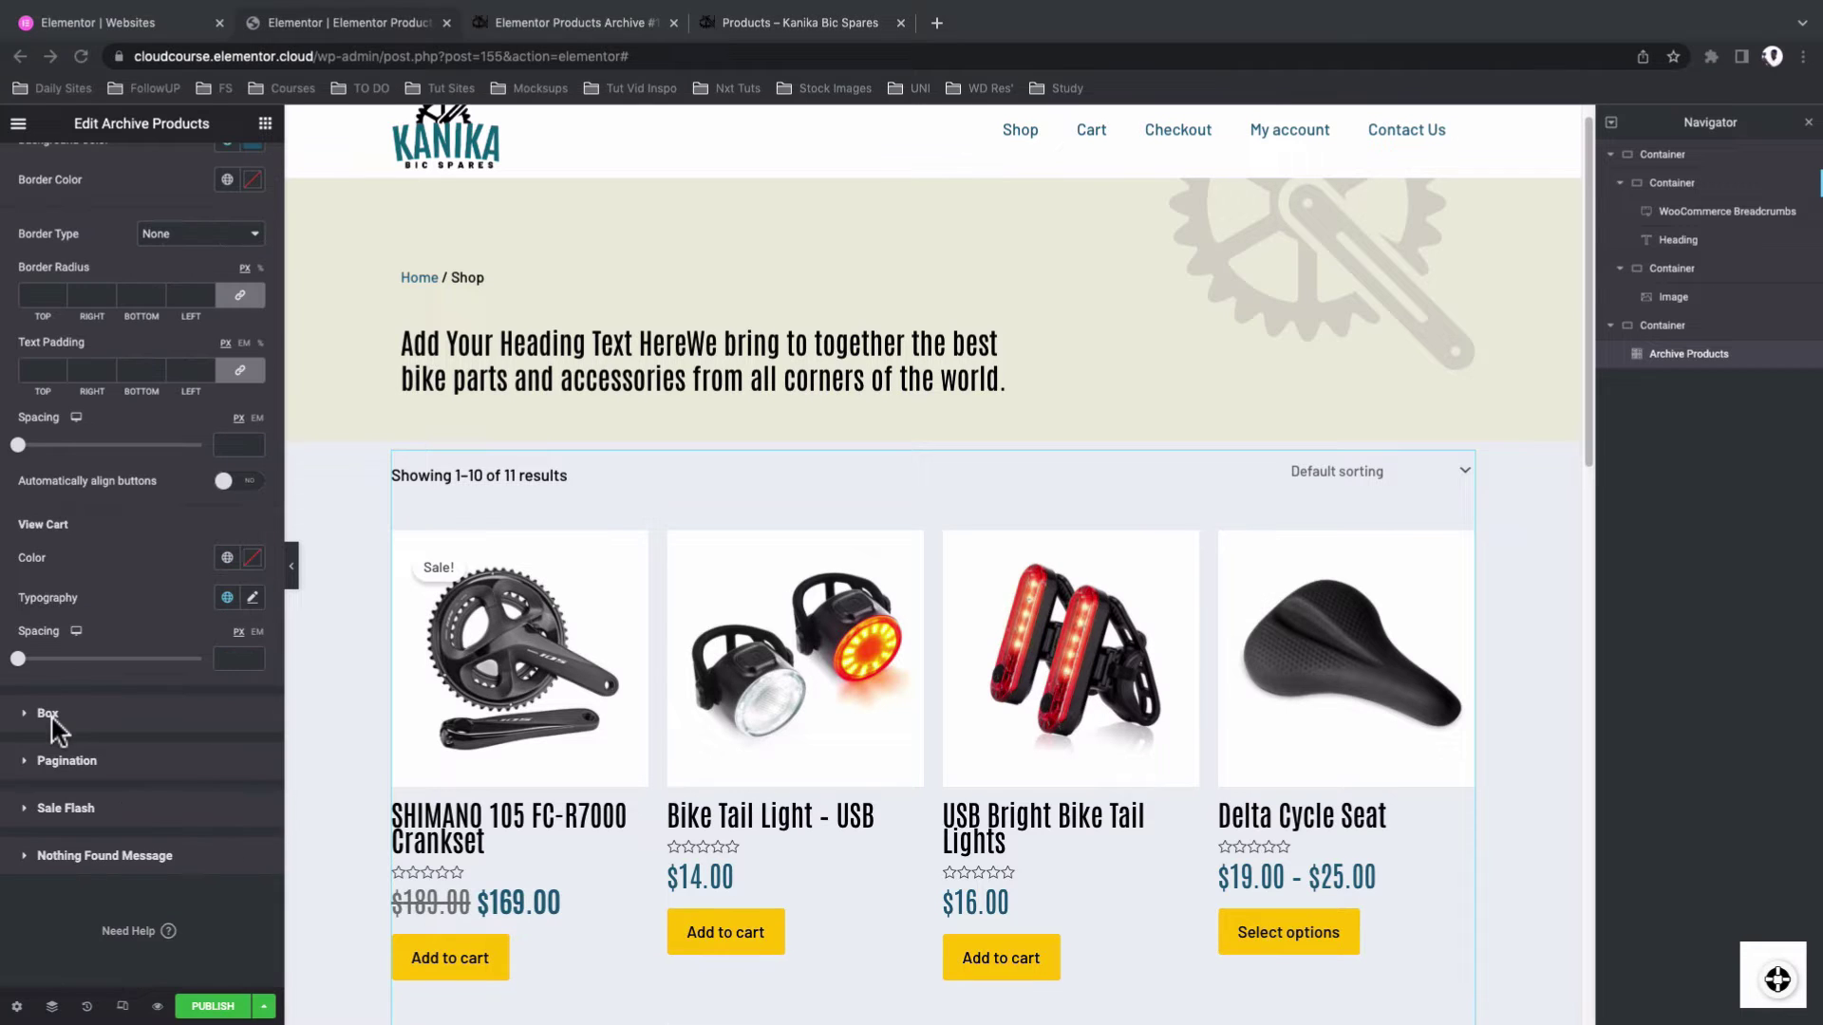
{"action": "left_click", "coordinate": [52, 717]}
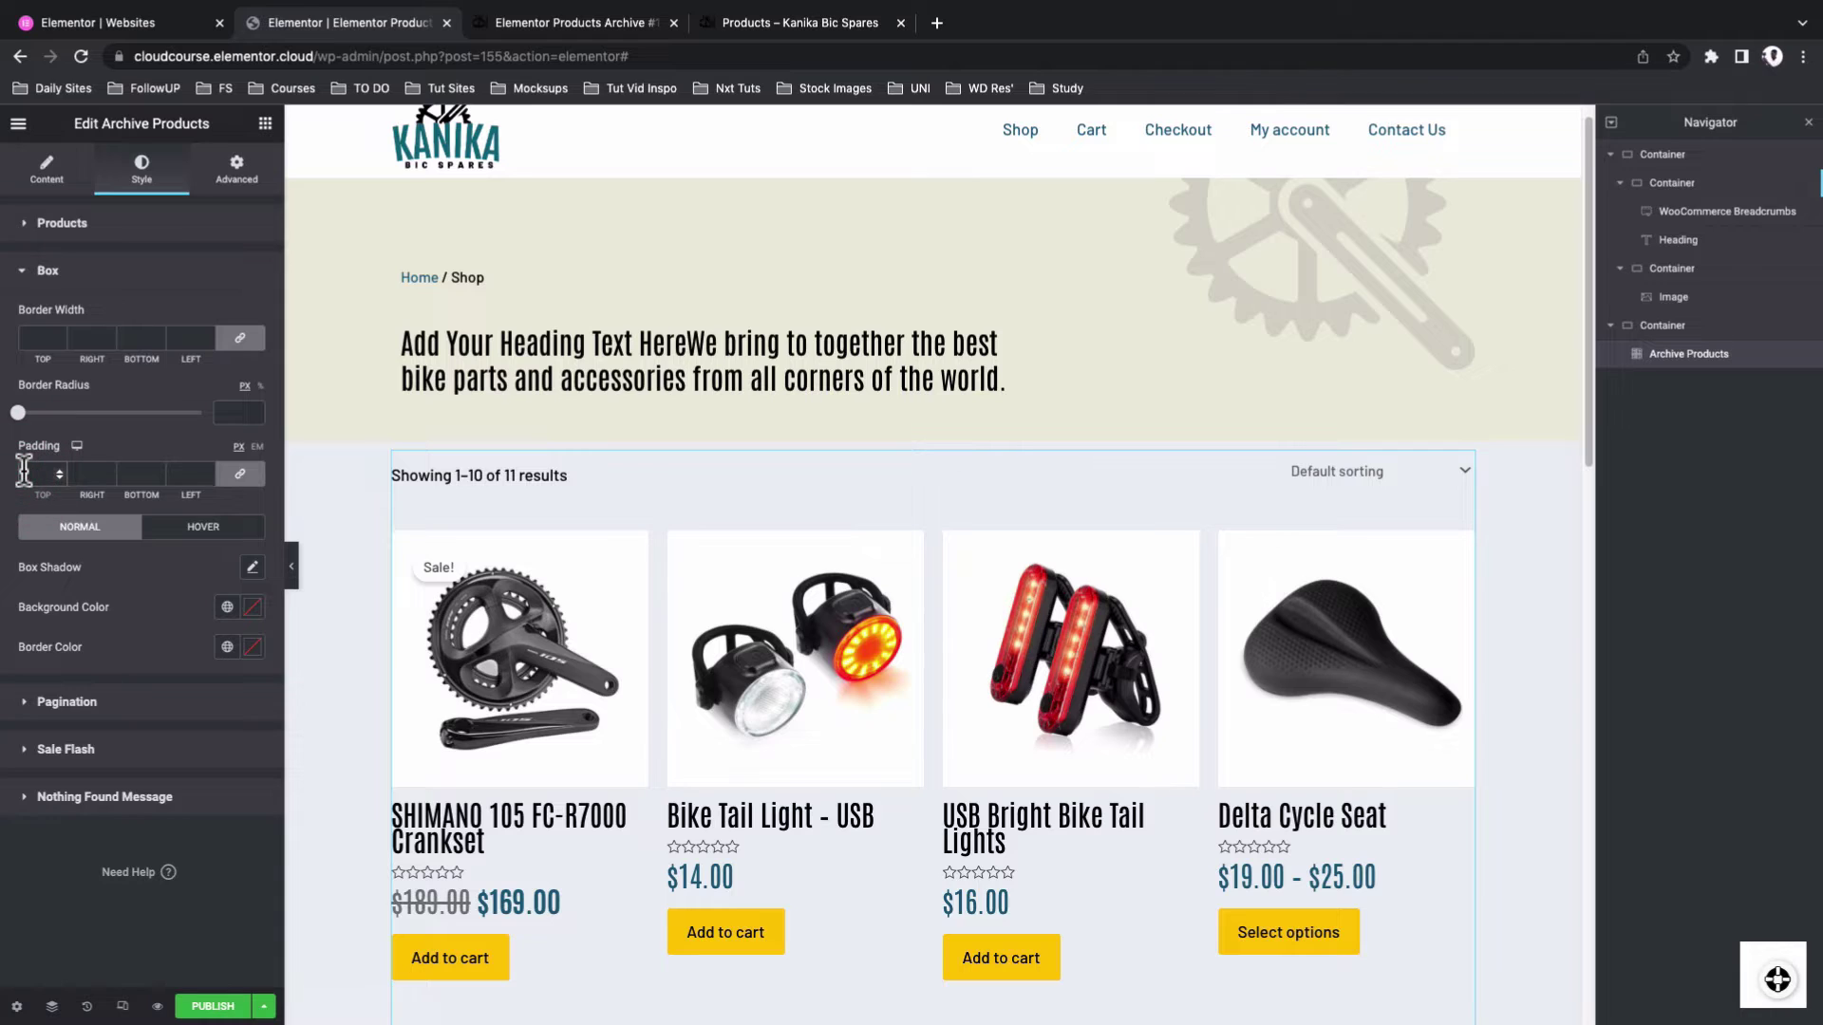
{"action": "type", "text": "10"}
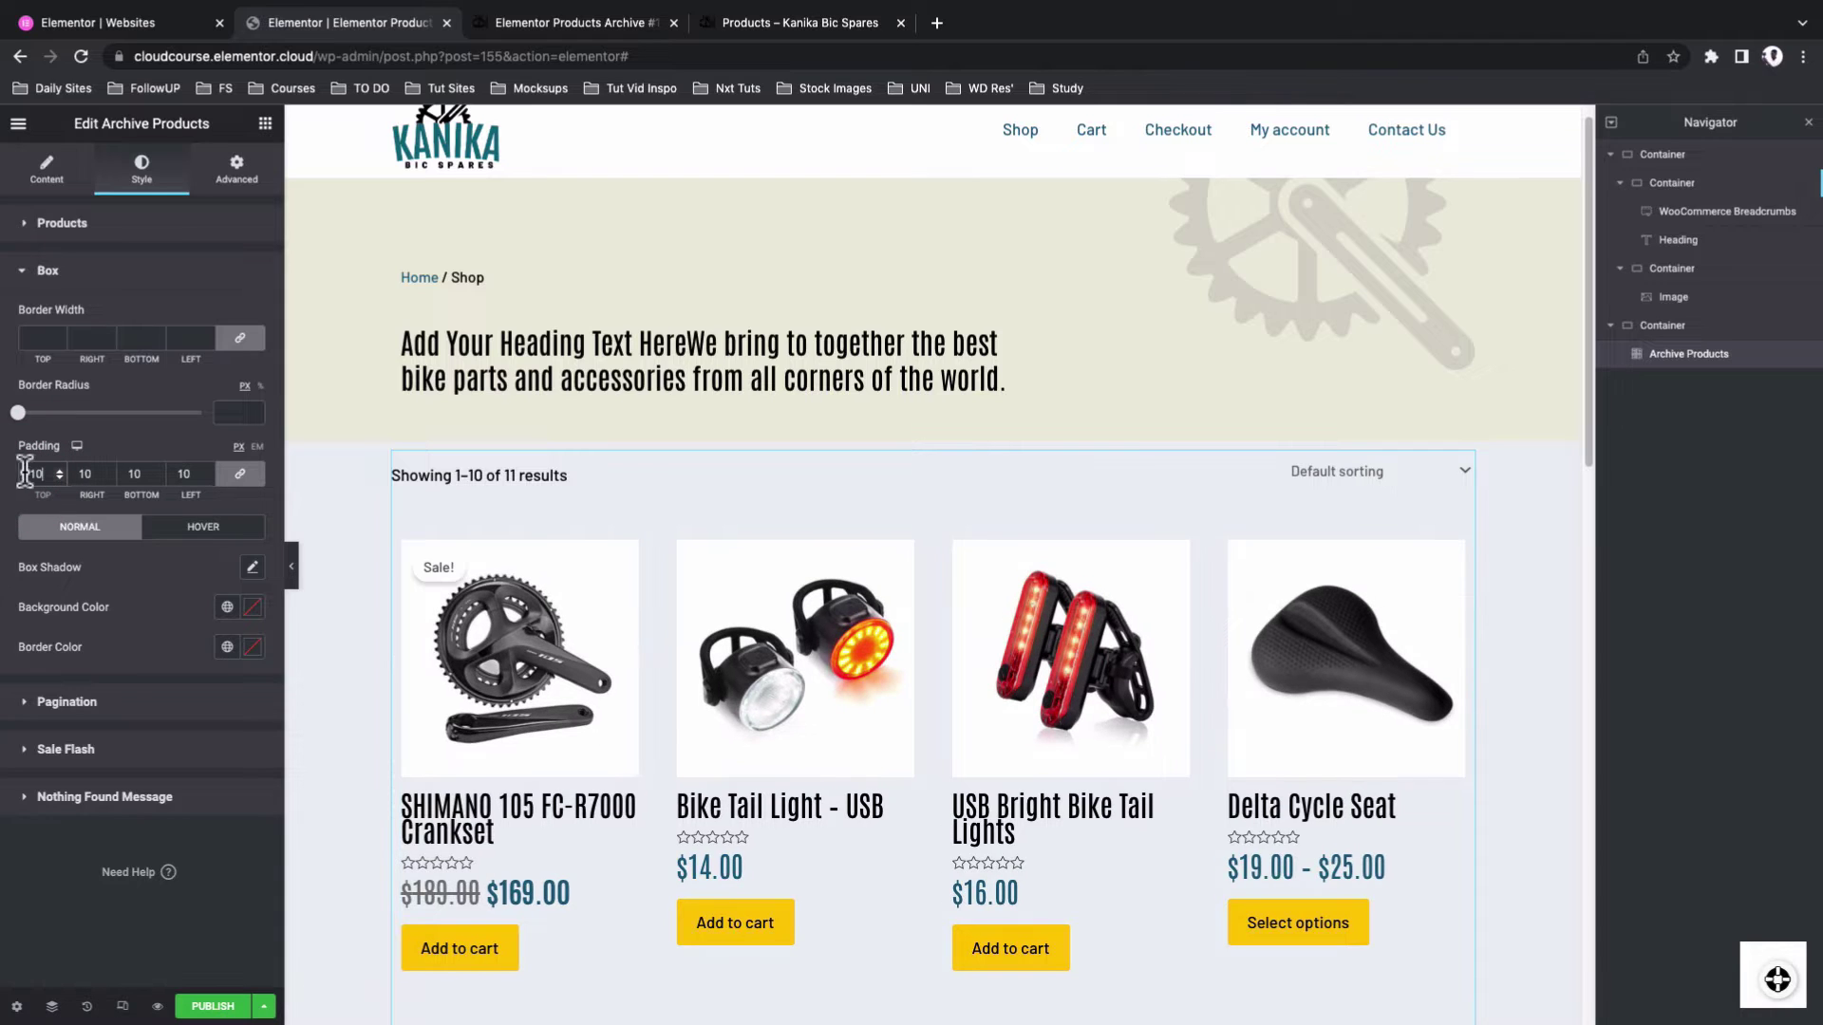
{"action": "left_click", "coordinate": [255, 619]}
{"action": "left_click", "coordinate": [36, 678]}
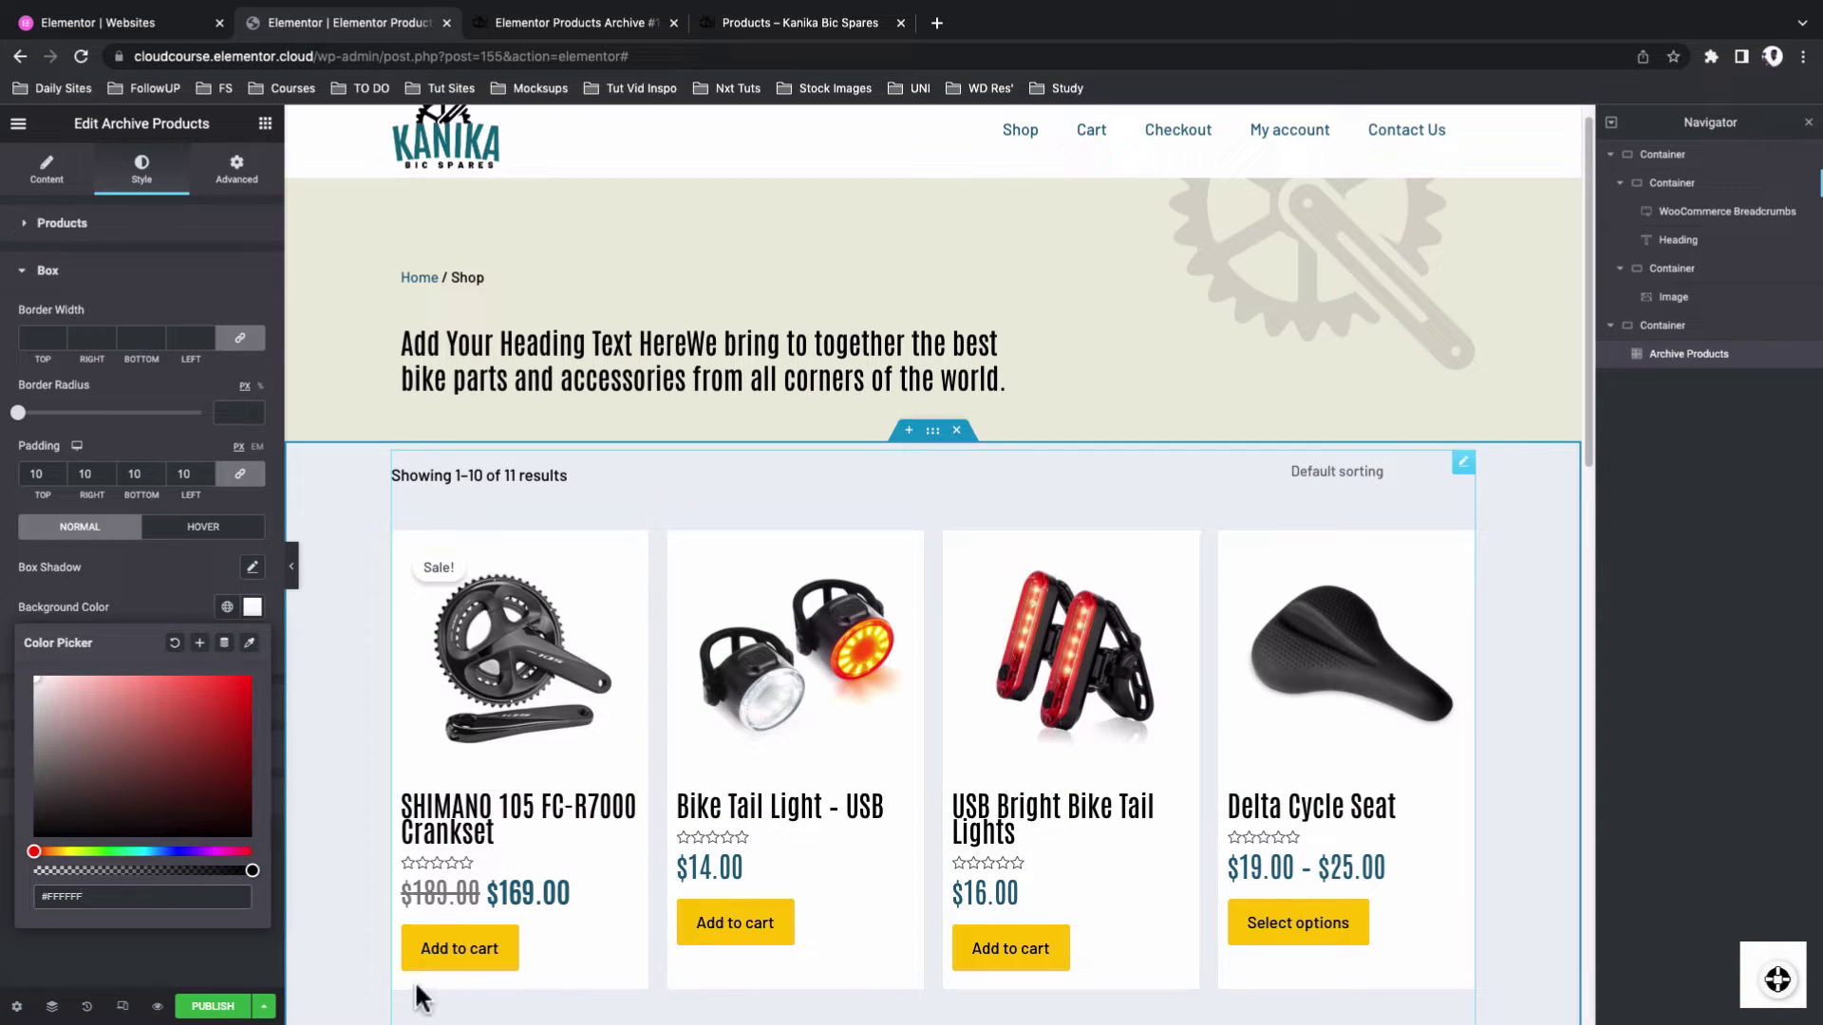
{"action": "left_click", "coordinate": [503, 801]}
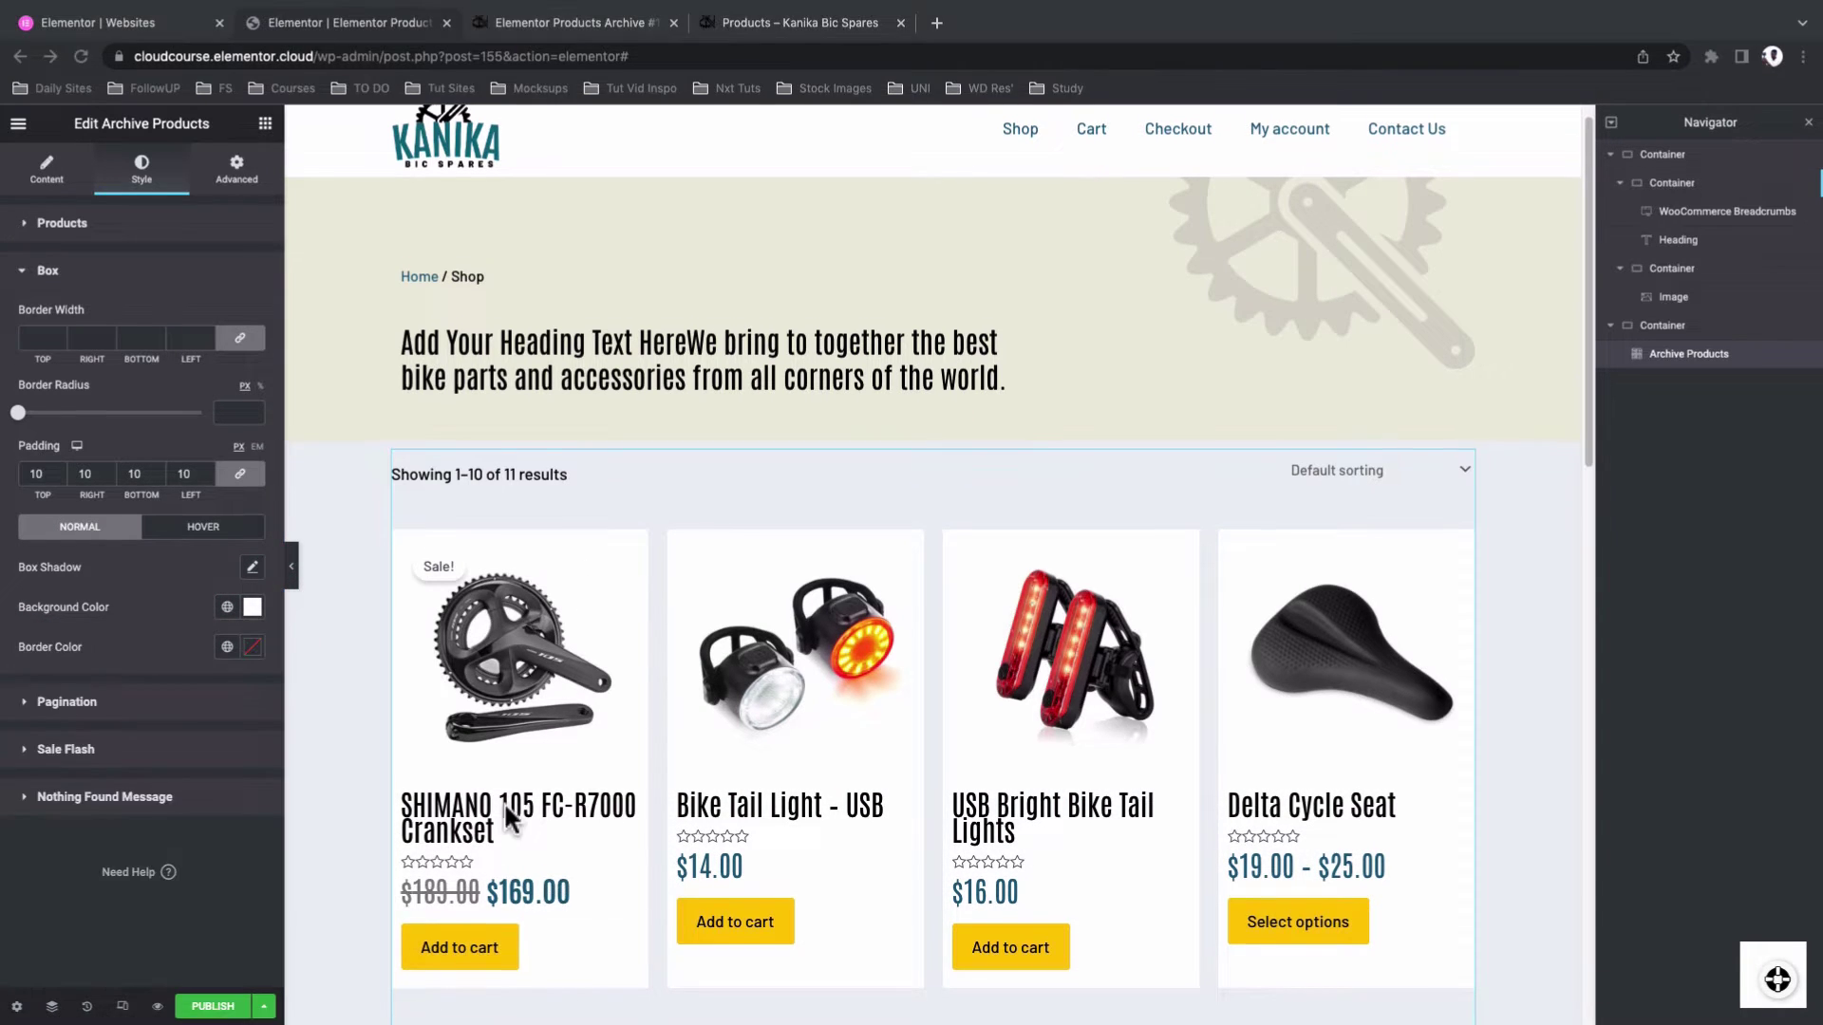
Apply the global font Body Text to the pagination of the product archive
{"action": "scroll", "coordinate": [503, 801], "scroll_direction": "down", "scroll_amount": 15}
{"action": "scroll", "coordinate": [503, 801], "scroll_direction": "up", "scroll_amount": 5}
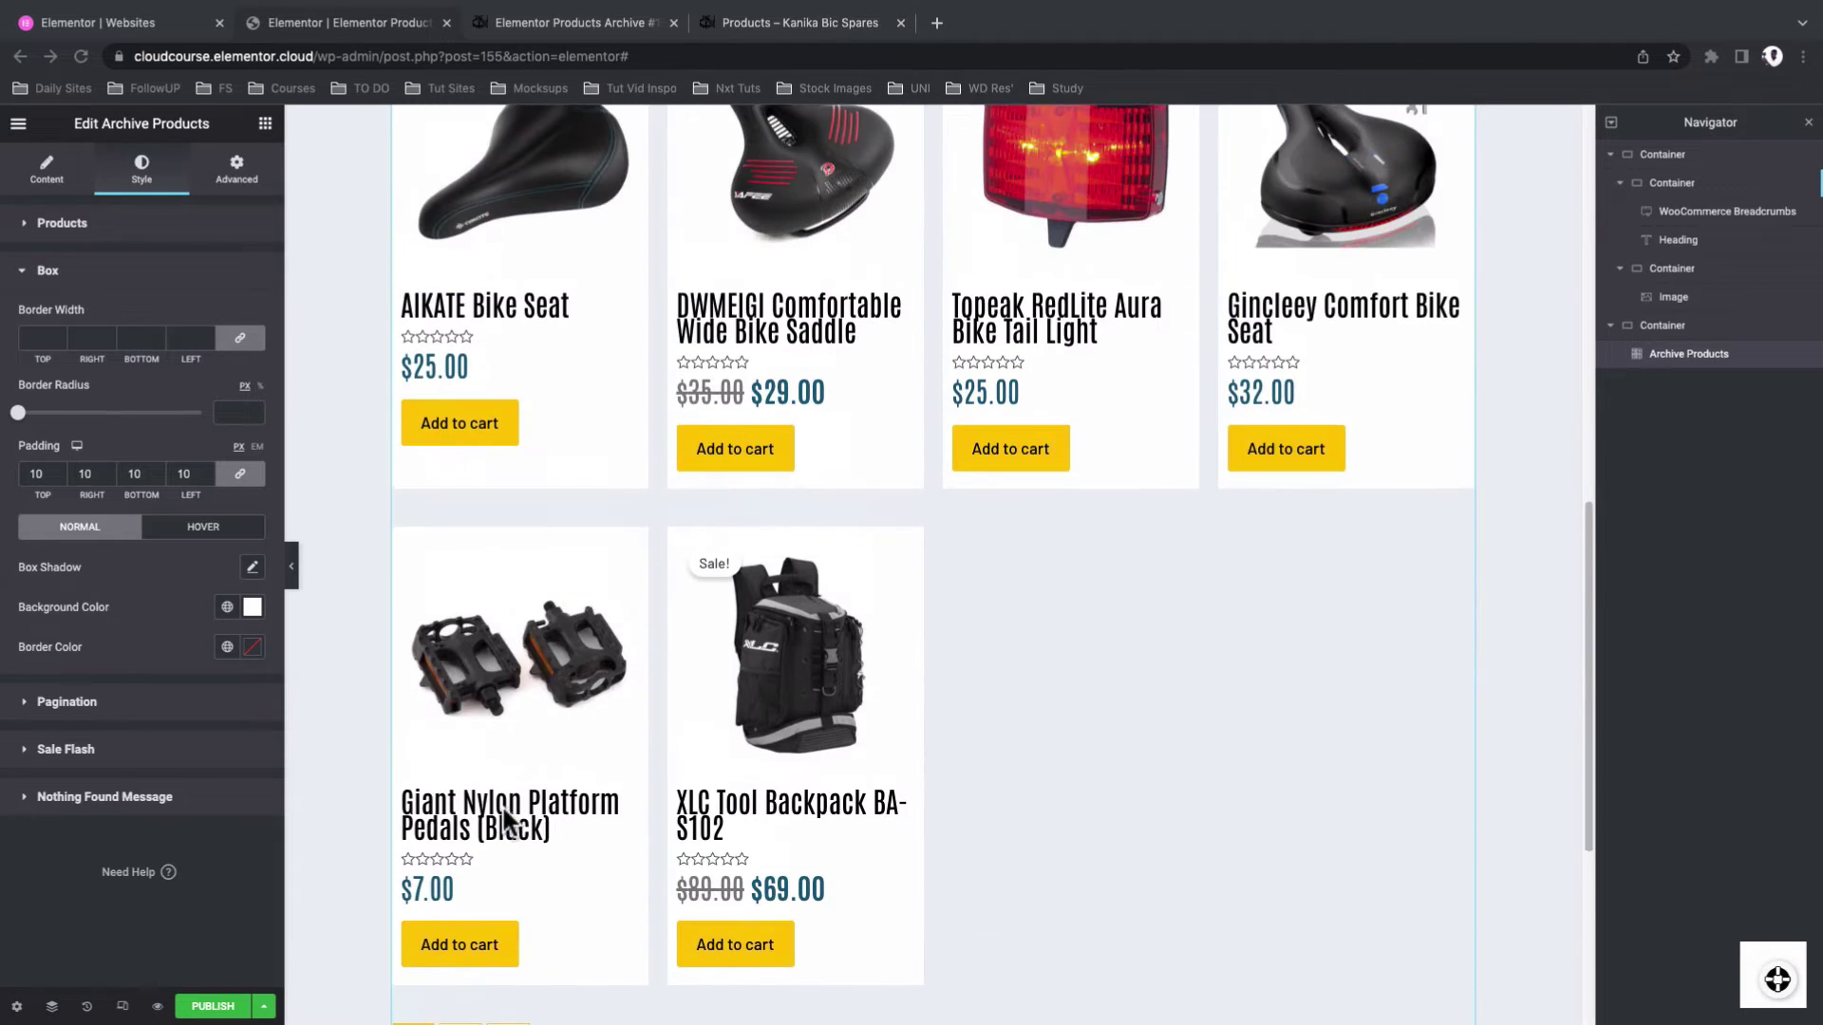
{"action": "scroll", "coordinate": [505, 816], "scroll_direction": "up", "scroll_amount": 1}
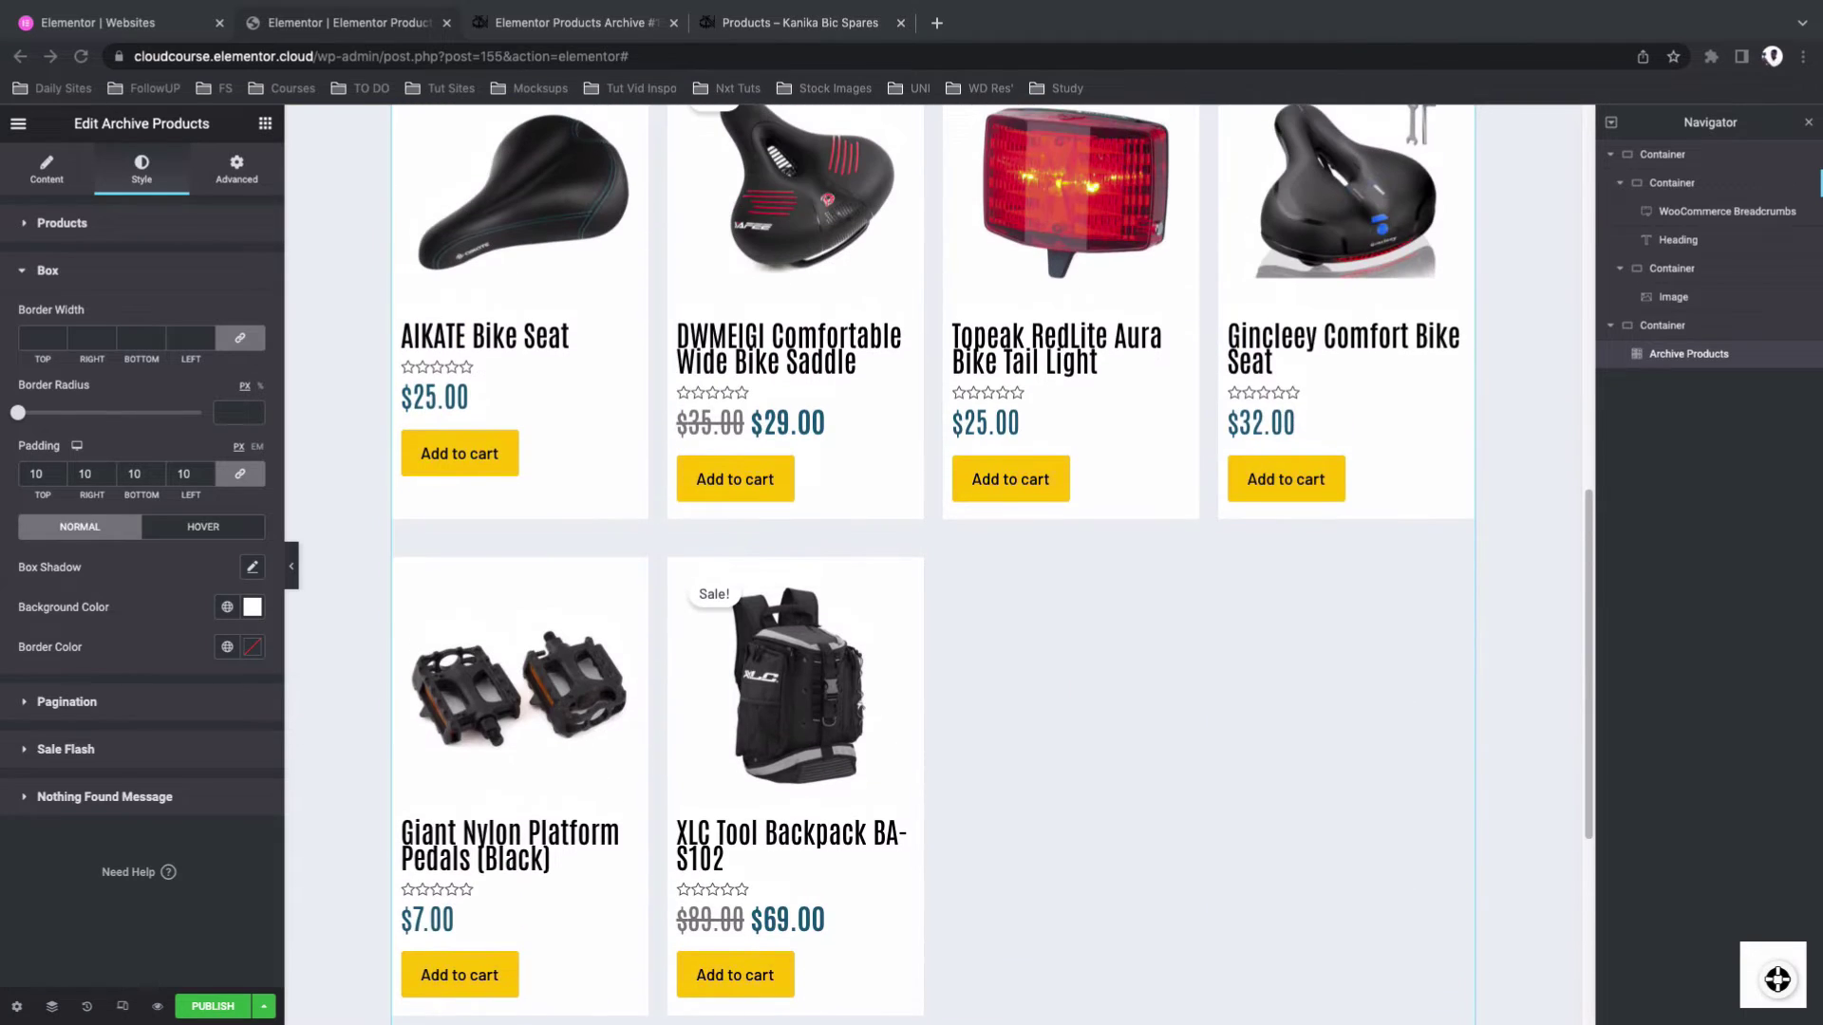
{"action": "left_click", "coordinate": [43, 701]}
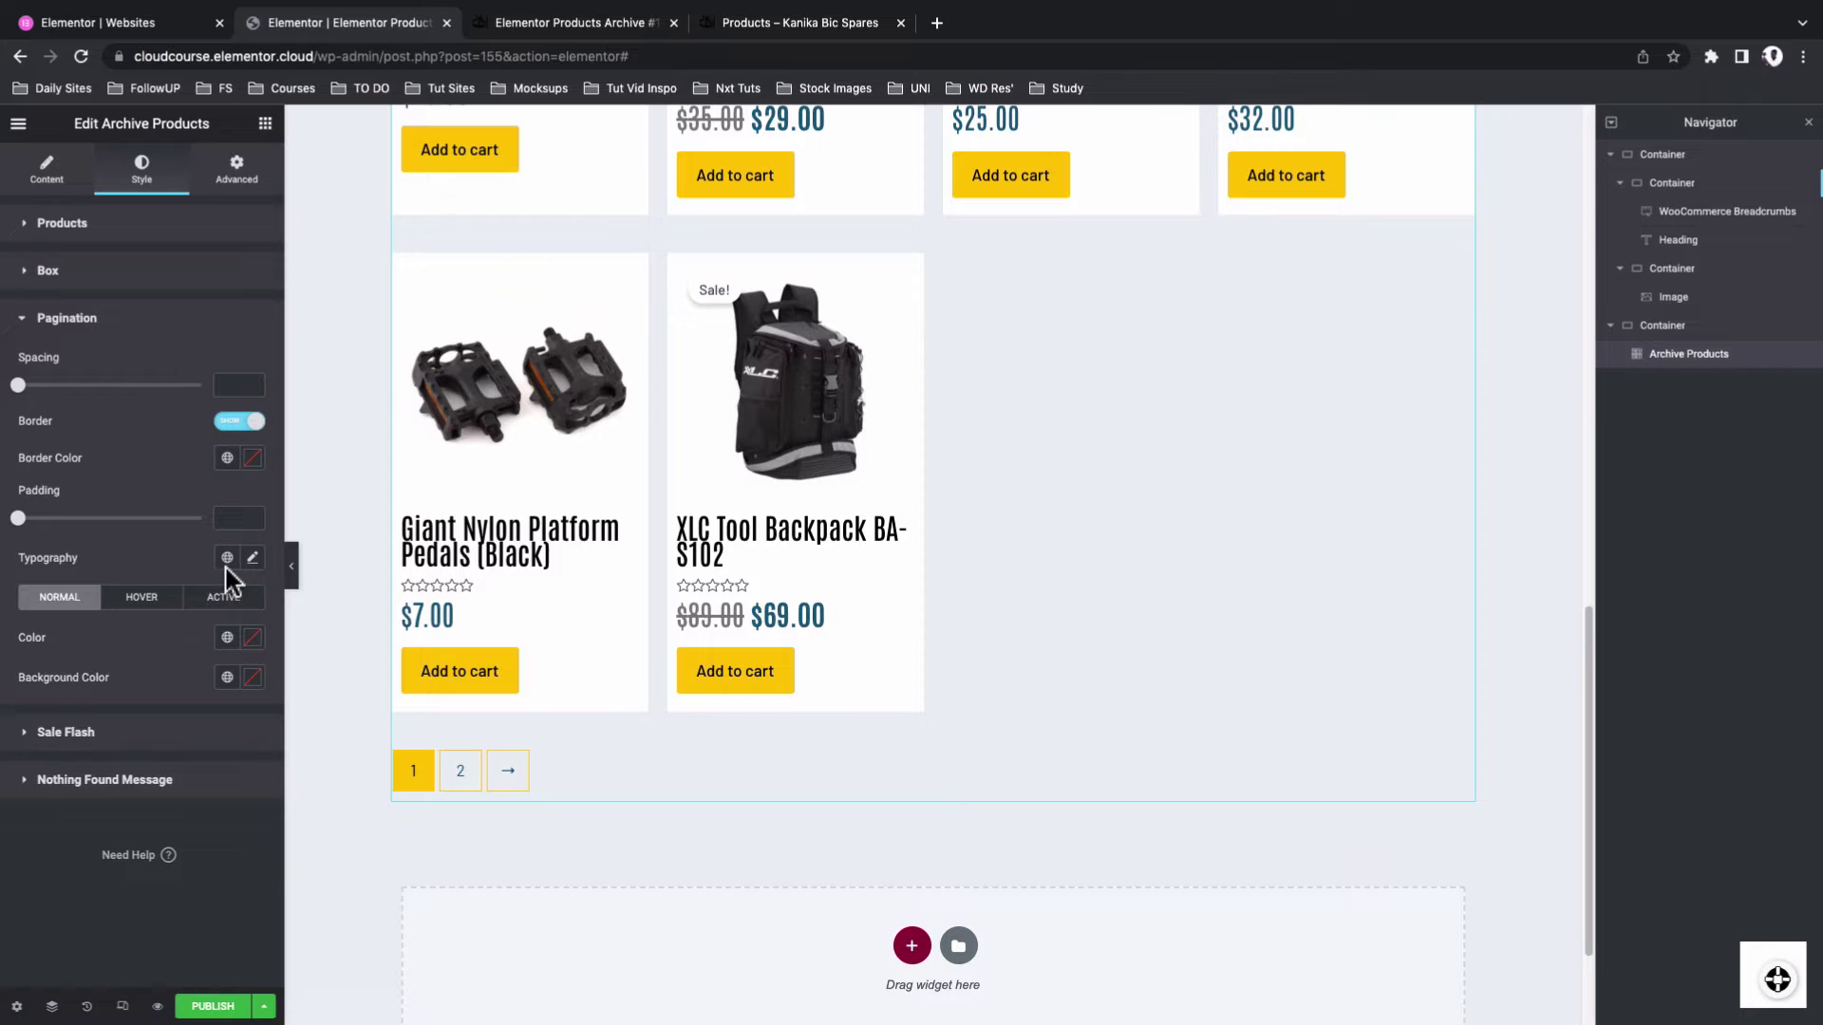
{"action": "left_click", "coordinate": [226, 561]}
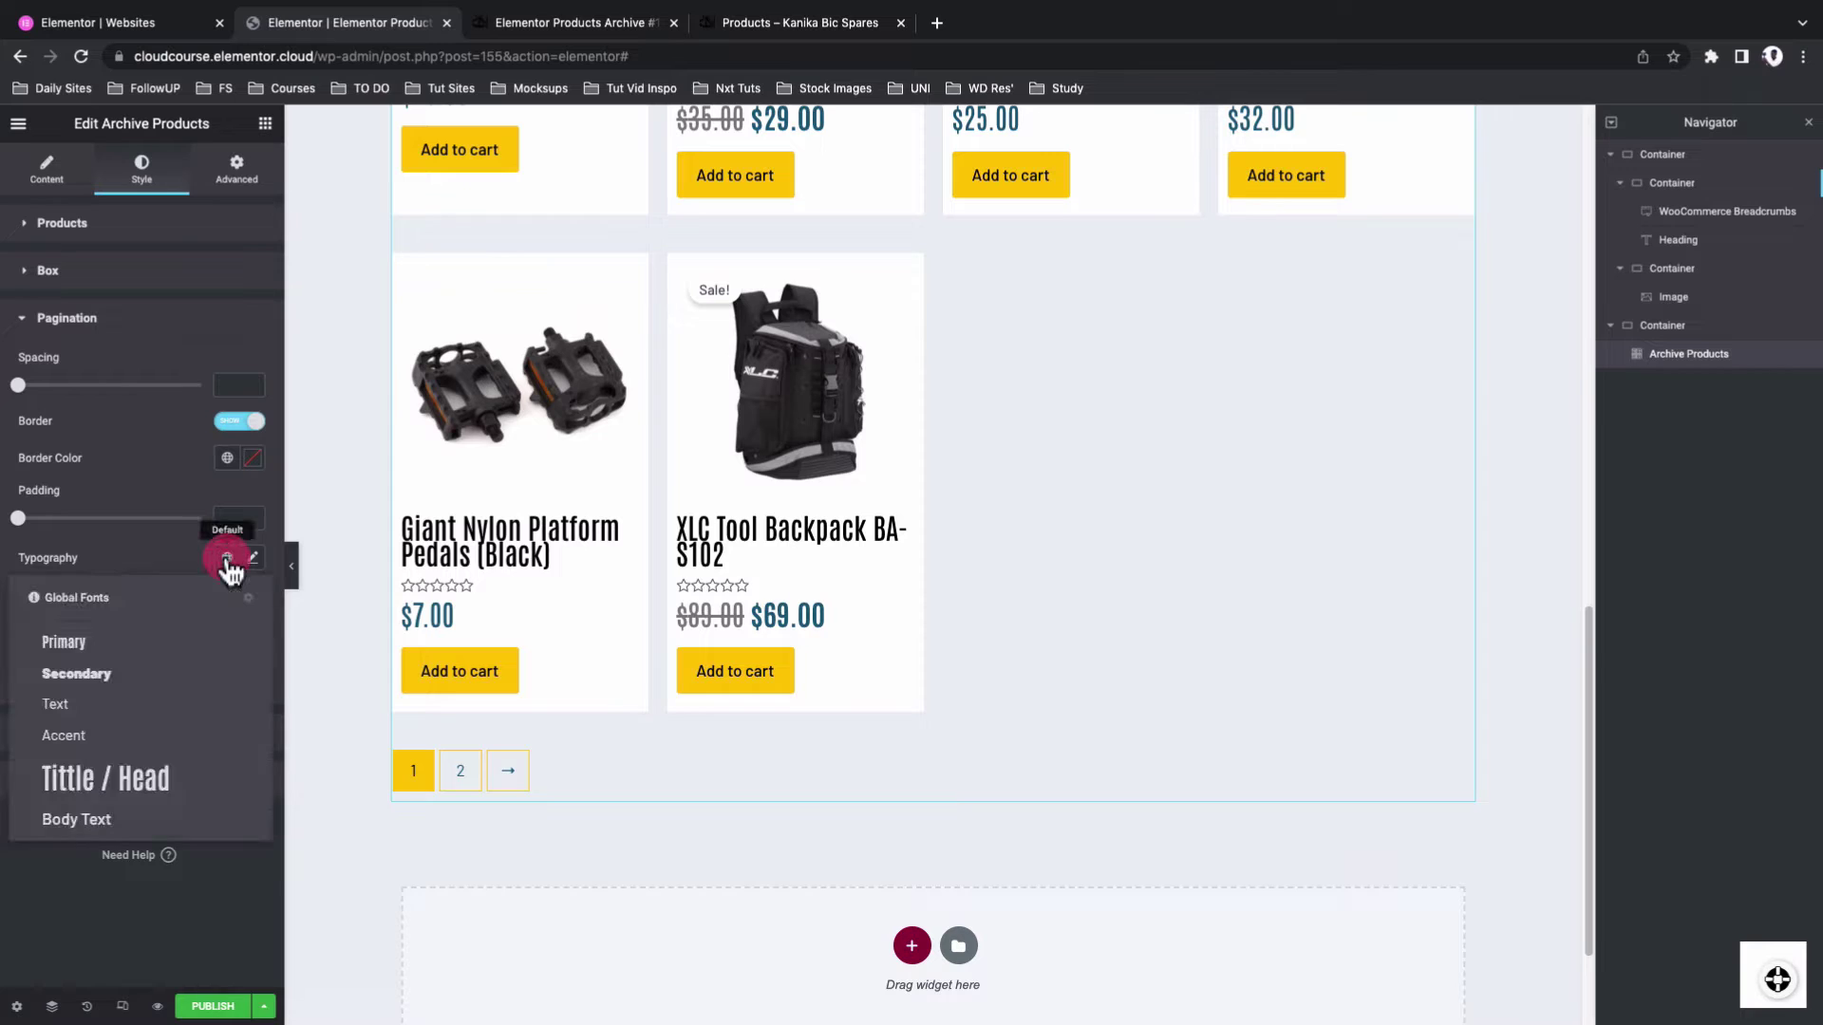
{"action": "left_click", "coordinate": [140, 823]}
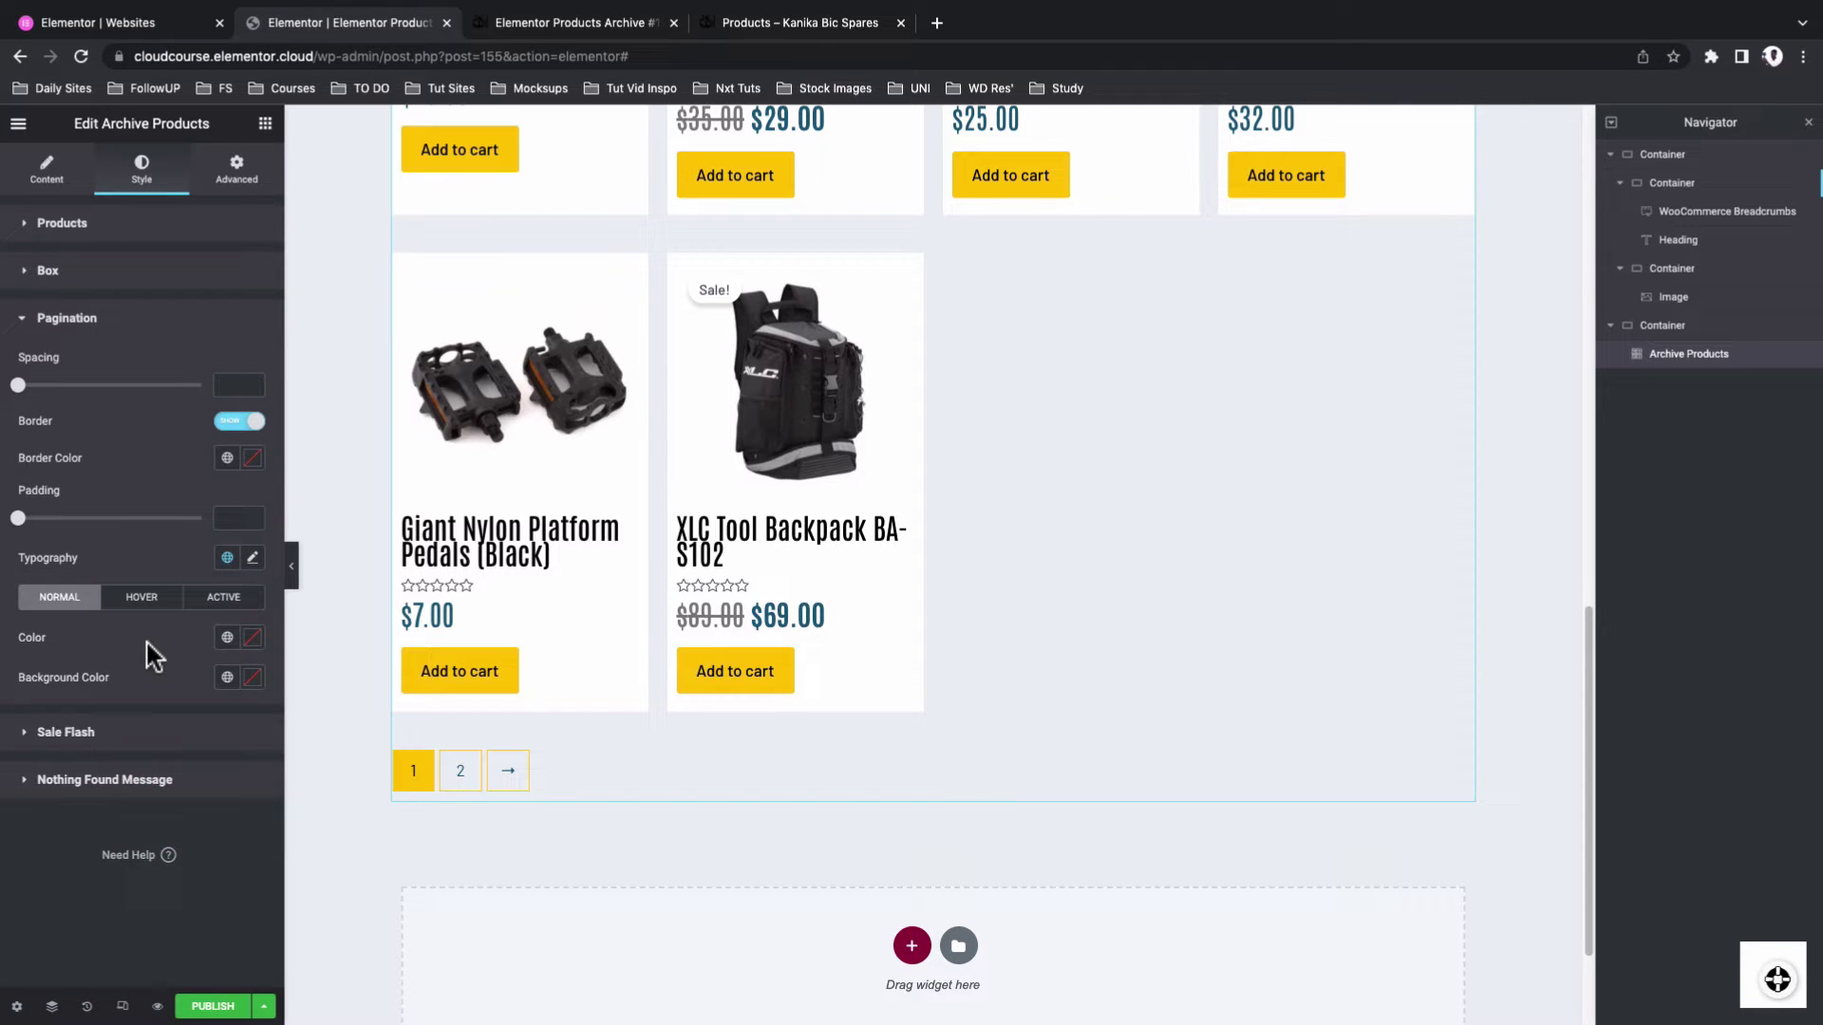
Set the pagination's normal state to the global color Main for the text and a white background
{"action": "left_click", "coordinate": [225, 641]}
{"action": "left_click", "coordinate": [121, 764]}
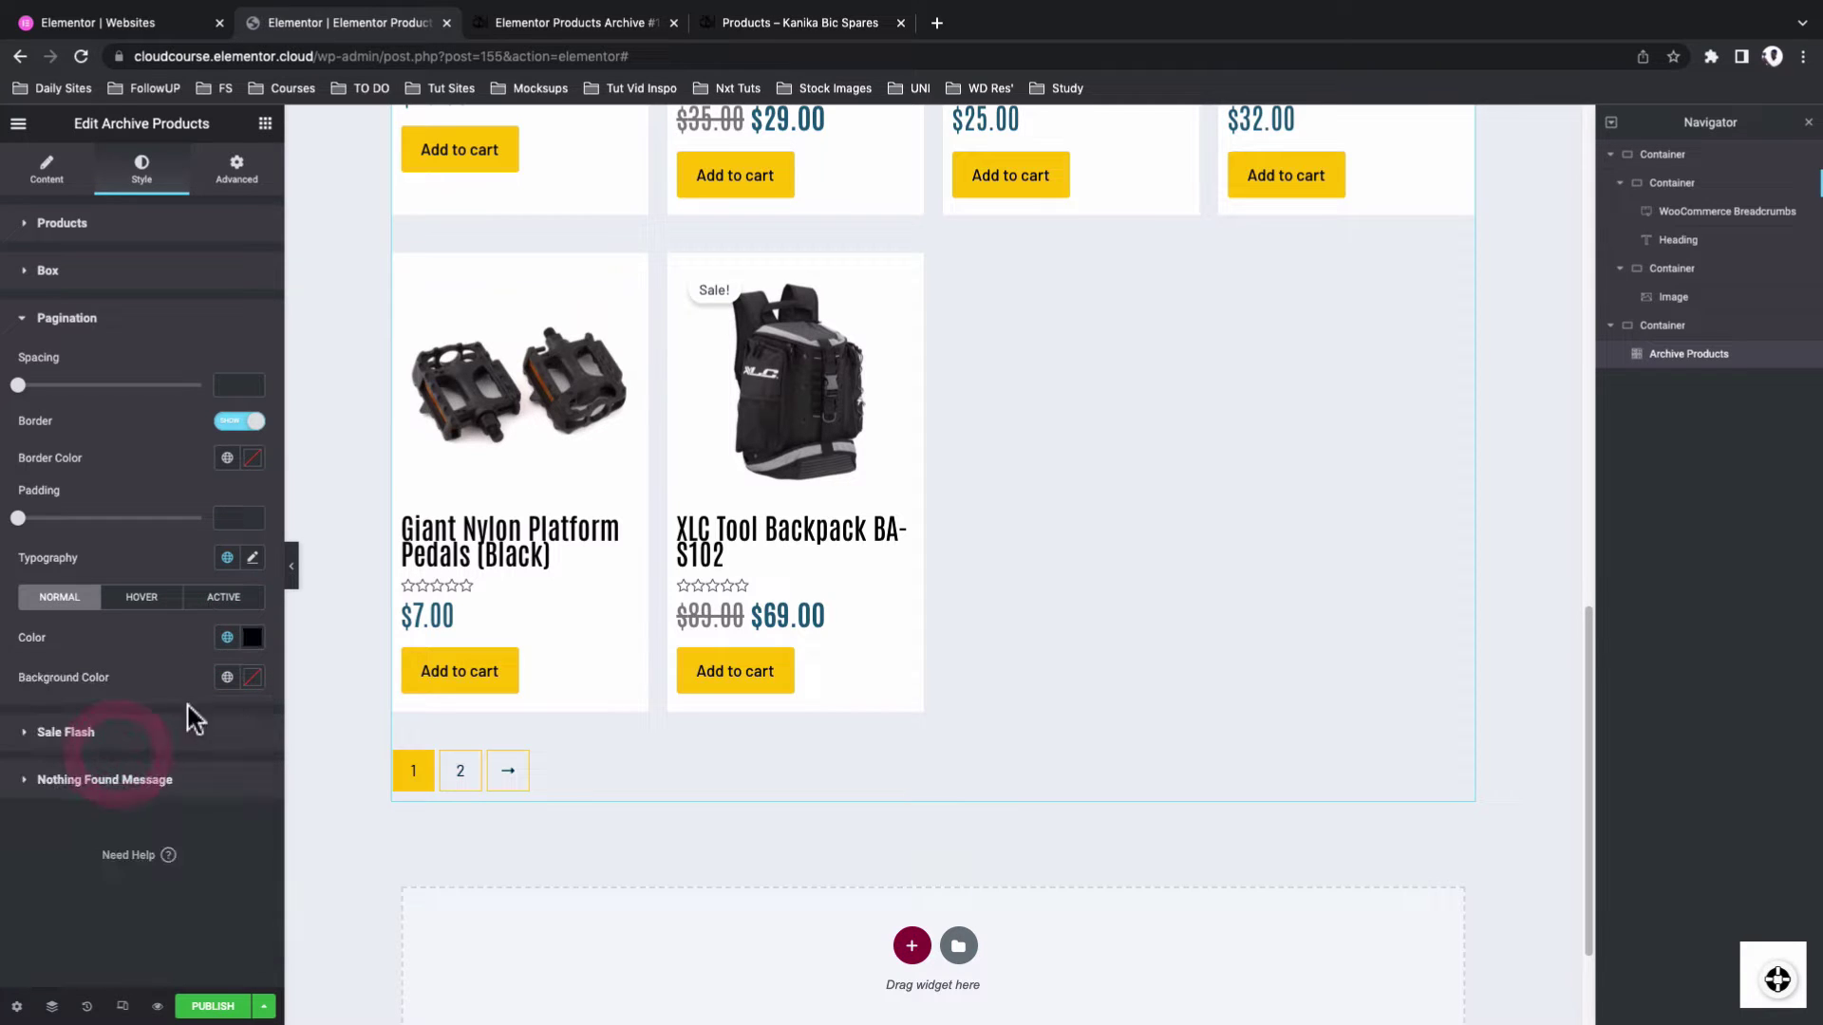
{"action": "left_click", "coordinate": [228, 679]}
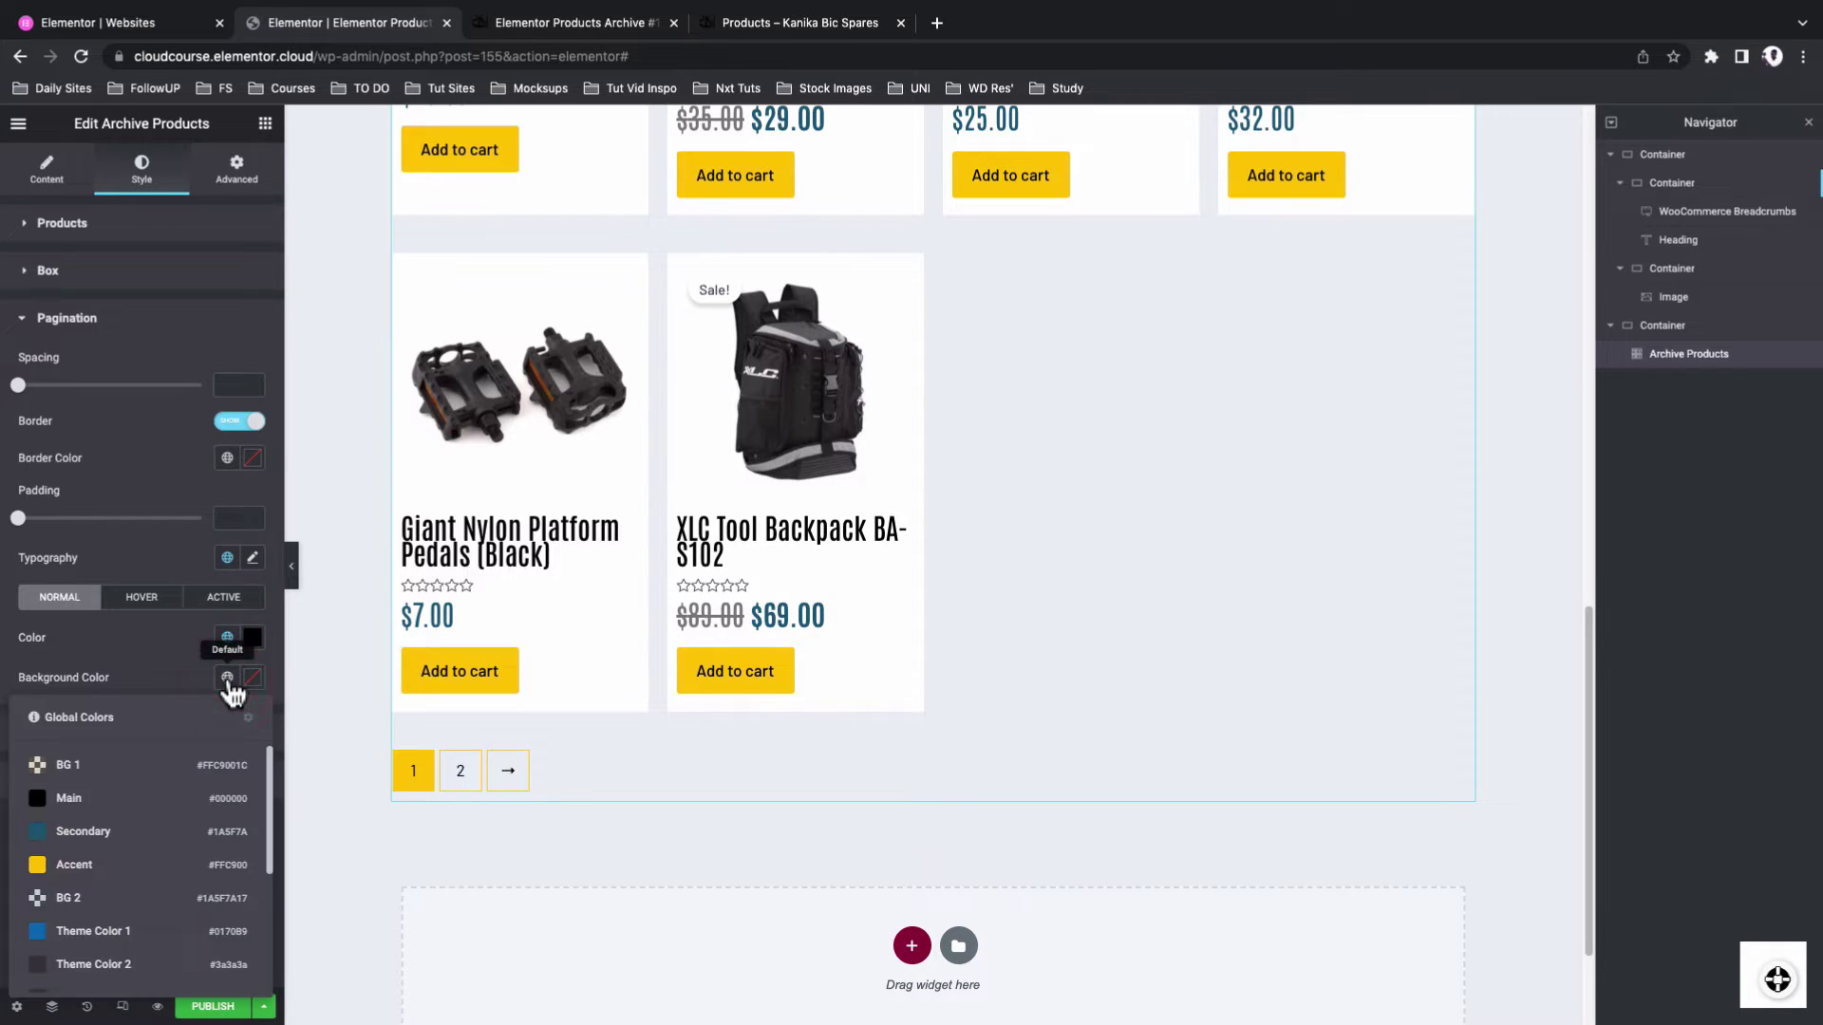
{"action": "left_click", "coordinate": [253, 680]}
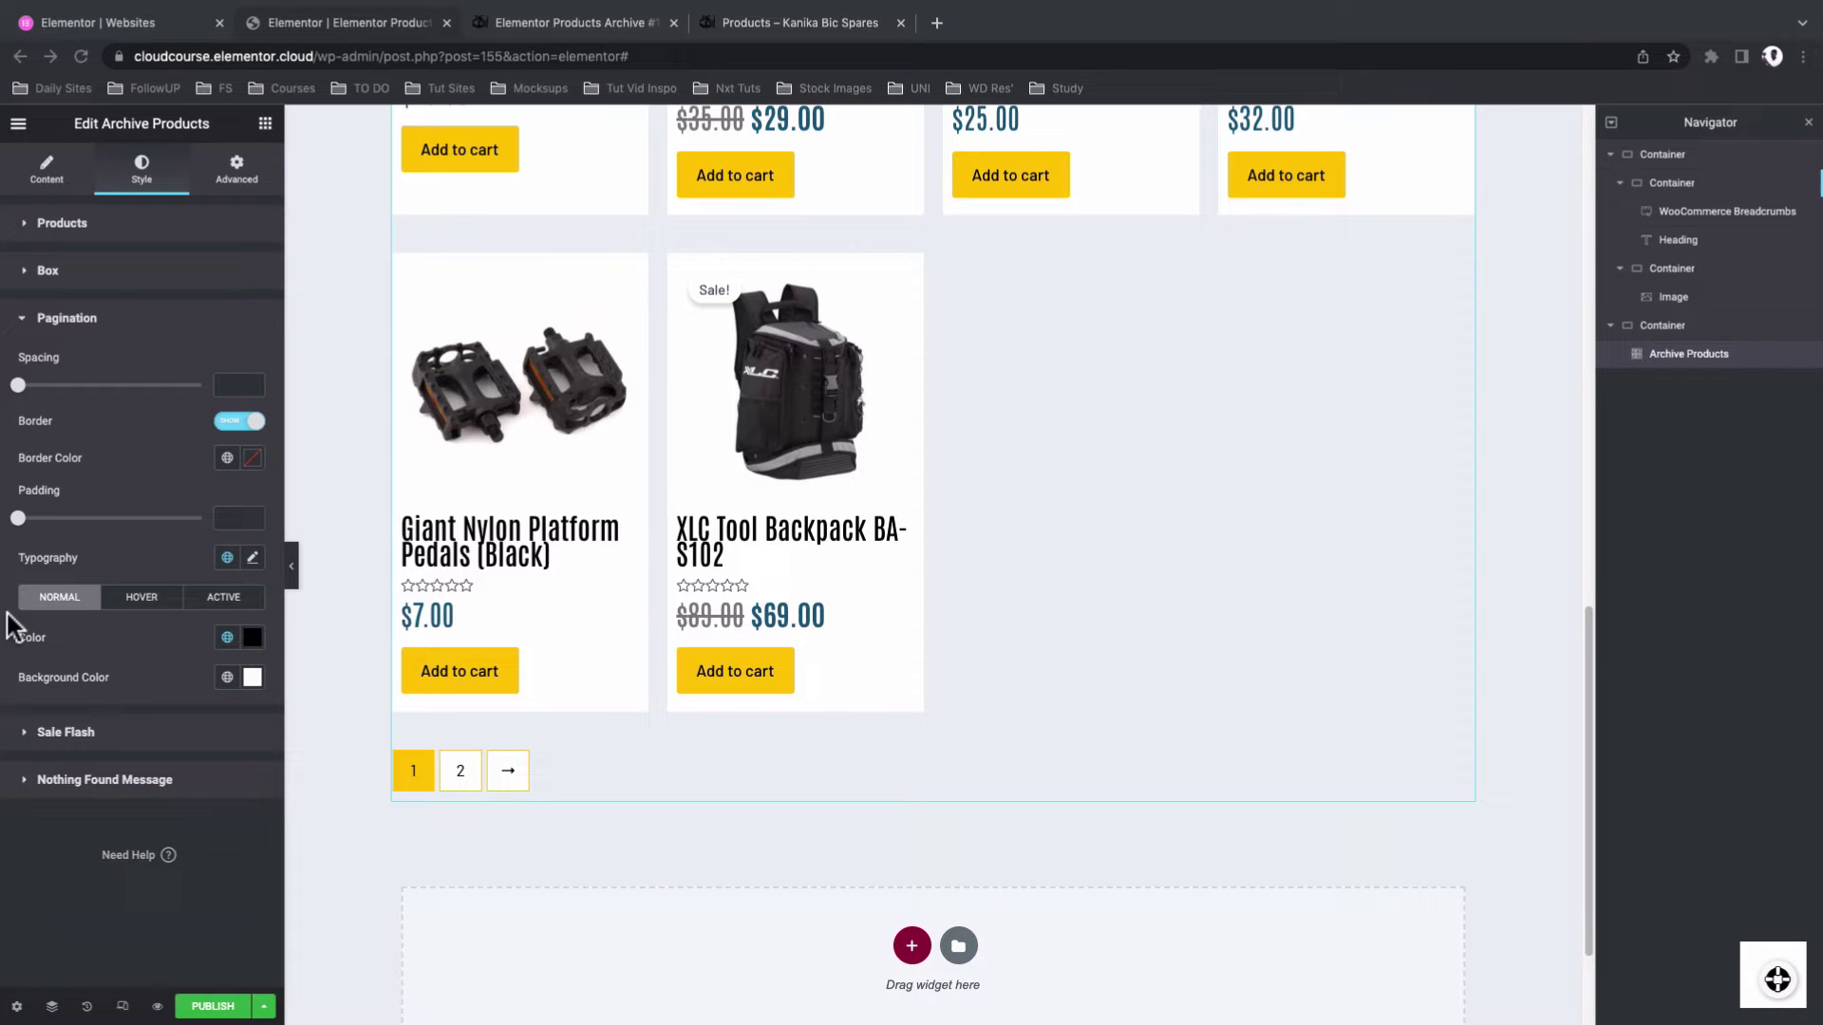
Set the pagination's hover state to white text on a background in the global color Main
{"action": "left_click", "coordinate": [143, 598]}
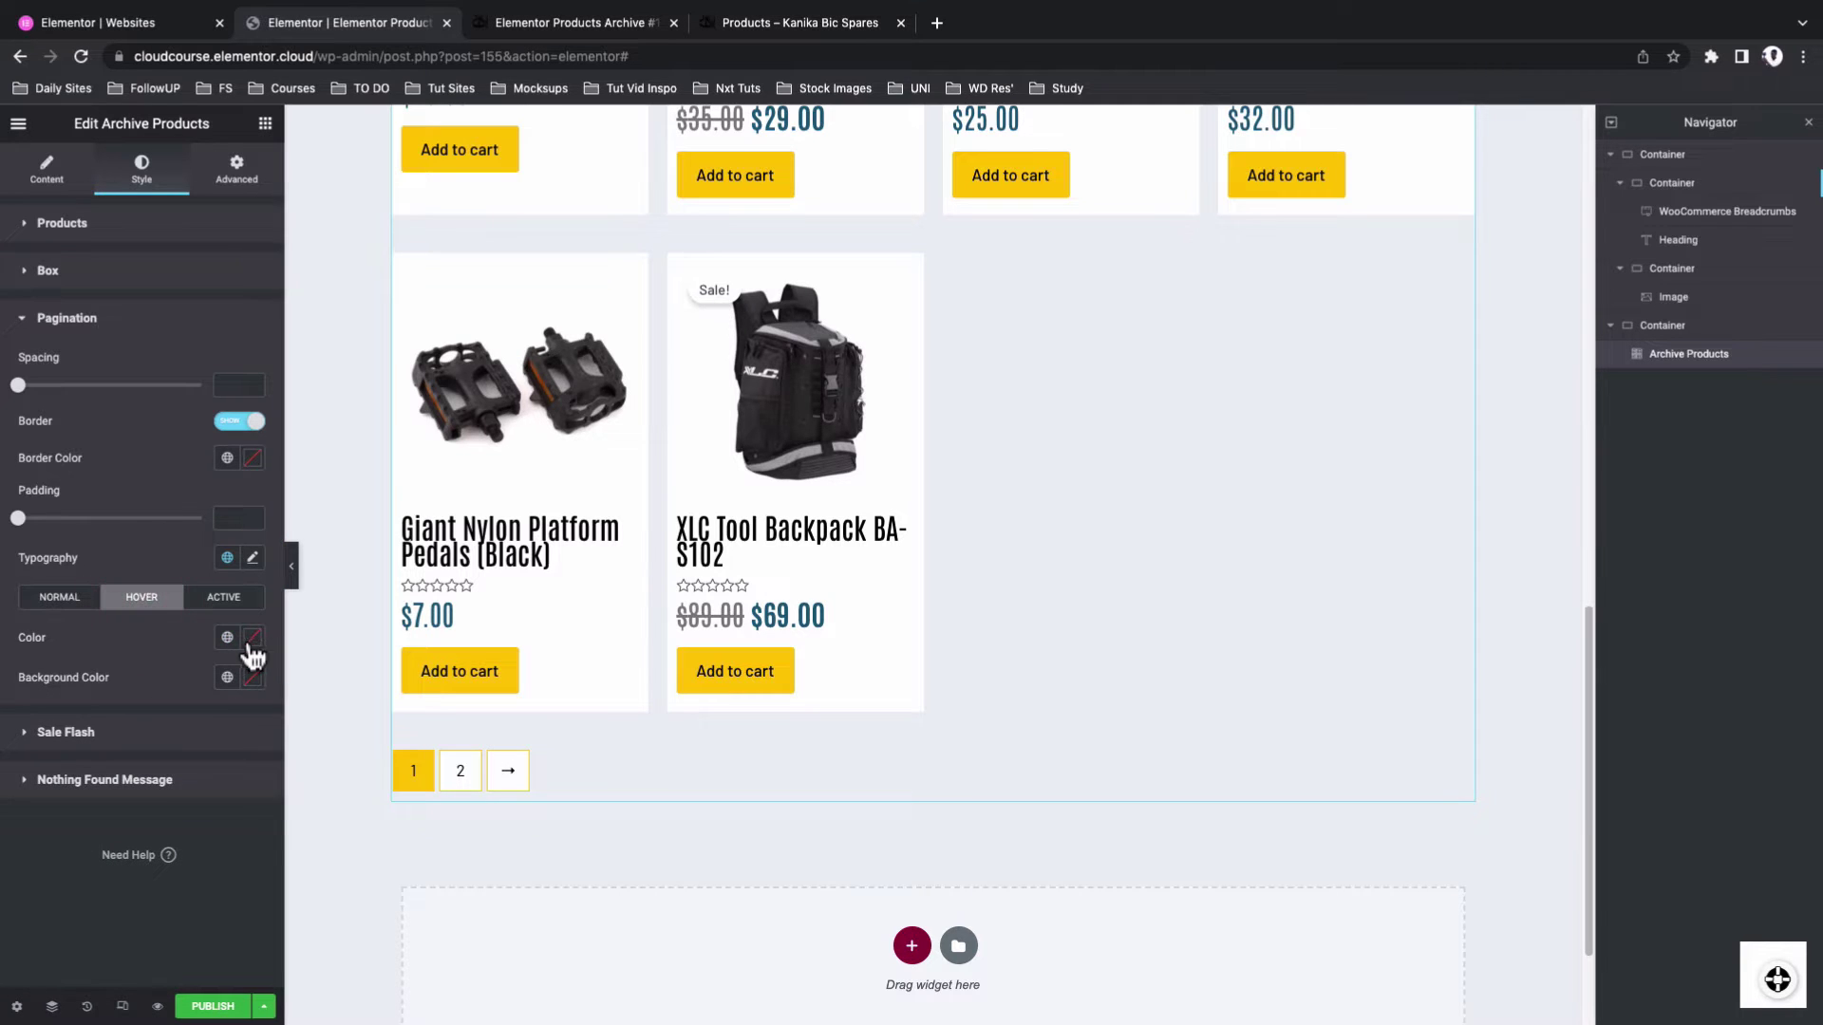
{"action": "left_click", "coordinate": [251, 638]}
{"action": "left_click", "coordinate": [95, 733]}
{"action": "left_click", "coordinate": [142, 630]}
{"action": "left_click", "coordinate": [227, 678]}
{"action": "left_click", "coordinate": [110, 801]}
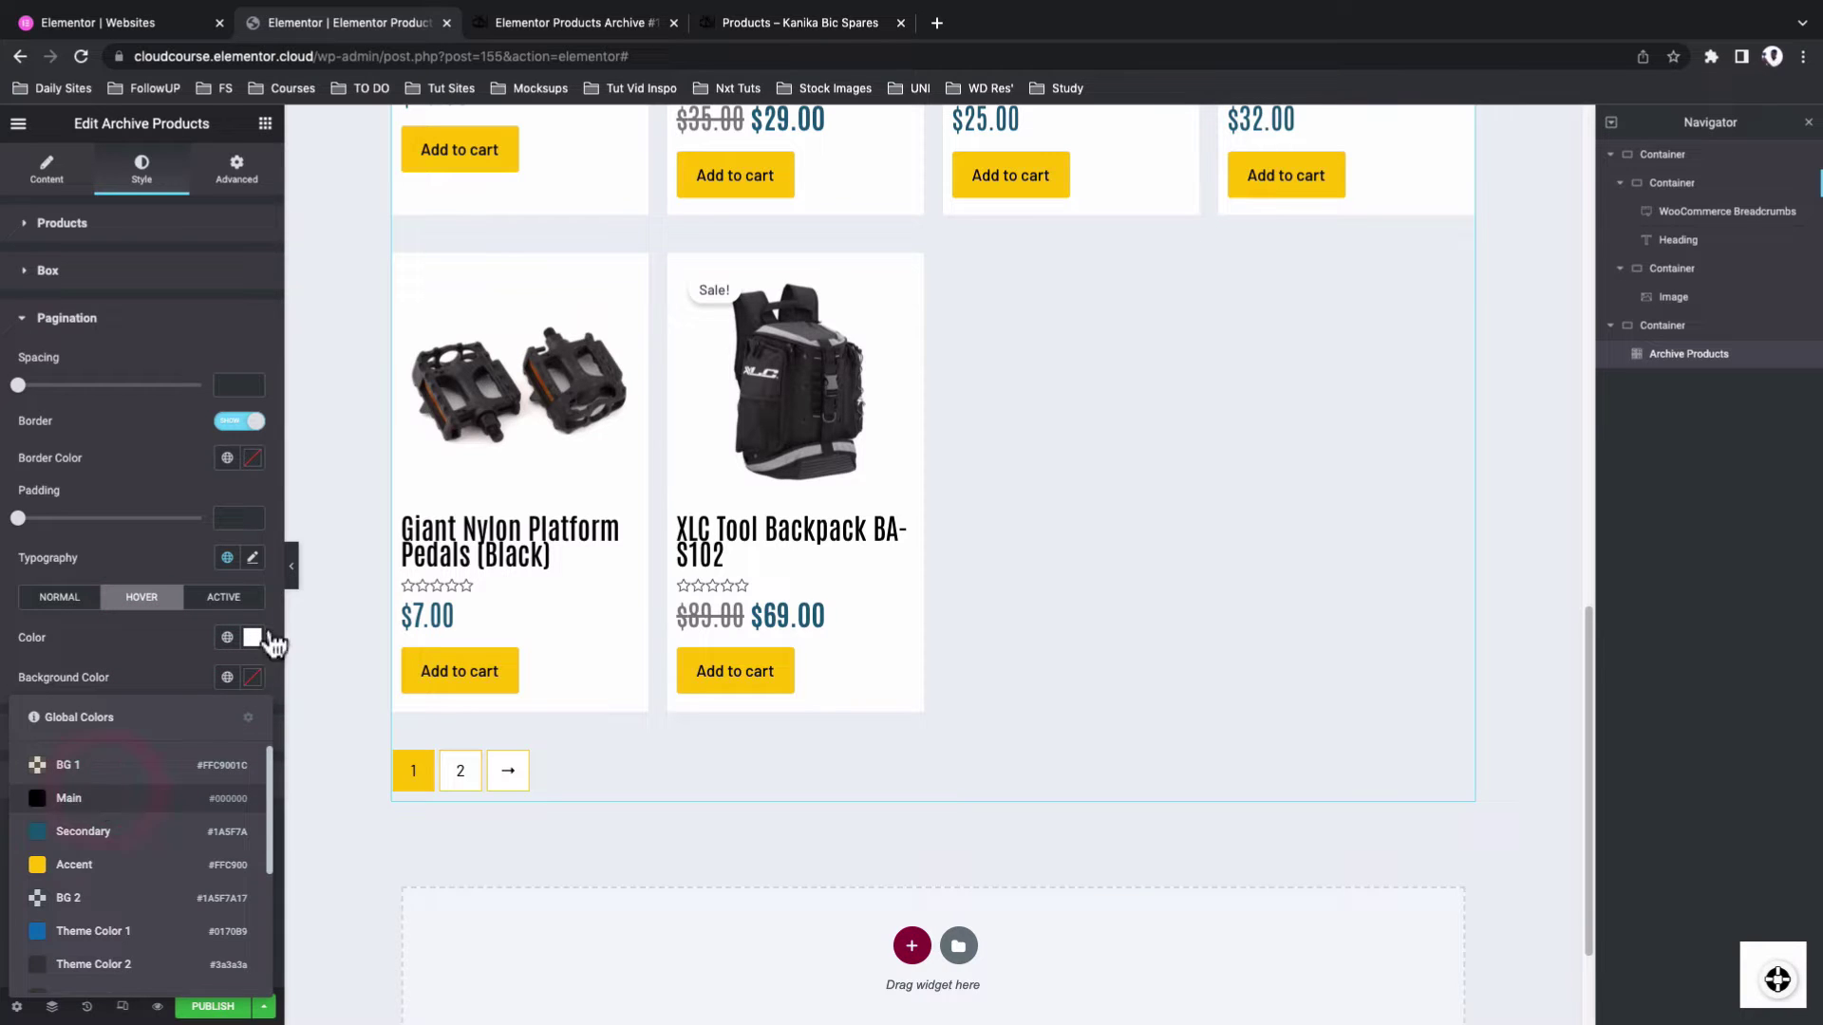
Set the pagination's active state to white text on a background in the global color Secondary and try the page 2 link
{"action": "left_click", "coordinate": [228, 598]}
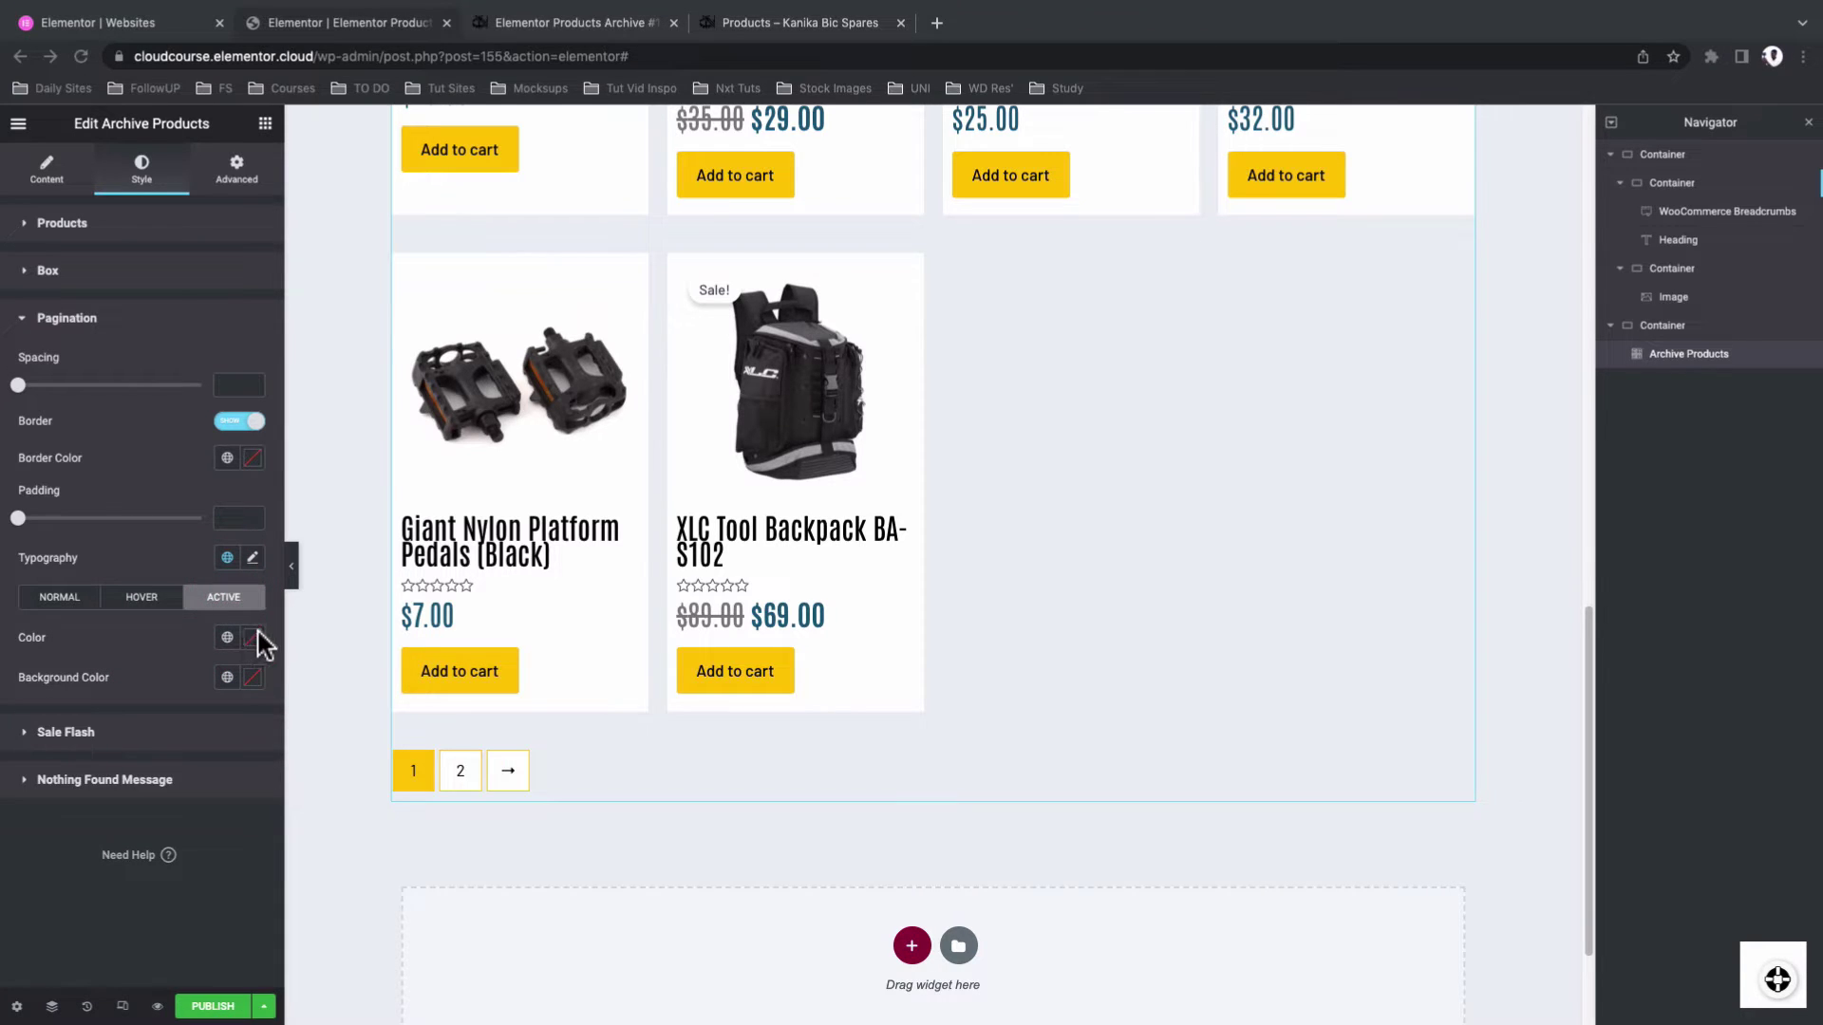
{"action": "left_click", "coordinate": [251, 638]}
{"action": "left_click", "coordinate": [38, 714]}
{"action": "left_click", "coordinate": [114, 655]}
{"action": "left_click", "coordinate": [227, 677]}
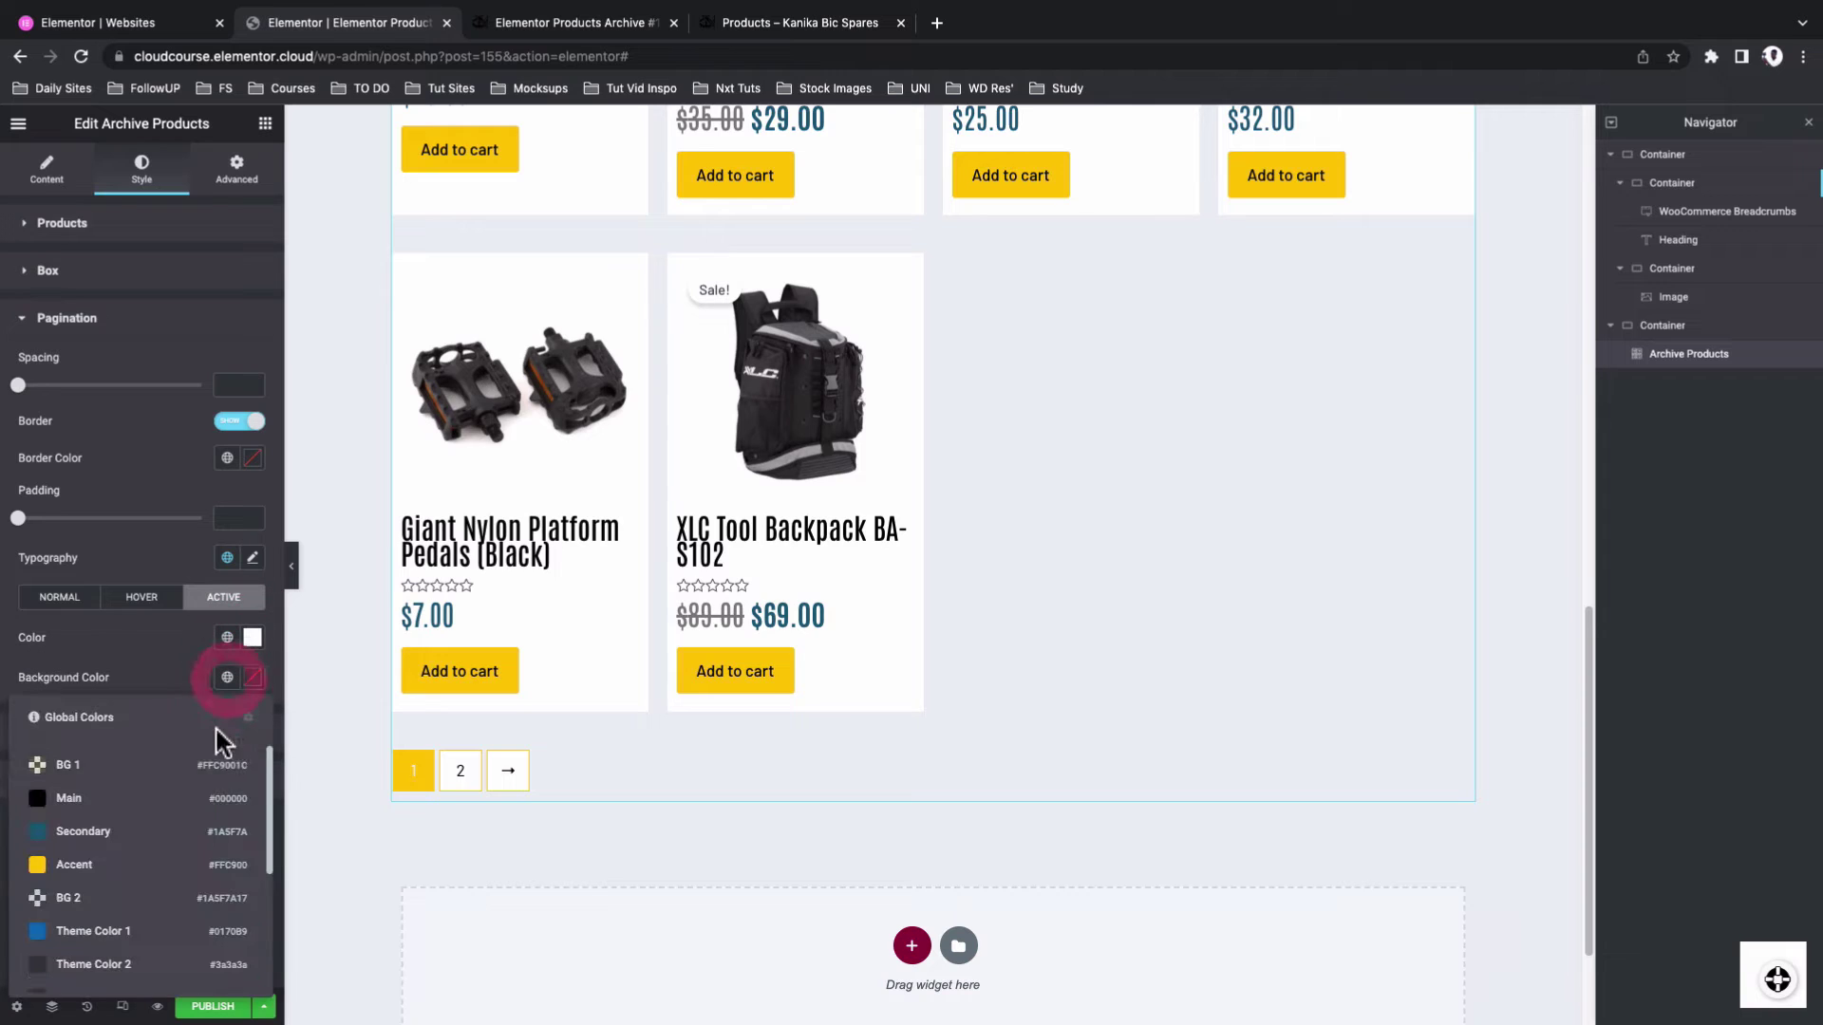
{"action": "left_click", "coordinate": [166, 842]}
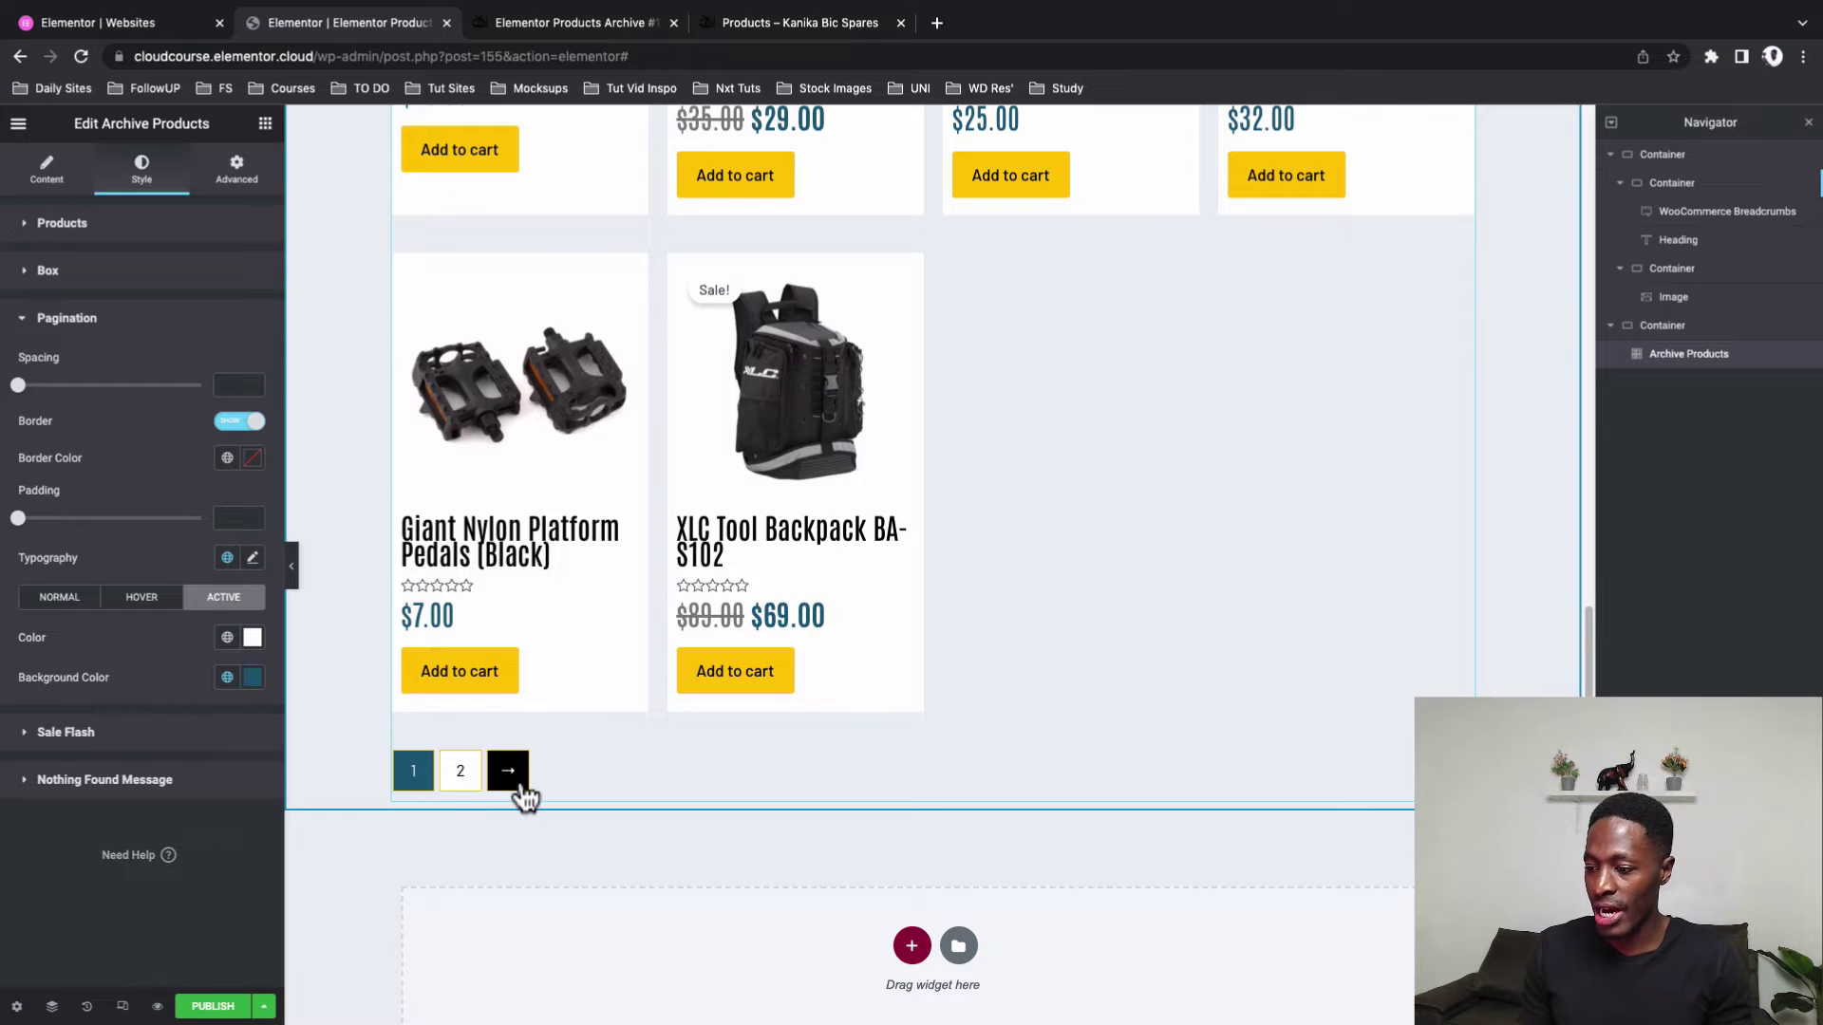
{"action": "left_click", "coordinate": [462, 783]}
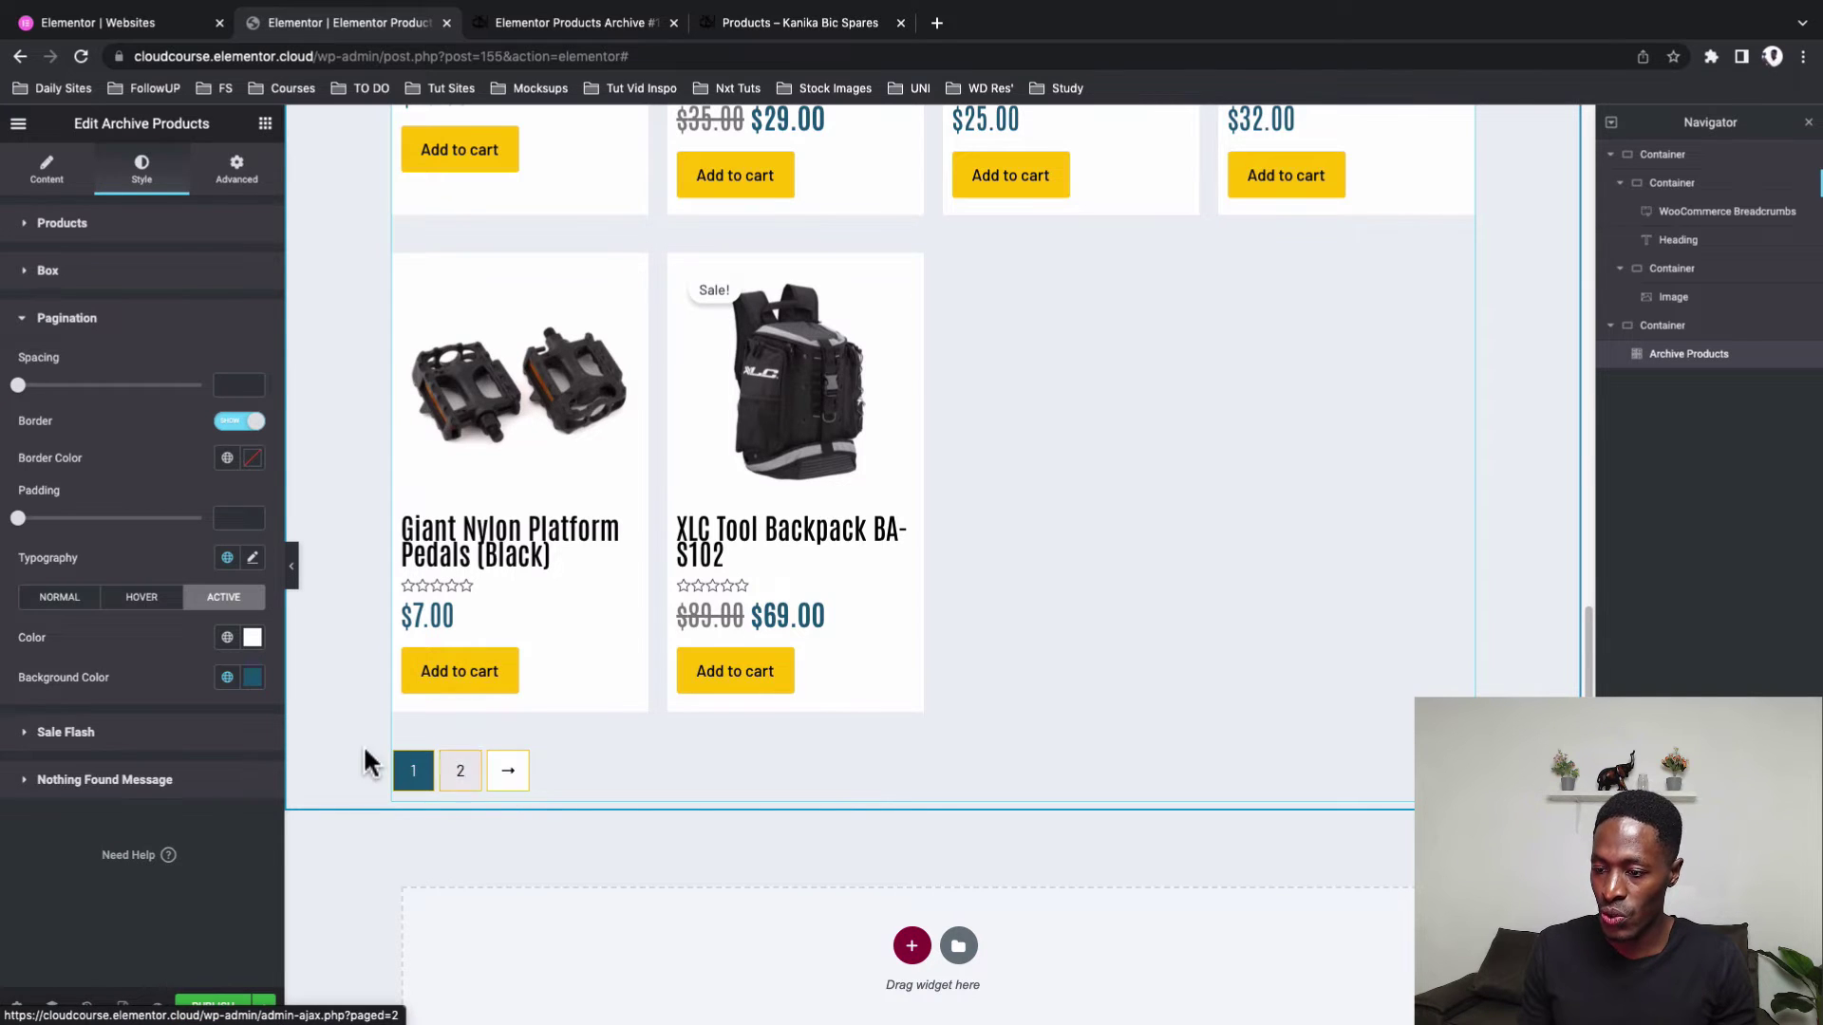
{"action": "scroll", "coordinate": [517, 903], "scroll_direction": "down", "scroll_amount": 5}
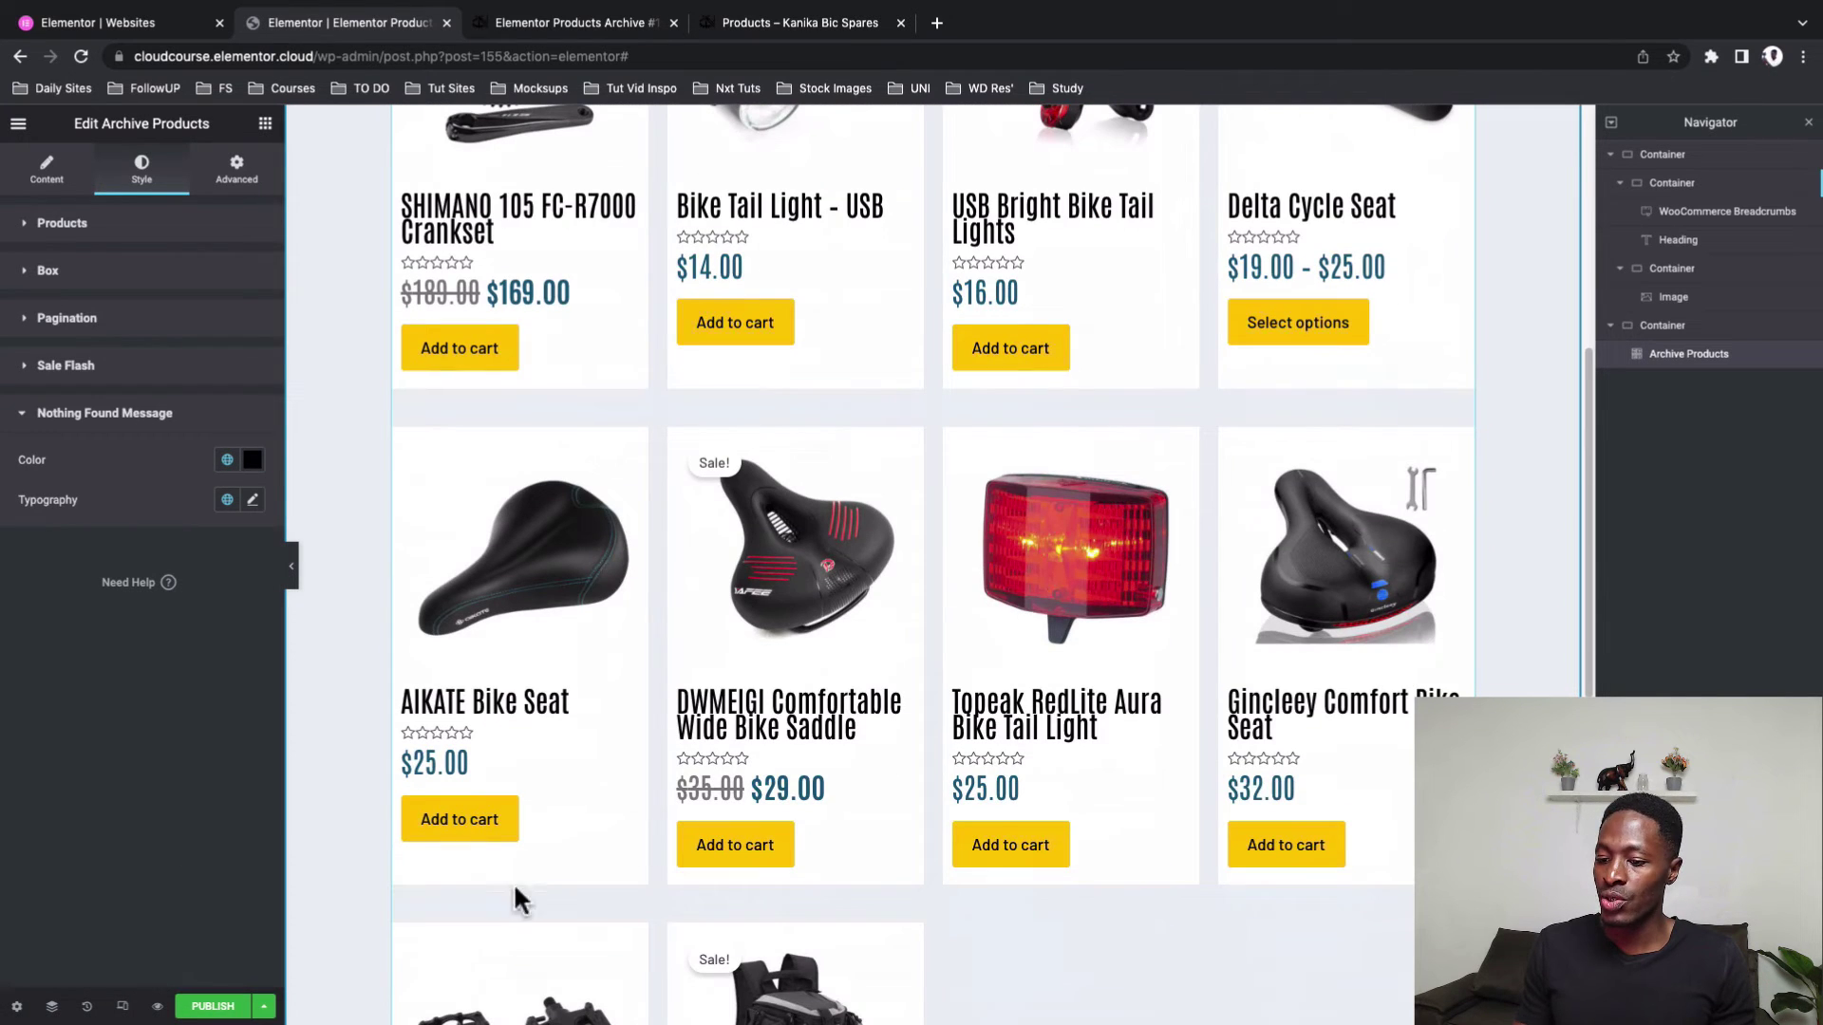
Save the products archive template as a draft
{"action": "left_click", "coordinate": [263, 1006]}
{"action": "left_click", "coordinate": [122, 881]}
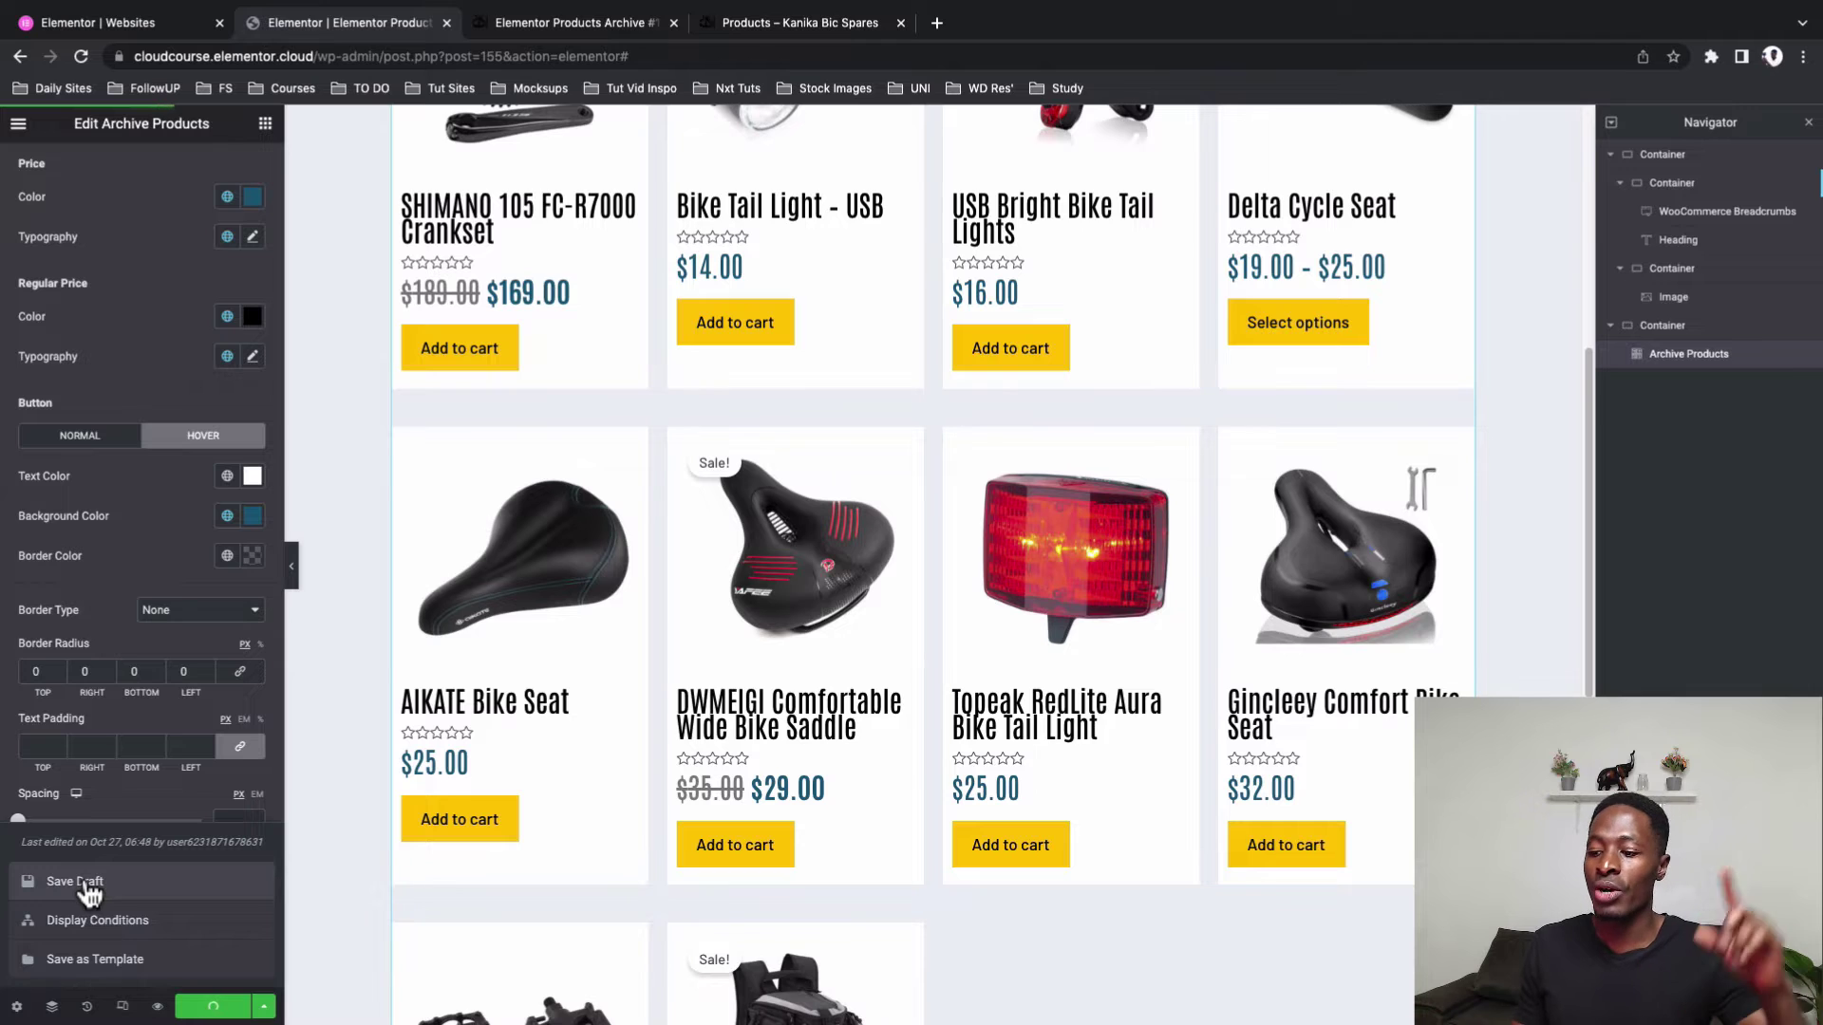
Reload the finished Kanika Bic Spares shop page in its browser tab and look through its product grid for comparison
{"action": "left_click", "coordinate": [797, 23]}
{"action": "key", "text": "super+r"}
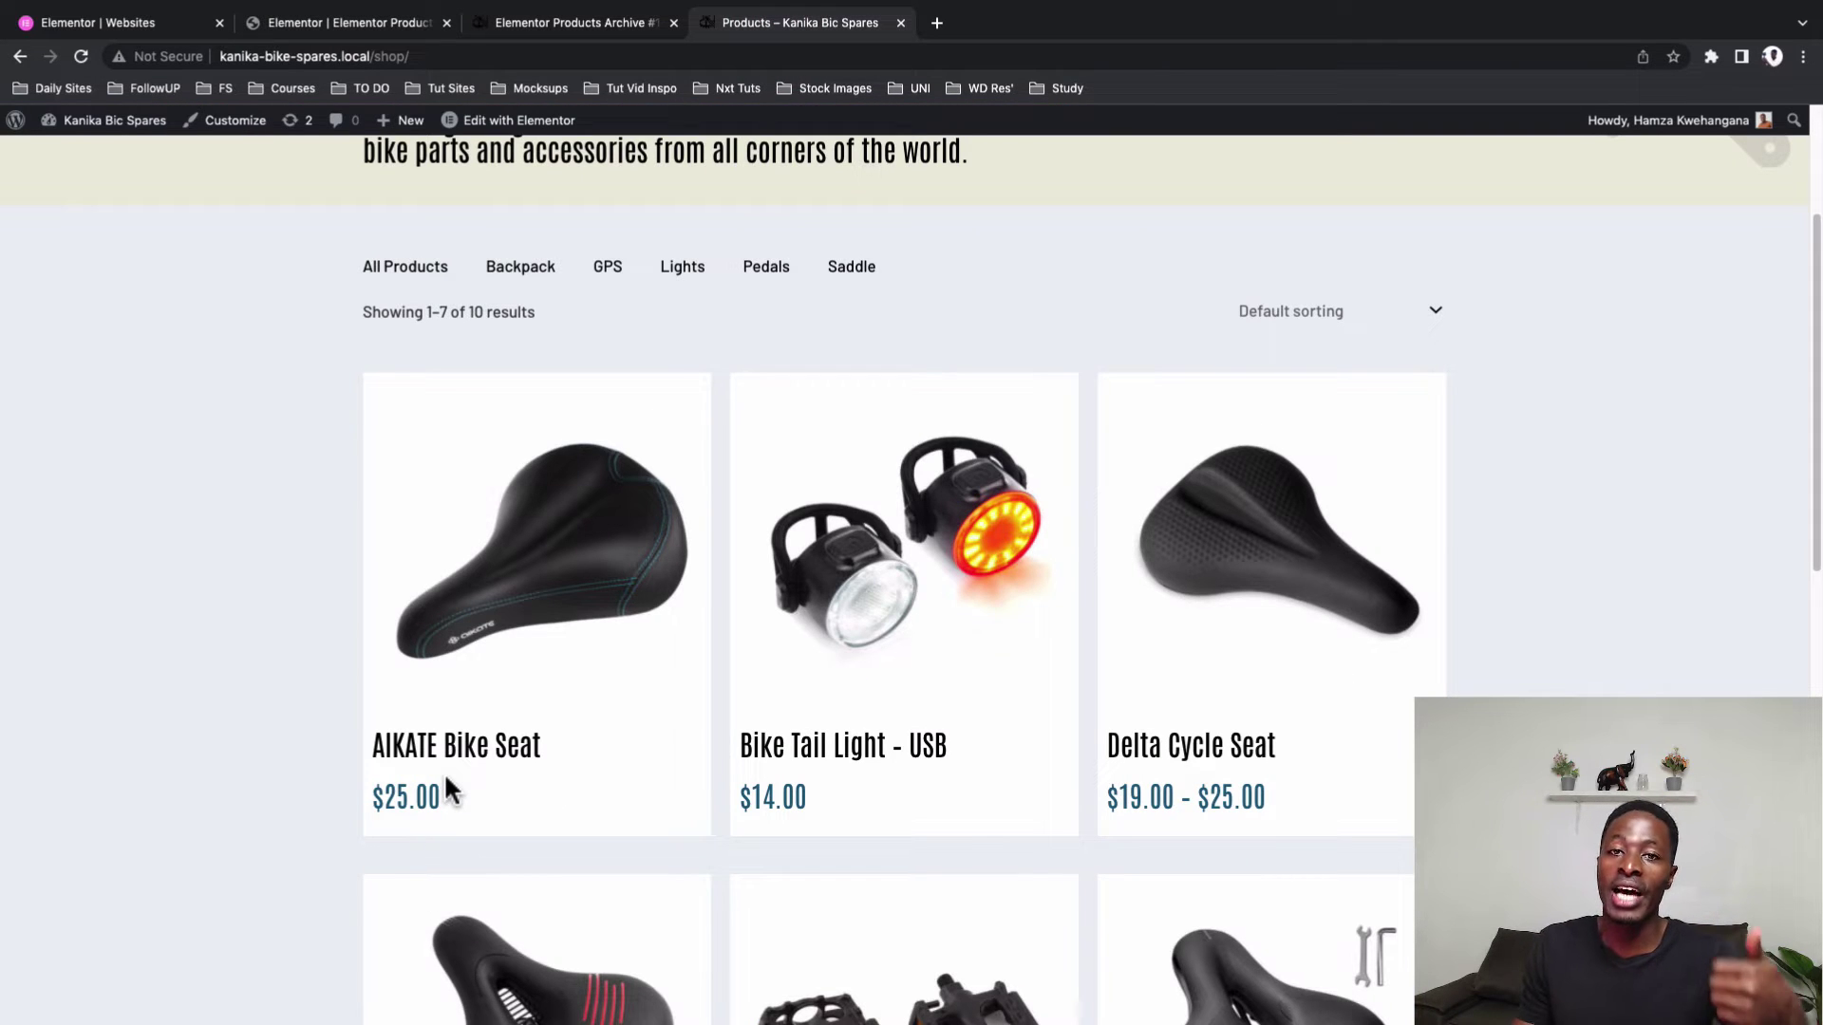
{"action": "scroll", "coordinate": [446, 779], "scroll_direction": "down", "scroll_amount": 5}
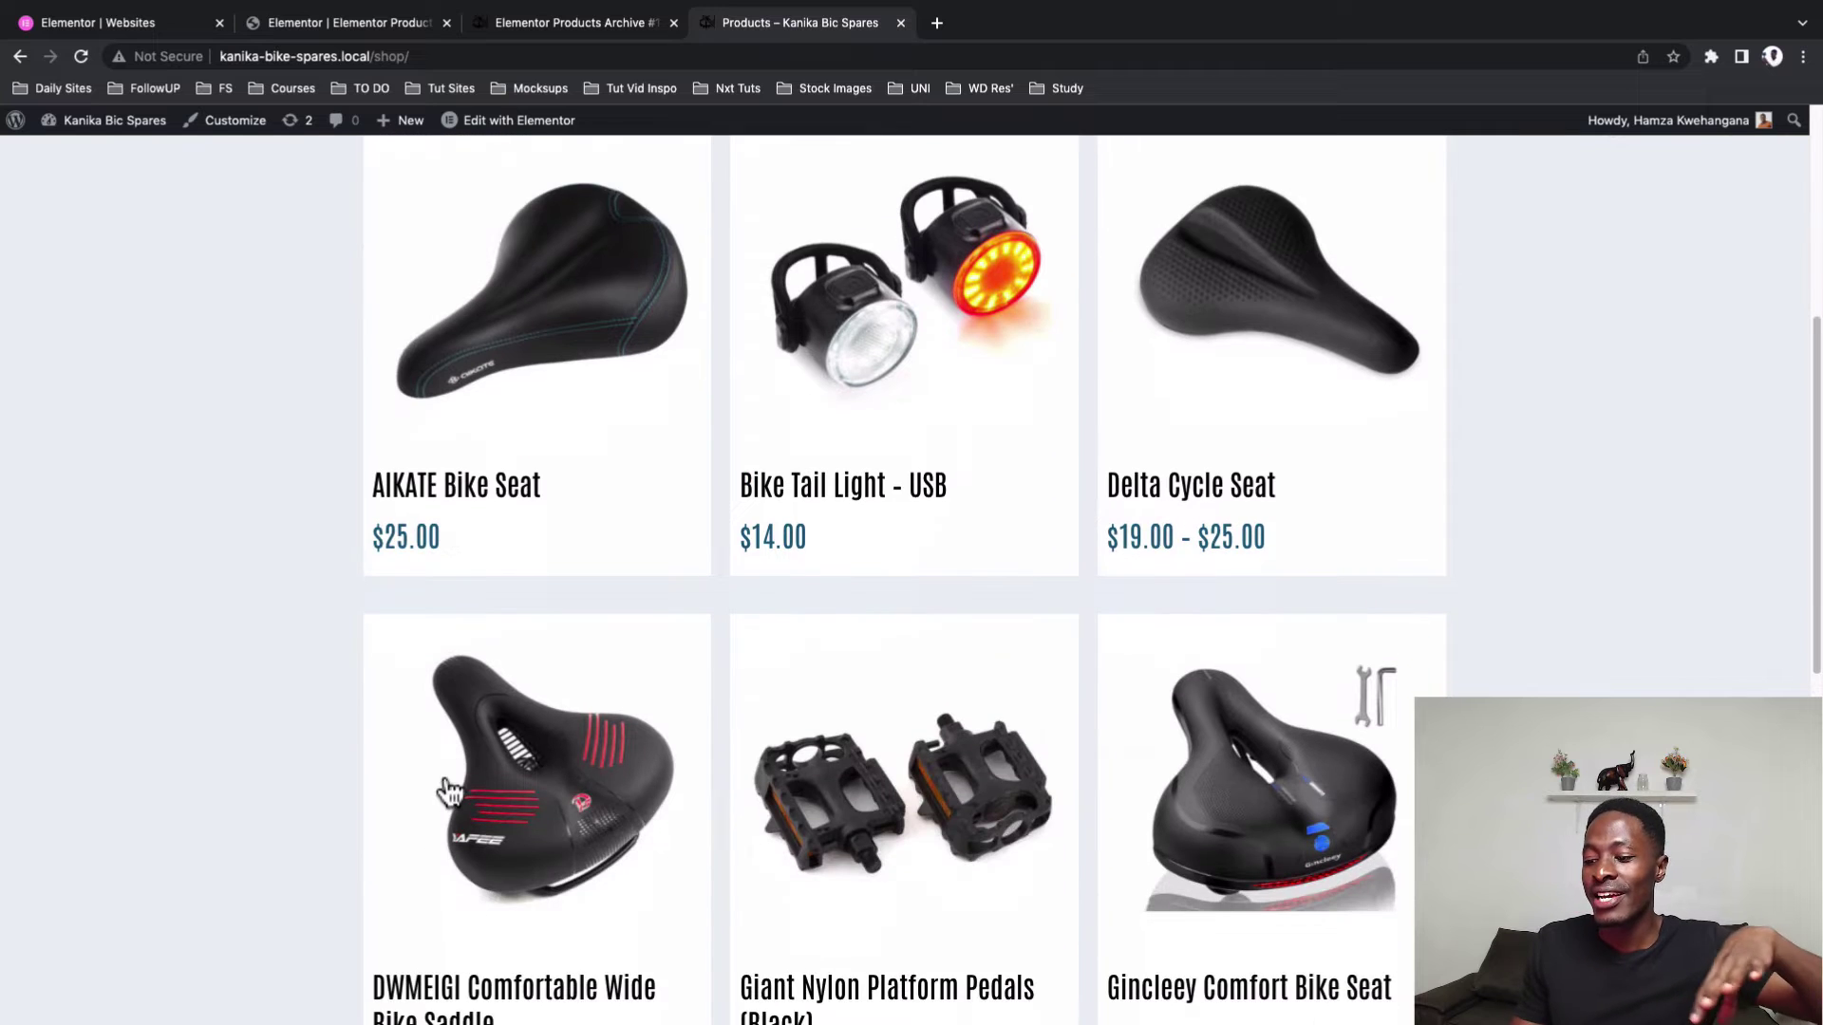
{"action": "scroll", "coordinate": [450, 793], "scroll_direction": "down", "scroll_amount": 1}
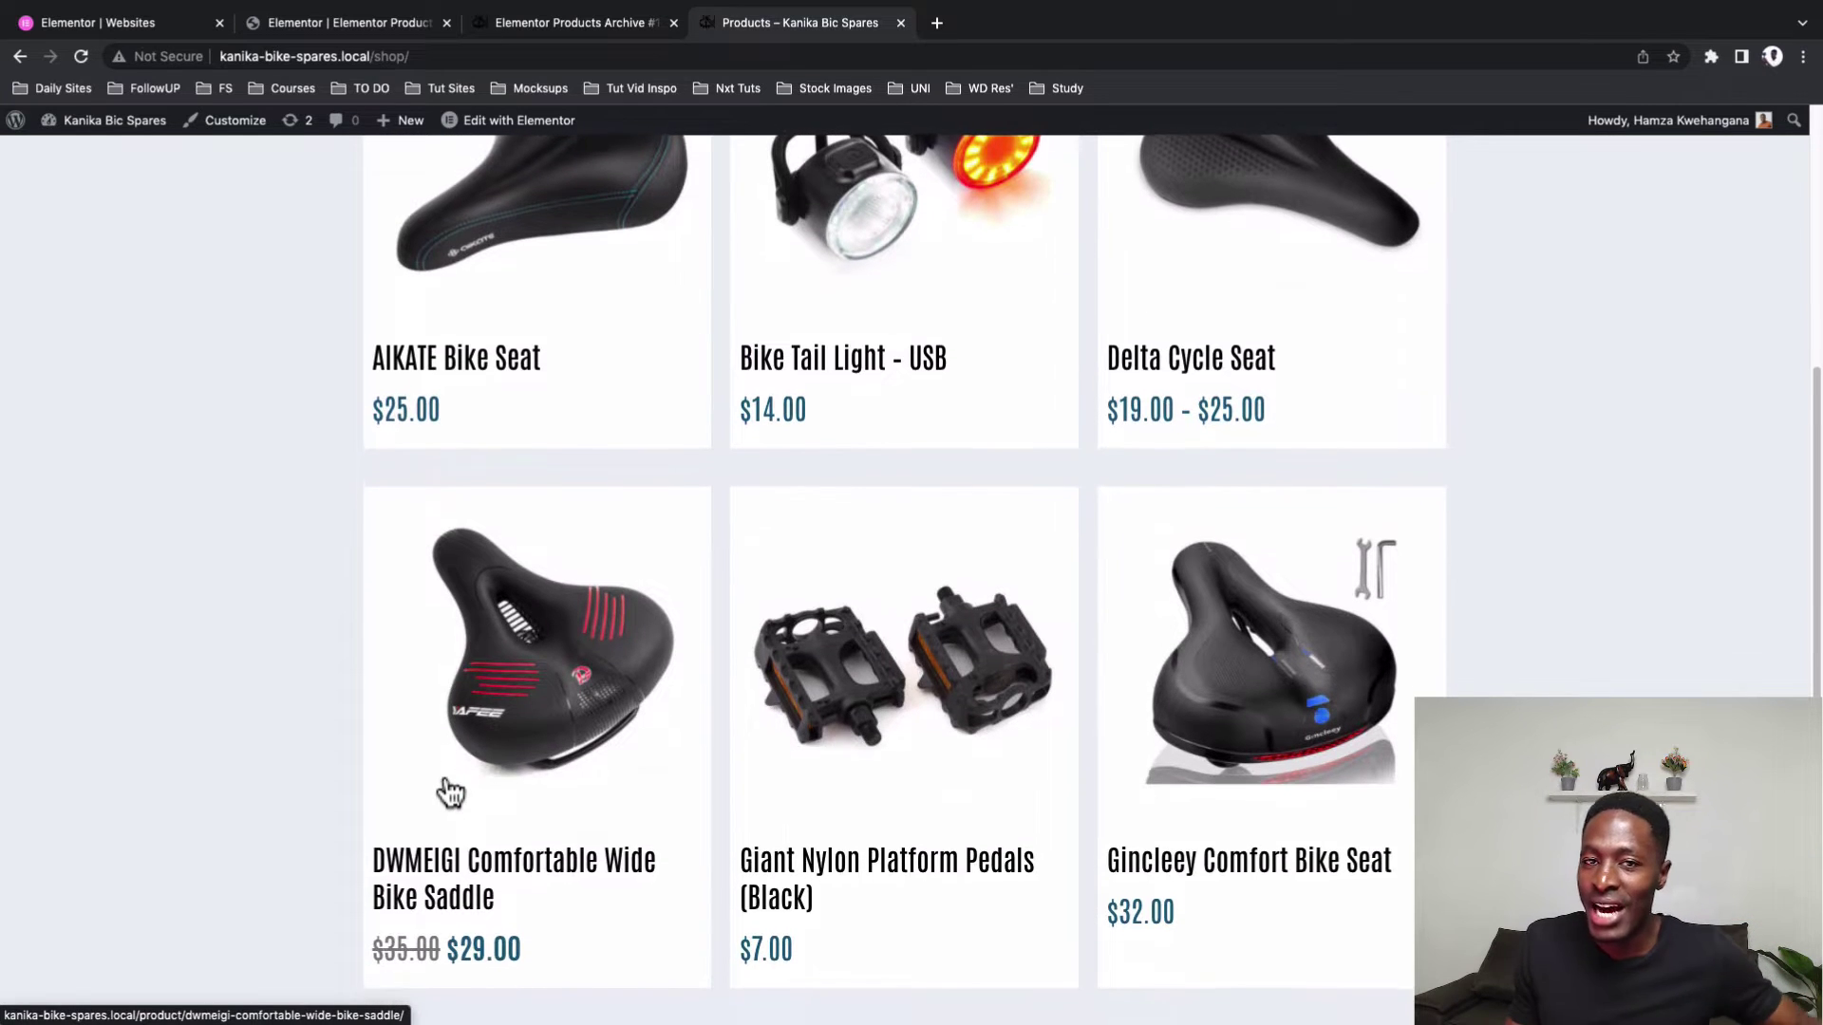
{"action": "scroll", "coordinate": [449, 792], "scroll_direction": "down", "scroll_amount": 1}
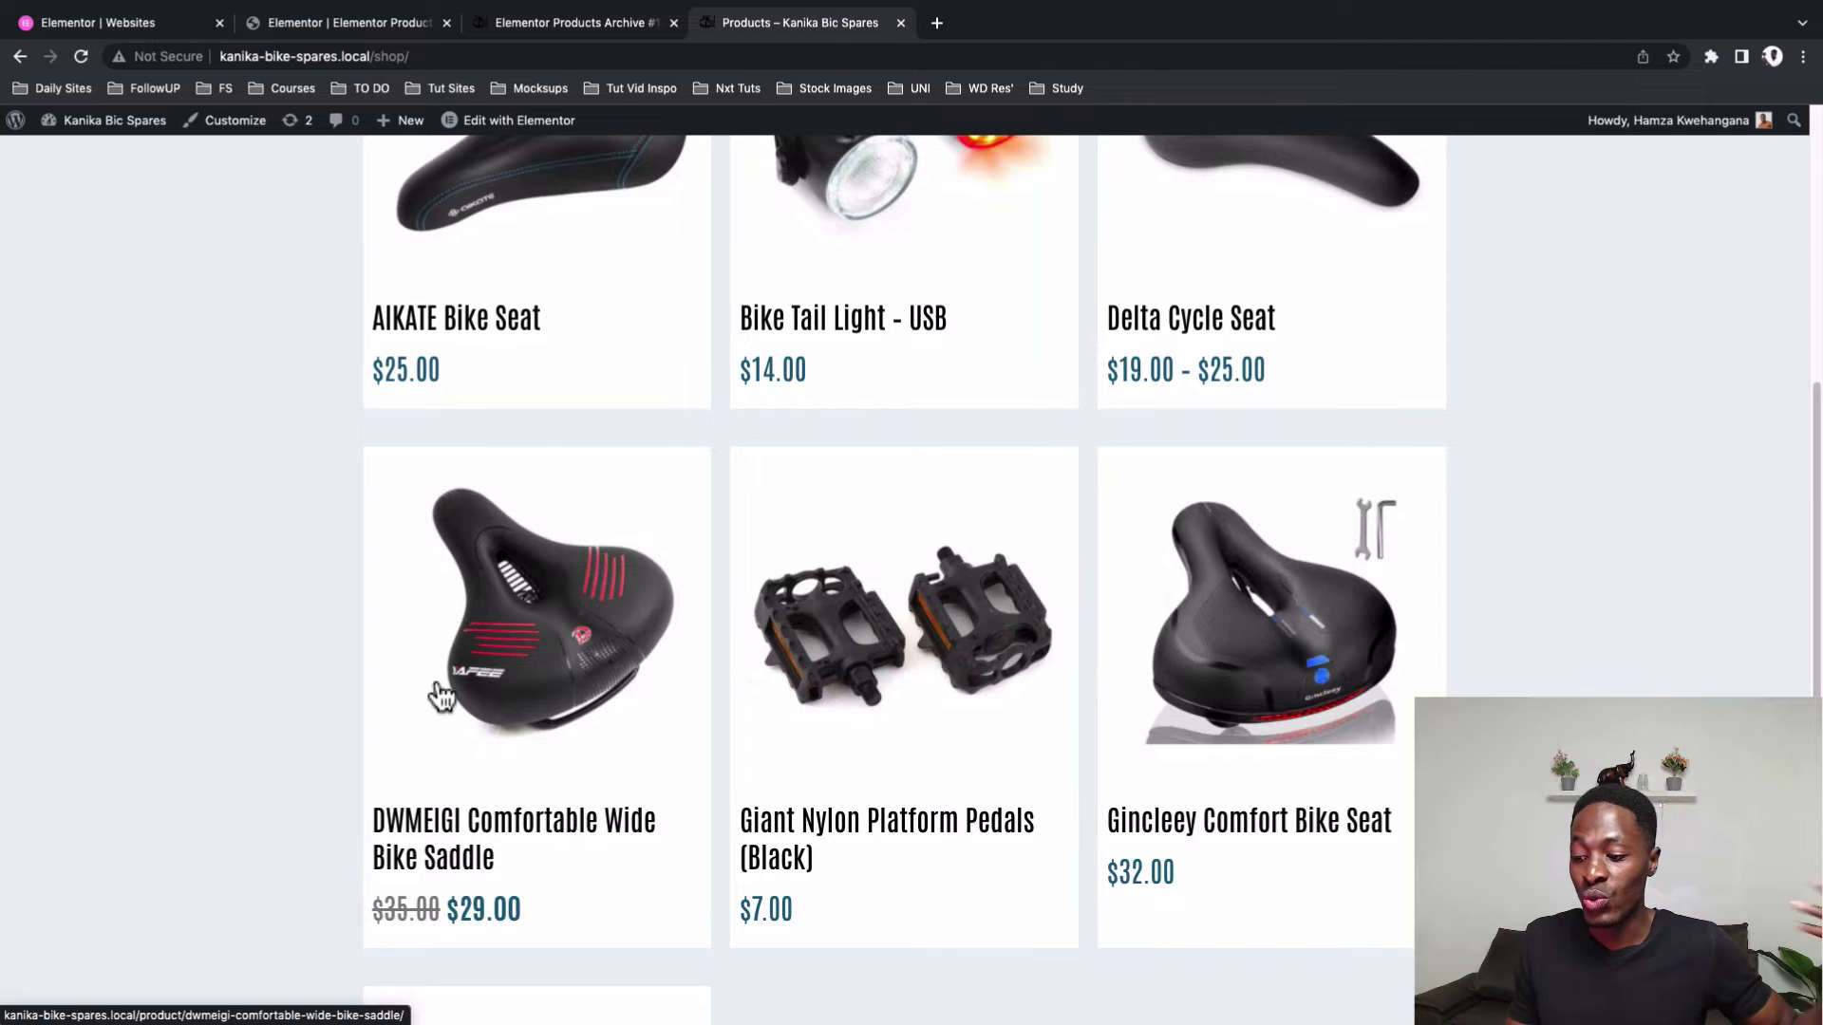
{"action": "scroll", "coordinate": [441, 697], "scroll_direction": "down", "scroll_amount": 1}
{"action": "scroll", "coordinate": [439, 683], "scroll_direction": "down", "scroll_amount": 10}
Switch past the archive preview and the template editor to the Elementor Websites dashboard
{"action": "left_click", "coordinate": [484, 26]}
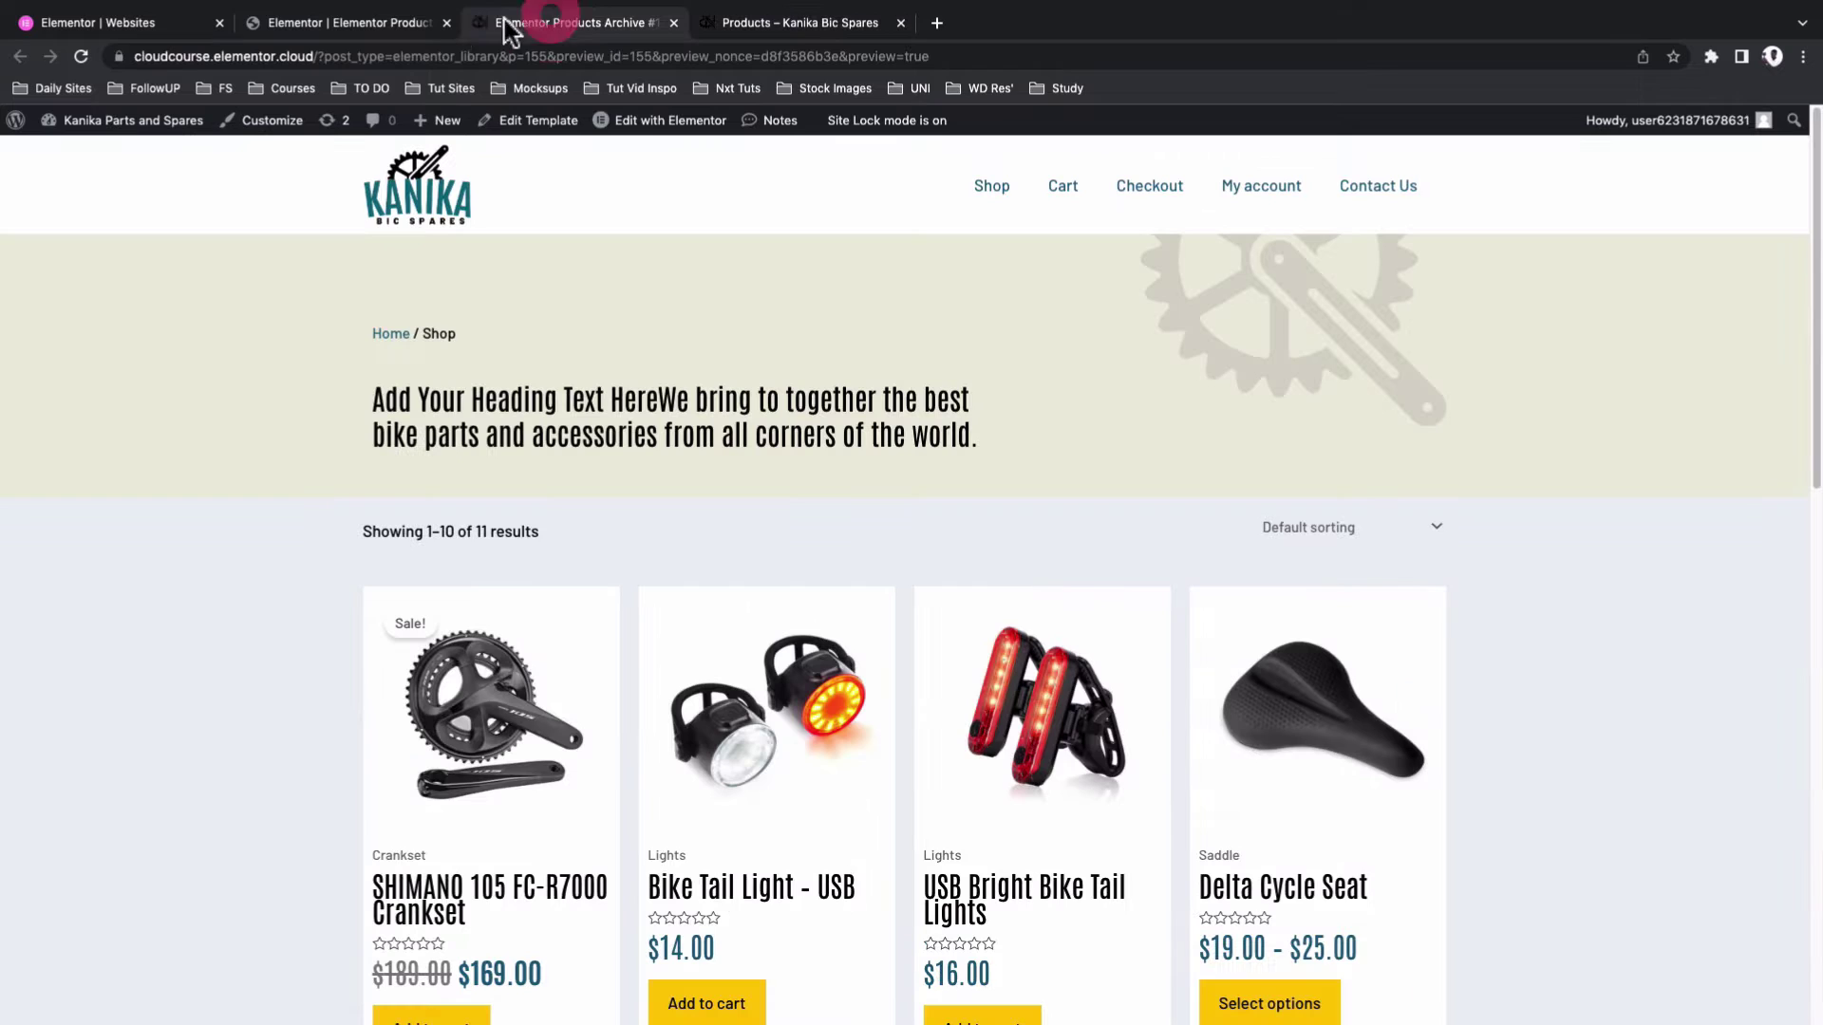
{"action": "left_click", "coordinate": [331, 28]}
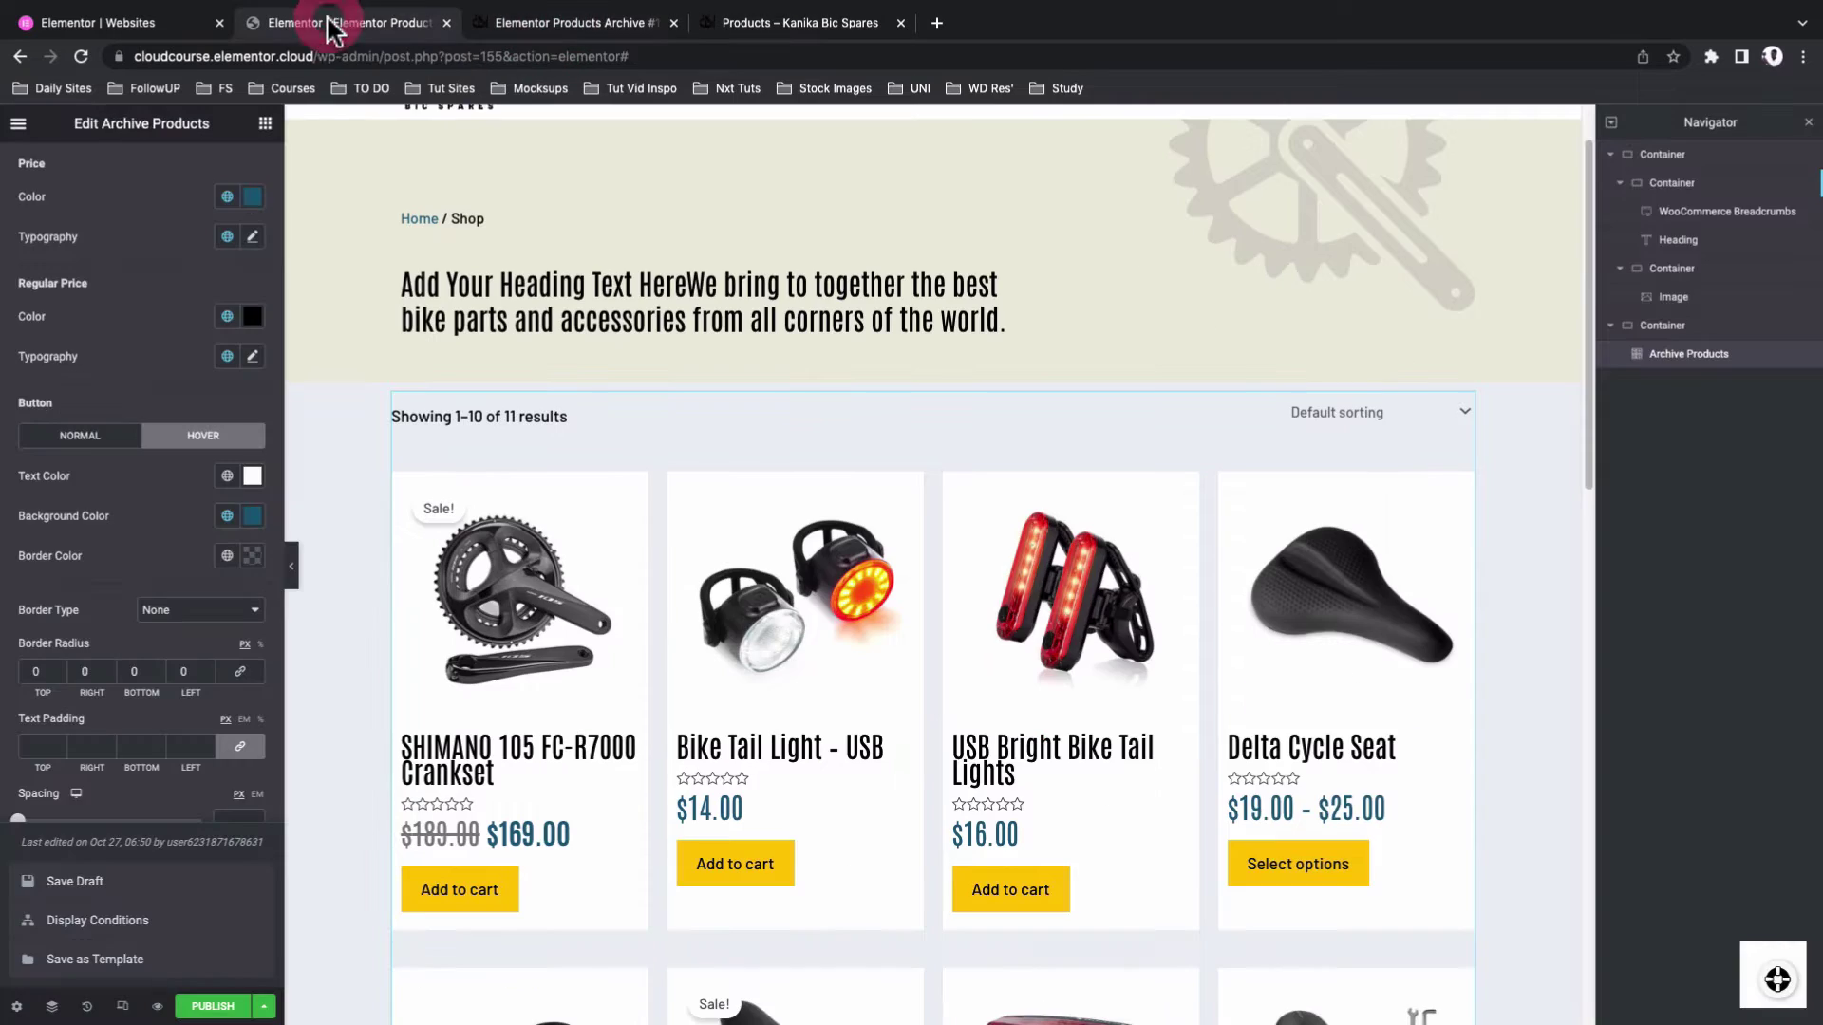
{"action": "left_click", "coordinate": [147, 28]}
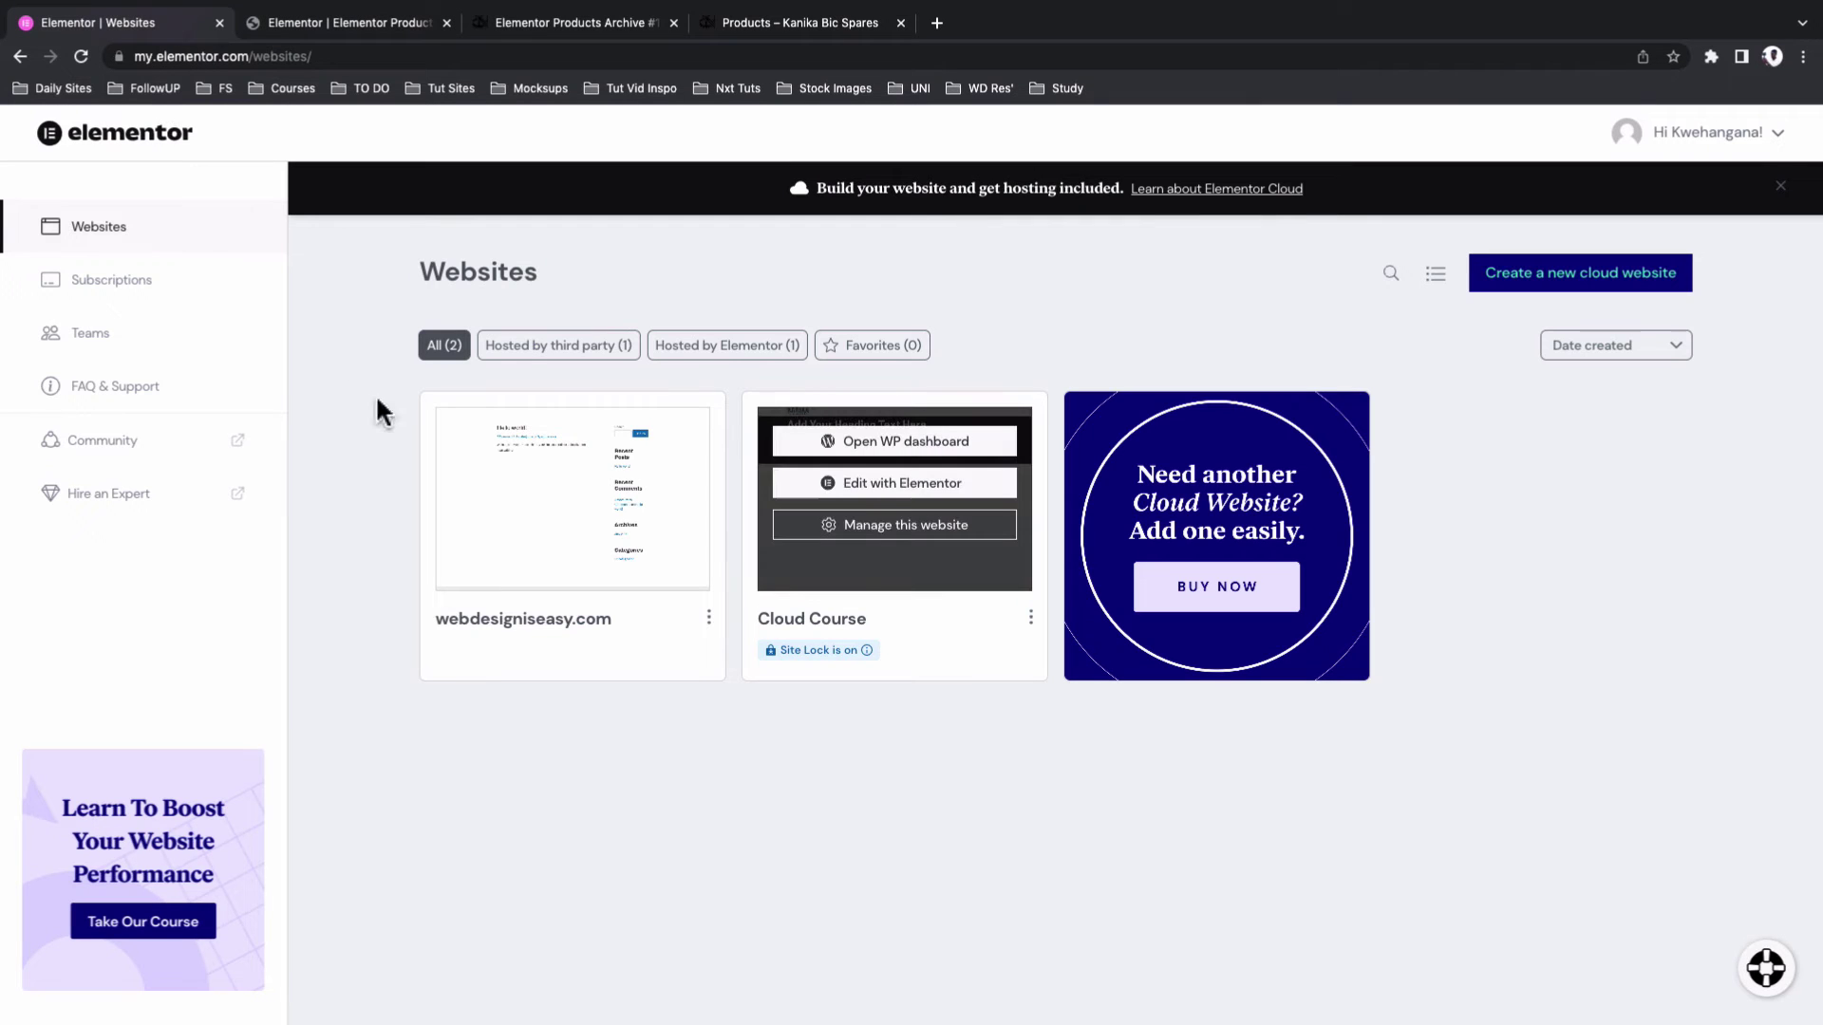
Open the Cloud Course site's WordPress dashboard and bring up the WooCommerce Product Catalog settings in the theme customizer
{"action": "left_click", "coordinate": [894, 454]}
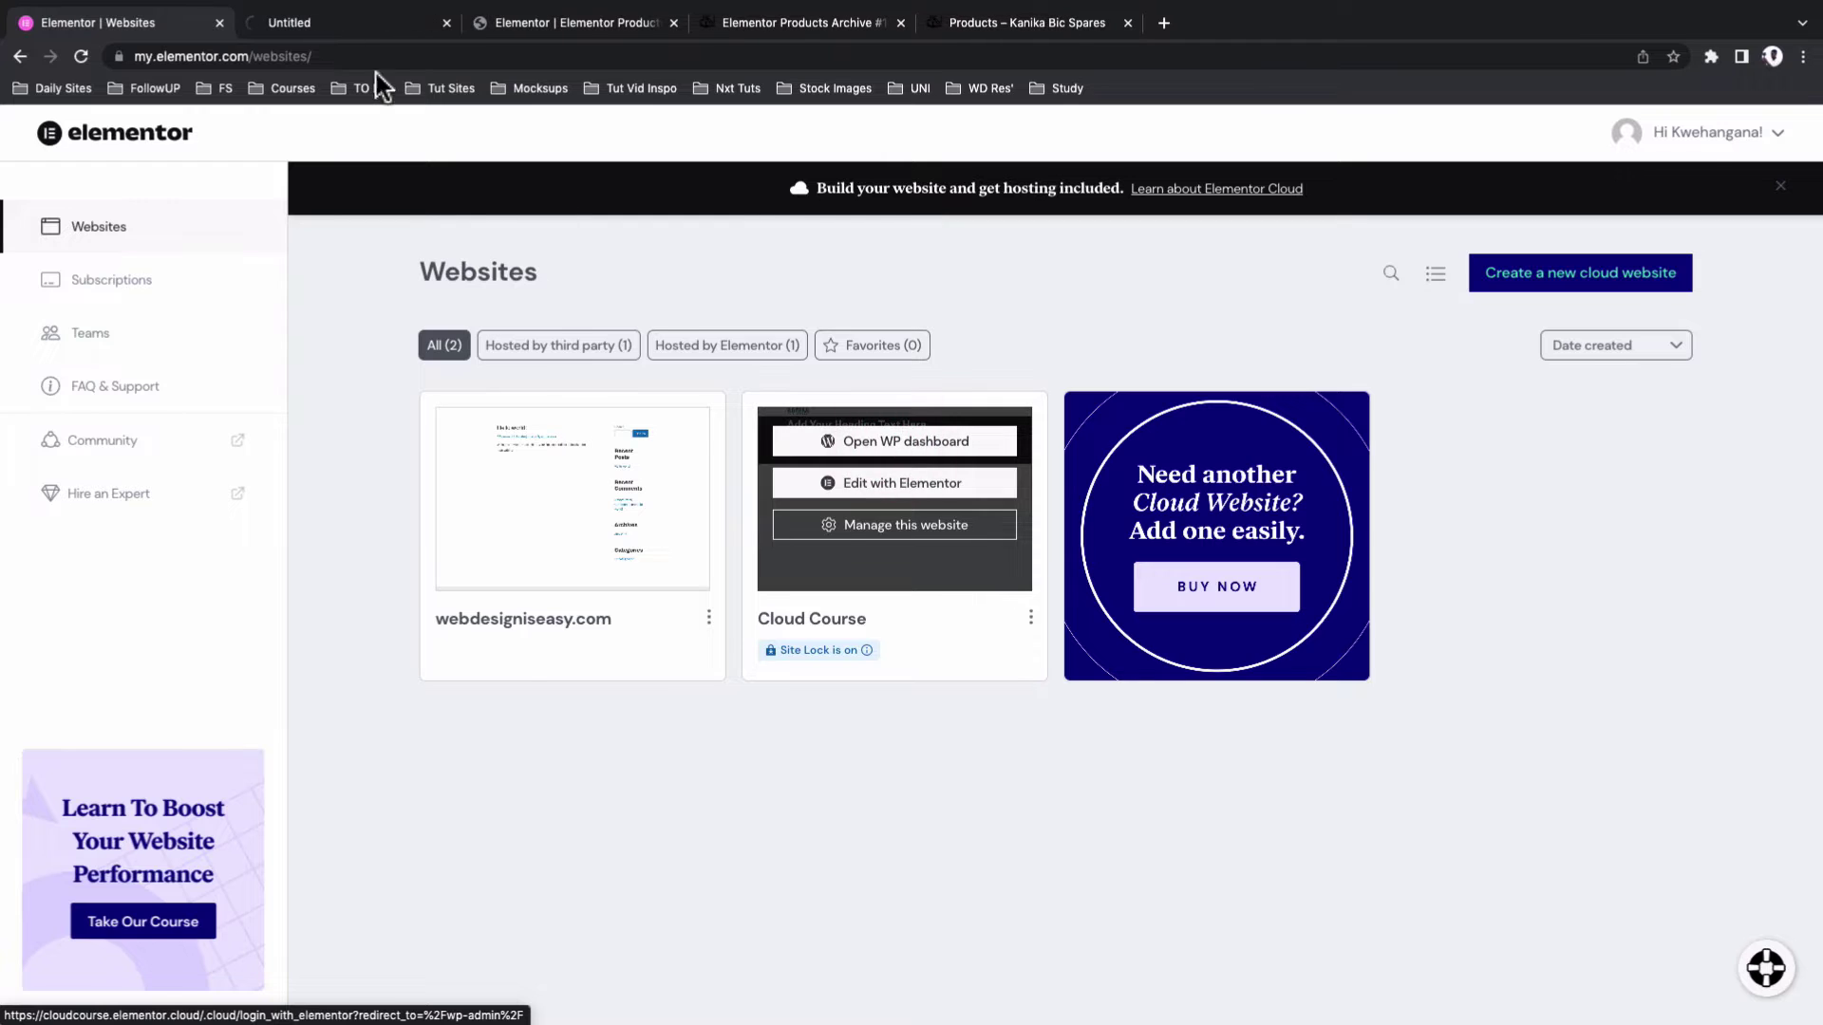
{"action": "mouse_move", "coordinate": [104, 679]}
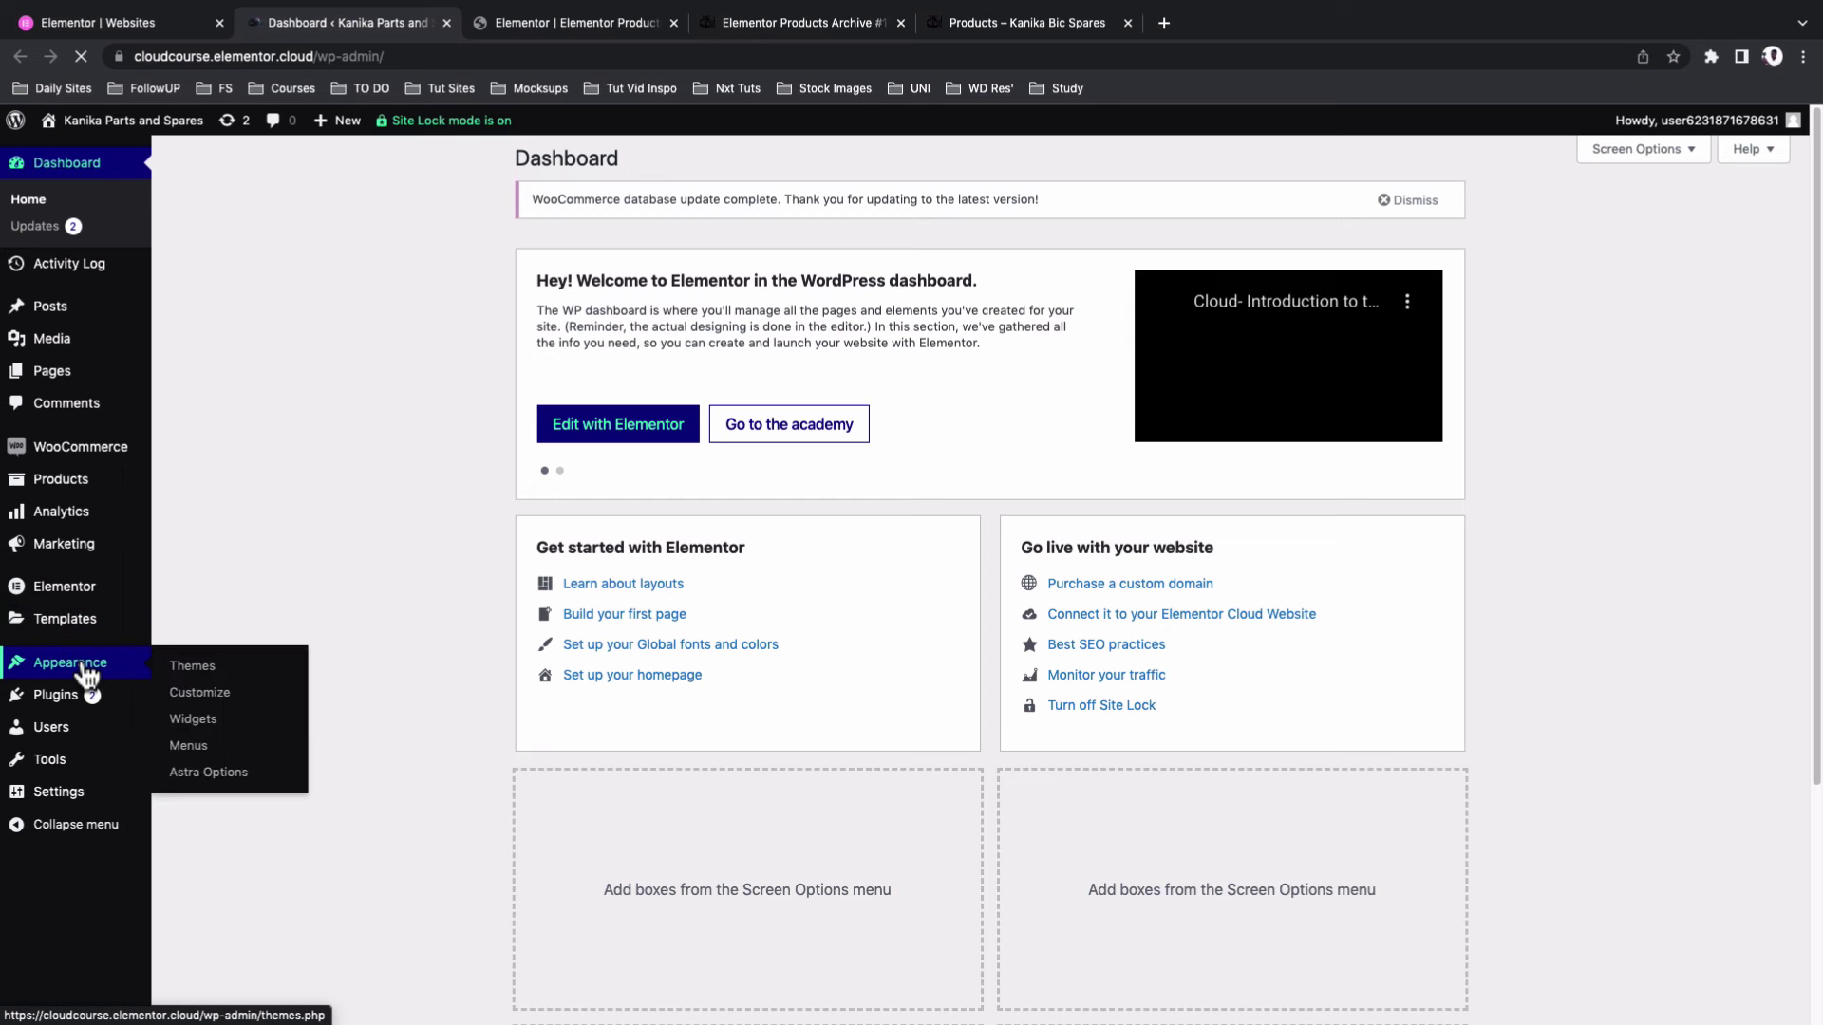
{"action": "left_click", "coordinate": [193, 700]}
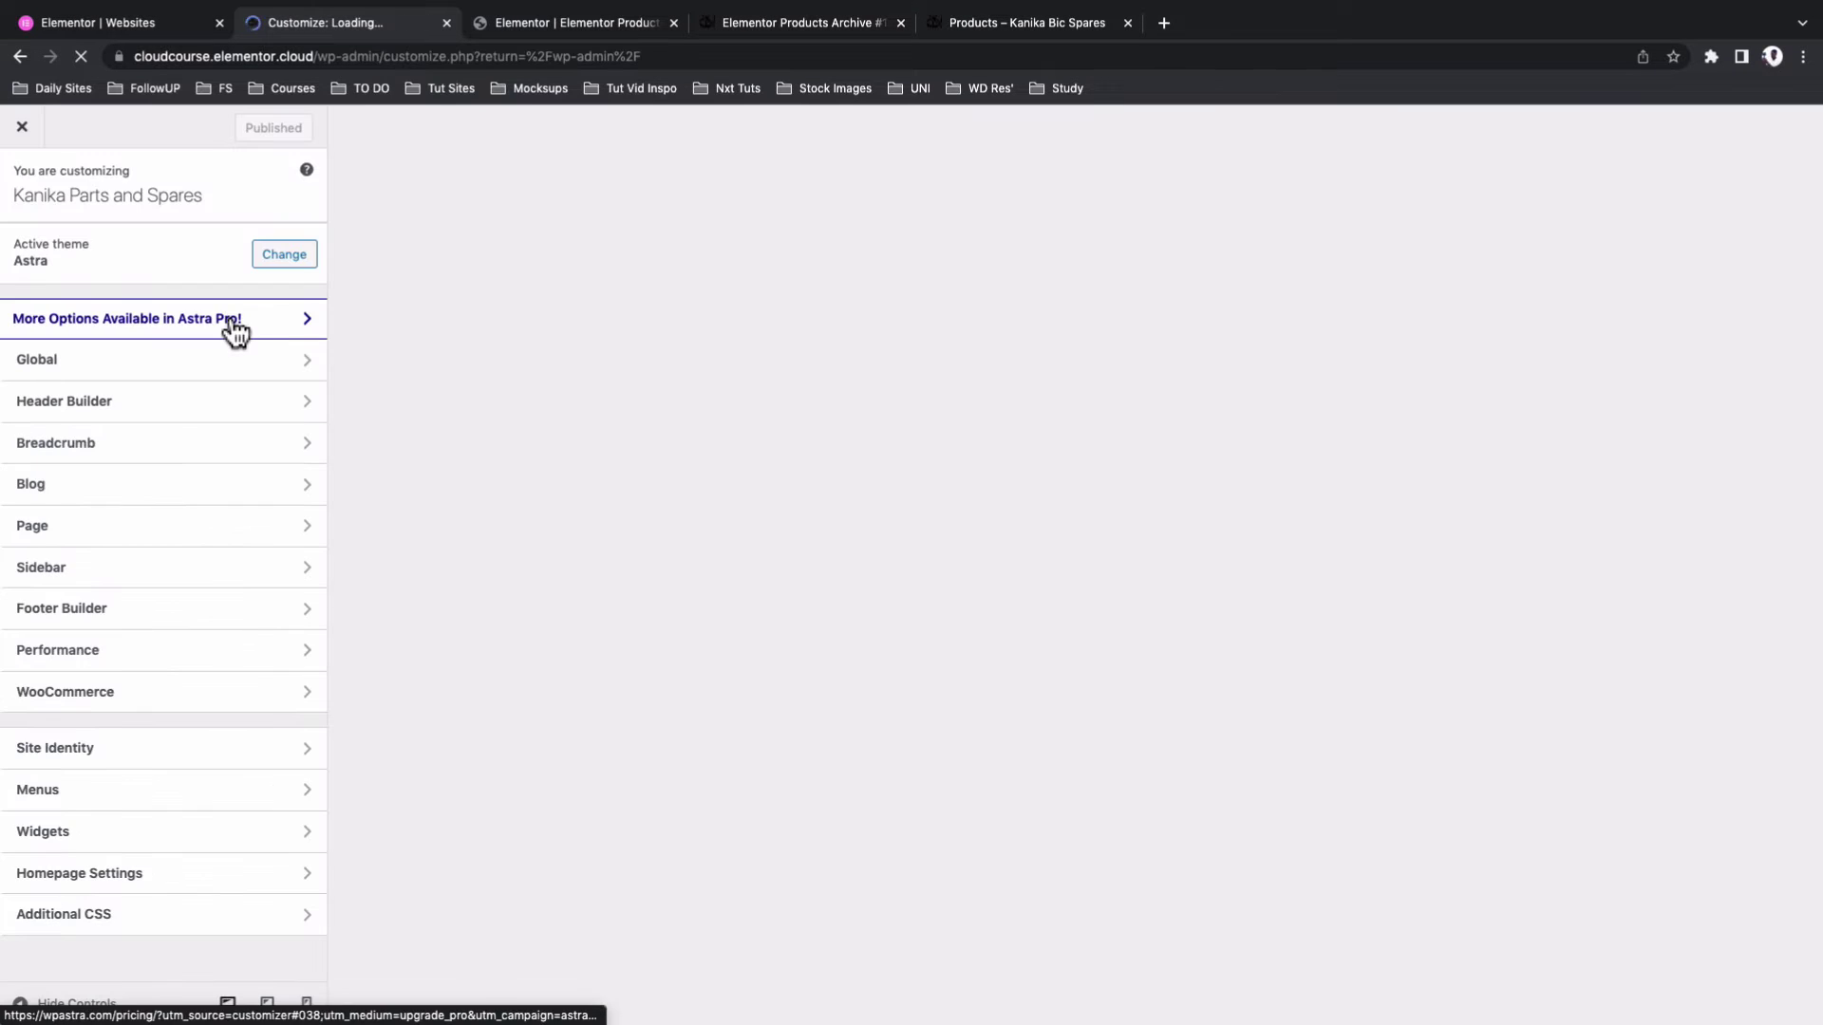
{"action": "left_click", "coordinate": [190, 694]}
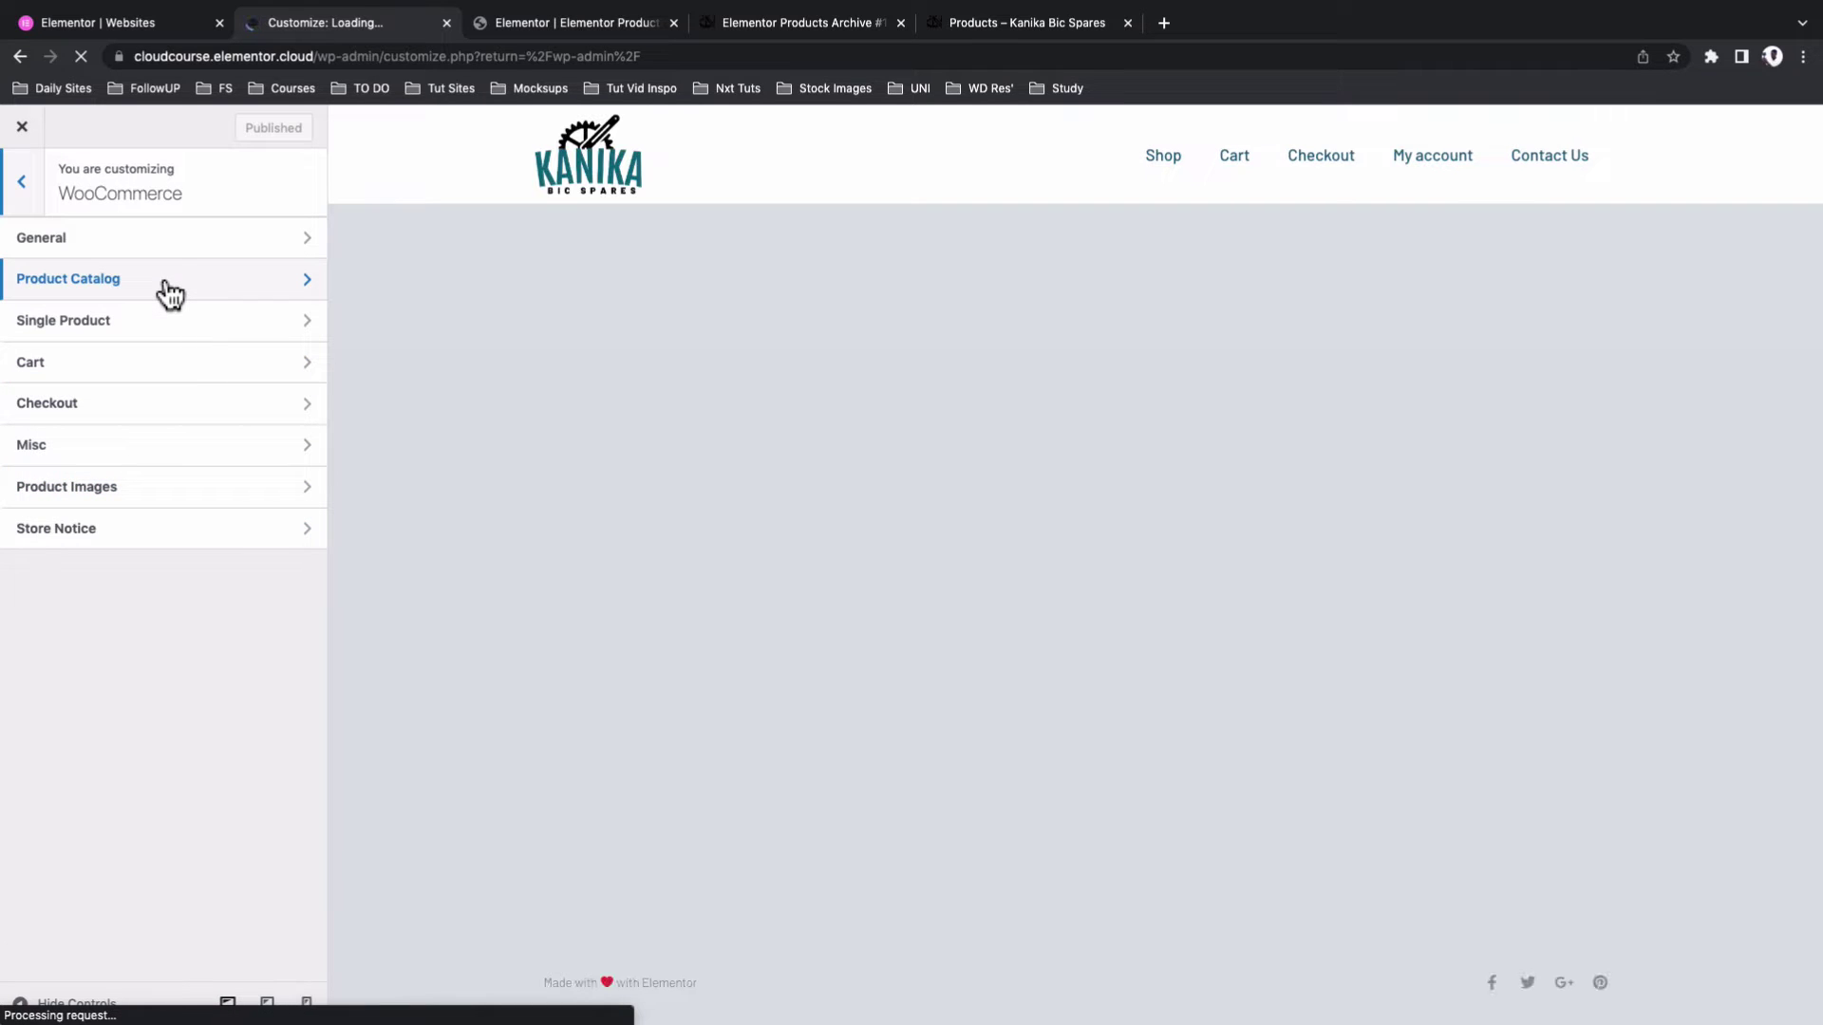
{"action": "left_click", "coordinate": [171, 290]}
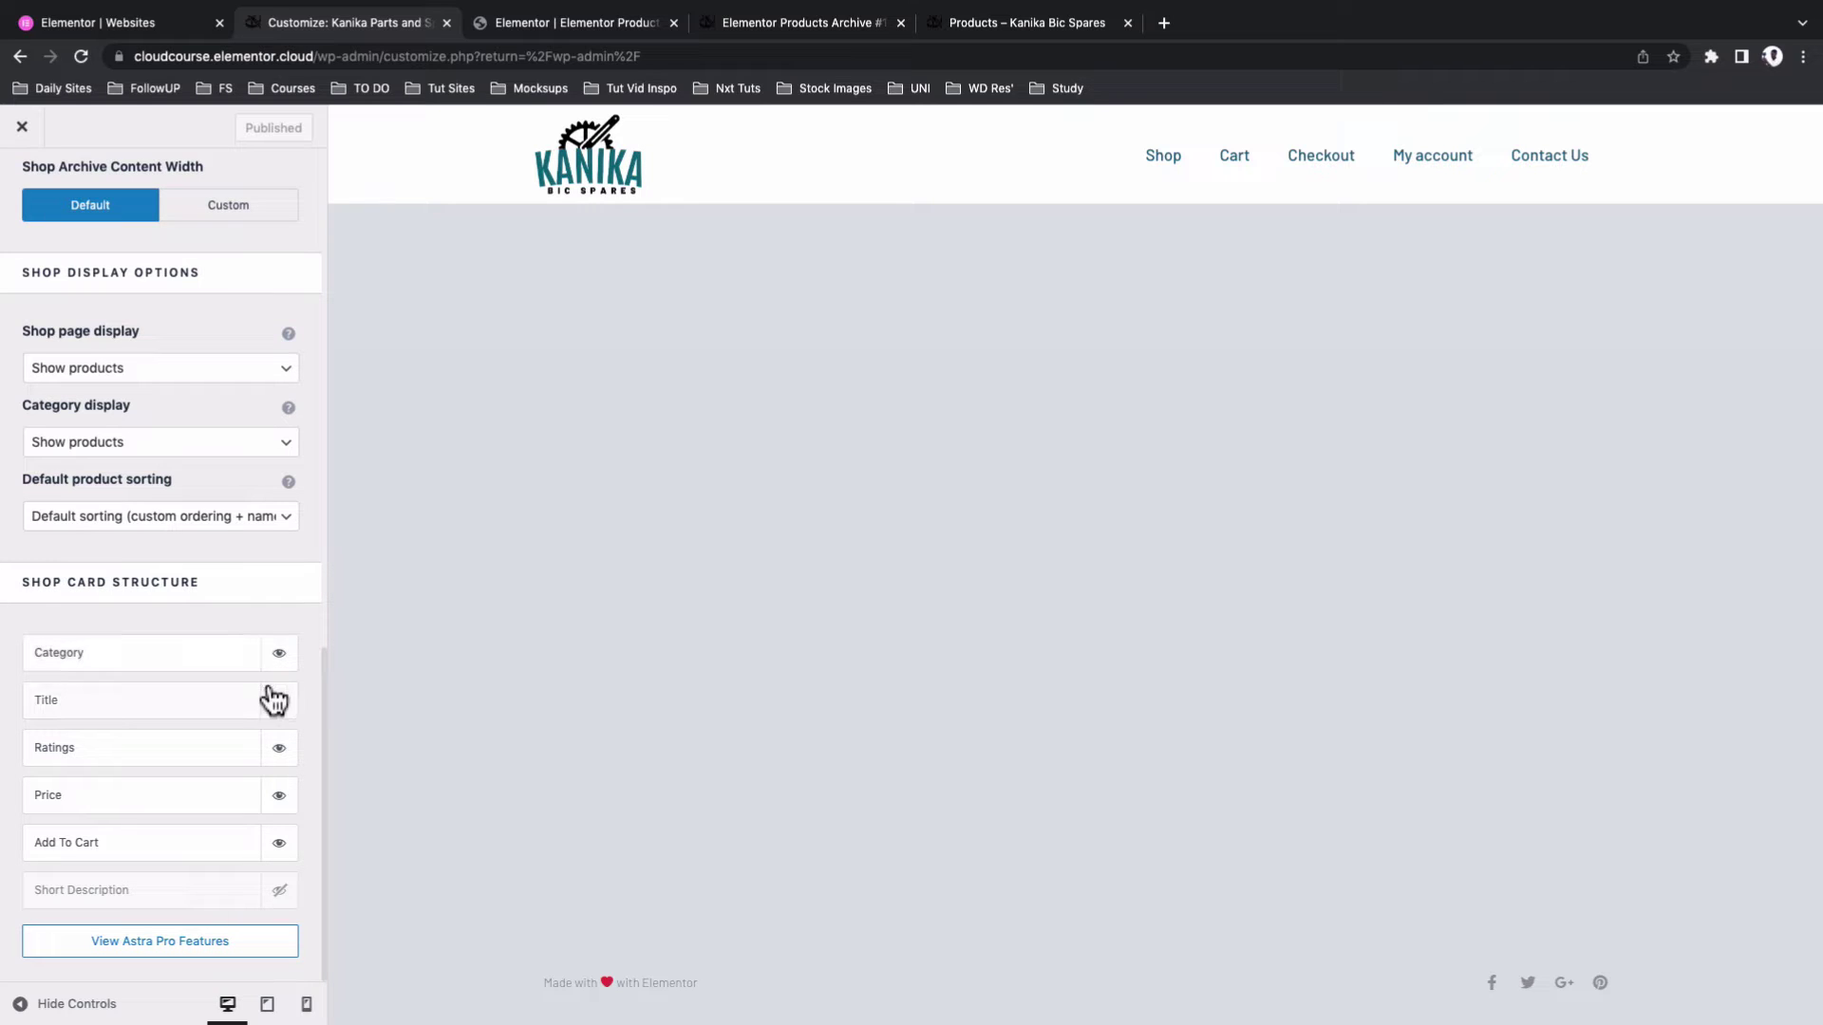
Hide Add To Cart, Ratings and Category in the shop card structure and publish the changes
{"action": "left_click", "coordinate": [280, 843]}
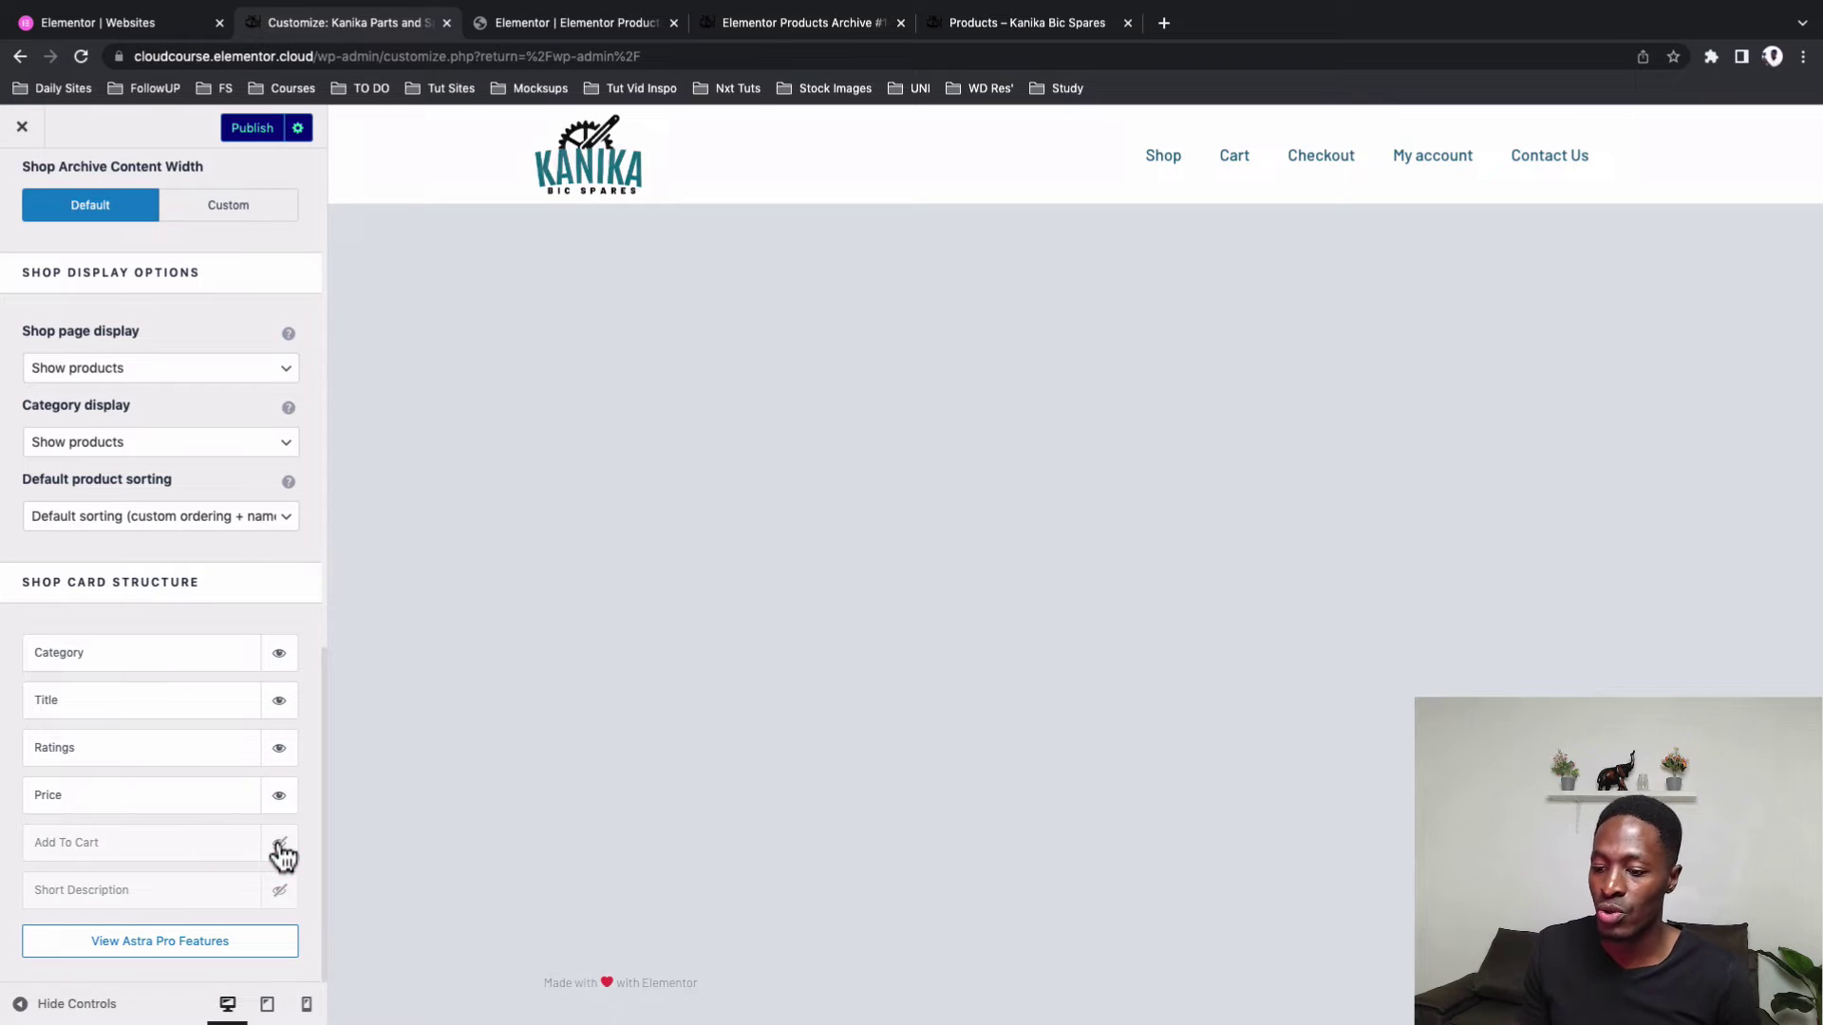
{"action": "left_click", "coordinate": [279, 748]}
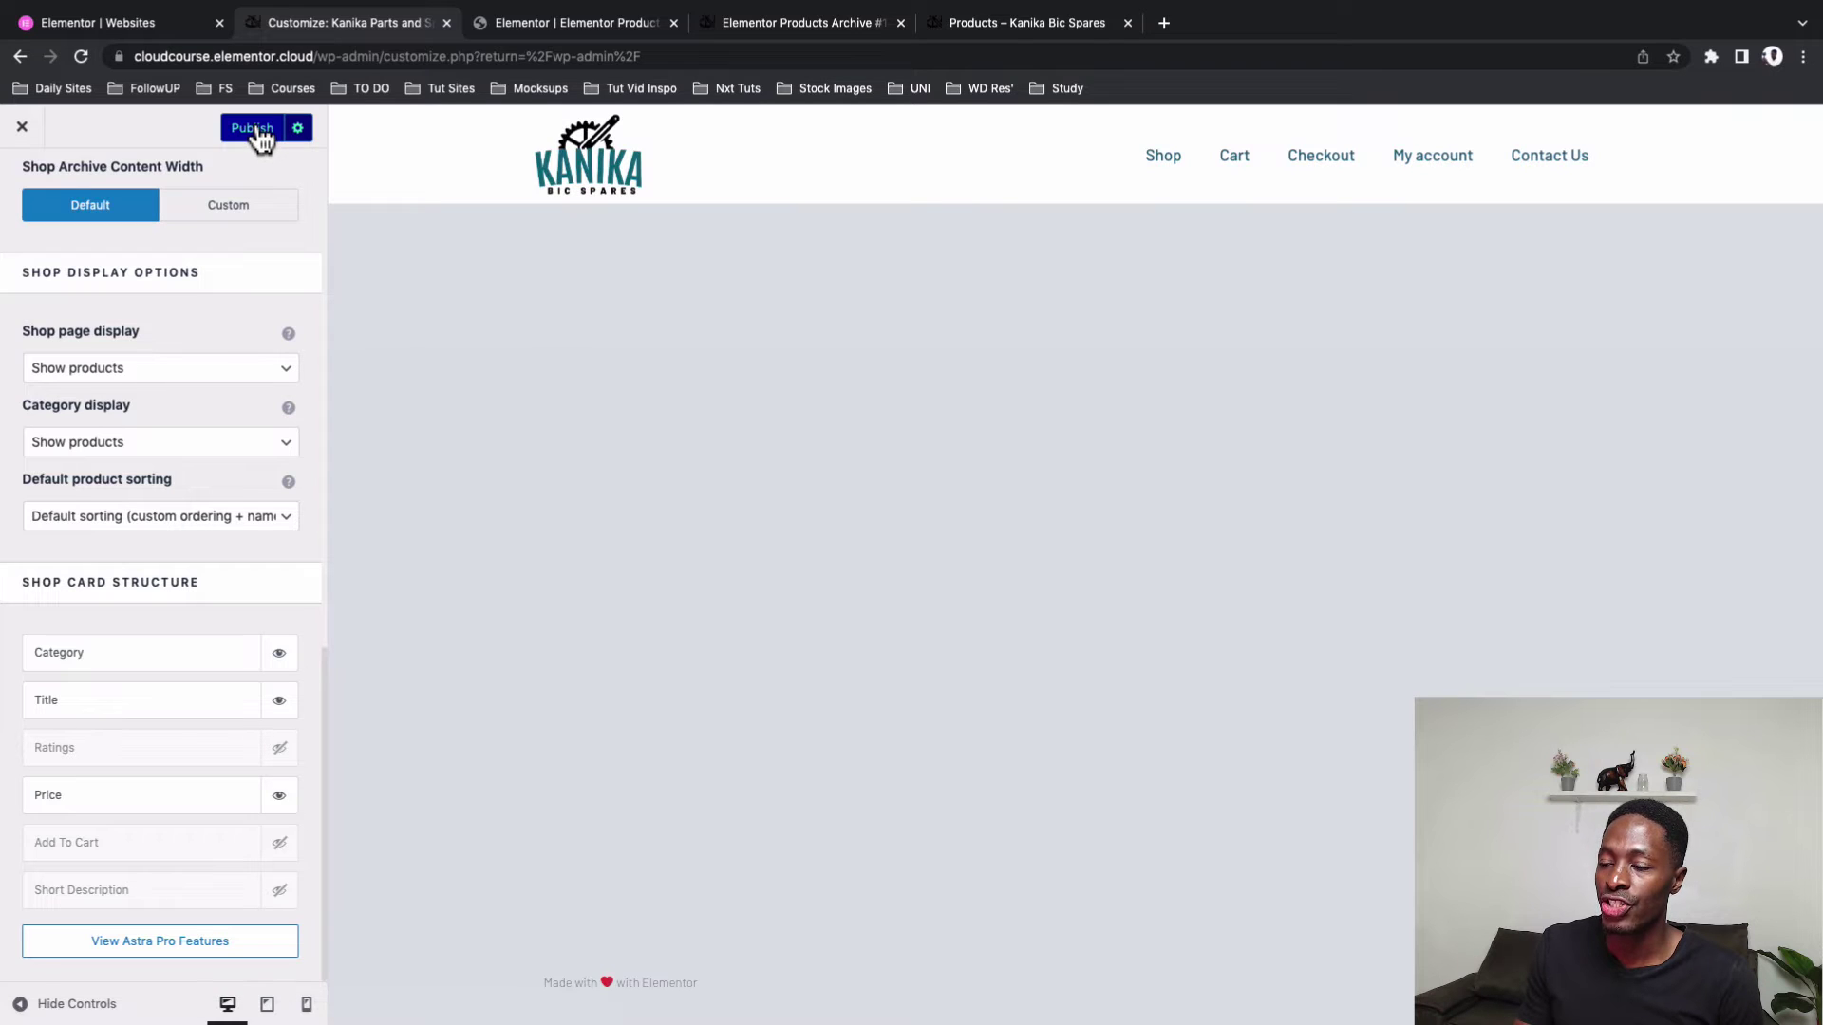
{"action": "left_click", "coordinate": [272, 657]}
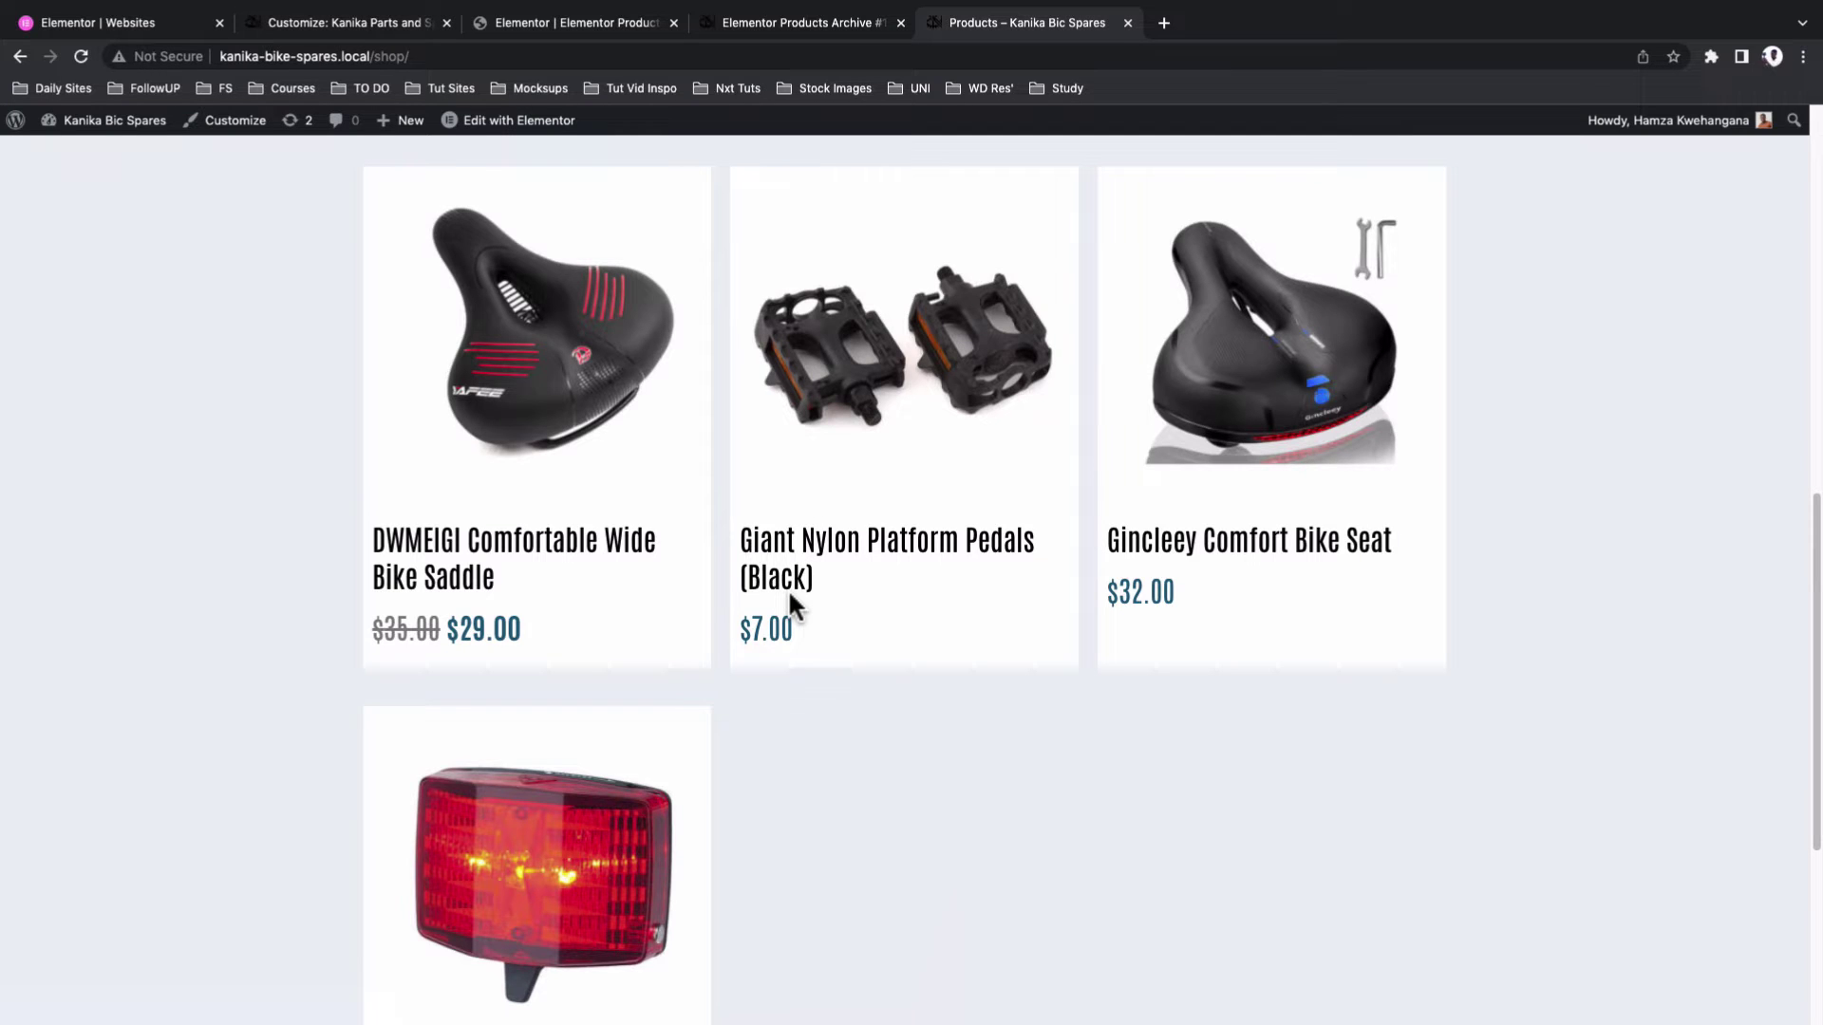
Save the products archive template as a draft again and look through the product cards and pagination in its preview
{"action": "left_click", "coordinate": [398, 27]}
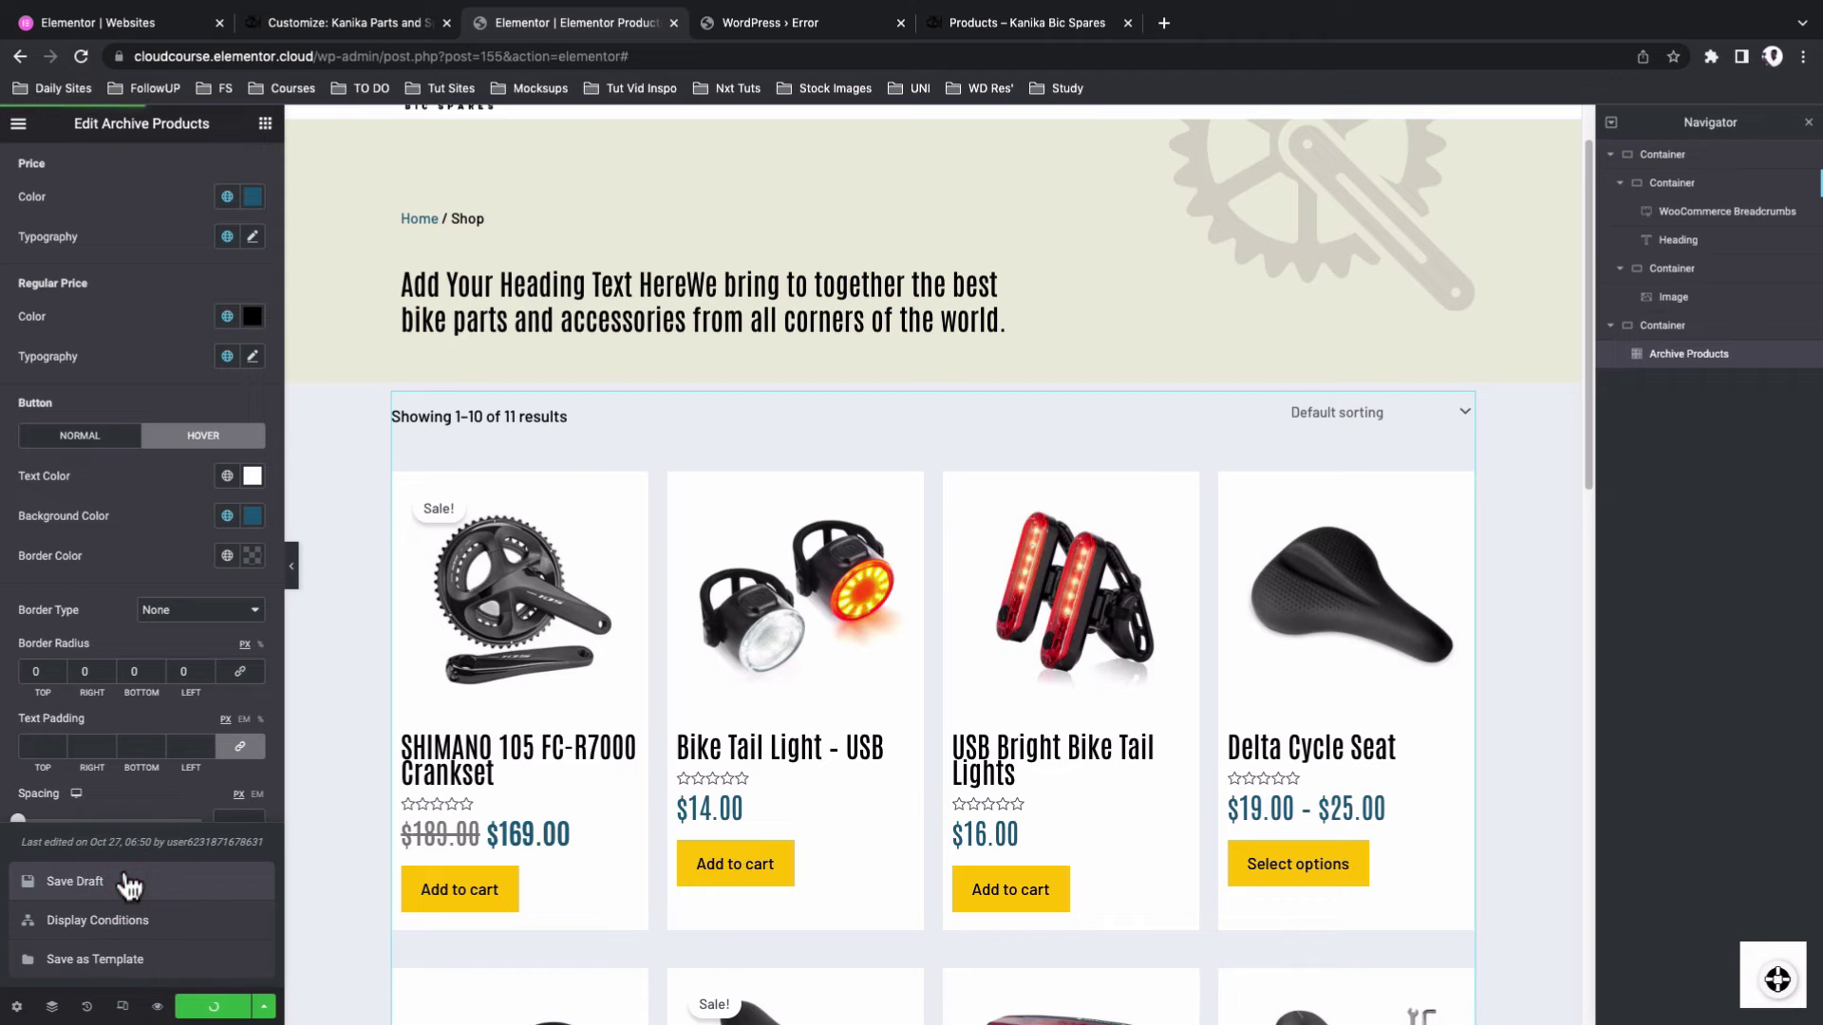
{"action": "left_click", "coordinate": [782, 24]}
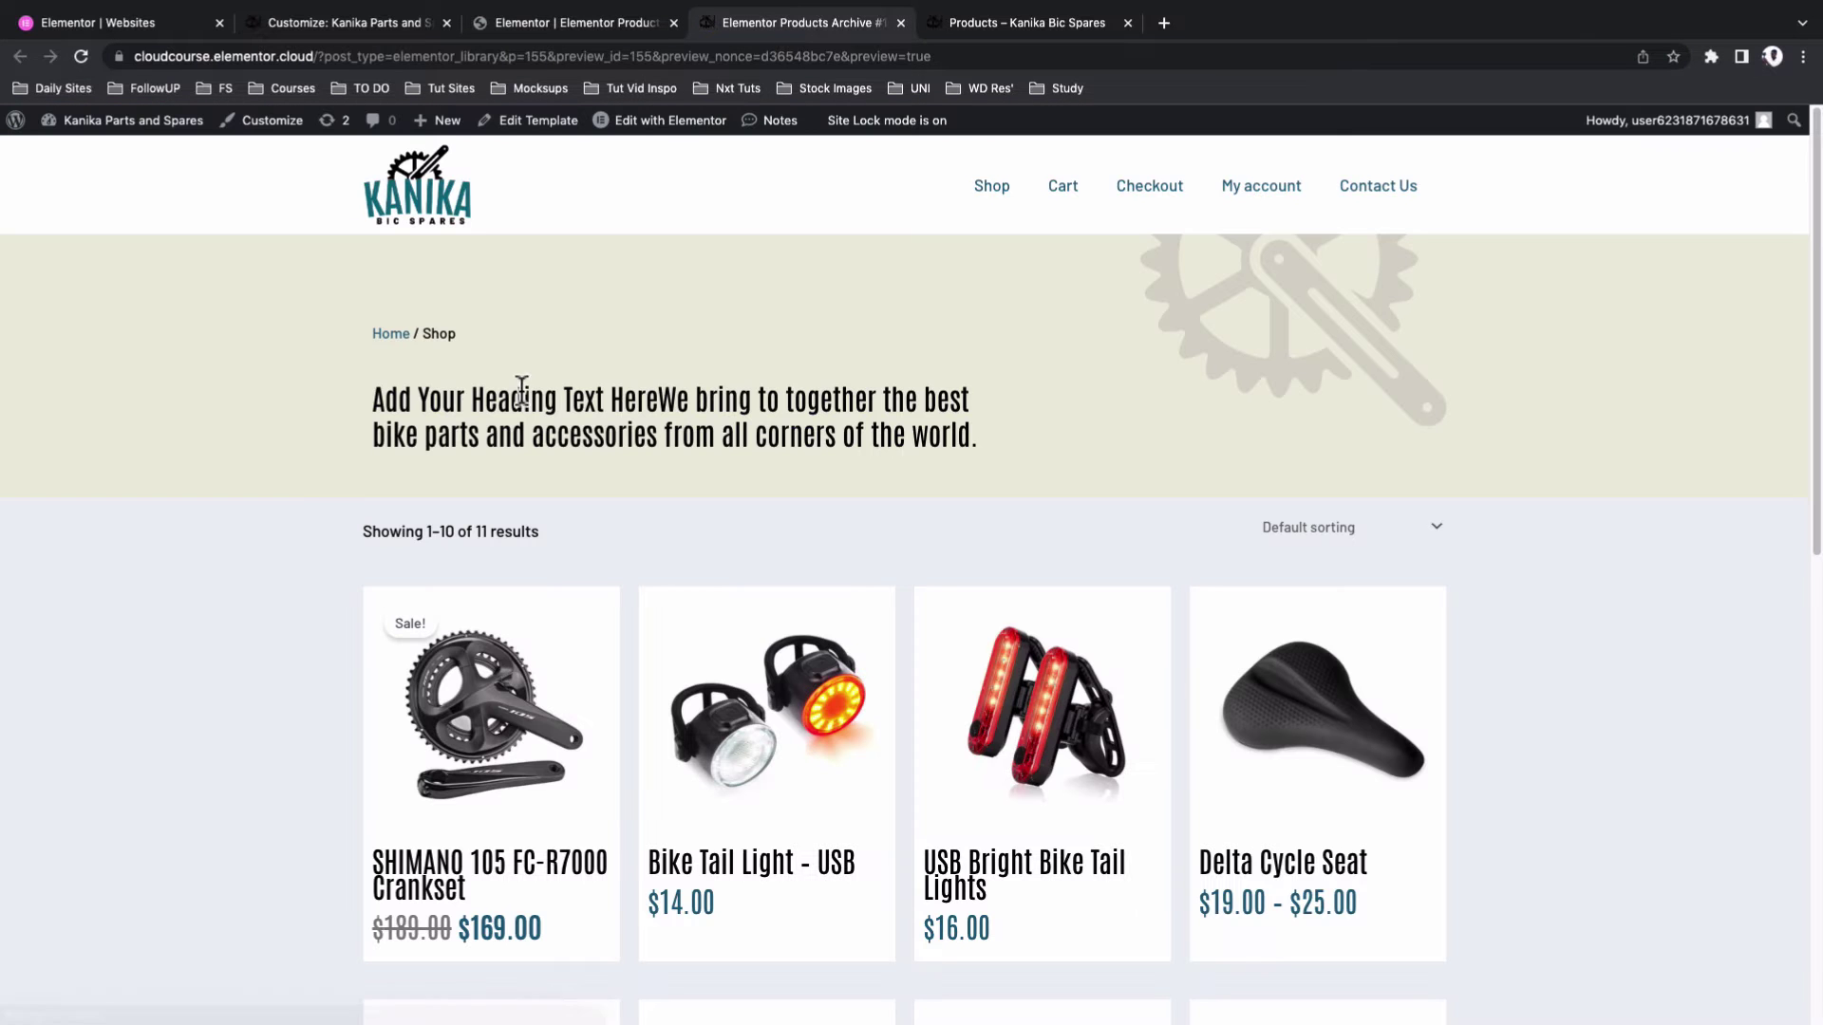
{"action": "scroll", "coordinate": [203, 739], "scroll_direction": "down", "scroll_amount": 6}
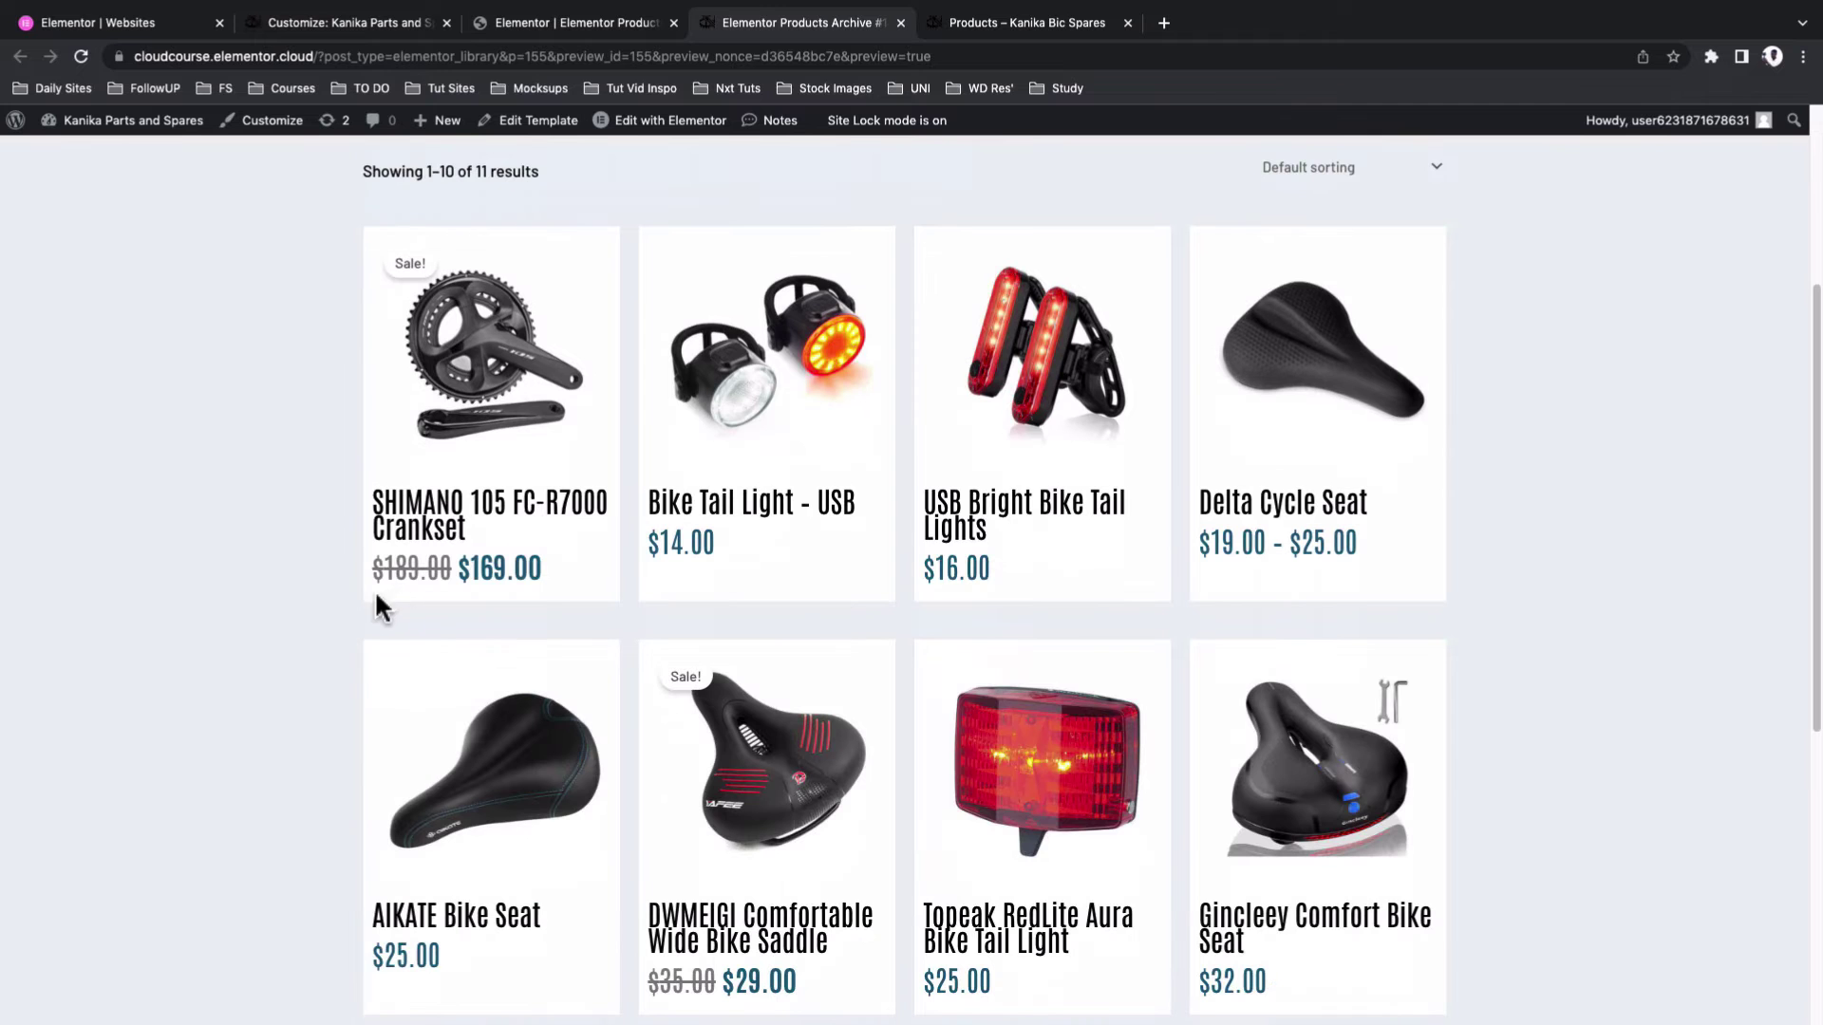
{"action": "scroll", "coordinate": [293, 655], "scroll_direction": "down", "scroll_amount": 2}
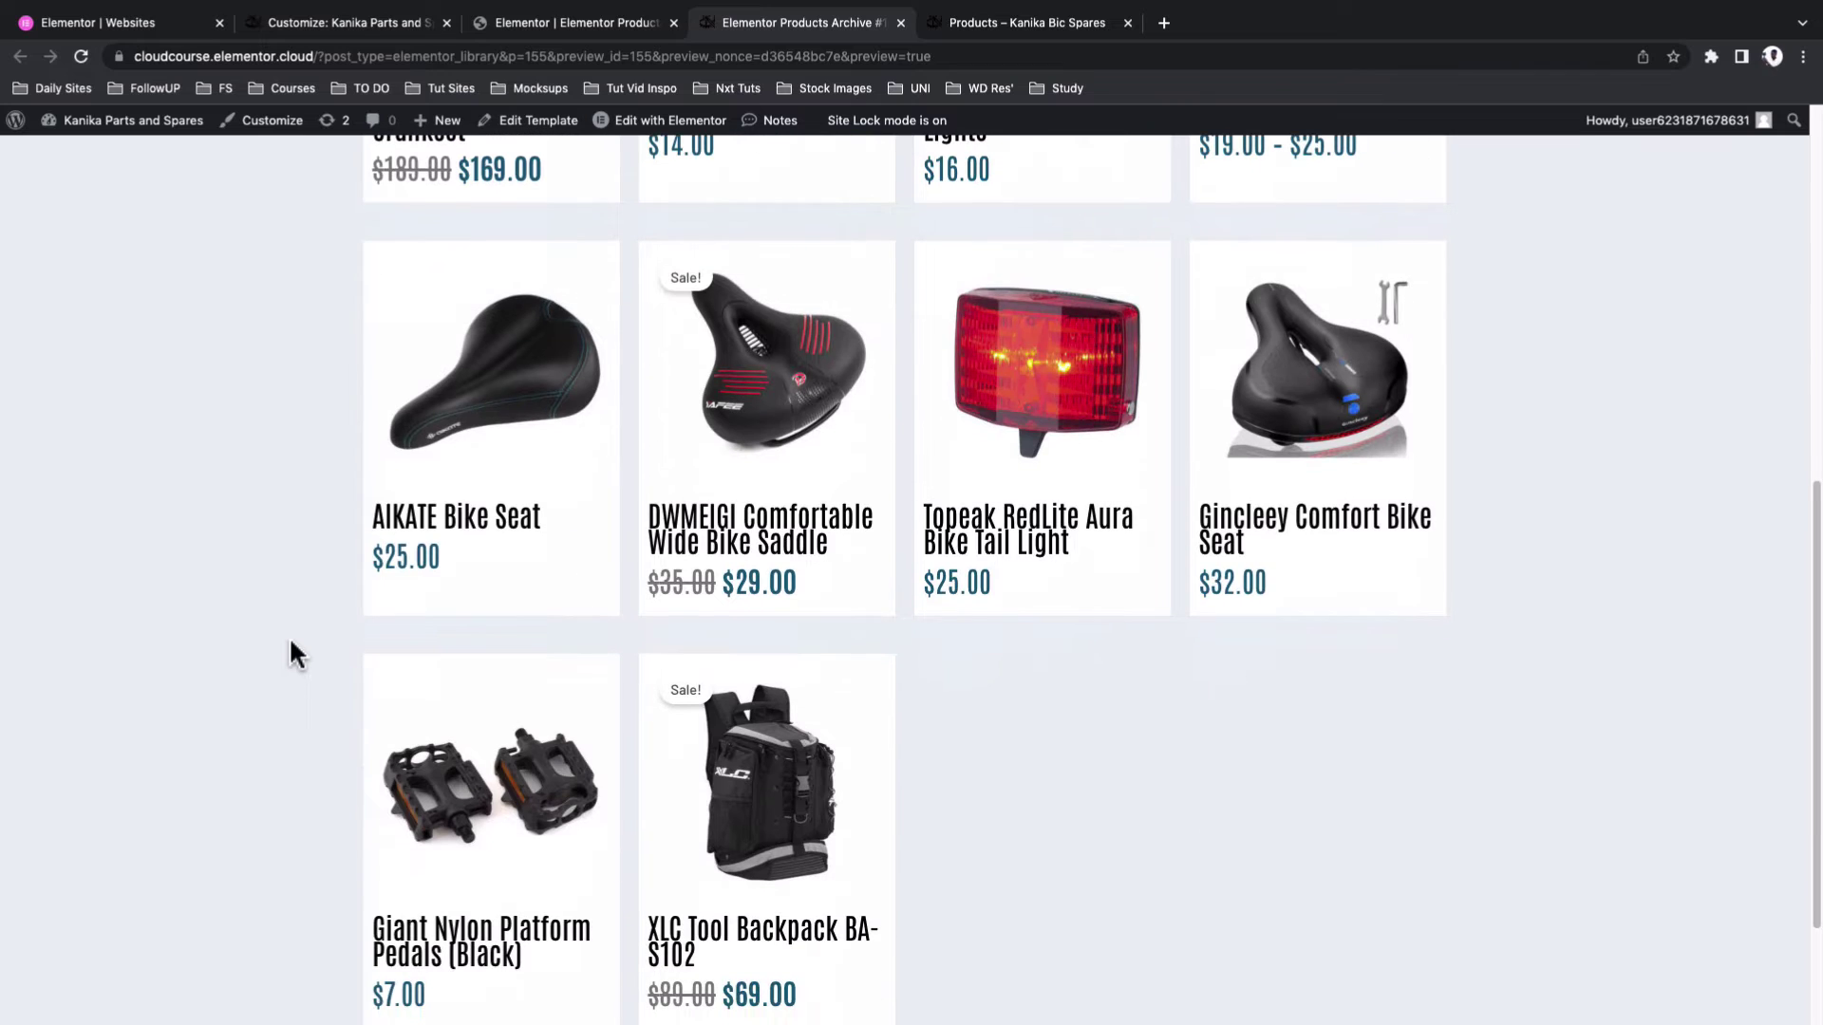
{"action": "scroll", "coordinate": [297, 655], "scroll_direction": "down", "scroll_amount": 2}
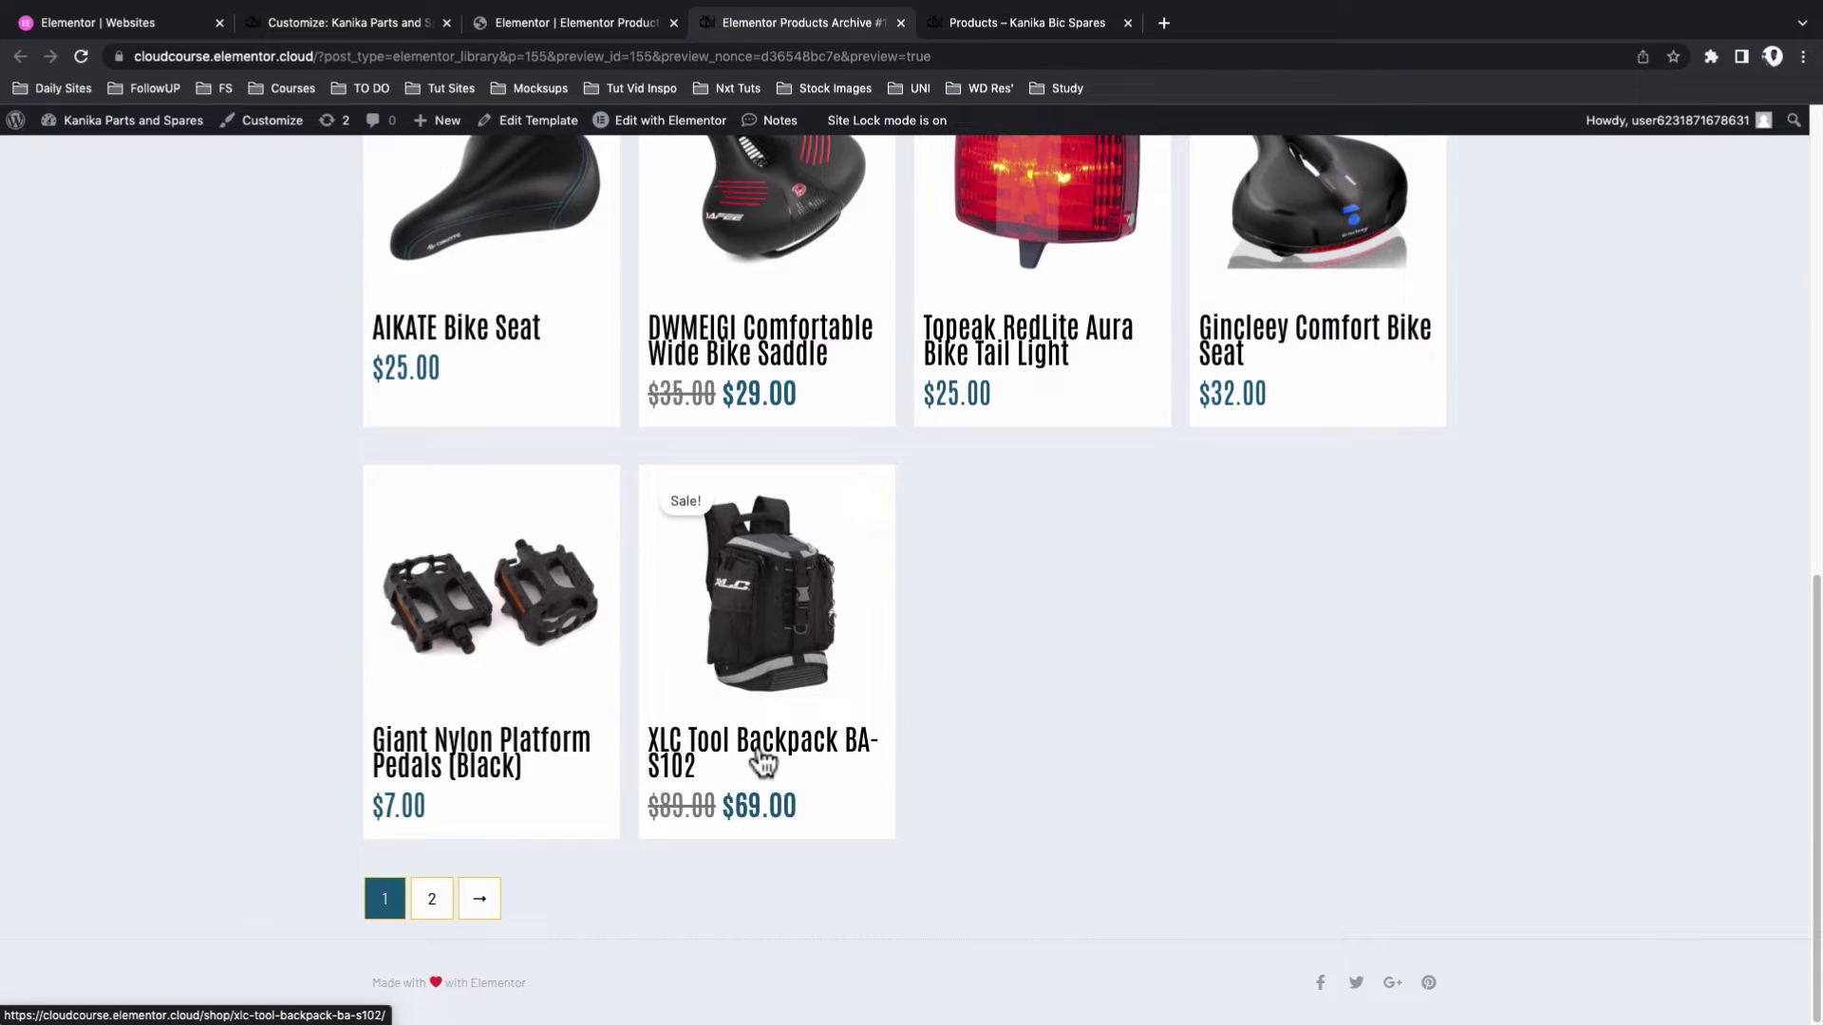
{"action": "mouse_move", "coordinate": [693, 541]}
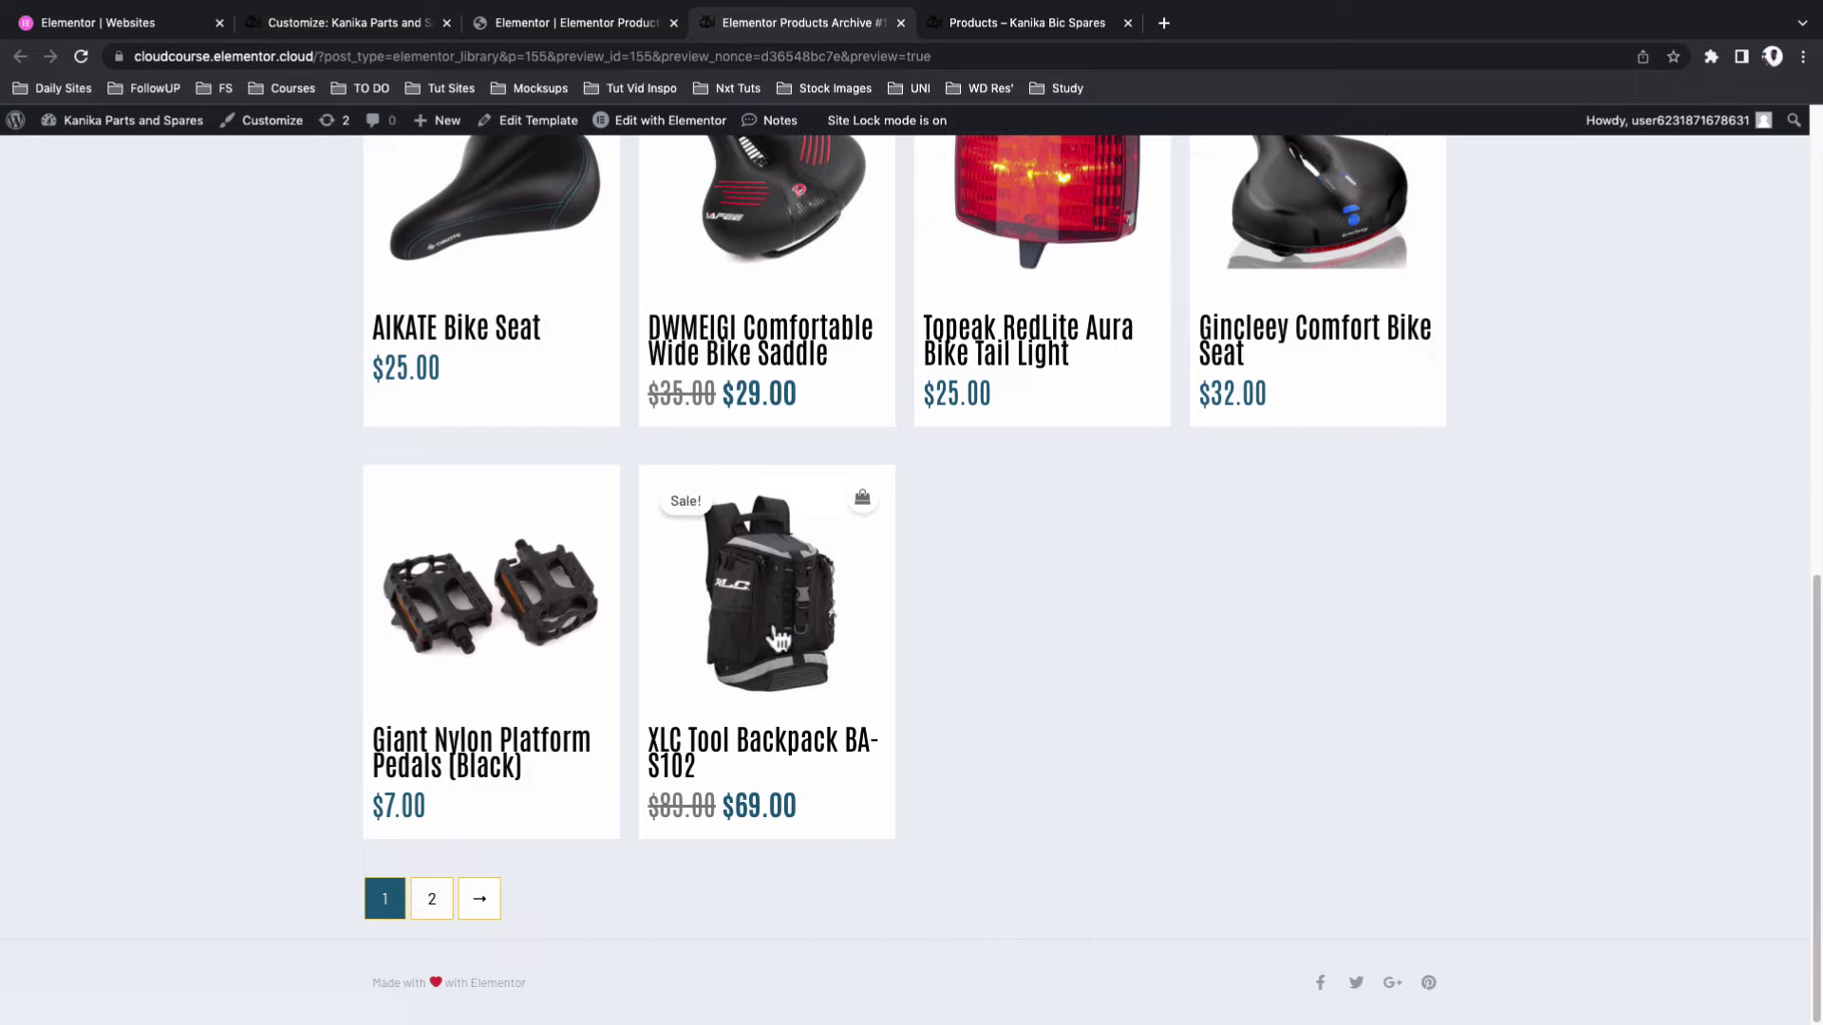
{"action": "scroll", "coordinate": [773, 665], "scroll_direction": "up", "scroll_amount": 4}
{"action": "scroll", "coordinate": [774, 640], "scroll_direction": "up", "scroll_amount": 5}
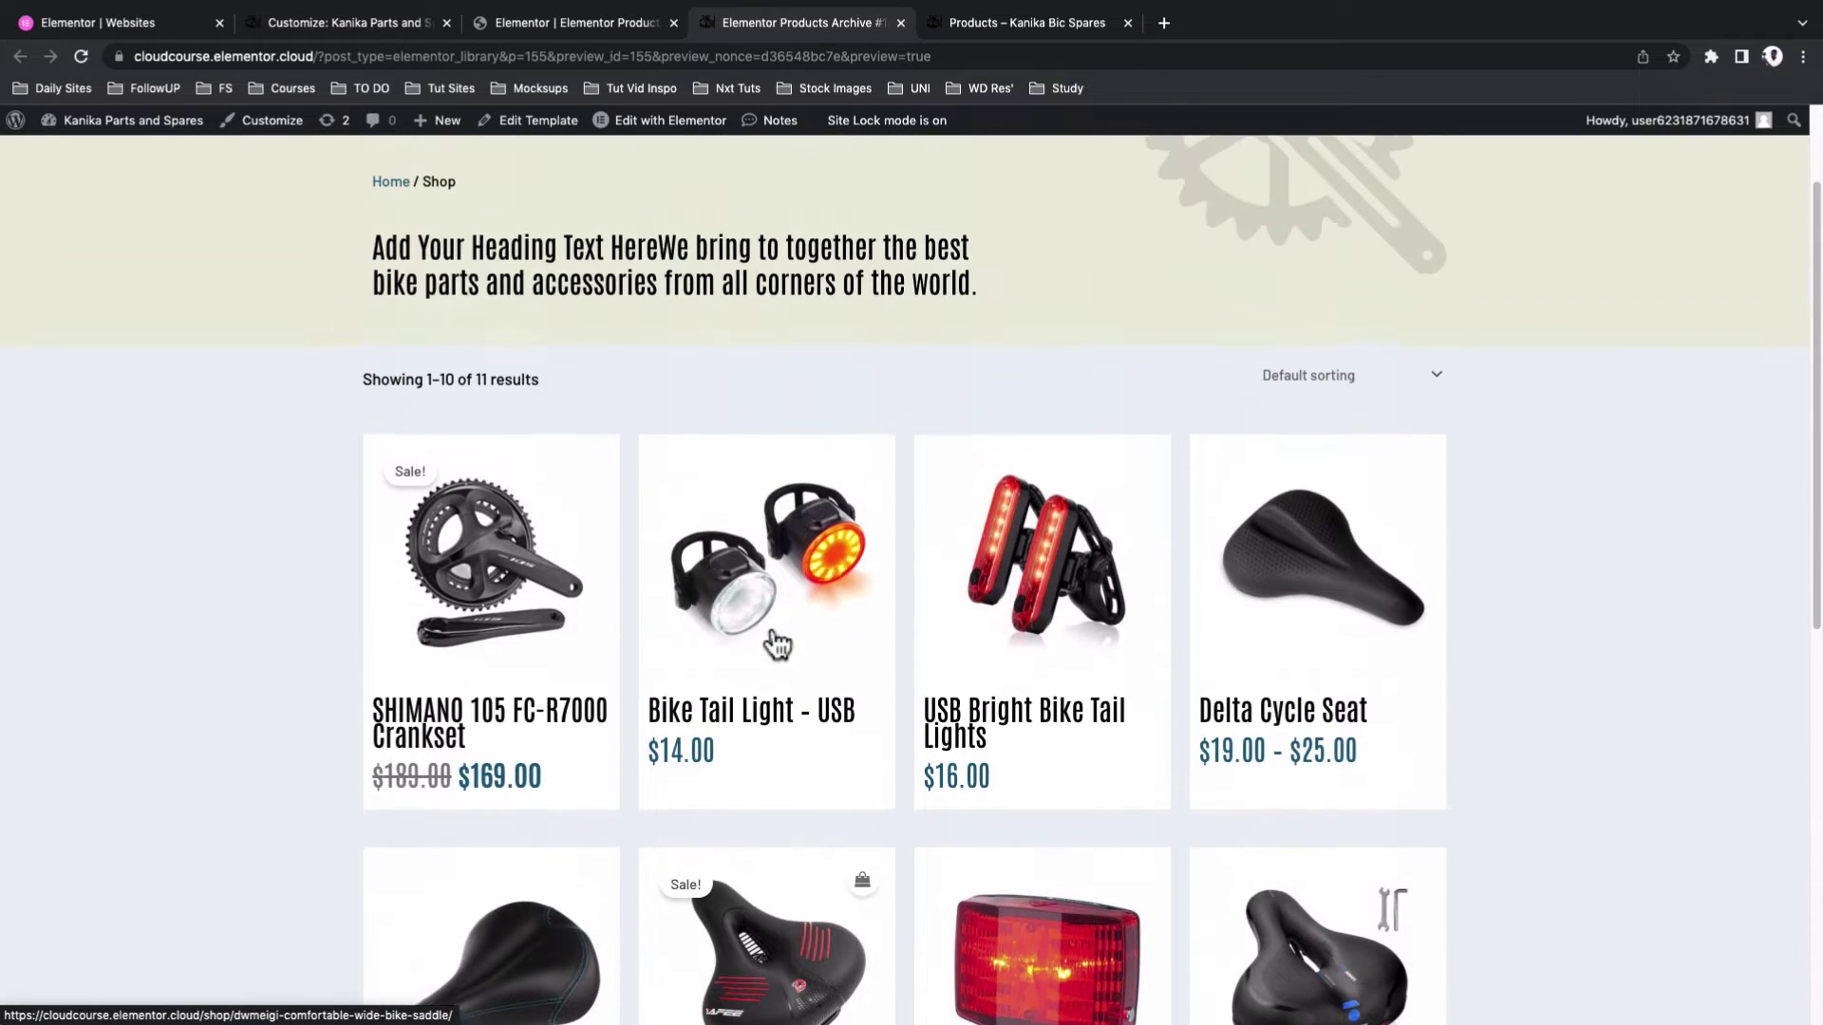
{"action": "scroll", "coordinate": [775, 643], "scroll_direction": "down", "scroll_amount": 4}
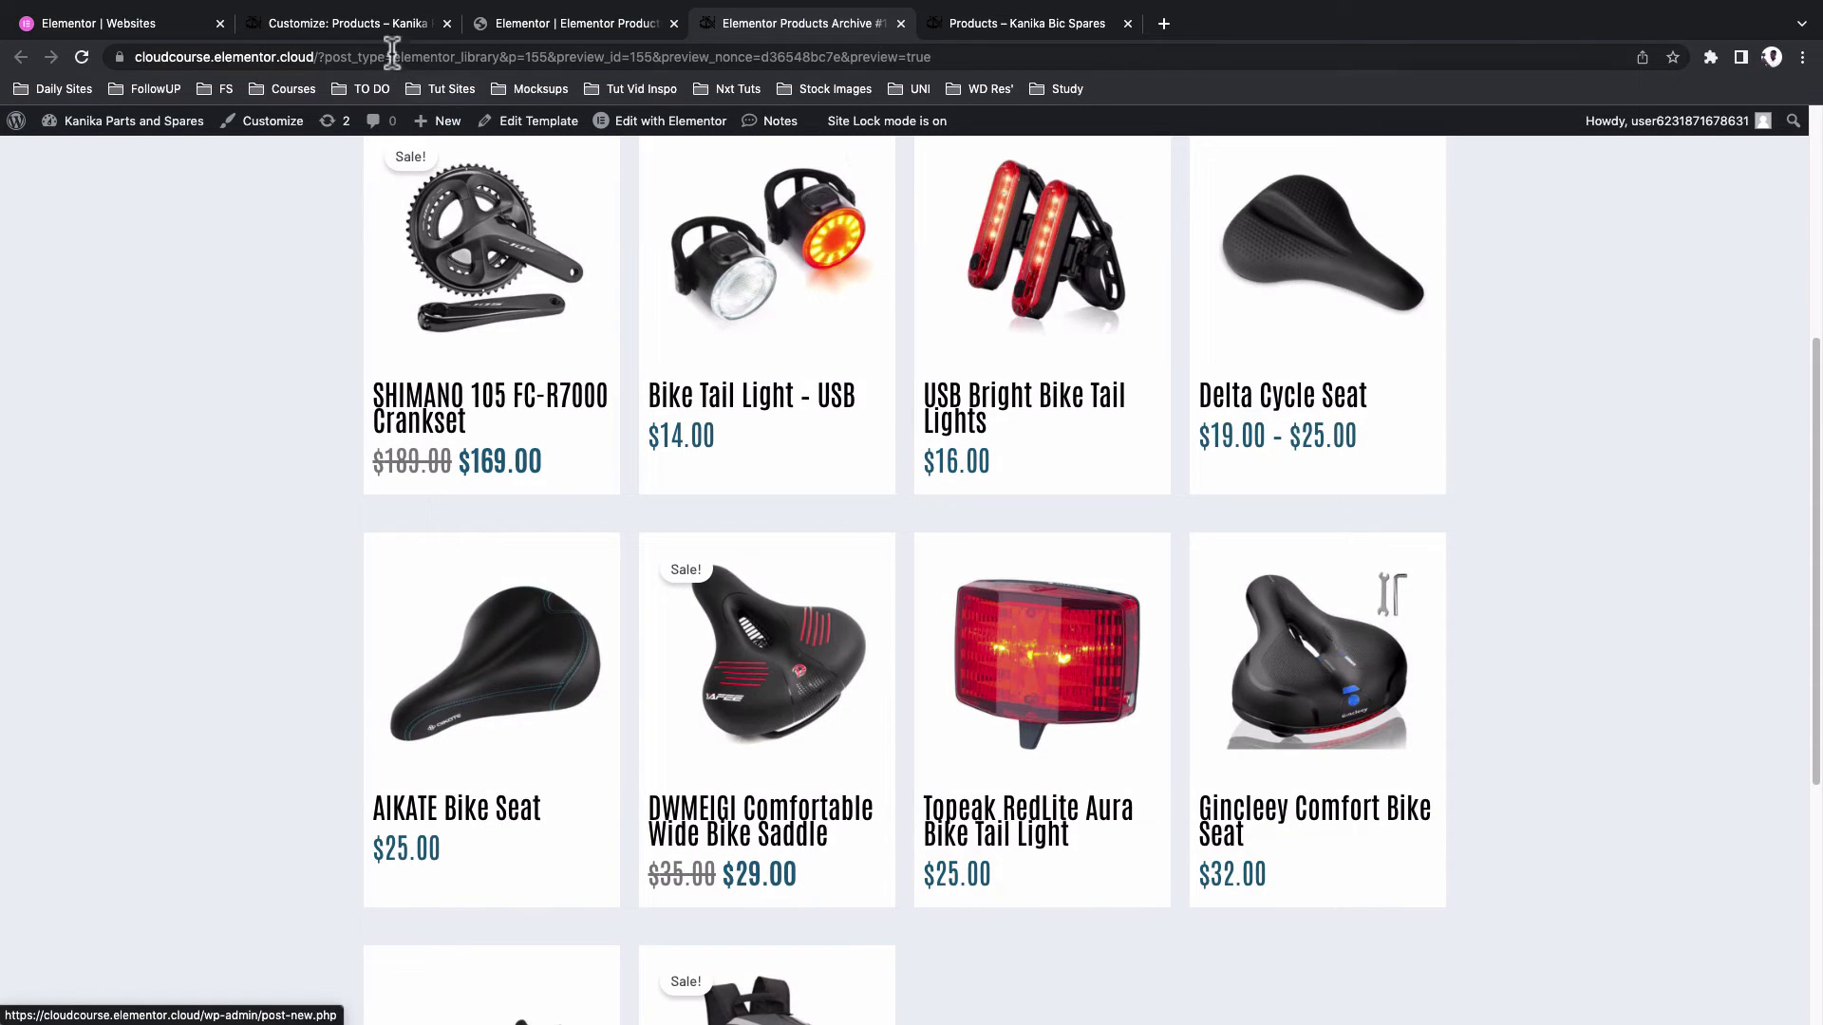
Return to the customizer's Product Catalog settings and switch the Shop Card Design to the plain grid layout without the cart icon
{"action": "left_click", "coordinate": [374, 23]}
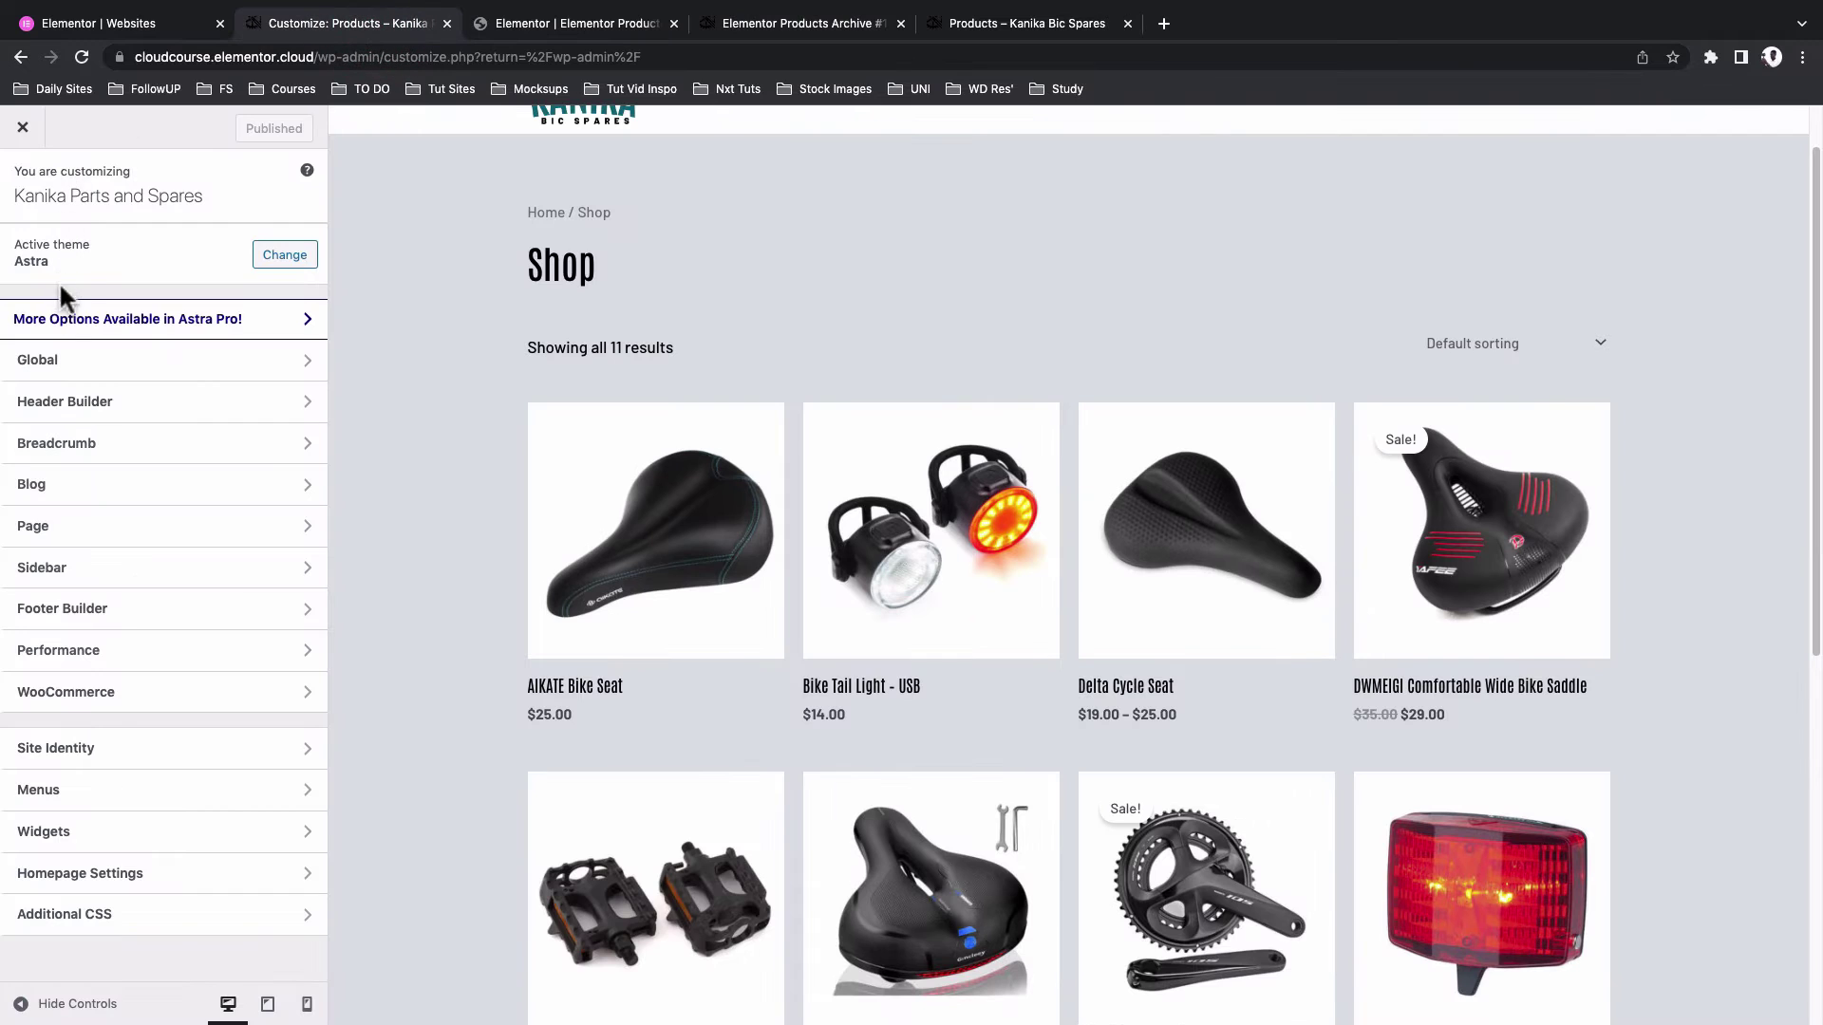
{"action": "left_click", "coordinate": [49, 698]}
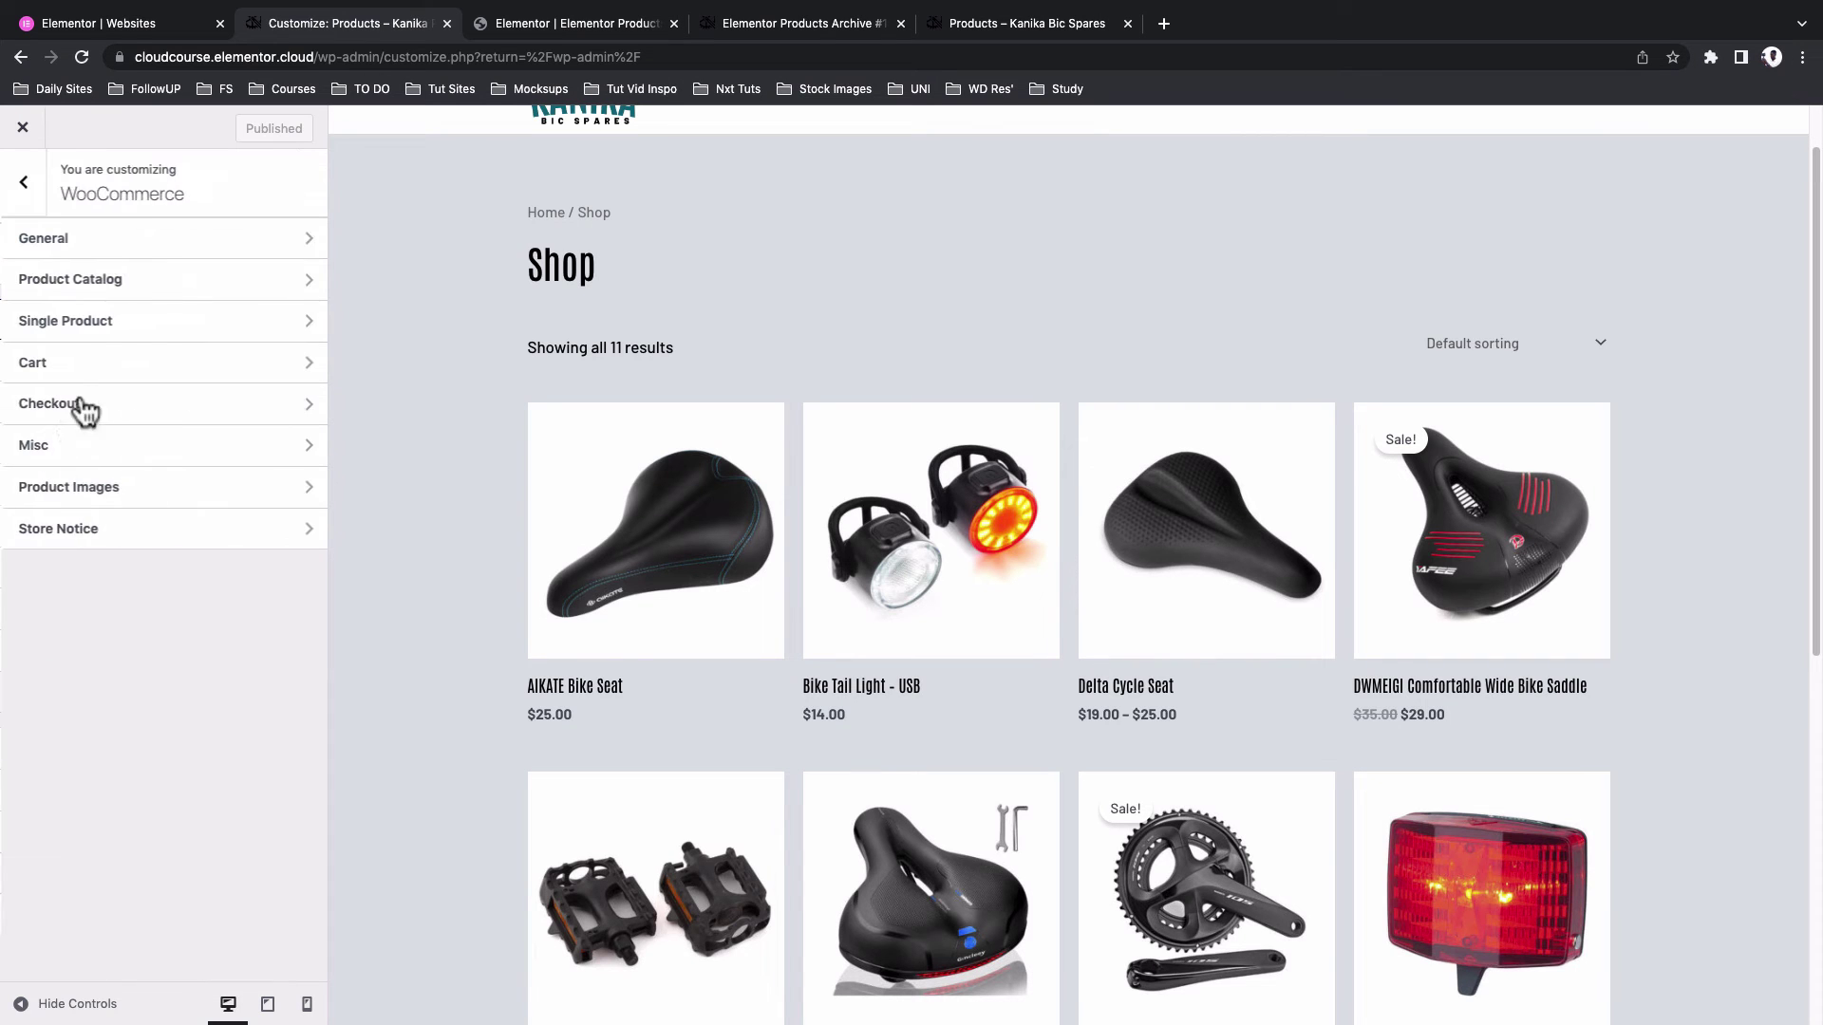
{"action": "left_click", "coordinate": [133, 291]}
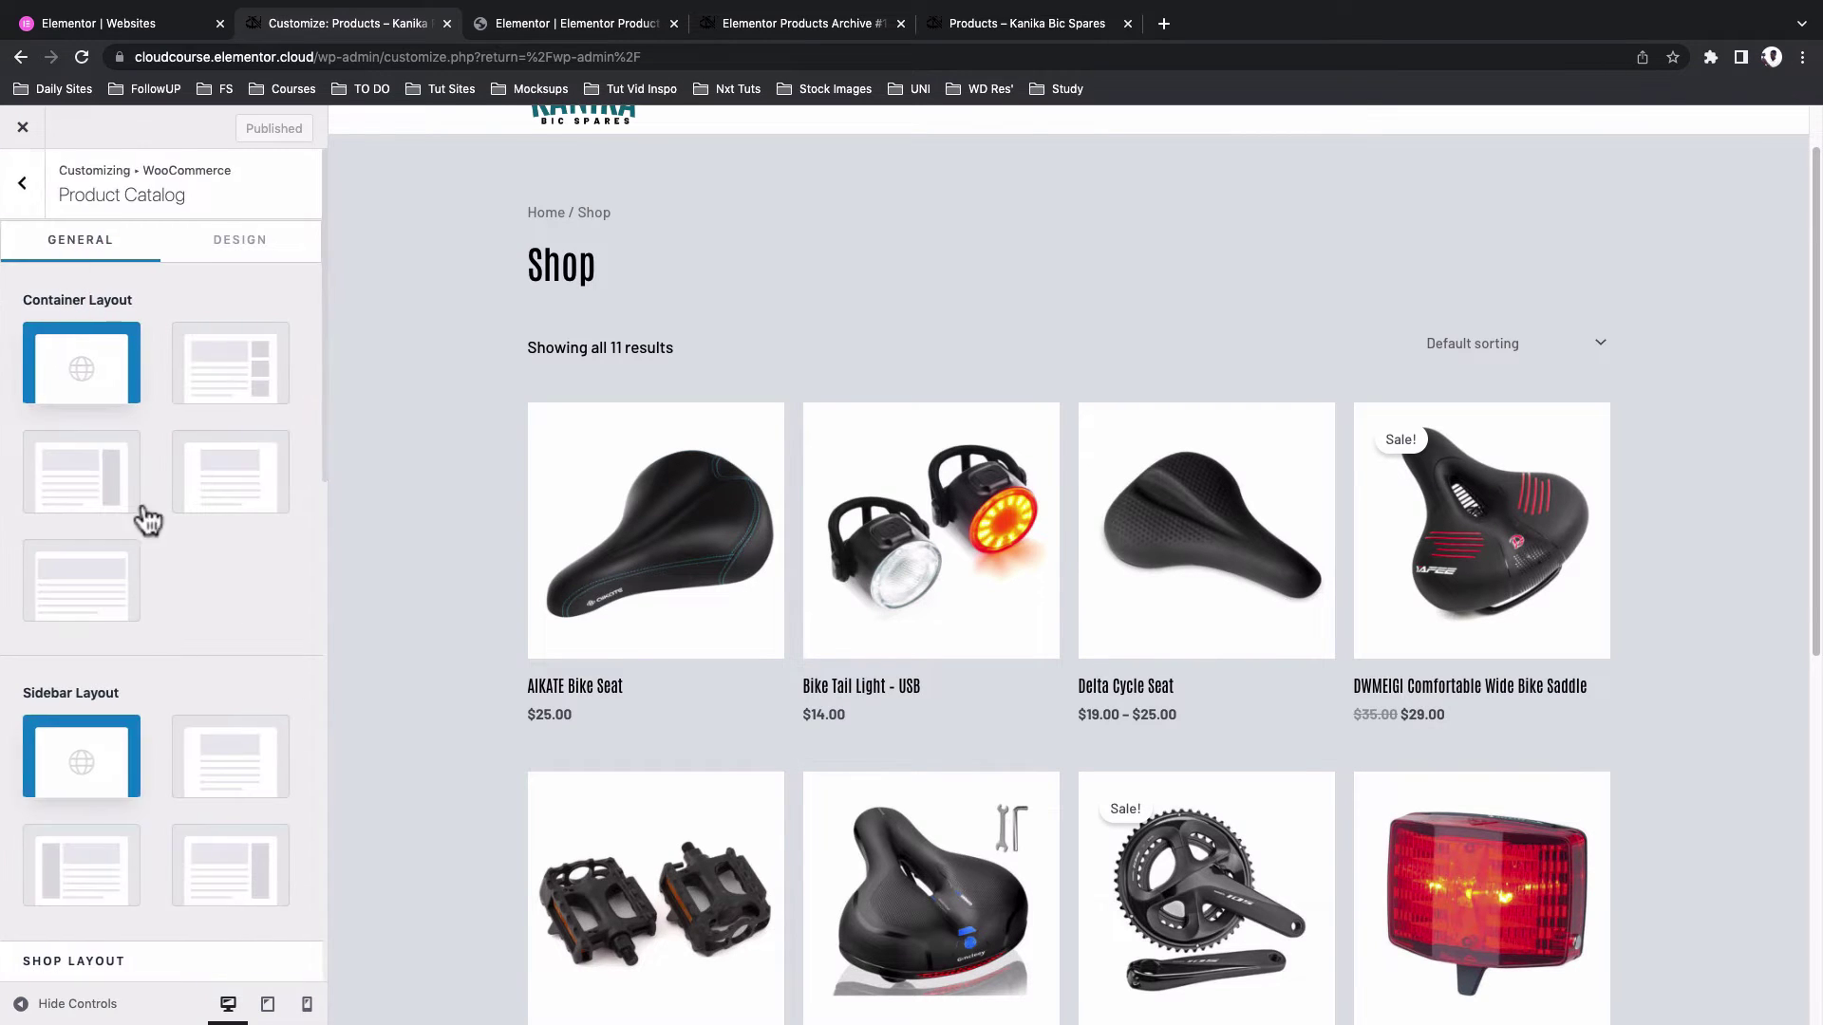
{"action": "scroll", "coordinate": [197, 641], "scroll_direction": "down", "scroll_amount": 3}
{"action": "scroll", "coordinate": [193, 649], "scroll_direction": "down", "scroll_amount": 2}
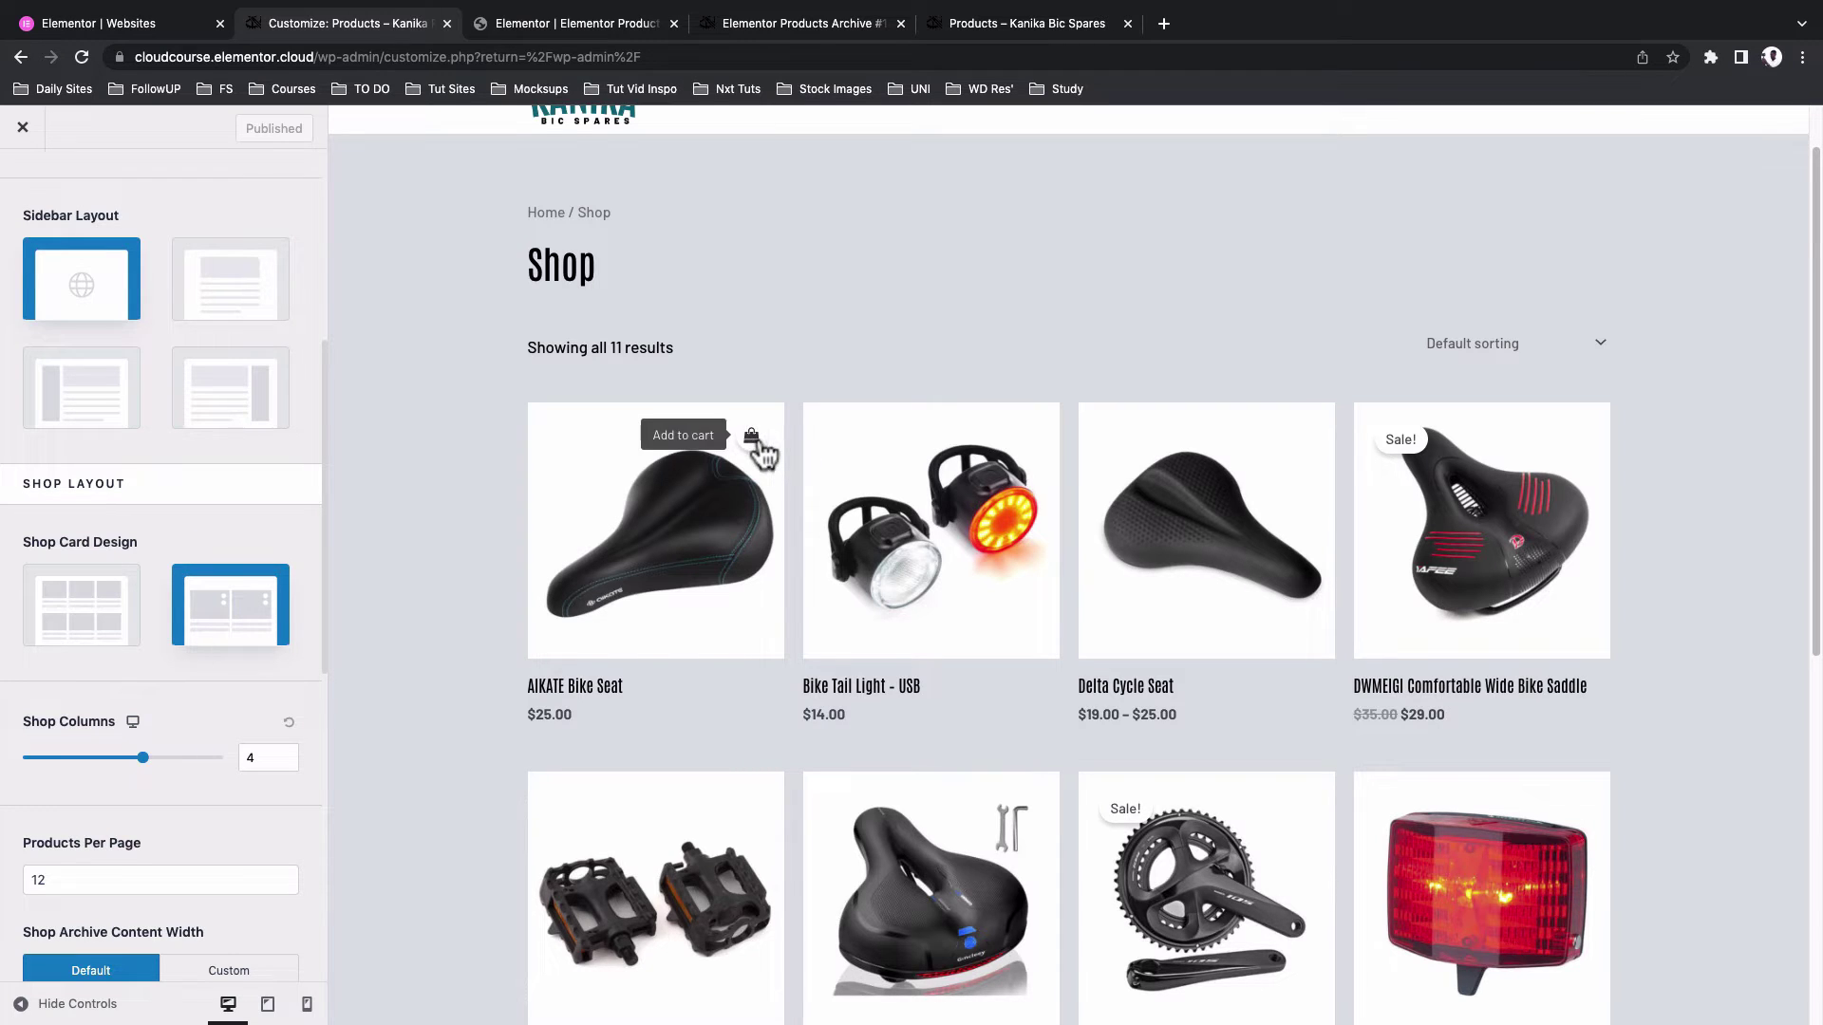
{"action": "left_click", "coordinate": [93, 617]}
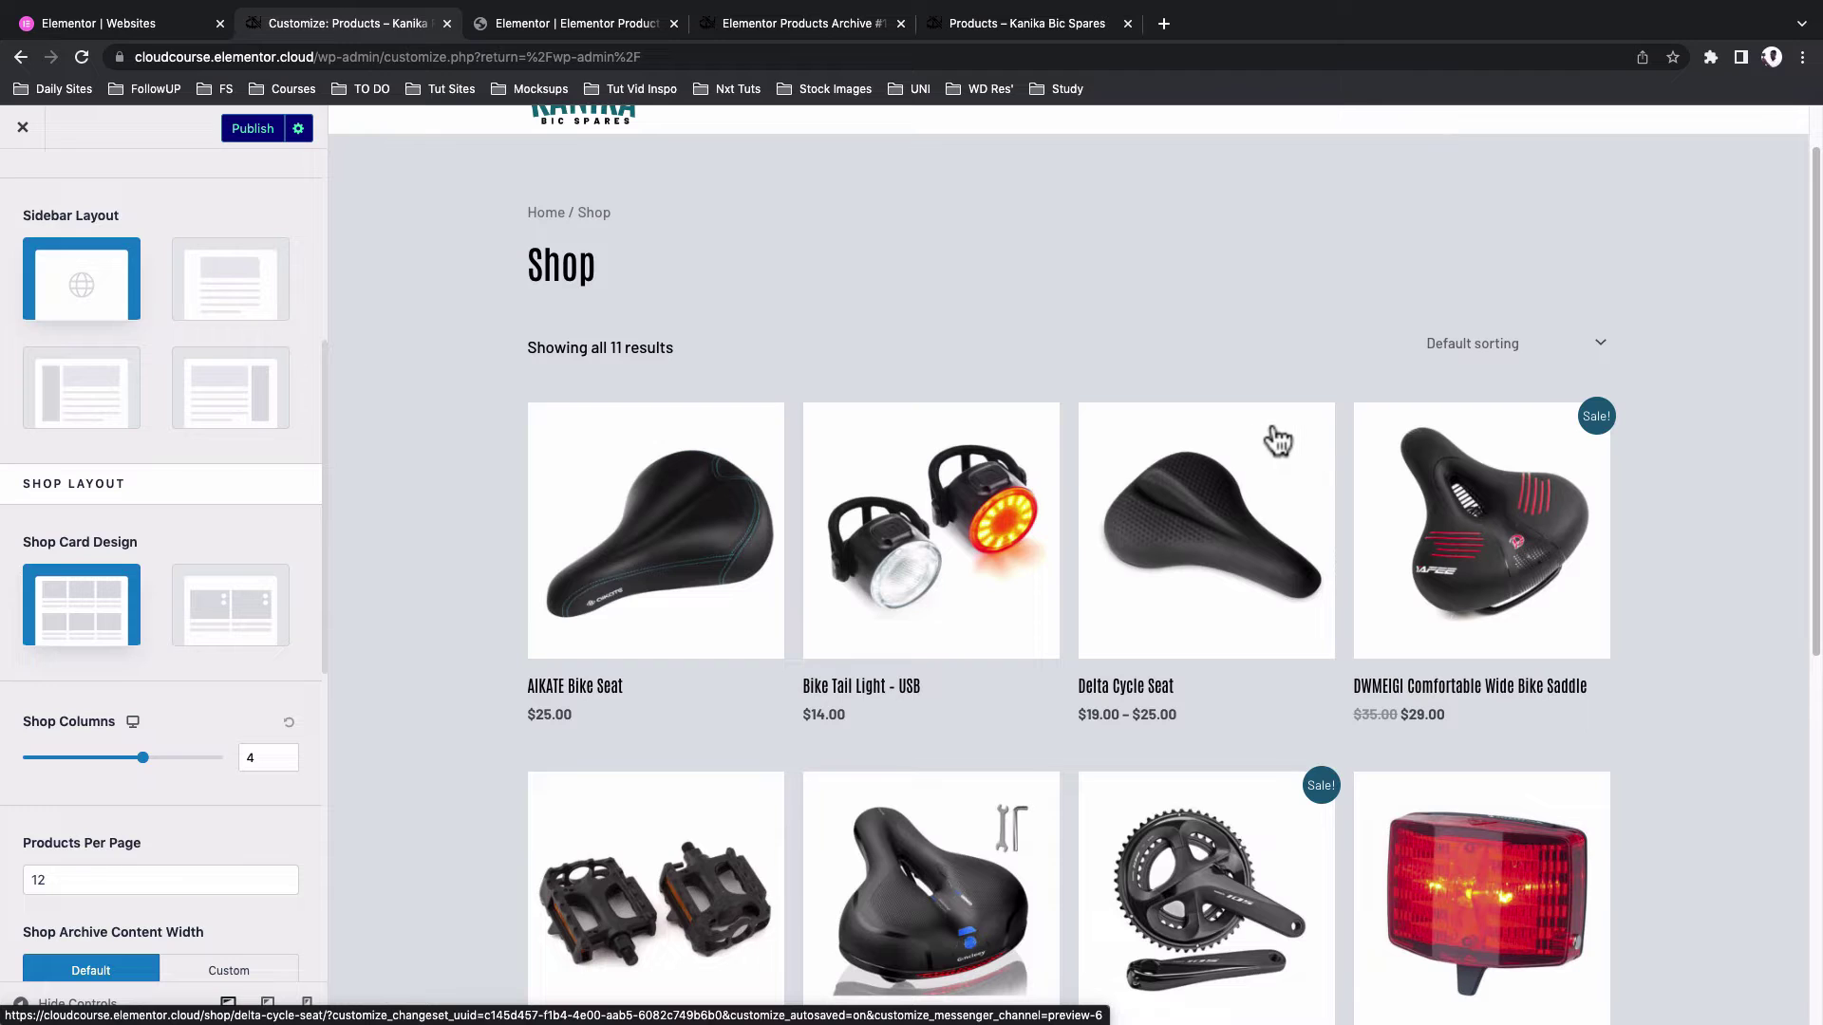
Set Shop Columns to 3 and Products Per Page to 7, and publish the customizer changes
{"action": "scroll", "coordinate": [190, 570], "scroll_direction": "down", "scroll_amount": 3}
{"action": "left_click_drag", "start_coordinate": [256, 544], "coordinate": [234, 549]}
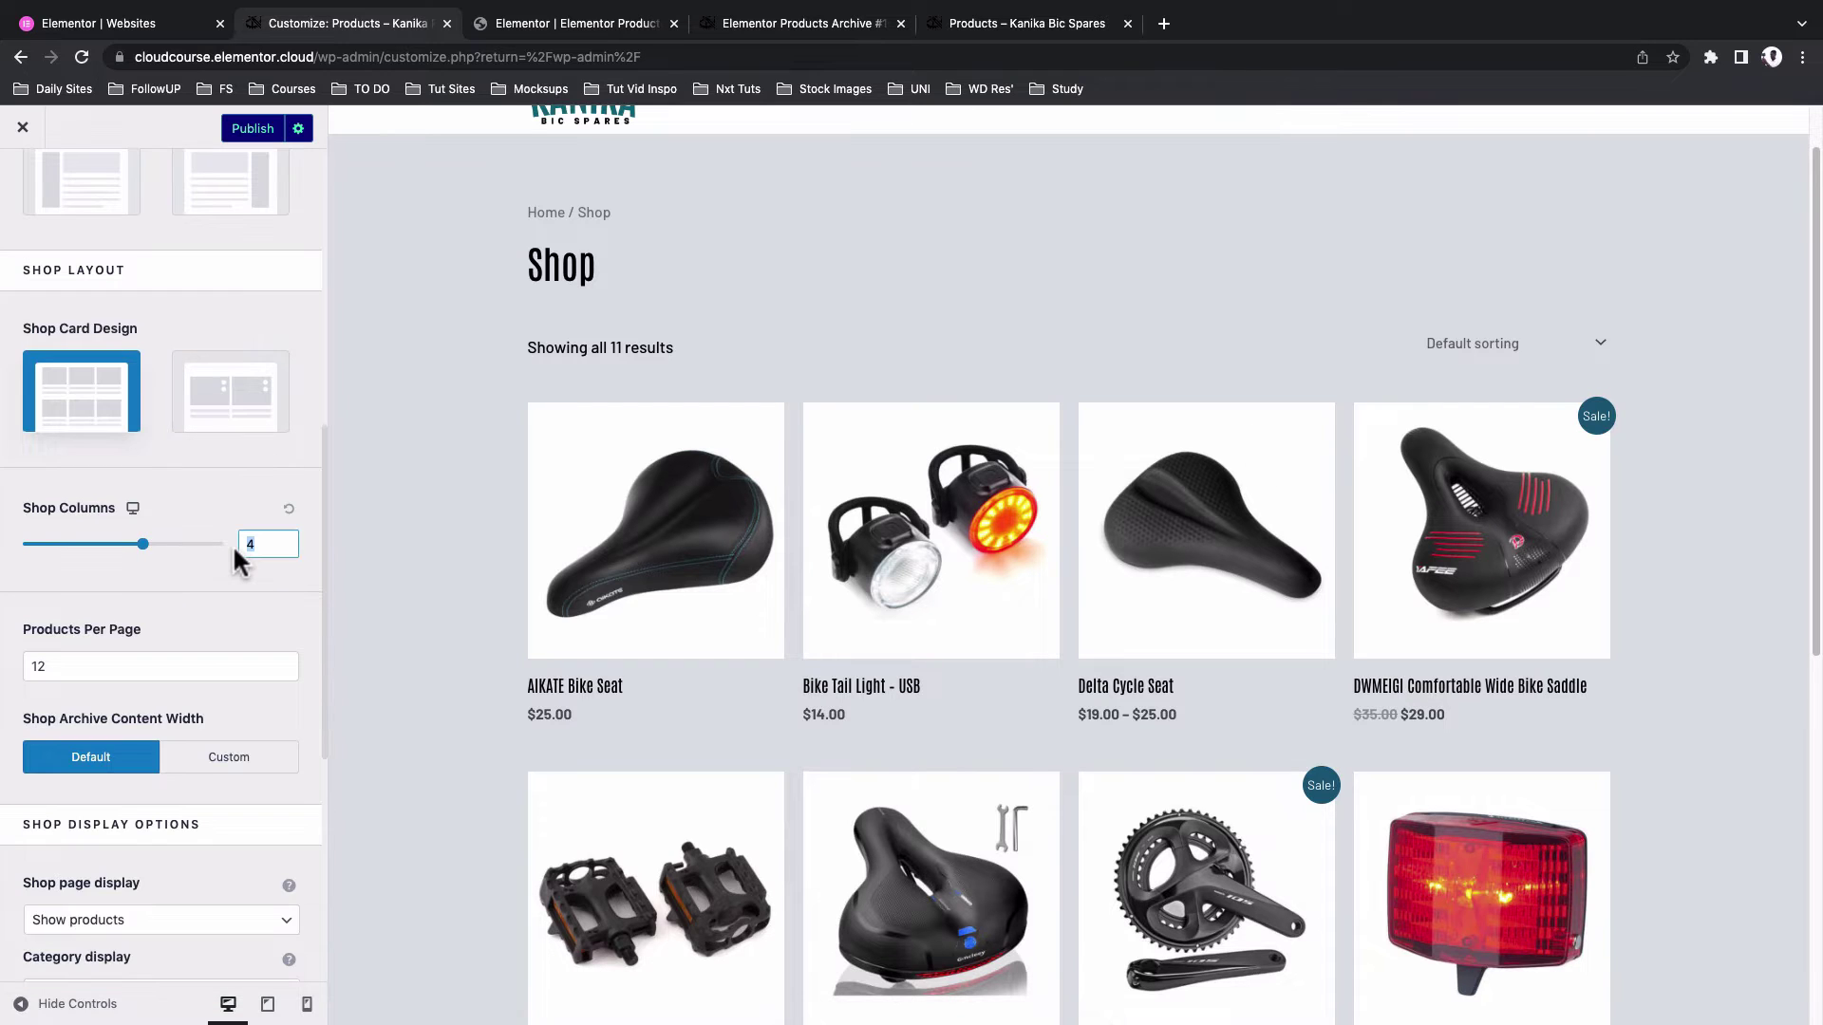
{"action": "type", "text": "3"}
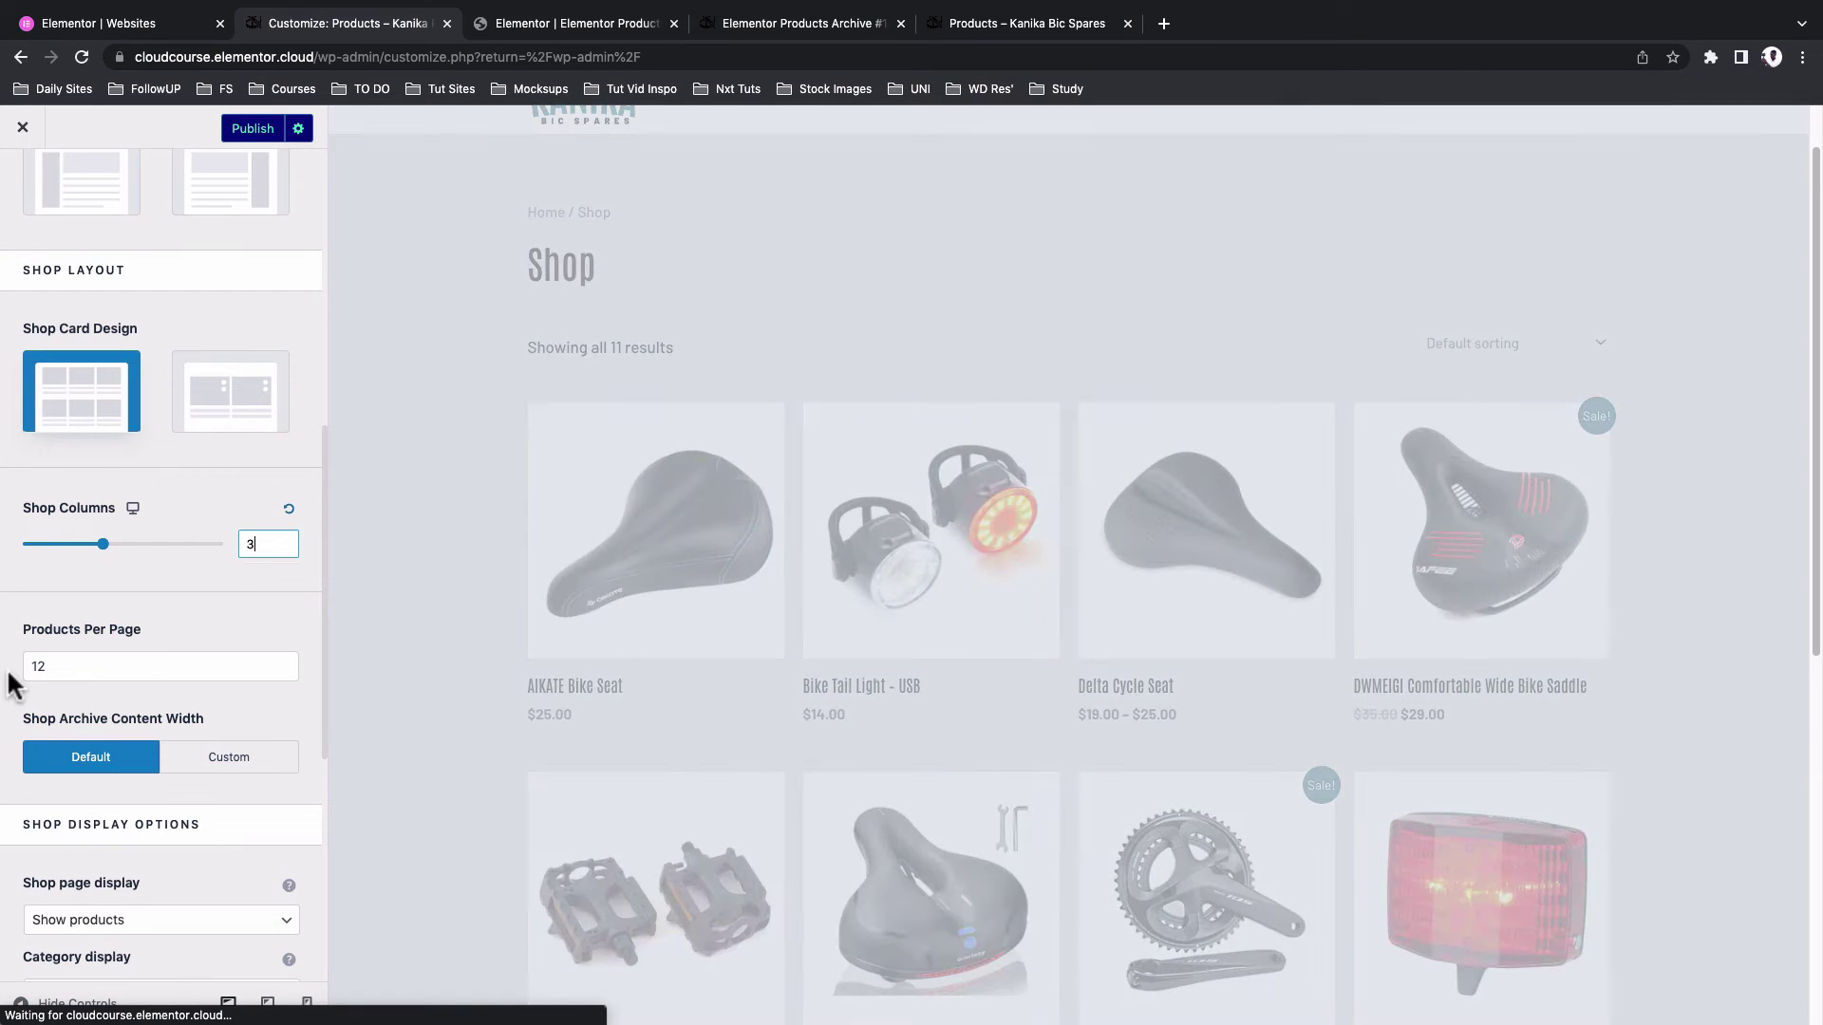
{"action": "left_click", "coordinate": [32, 668]}
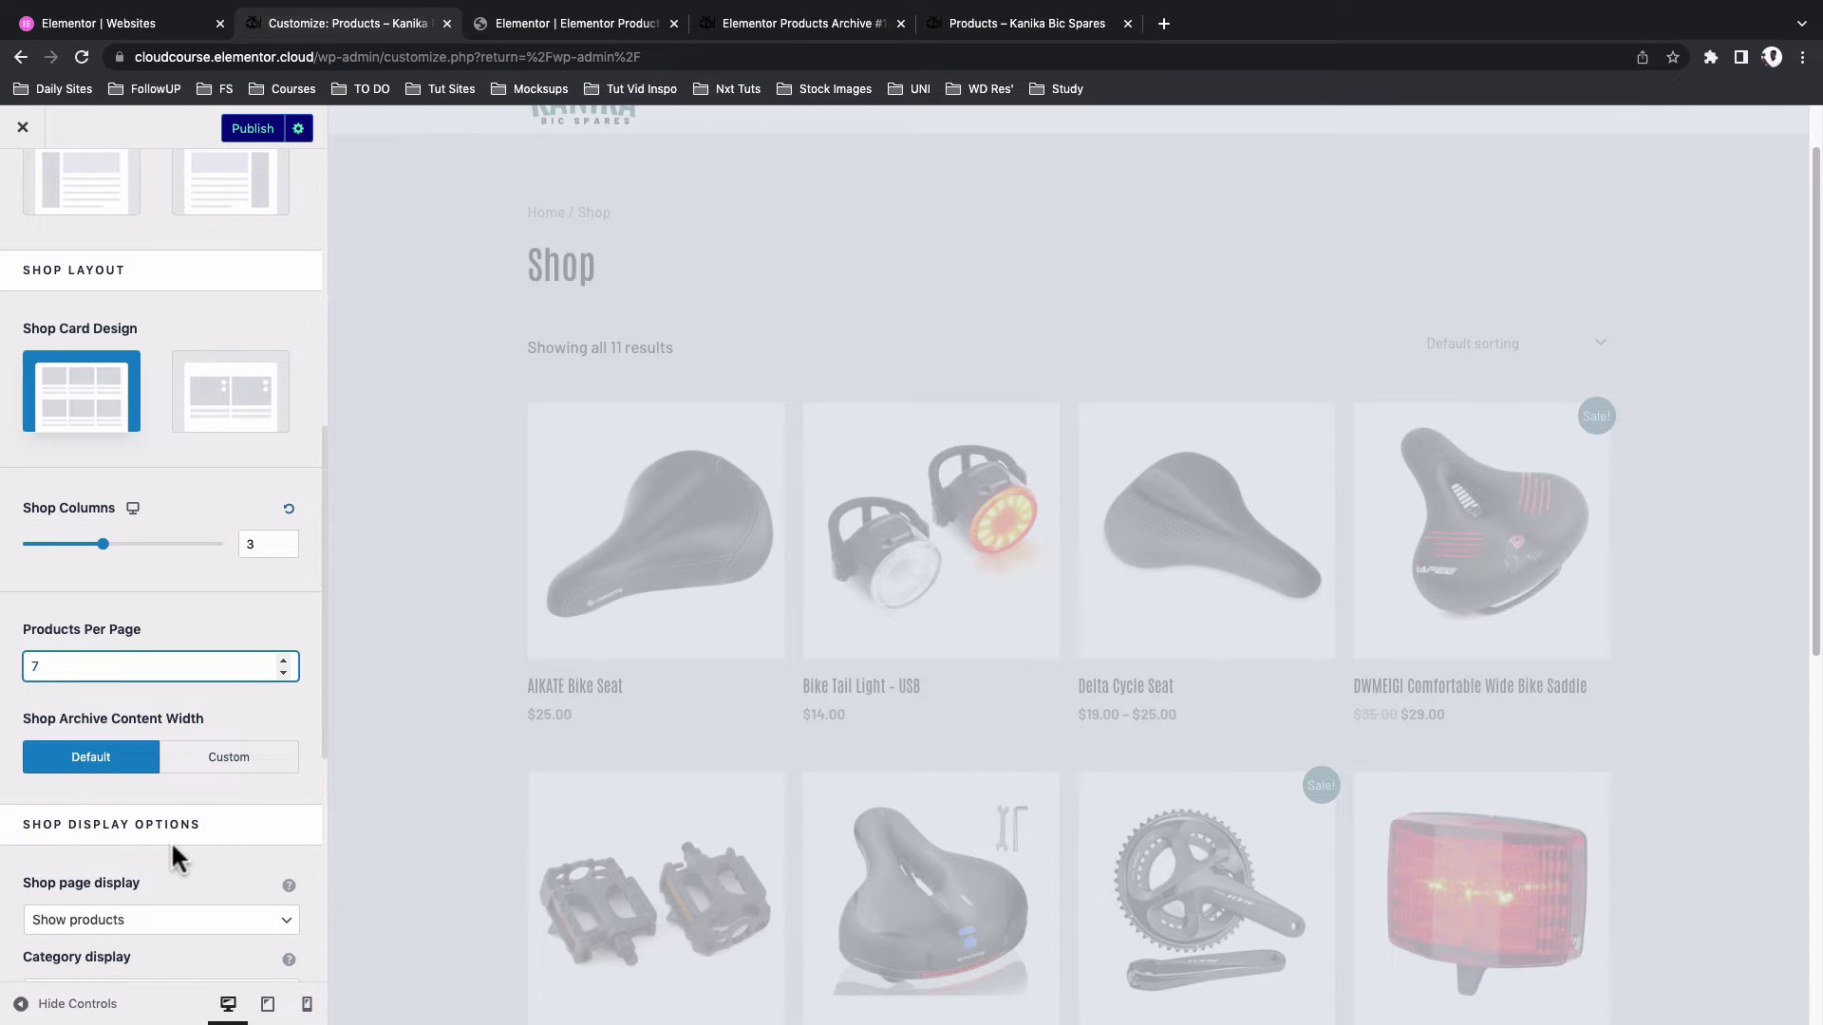
{"action": "scroll", "coordinate": [171, 854], "scroll_direction": "down", "scroll_amount": 5}
{"action": "scroll", "coordinate": [1424, 646], "scroll_direction": "down", "scroll_amount": 3}
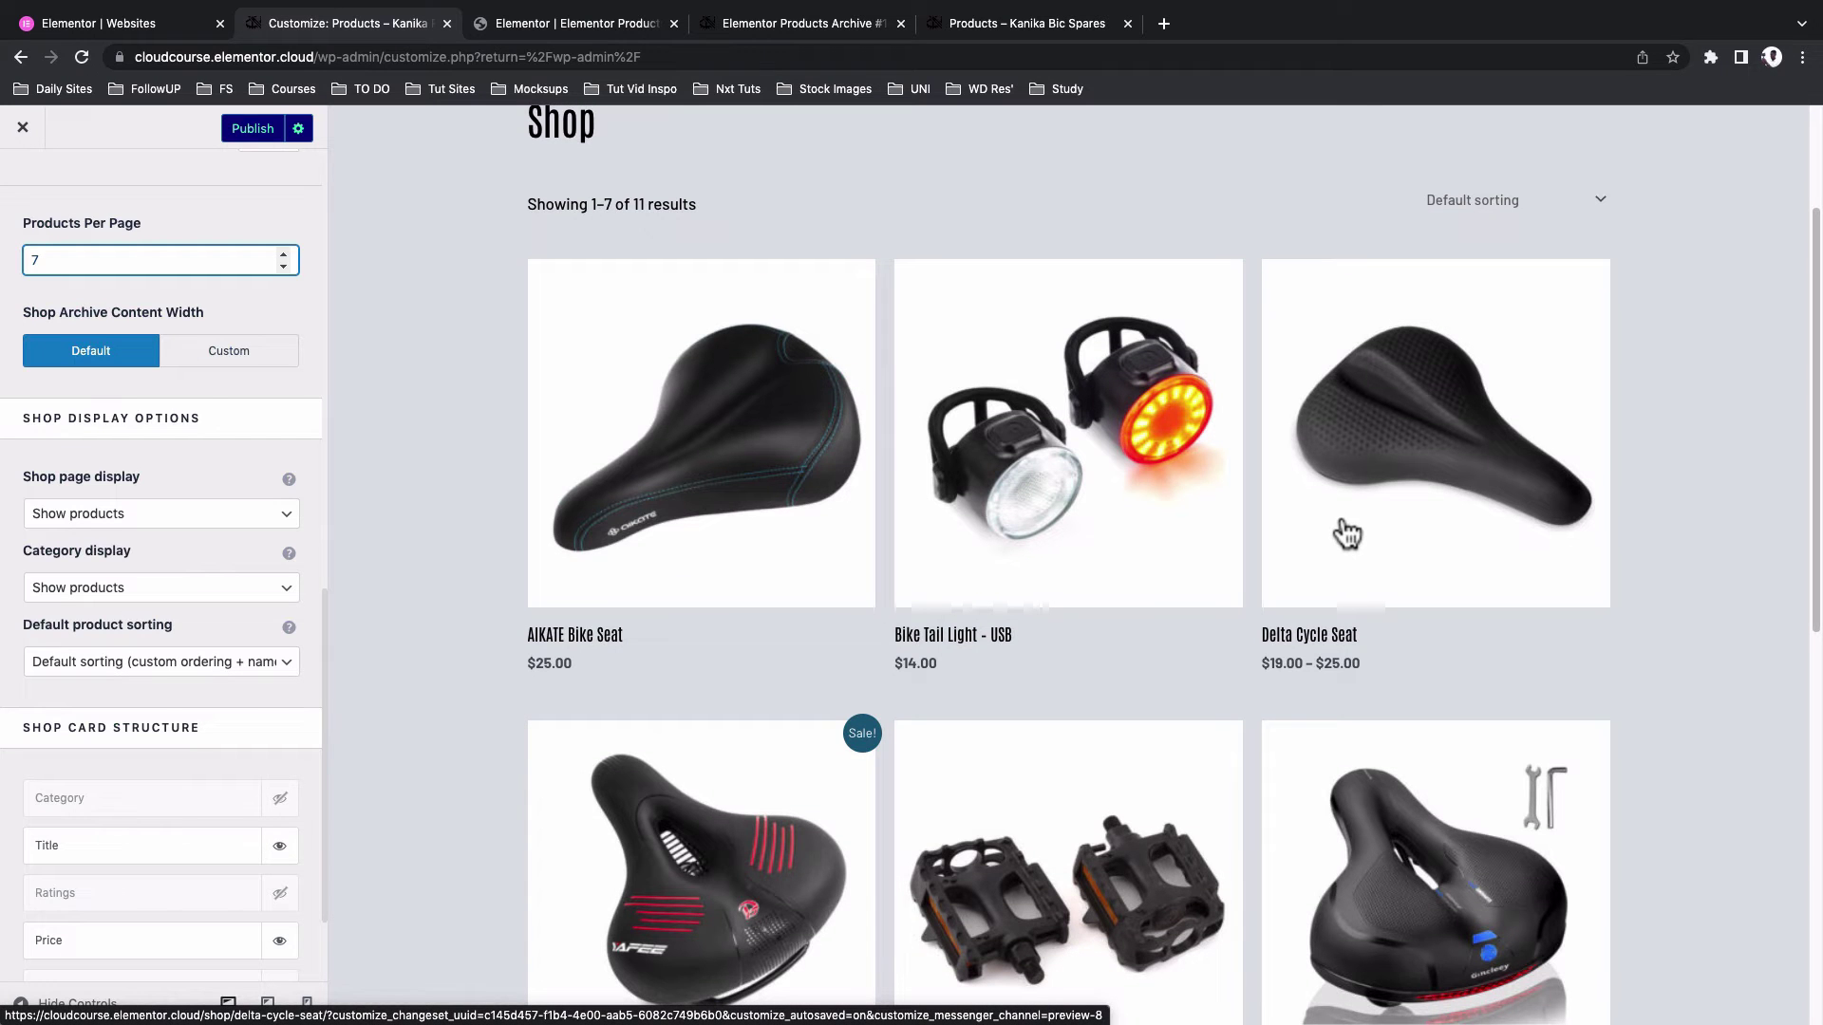
{"action": "scroll", "coordinate": [474, 520], "scroll_direction": "down", "scroll_amount": 5}
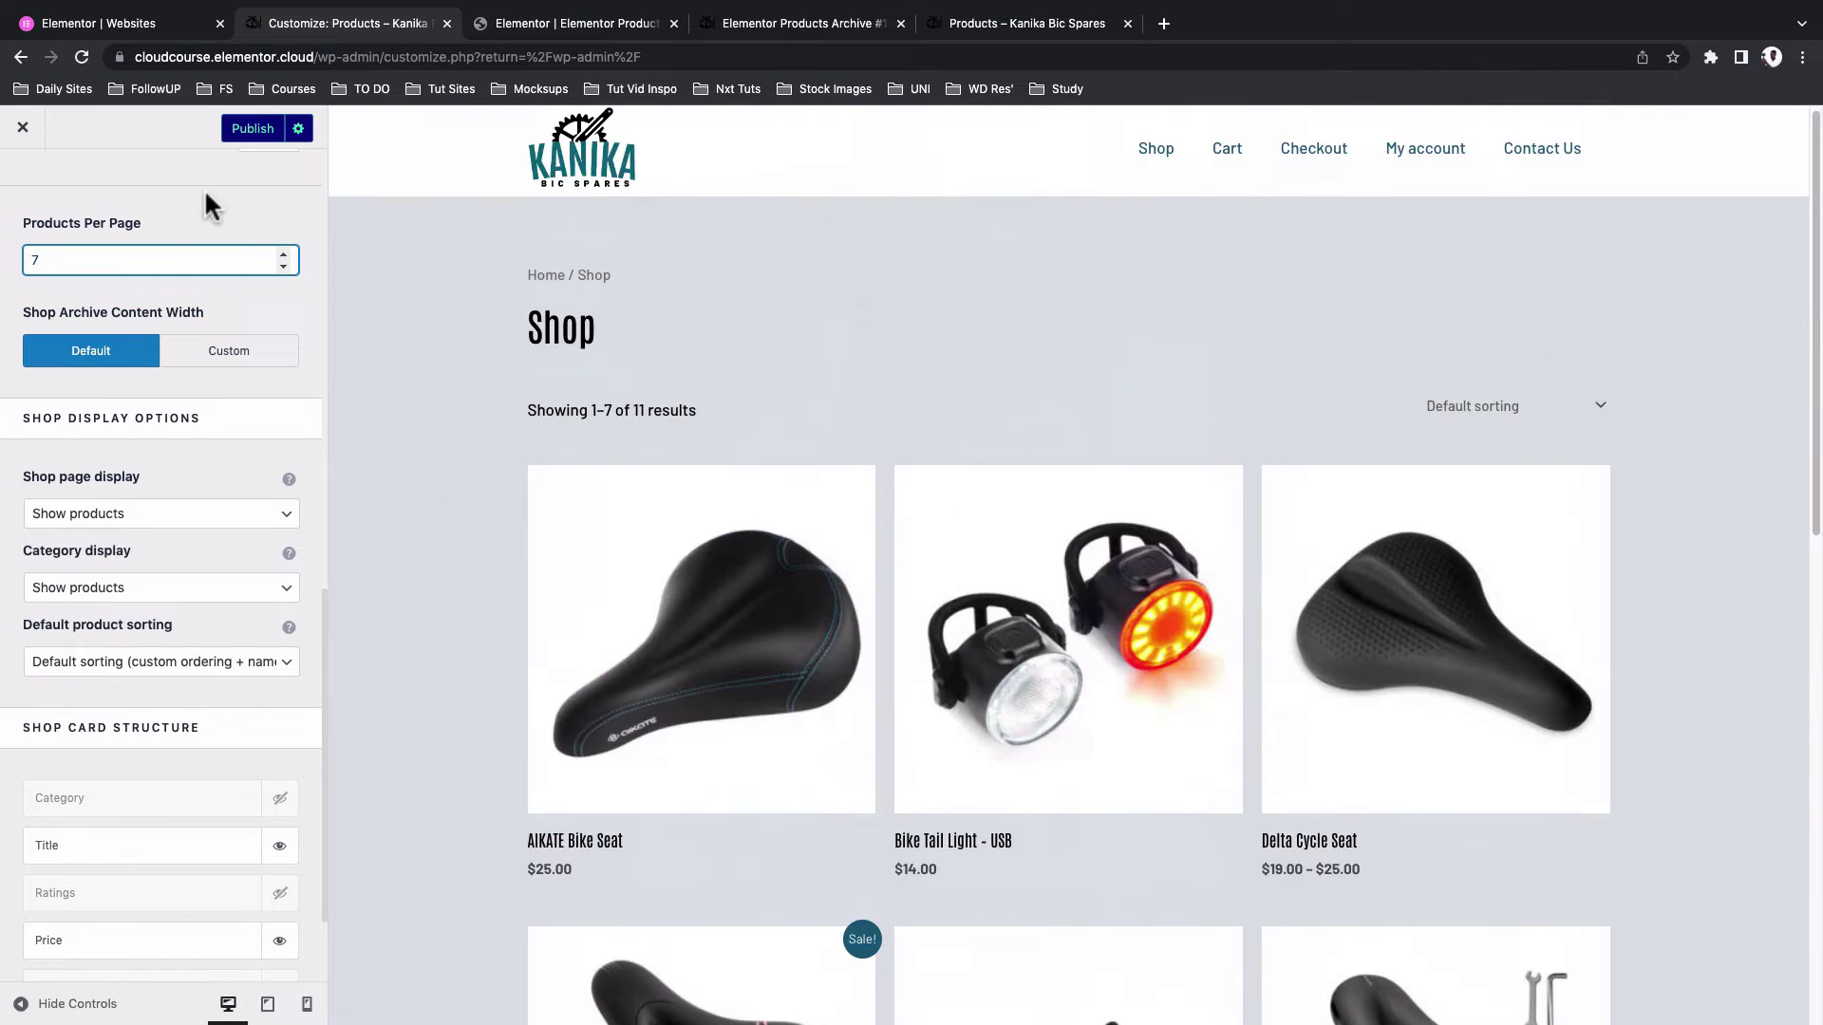
{"action": "left_click", "coordinate": [238, 135]}
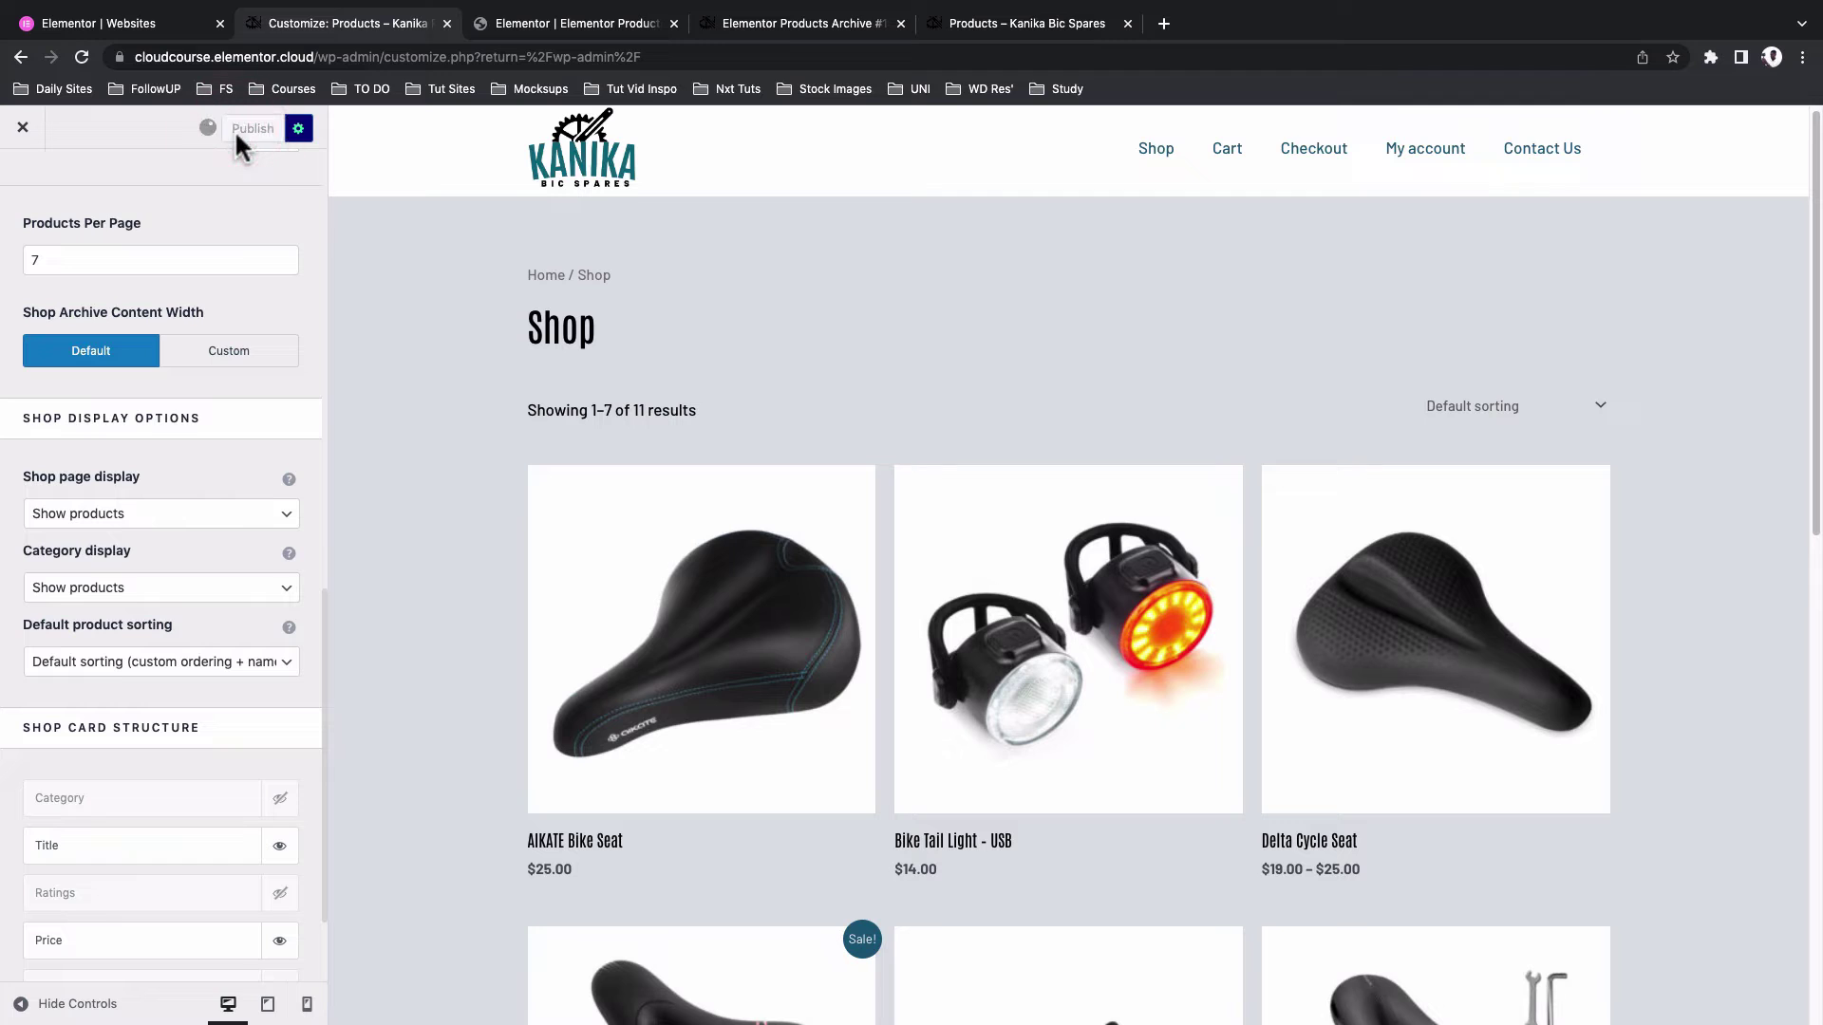
Switch past the template editor to the archive preview and check its product grid, including page 2
{"action": "left_click", "coordinate": [607, 30]}
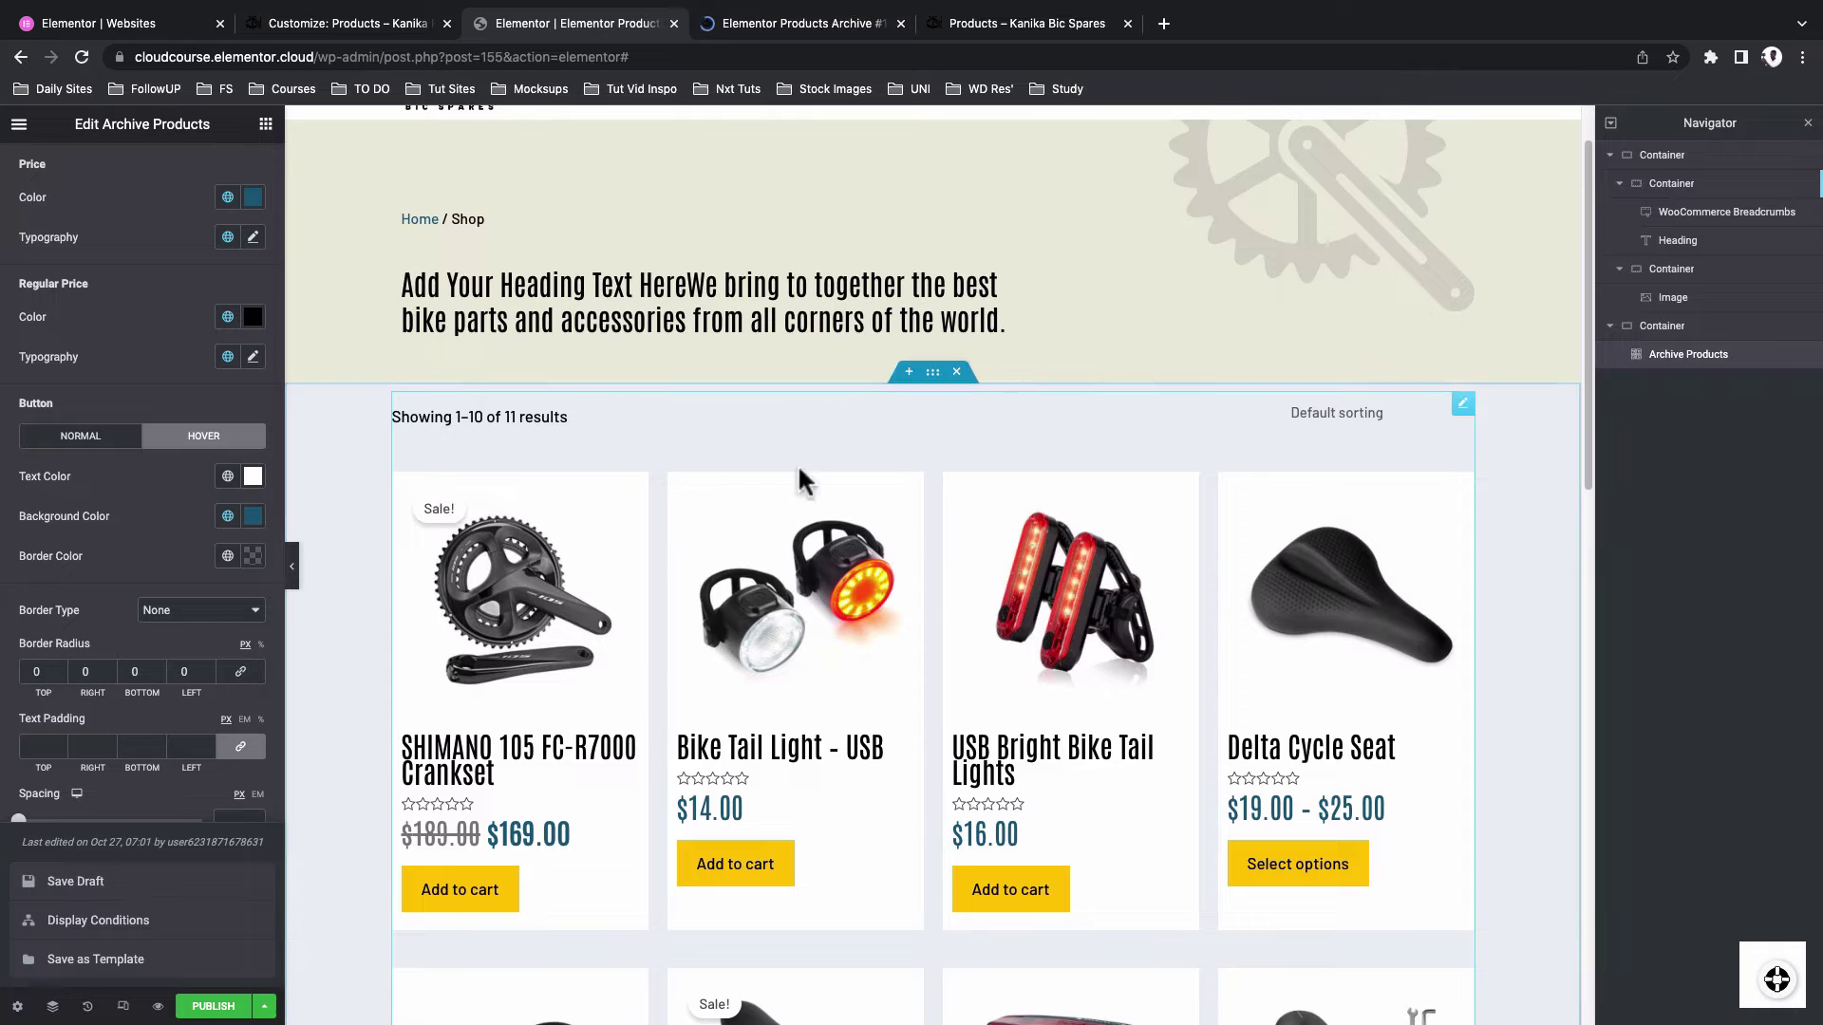
{"action": "left_click", "coordinate": [777, 26]}
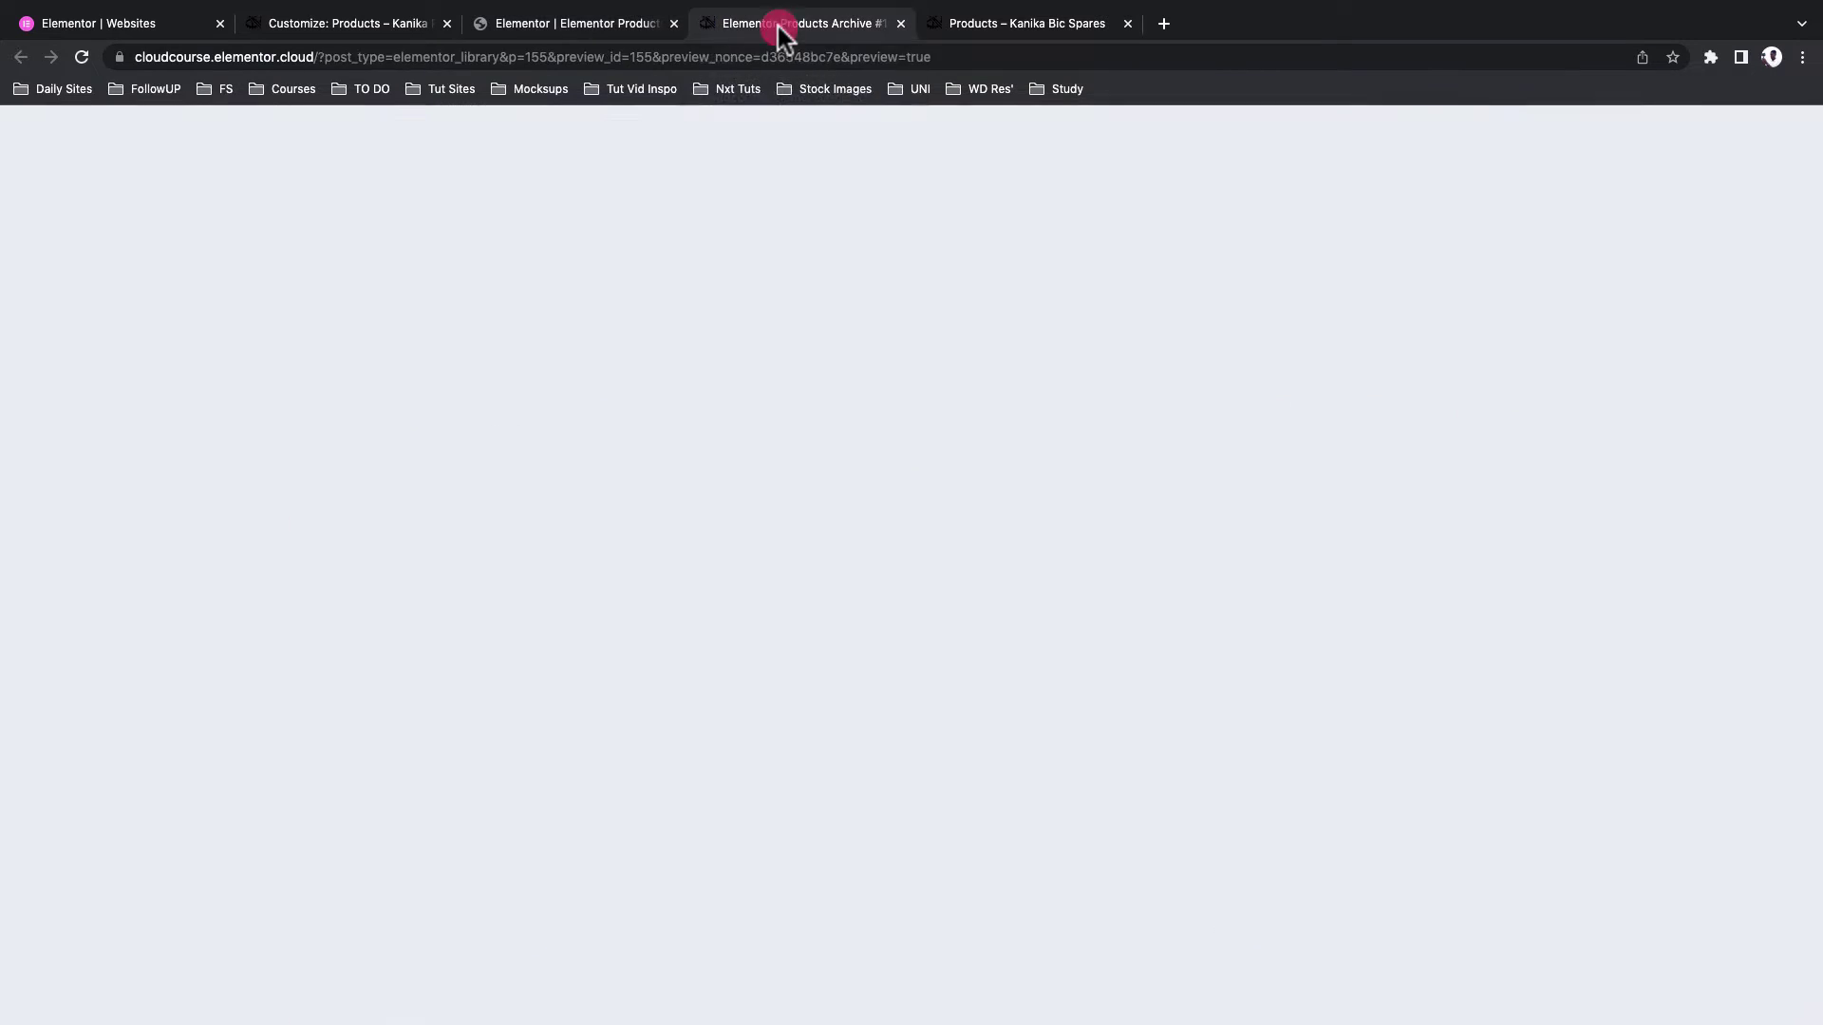
{"action": "scroll", "coordinate": [1031, 555], "scroll_direction": "down", "scroll_amount": 5}
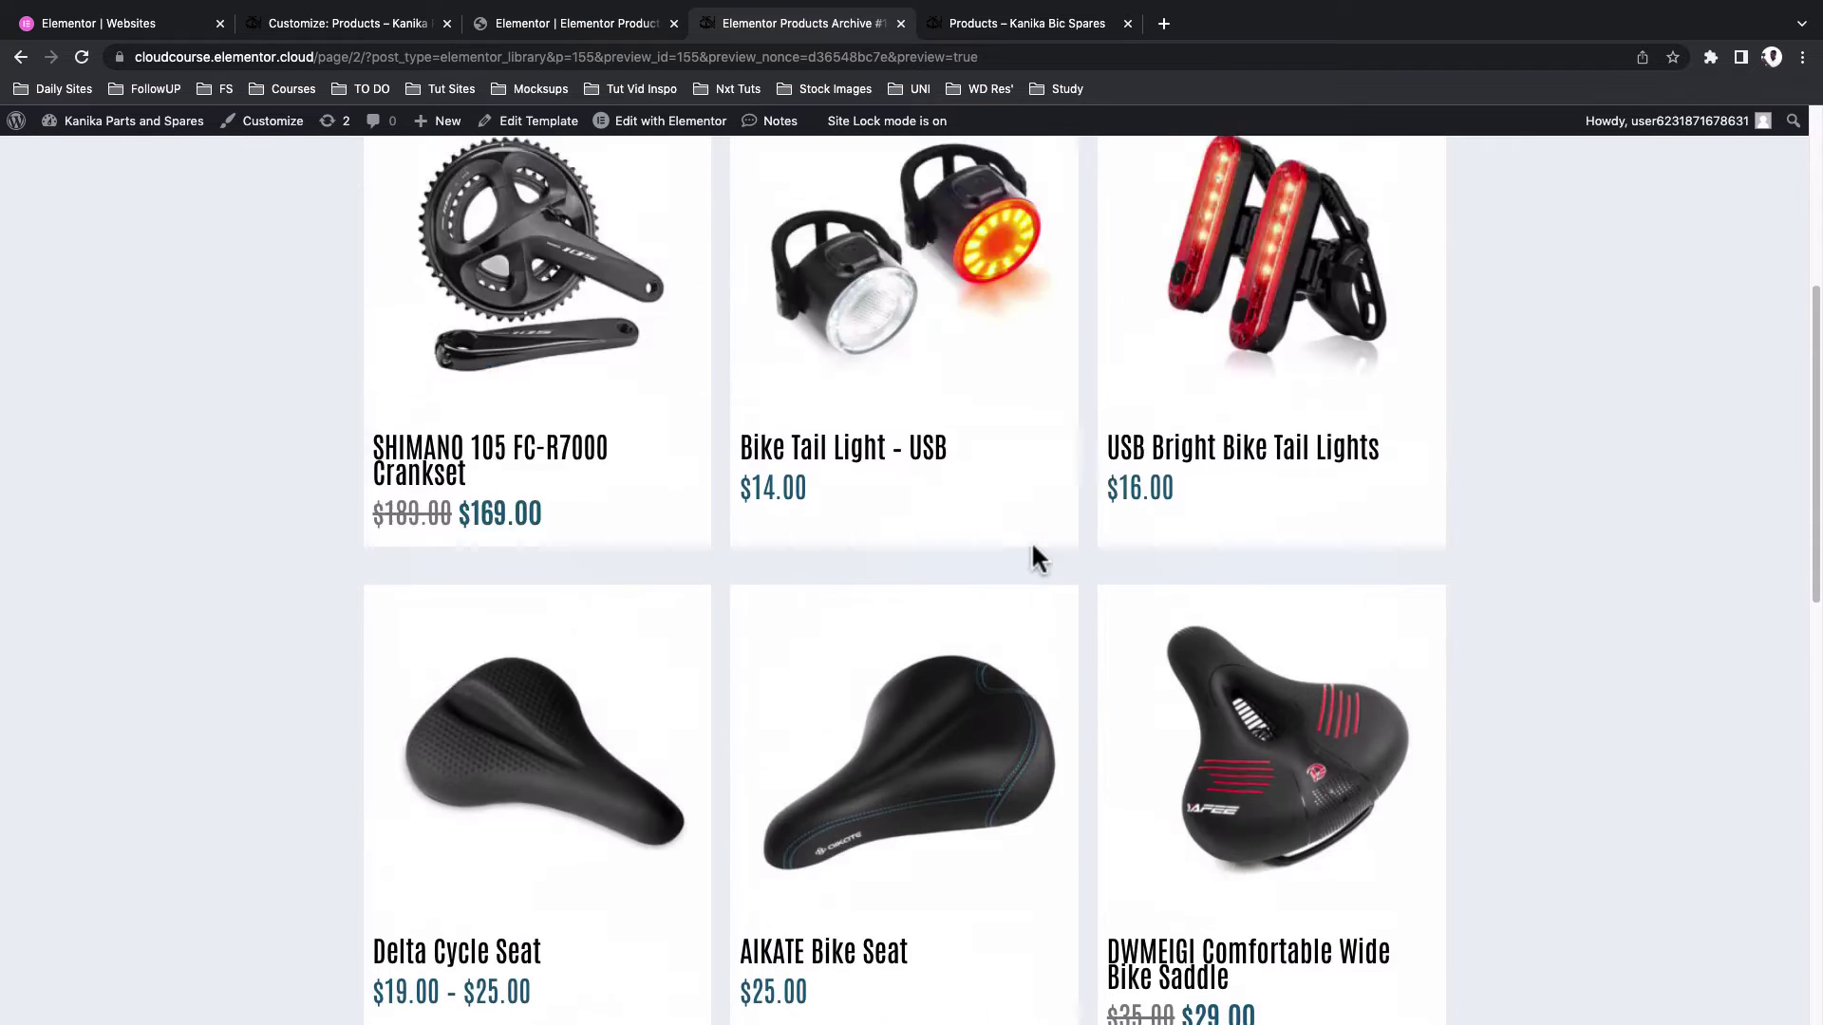
{"action": "scroll", "coordinate": [911, 522], "scroll_direction": "up", "scroll_amount": 5}
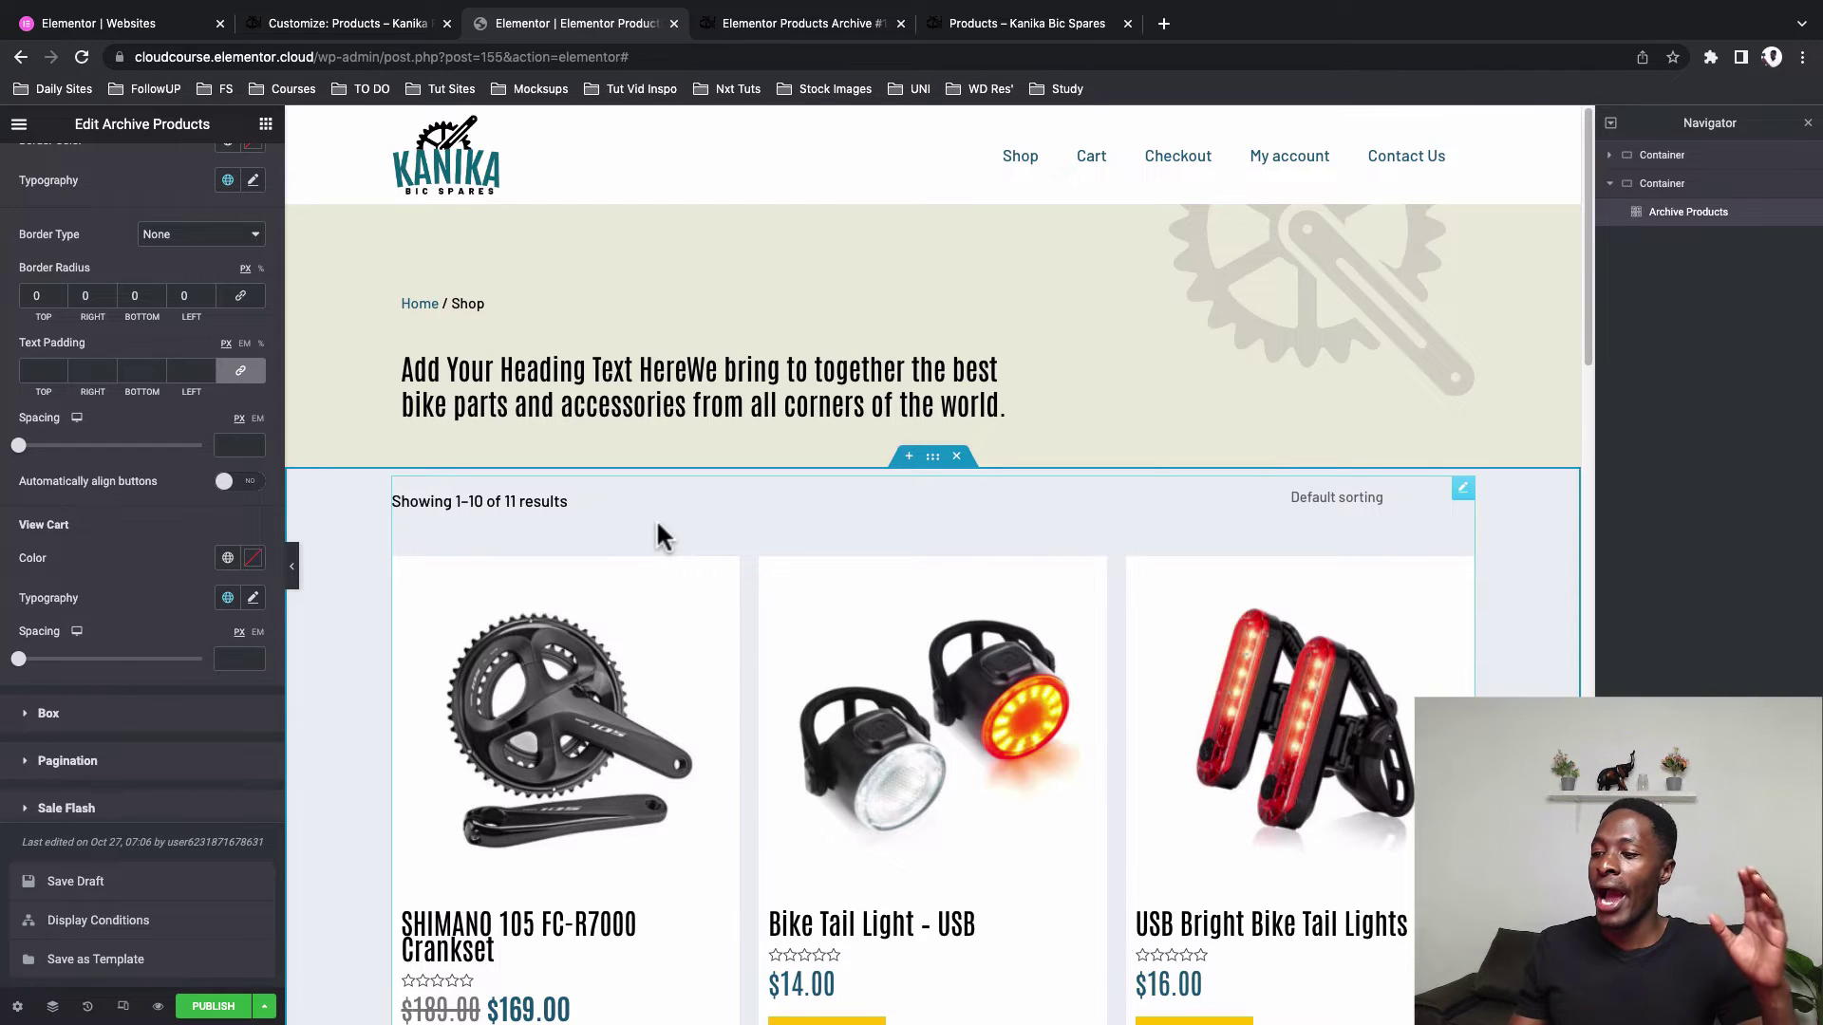
Add a container above the Archive Products section with a Heading and a Nav Menu side by side, and select the new heading
{"action": "left_click", "coordinate": [909, 457]}
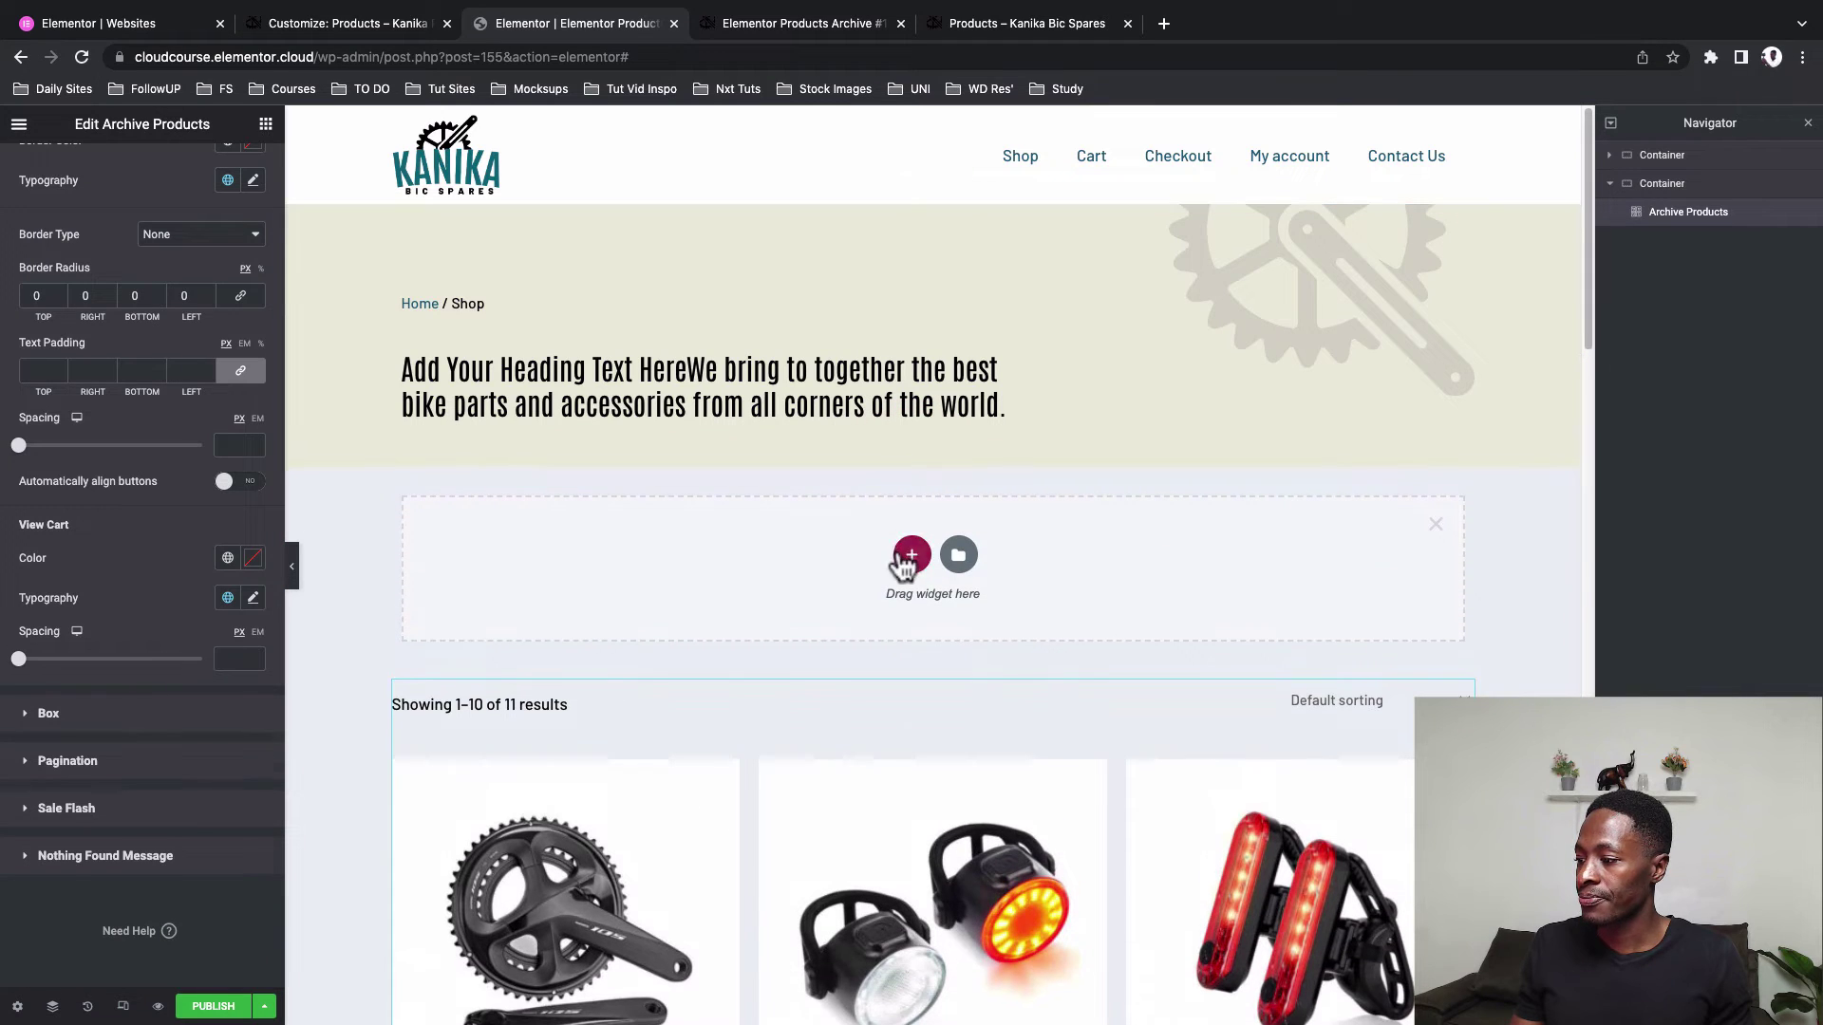
{"action": "left_click", "coordinate": [908, 554]}
{"action": "left_click", "coordinate": [267, 124]}
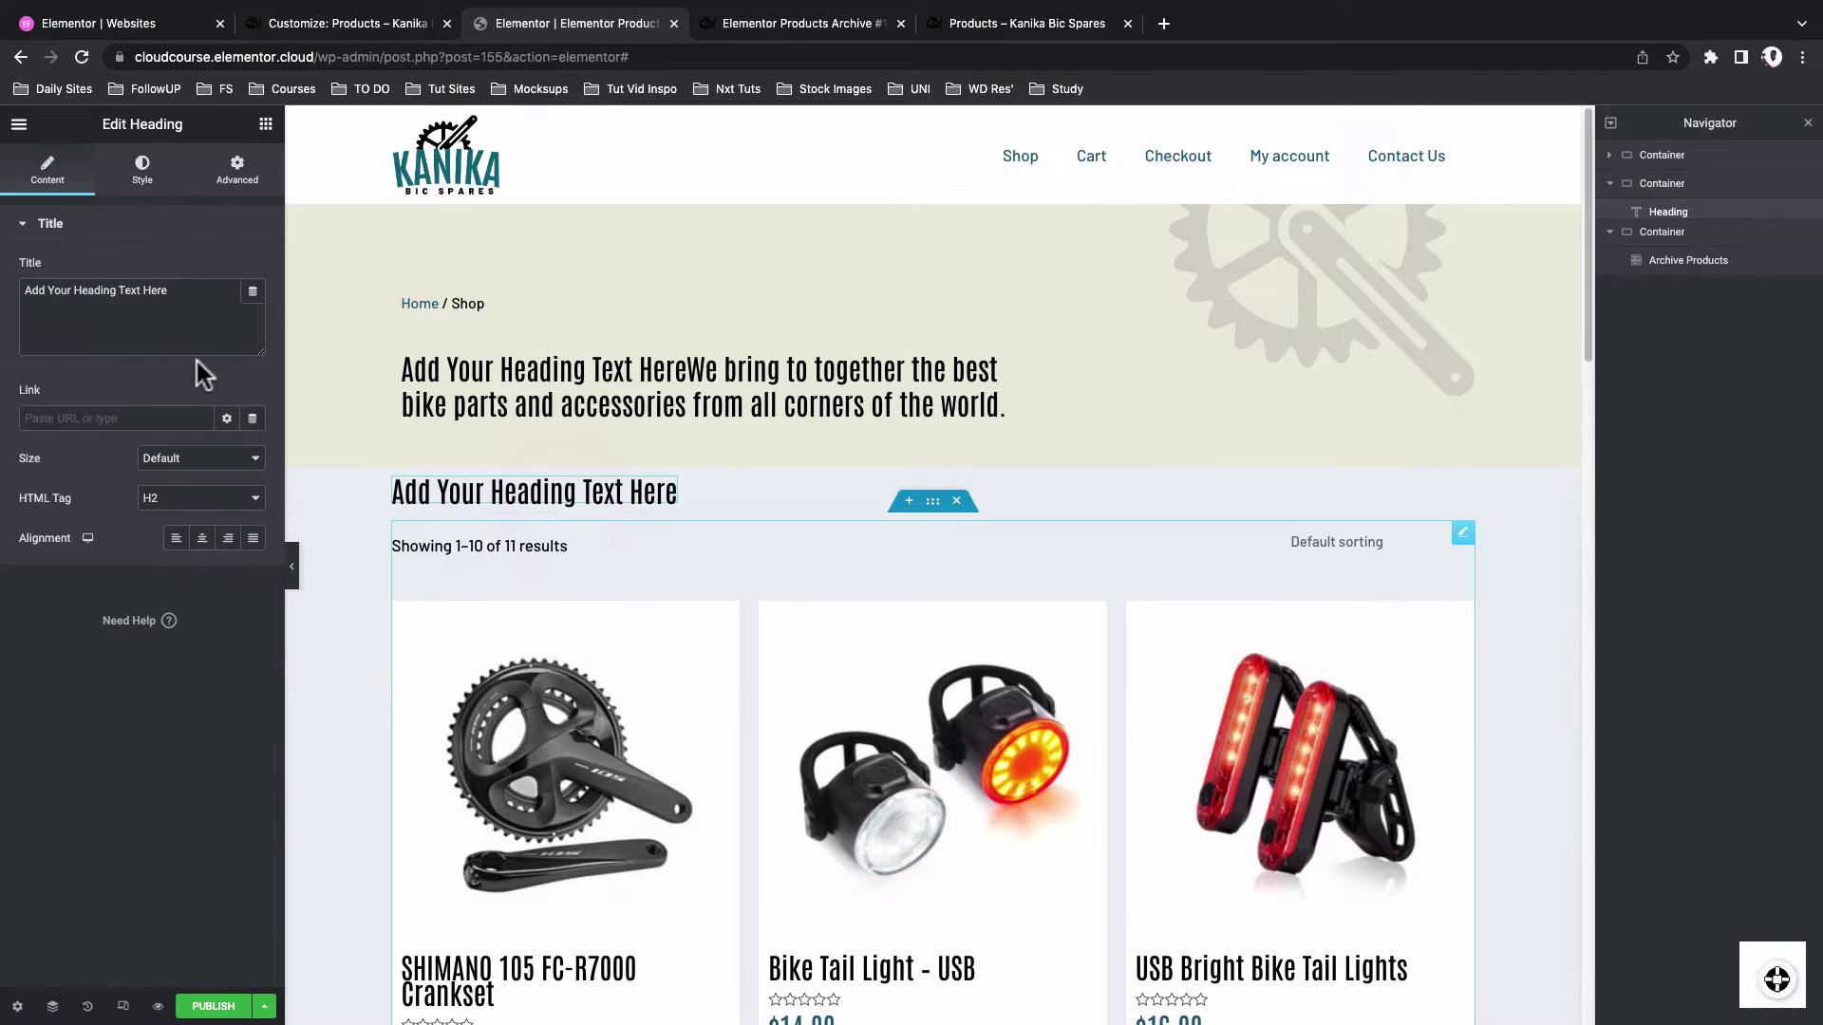
{"action": "left_click", "coordinate": [267, 124]}
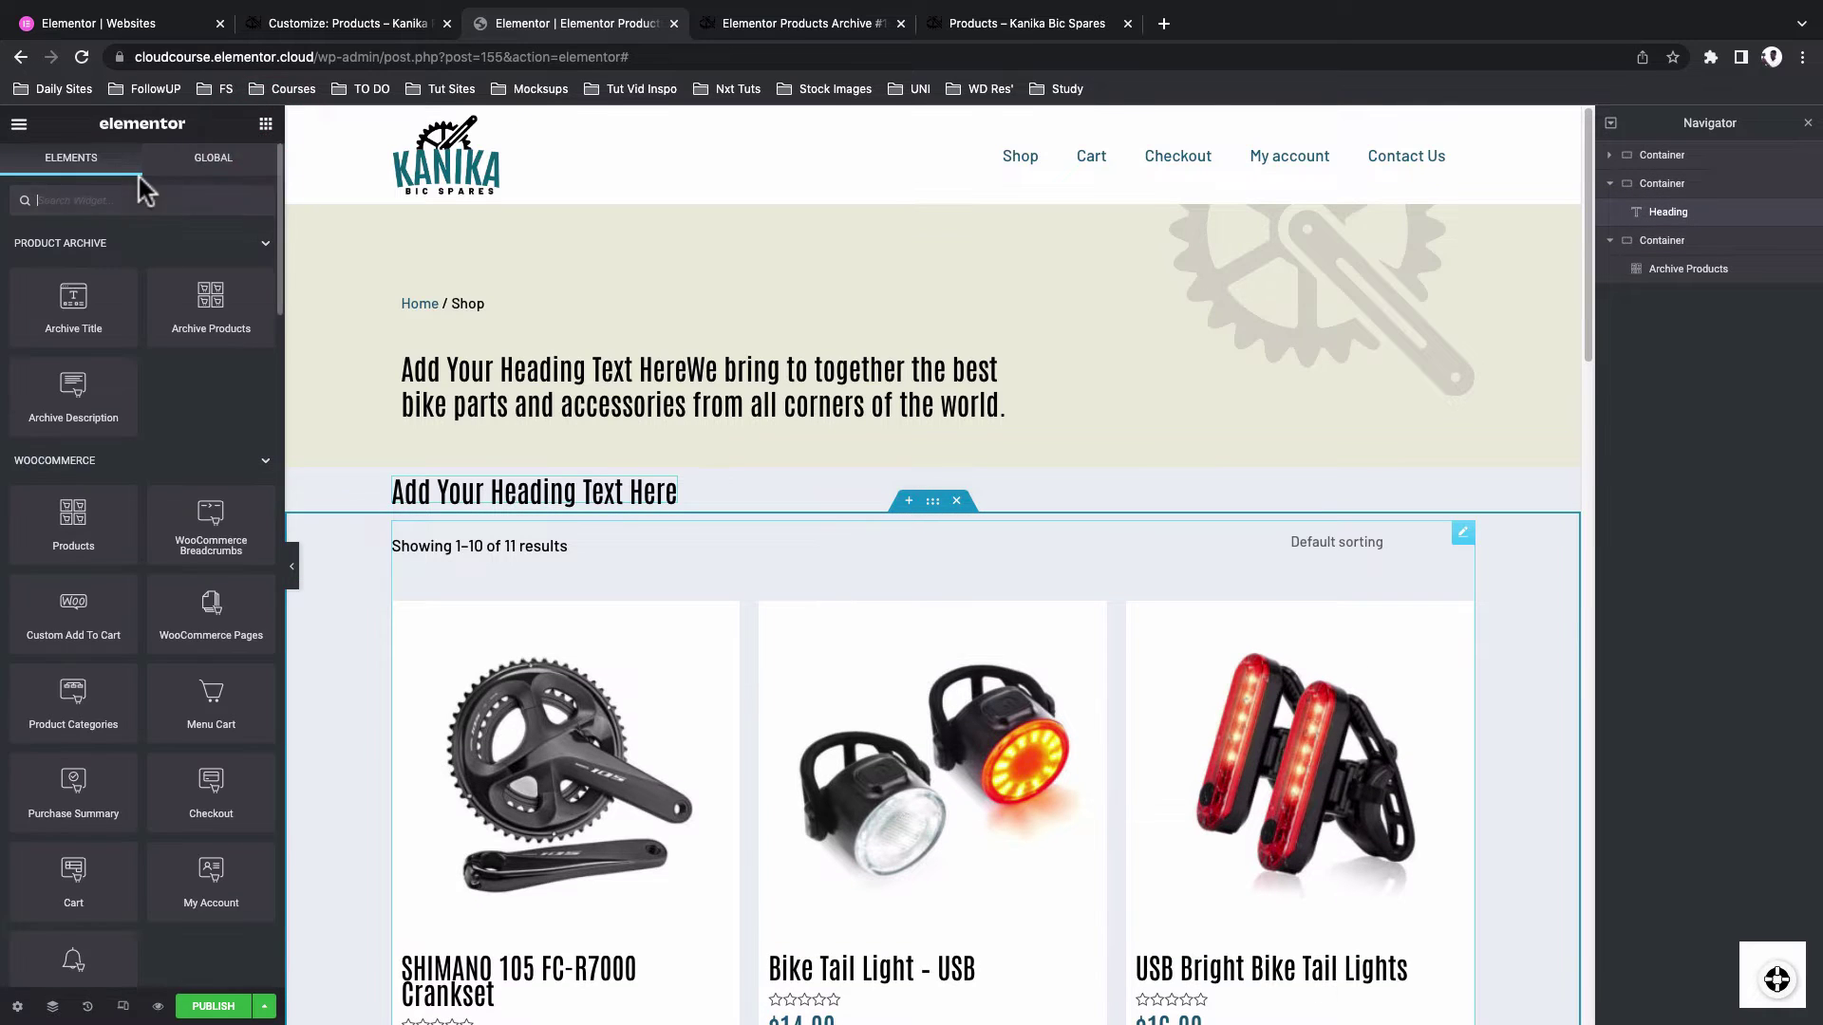
{"action": "left_click_drag", "start_coordinate": [139, 179], "coordinate": [659, 528]}
{"action": "left_click", "coordinate": [667, 501]}
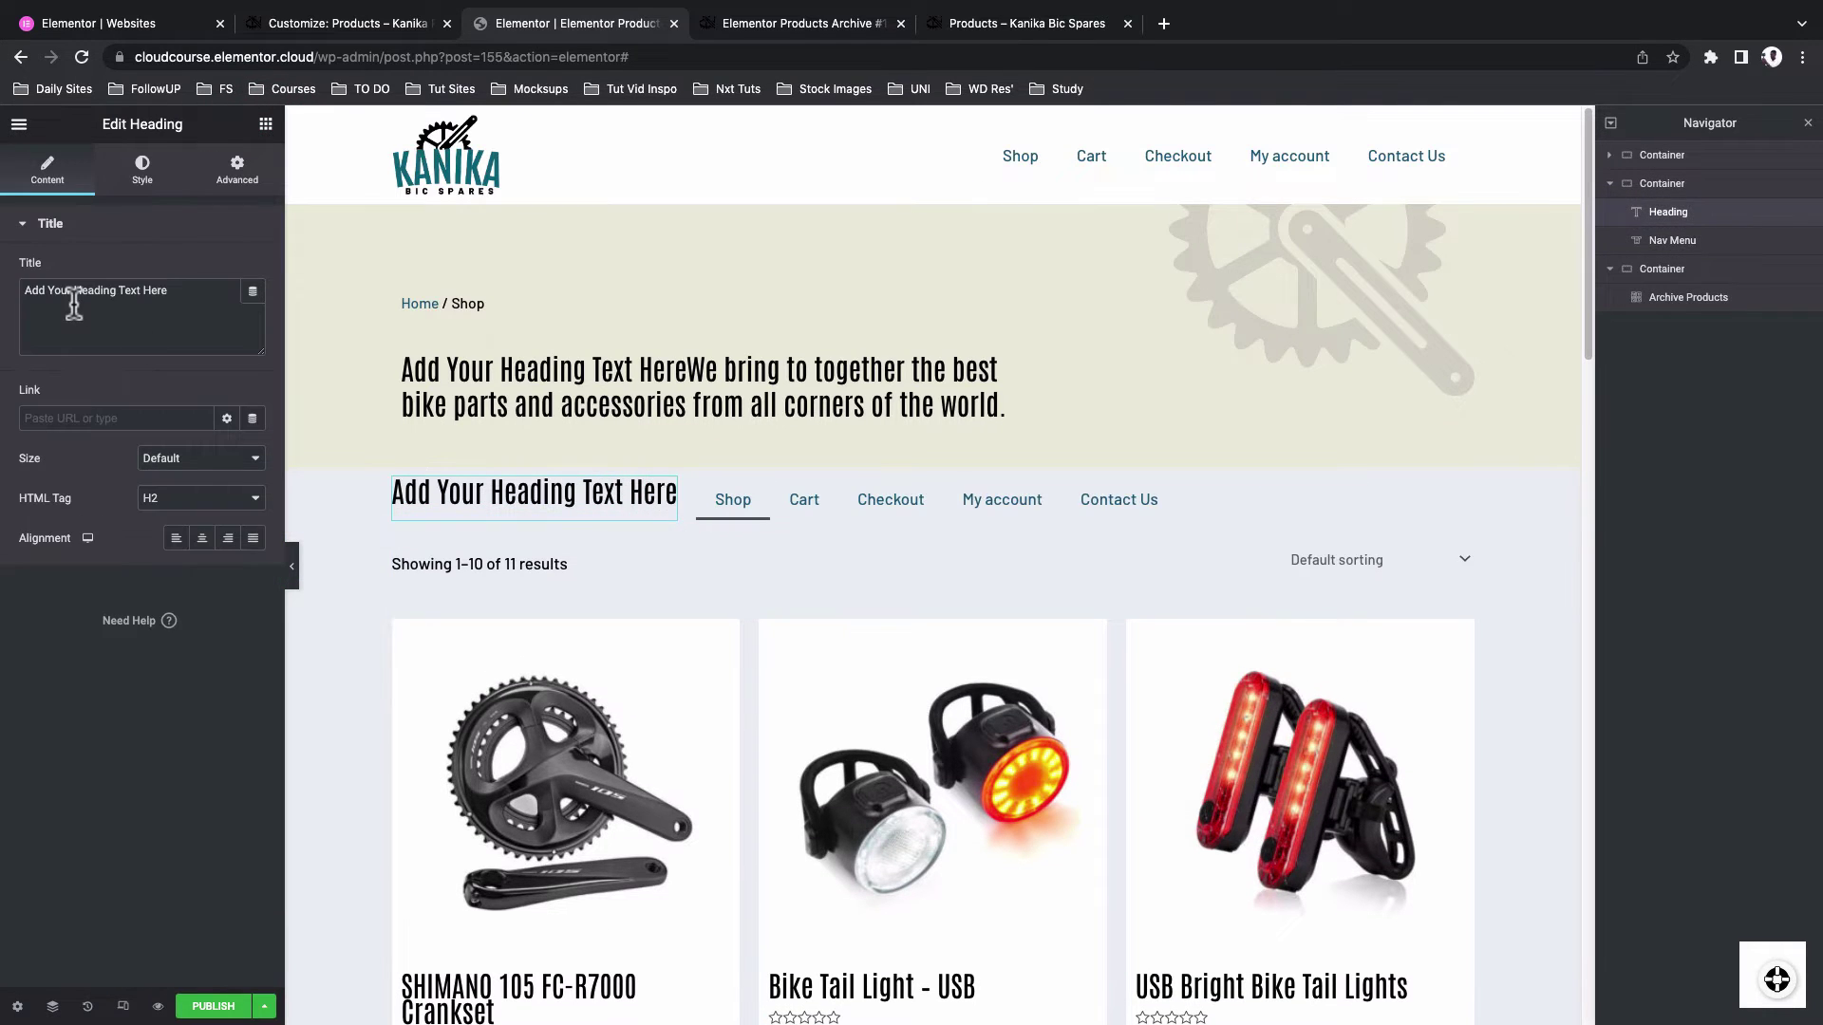
Set the new heading's text to "All Products" and style it with the global black colour and the Body Text global font
{"action": "triple_click", "coordinate": [74, 296]}
{"action": "type", "text": "All Products"}
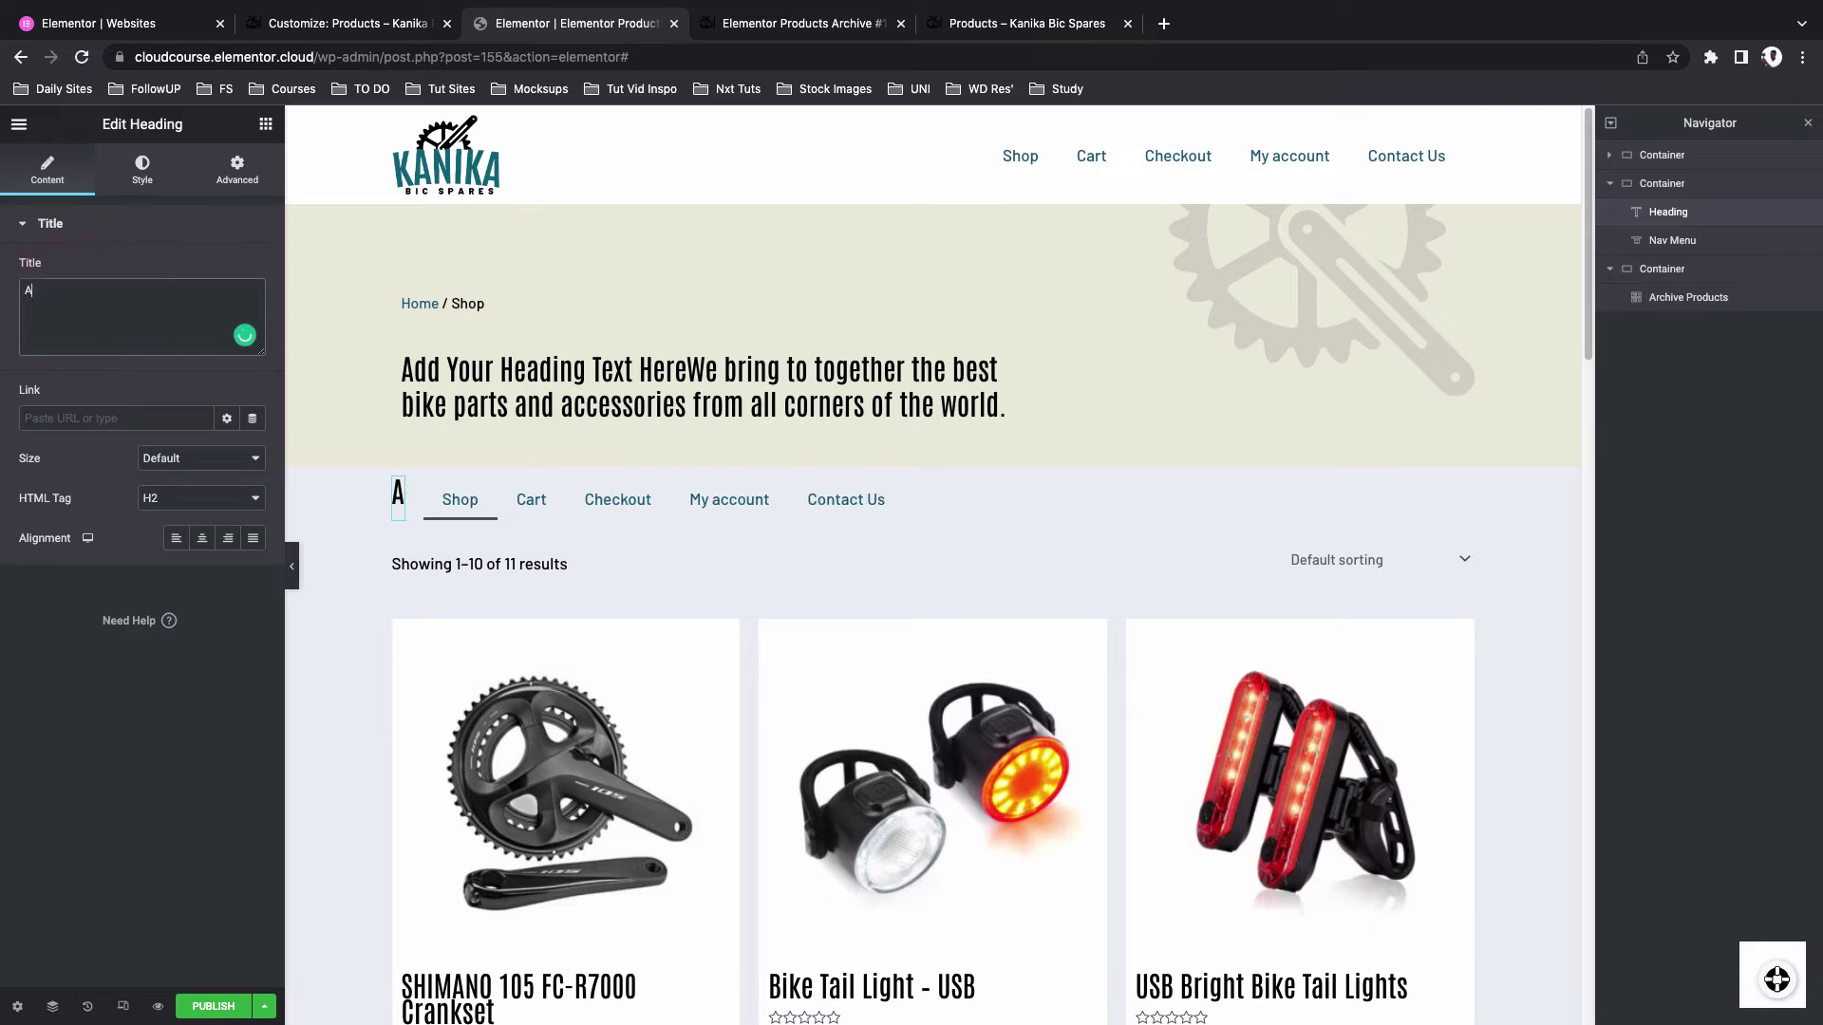
{"action": "left_click", "coordinate": [142, 171]}
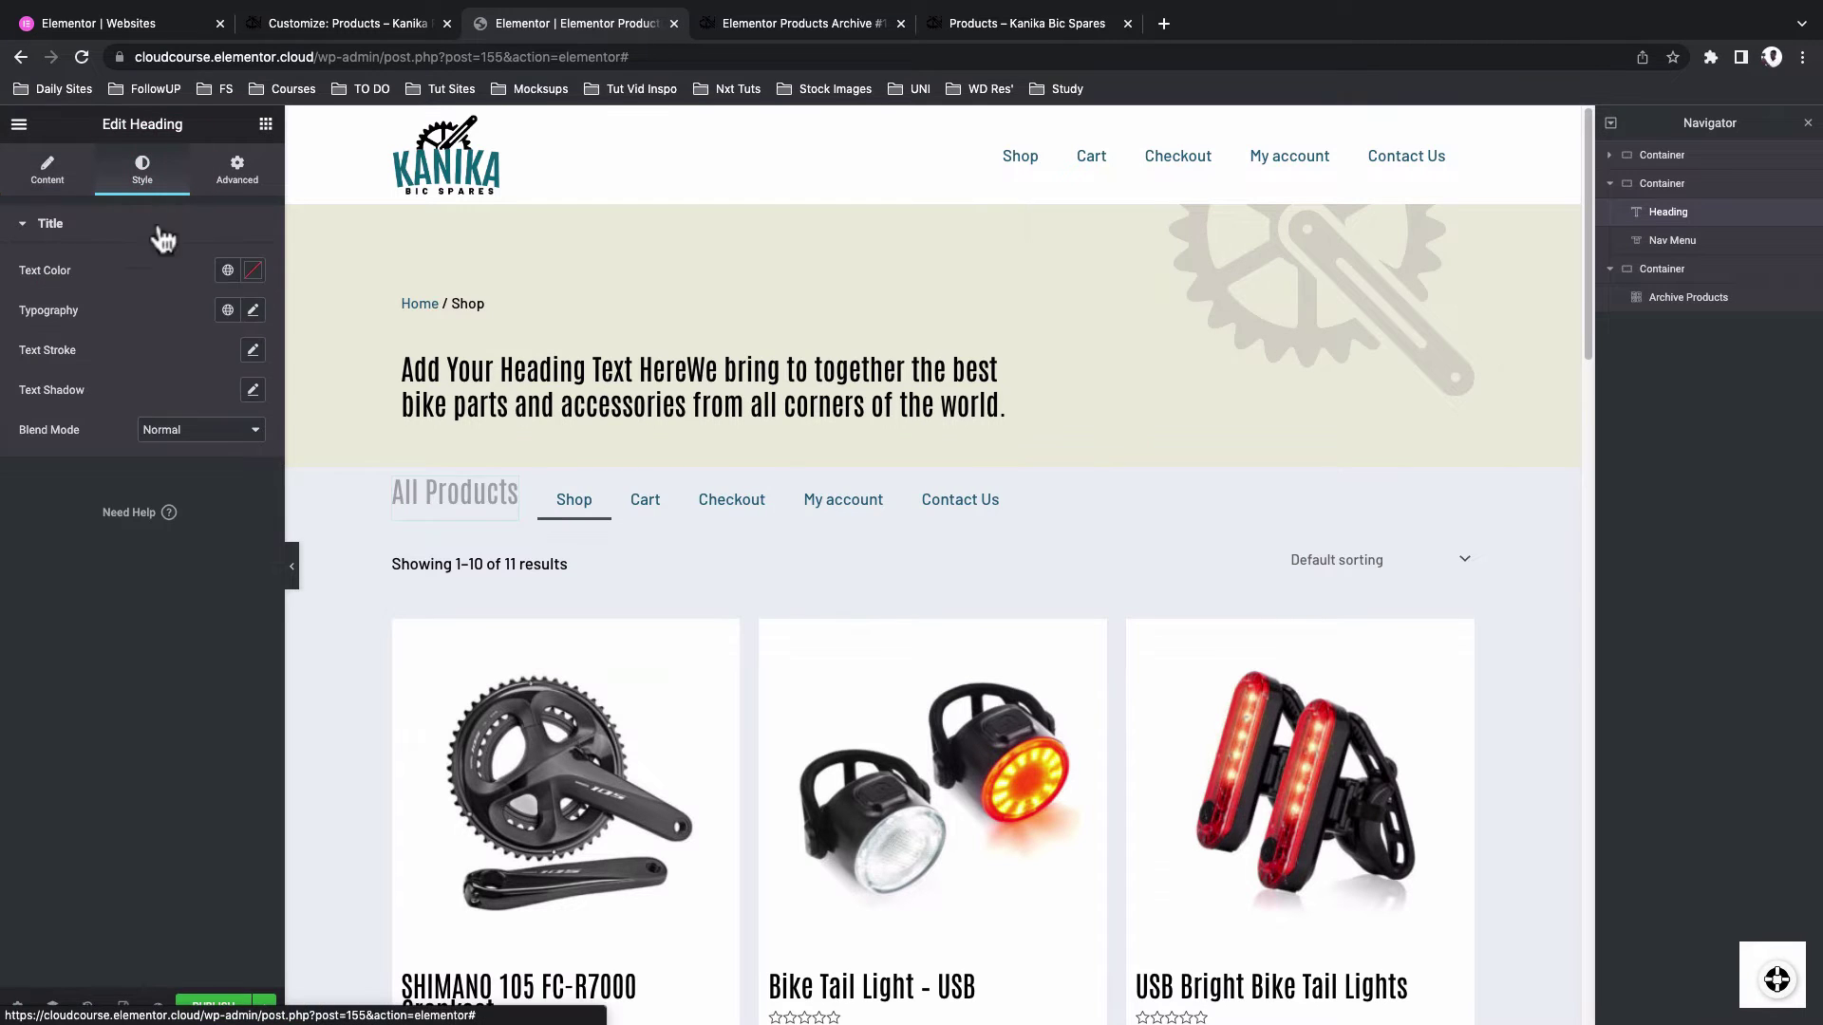
{"action": "left_click", "coordinate": [228, 269]}
{"action": "left_click", "coordinate": [147, 391]}
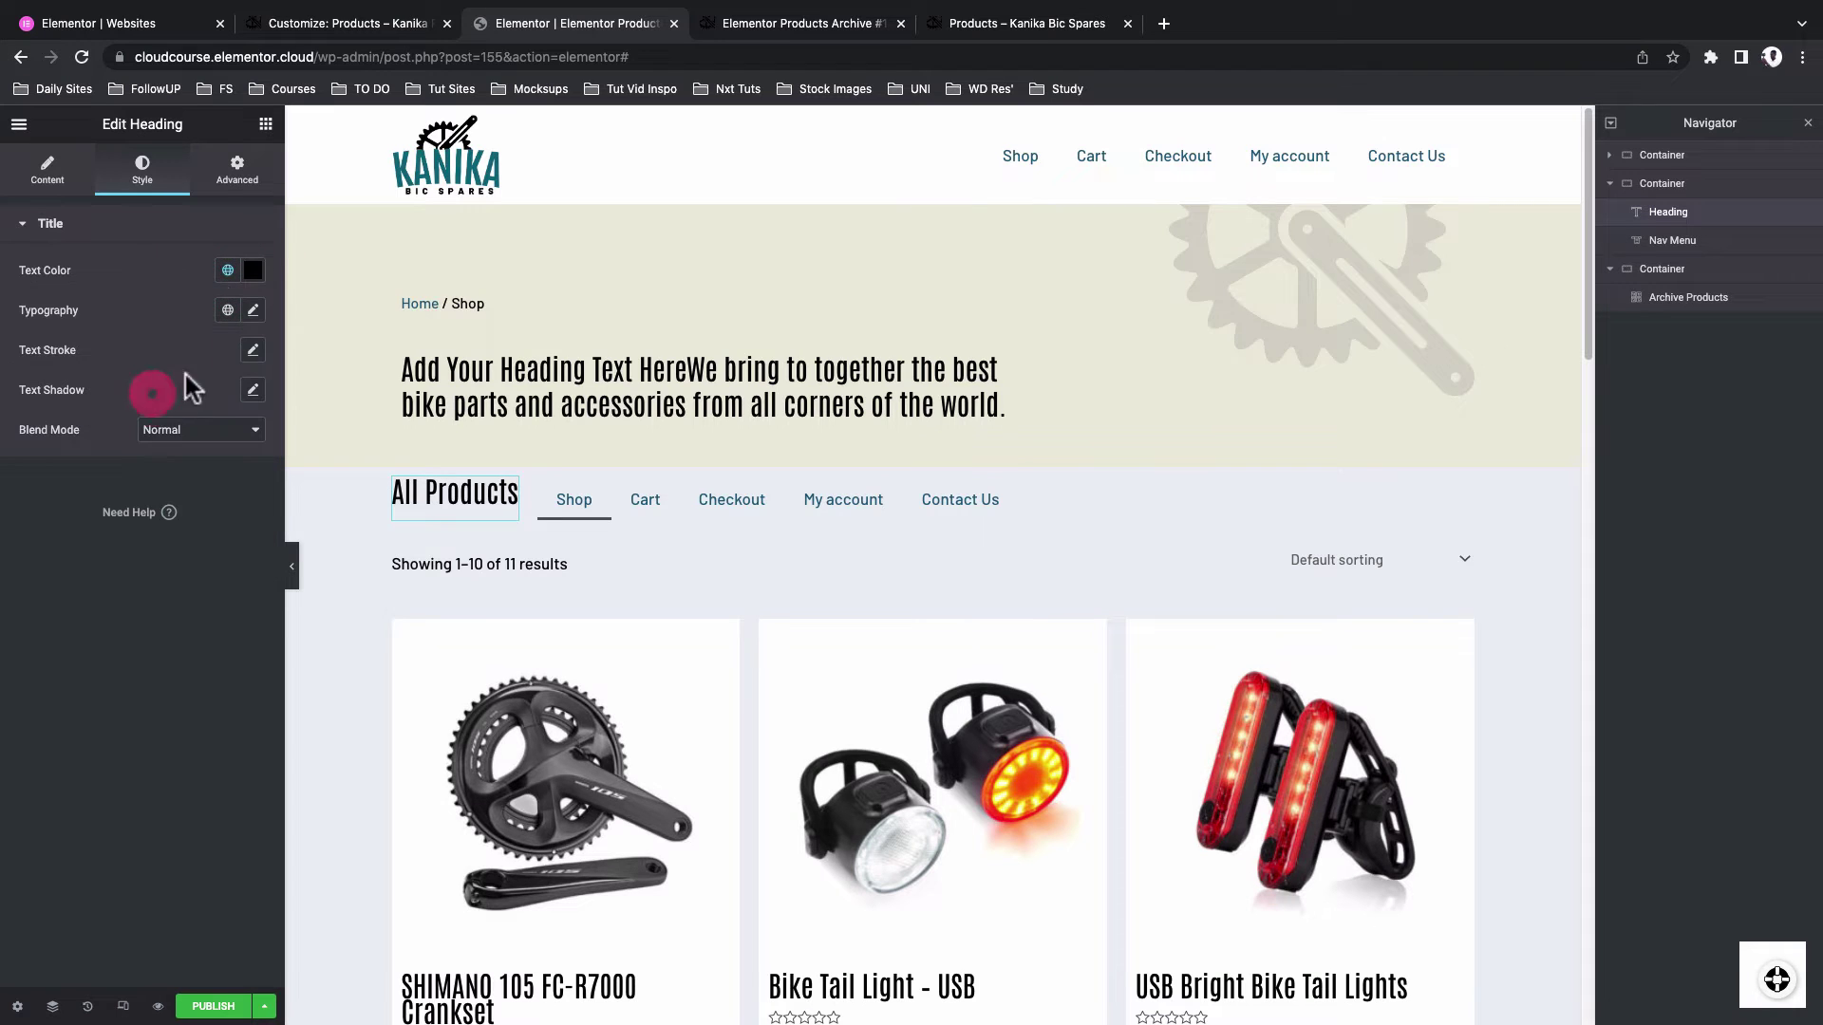
{"action": "left_click", "coordinate": [228, 311]}
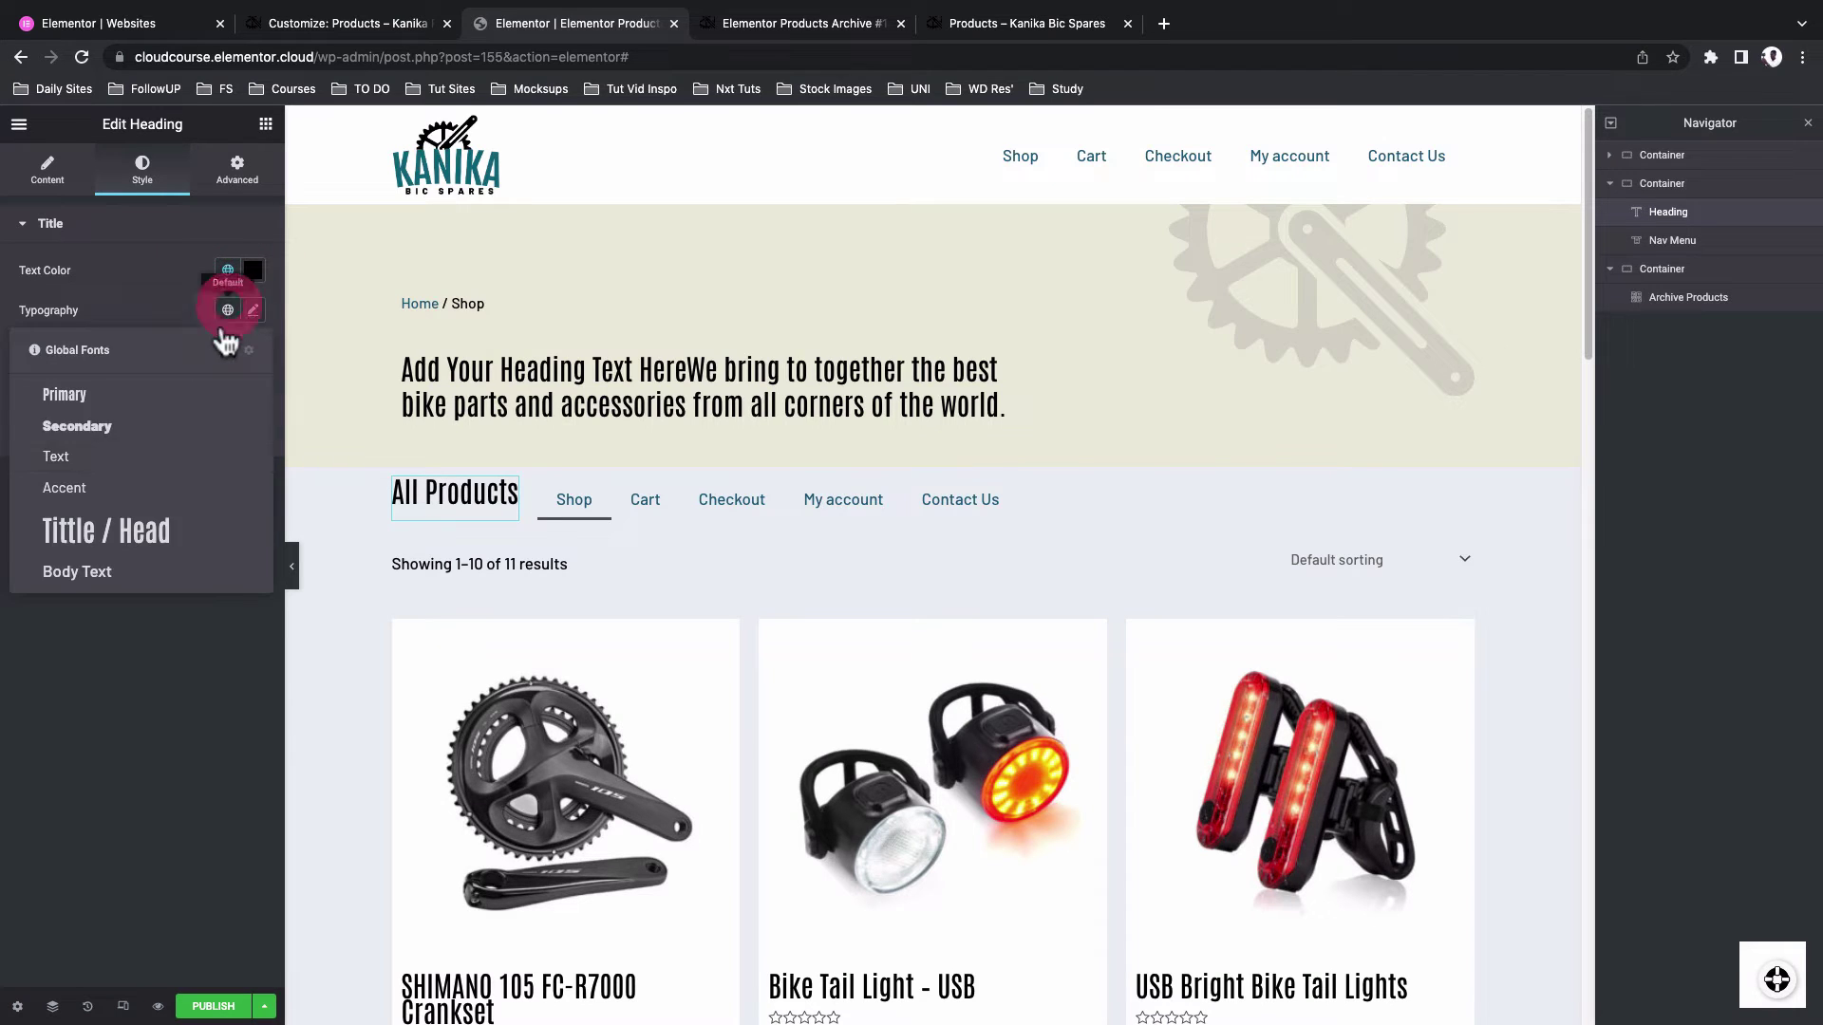
{"action": "left_click", "coordinate": [156, 574]}
Copy the site's shop page URL and set it as the link of the All Products heading
{"action": "left_click", "coordinate": [45, 181]}
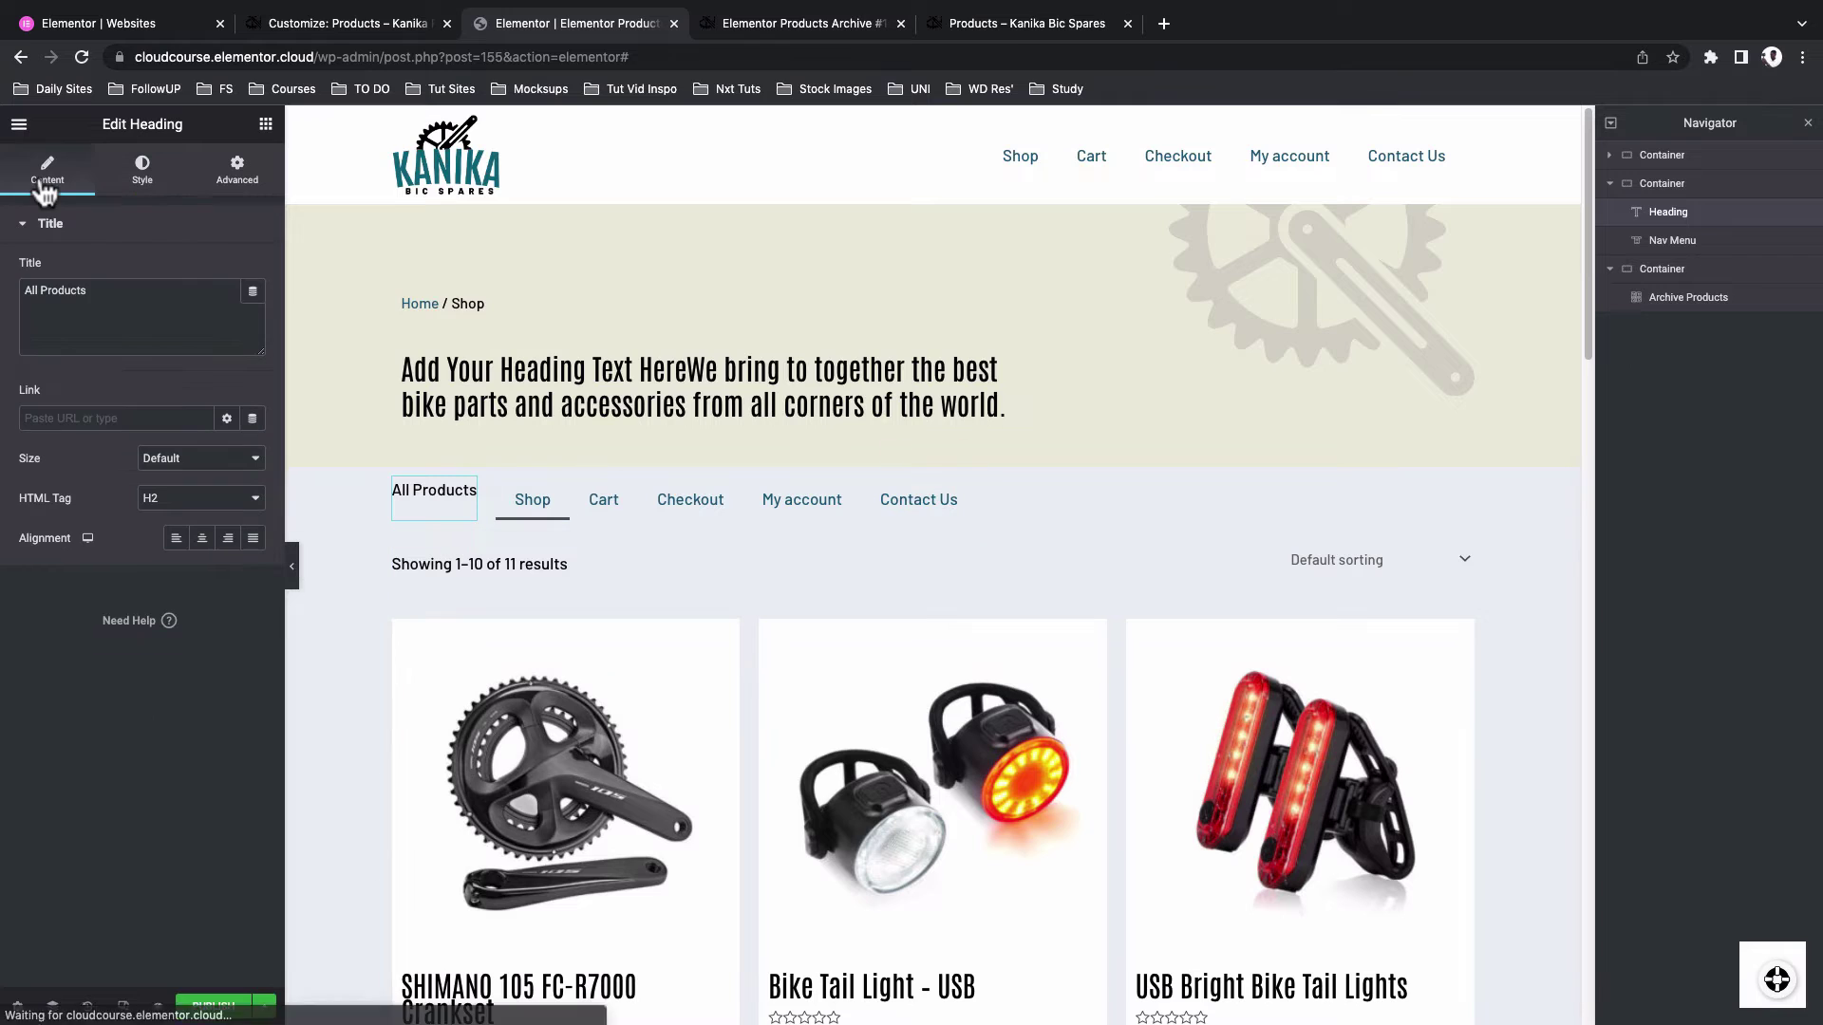
{"action": "left_click", "coordinate": [126, 410]}
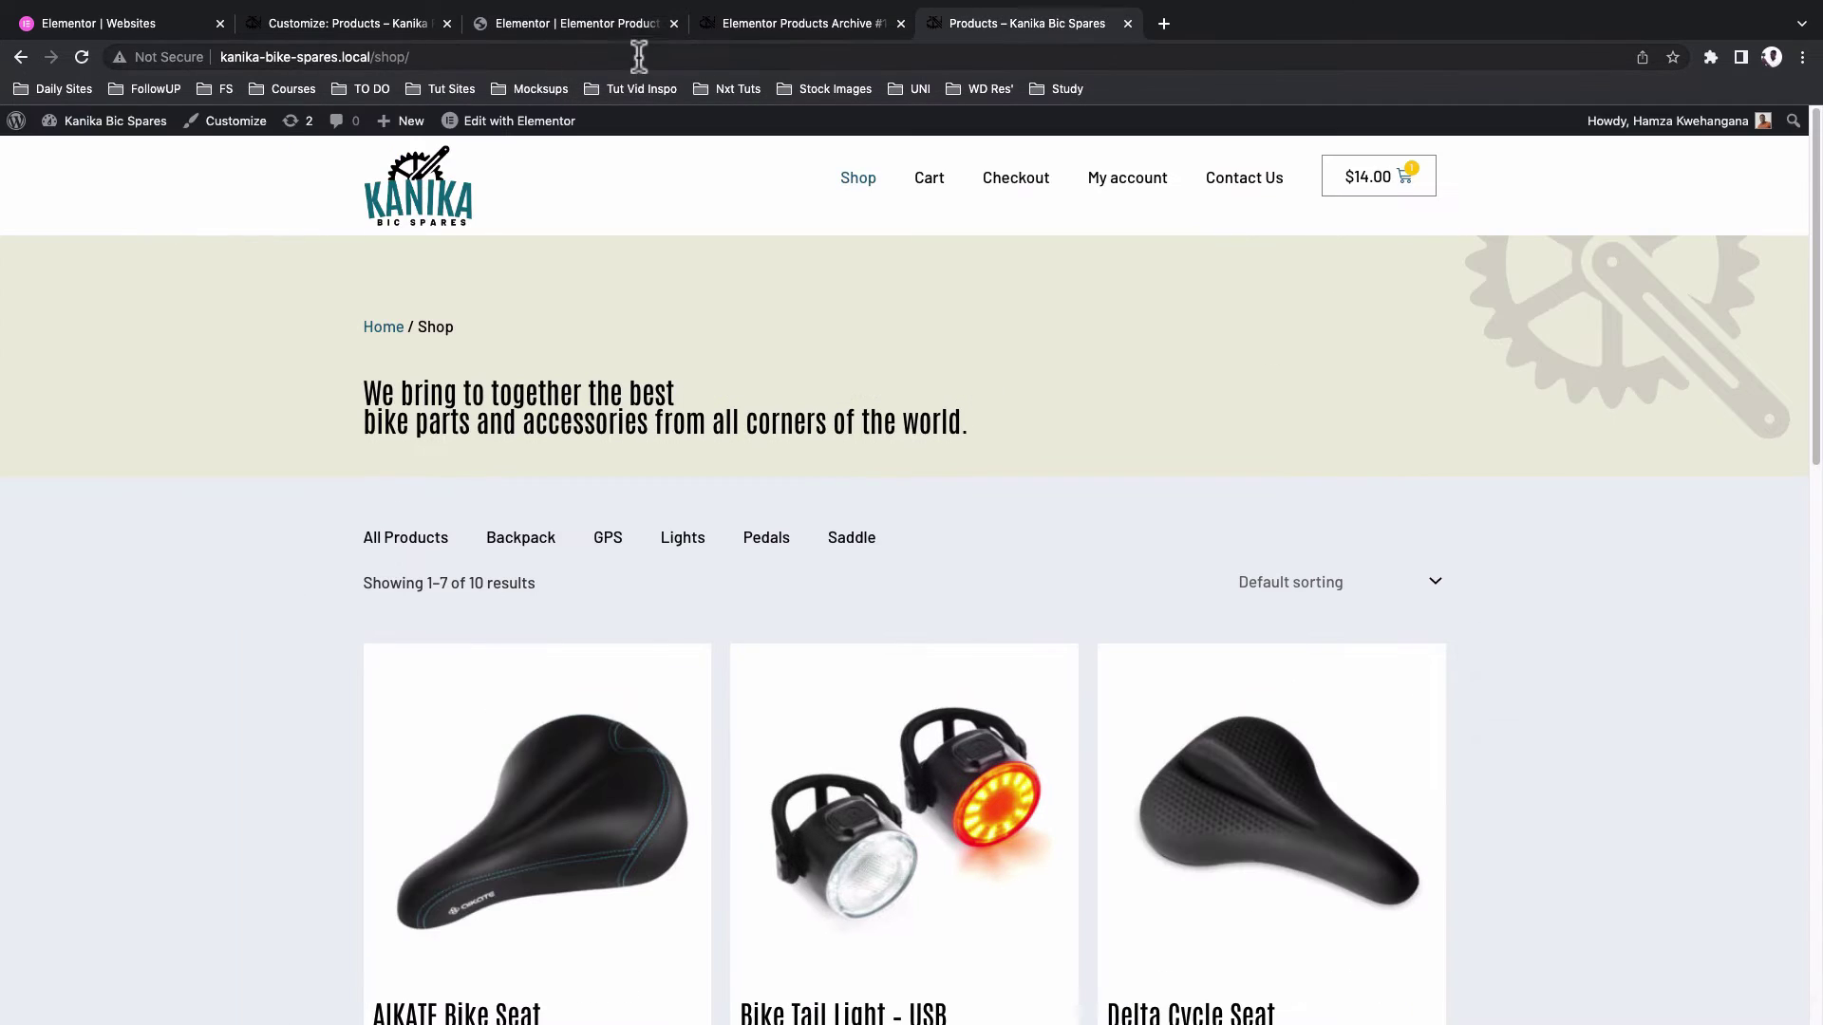
{"action": "left_click", "coordinate": [817, 29]}
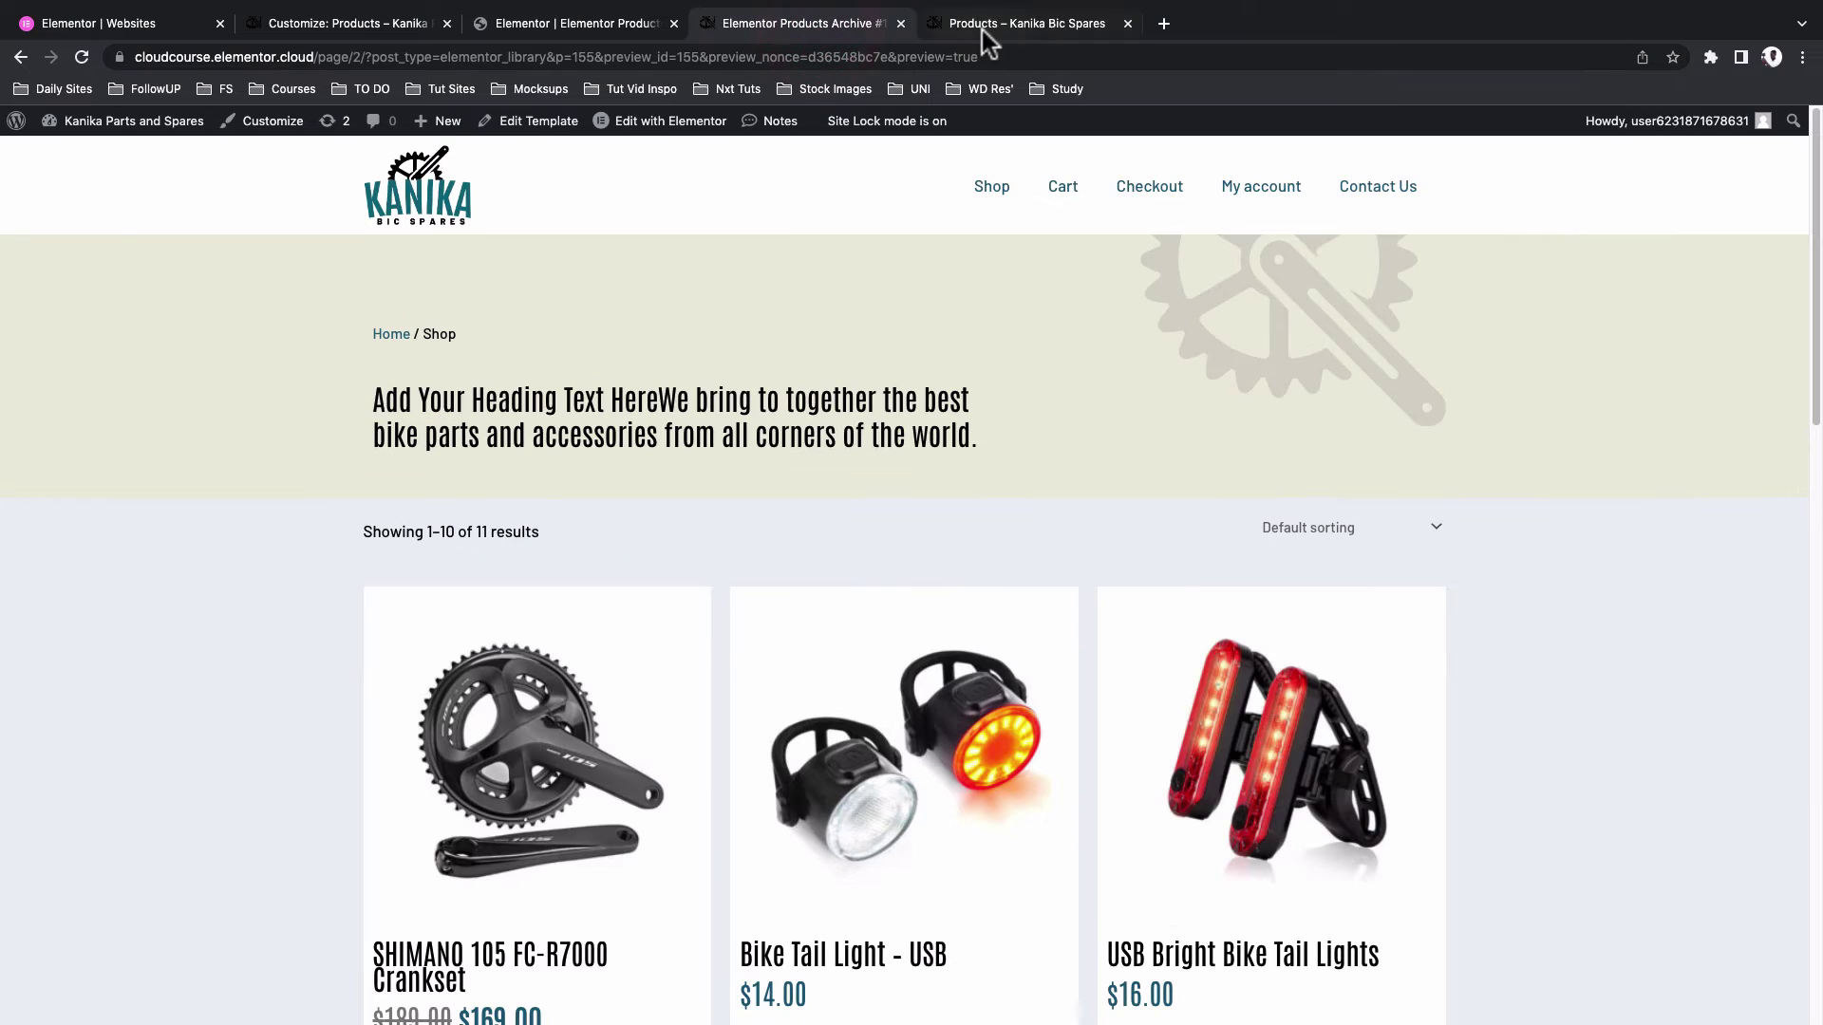
{"action": "left_click_drag", "start_coordinate": [316, 57], "coordinate": [24, 63]}
{"action": "key", "text": "ctrl+c"}
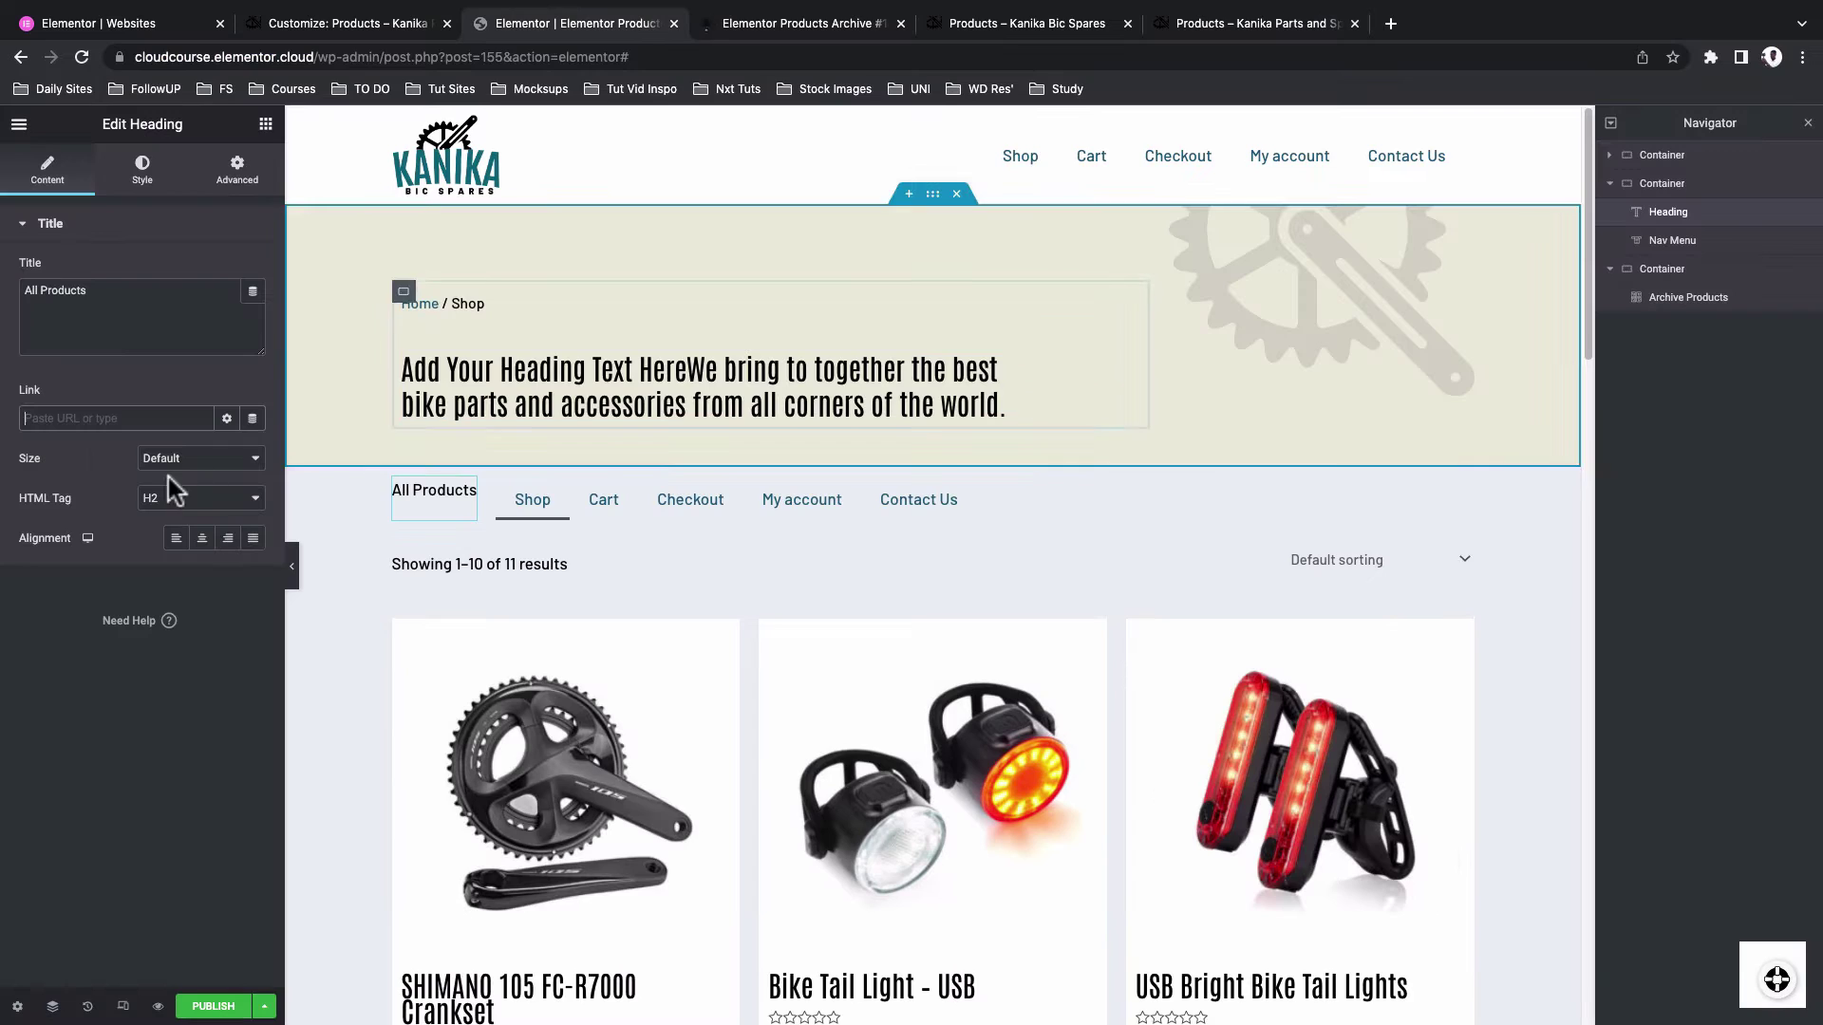
{"action": "left_click", "coordinate": [522, 22]}
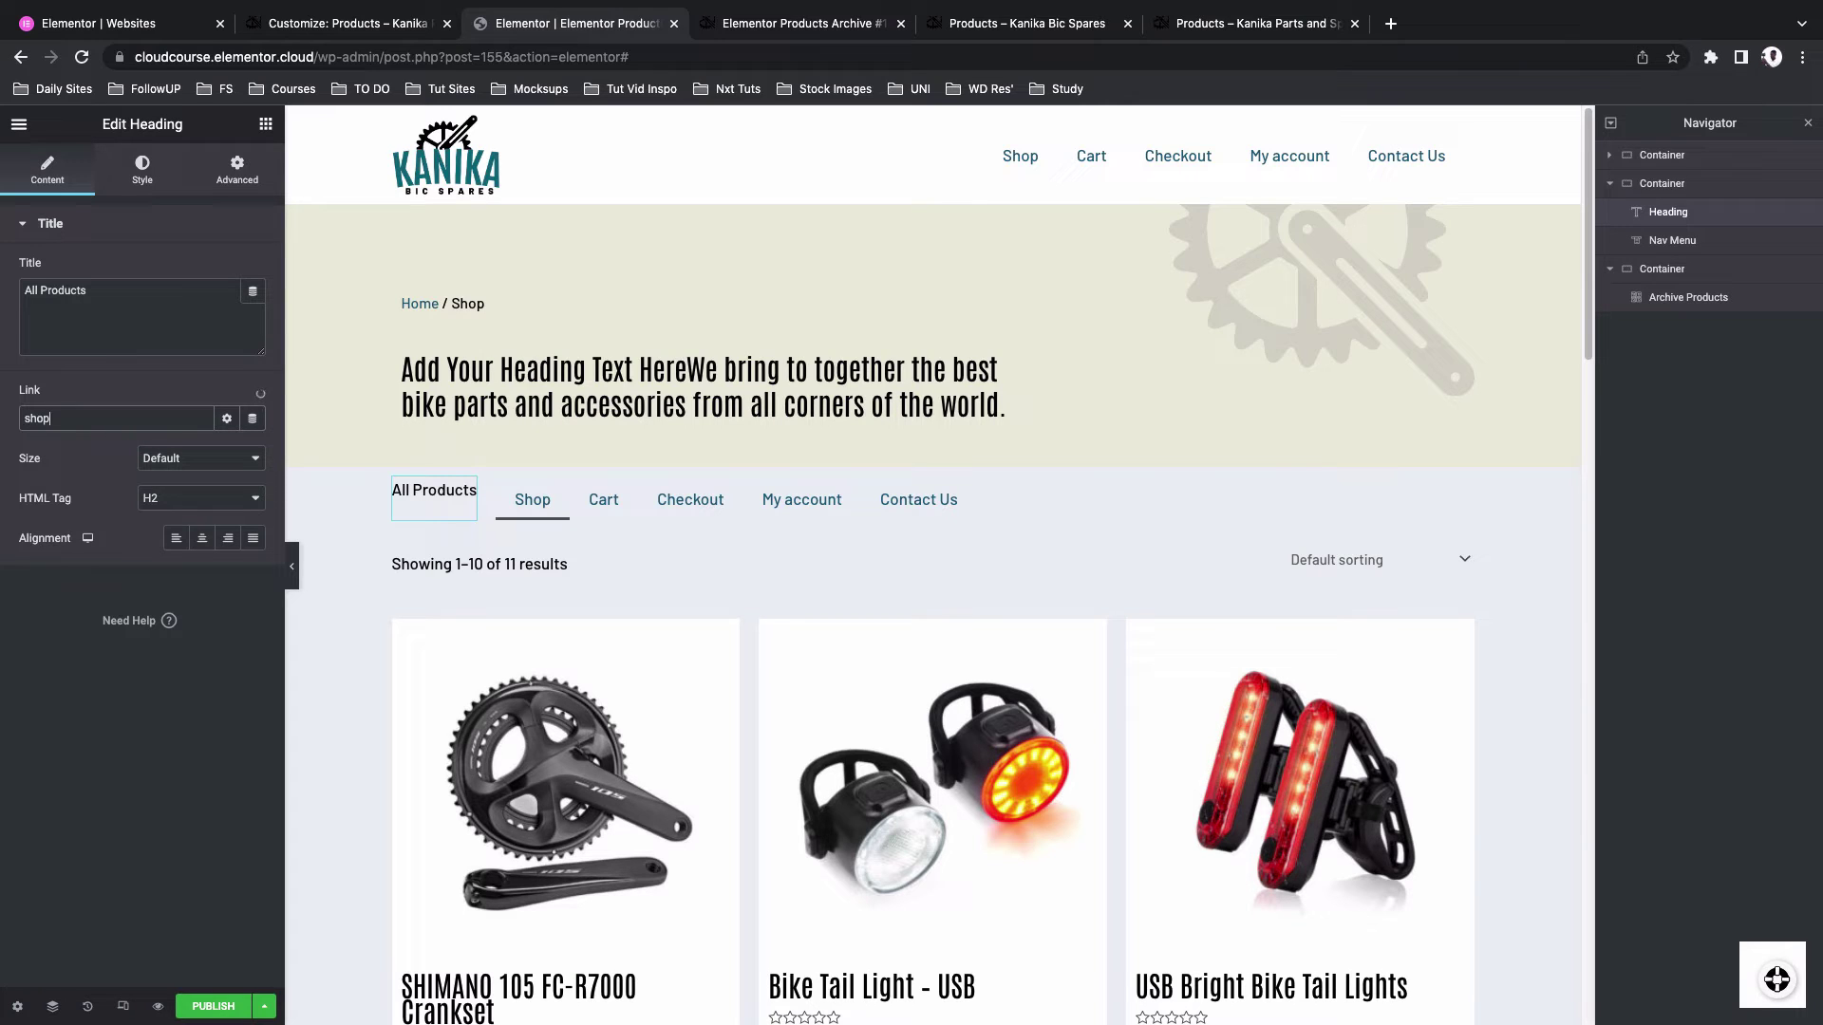
{"action": "key", "text": "ctrl+v"}
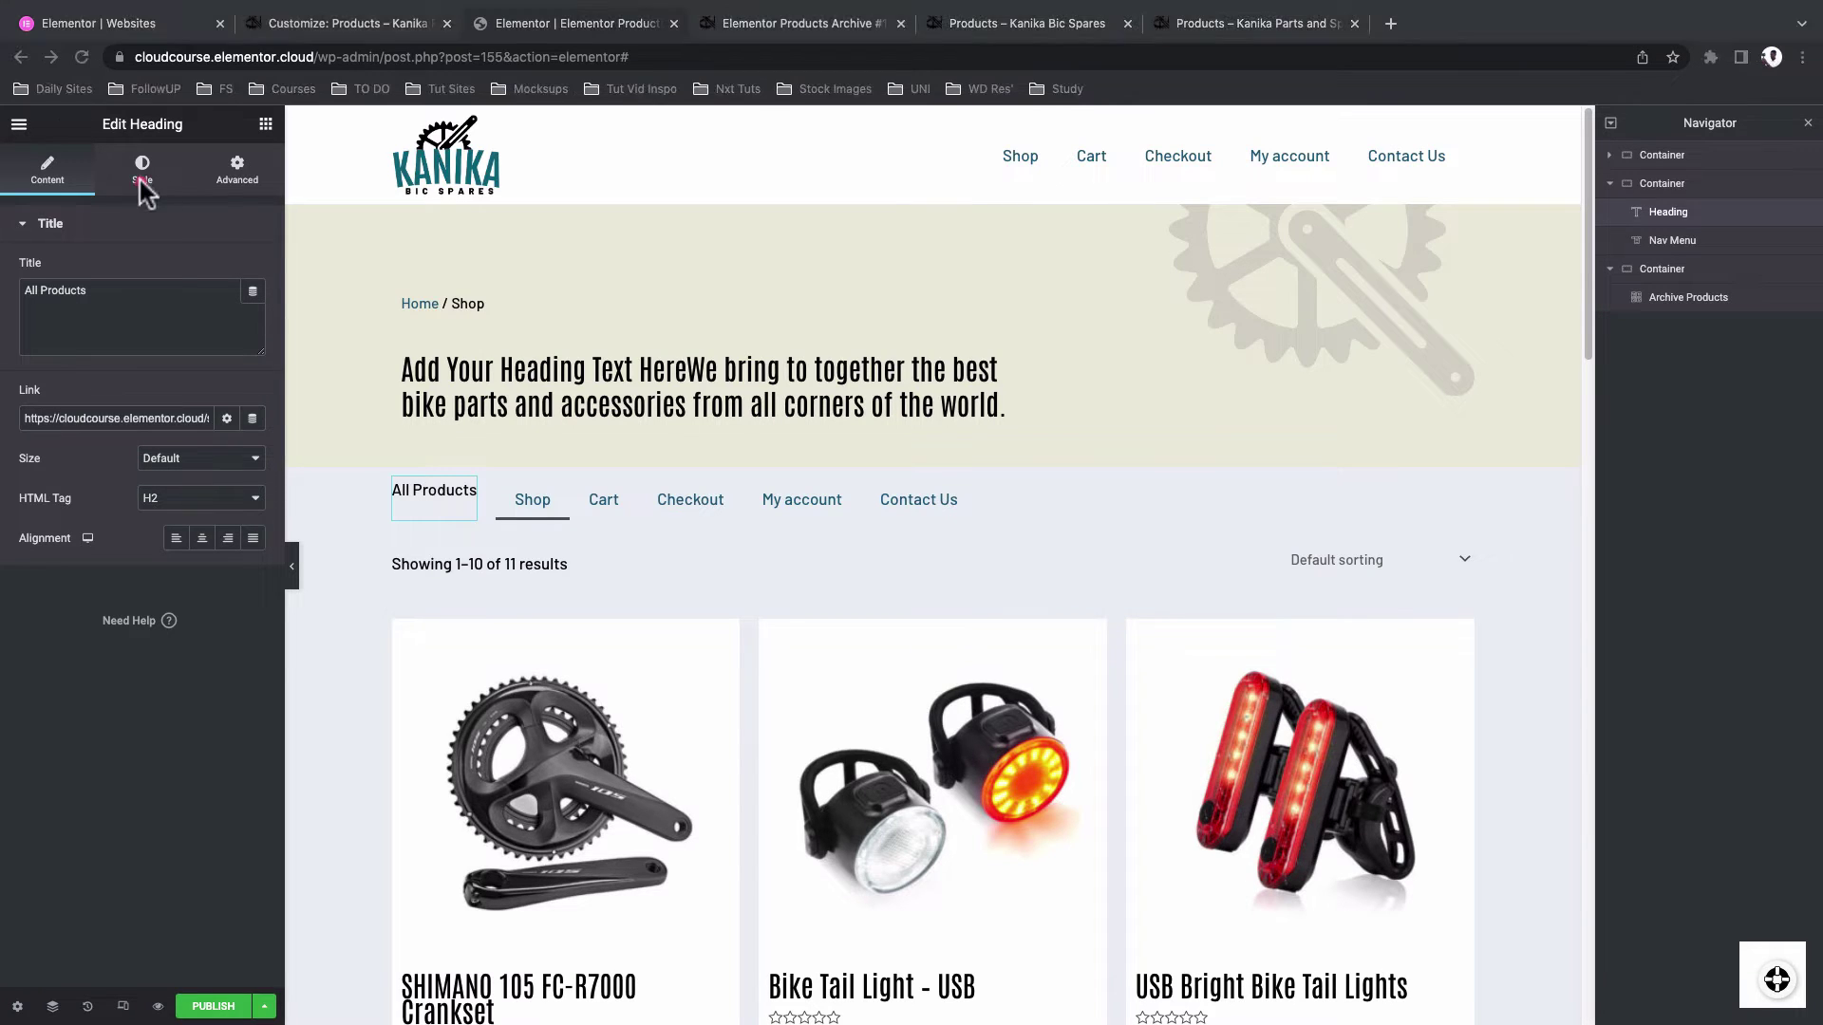
Set the All Products heading's top padding to 12 px
{"action": "left_click", "coordinate": [237, 171]}
{"action": "left_click", "coordinate": [240, 367]}
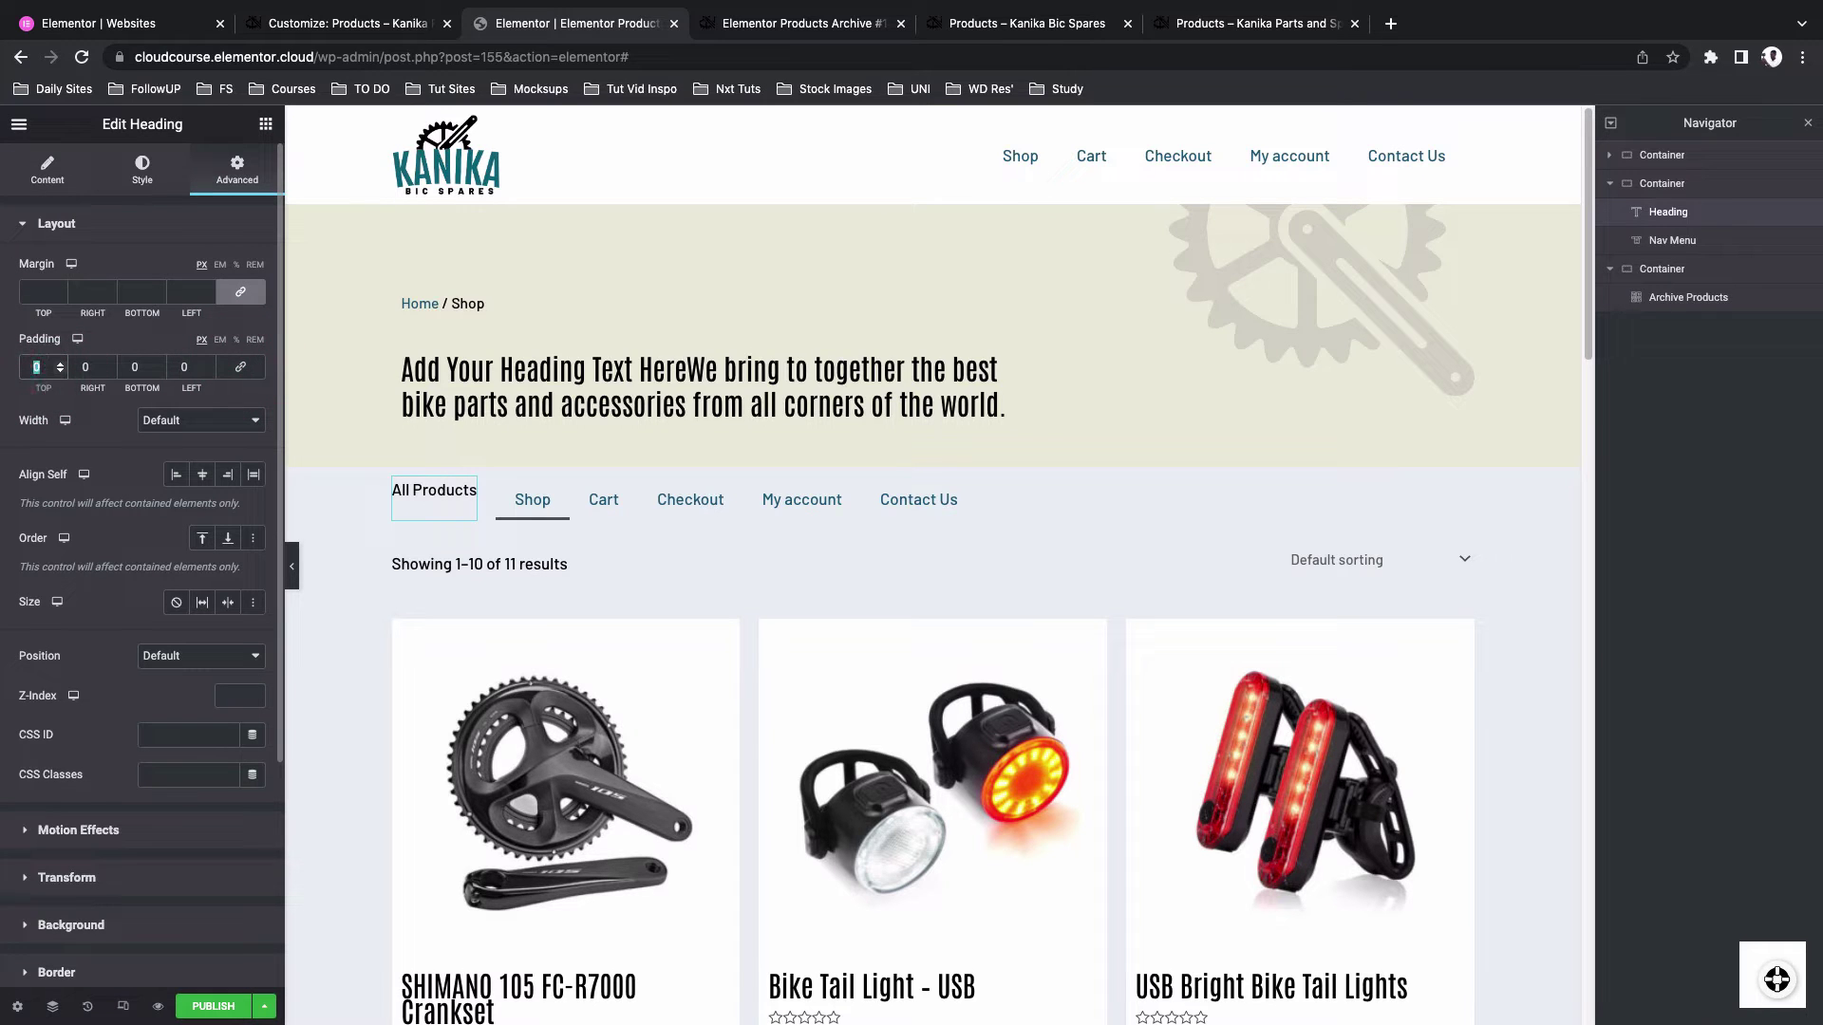
{"action": "type", "text": "12"}
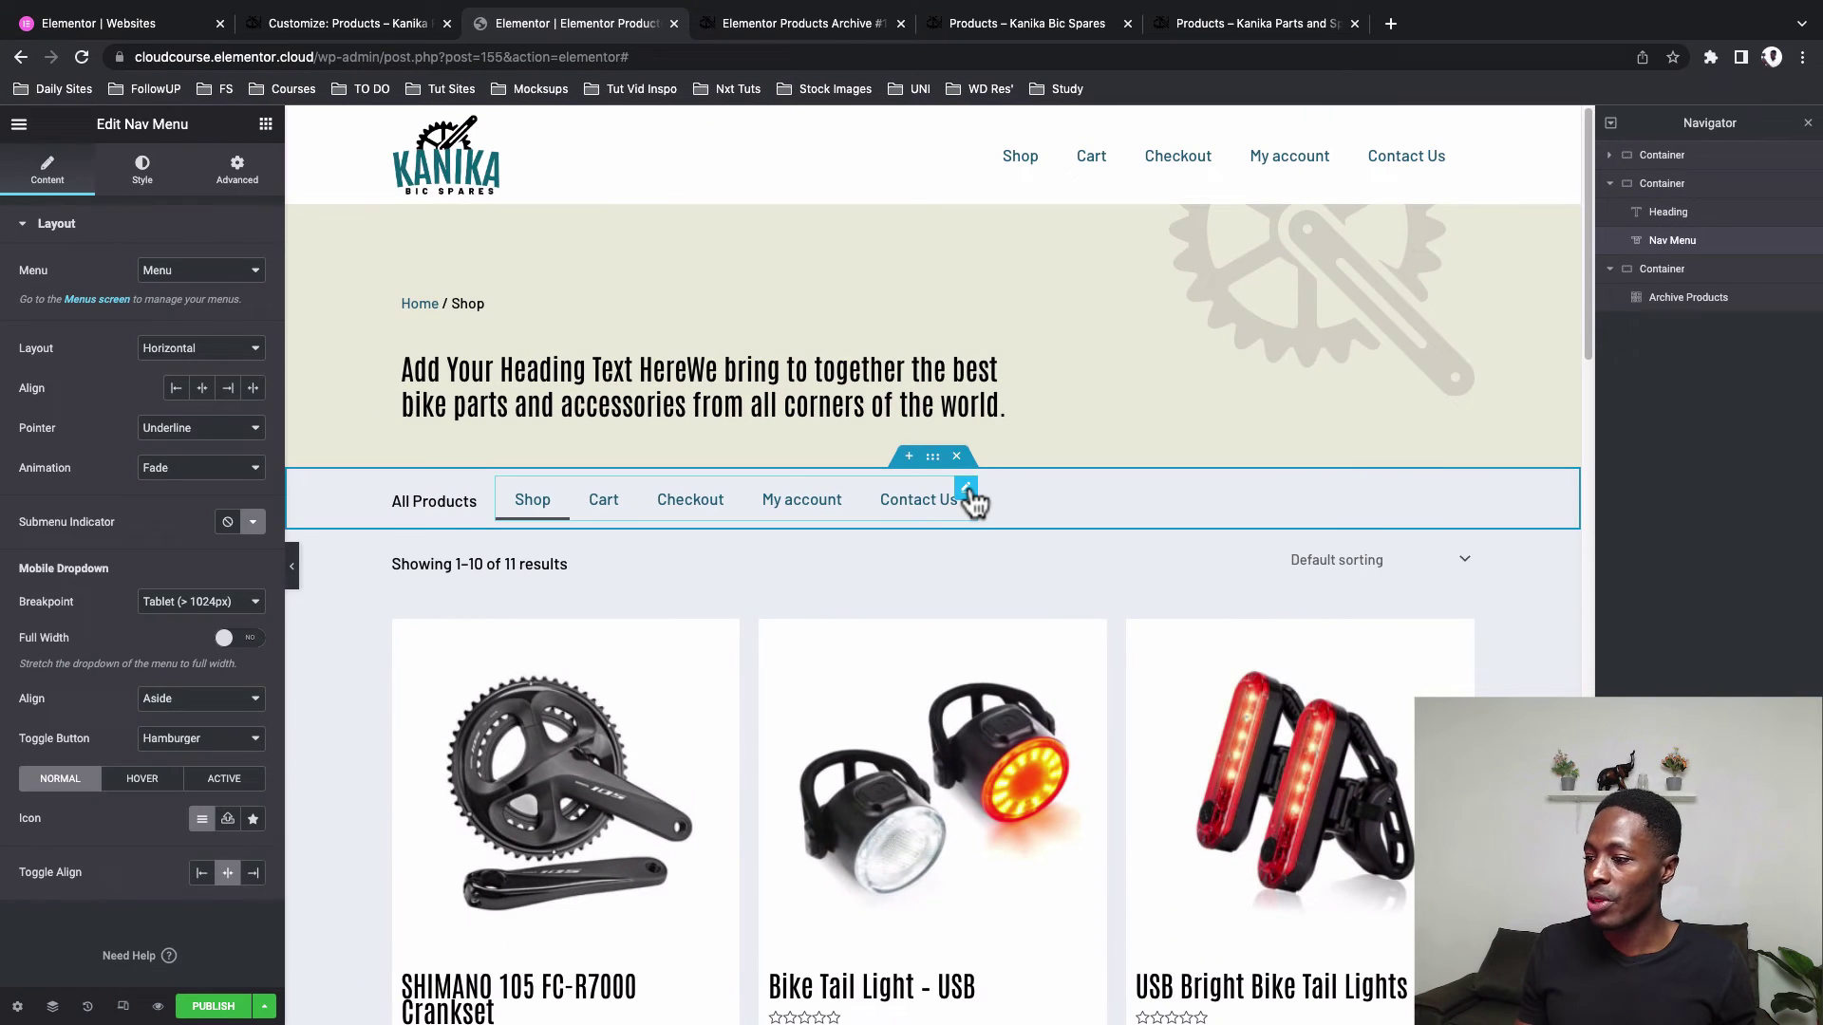
Select the Nav Menu widget, check which menus it offers, and save the template as a draft
{"action": "left_click", "coordinate": [969, 491]}
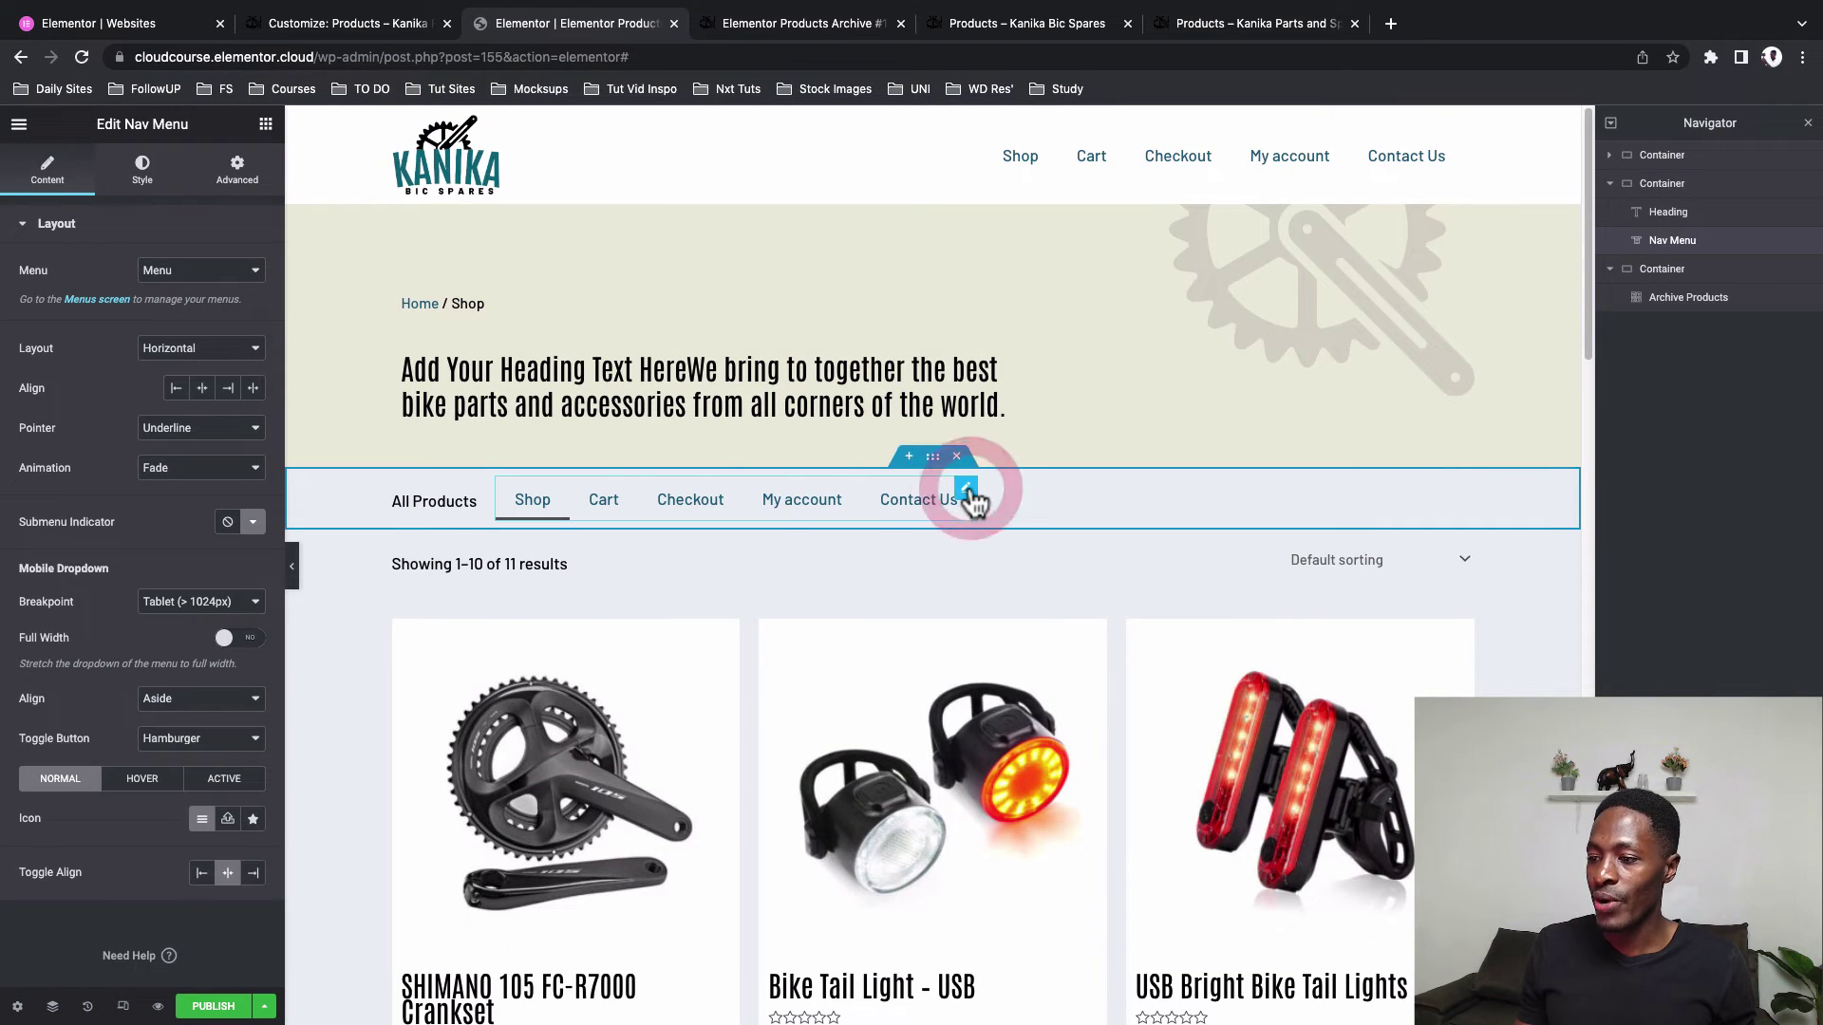
{"action": "left_click", "coordinate": [208, 275]}
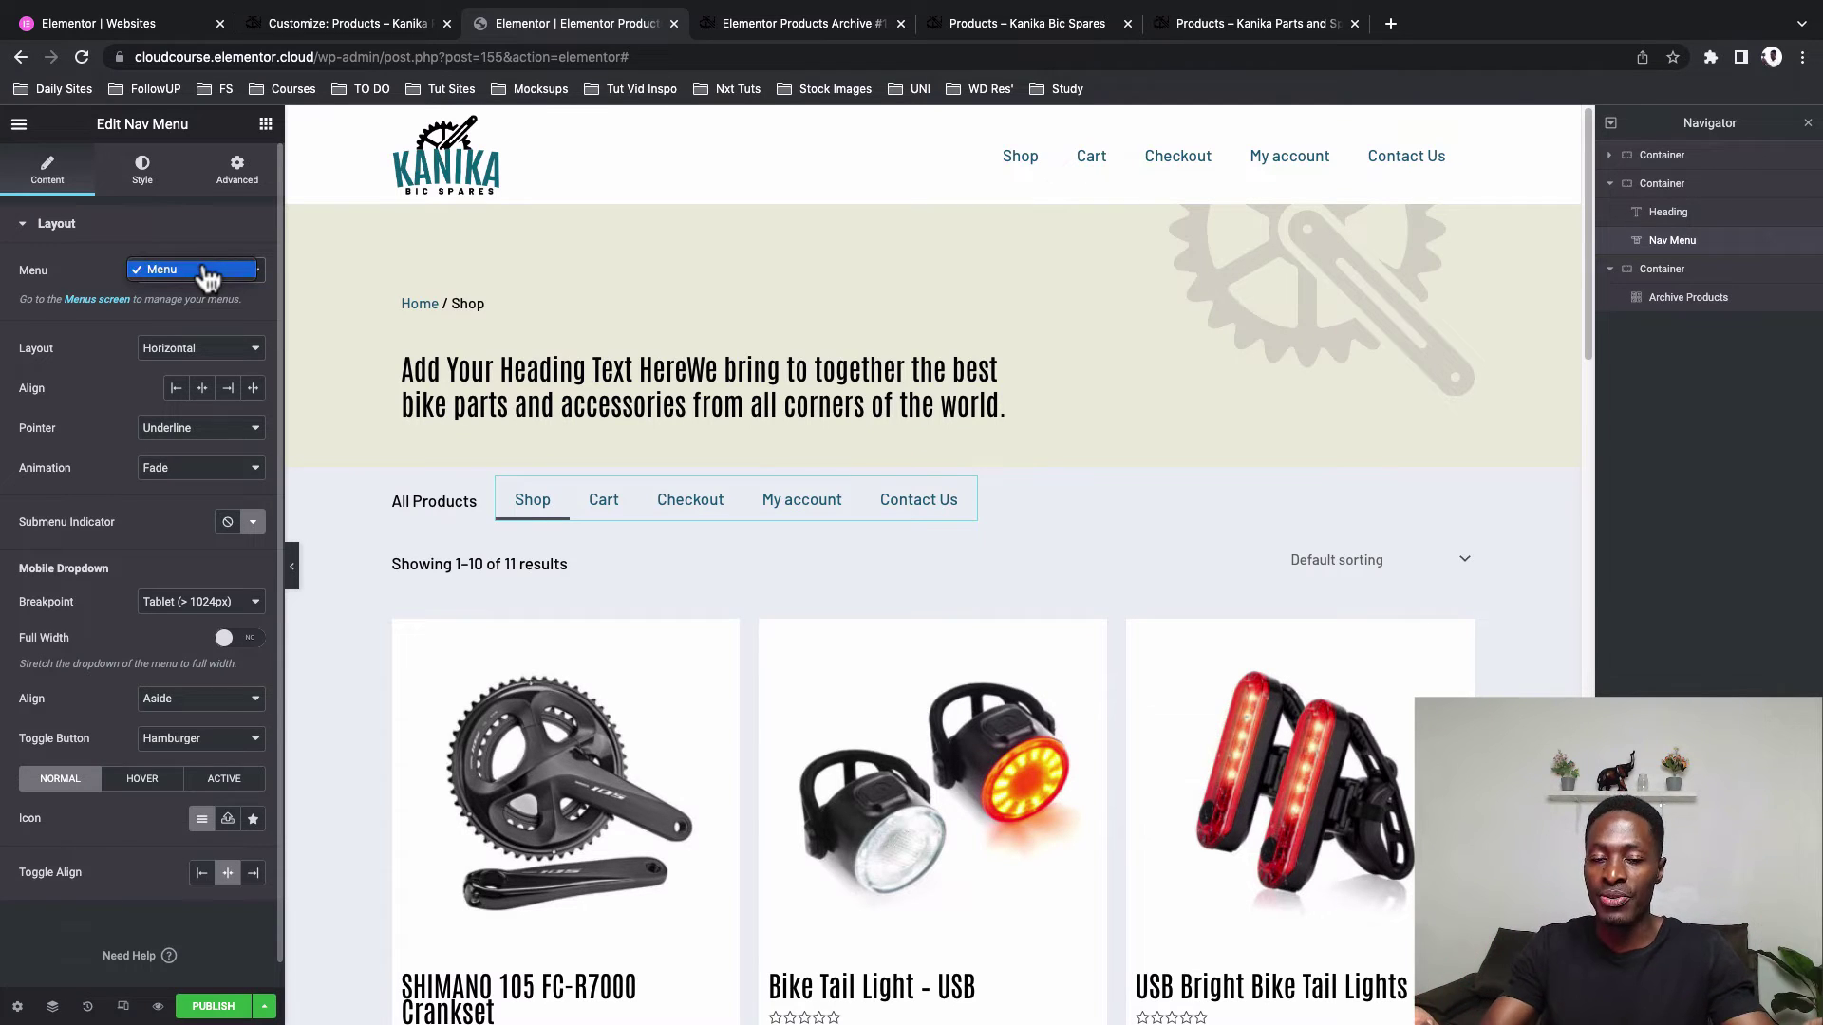
{"action": "left_click", "coordinate": [207, 277]}
{"action": "left_click", "coordinate": [264, 1006]}
{"action": "left_click", "coordinate": [219, 878]}
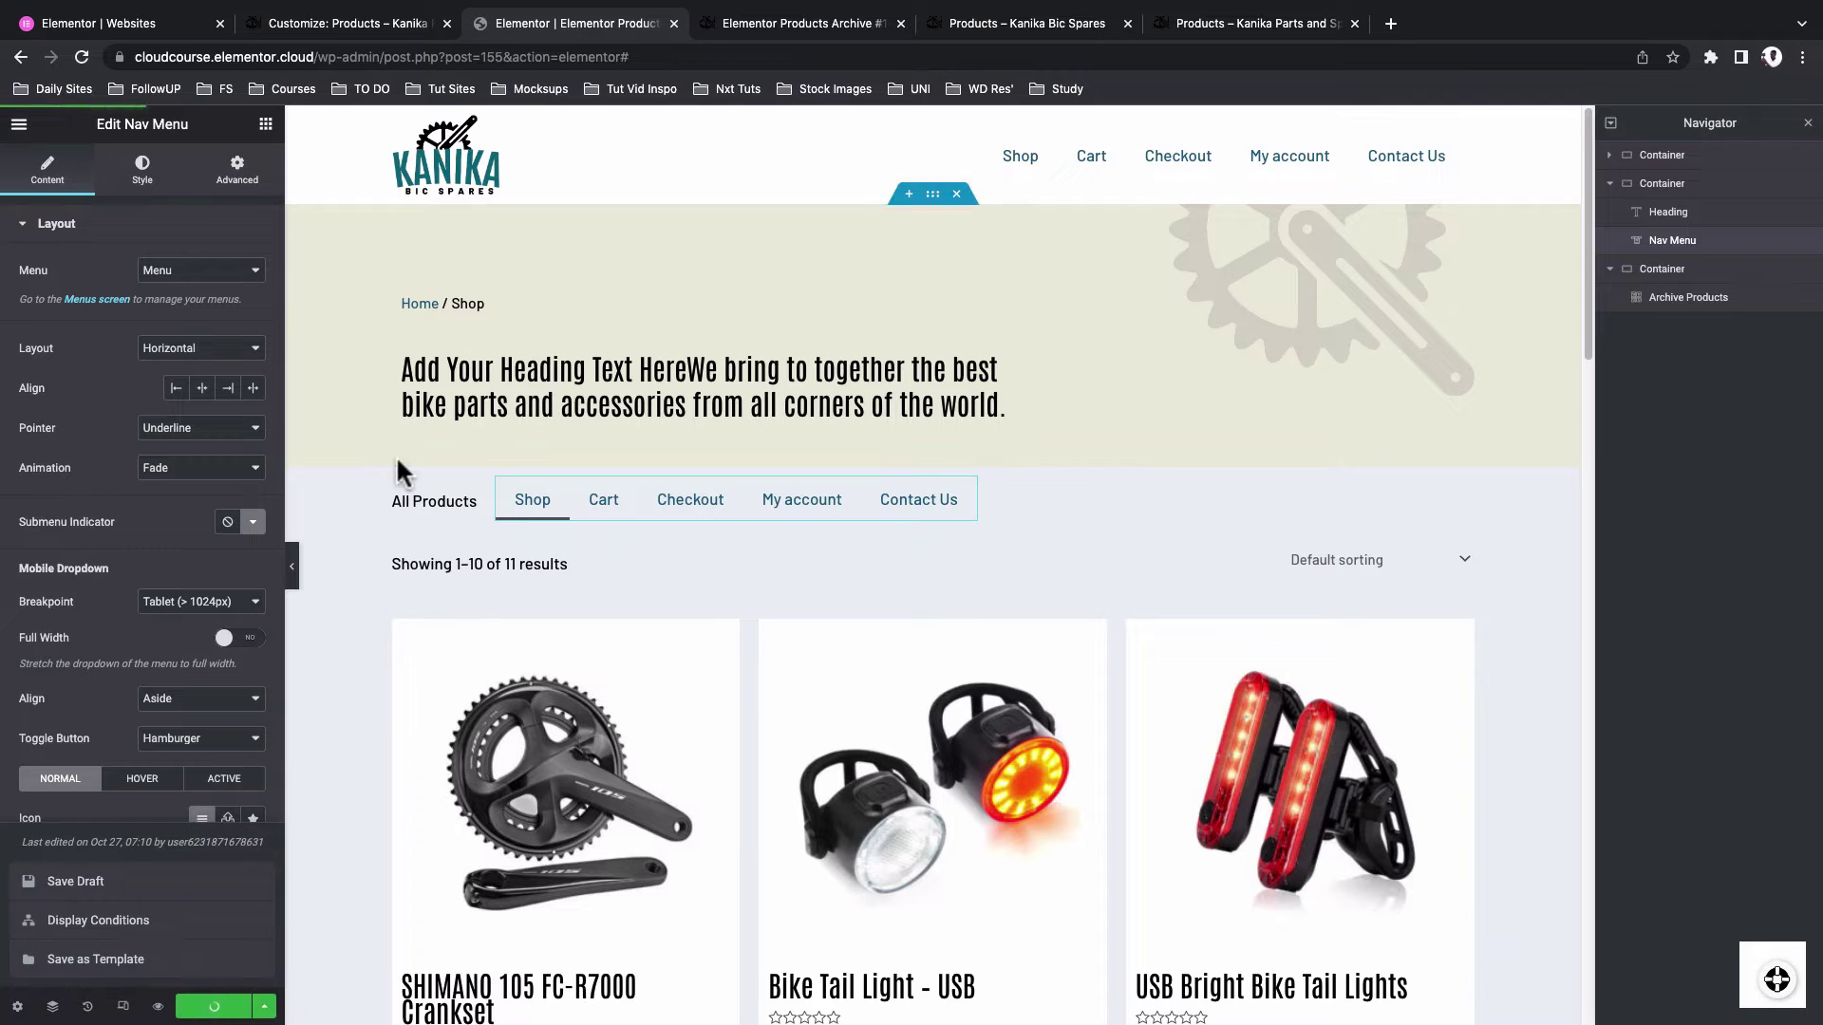
Leave the customizer for the WordPress dashboard and open the Menus page under Appearance
{"action": "key", "text": "ctrl+shift+Tab"}
{"action": "left_click", "coordinate": [22, 129]}
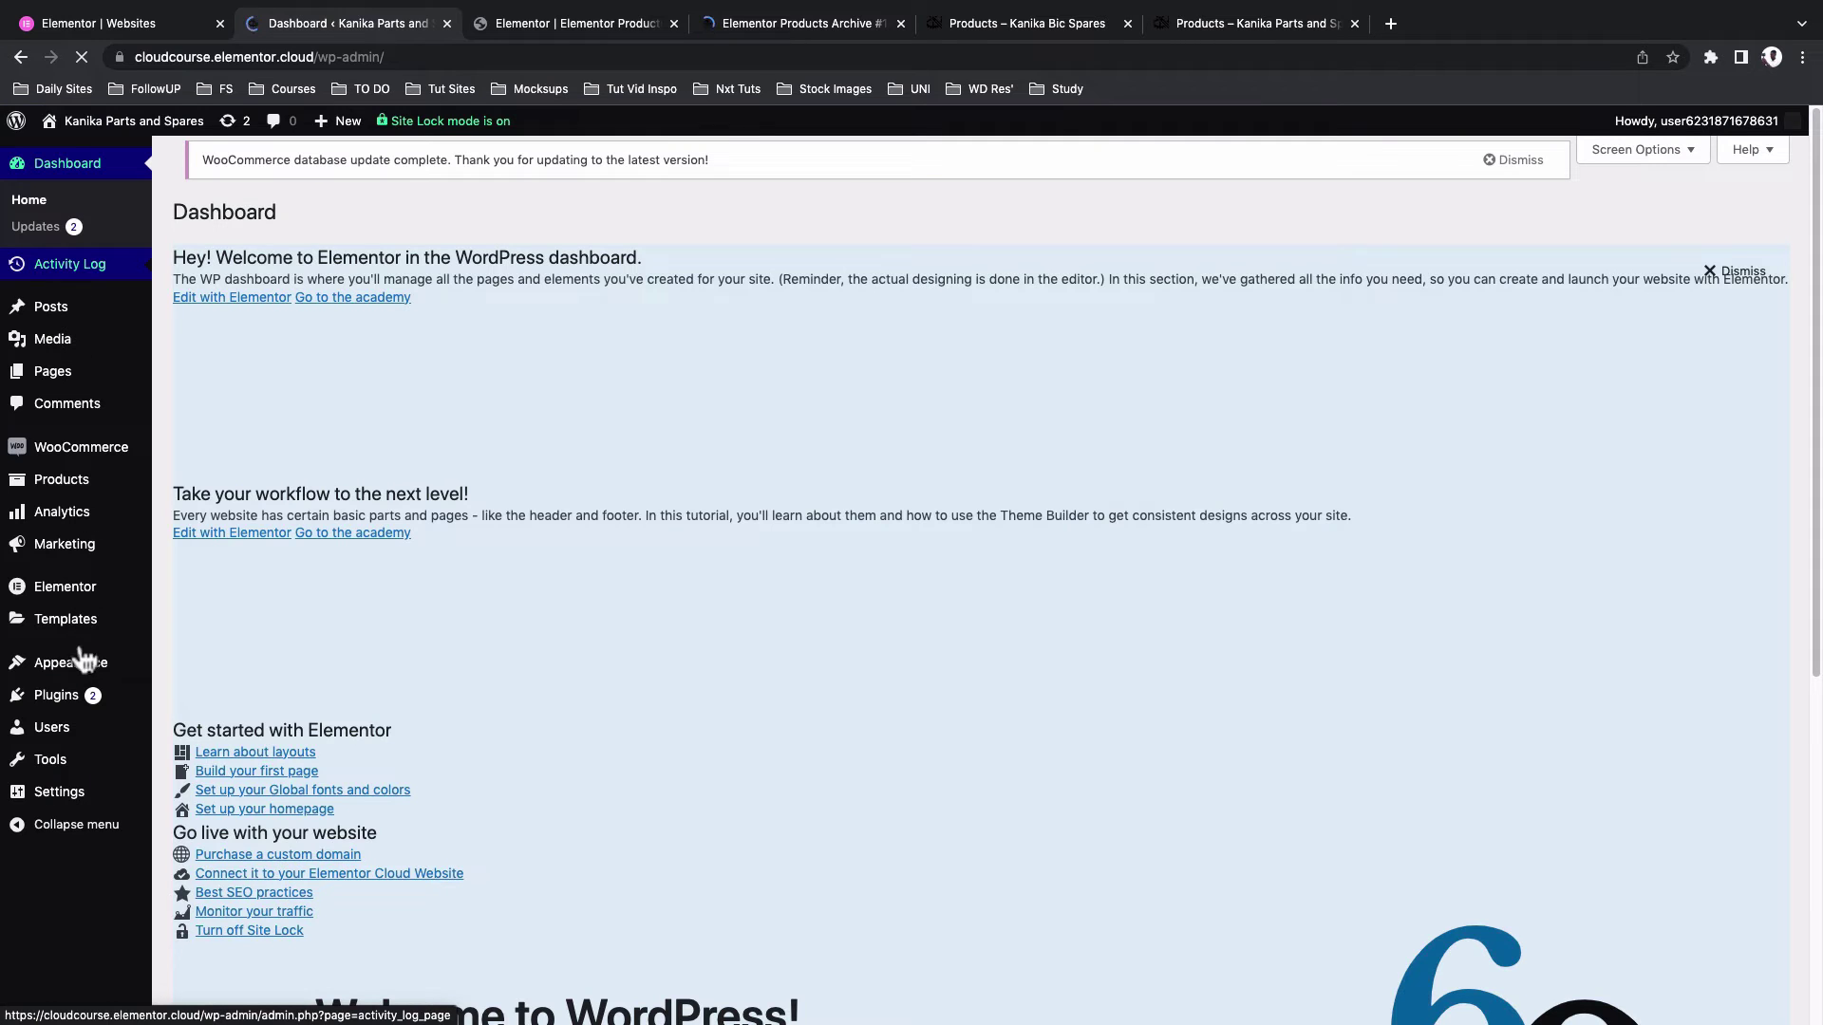
{"action": "mouse_move", "coordinate": [84, 661]}
{"action": "left_click", "coordinate": [185, 746]}
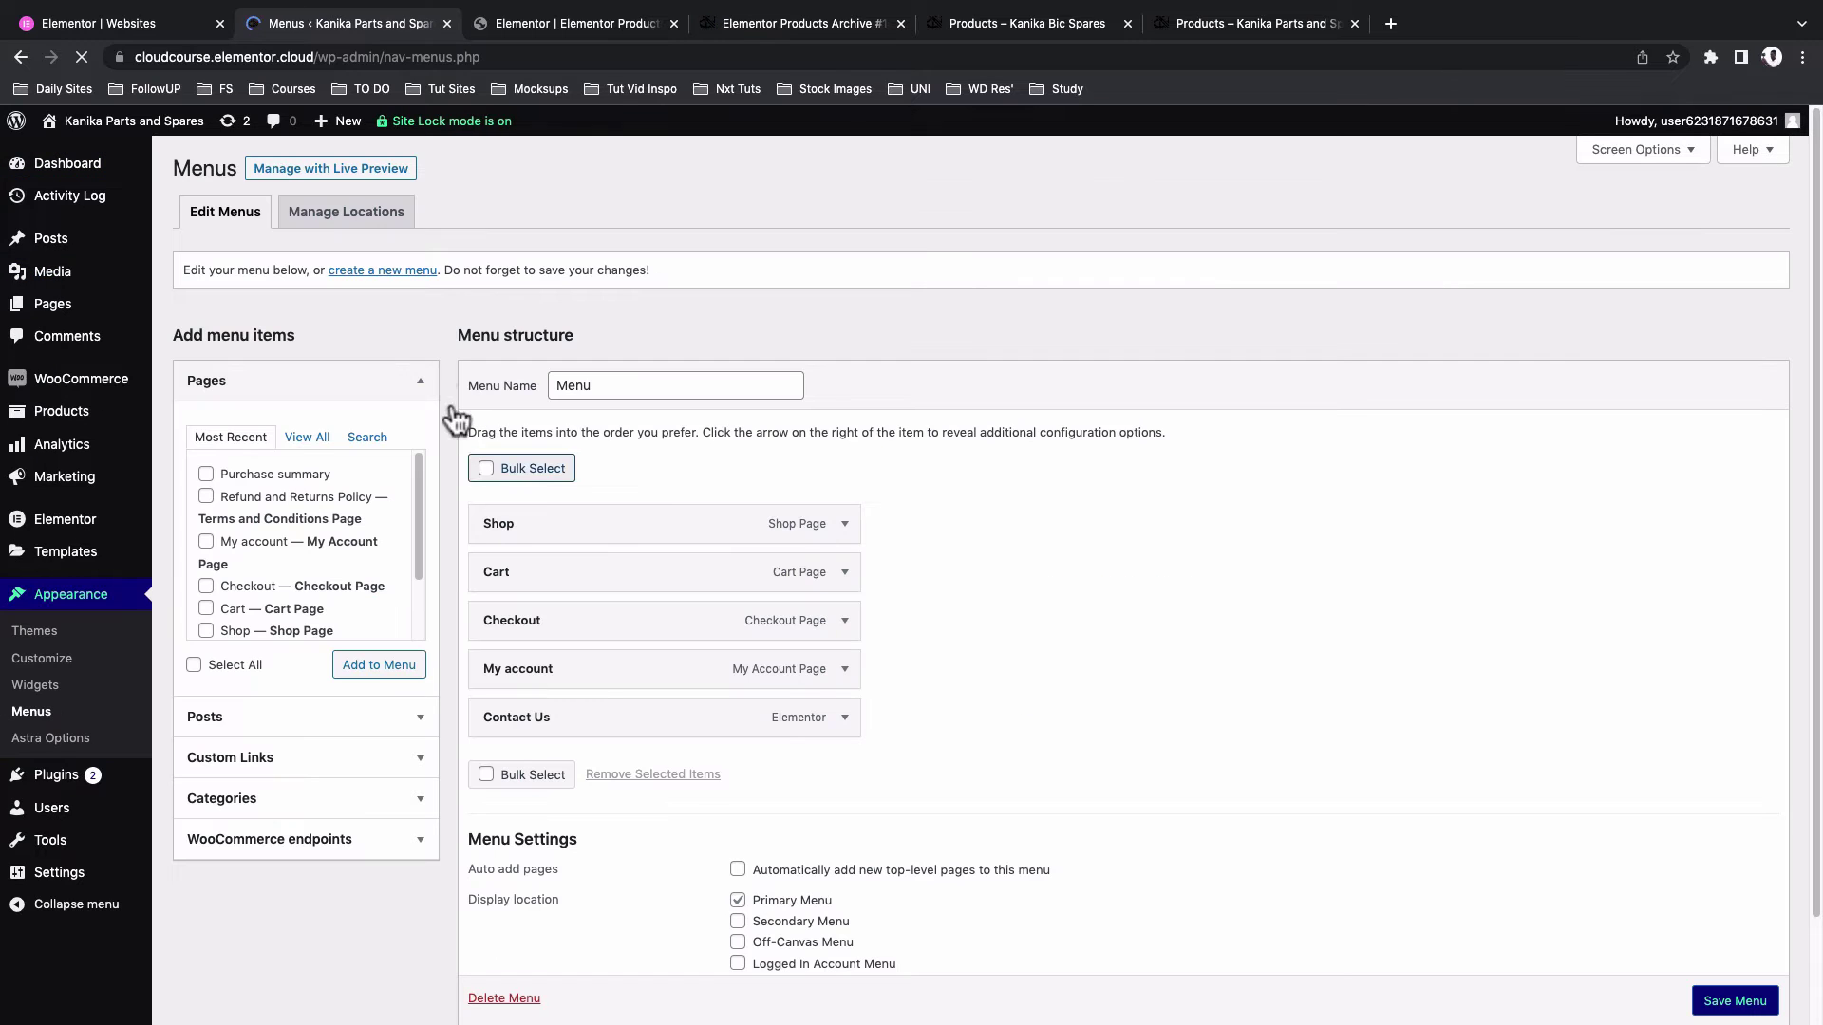
Create a new menu named "Products menu"
{"action": "left_click", "coordinate": [389, 271]}
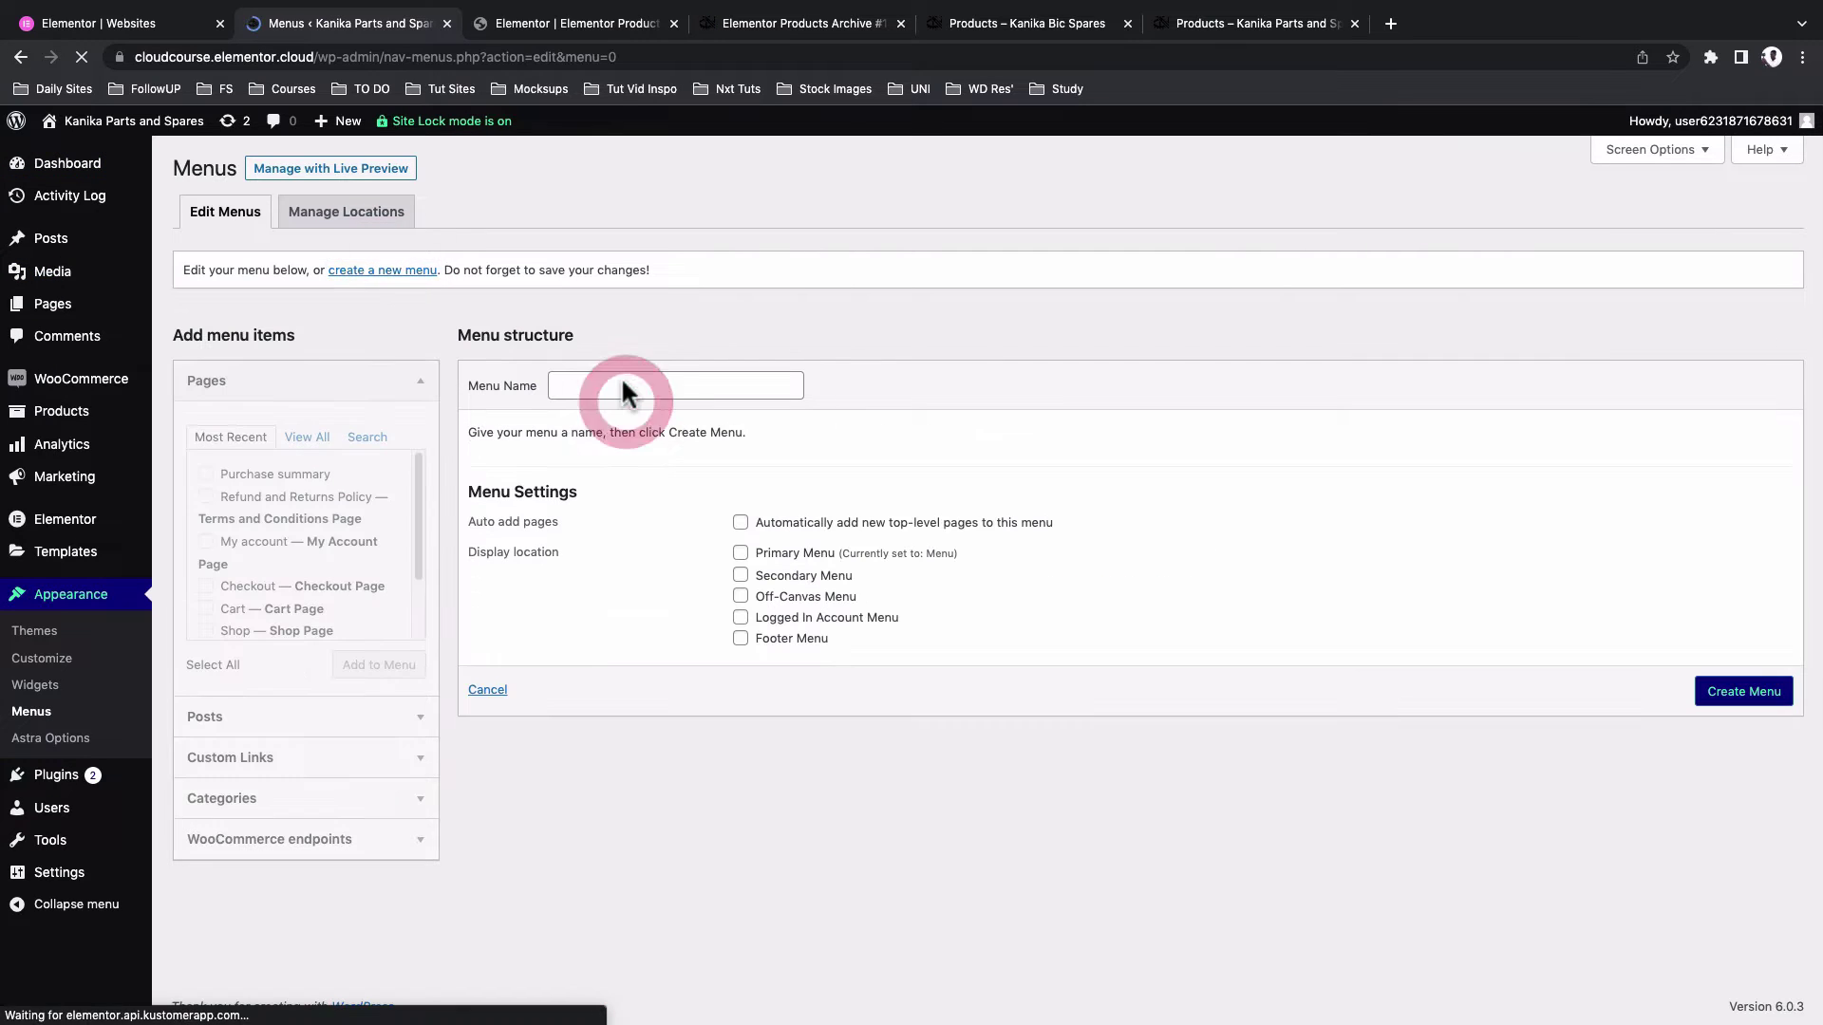
{"action": "left_click", "coordinate": [624, 385]}
{"action": "type", "text": "Ro"}
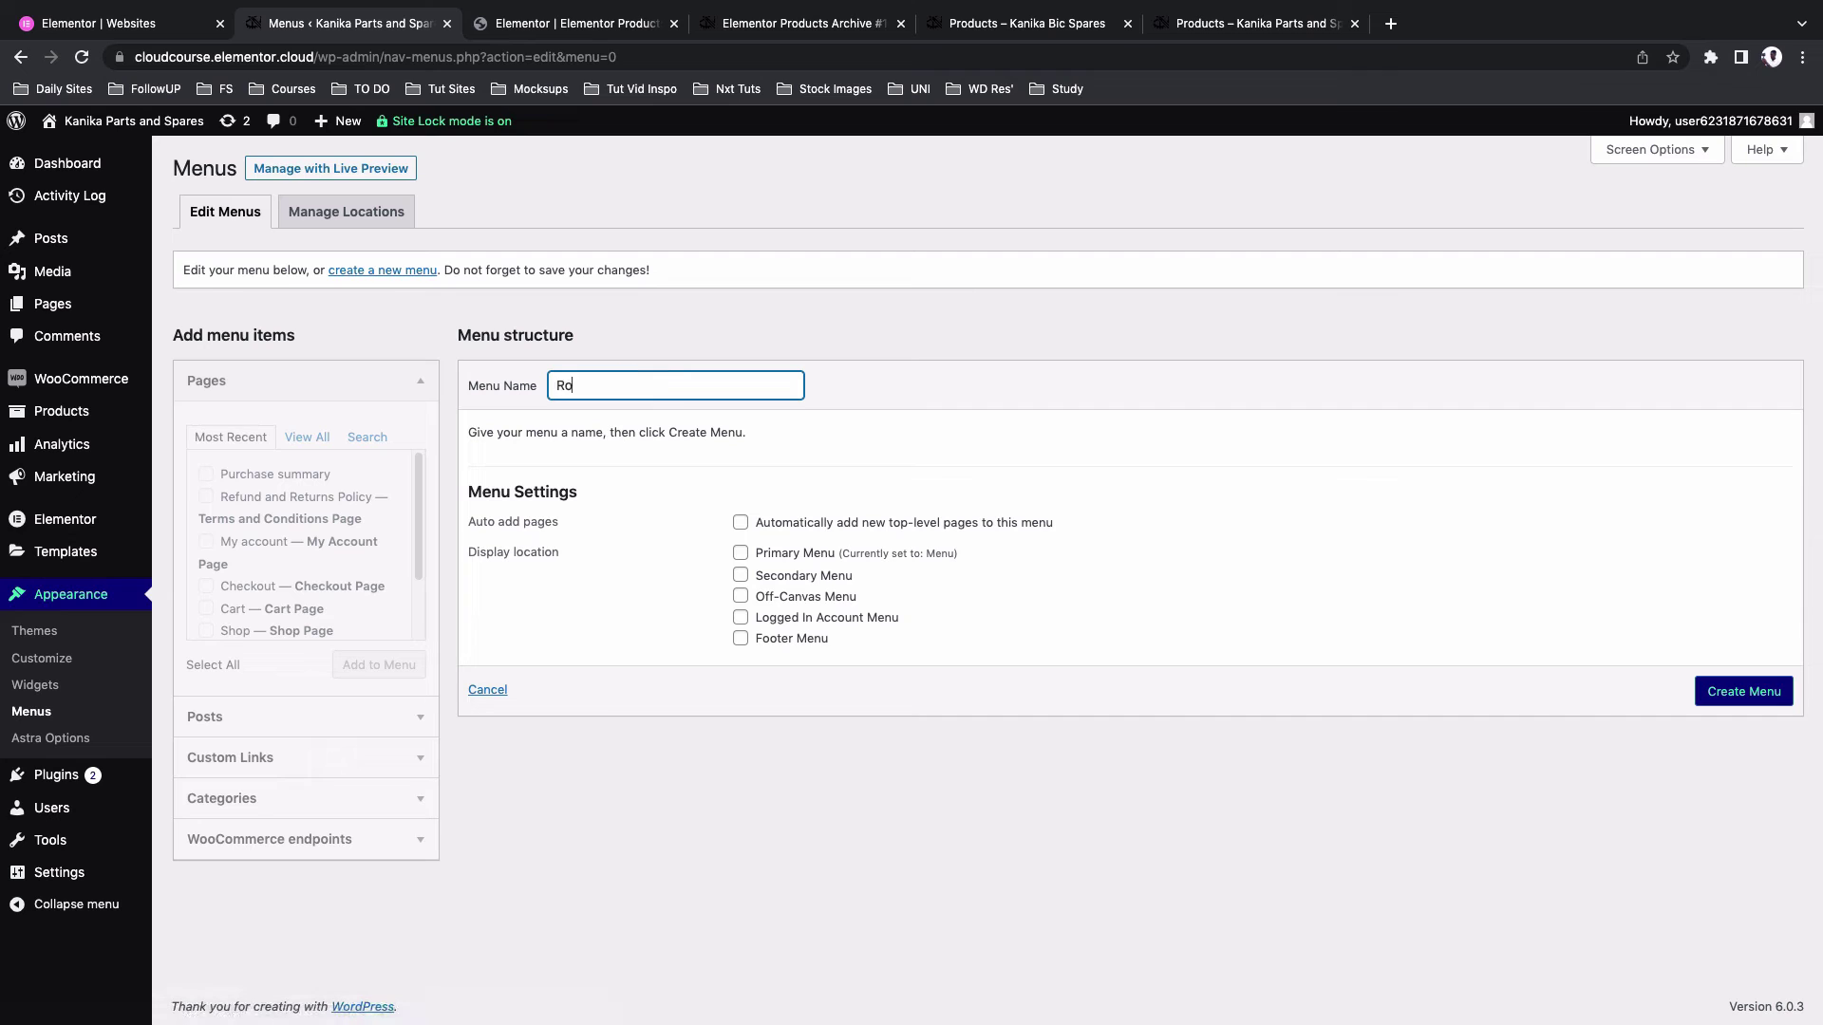
{"action": "key", "text": "Return"}
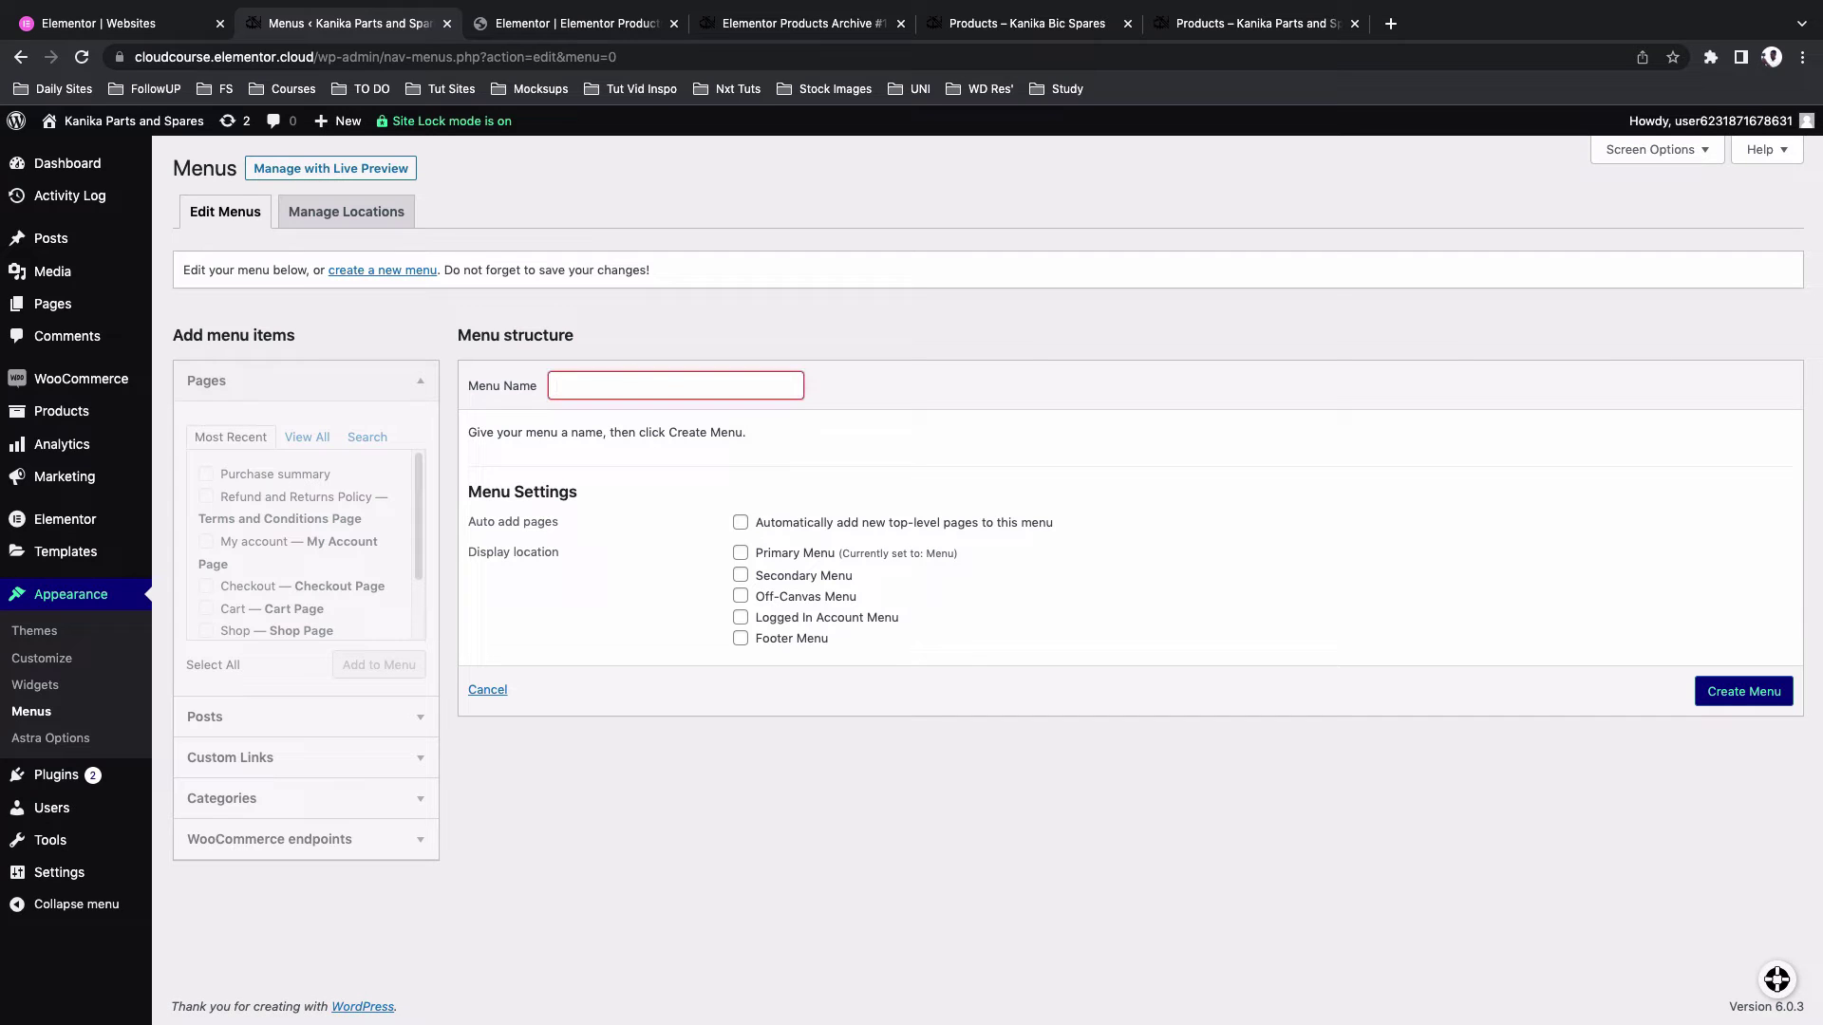
{"action": "type", "text": "Products menu"}
{"action": "left_click", "coordinate": [1721, 696]}
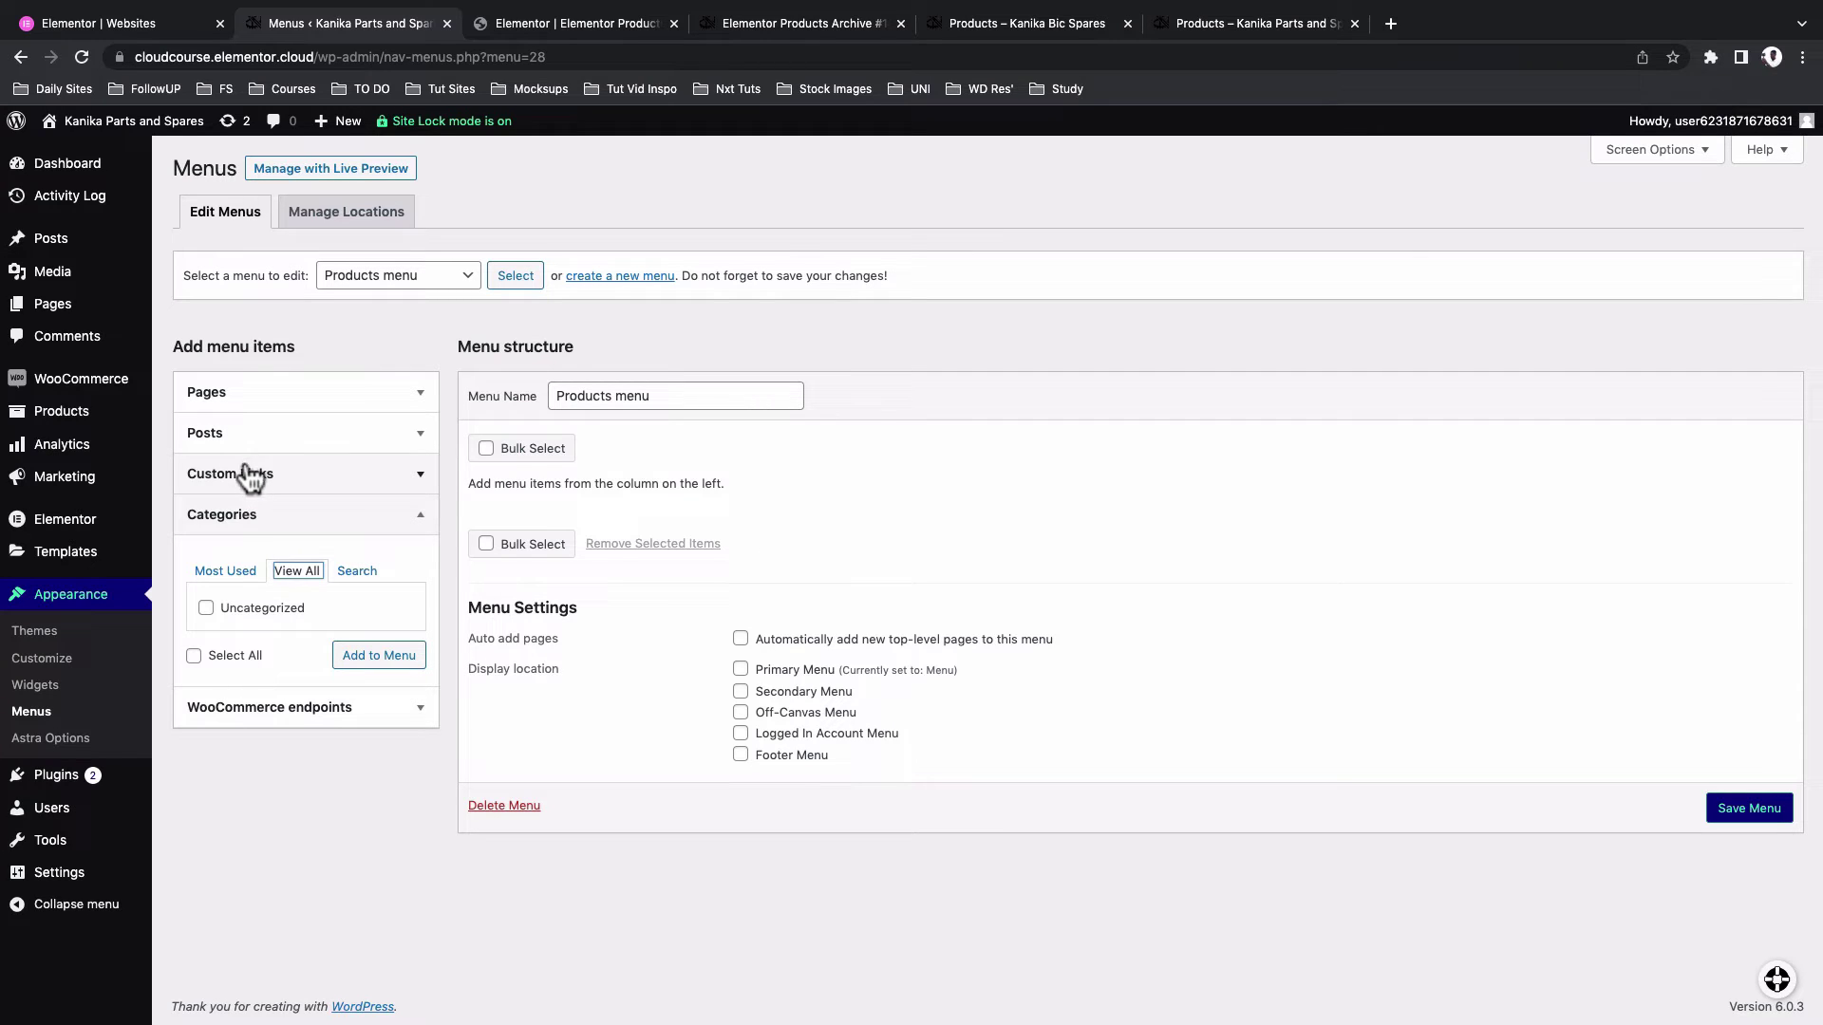
Review the existing WooCommerce product categories and return to the Menus page
{"action": "mouse_move", "coordinate": [90, 421]}
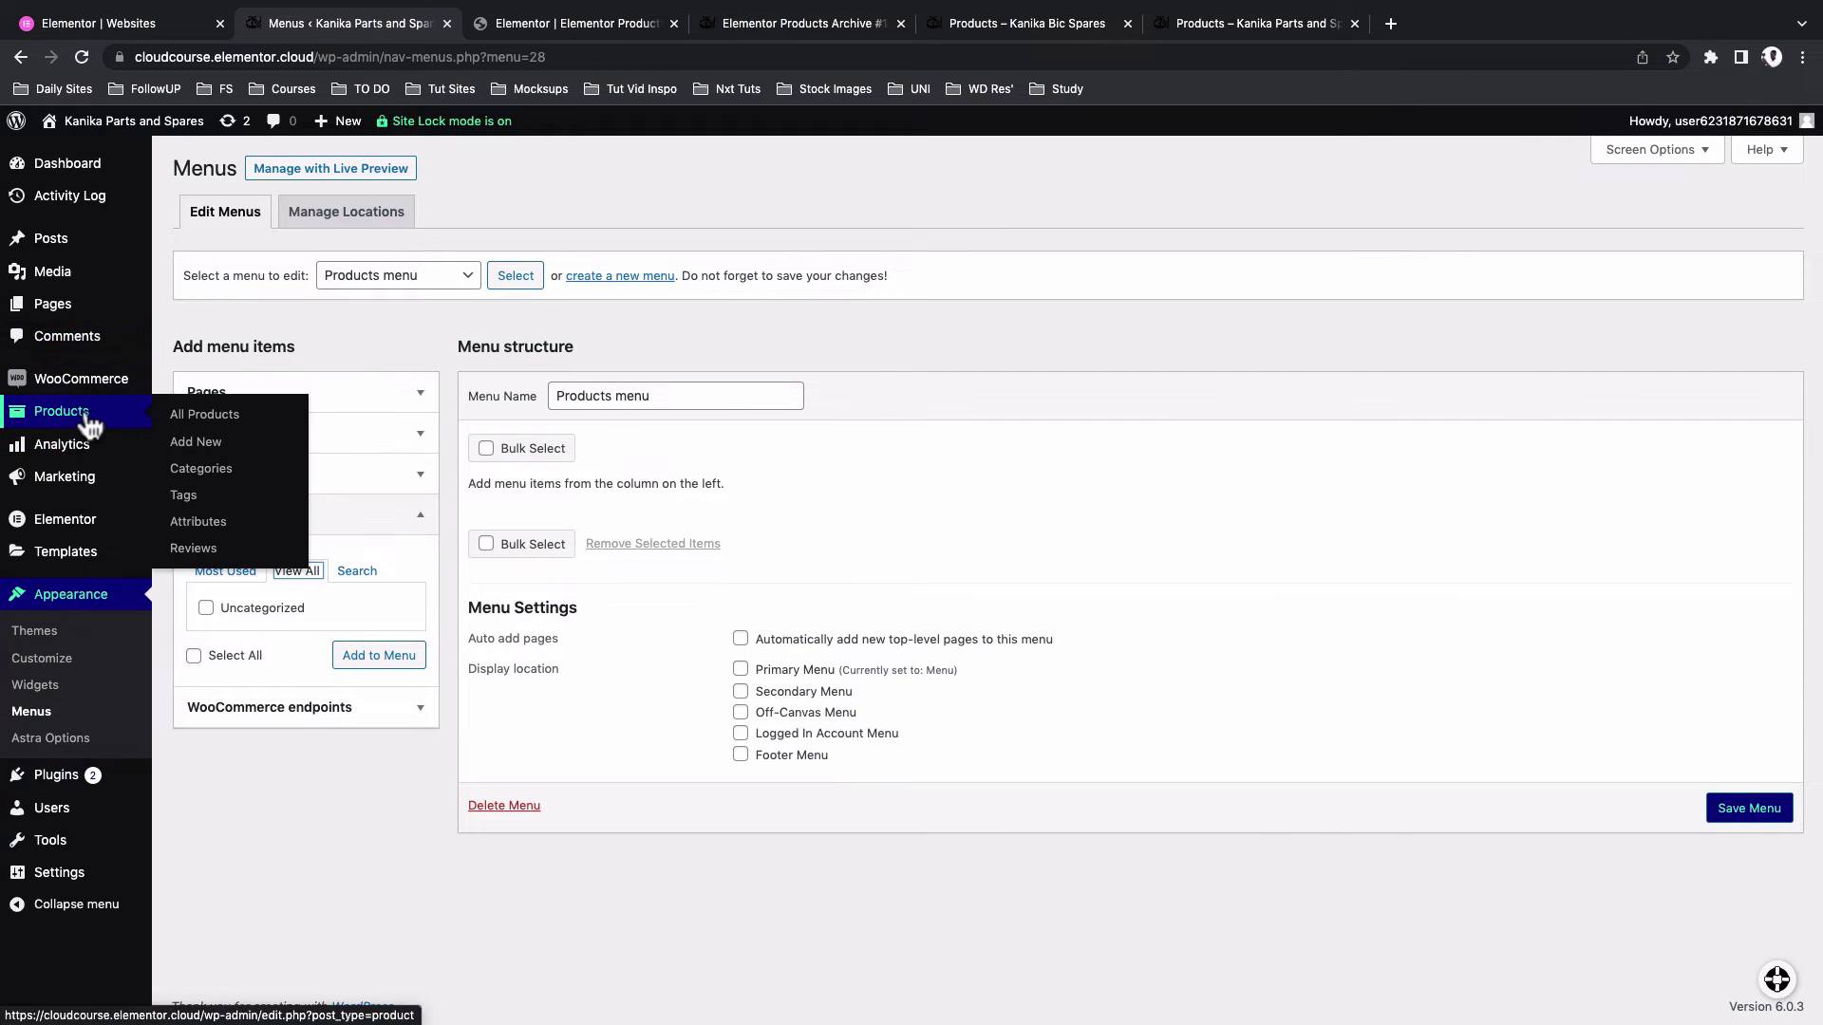
{"action": "left_click", "coordinate": [204, 468]}
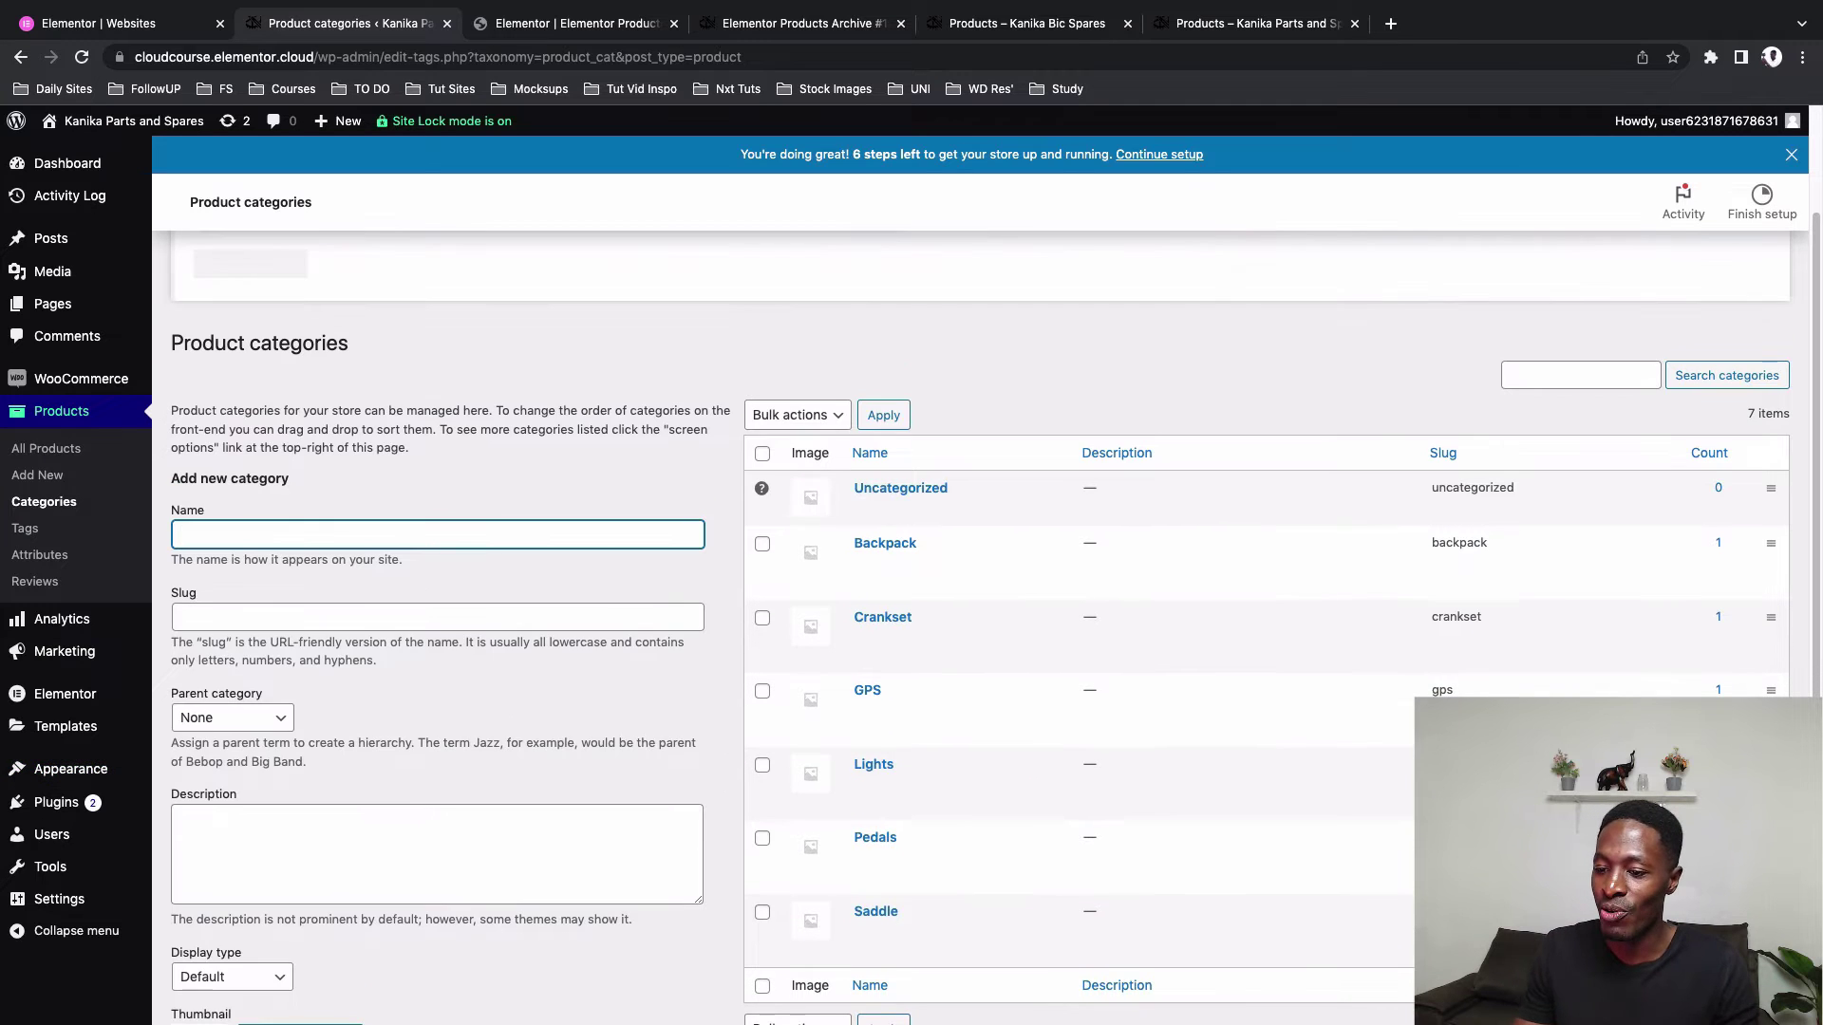
{"action": "mouse_move", "coordinate": [142, 792]}
{"action": "left_click", "coordinate": [188, 854]}
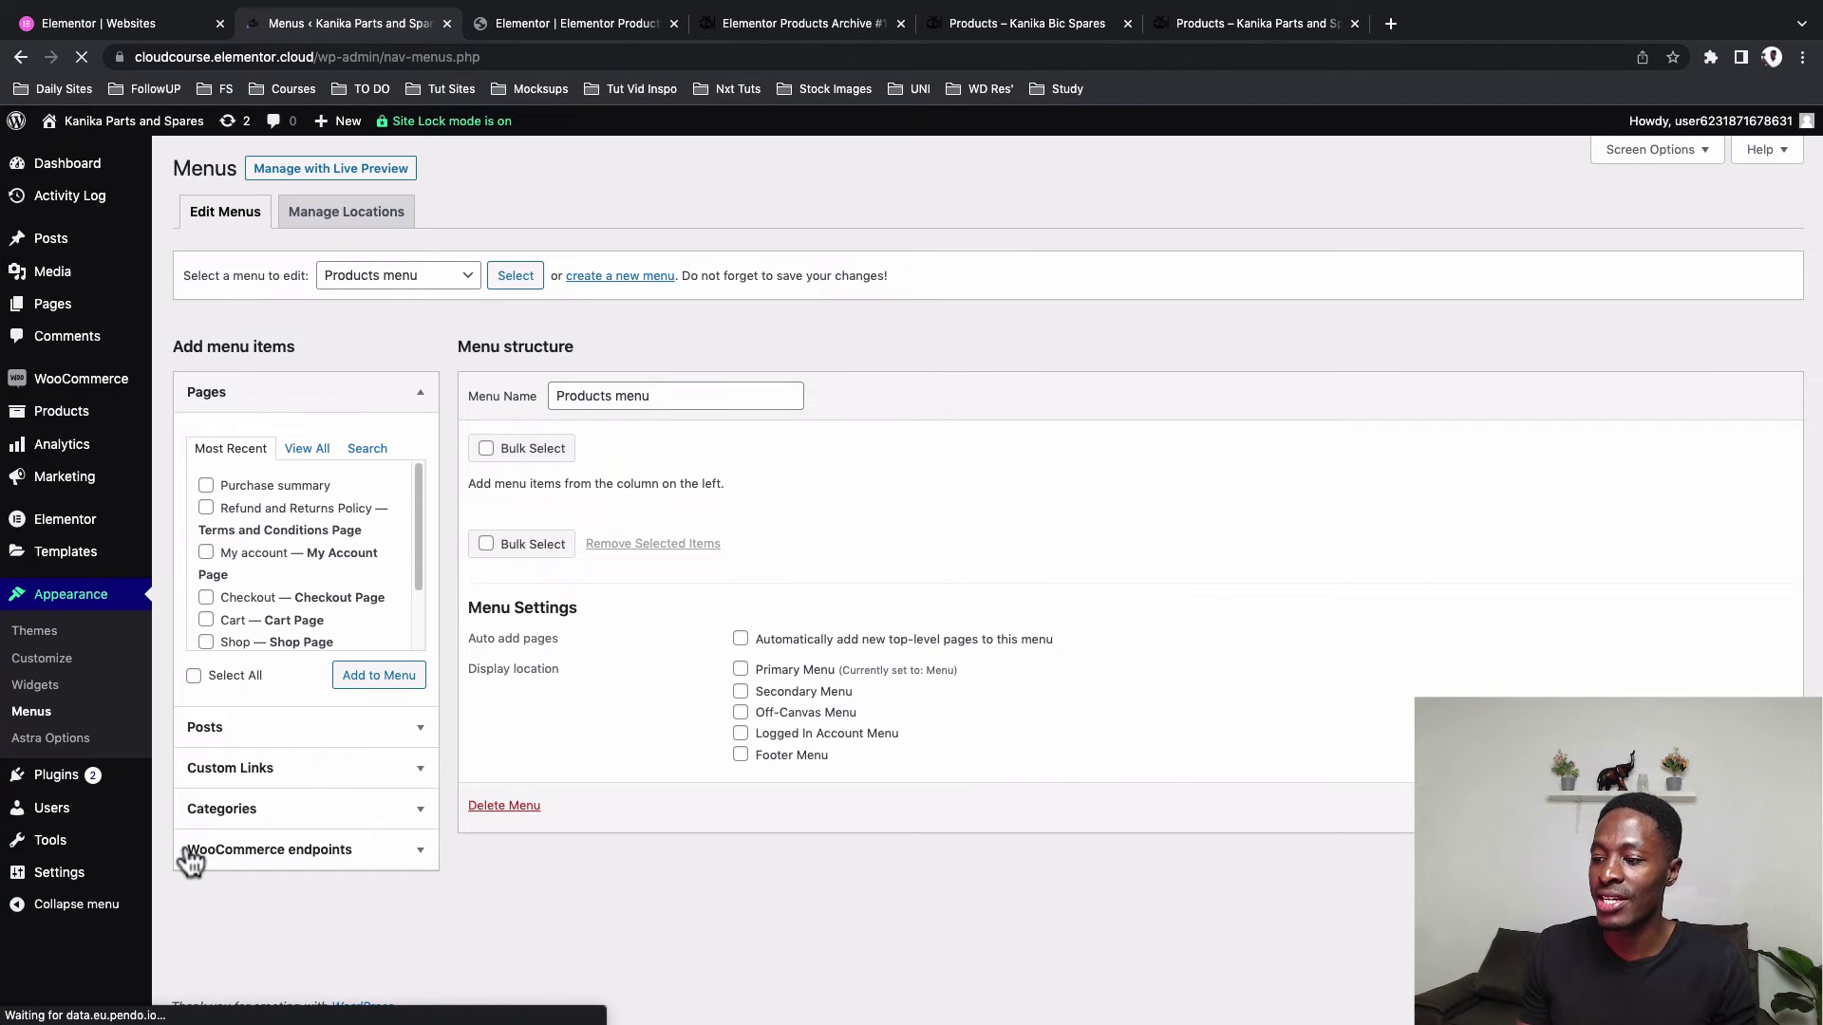
Enable Product categories as an available menu item type in the Menus page's screen options
{"action": "left_click", "coordinate": [1655, 152]}
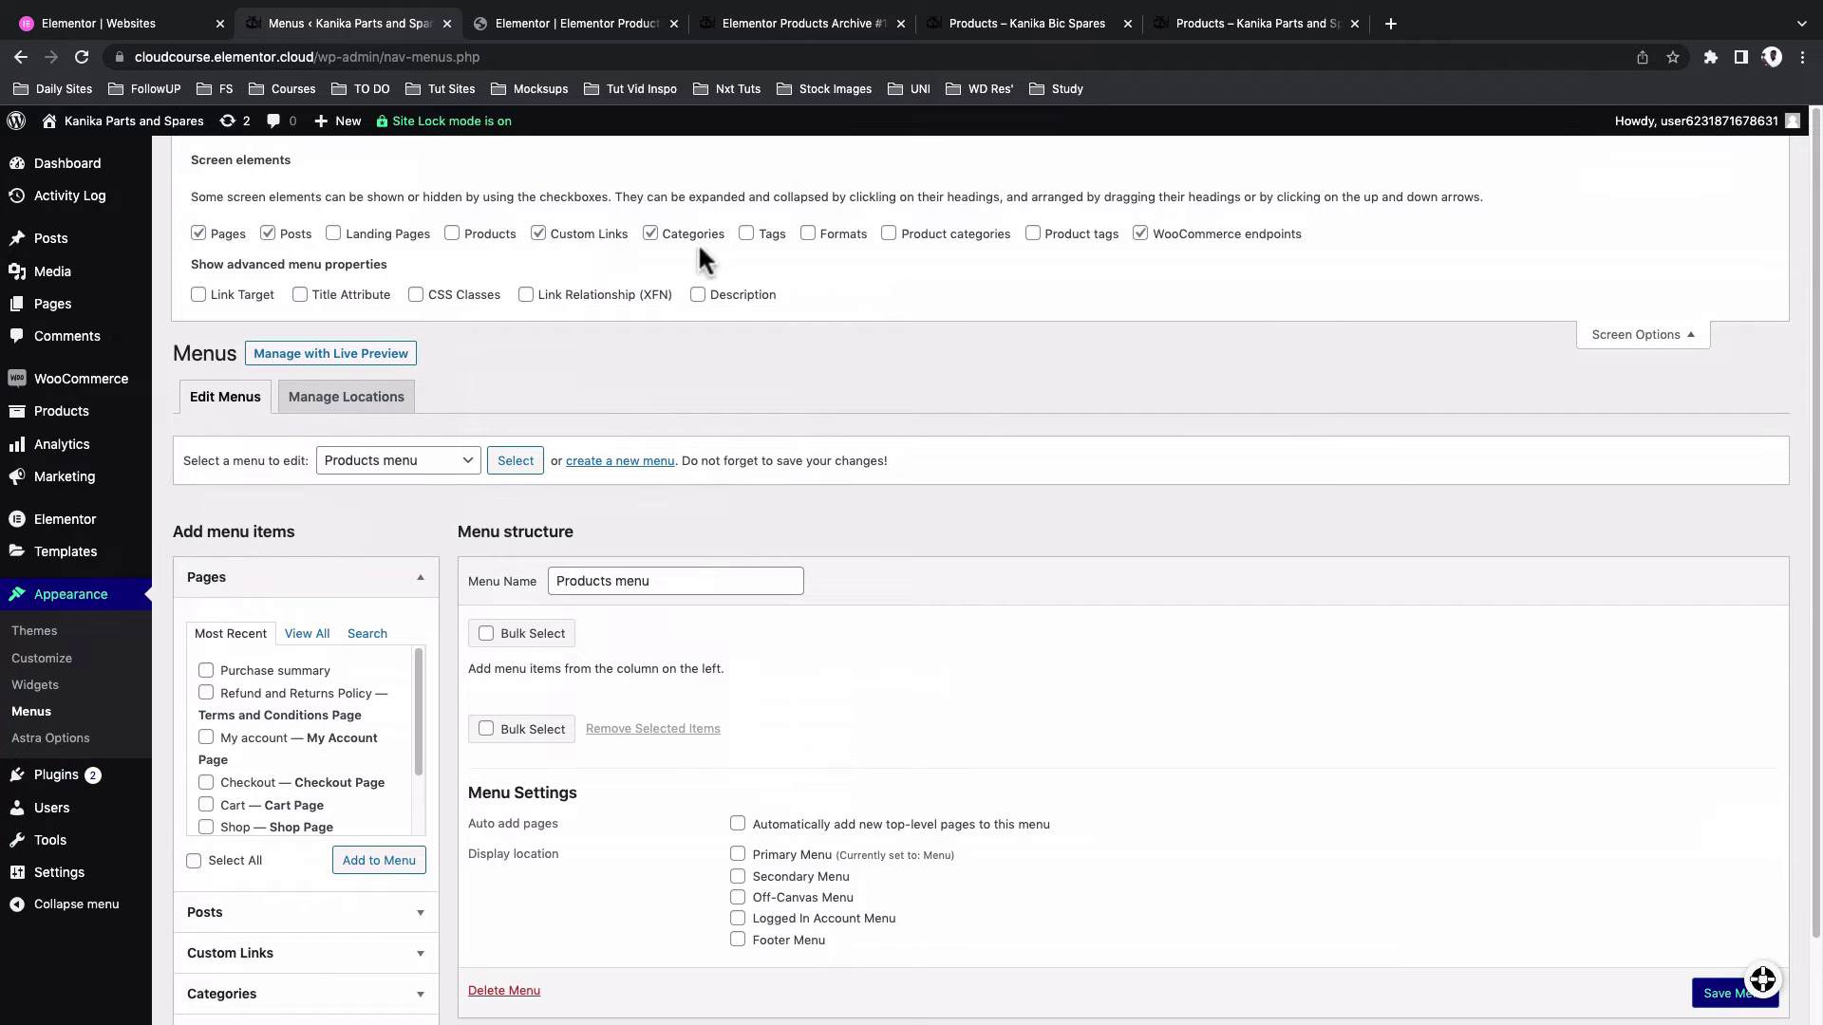
{"action": "left_click", "coordinate": [890, 236]}
{"action": "scroll", "coordinate": [841, 370], "scroll_direction": "down", "scroll_amount": 3}
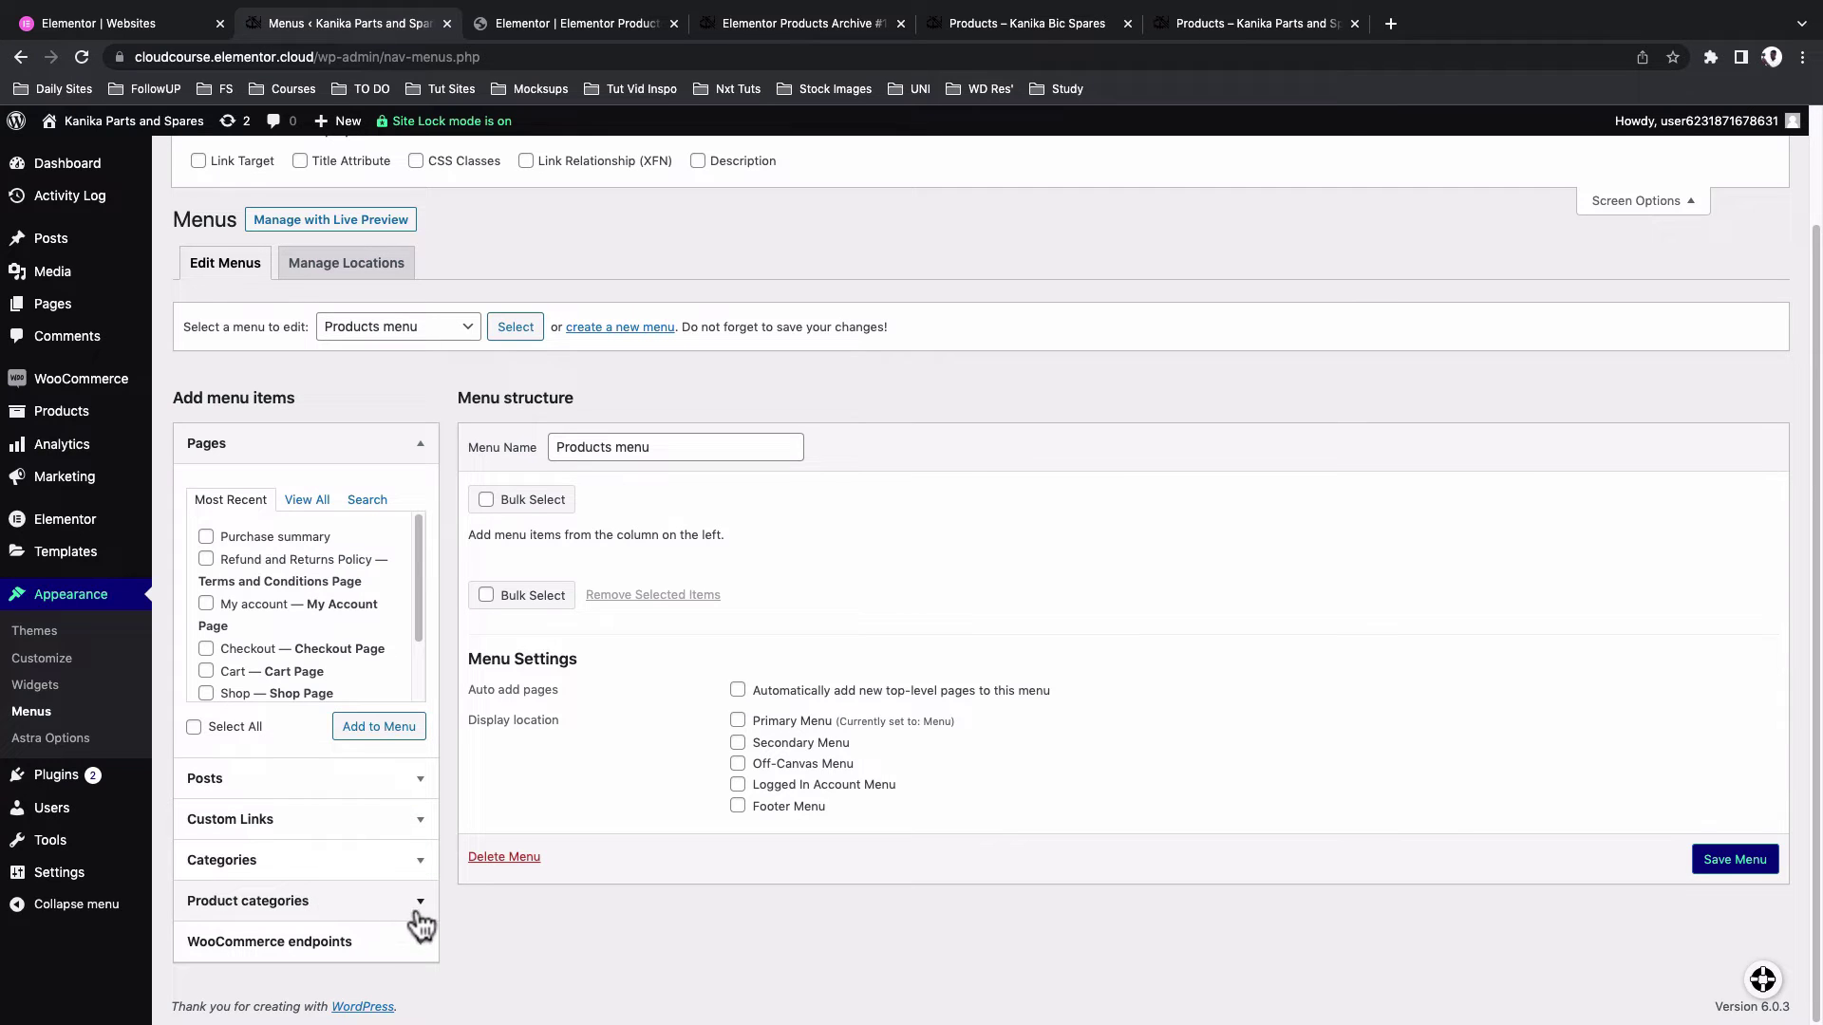
{"action": "scroll", "coordinate": [1647, 203], "scroll_direction": "up", "scroll_amount": 3}
{"action": "left_click", "coordinate": [1640, 333]}
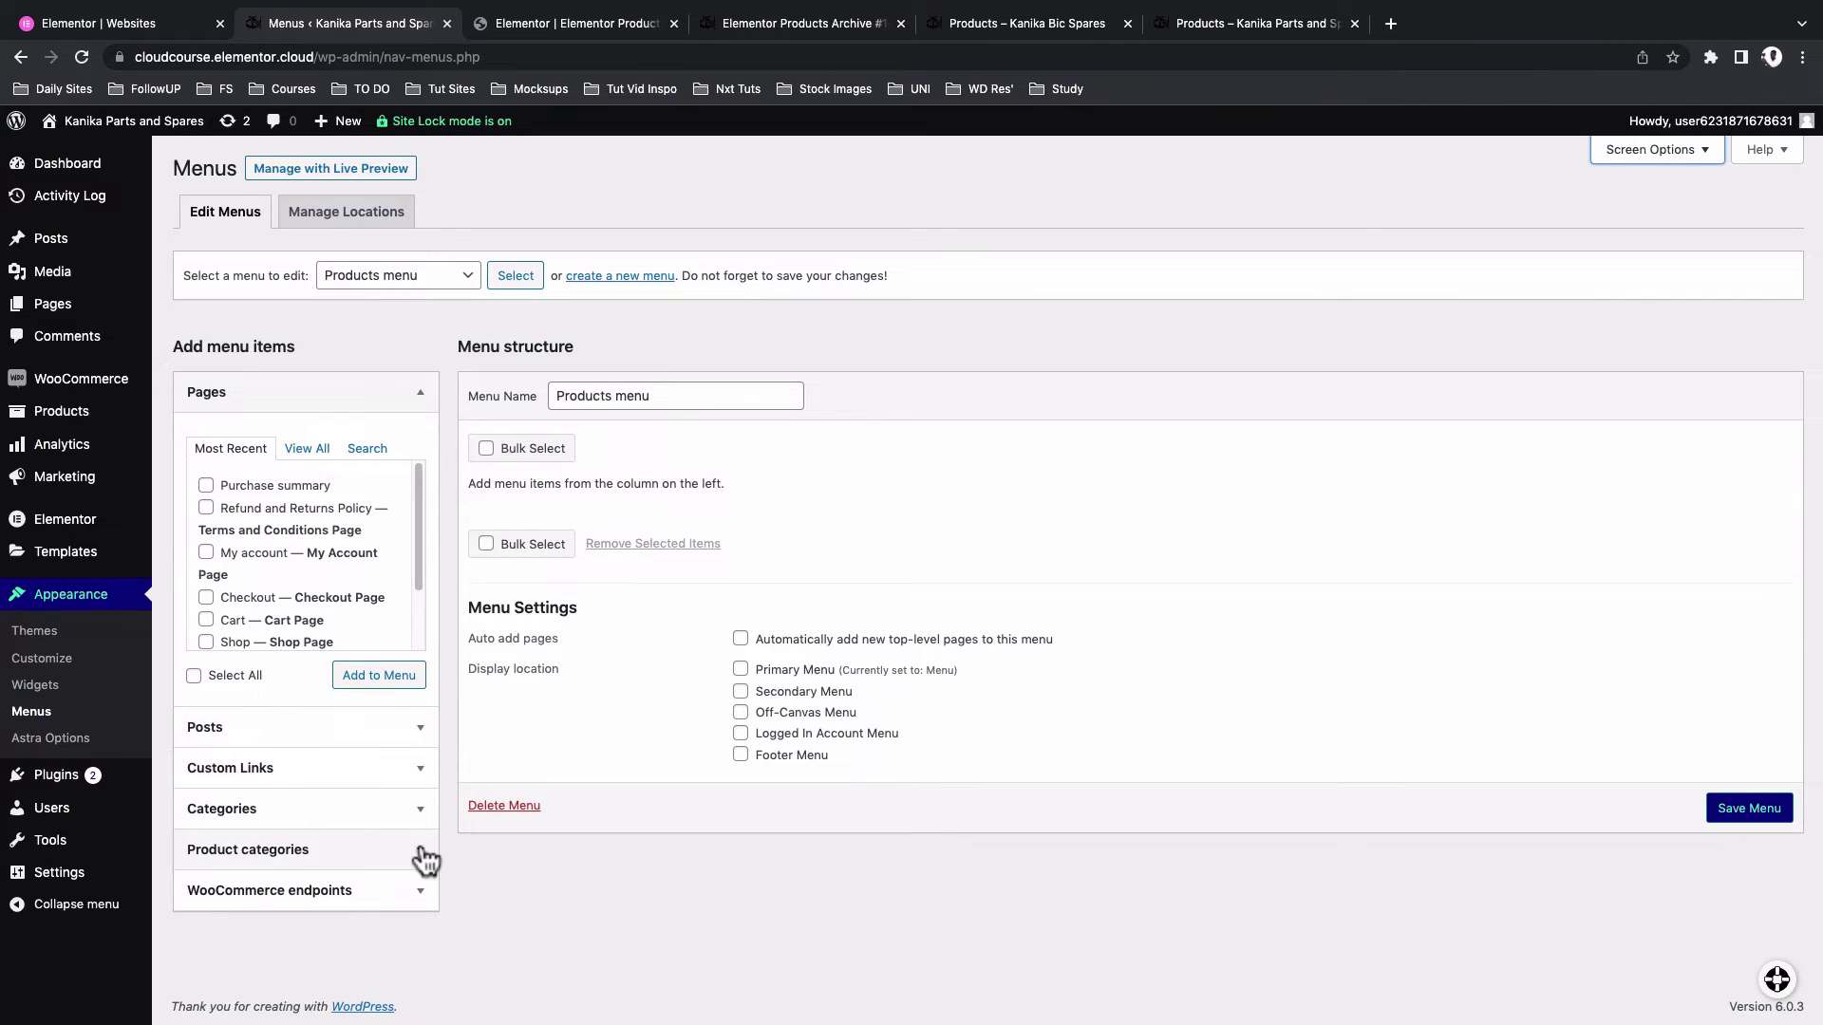
Add the product categories Backpack, Crankset, GPS, Lights, Pedals and Saddle to the Products menu
{"action": "left_click", "coordinate": [422, 855]}
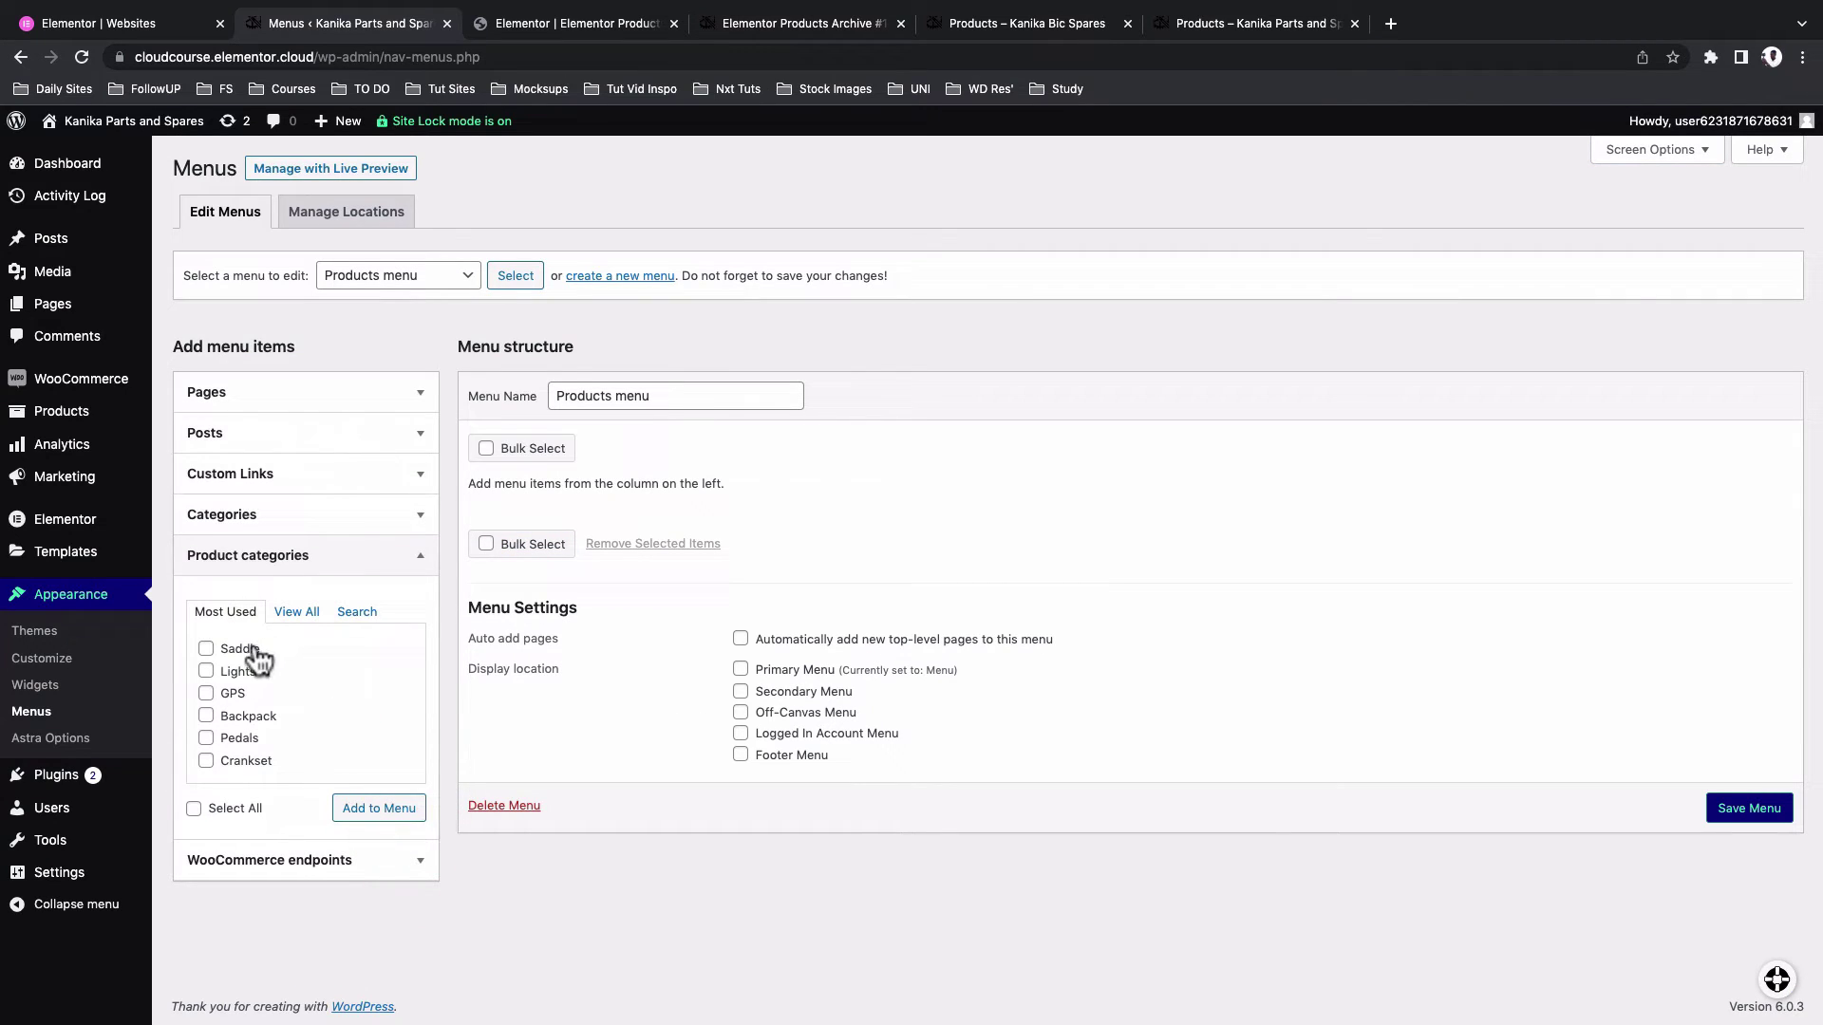
{"action": "left_click", "coordinate": [294, 612]}
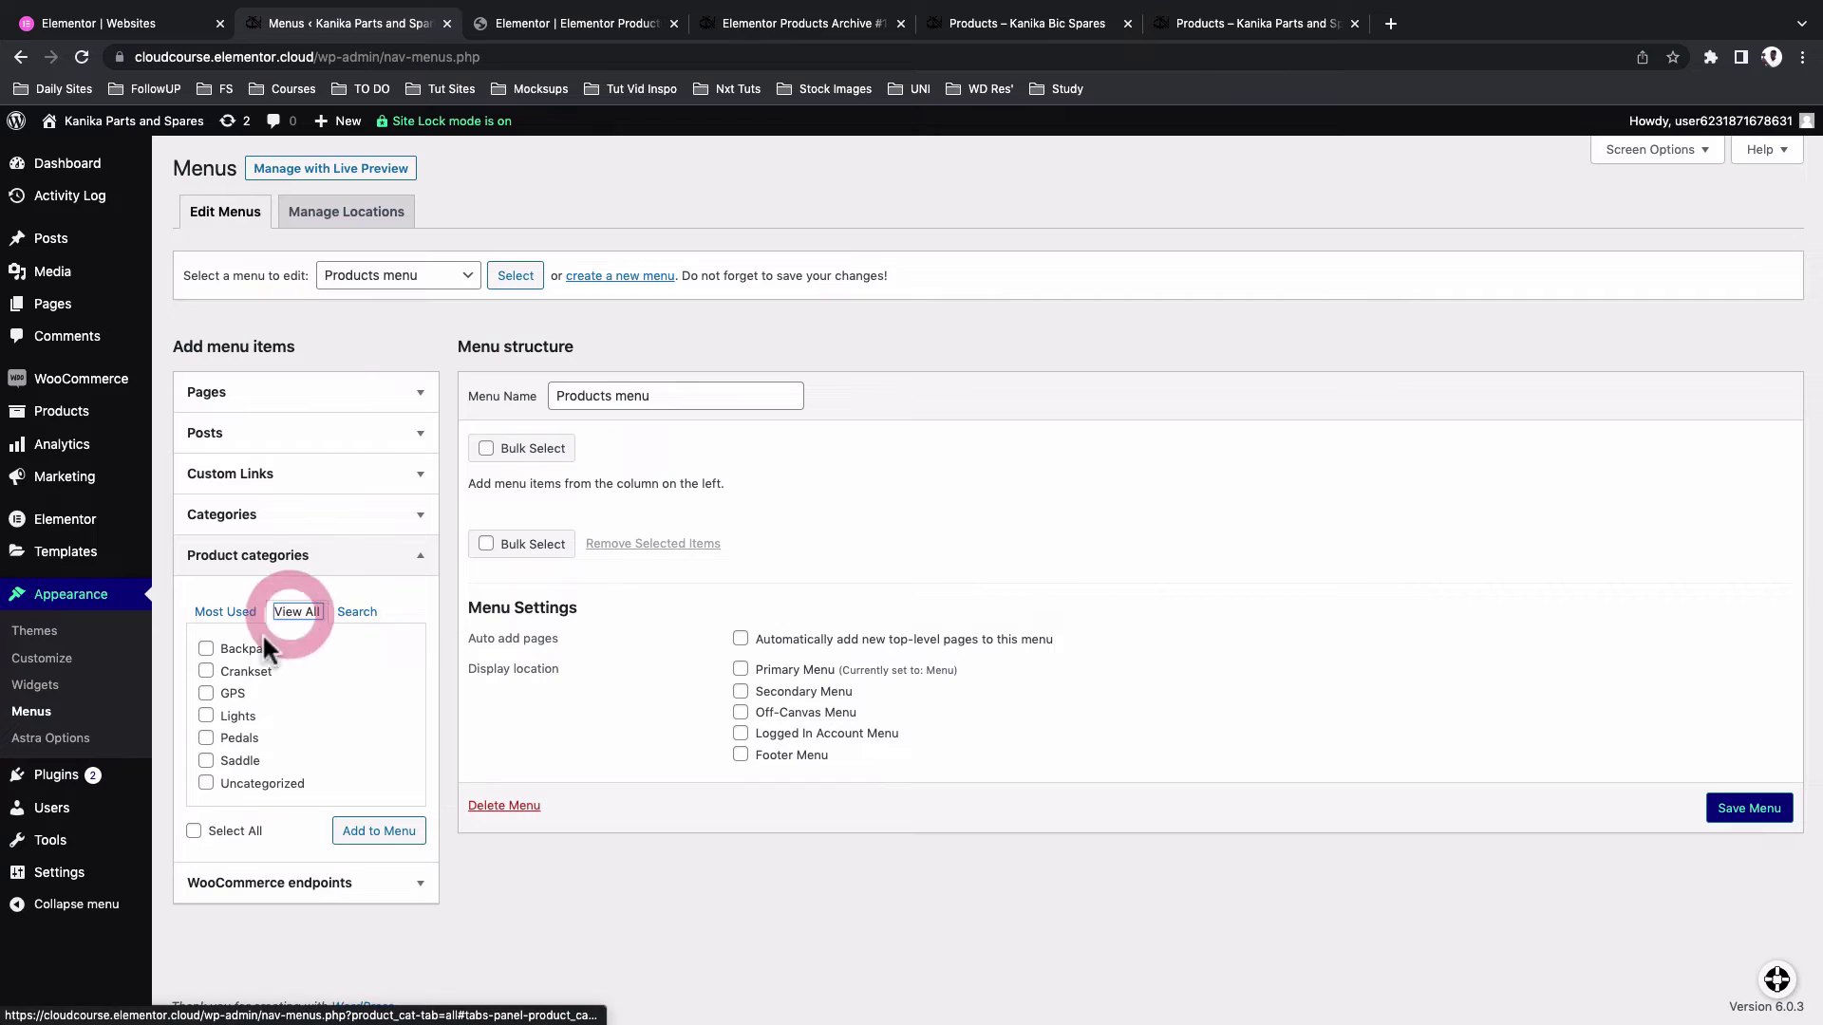
{"action": "left_click", "coordinate": [245, 649]}
{"action": "left_click", "coordinate": [245, 672]}
{"action": "left_click", "coordinate": [237, 694]}
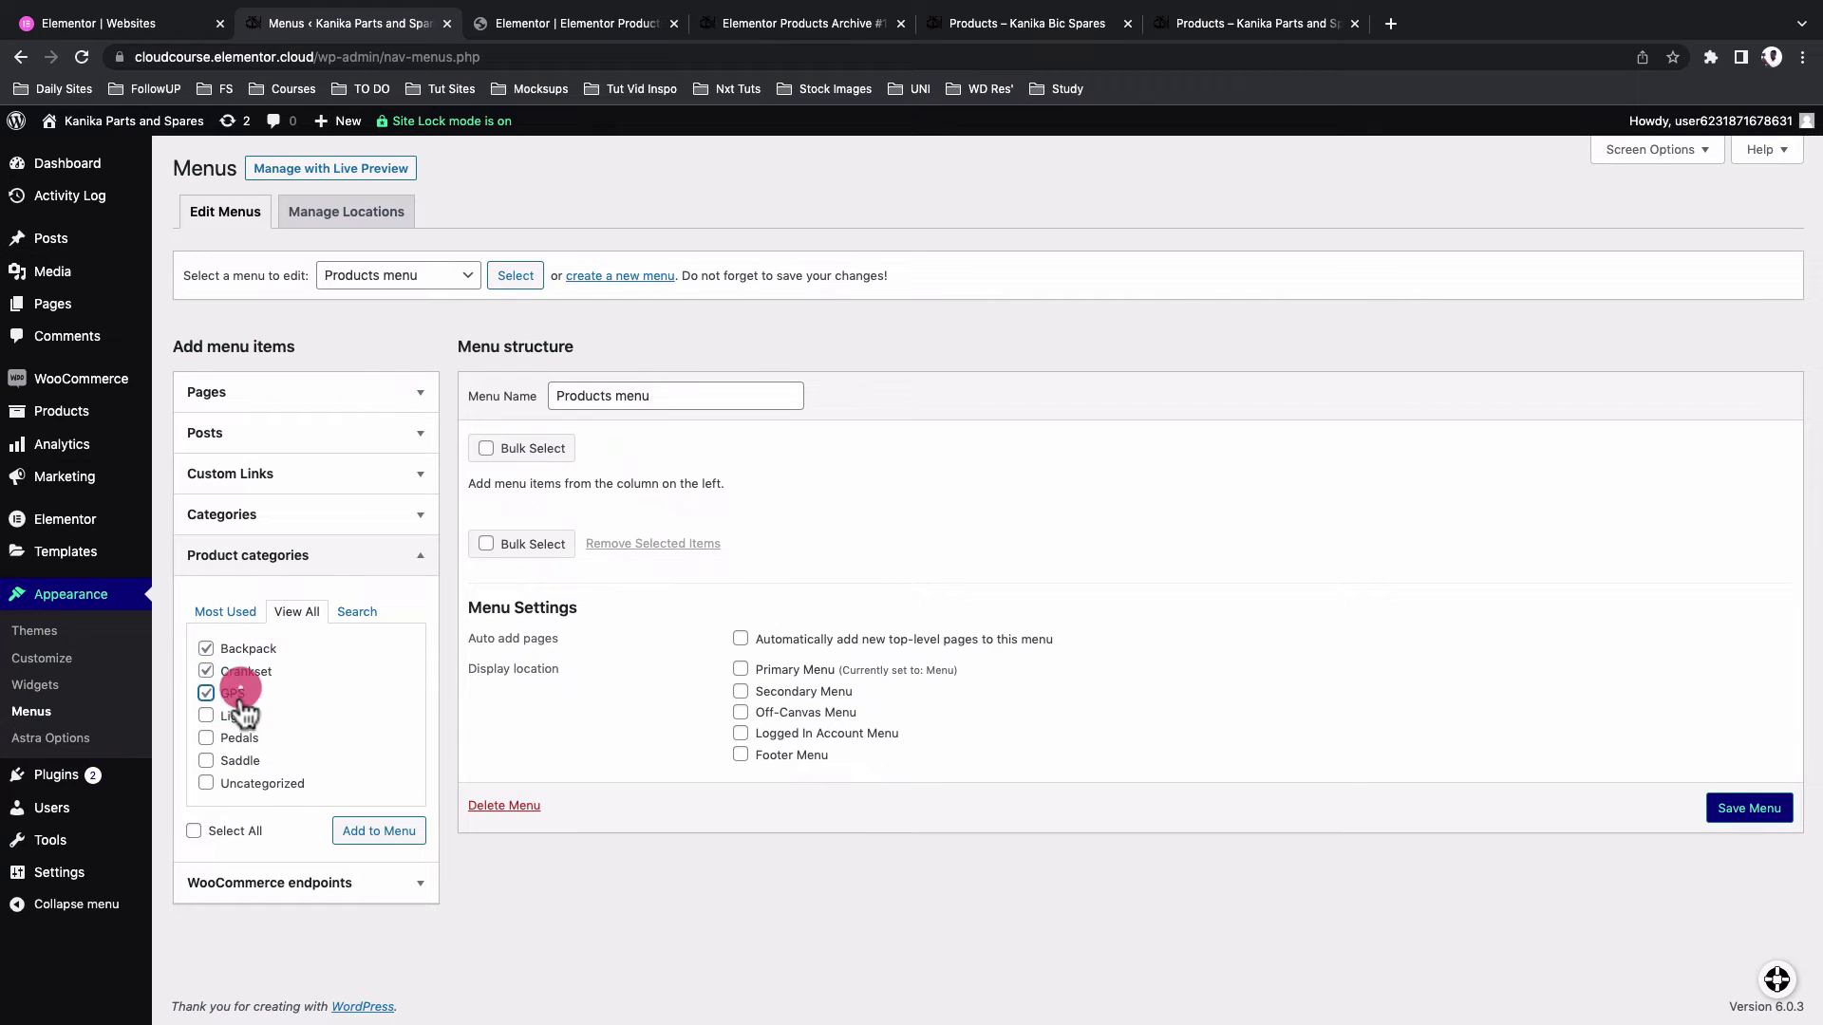
{"action": "left_click", "coordinate": [240, 716]}
{"action": "left_click", "coordinate": [239, 739]}
{"action": "left_click", "coordinate": [239, 760]}
{"action": "left_click", "coordinate": [403, 849]}
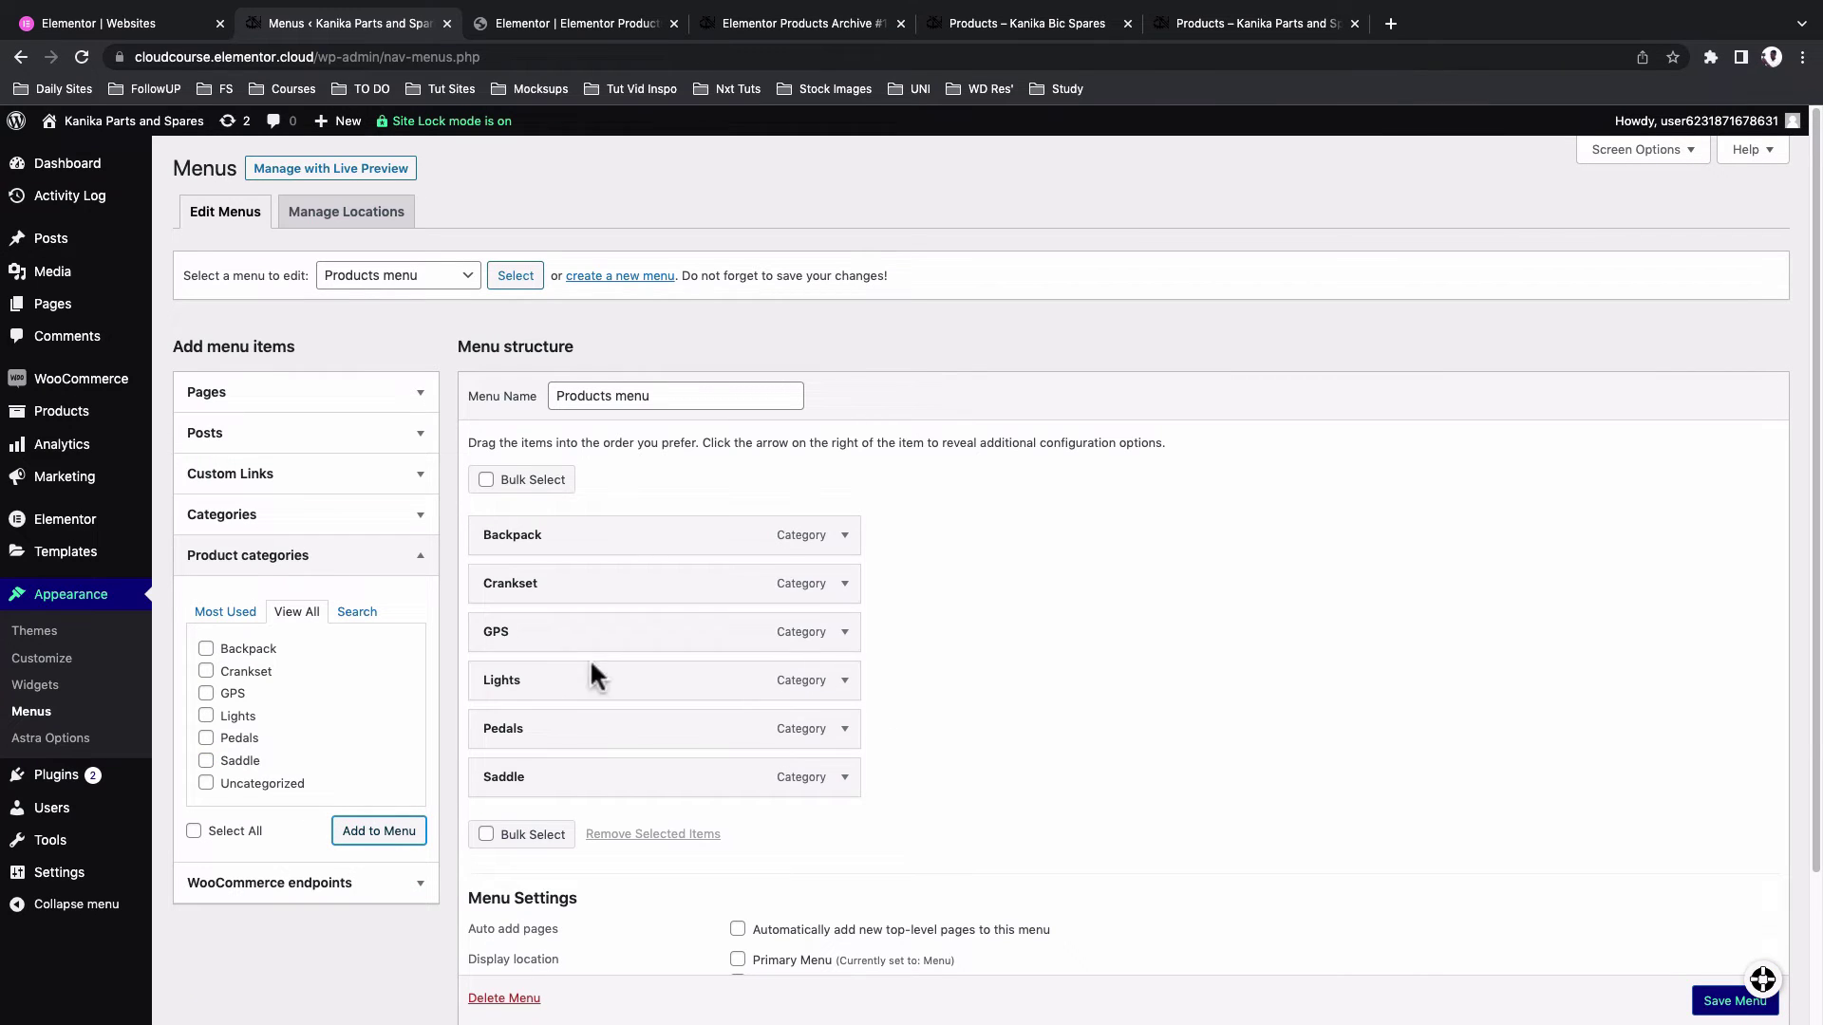
Reorder the Products menu with GPS above Crankset and Saddle first, save it, and return to the Elementor template editor
{"action": "left_click_drag", "start_coordinate": [607, 643], "coordinate": [598, 582]}
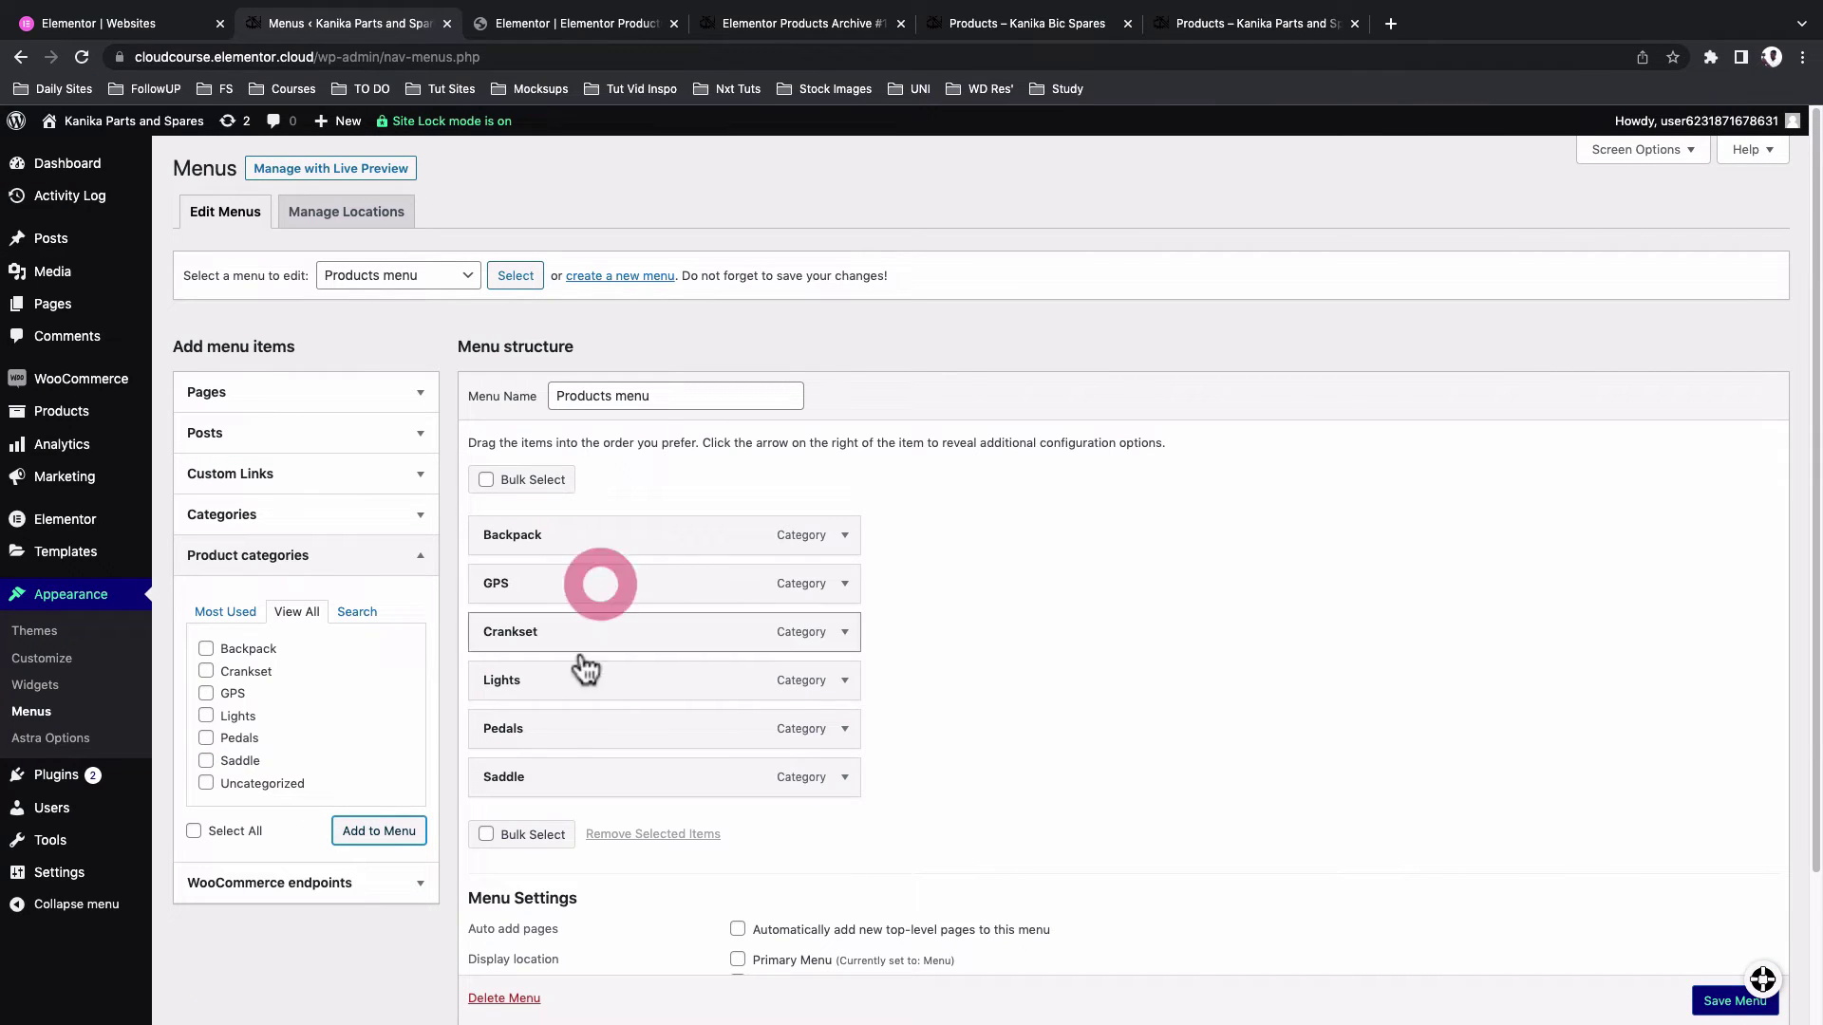
{"action": "left_click_drag", "start_coordinate": [548, 784], "coordinate": [533, 549]}
{"action": "scroll", "coordinate": [1025, 706], "scroll_direction": "down", "scroll_amount": 2}
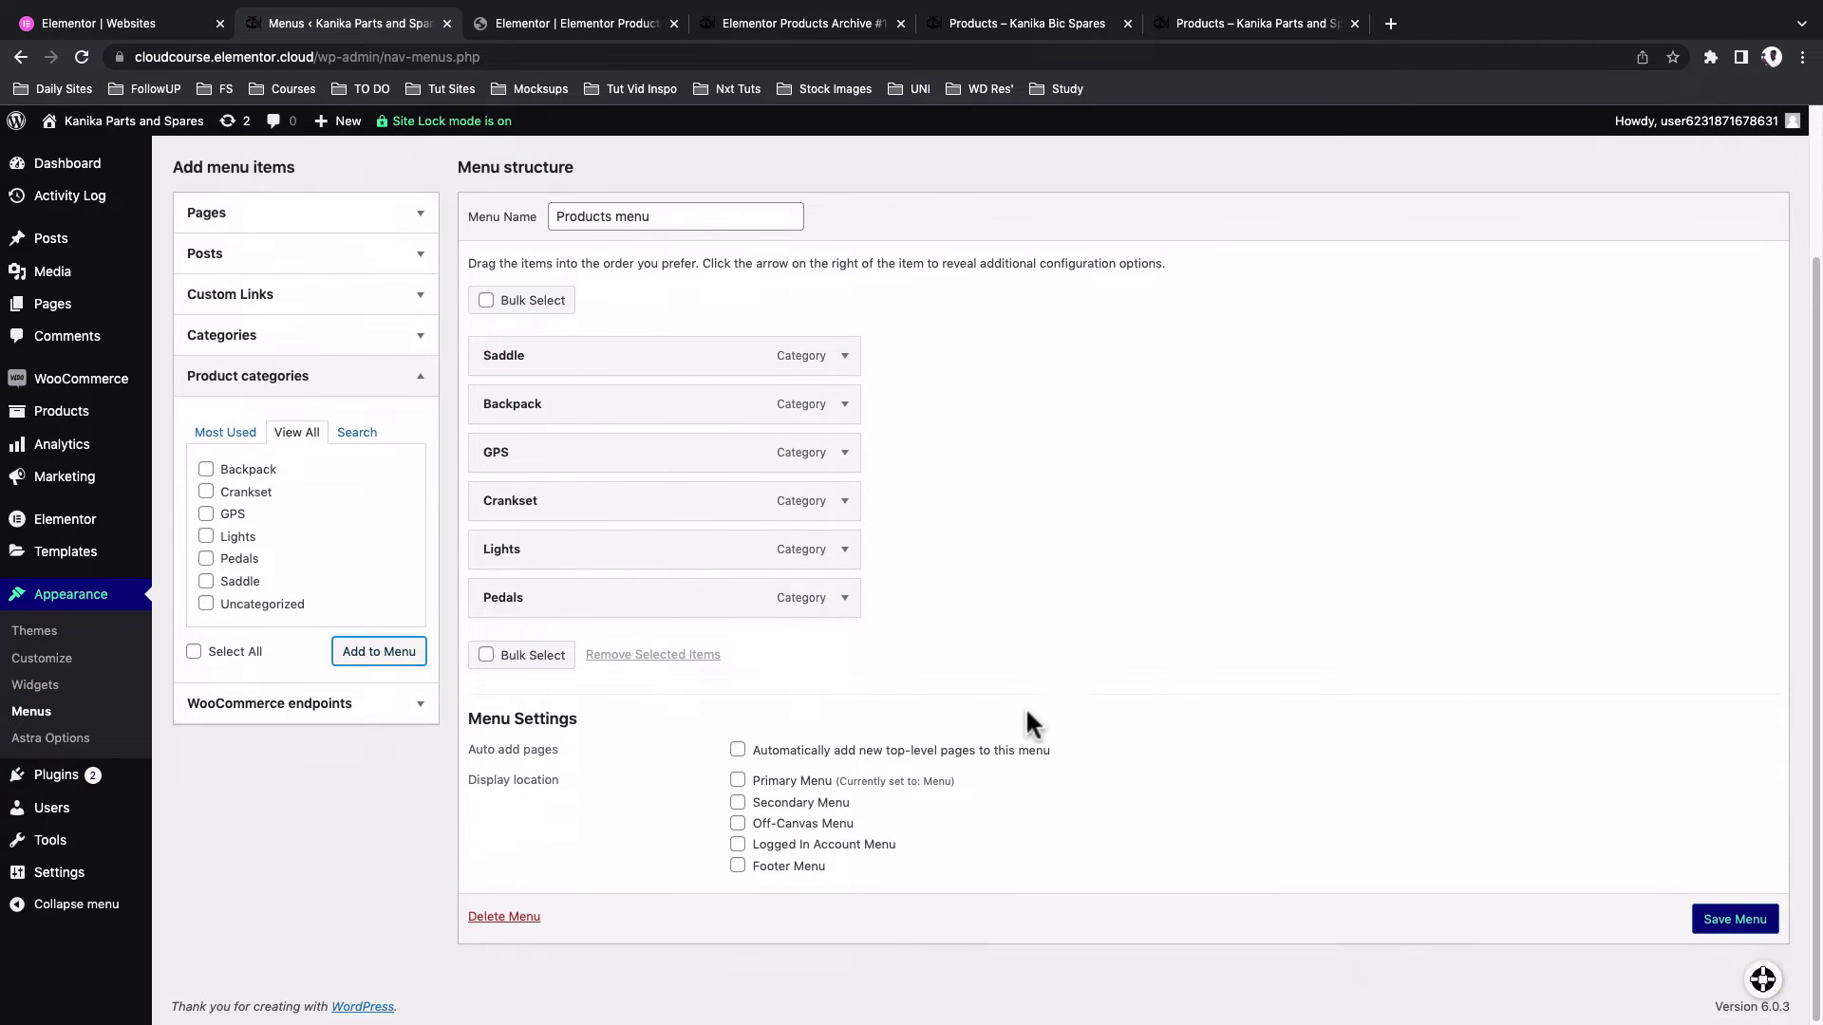
{"action": "left_click", "coordinate": [1736, 919]}
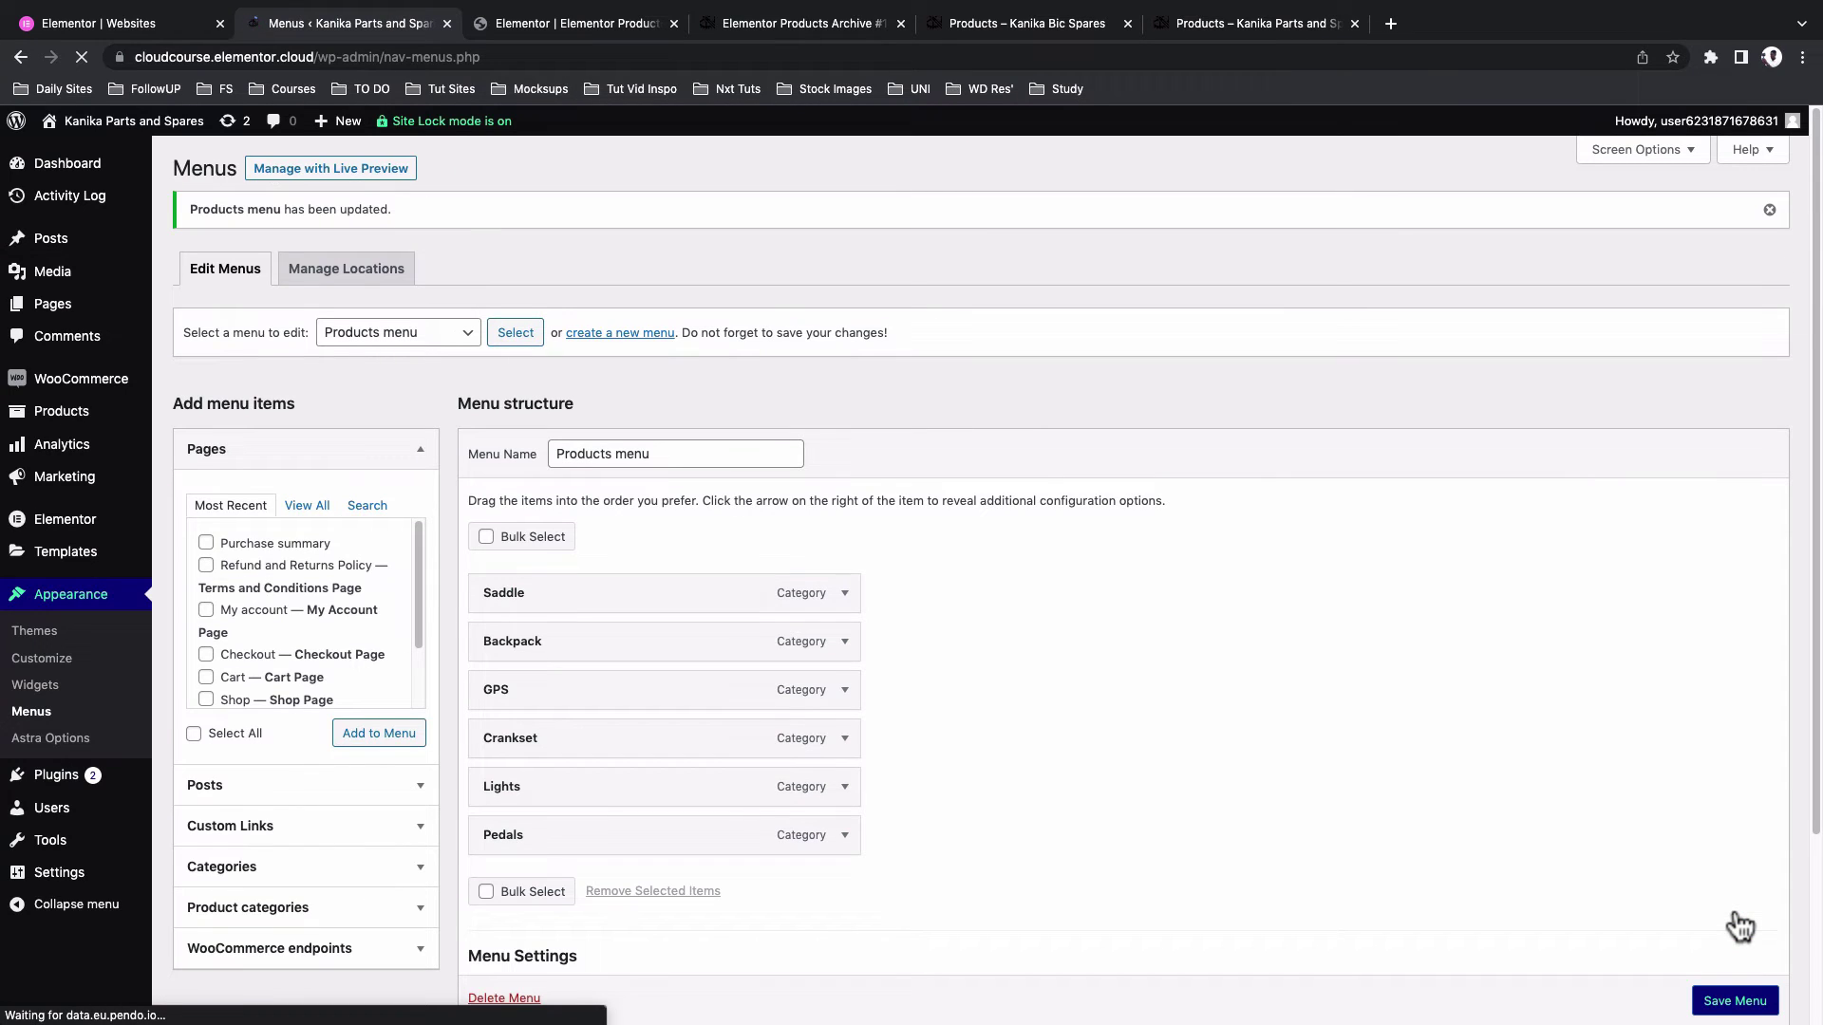
{"action": "left_click", "coordinate": [583, 26]}
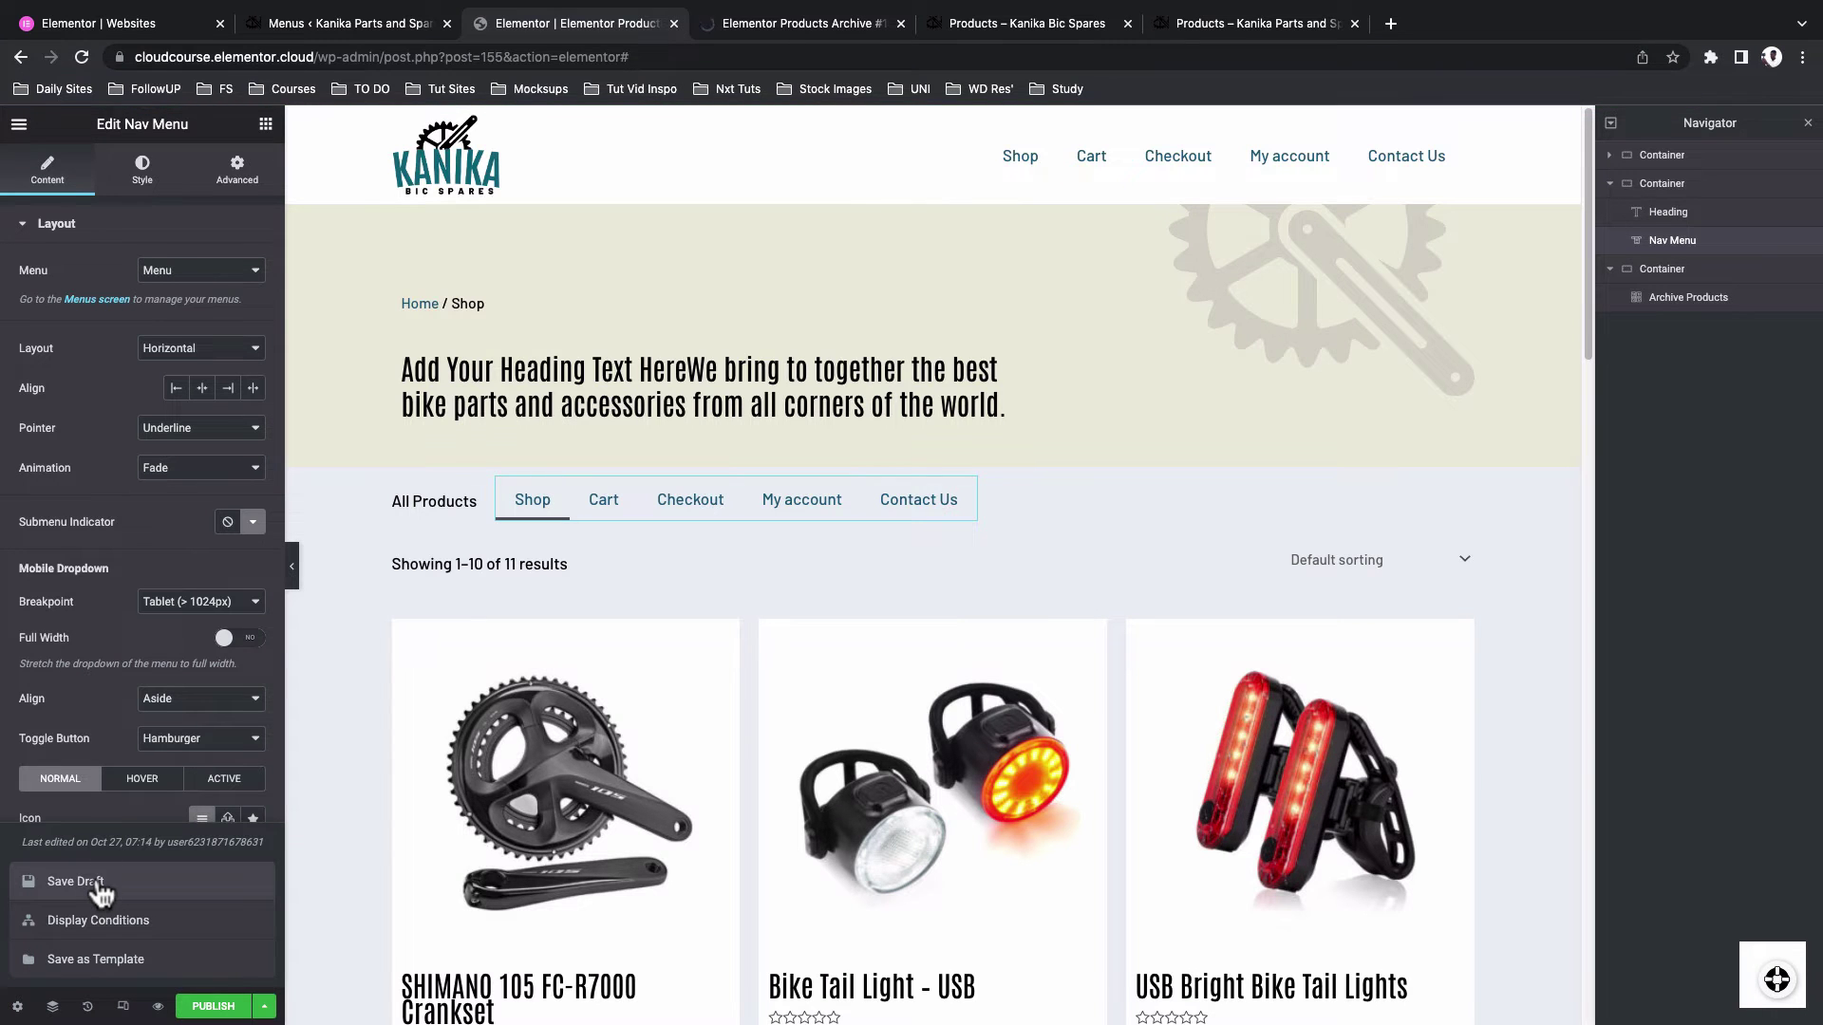
Save the template as a draft and switch the archive page's nav menu widget to Products menu
{"action": "left_click", "coordinate": [76, 882]}
{"action": "left_click", "coordinate": [968, 491]}
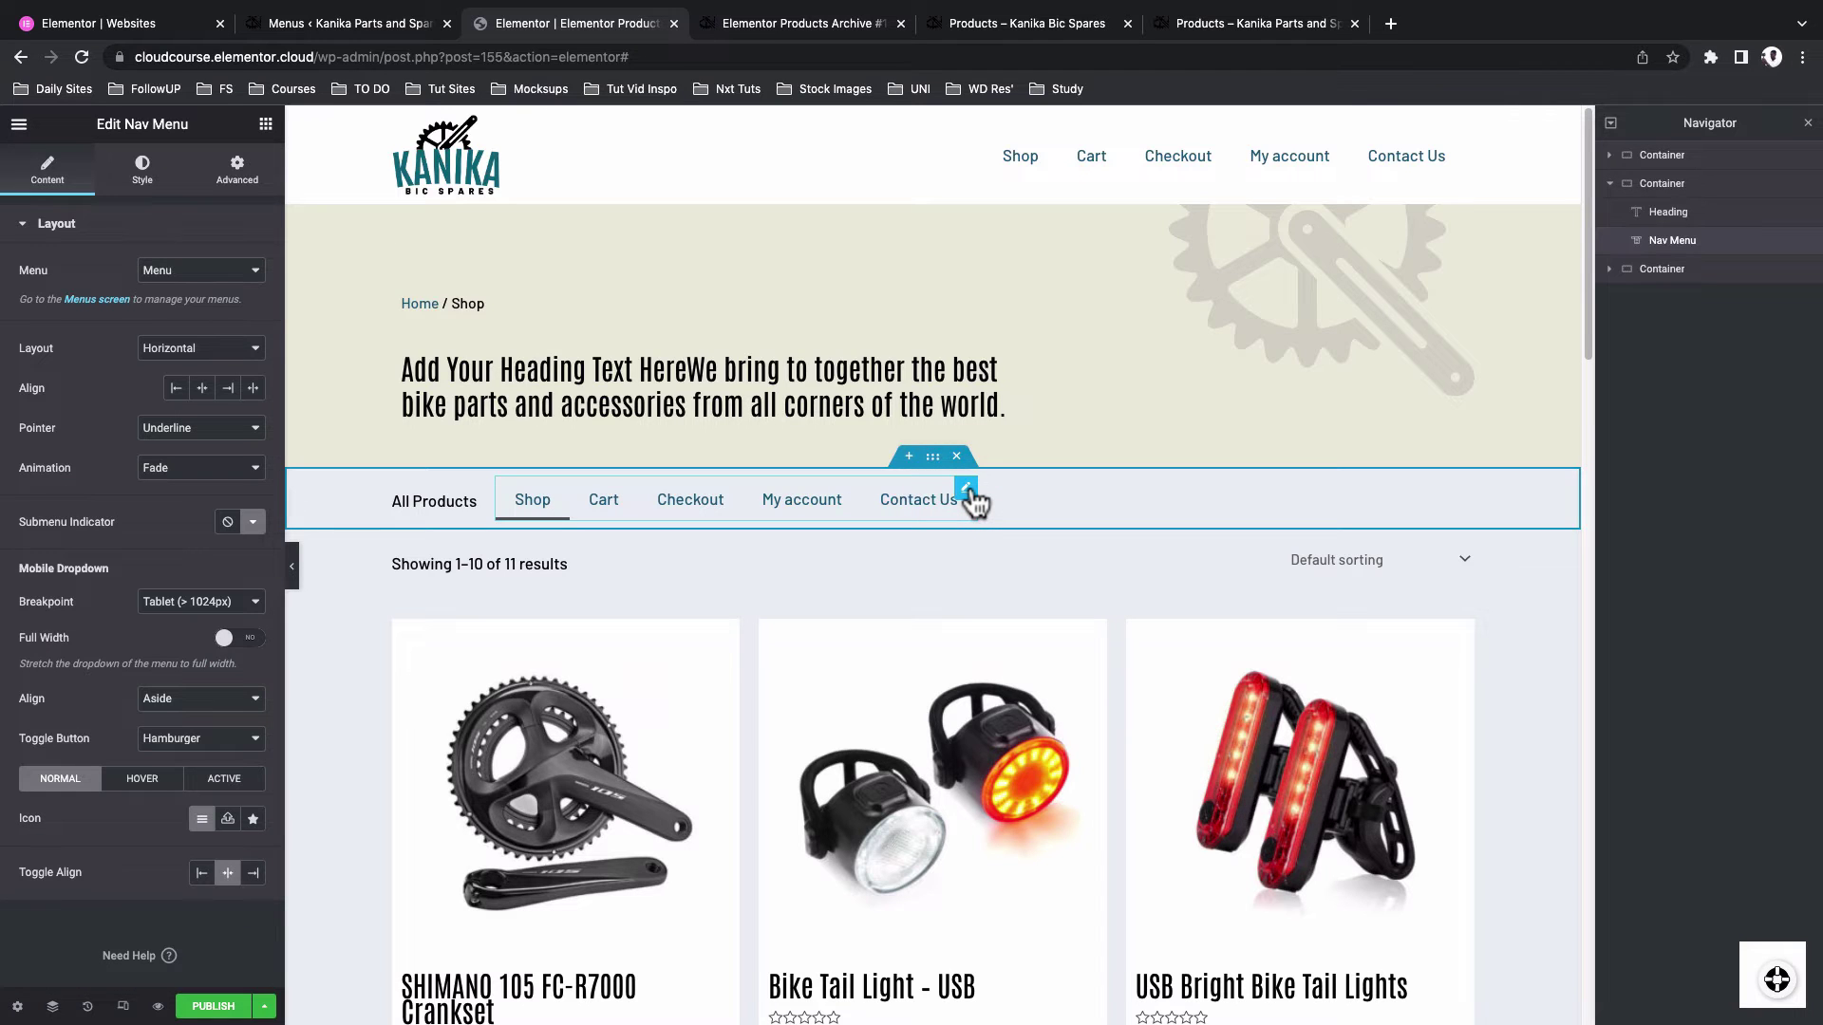
{"action": "left_click", "coordinate": [178, 276]}
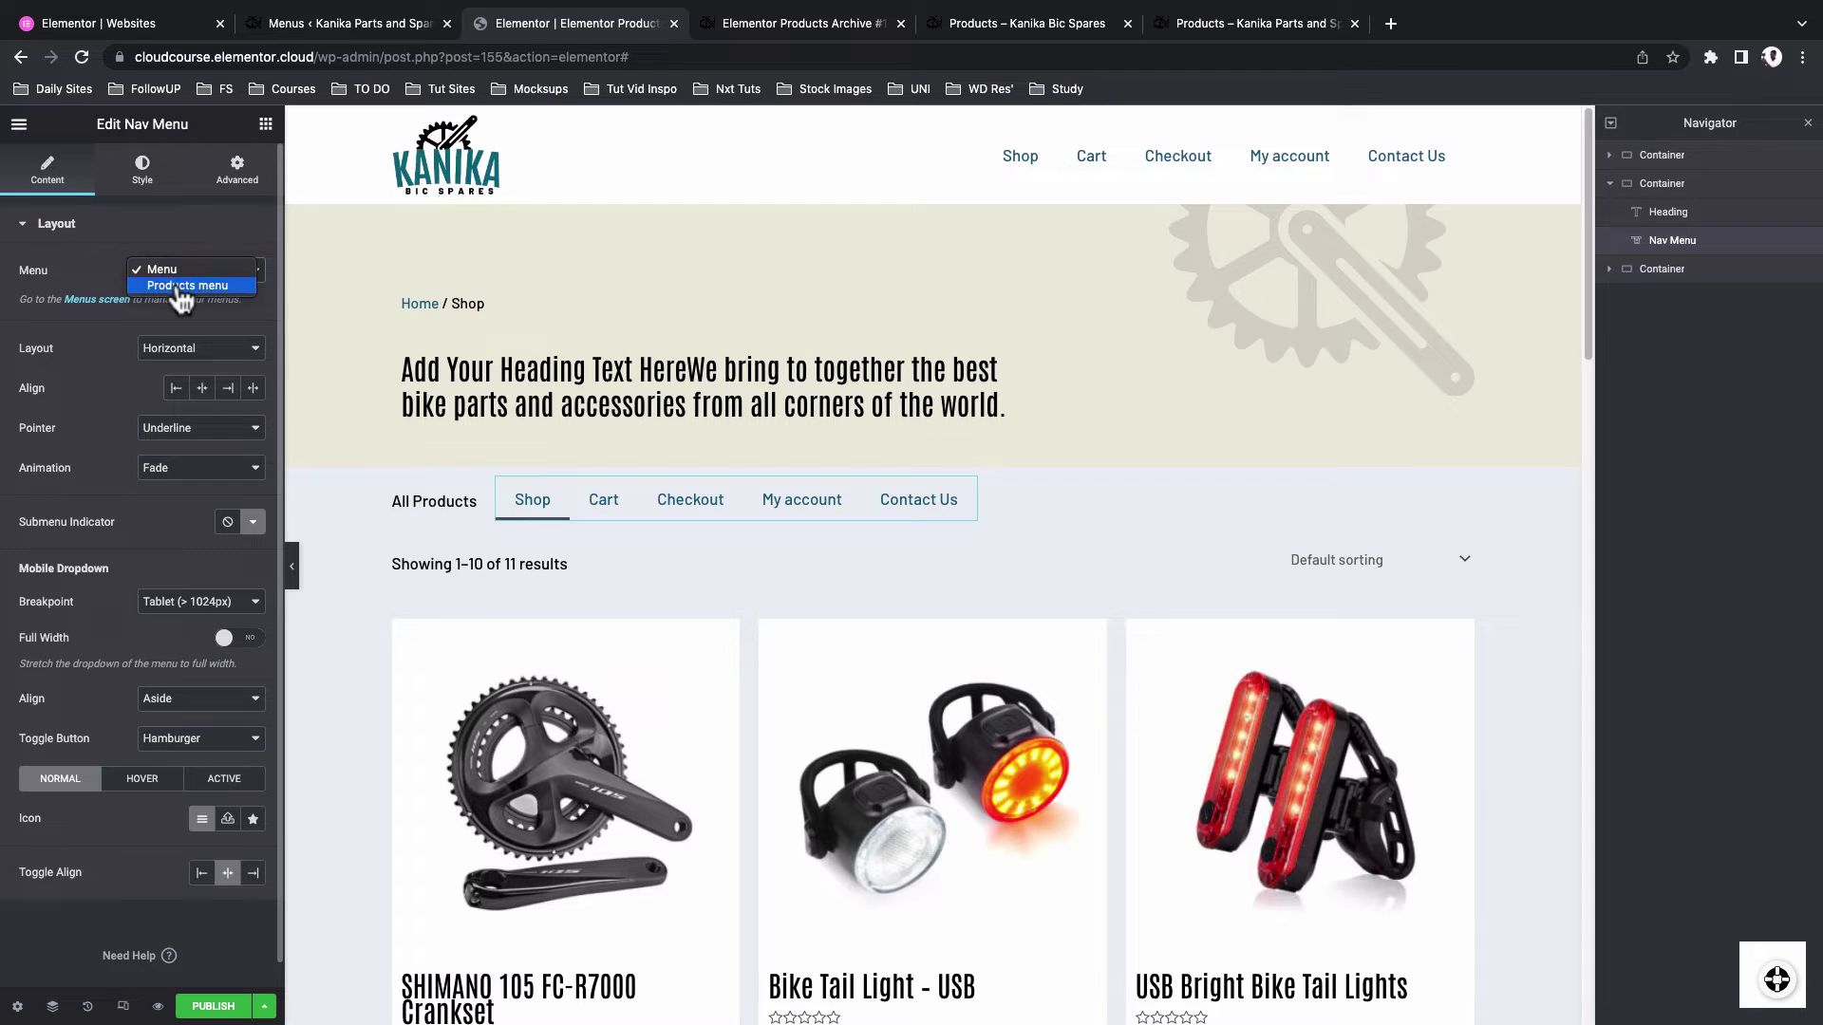
{"action": "left_click", "coordinate": [187, 286]}
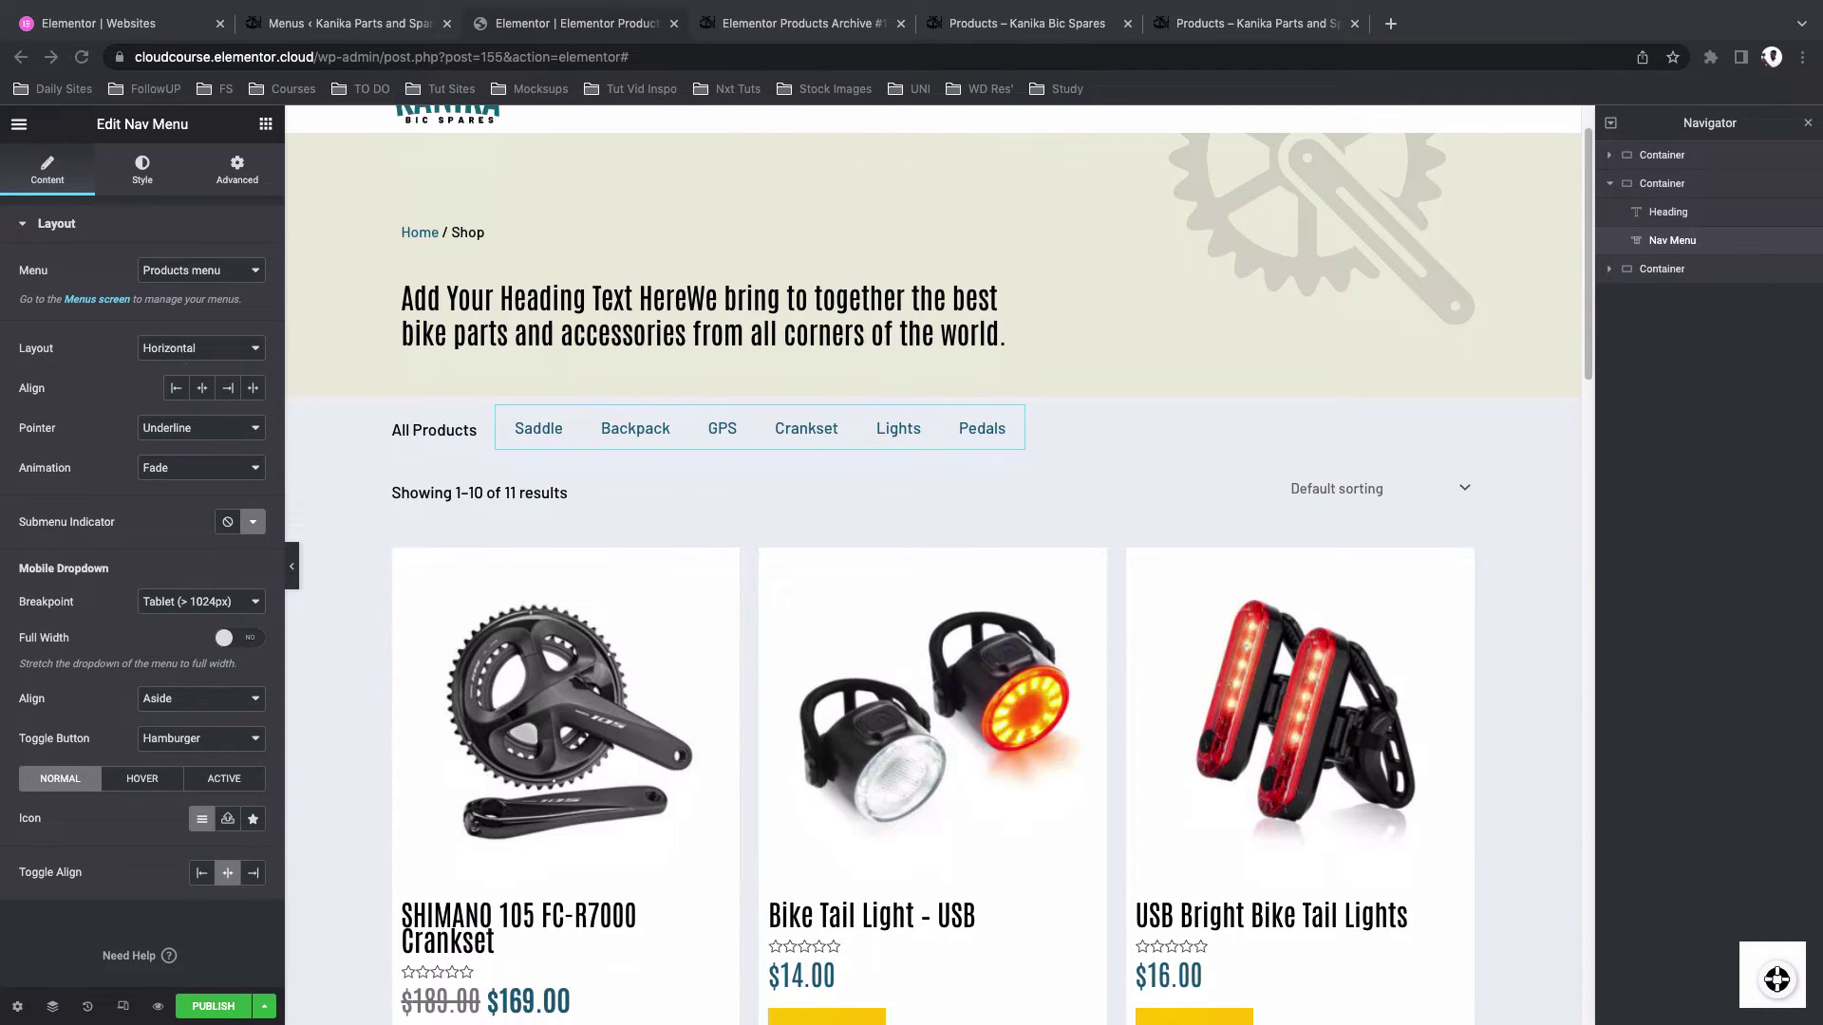
Set the nav menu's mobile dropdown breakpoint to Mobile (> 767px), its toggle icon to Plus and its toggle alignment to right
{"action": "left_click", "coordinate": [253, 603]}
{"action": "left_click", "coordinate": [169, 587]}
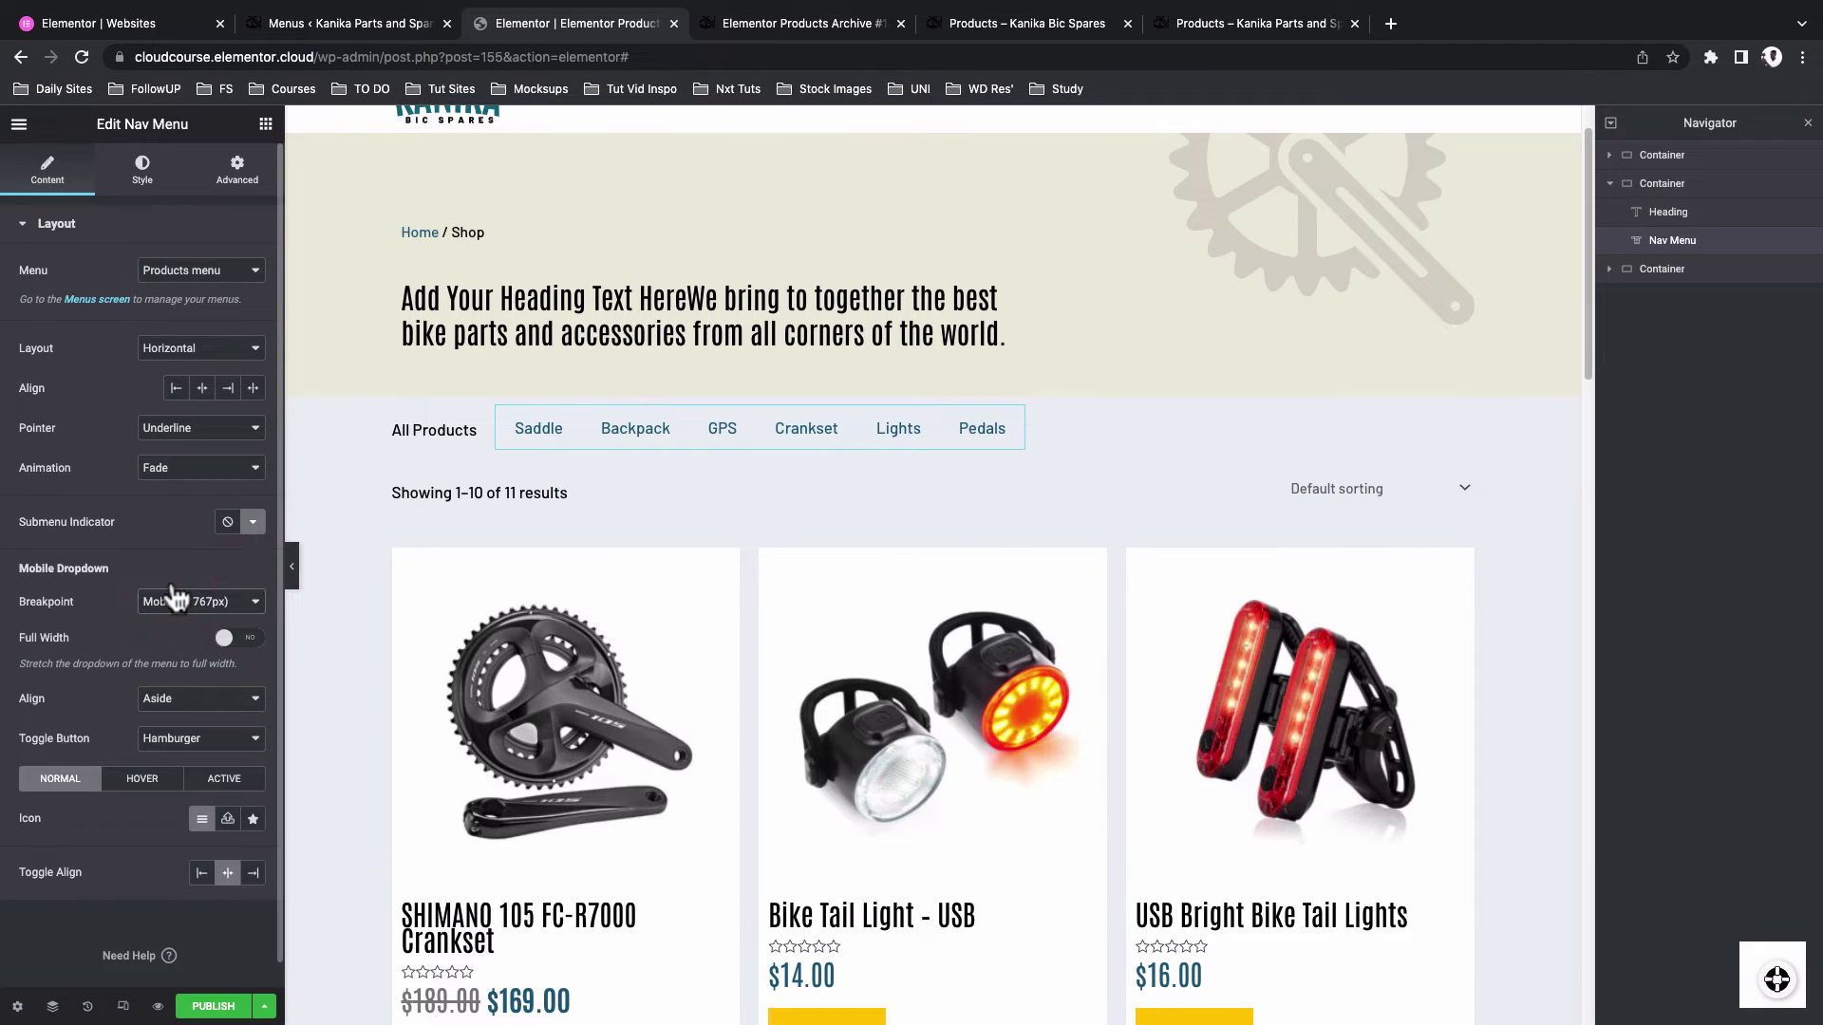
{"action": "scroll", "coordinate": [143, 636], "scroll_direction": "down", "scroll_amount": 1}
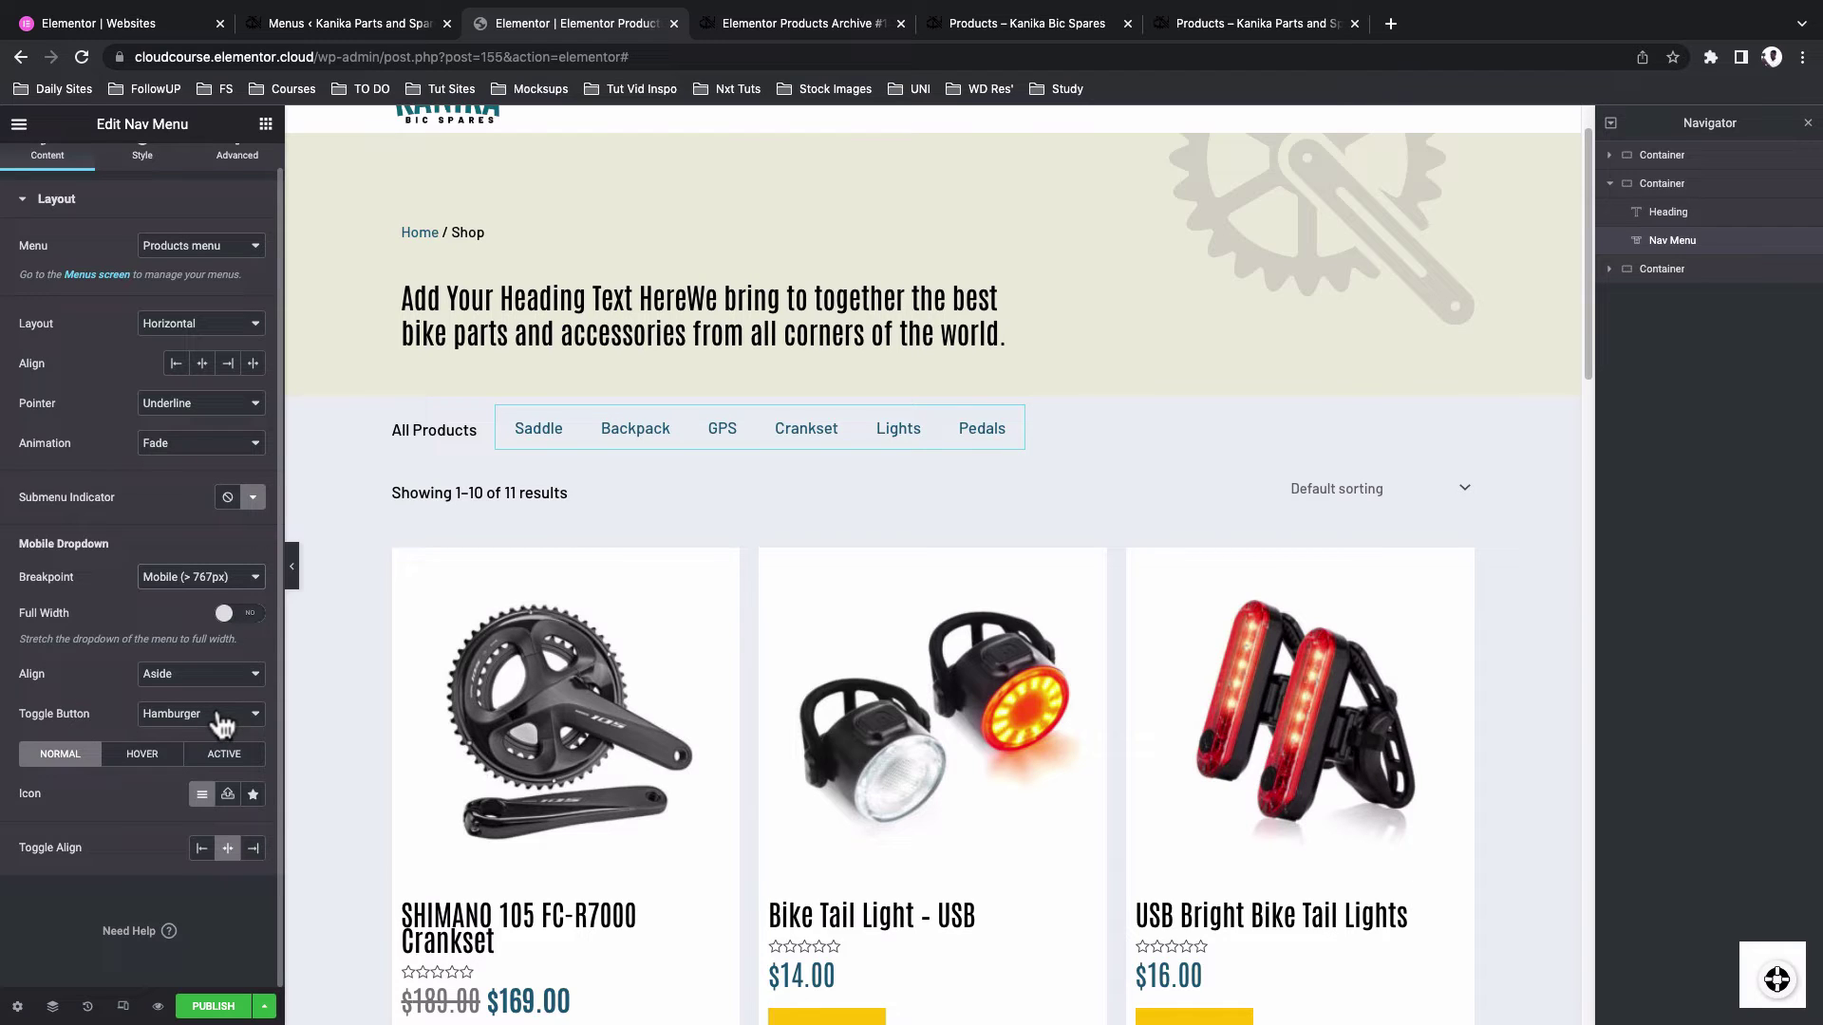
{"action": "left_click", "coordinate": [251, 797]}
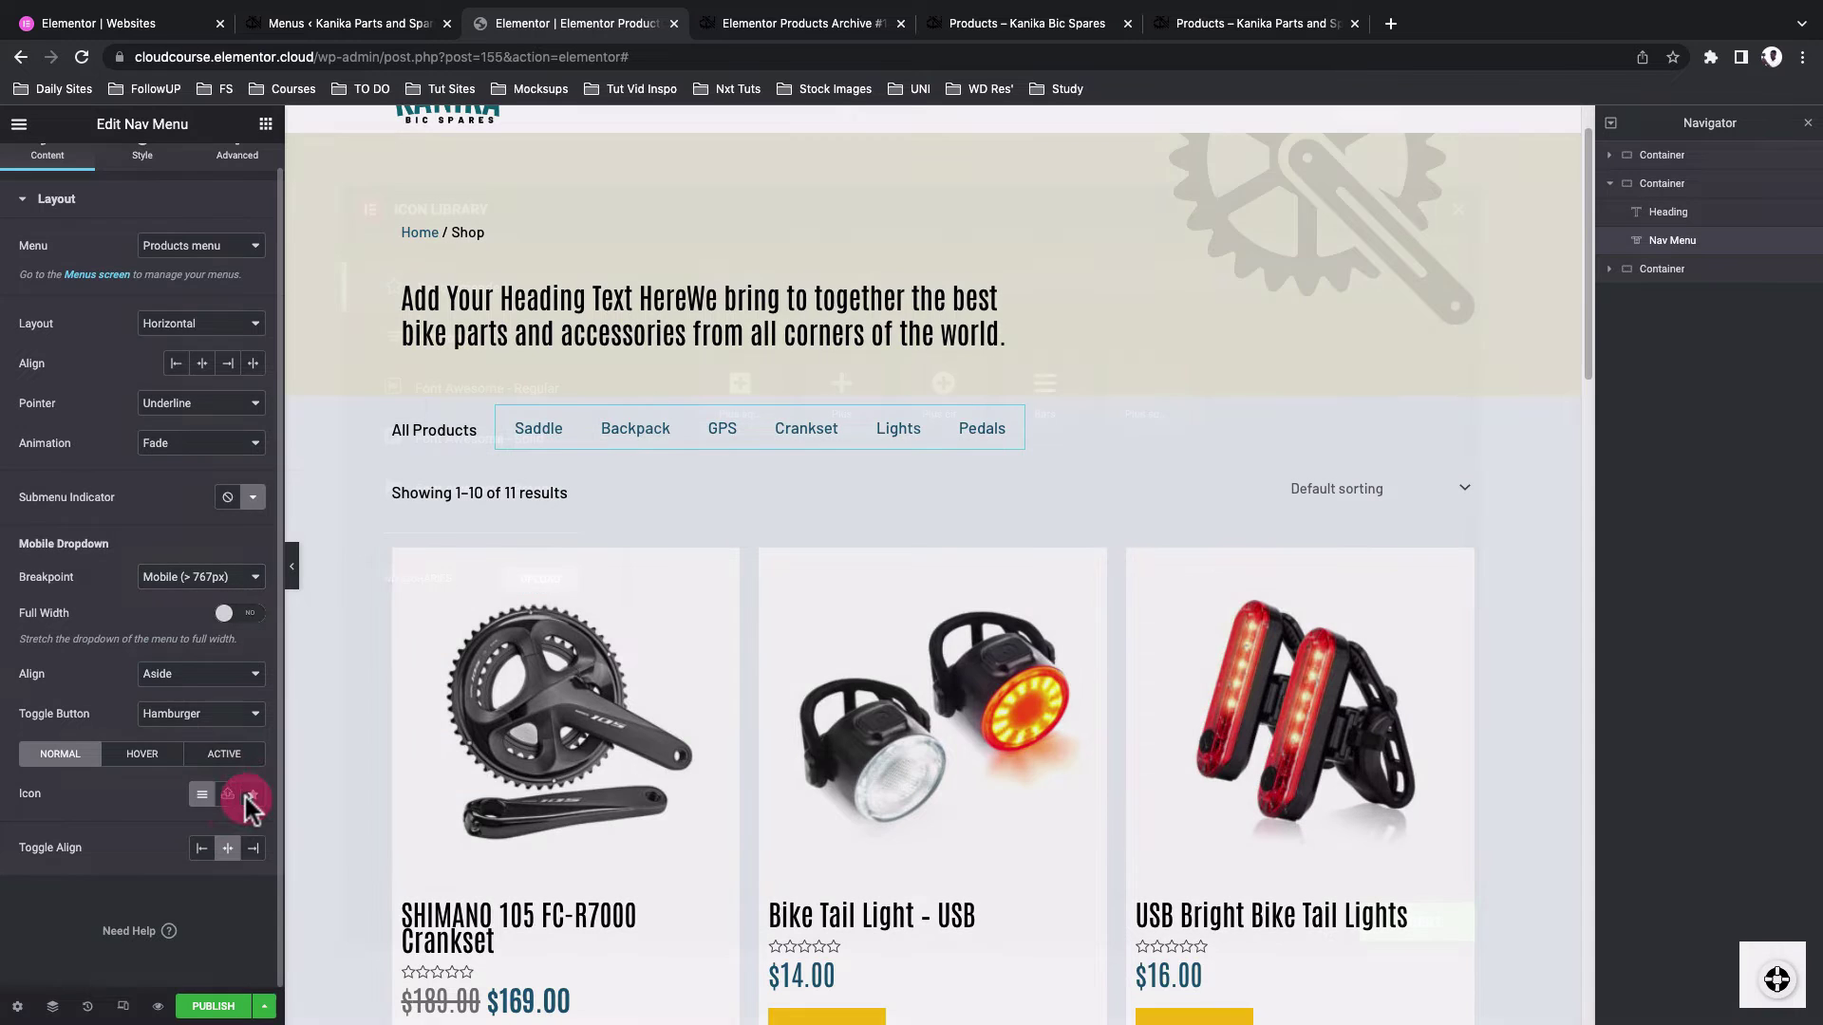
{"action": "left_click", "coordinate": [836, 422]}
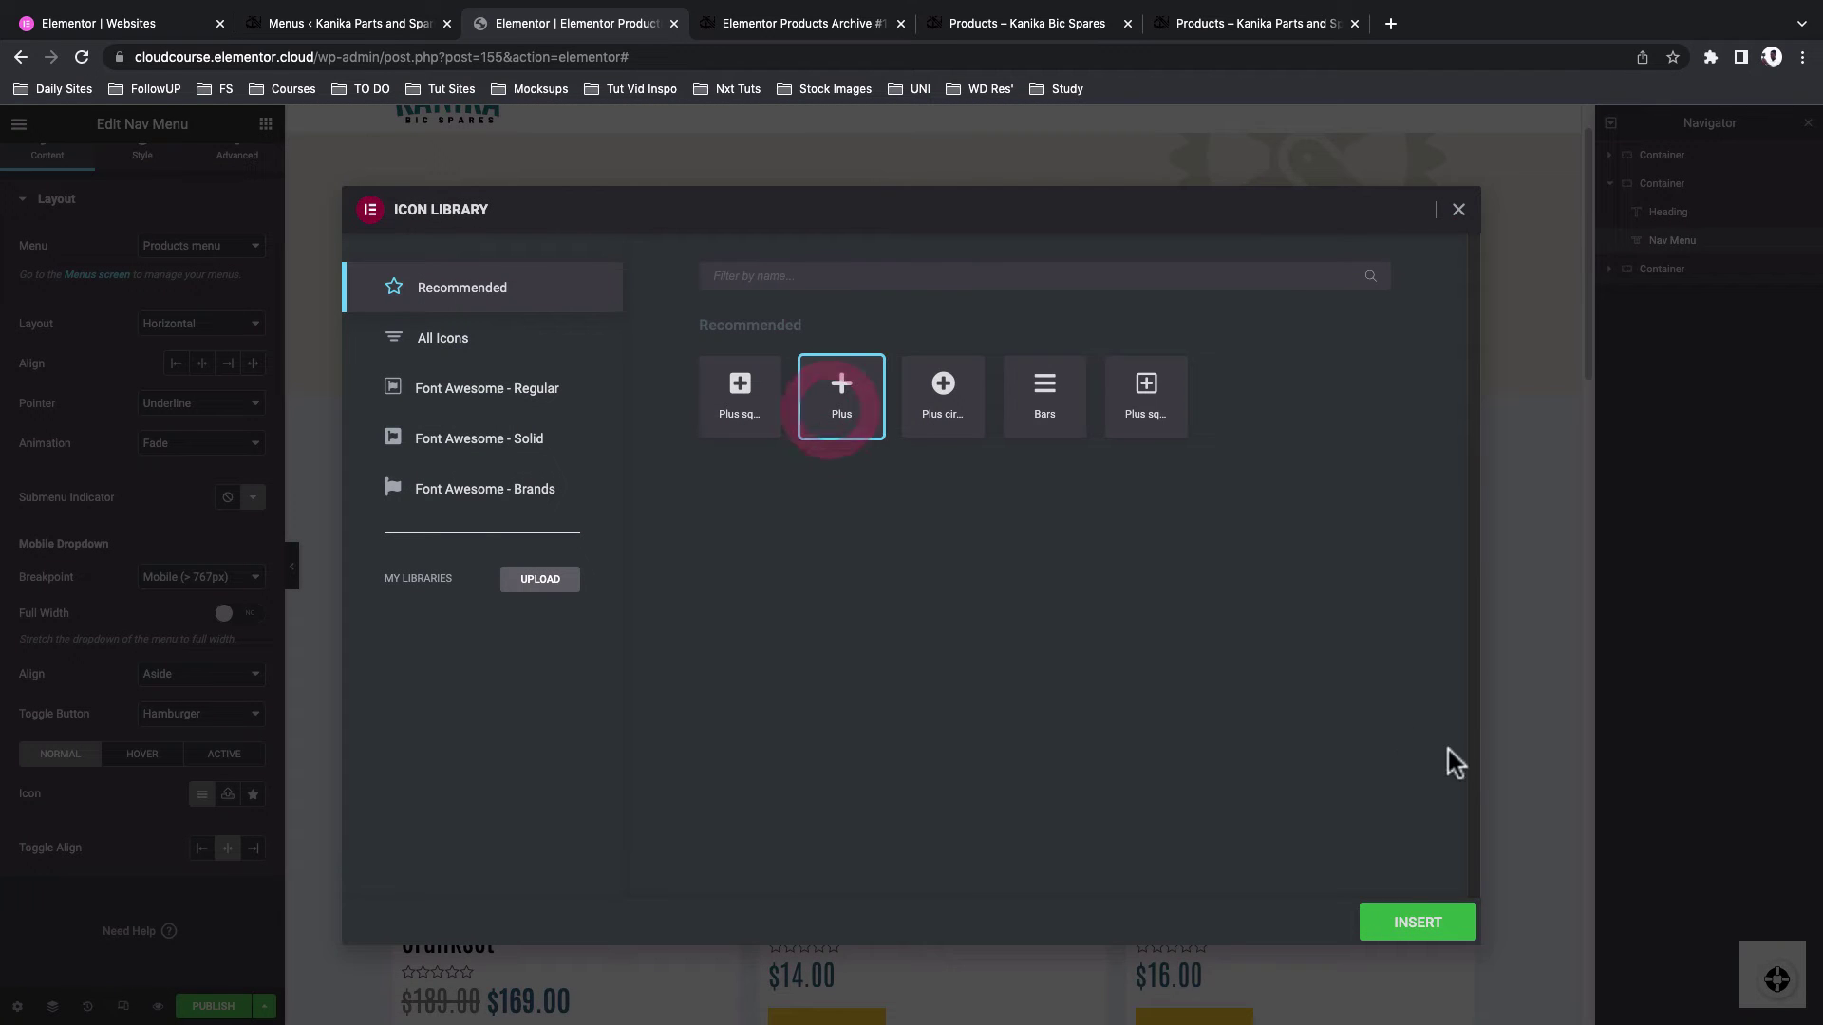
{"action": "left_click", "coordinate": [1408, 925]}
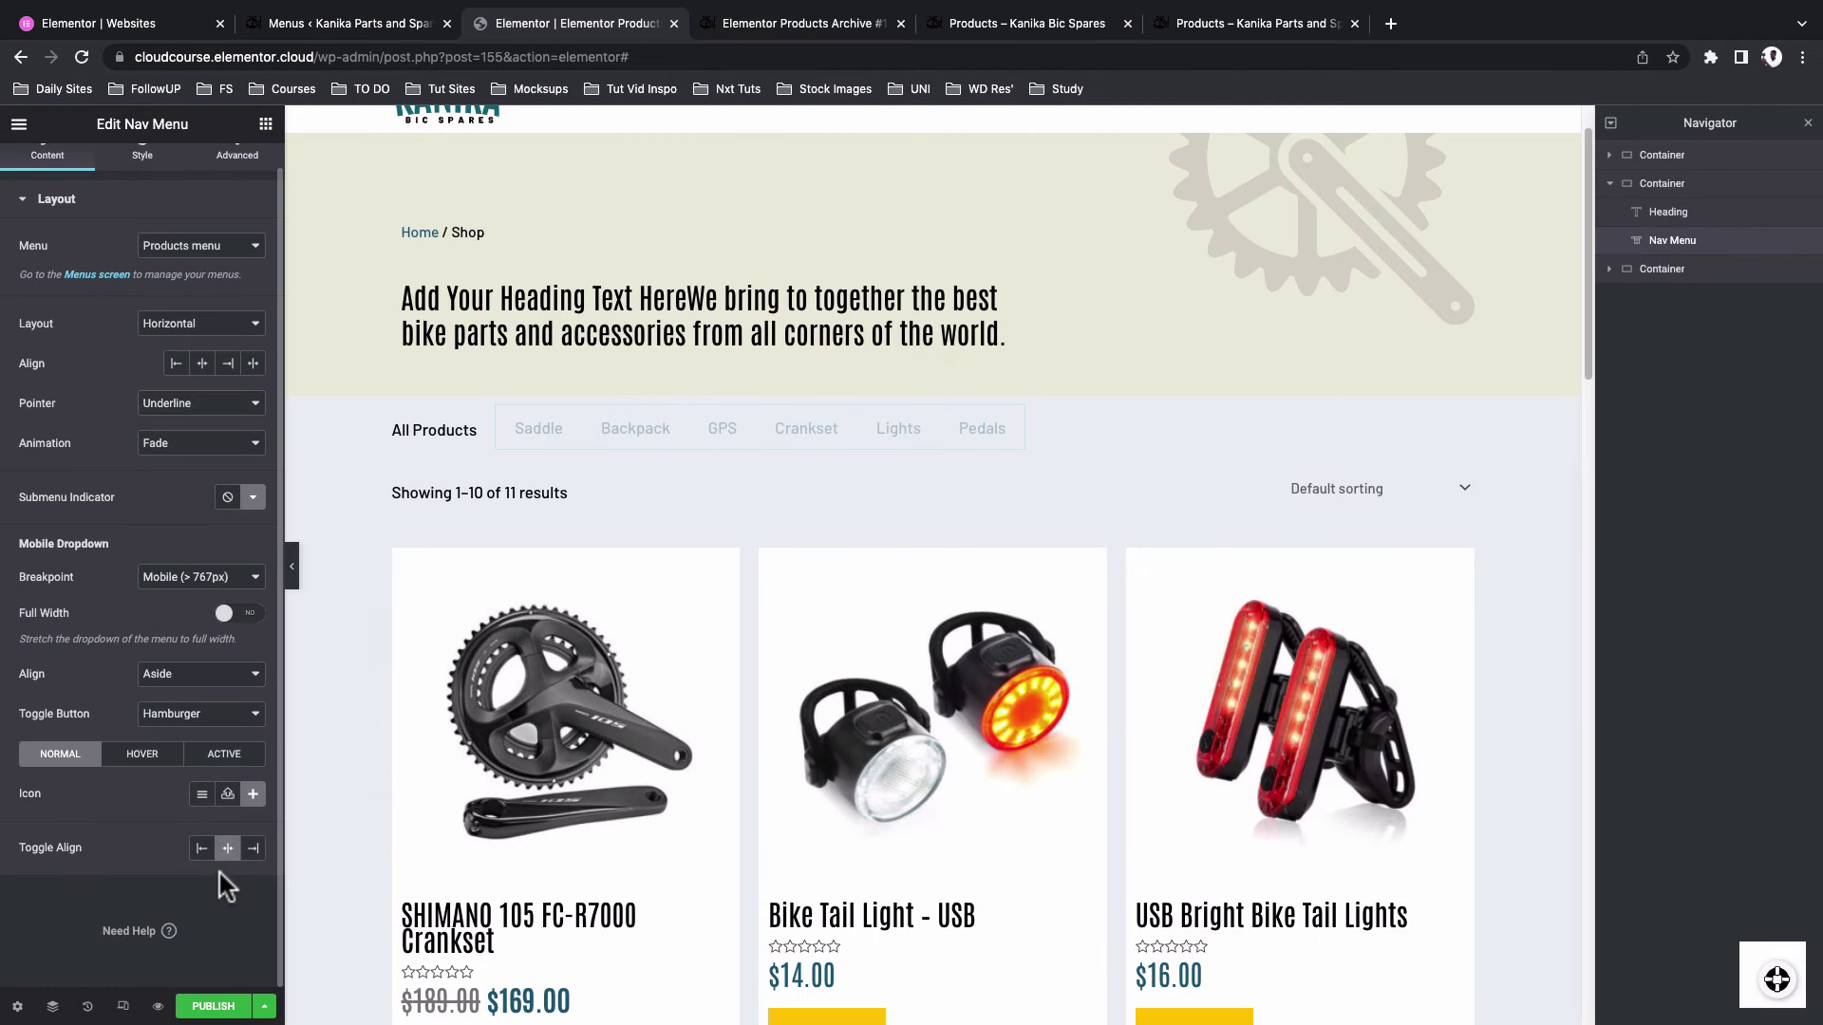
{"action": "left_click", "coordinate": [255, 852]}
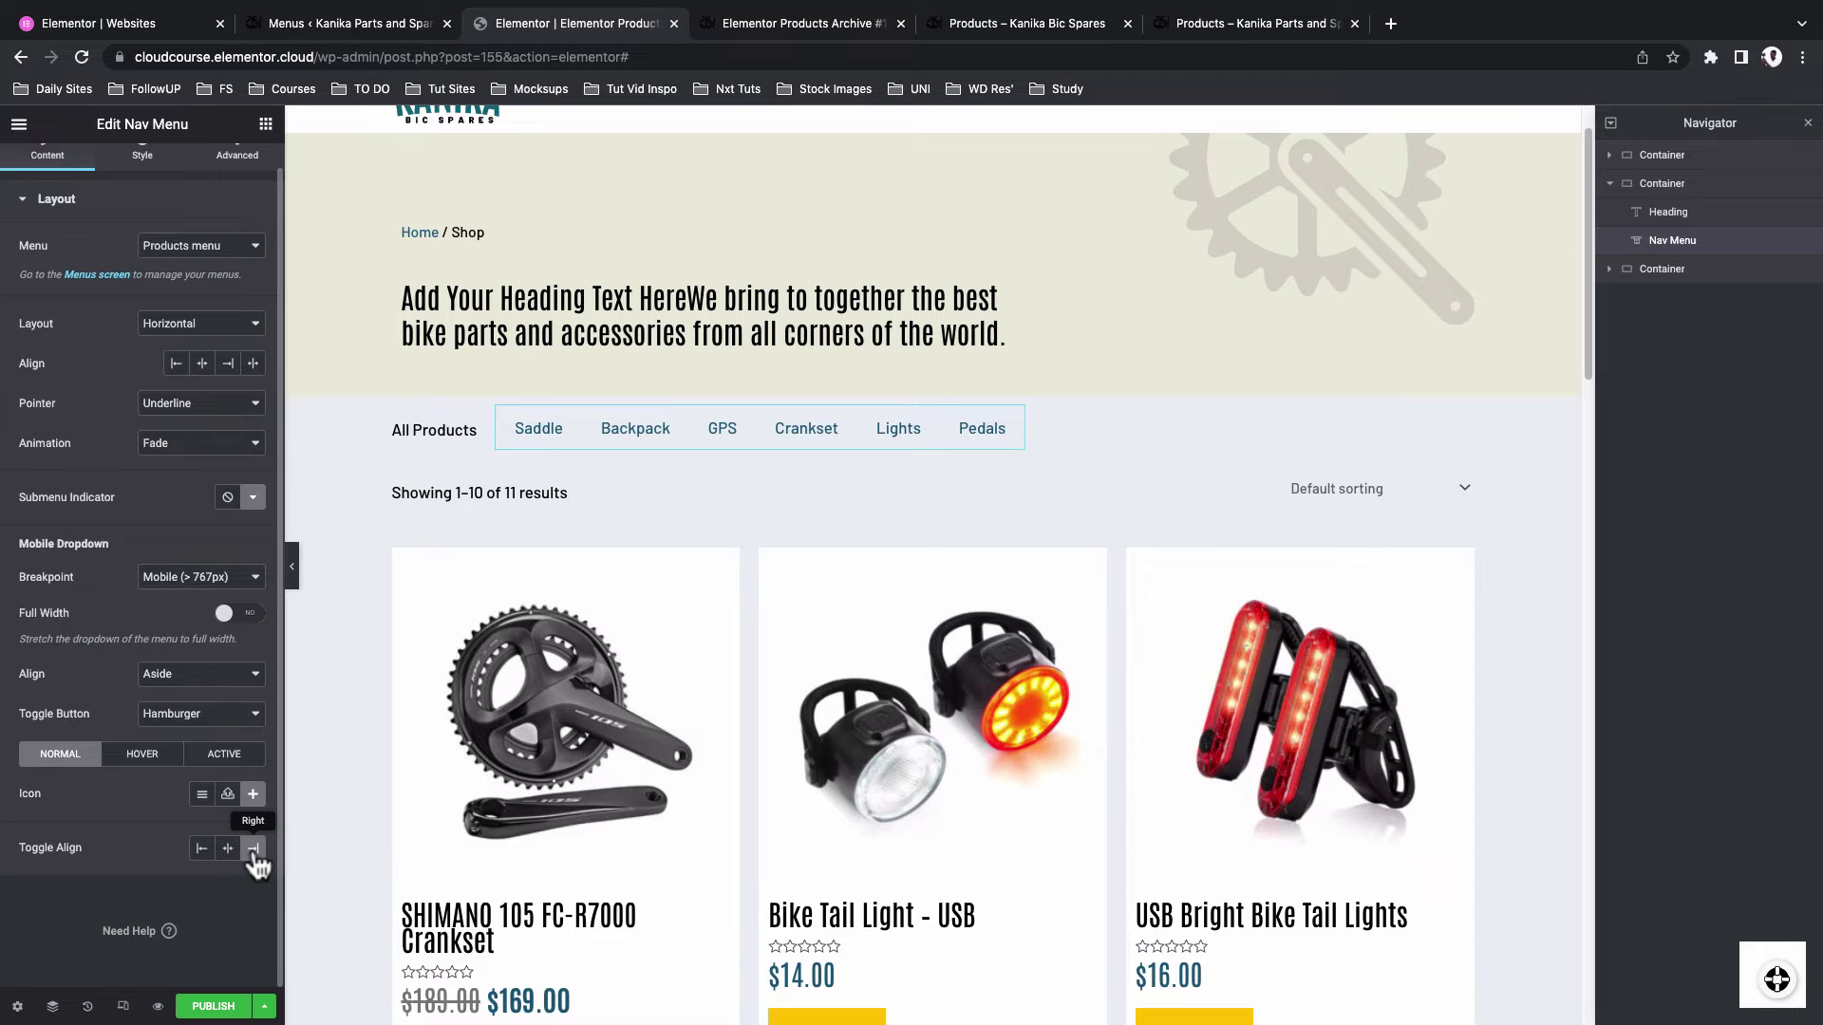
Style the nav menu's main items with the Body Text global font and the Main global text color
{"action": "scroll", "coordinate": [183, 629], "scroll_direction": "up", "scroll_amount": 1}
{"action": "left_click", "coordinate": [142, 171]}
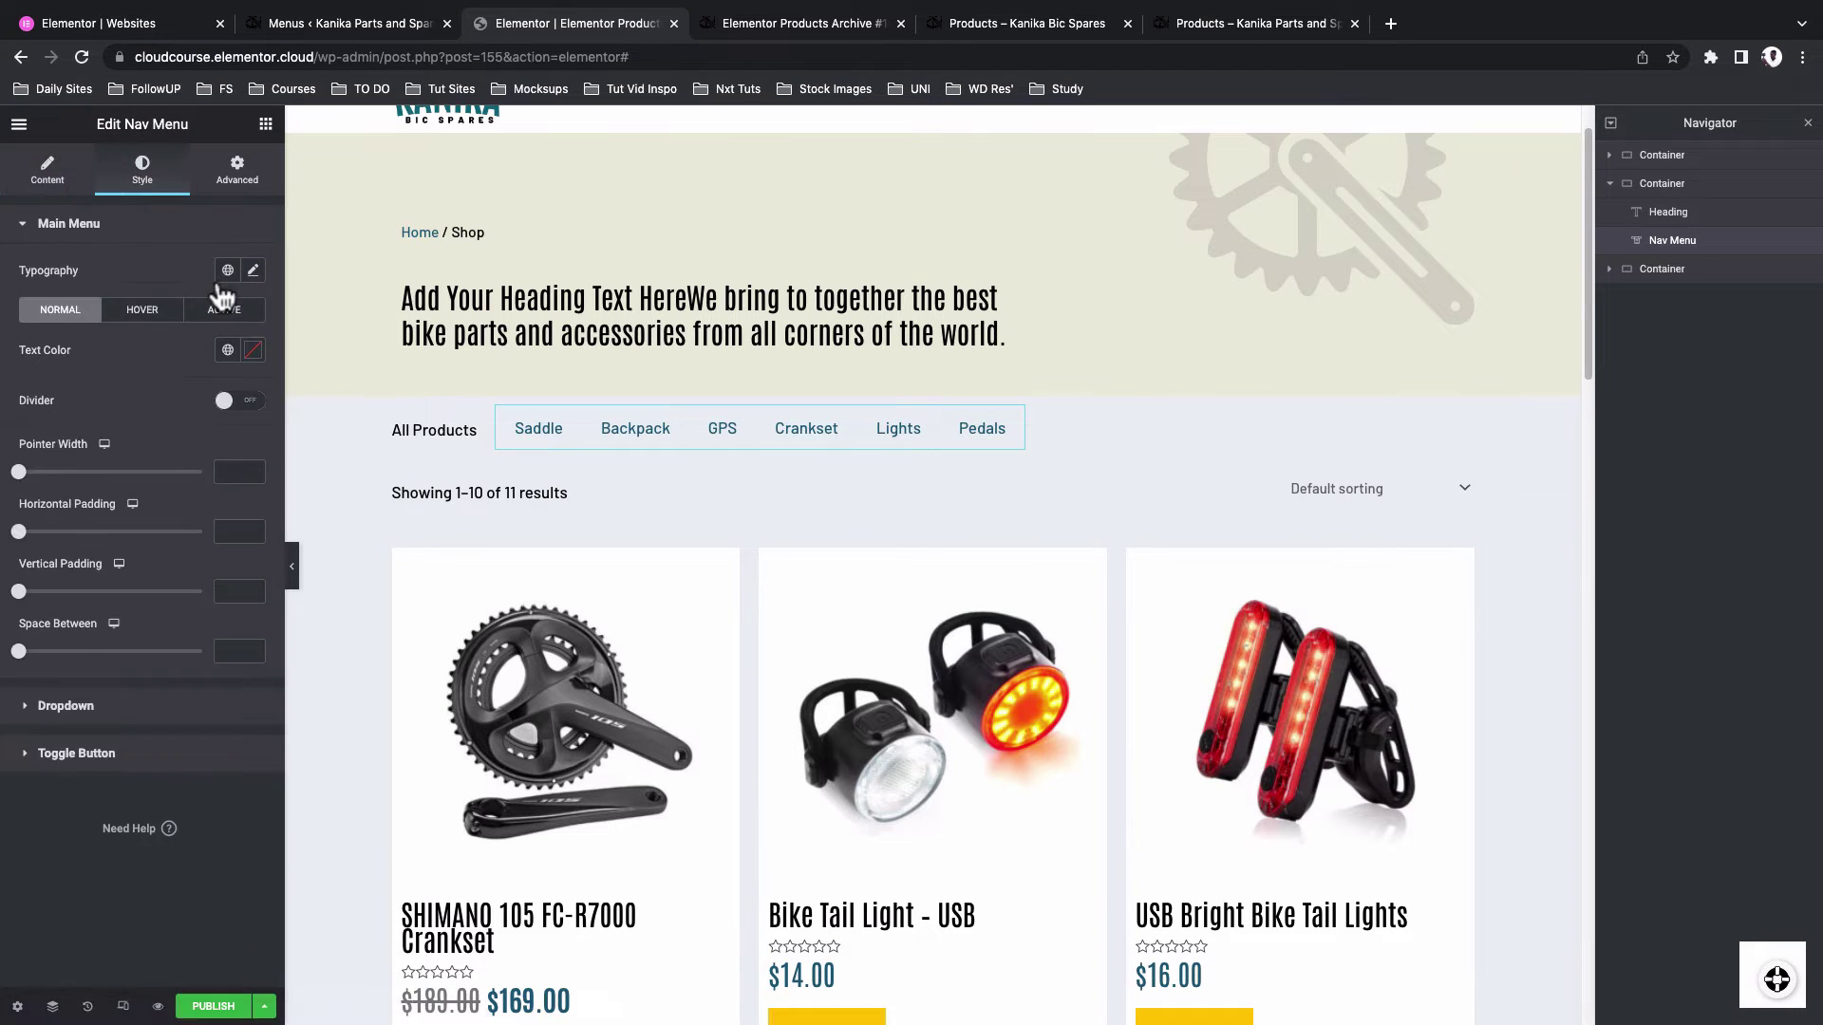
{"action": "left_click", "coordinate": [228, 270]}
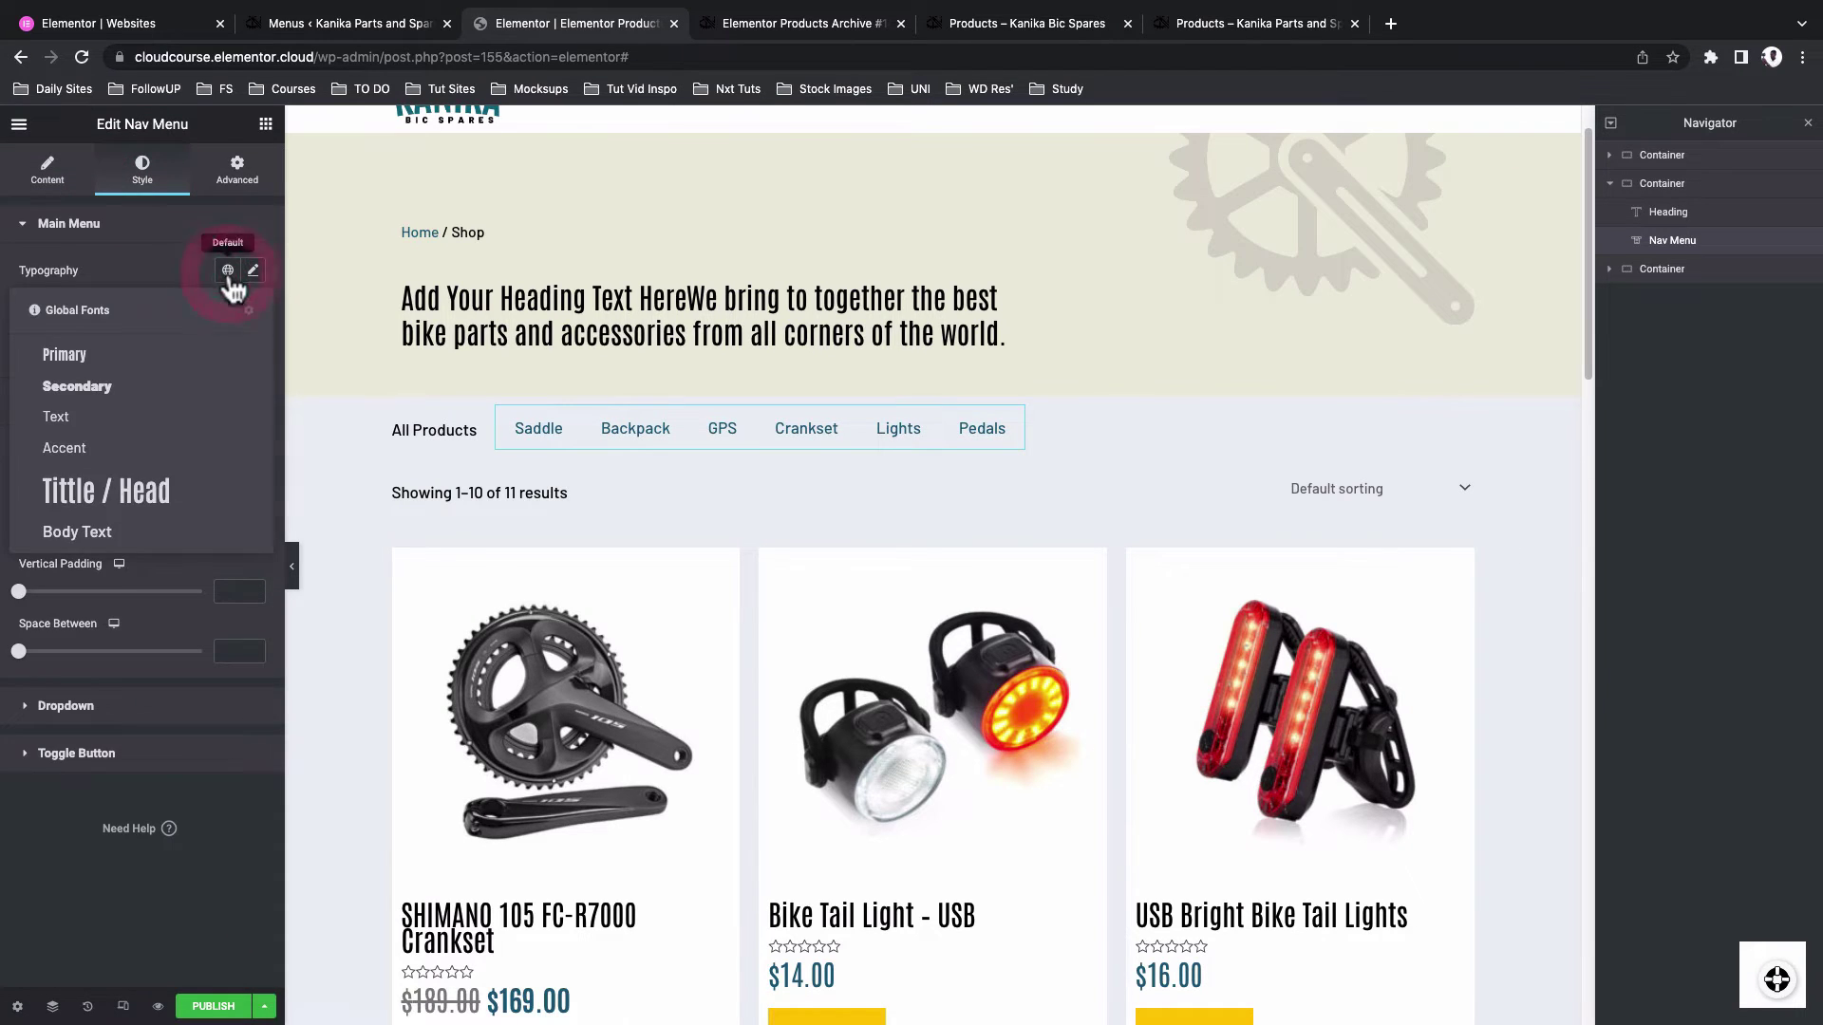
{"action": "left_click", "coordinate": [192, 546]}
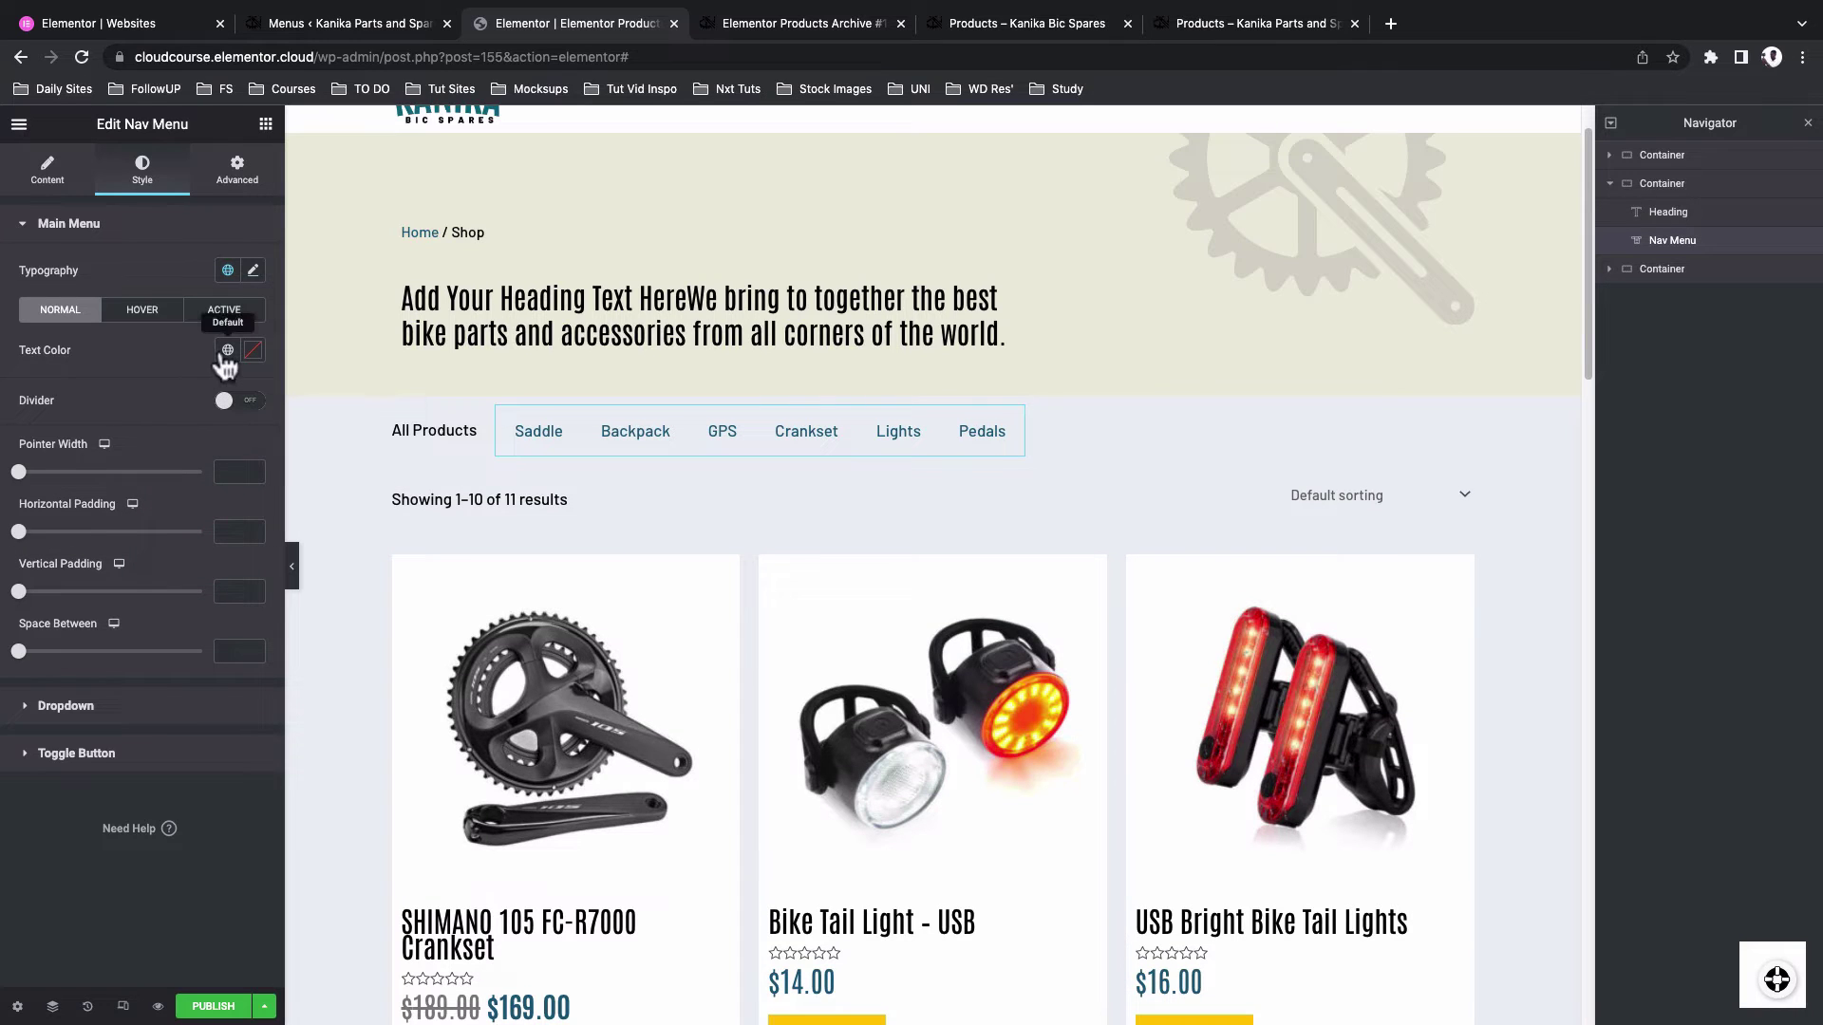
{"action": "left_click", "coordinate": [227, 351]}
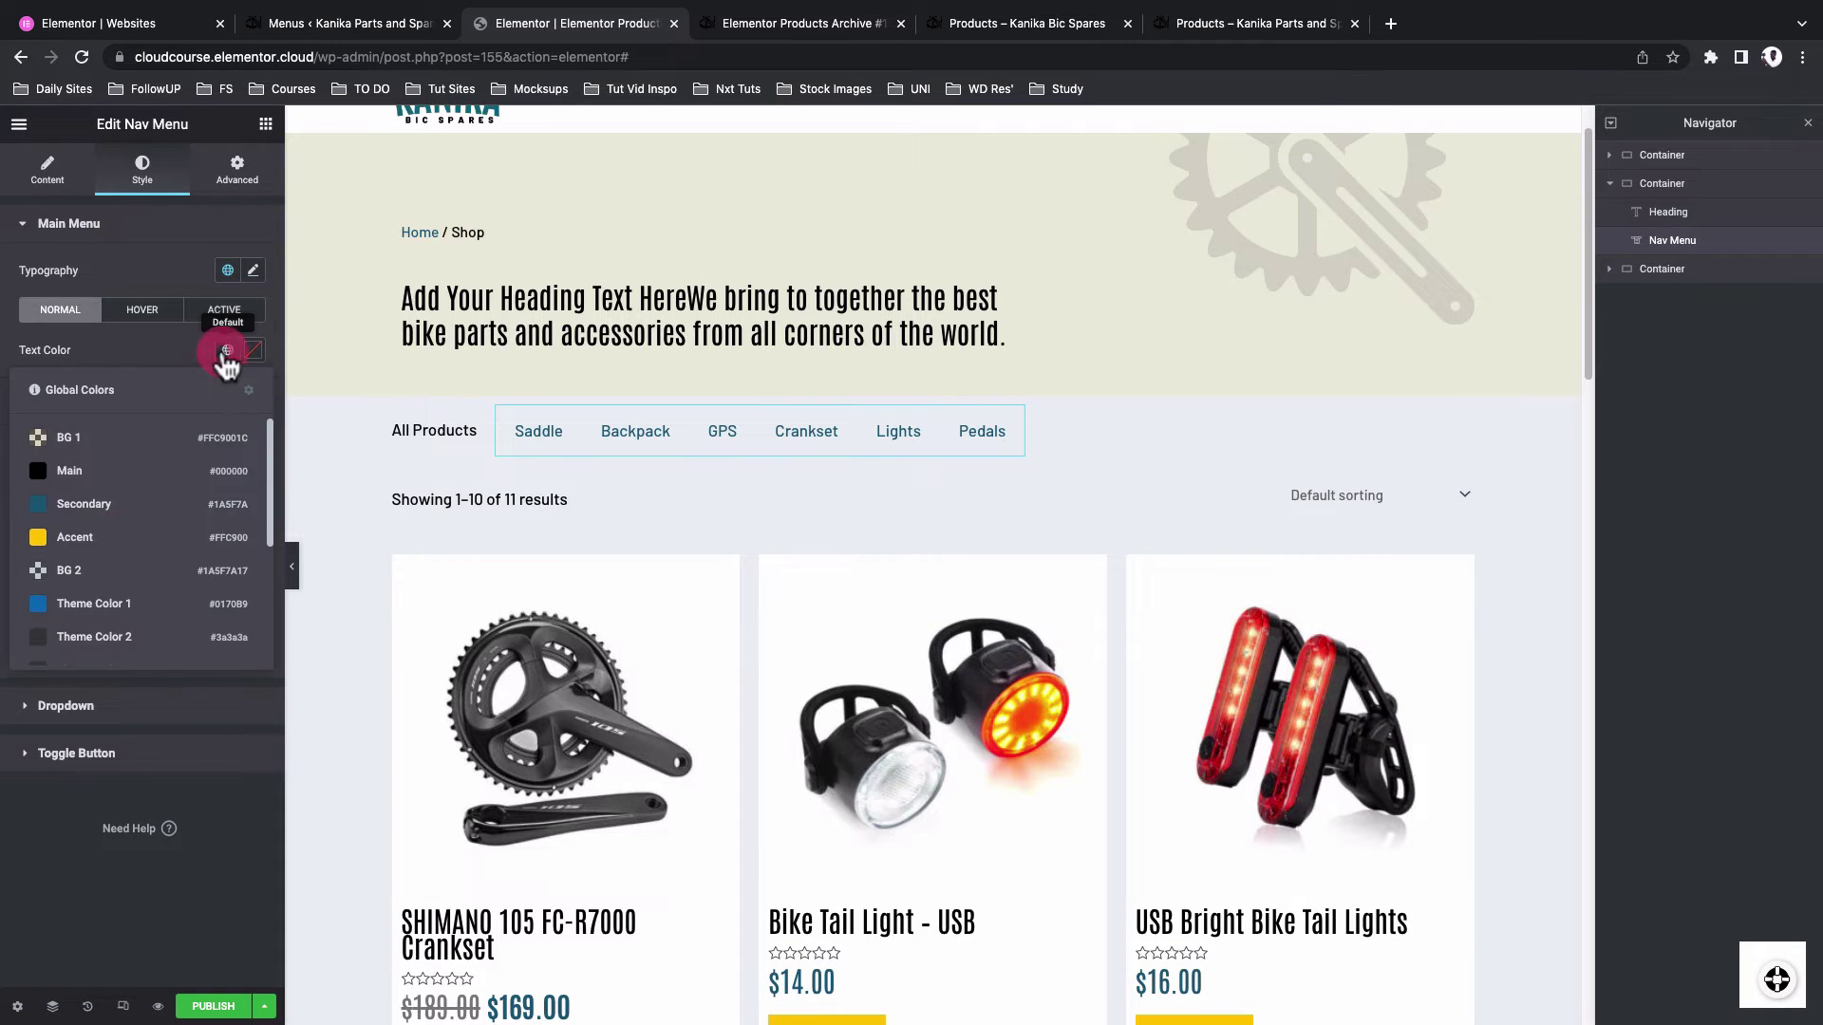
{"action": "left_click", "coordinate": [162, 464]}
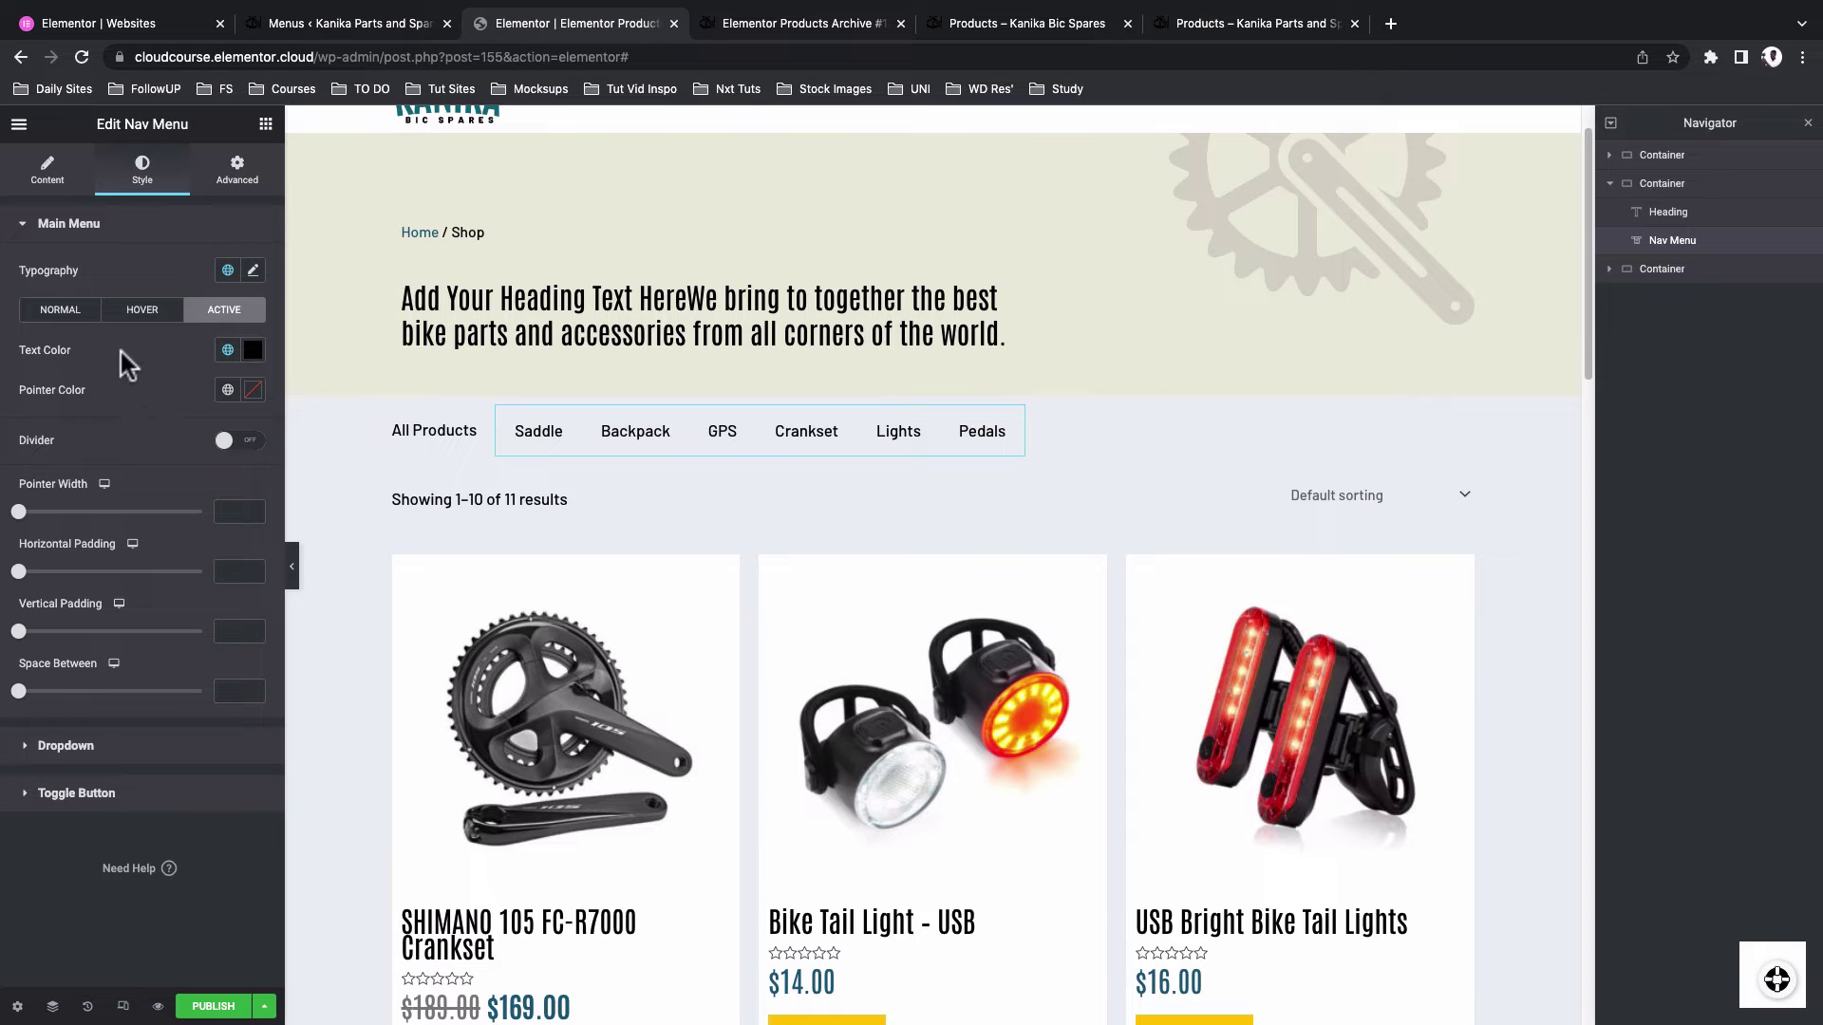
Set the nav menu's pointer to None and compare the category menu with the reference shop page
{"action": "left_click", "coordinate": [57, 183]}
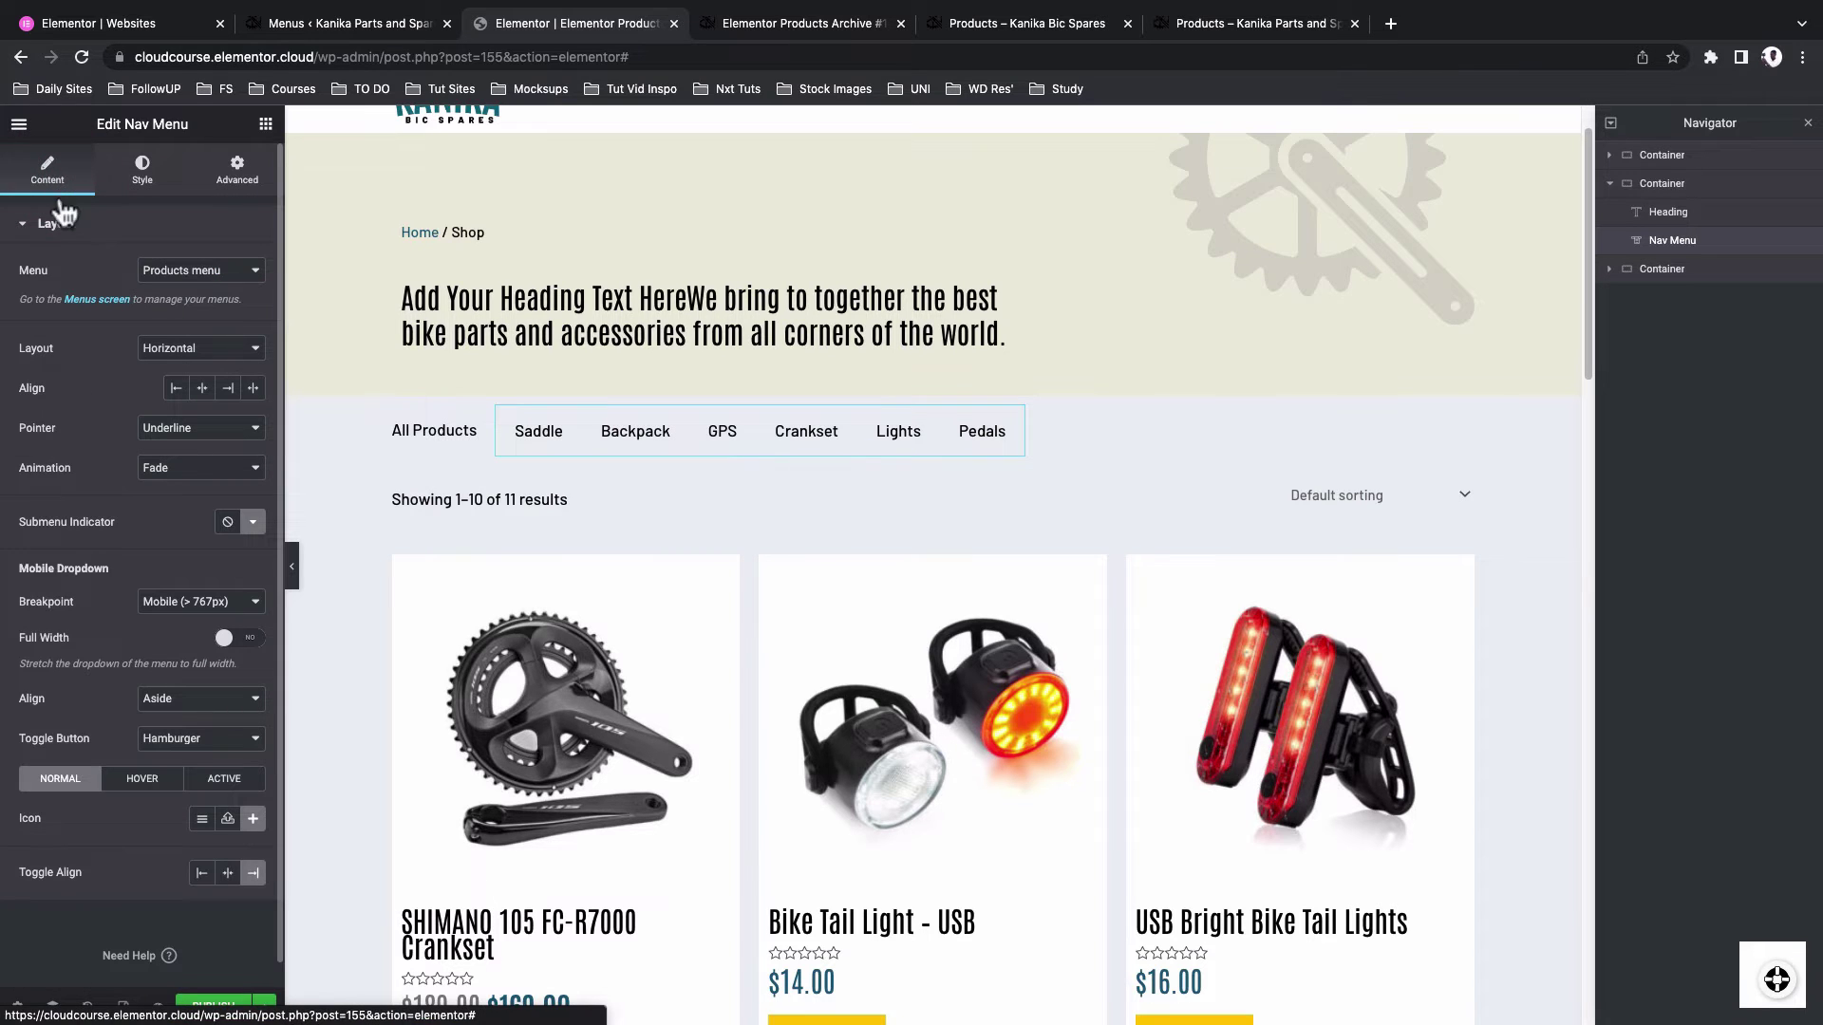
{"action": "left_click", "coordinate": [164, 428]}
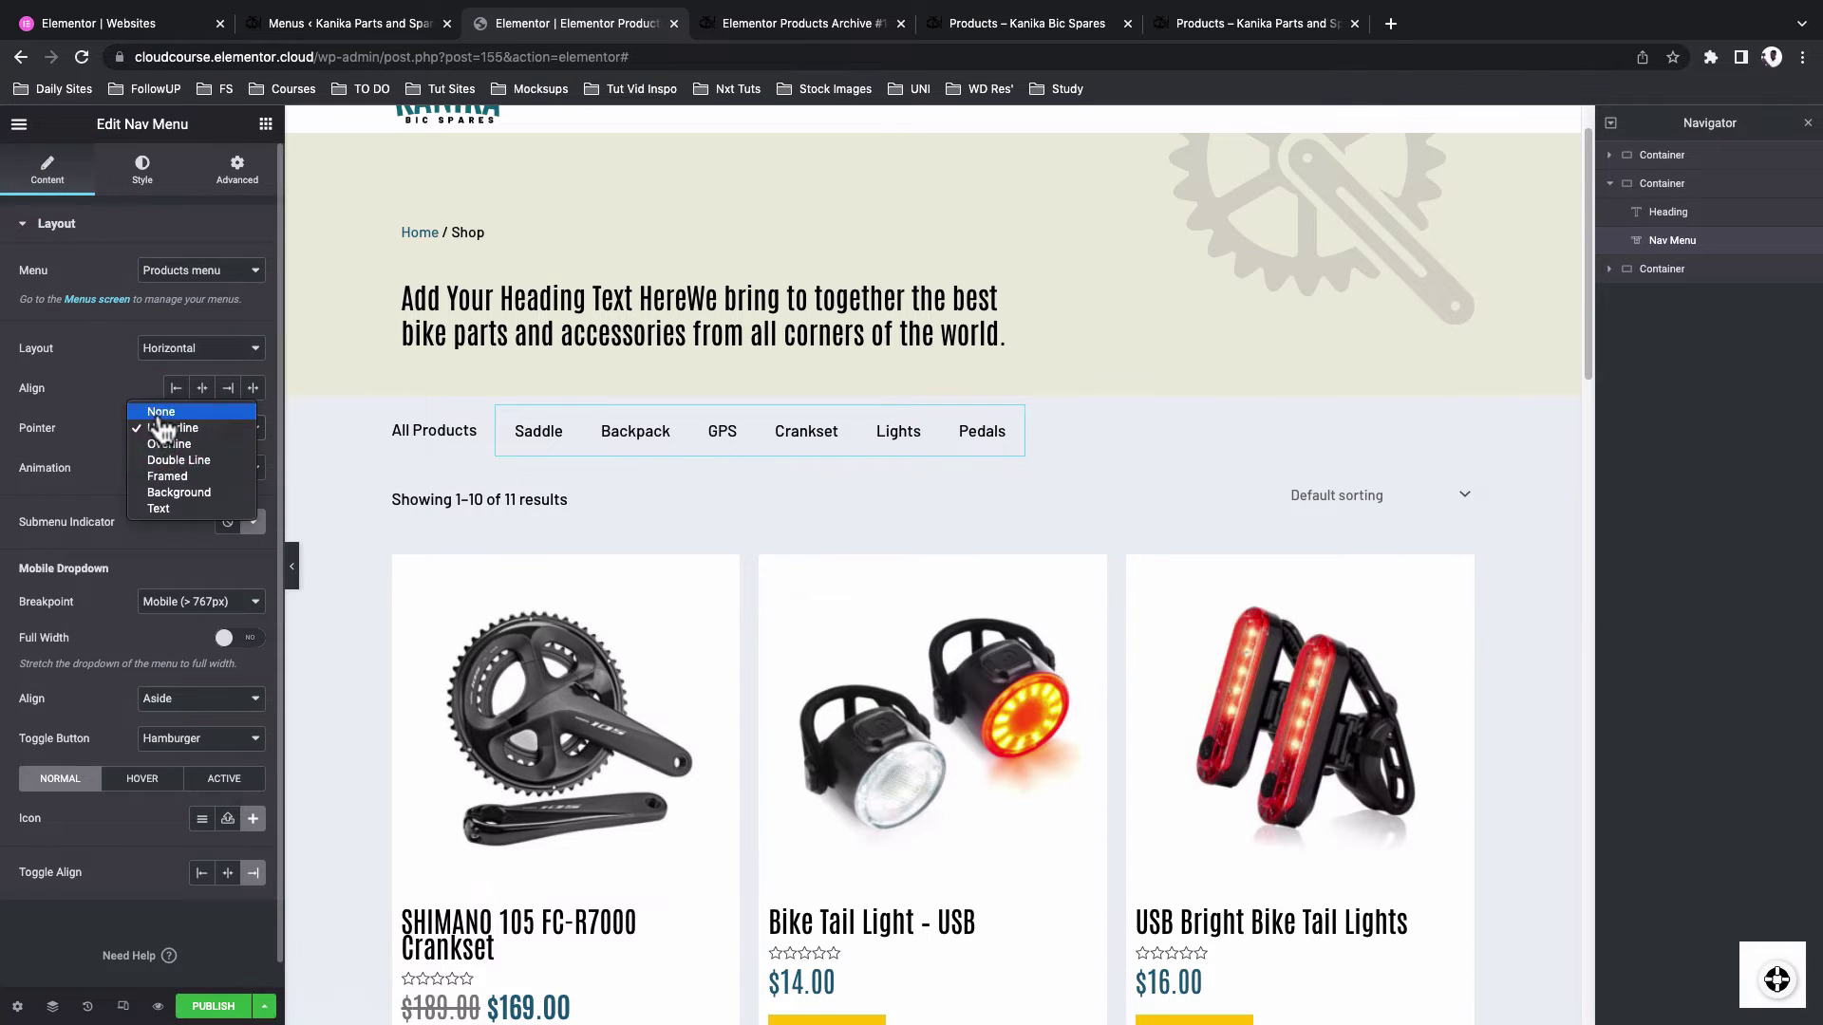
{"action": "left_click", "coordinate": [159, 413]}
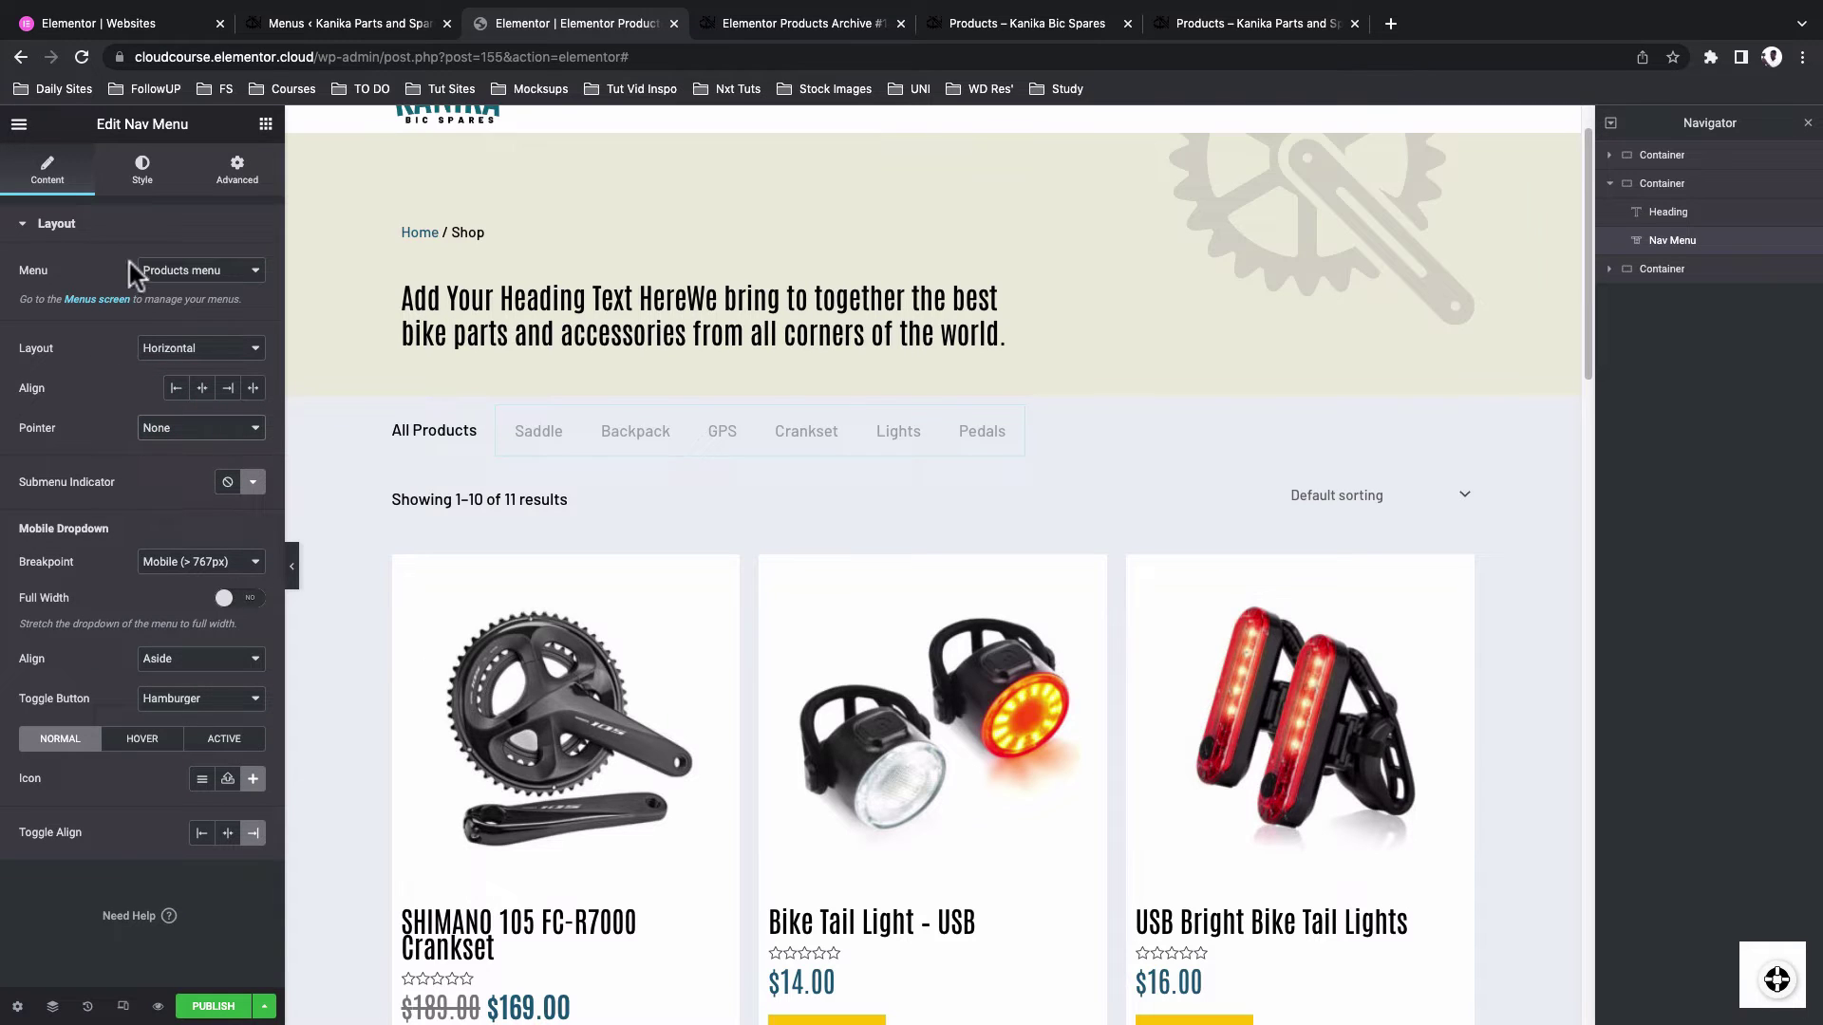
{"action": "key", "text": "ctrl+Tab"}
{"action": "key", "text": "ctrl+Tab"}
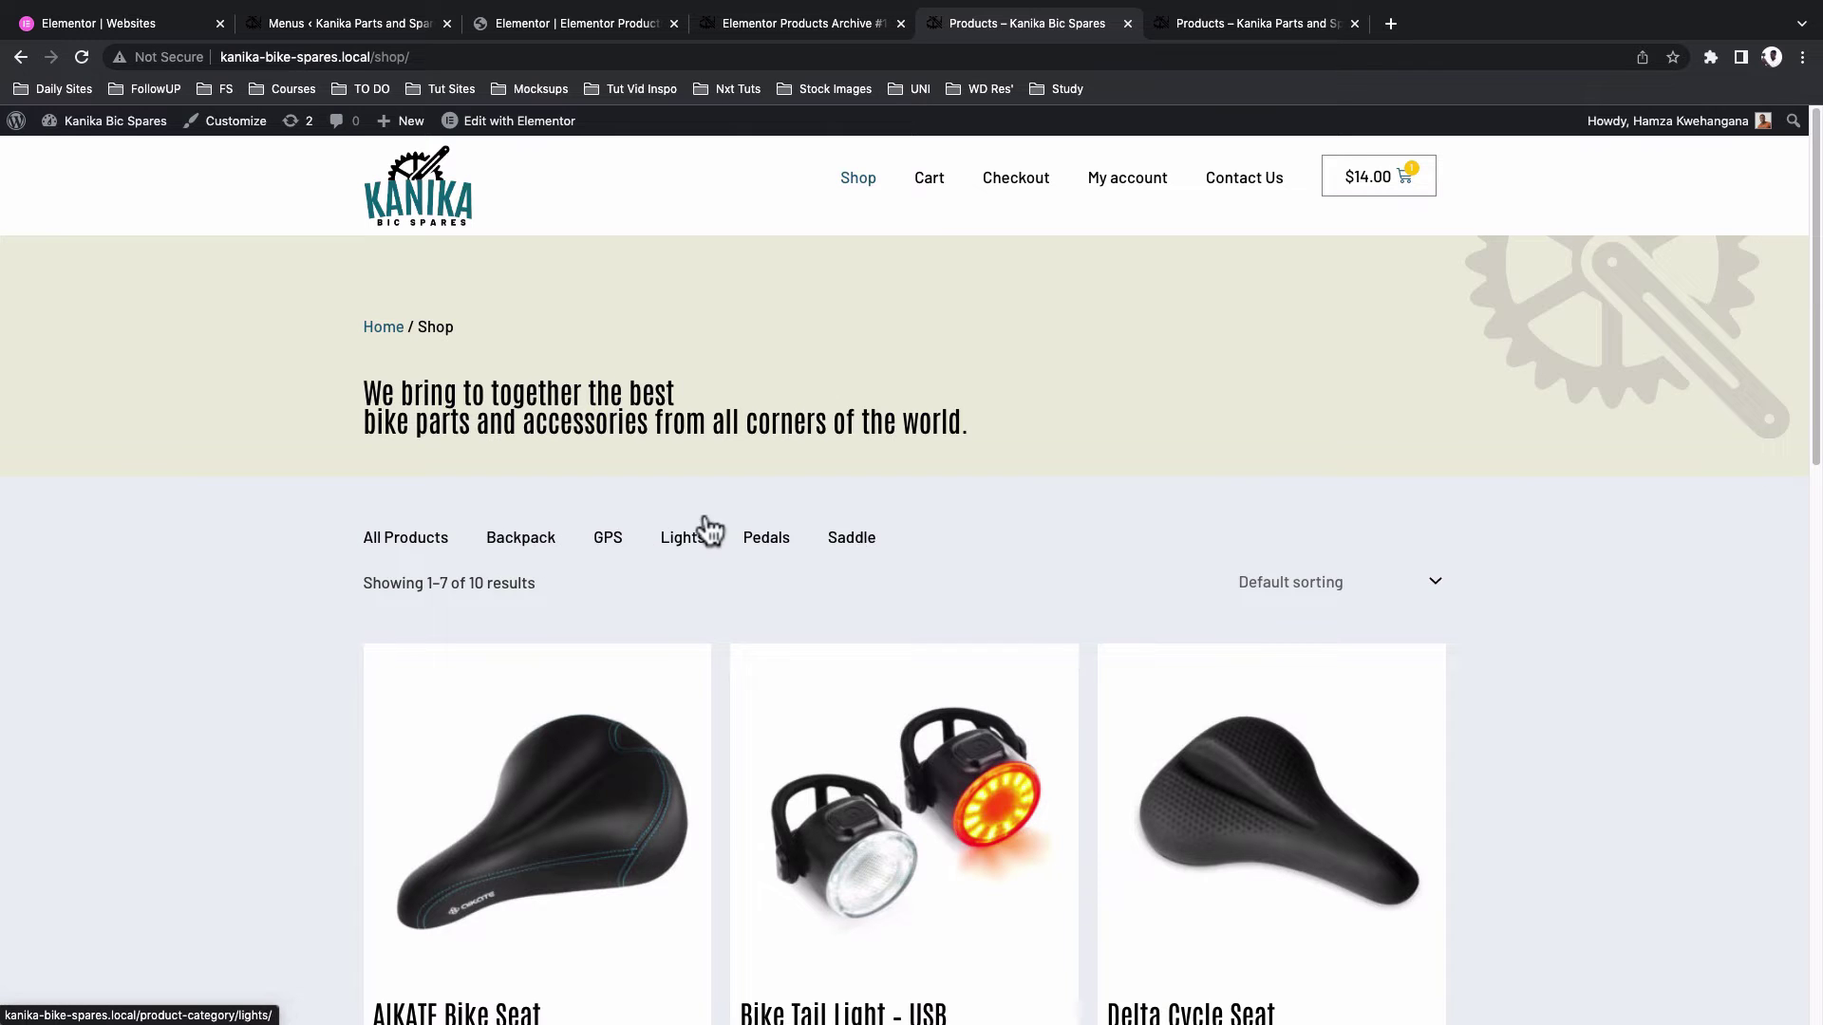
{"action": "left_click", "coordinate": [530, 20]}
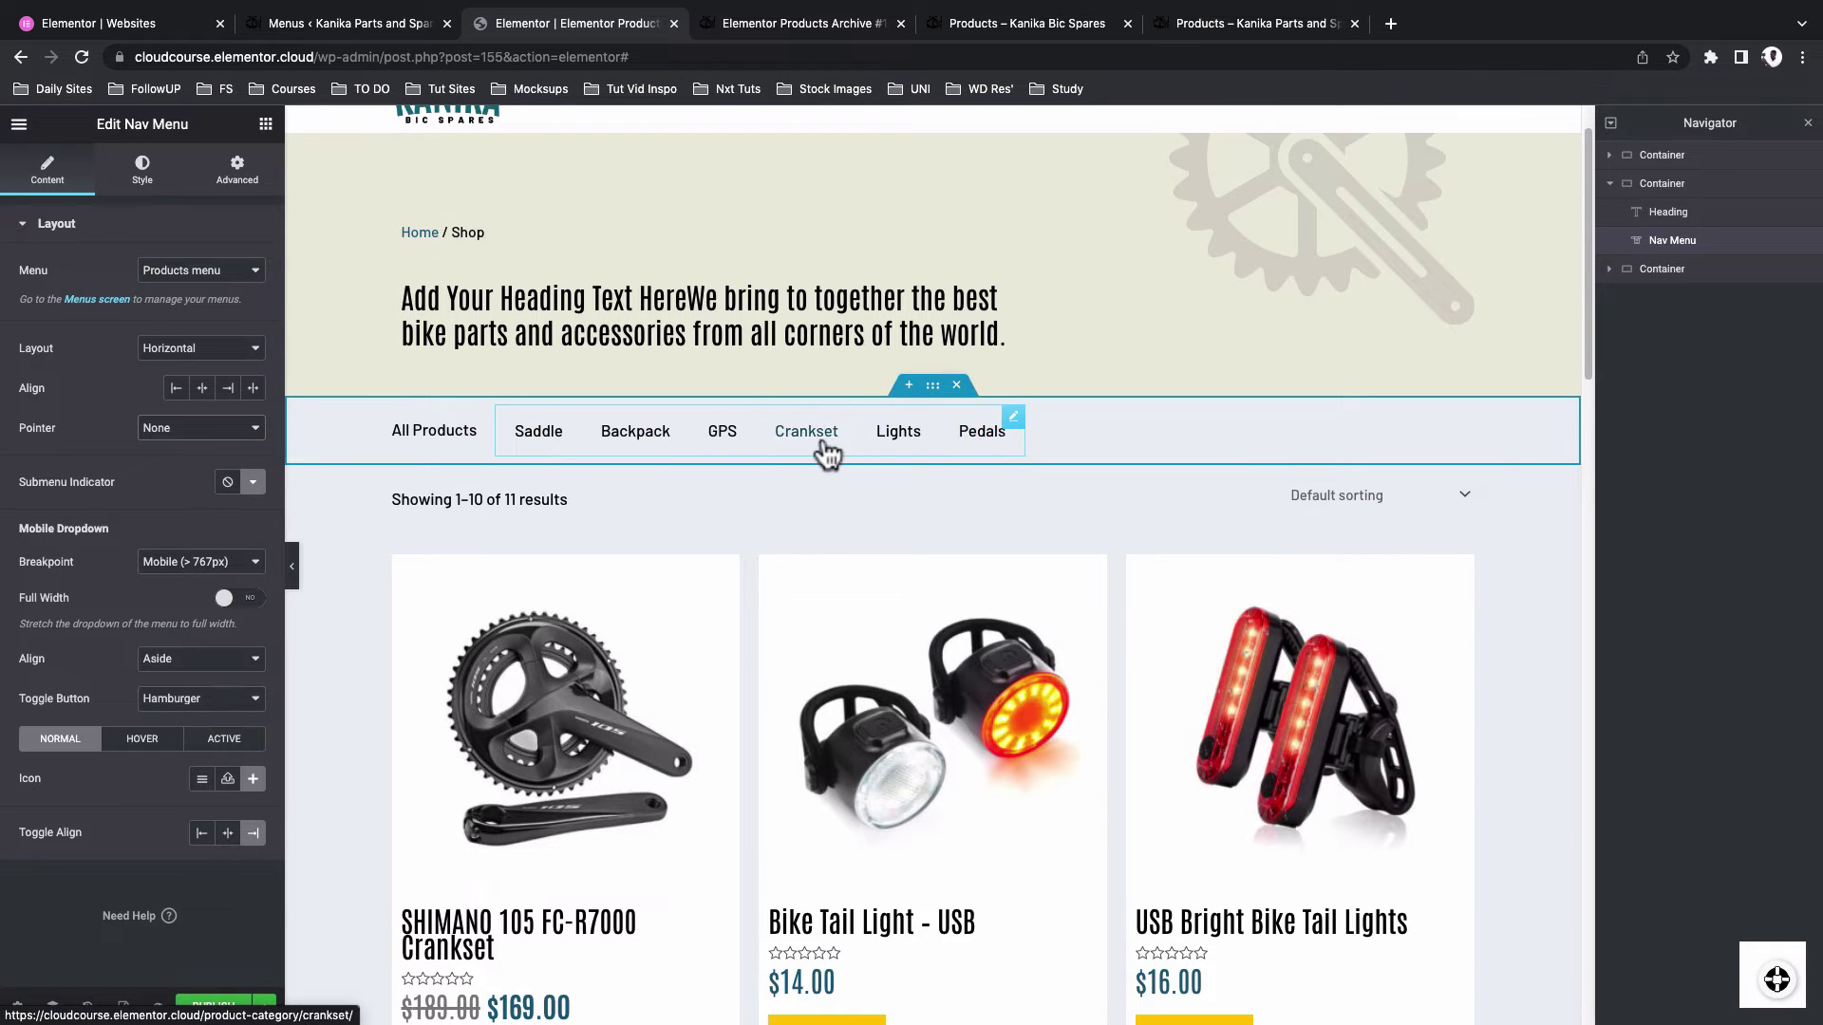
{"action": "left_click", "coordinate": [745, 464]}
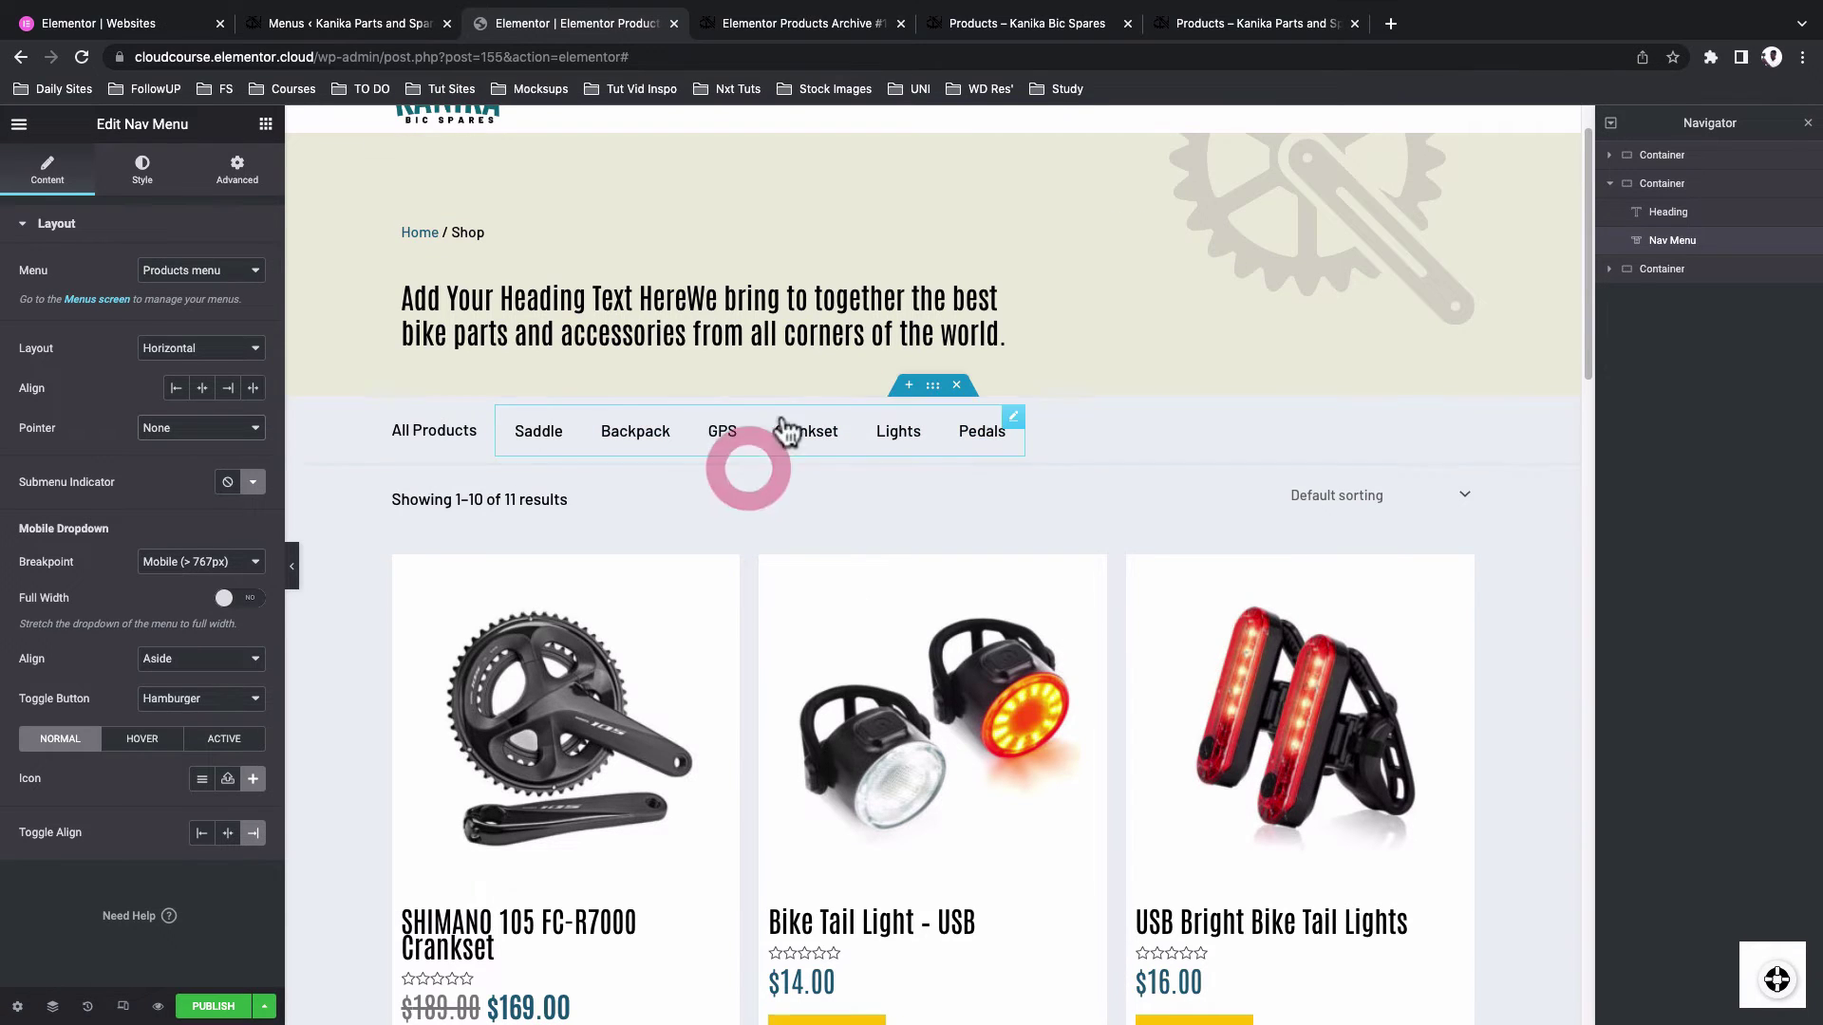
Unlink the padding of the container holding the category menu and set its top padding to 40 px
{"action": "left_click", "coordinate": [935, 385]}
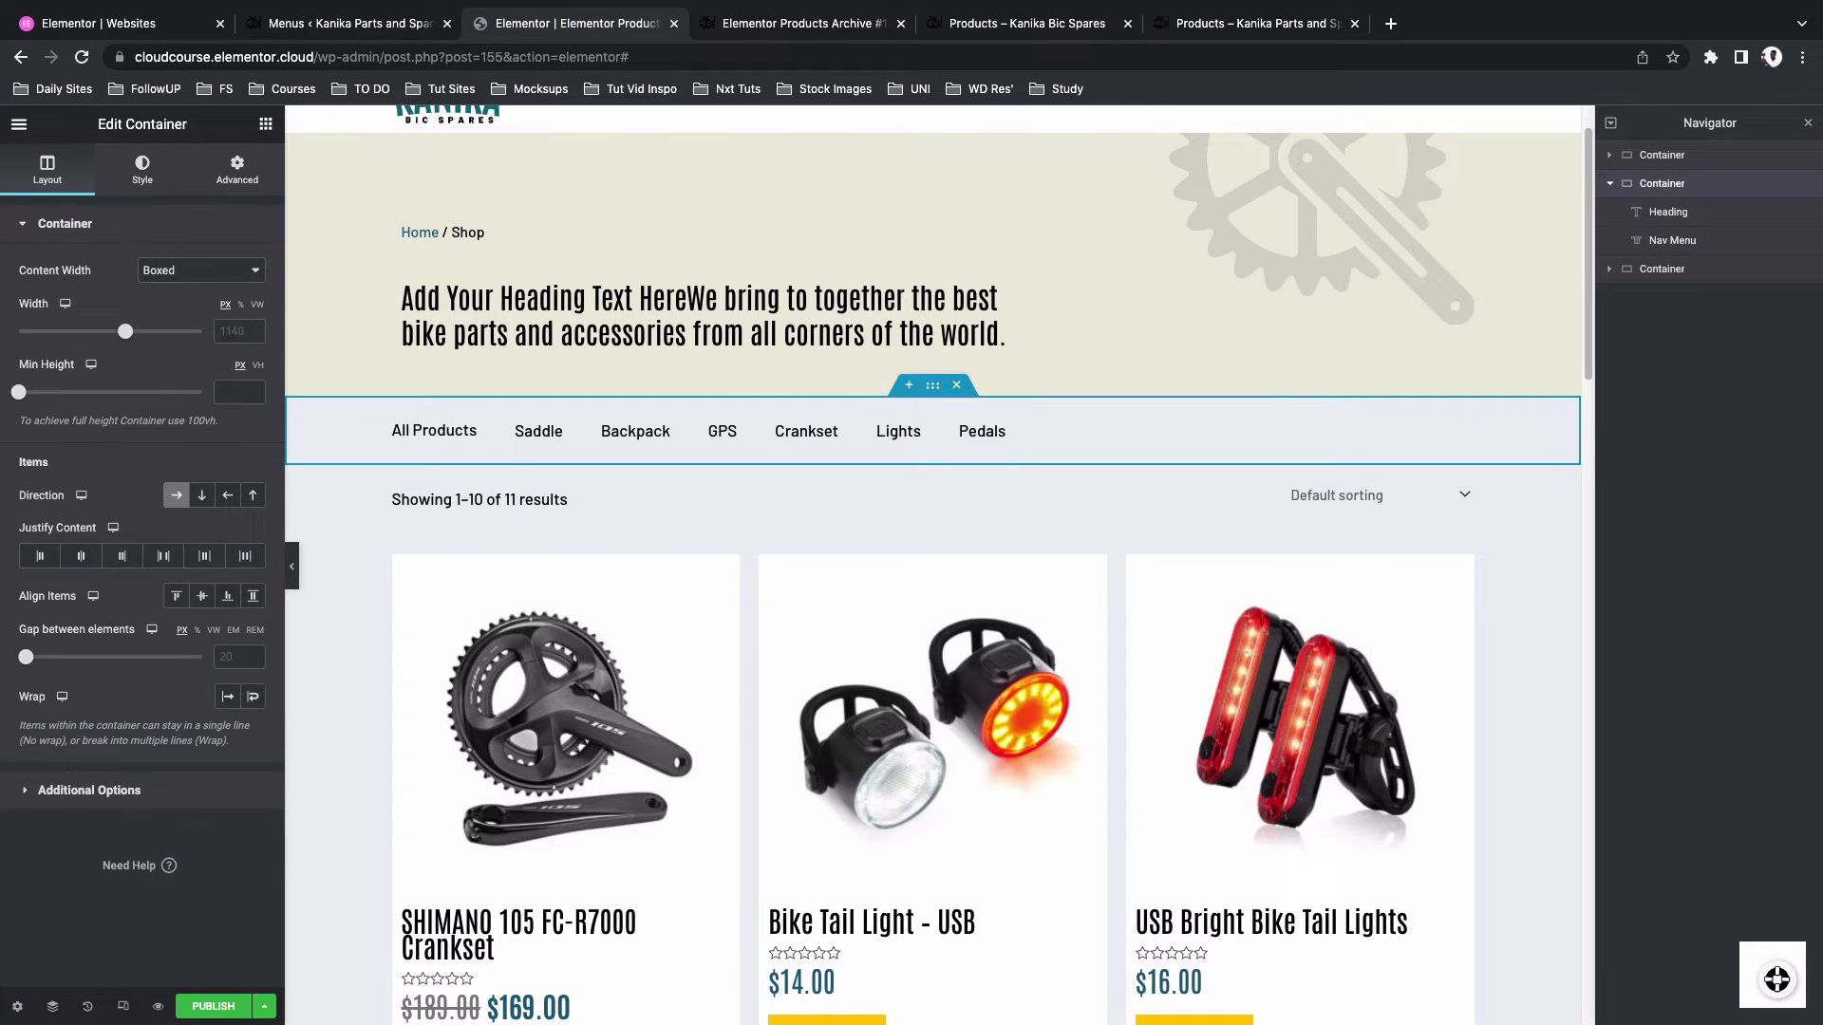
{"action": "left_click", "coordinate": [930, 390]}
{"action": "left_click", "coordinate": [232, 173]}
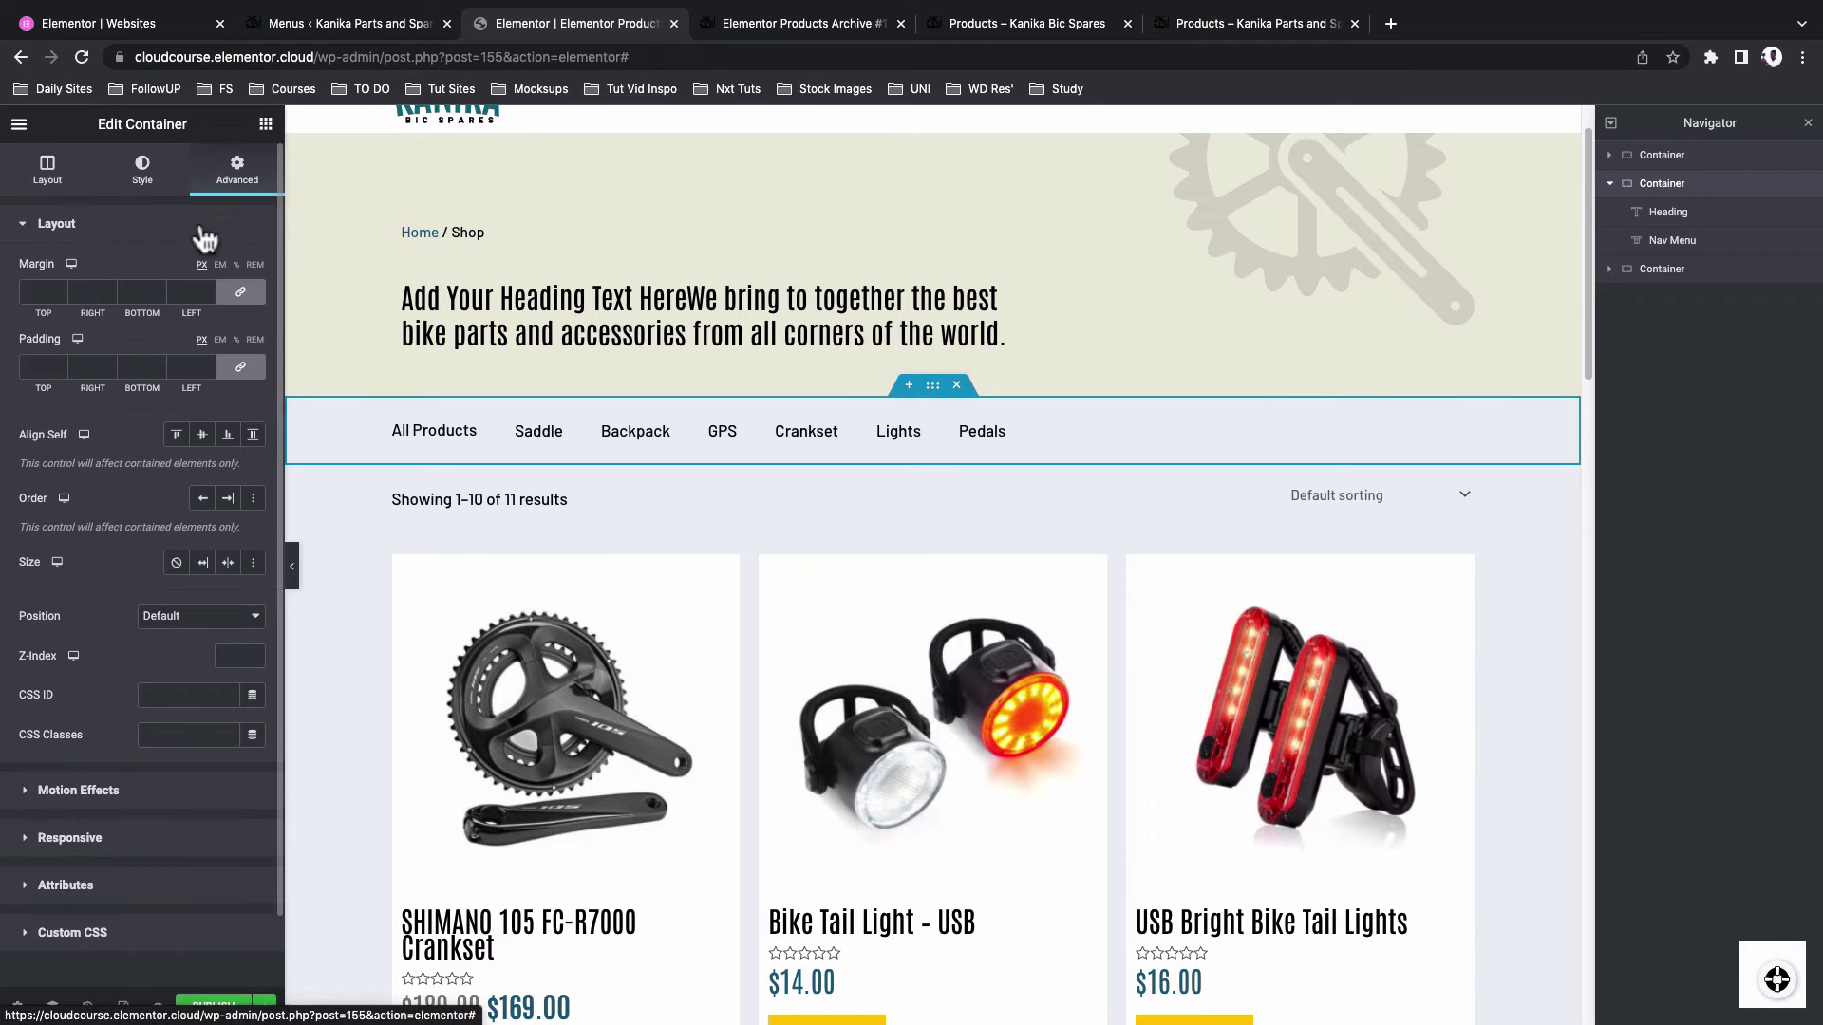
{"action": "left_click", "coordinate": [241, 369]}
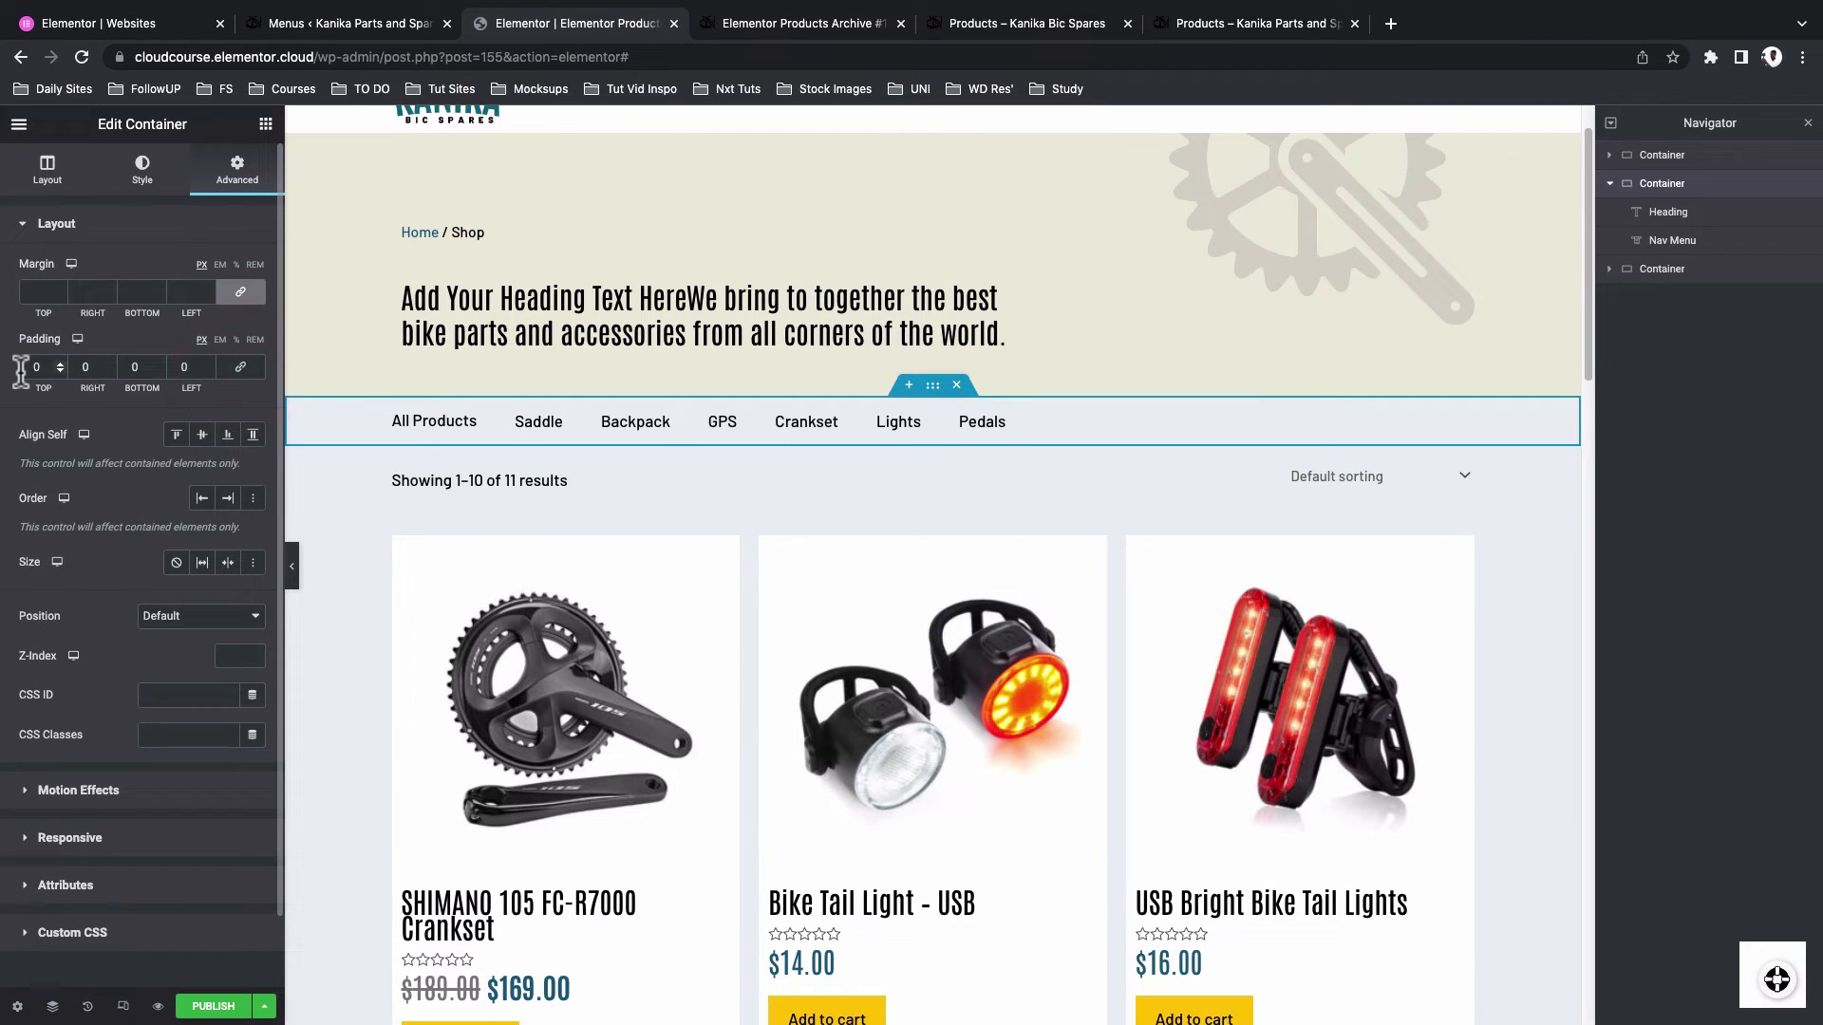
{"action": "left_click", "coordinate": [20, 370]}
{"action": "type", "text": "4"}
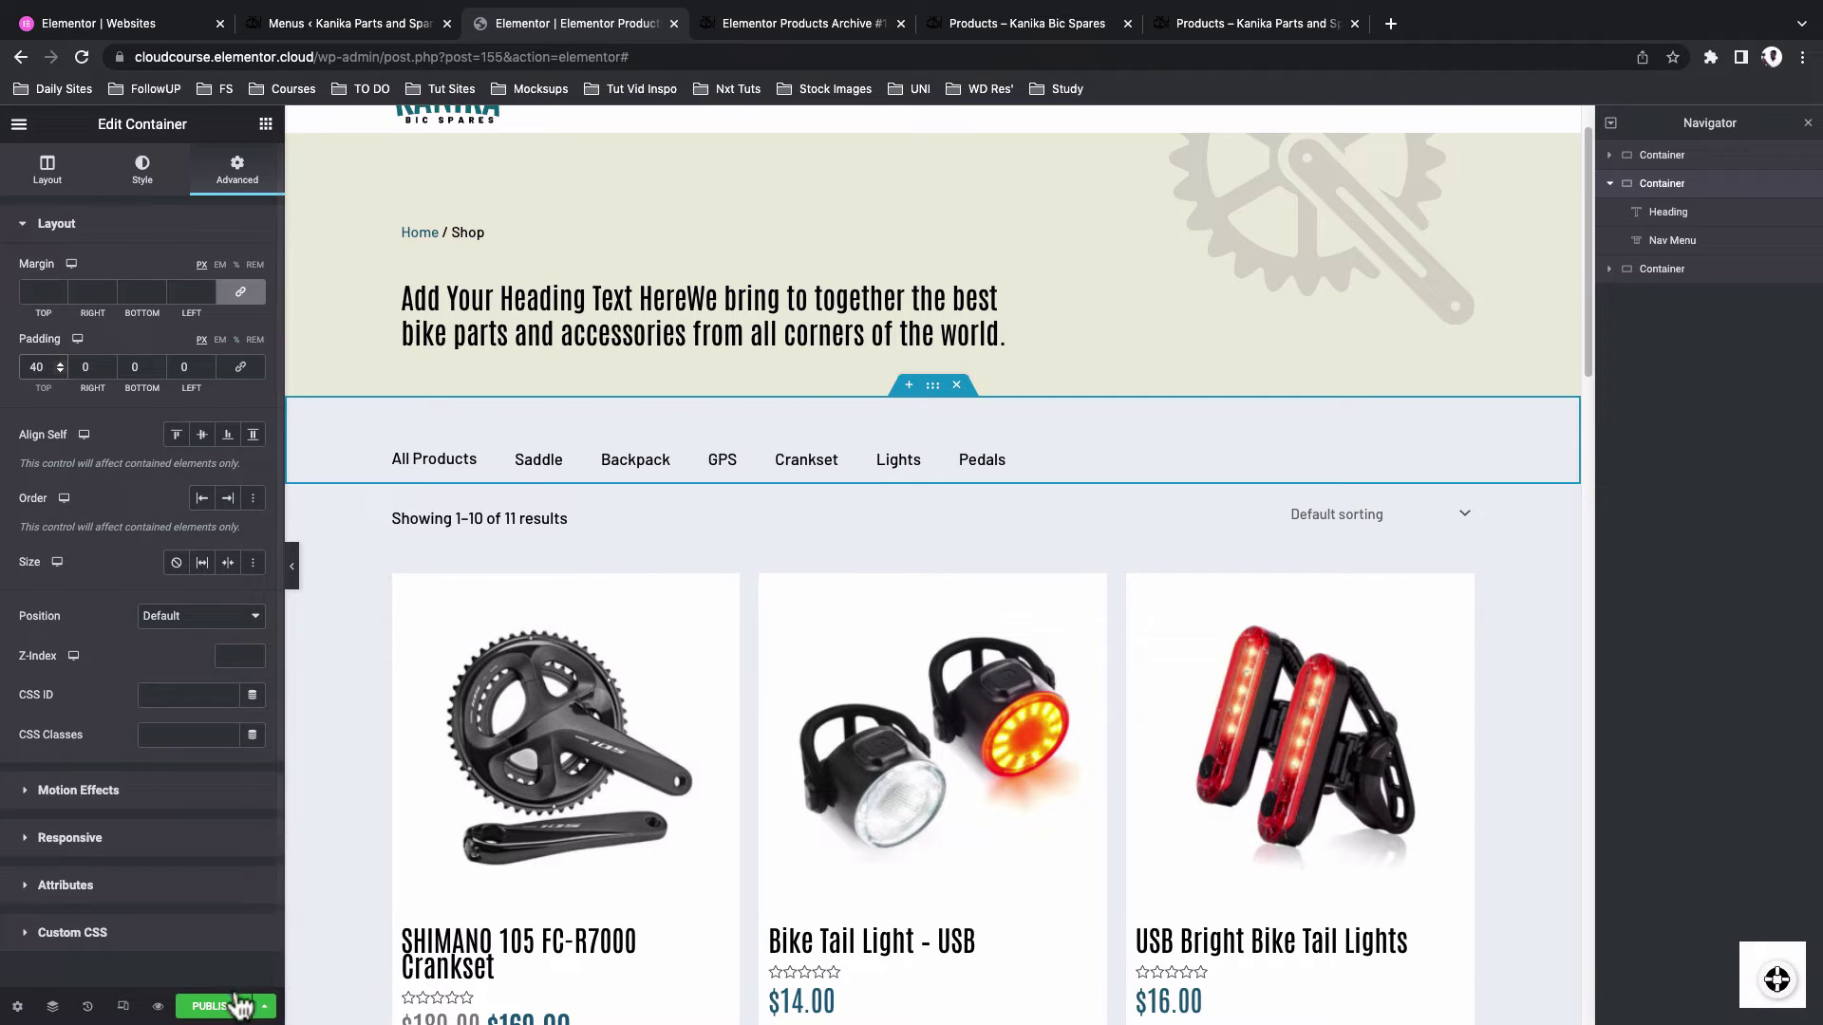
Save the template draft and check the category menu spacing in the template preview
{"action": "left_click", "coordinate": [265, 1006]}
{"action": "left_click", "coordinate": [749, 26]}
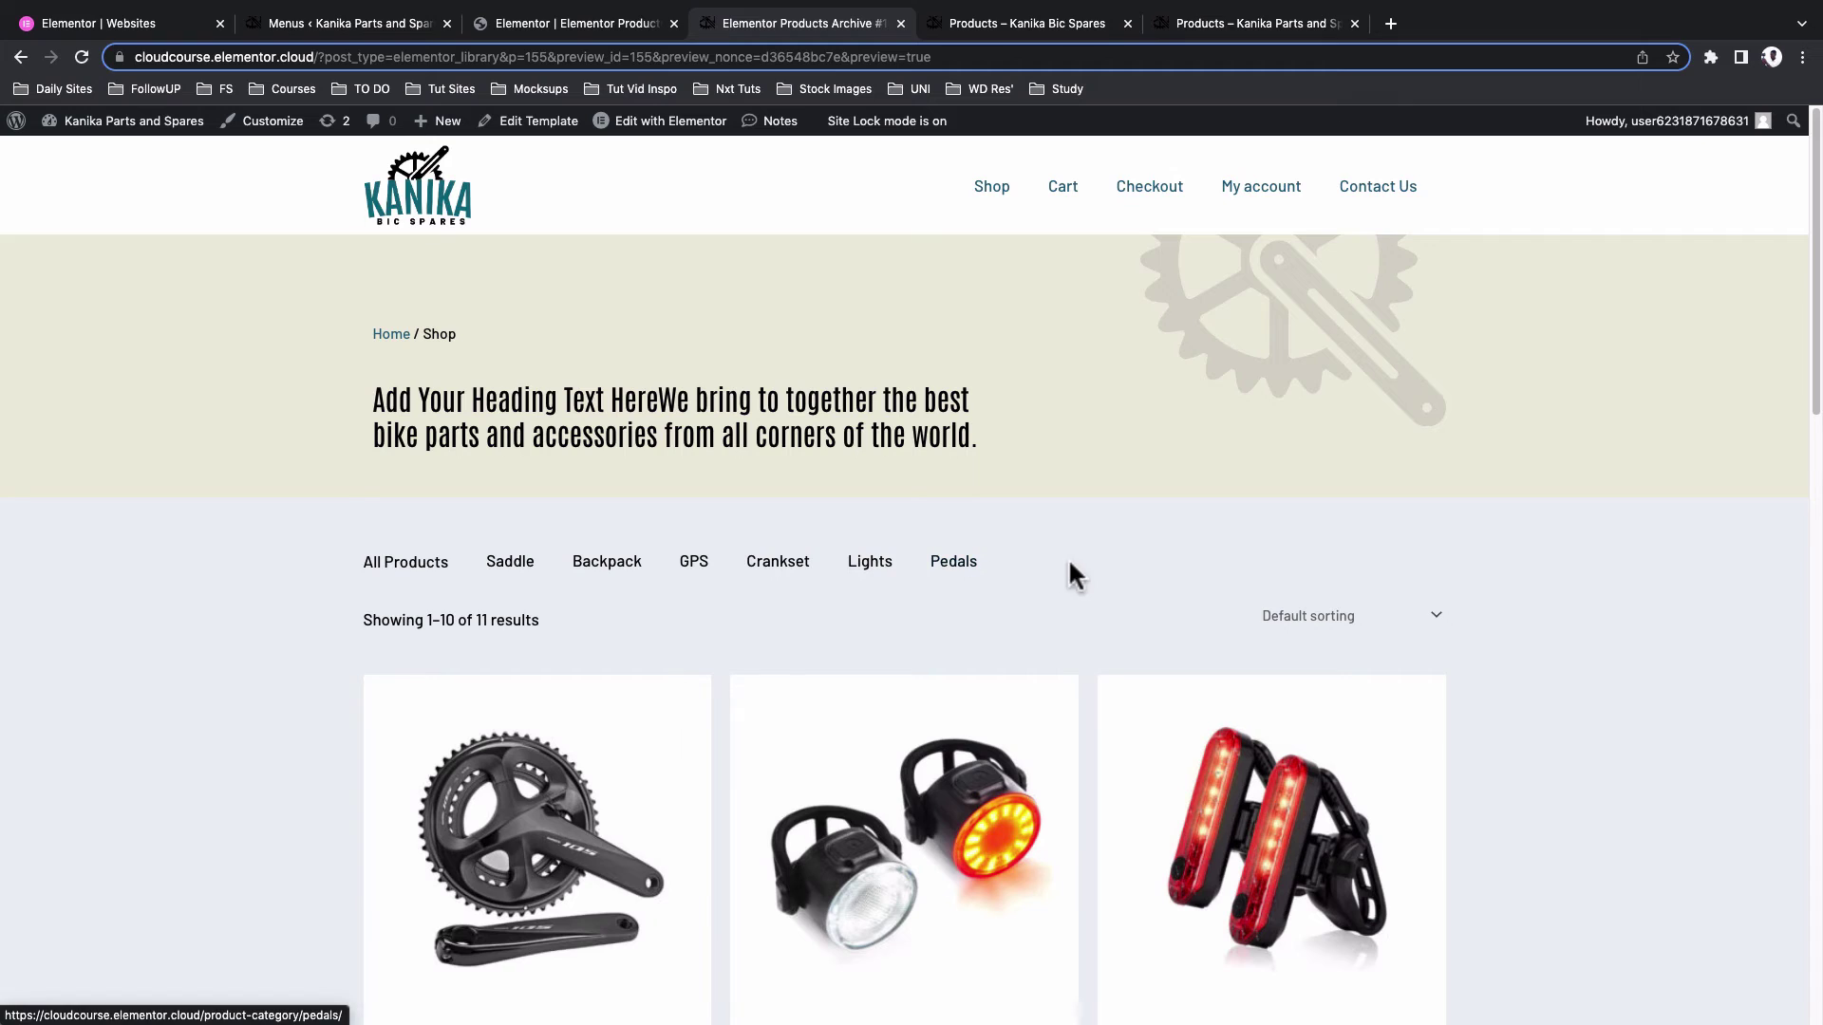
{"action": "scroll", "coordinate": [1071, 574], "scroll_direction": "down", "scroll_amount": 2}
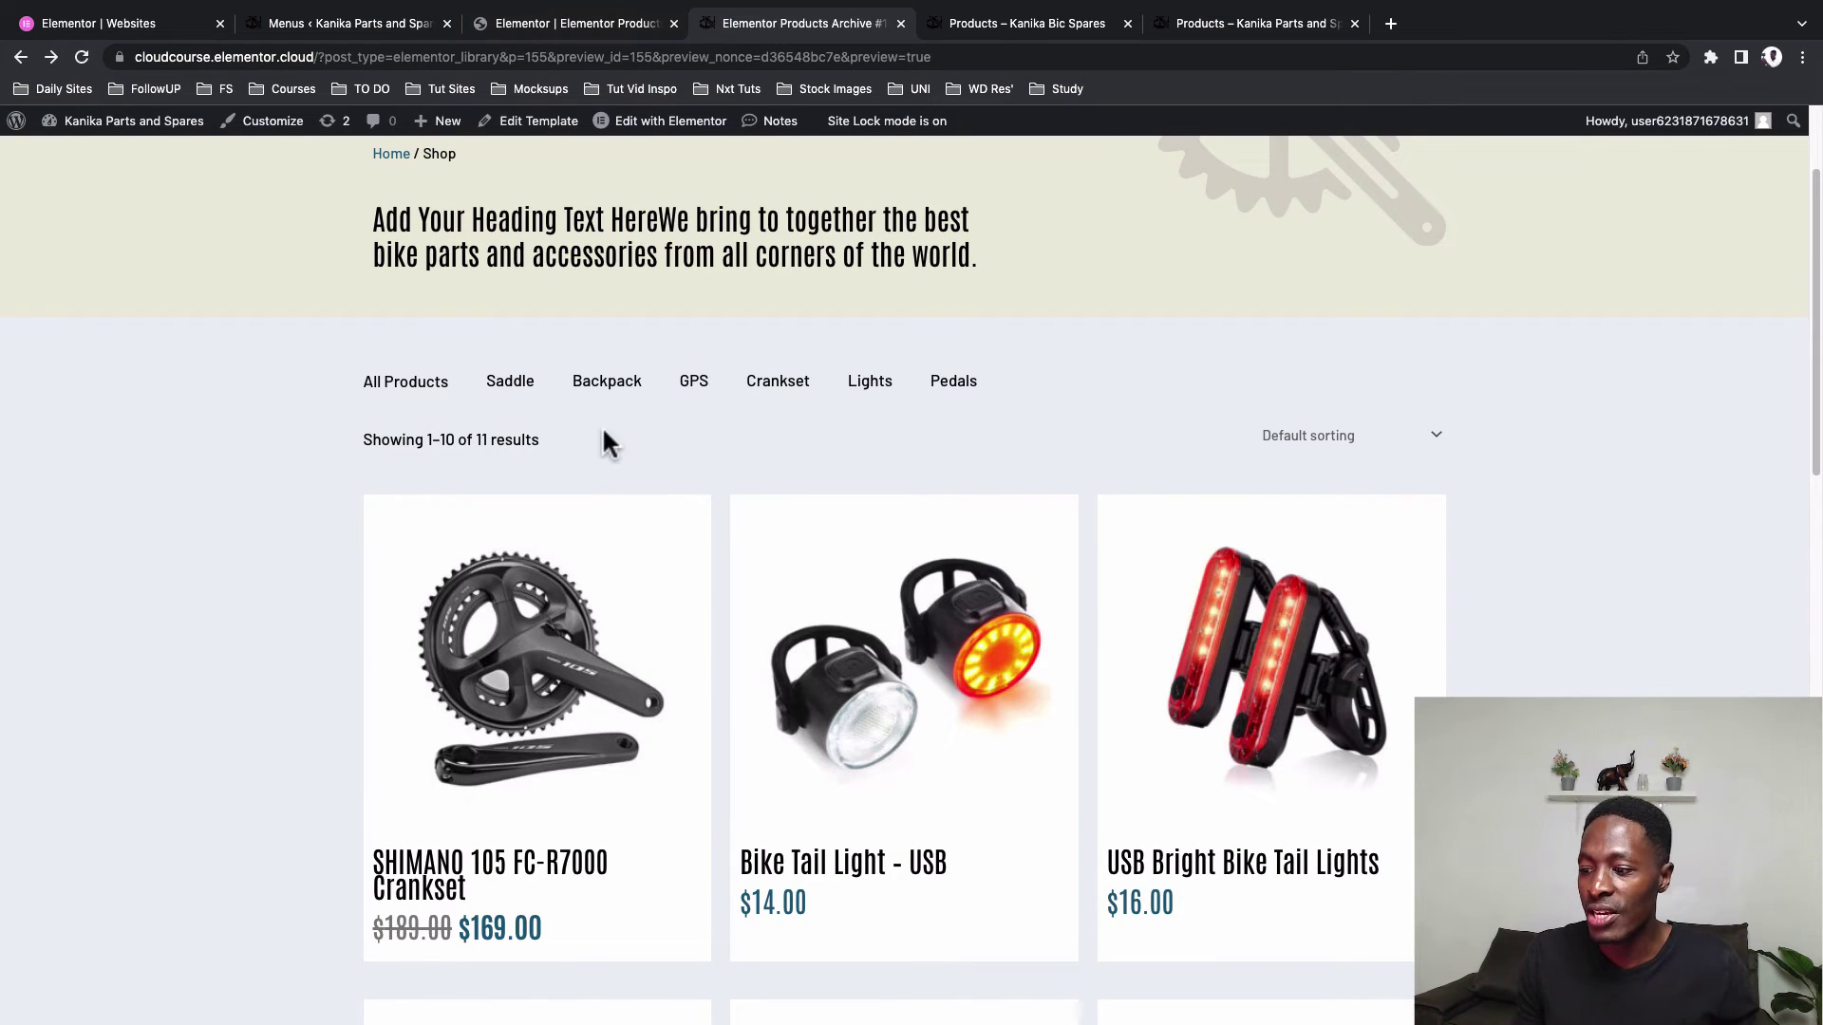
Return to the template editor and publish the template with the display condition Include All Product Archives
{"action": "left_click", "coordinate": [532, 25]}
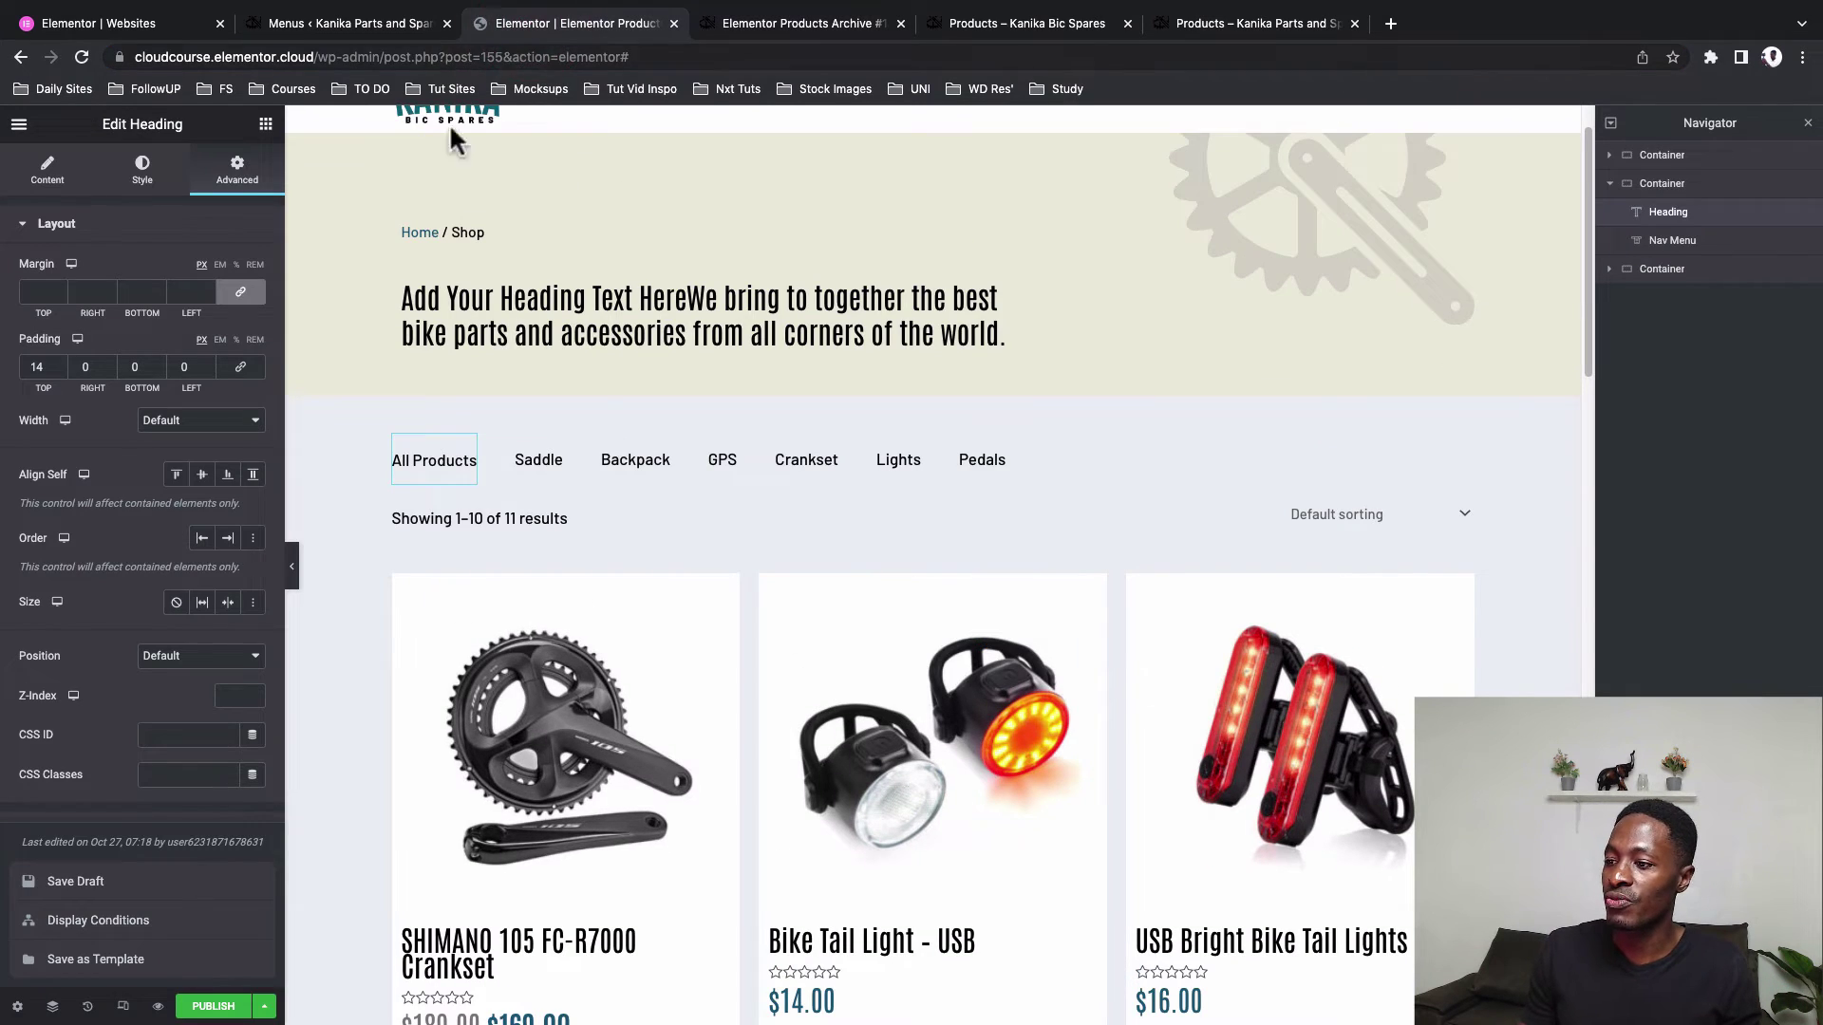
{"action": "scroll", "coordinate": [810, 598], "scroll_direction": "down", "scroll_amount": 7}
{"action": "scroll", "coordinate": [750, 664], "scroll_direction": "up", "scroll_amount": 8}
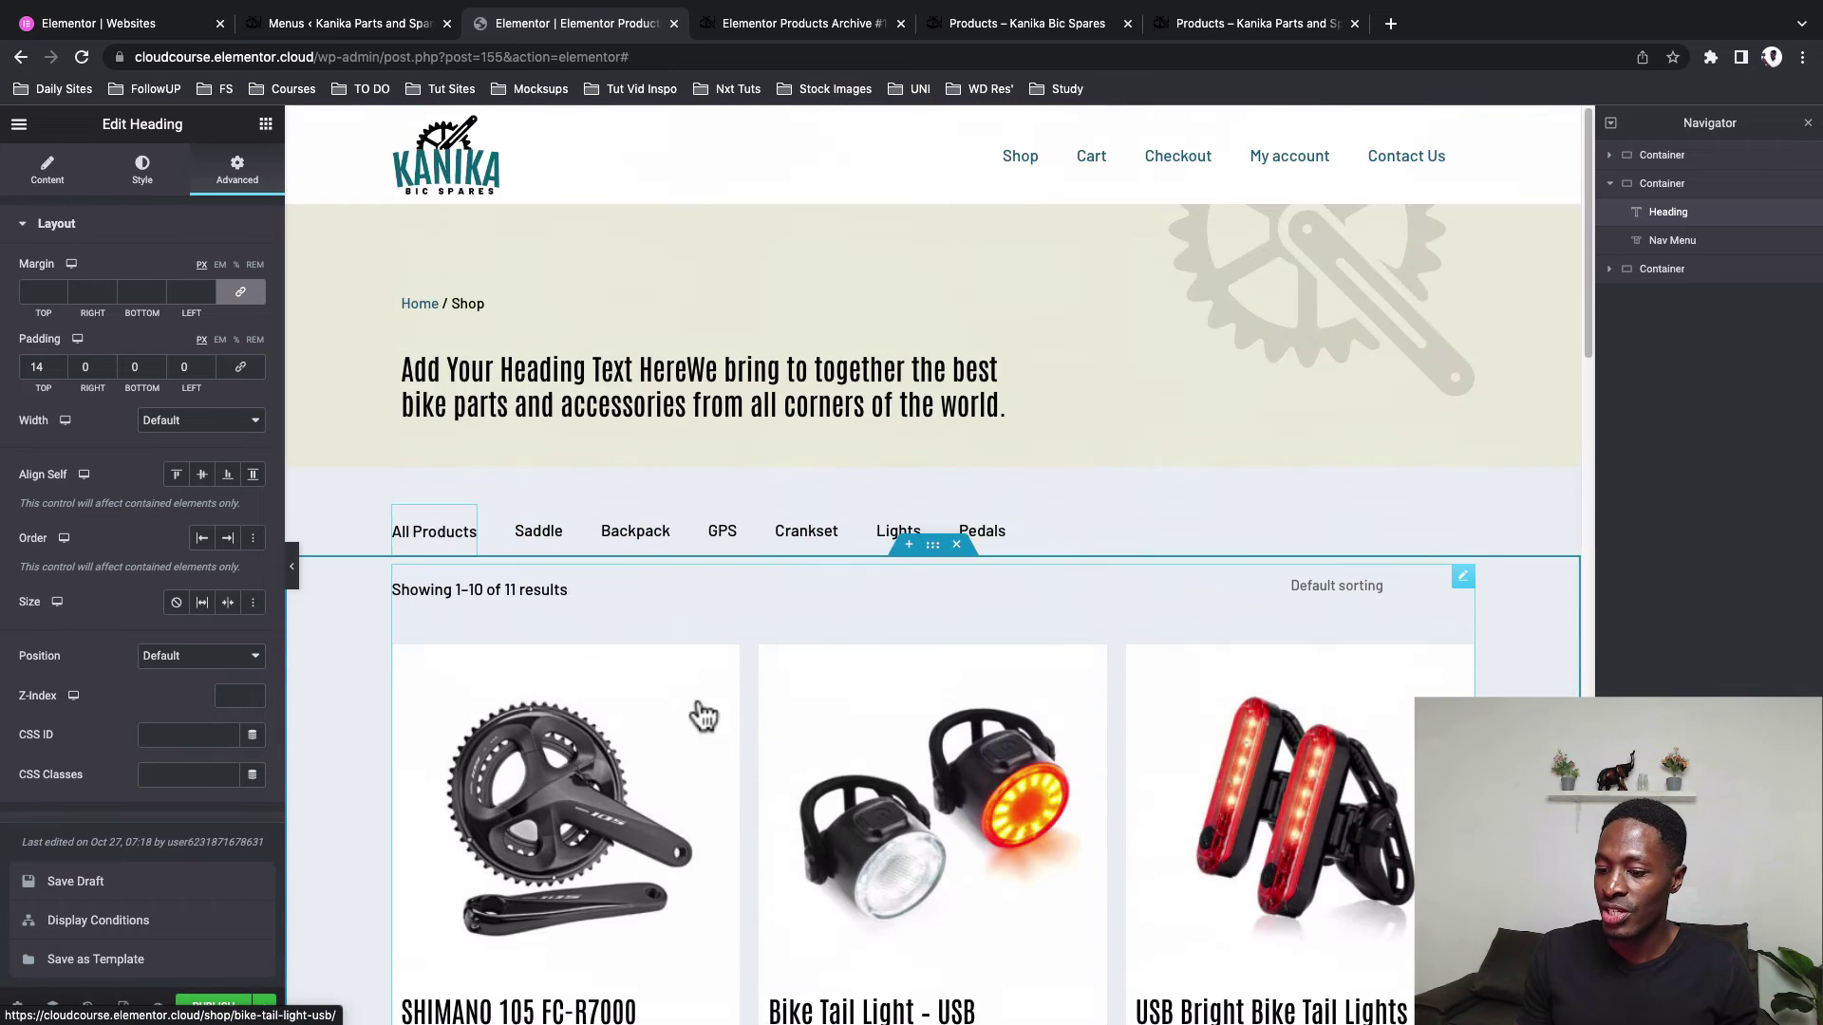
{"action": "left_click", "coordinate": [212, 1004]}
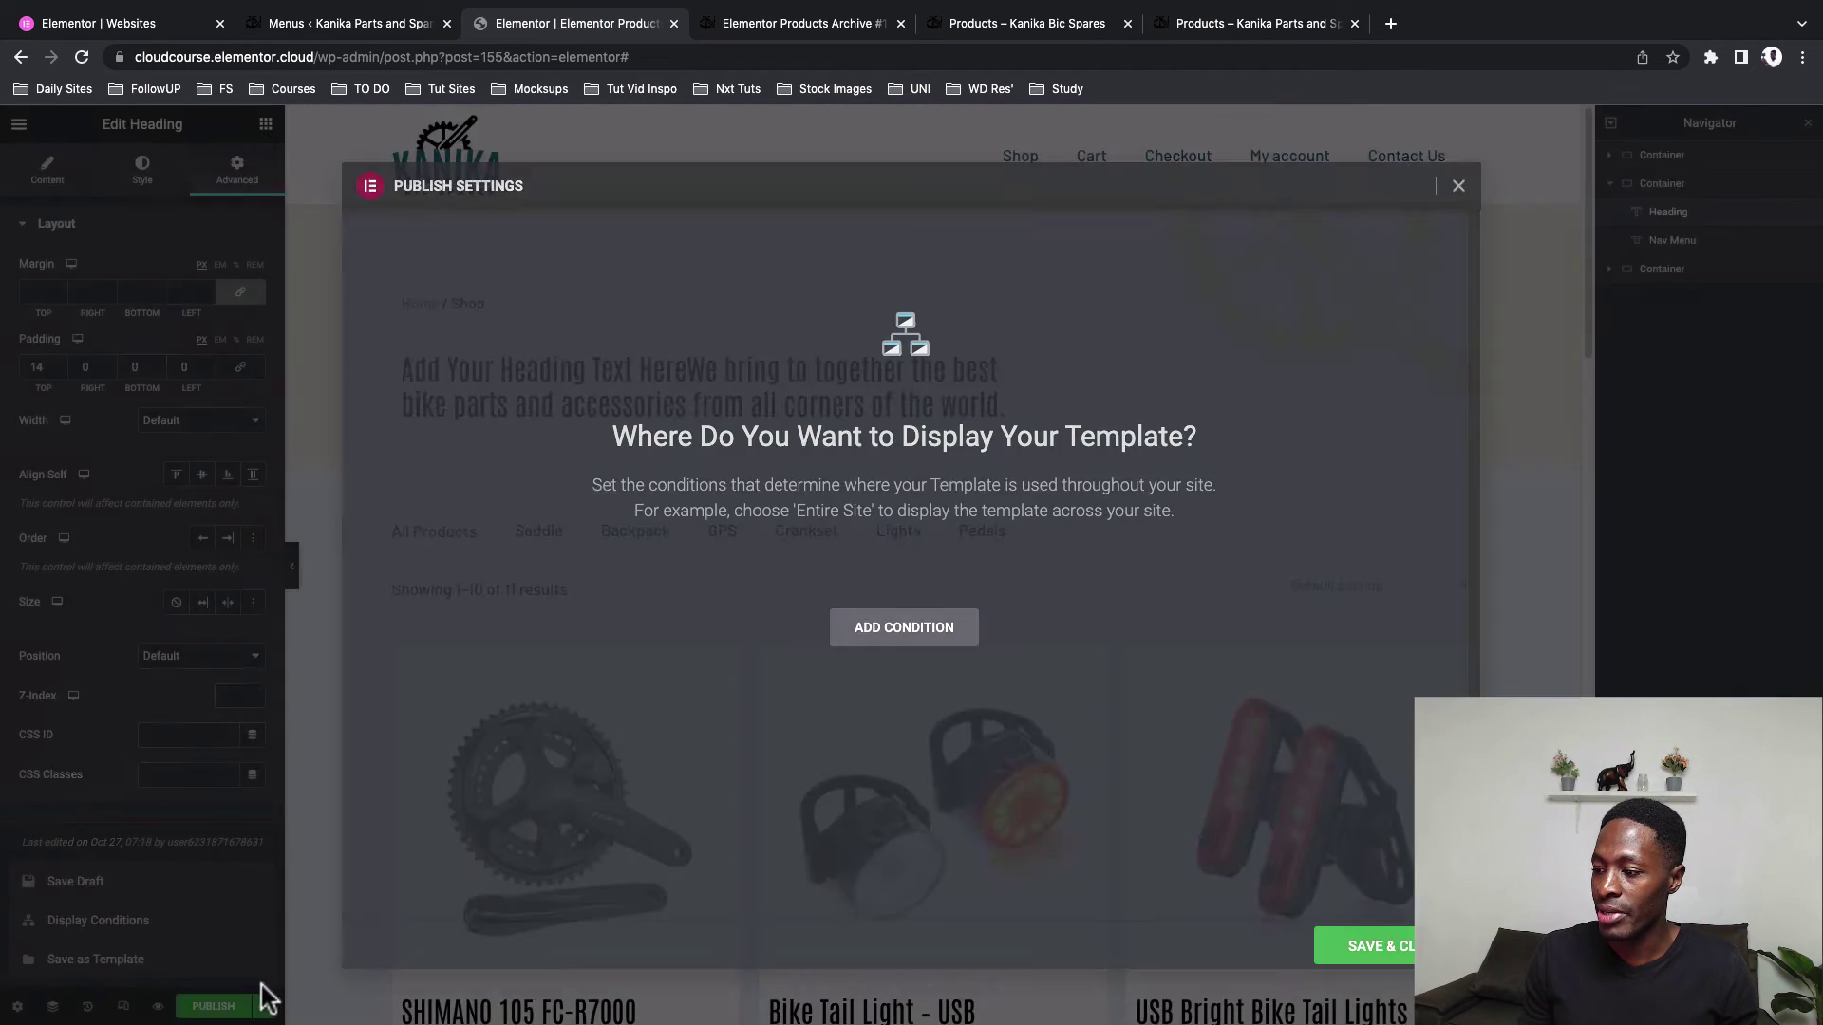
{"action": "left_click", "coordinate": [881, 632]}
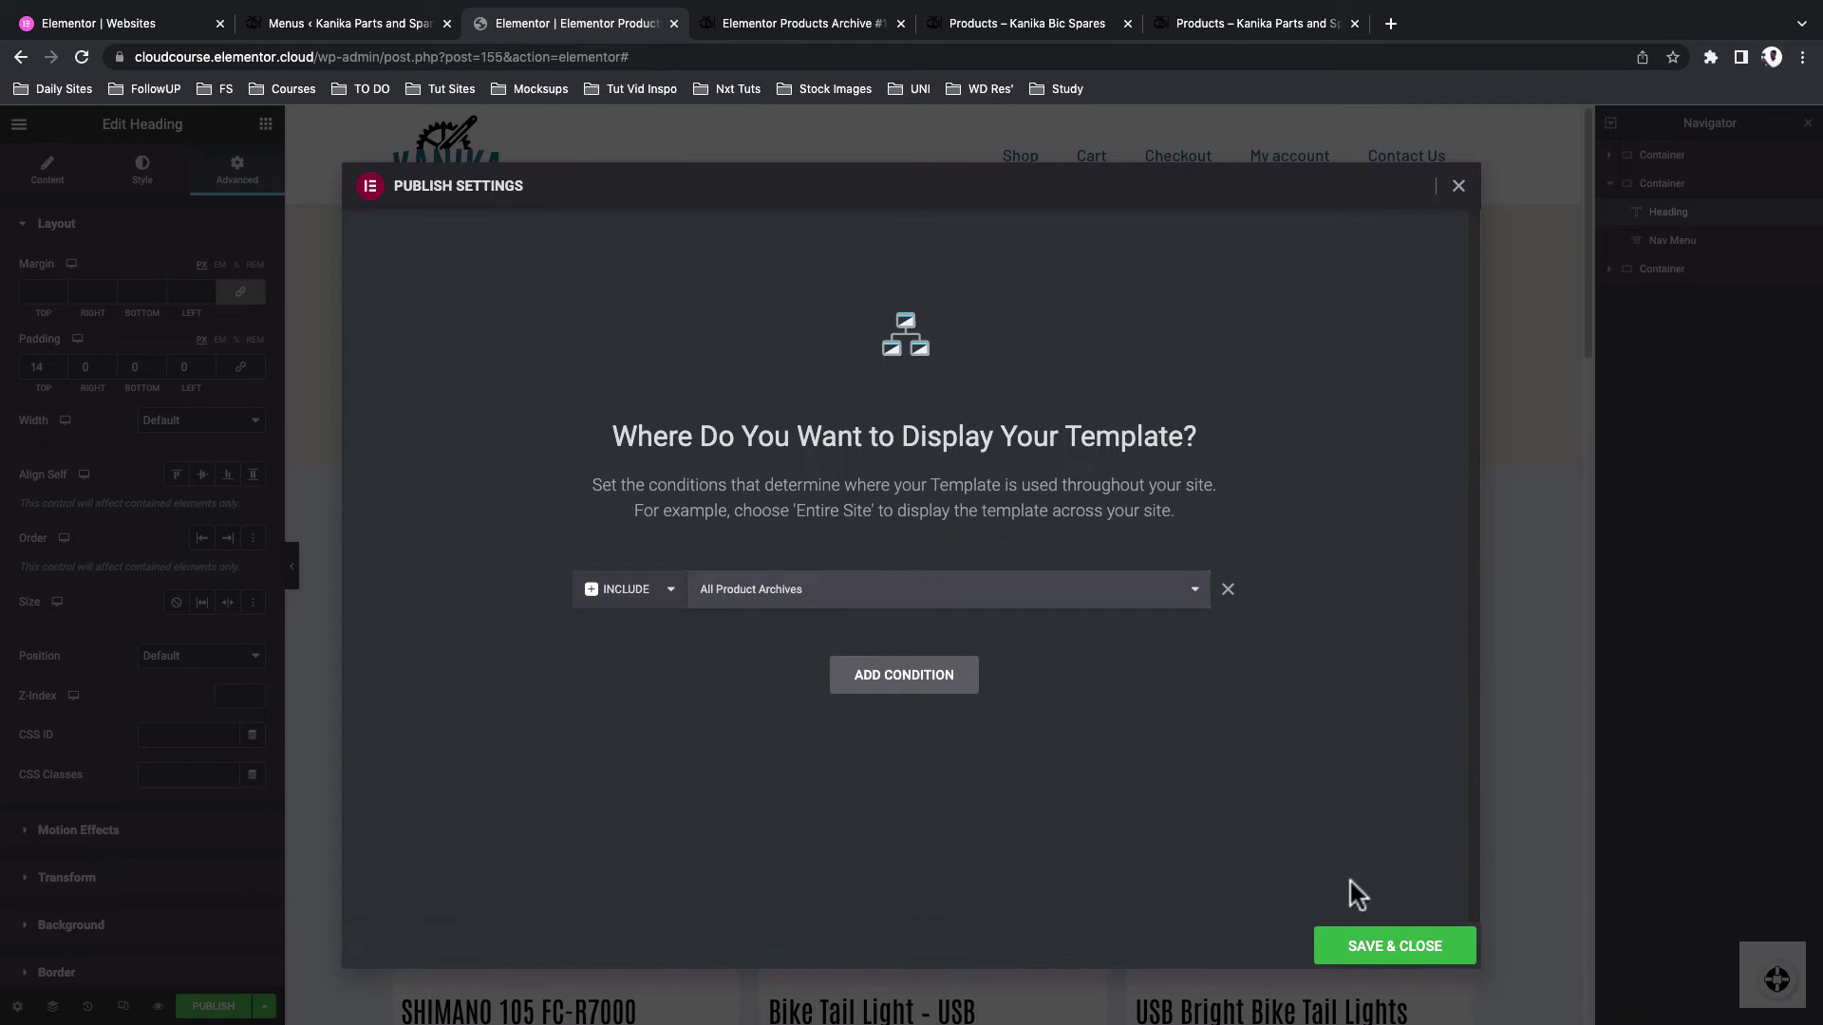
{"action": "left_click", "coordinate": [1407, 947]}
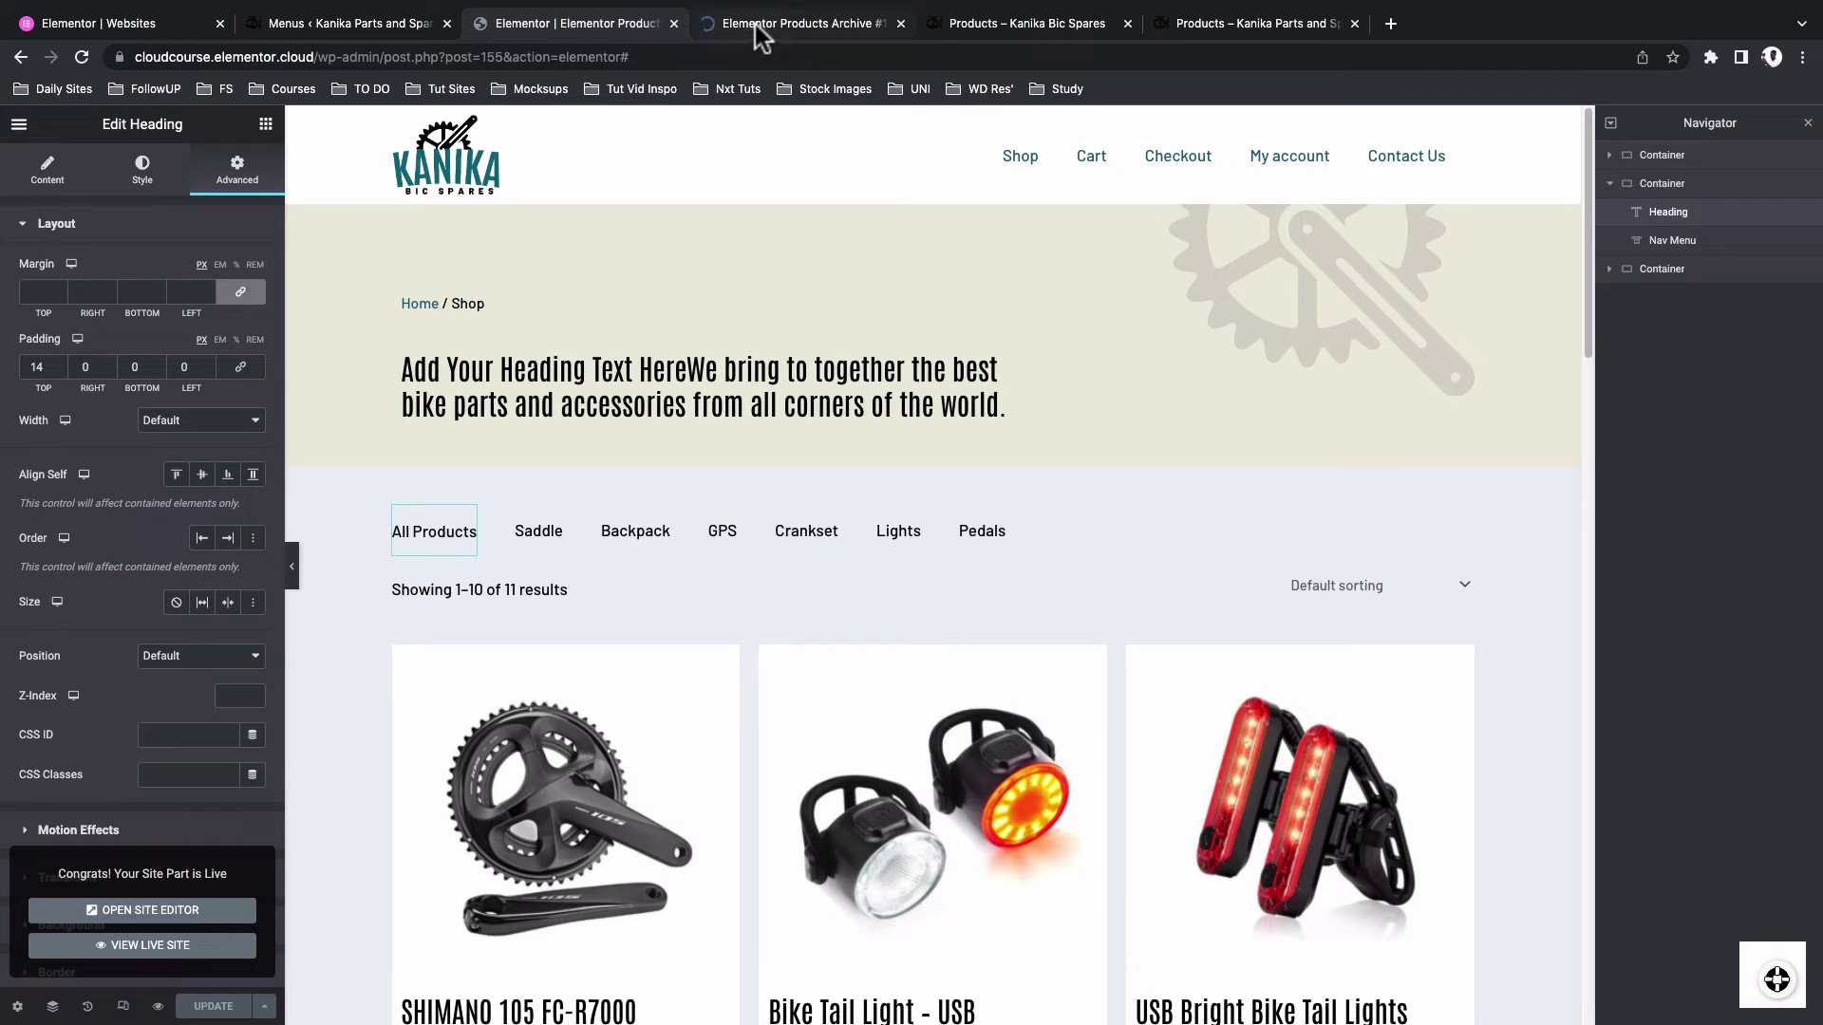
Open the live Kanika shop page and reload it through the Shop link to check the published archive template
{"action": "left_click", "coordinate": [970, 27]}
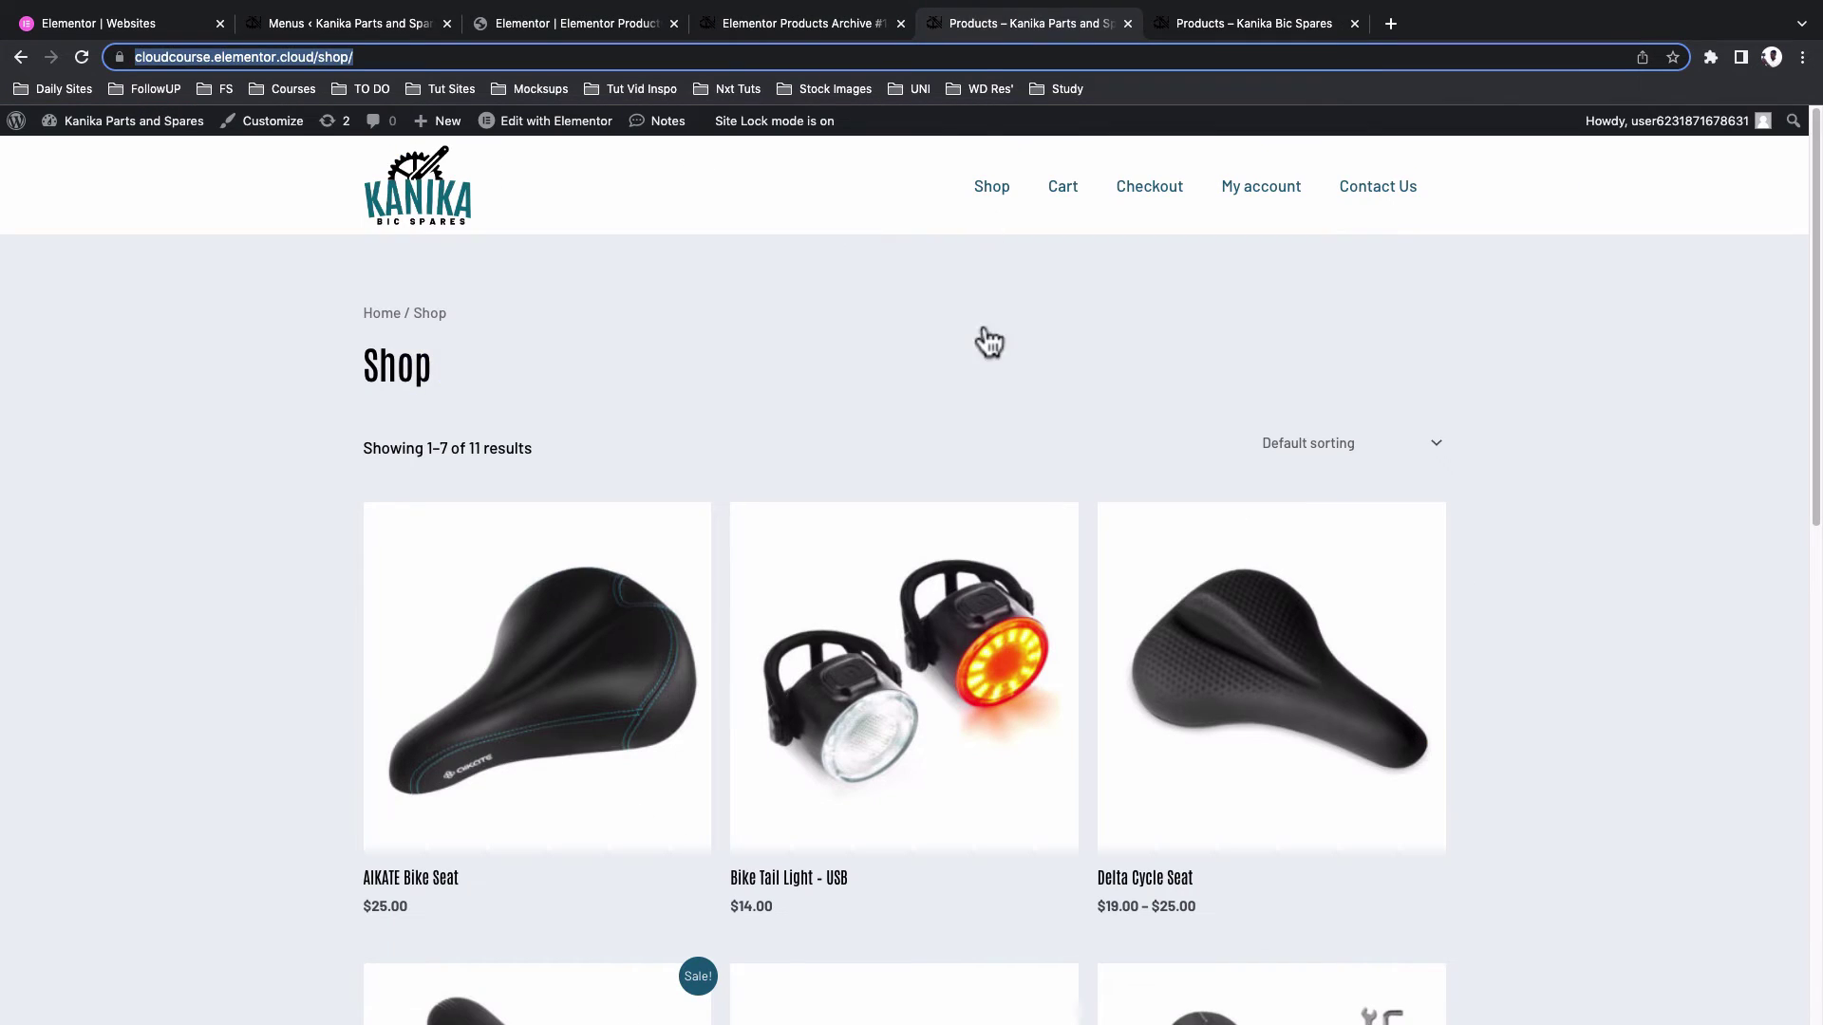
{"action": "scroll", "coordinate": [960, 429], "scroll_direction": "down", "scroll_amount": 2}
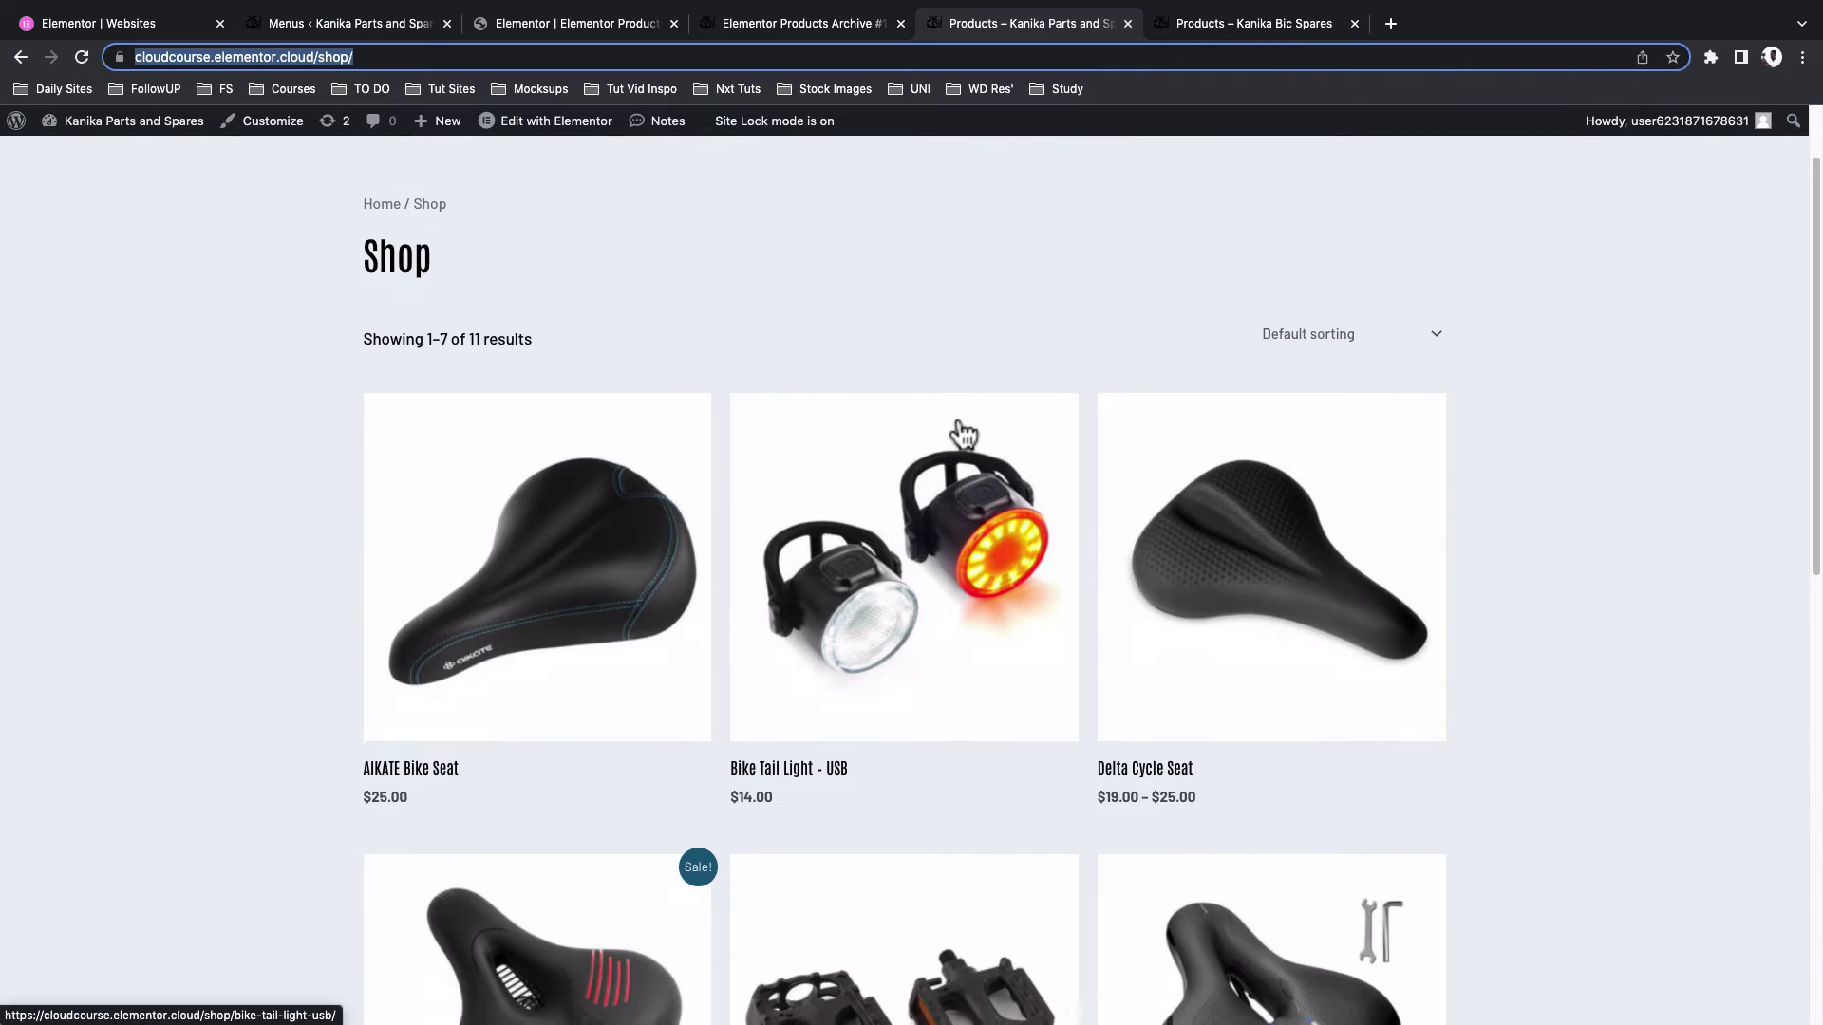
{"action": "scroll", "coordinate": [957, 432], "scroll_direction": "up", "scroll_amount": 2}
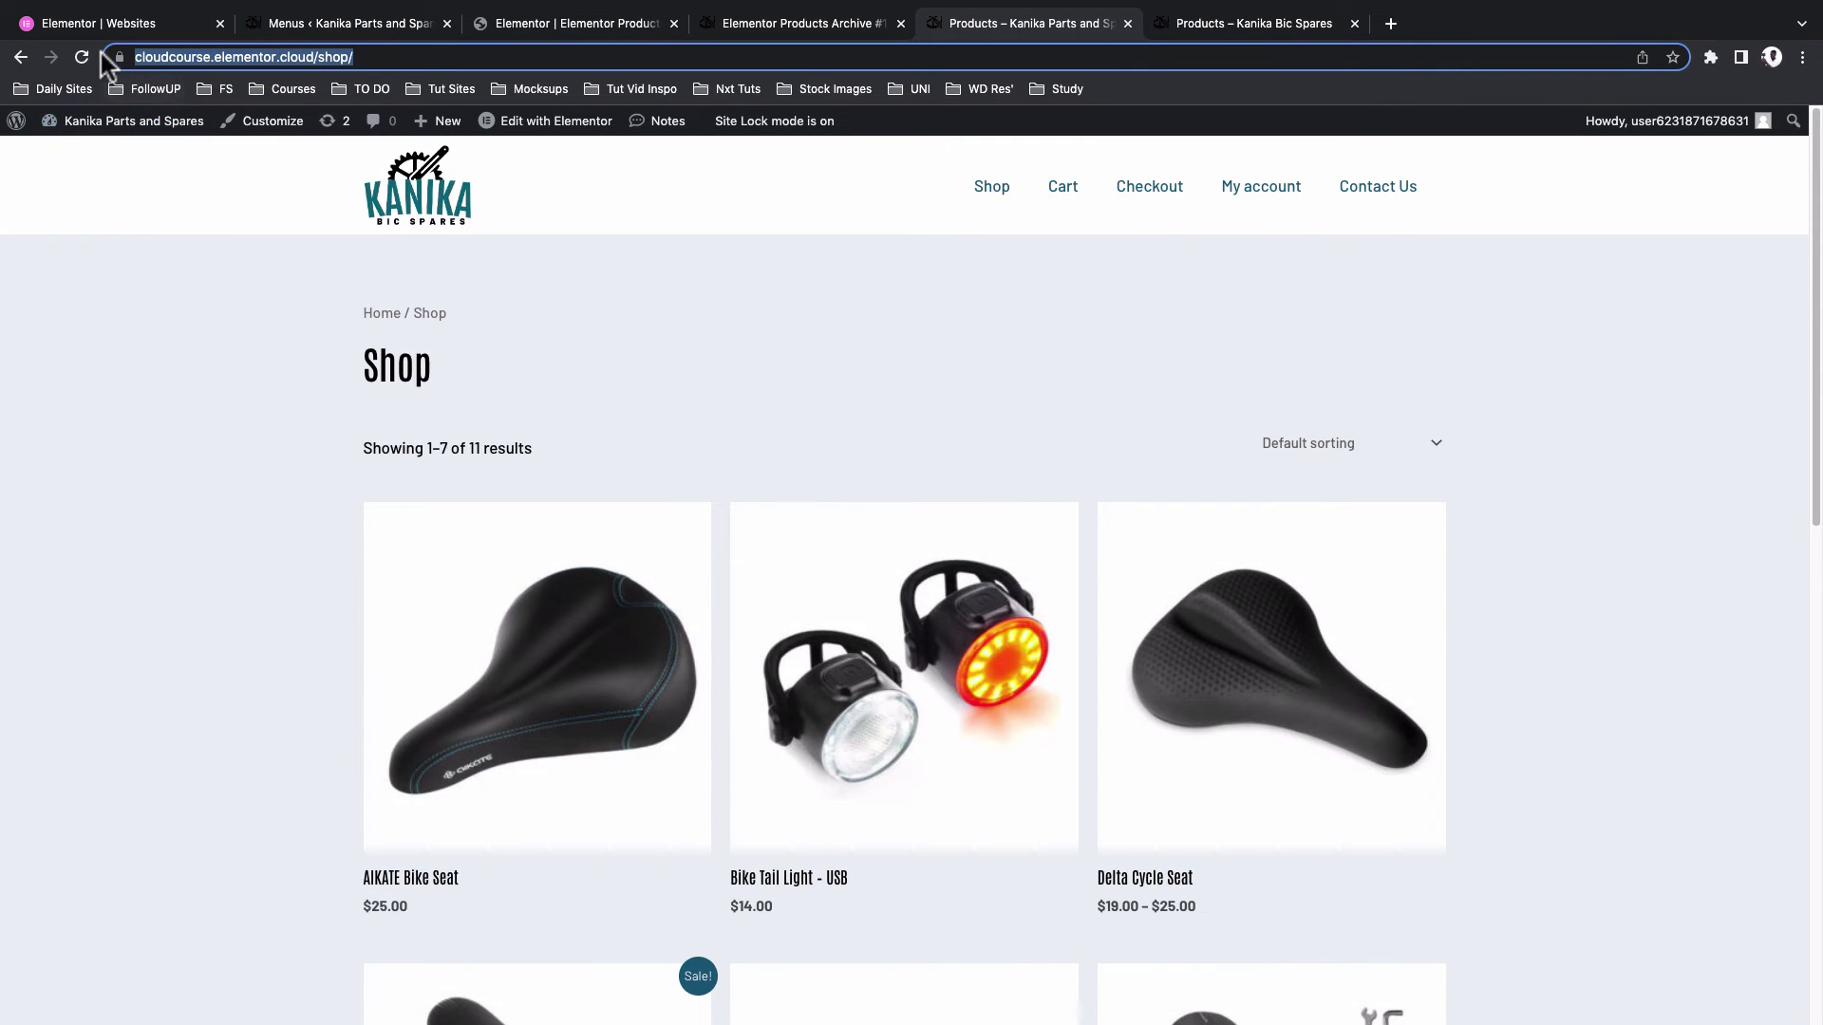
{"action": "left_click", "coordinate": [1006, 196]}
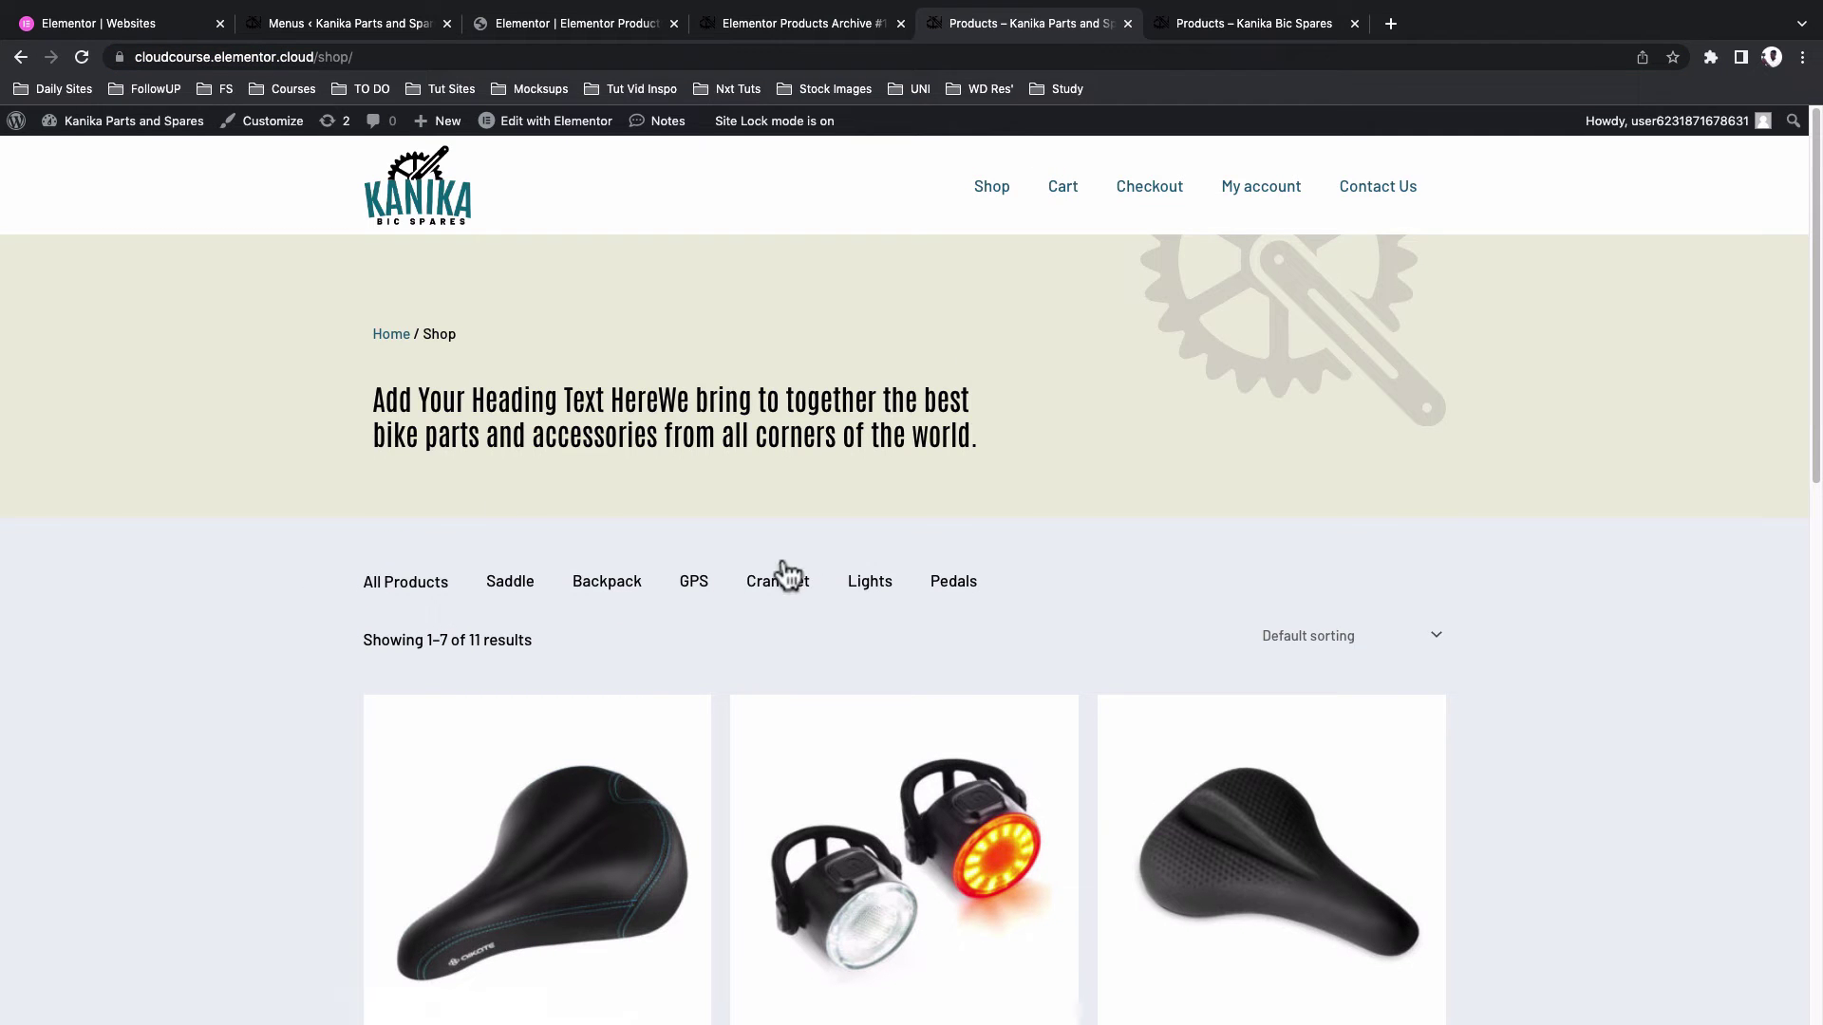
Look through the product grid on the live shop page
{"action": "scroll", "coordinate": [635, 665], "scroll_direction": "down", "scroll_amount": 5}
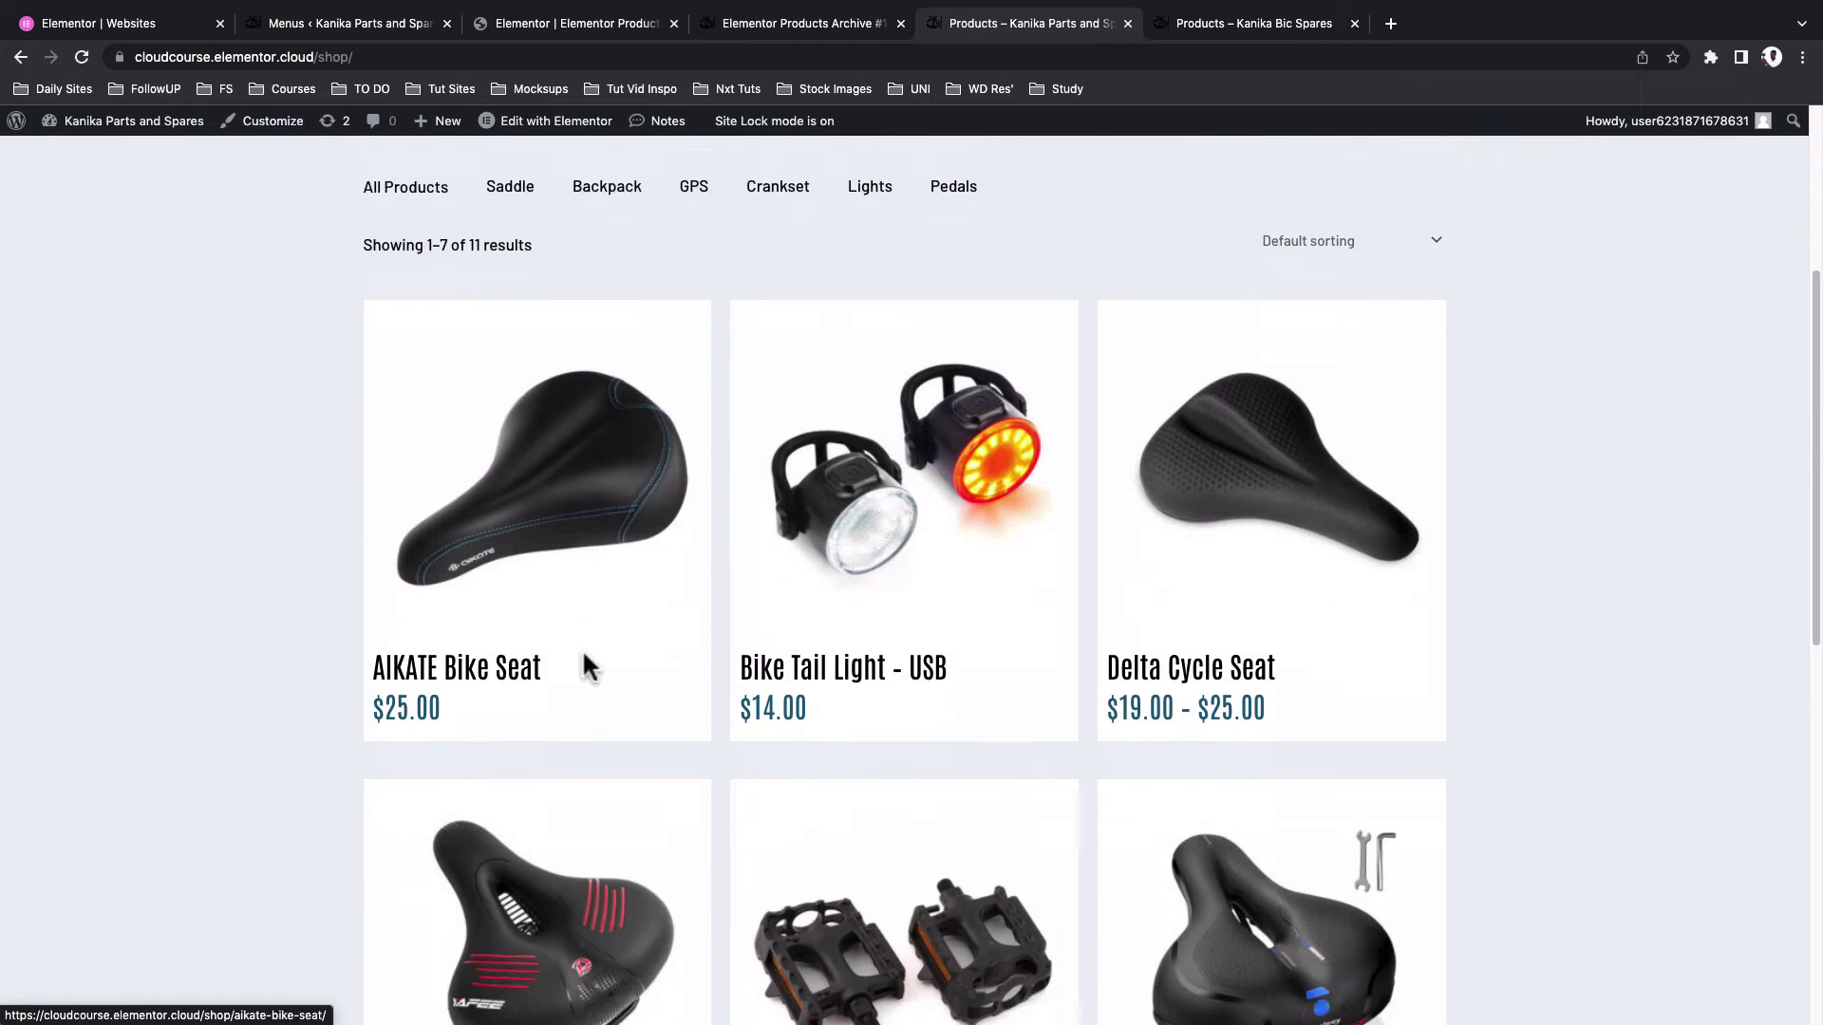
{"action": "scroll", "coordinate": [585, 667], "scroll_direction": "down", "scroll_amount": 2}
{"action": "scroll", "coordinate": [618, 518], "scroll_direction": "up", "scroll_amount": 3}
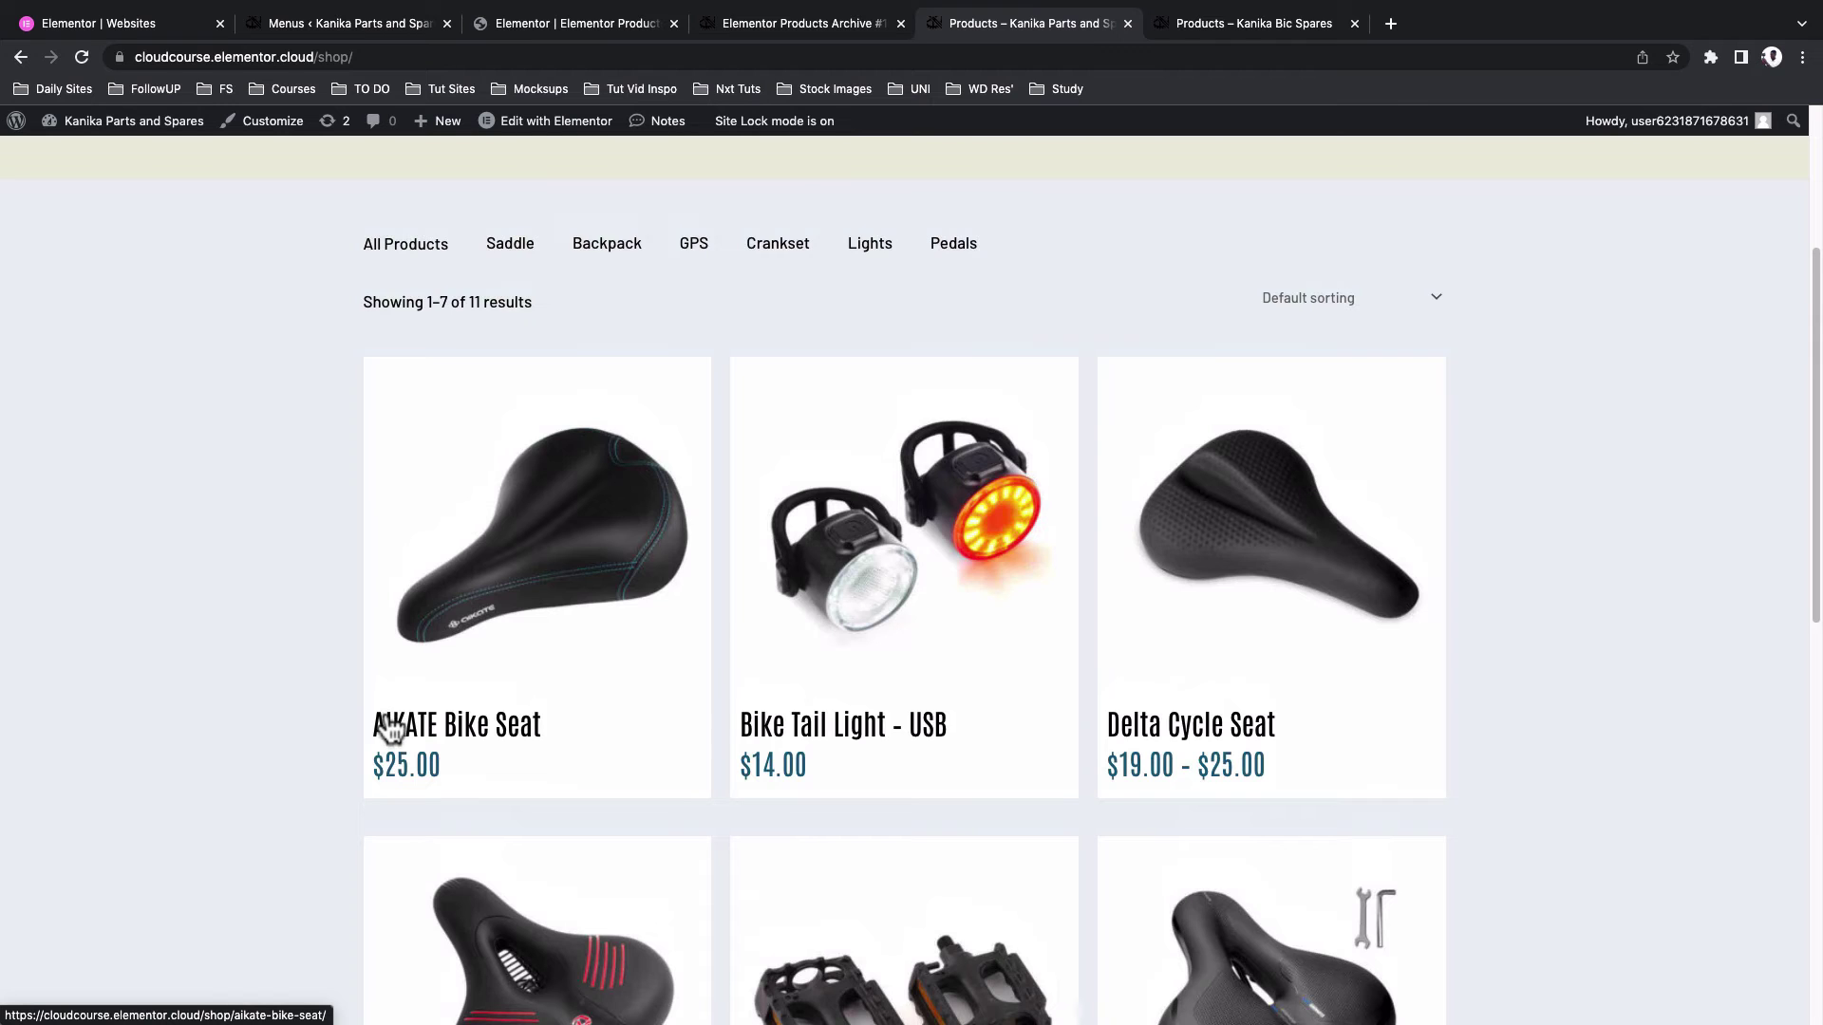
{"action": "scroll", "coordinate": [423, 732], "scroll_direction": "down", "scroll_amount": 10}
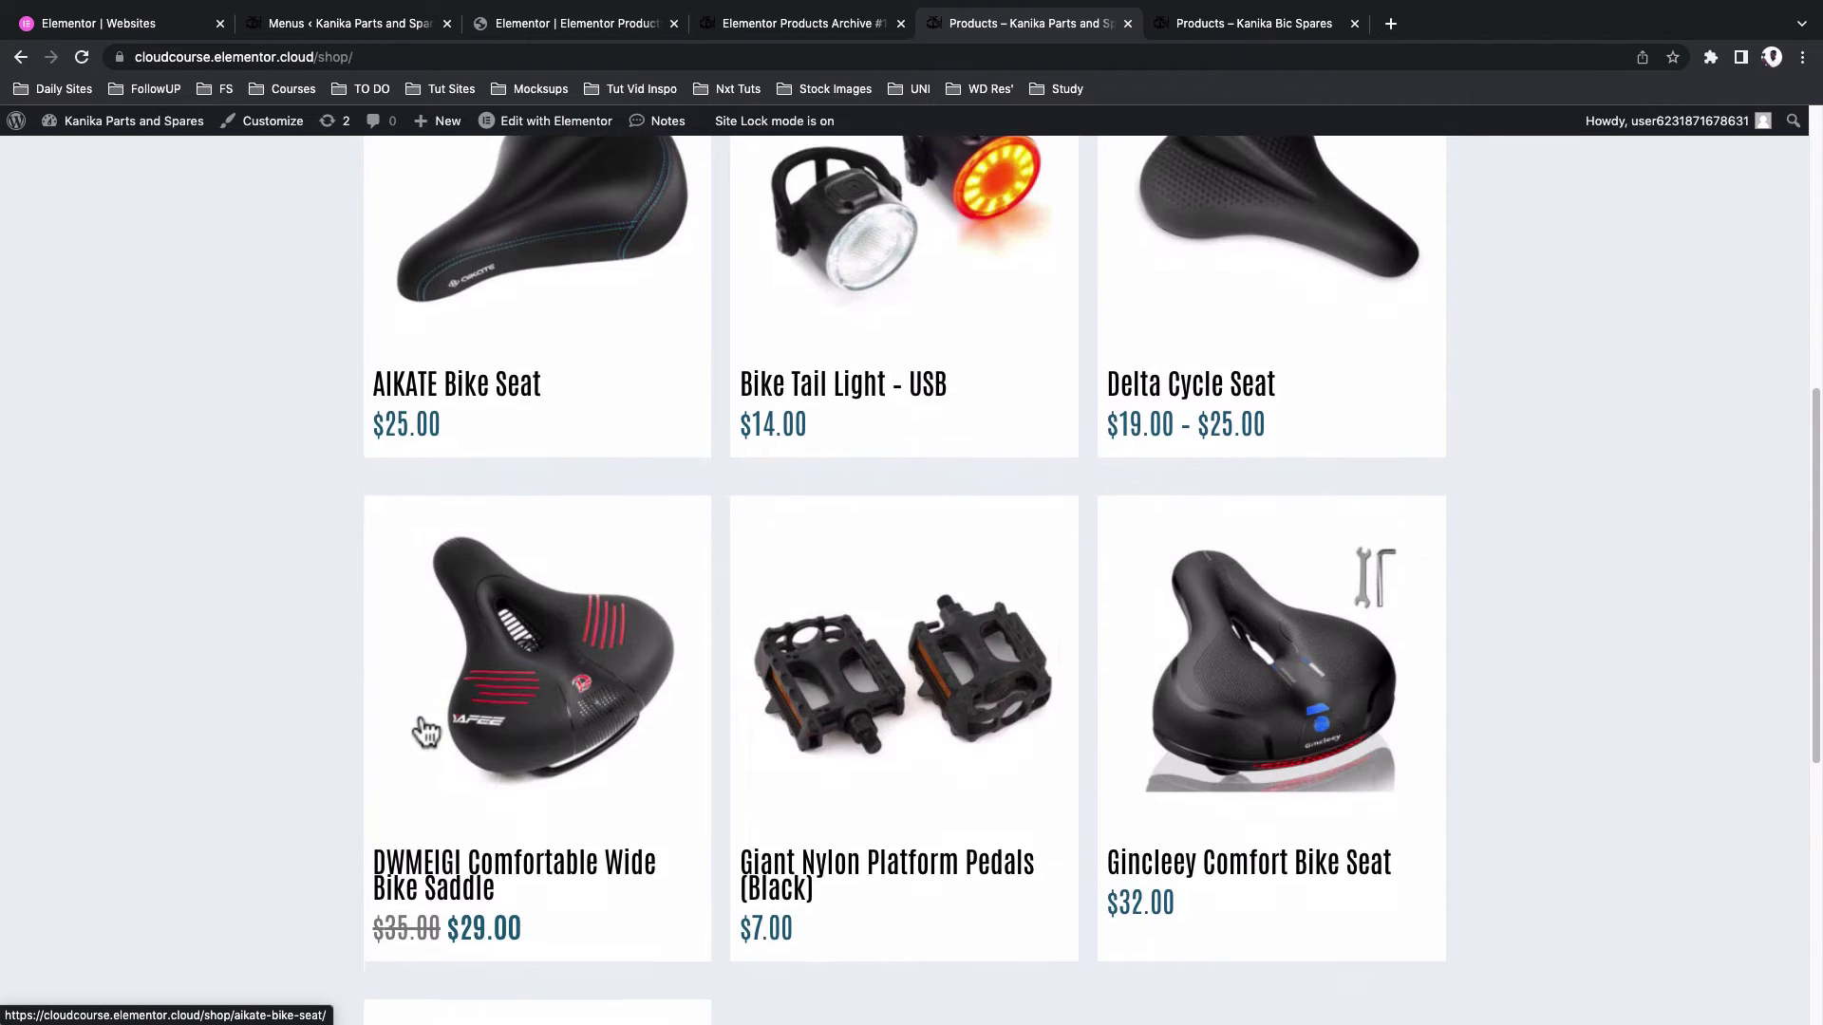
{"action": "scroll", "coordinate": [425, 664], "scroll_direction": "up", "scroll_amount": 15}
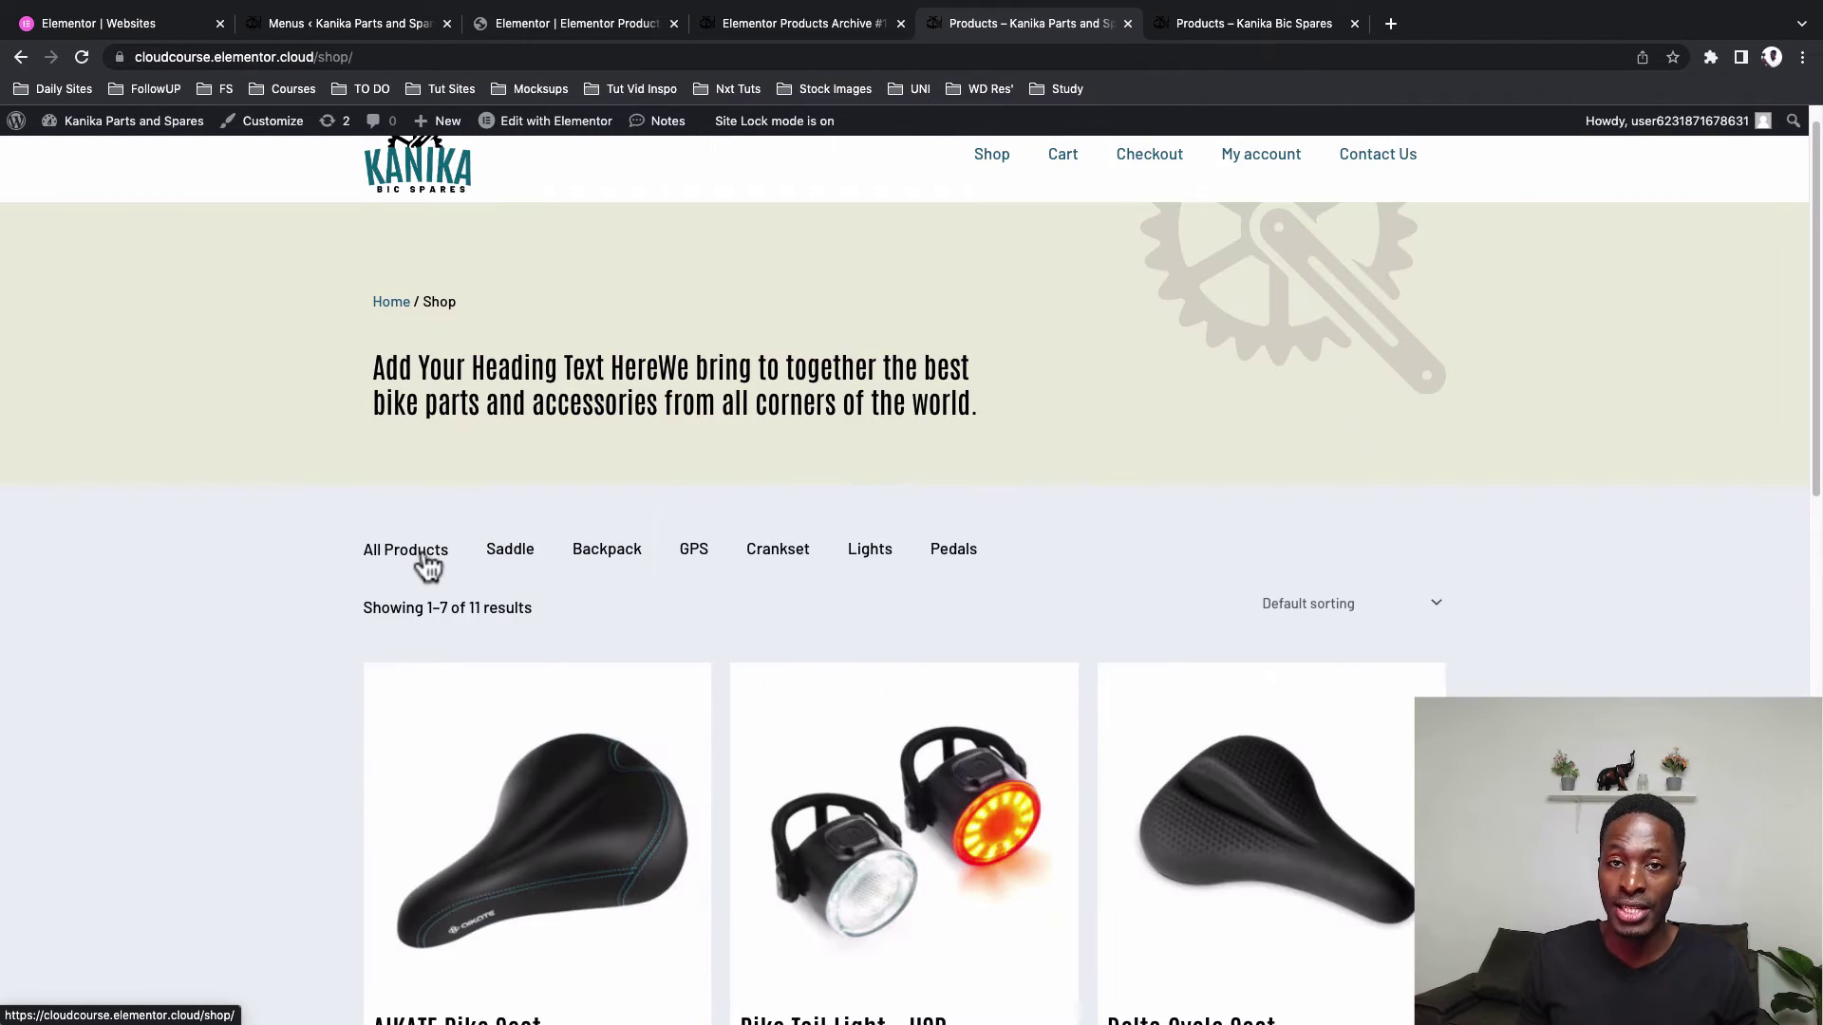
Test the All Products, Saddle and Backpack links of the category menu on the live shop page
{"action": "left_click", "coordinate": [427, 564]}
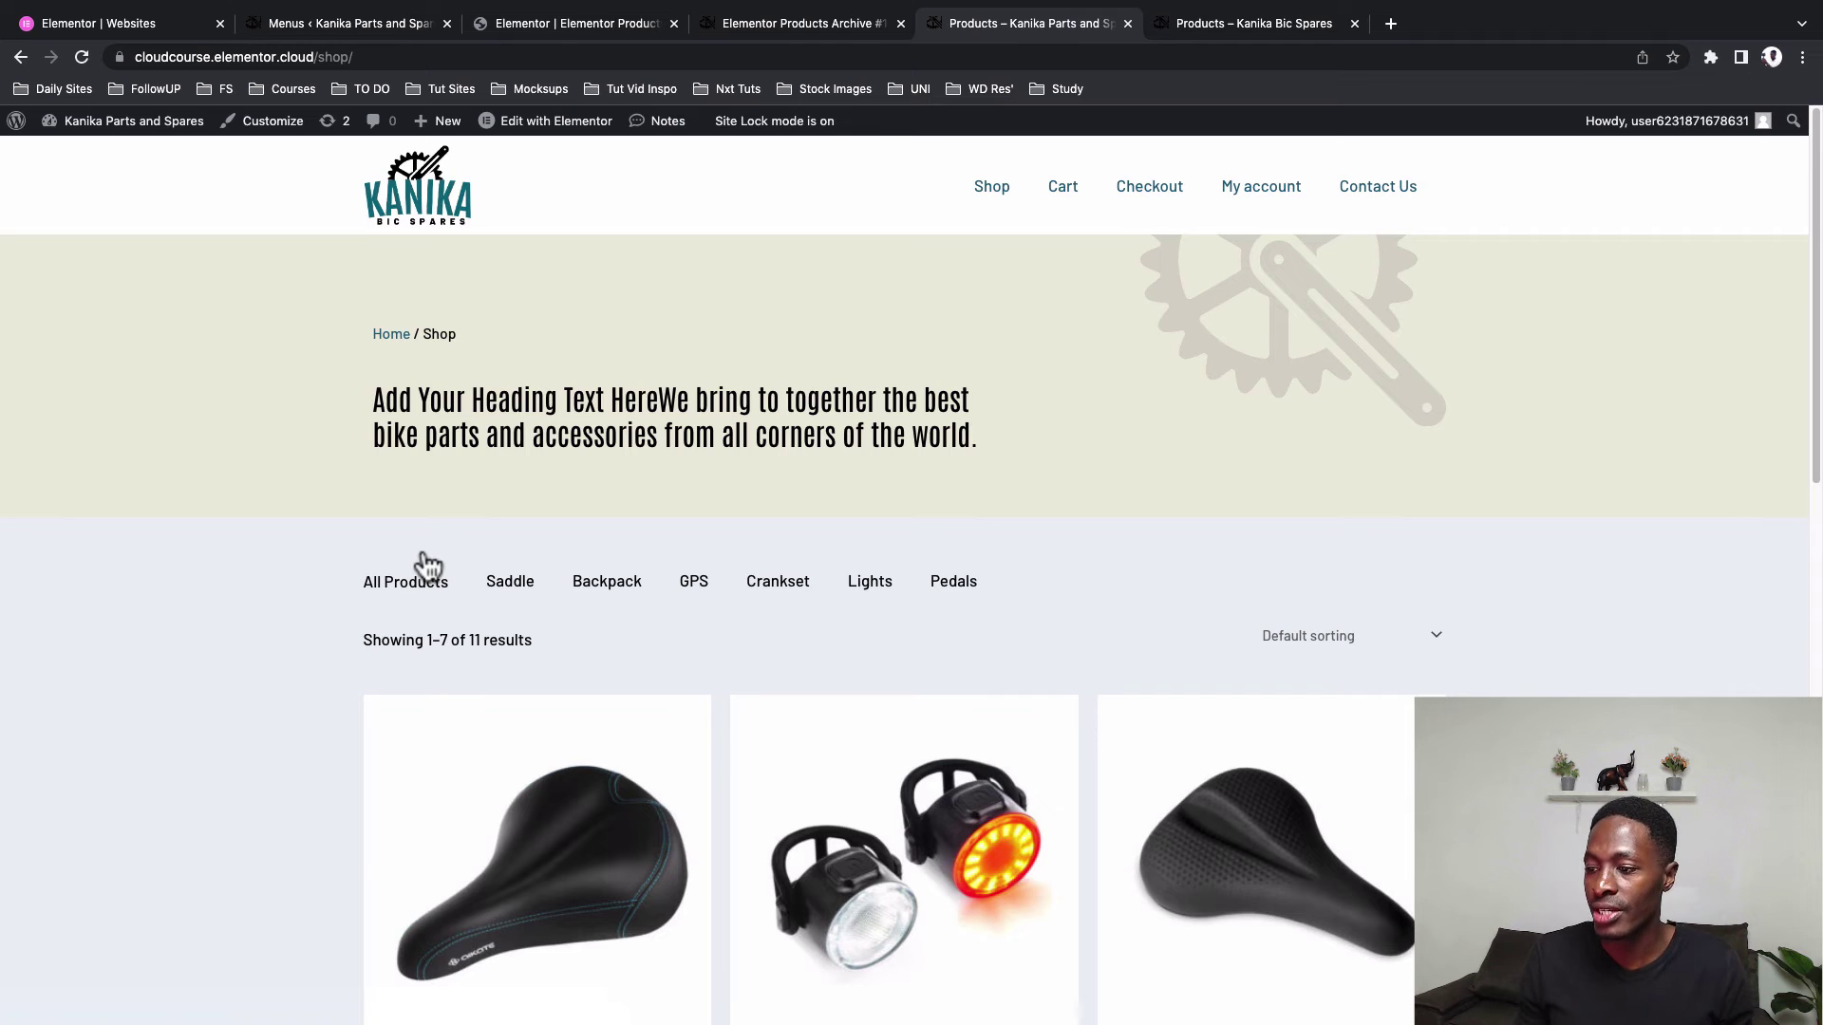
{"action": "left_click", "coordinate": [521, 596]}
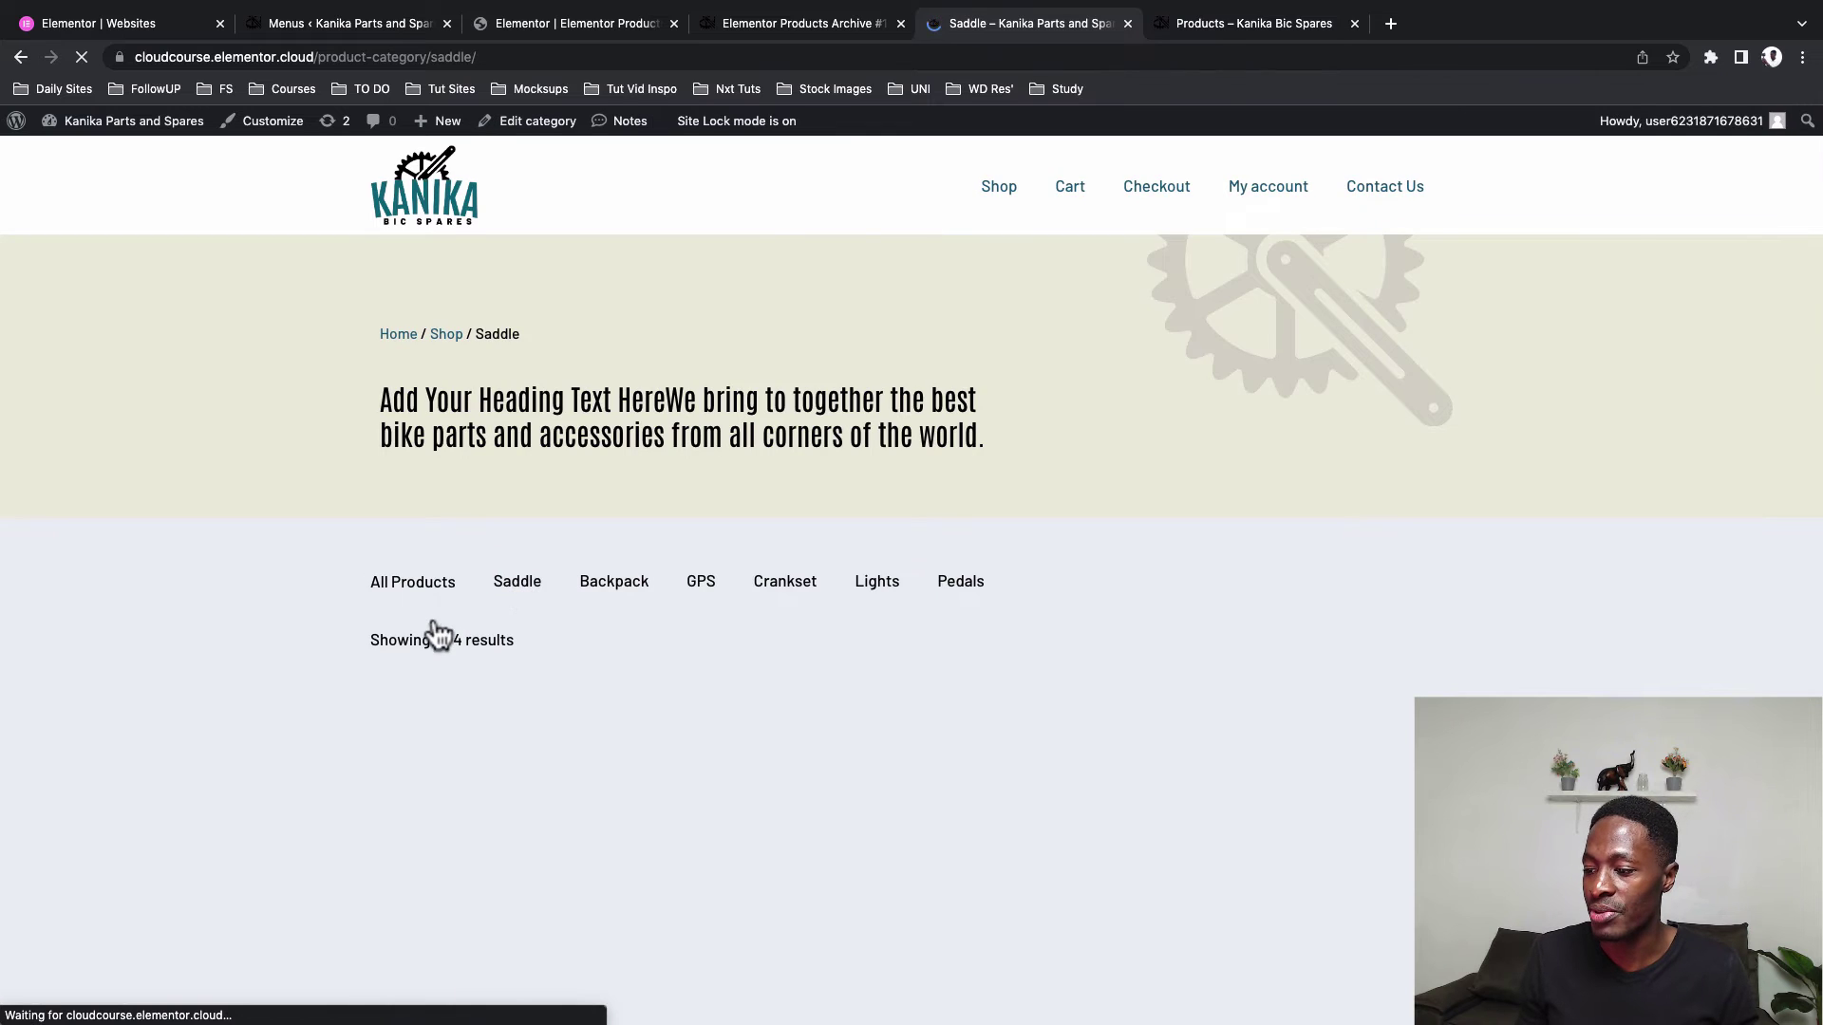
{"action": "scroll", "coordinate": [298, 668], "scroll_direction": "down", "scroll_amount": 4}
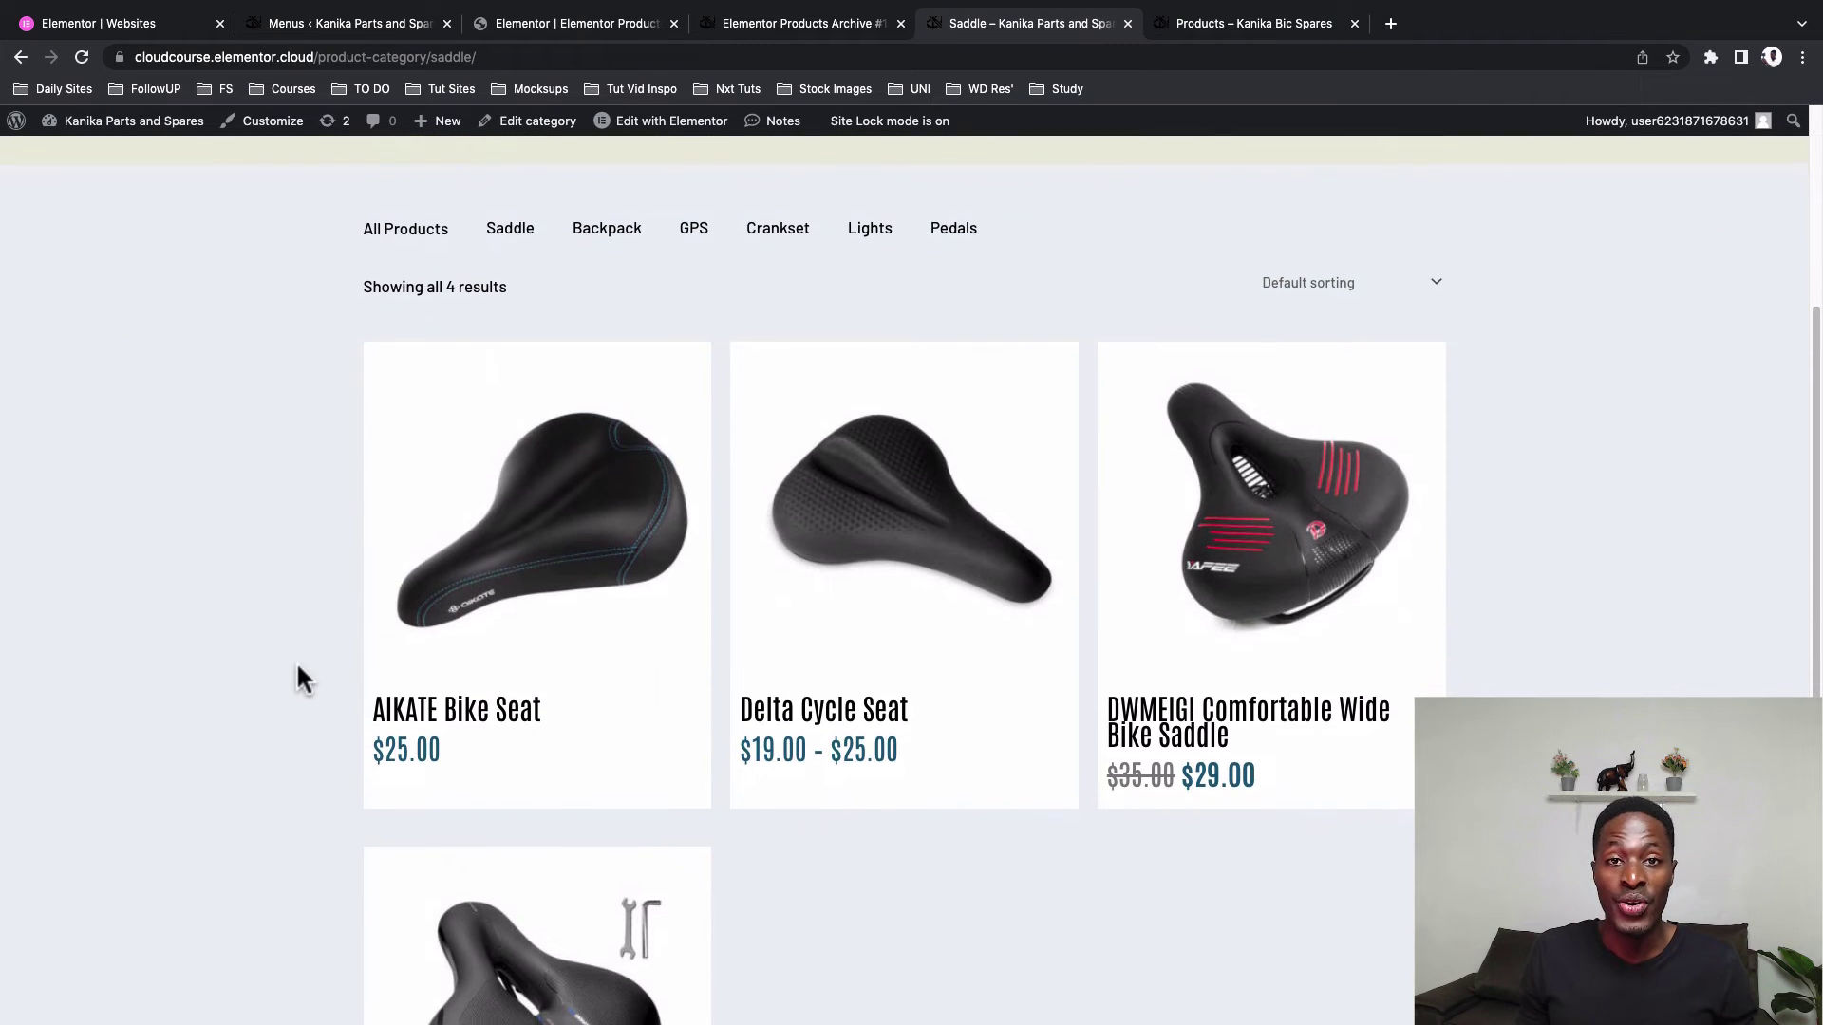
{"action": "scroll", "coordinate": [296, 661], "scroll_direction": "up", "scroll_amount": 2}
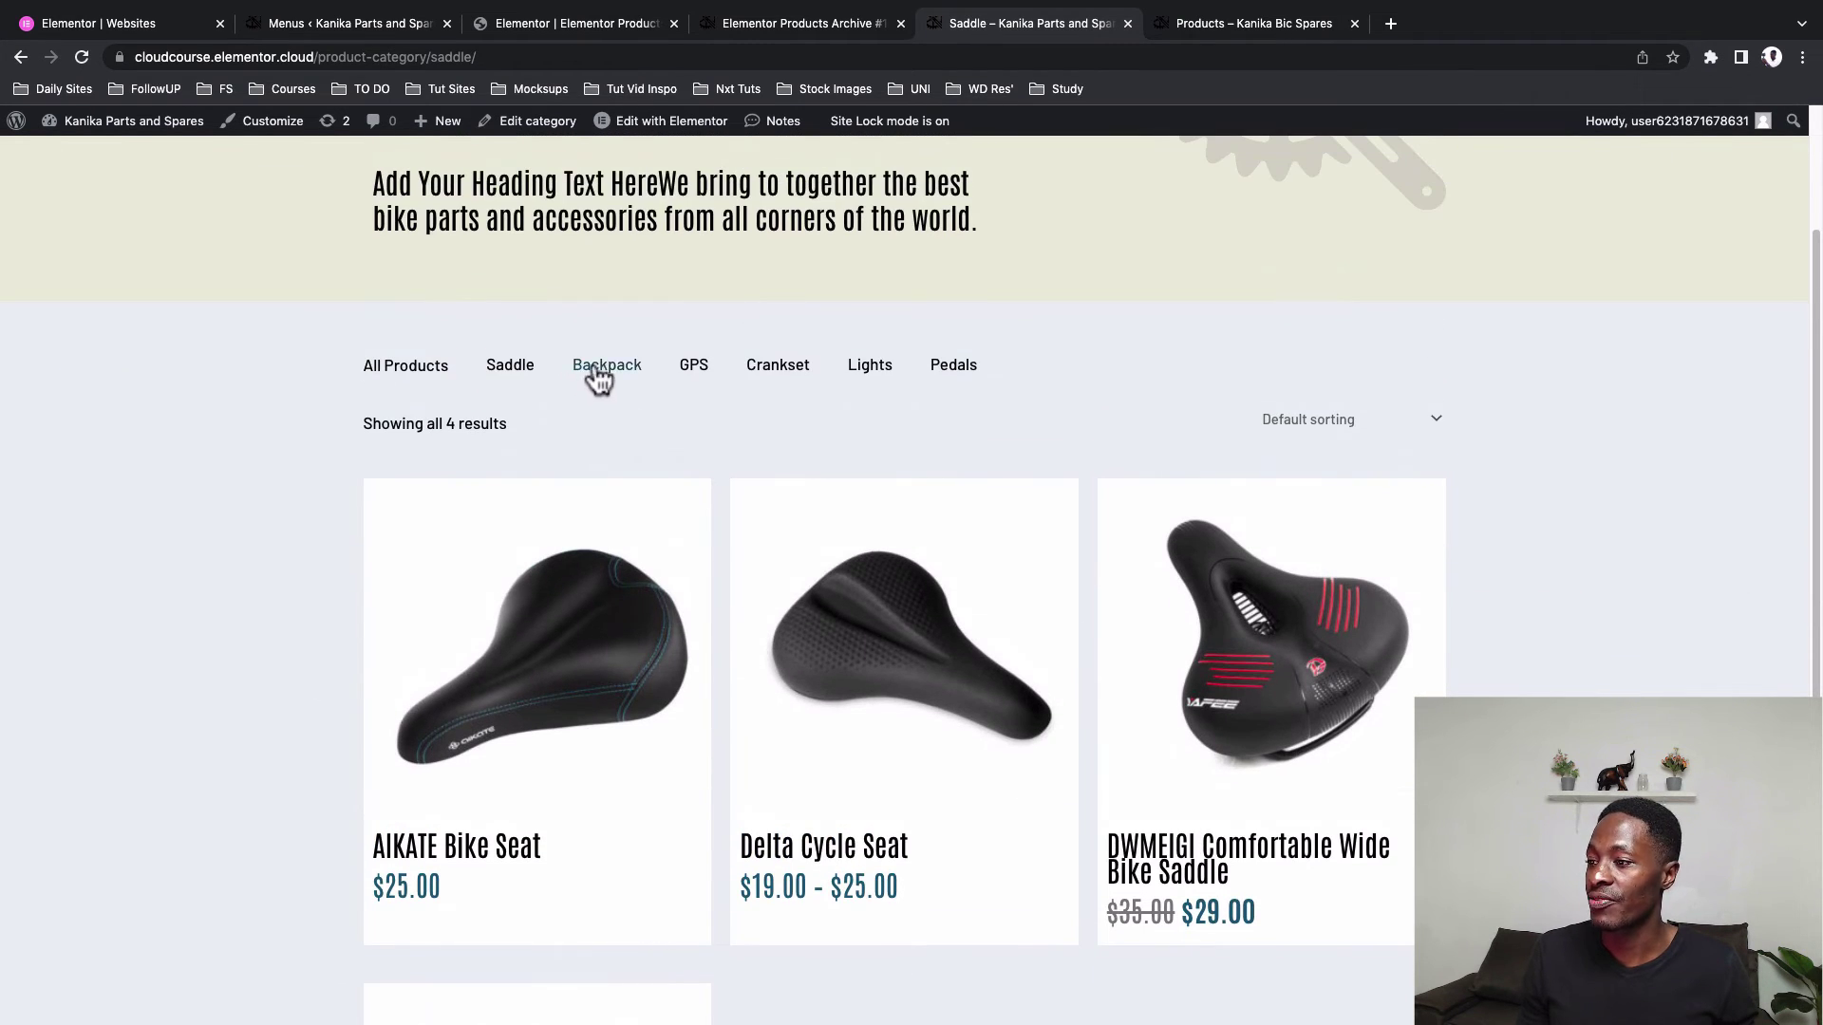
{"action": "left_click", "coordinate": [610, 369]}
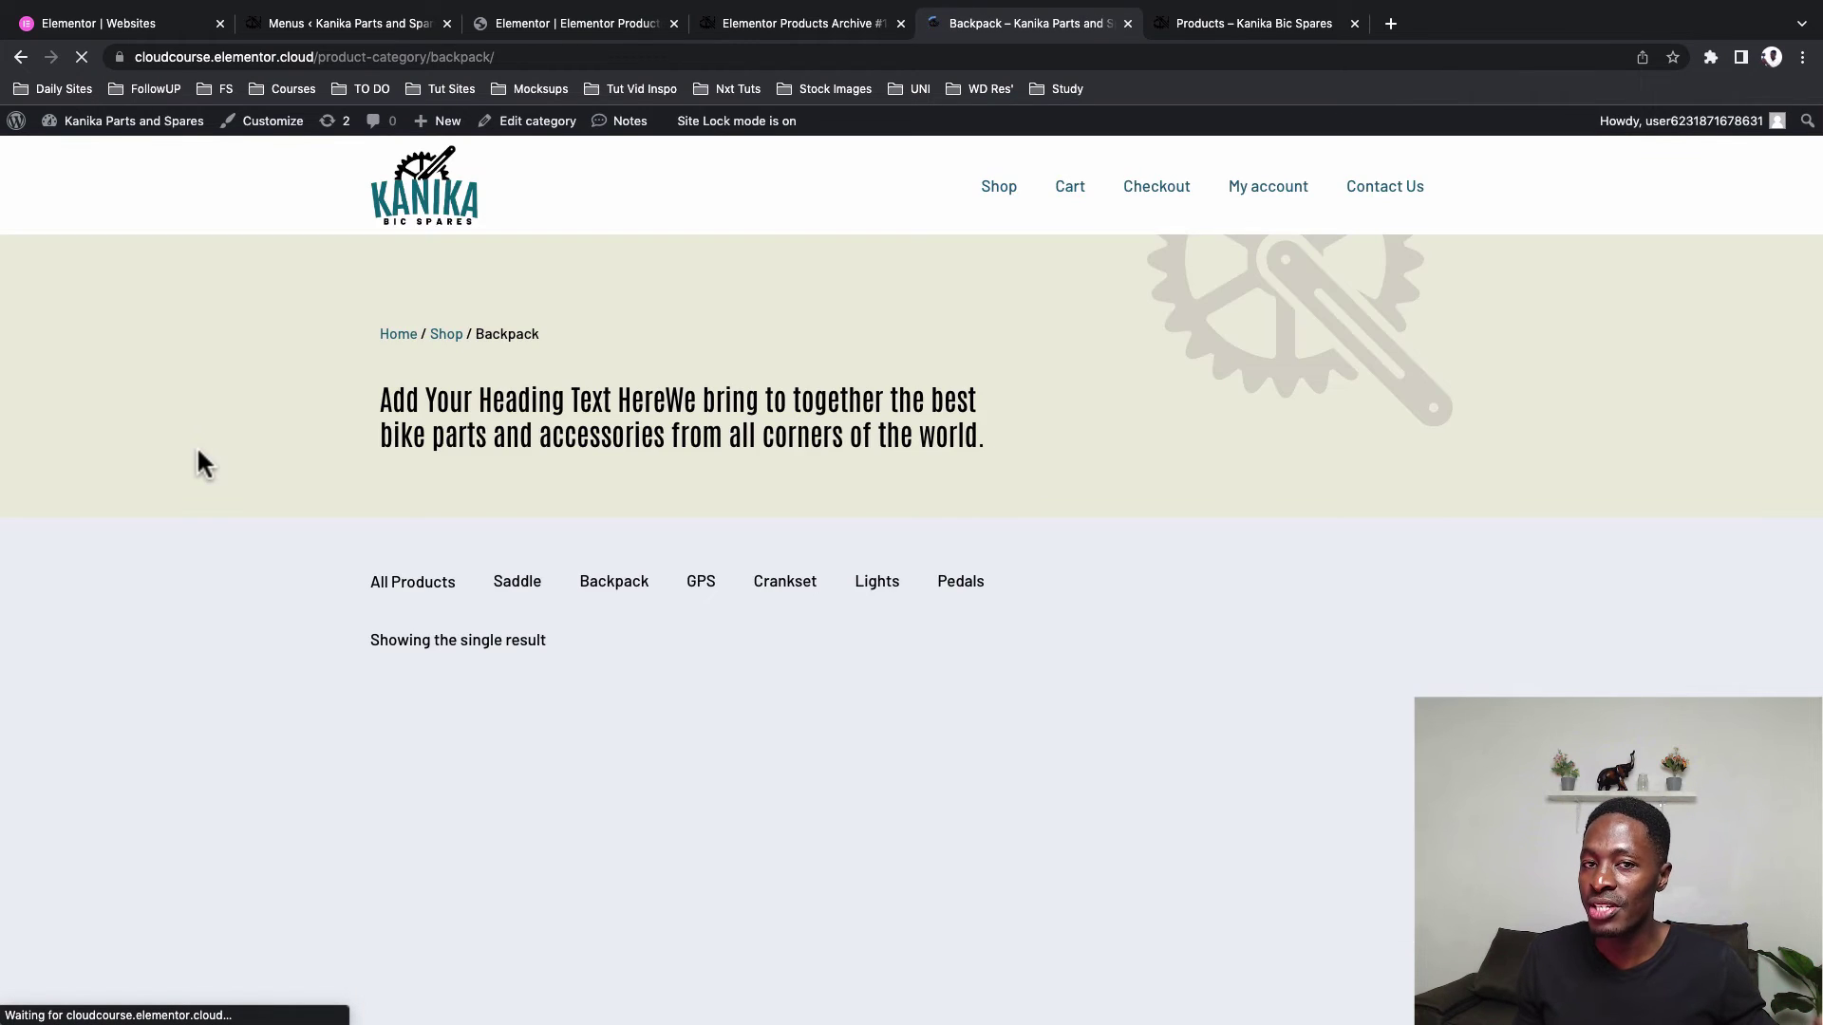
{"action": "scroll", "coordinate": [224, 464], "scroll_direction": "down", "scroll_amount": 3}
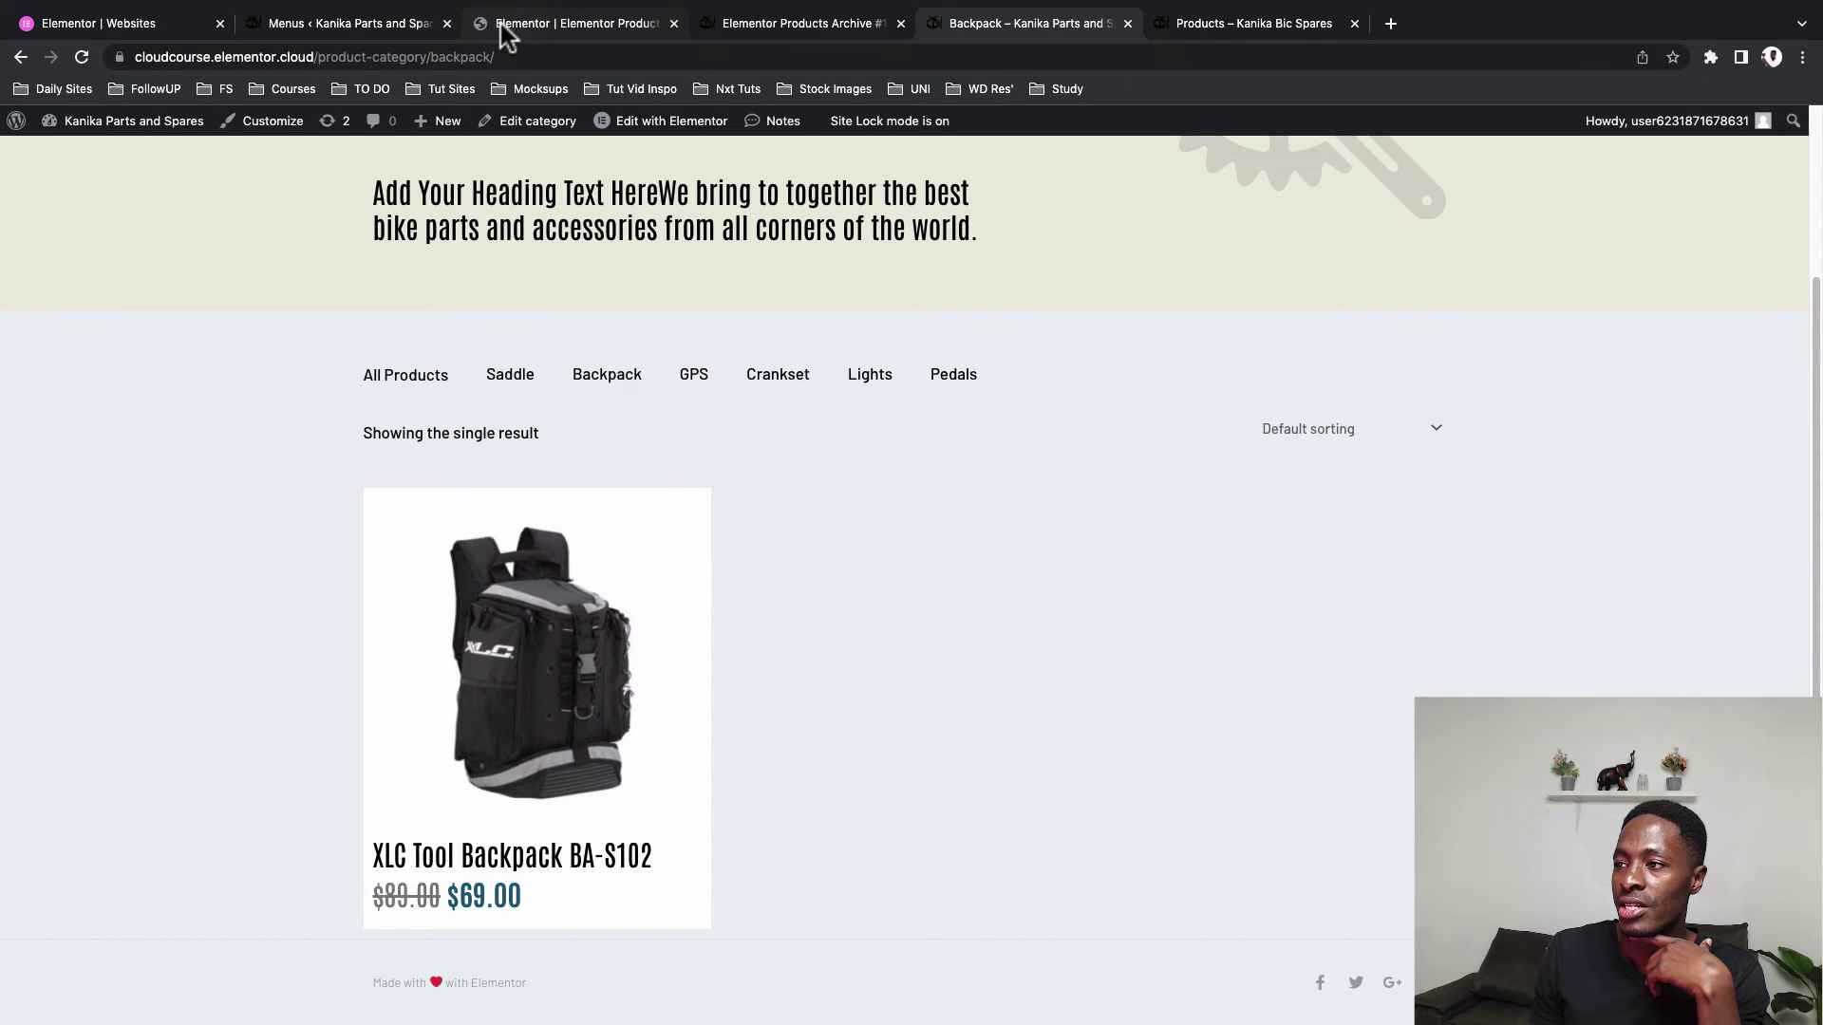
In the template editor, set the category Nav Menu's active text color to the global color Secondary and update the template
{"action": "left_click", "coordinate": [374, 24]}
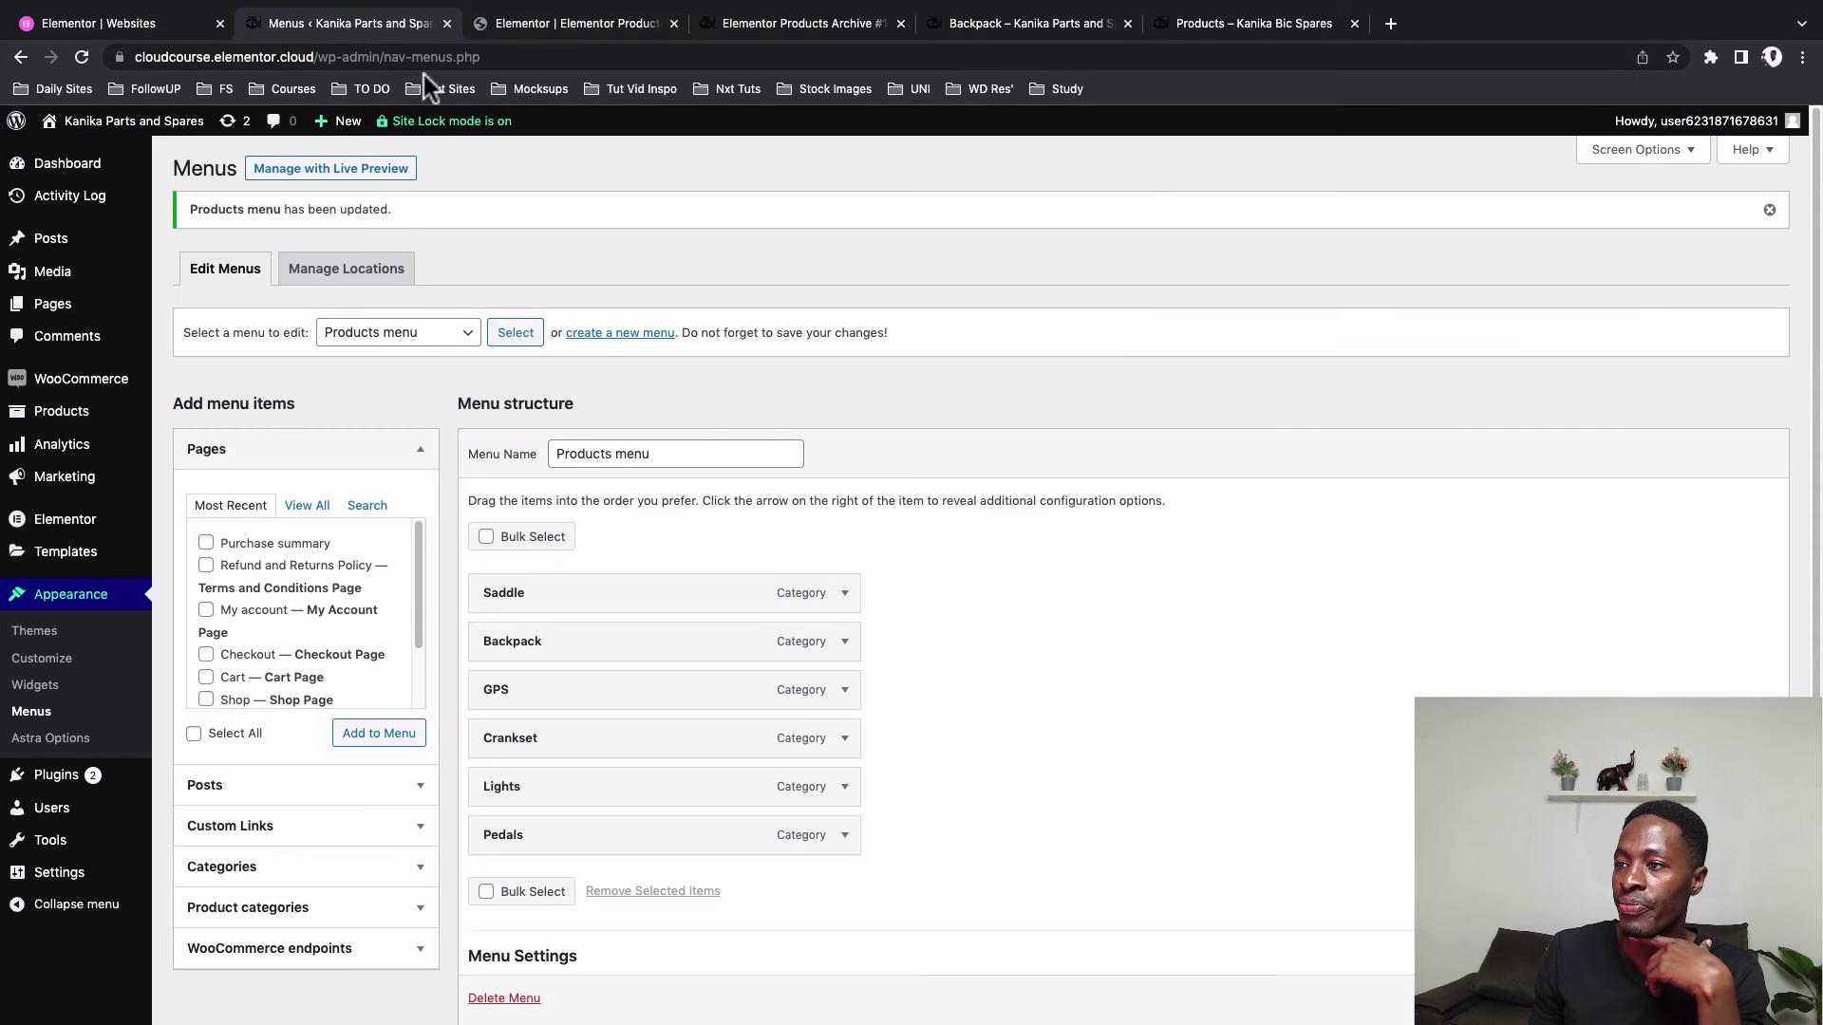
{"action": "left_click", "coordinate": [488, 31]}
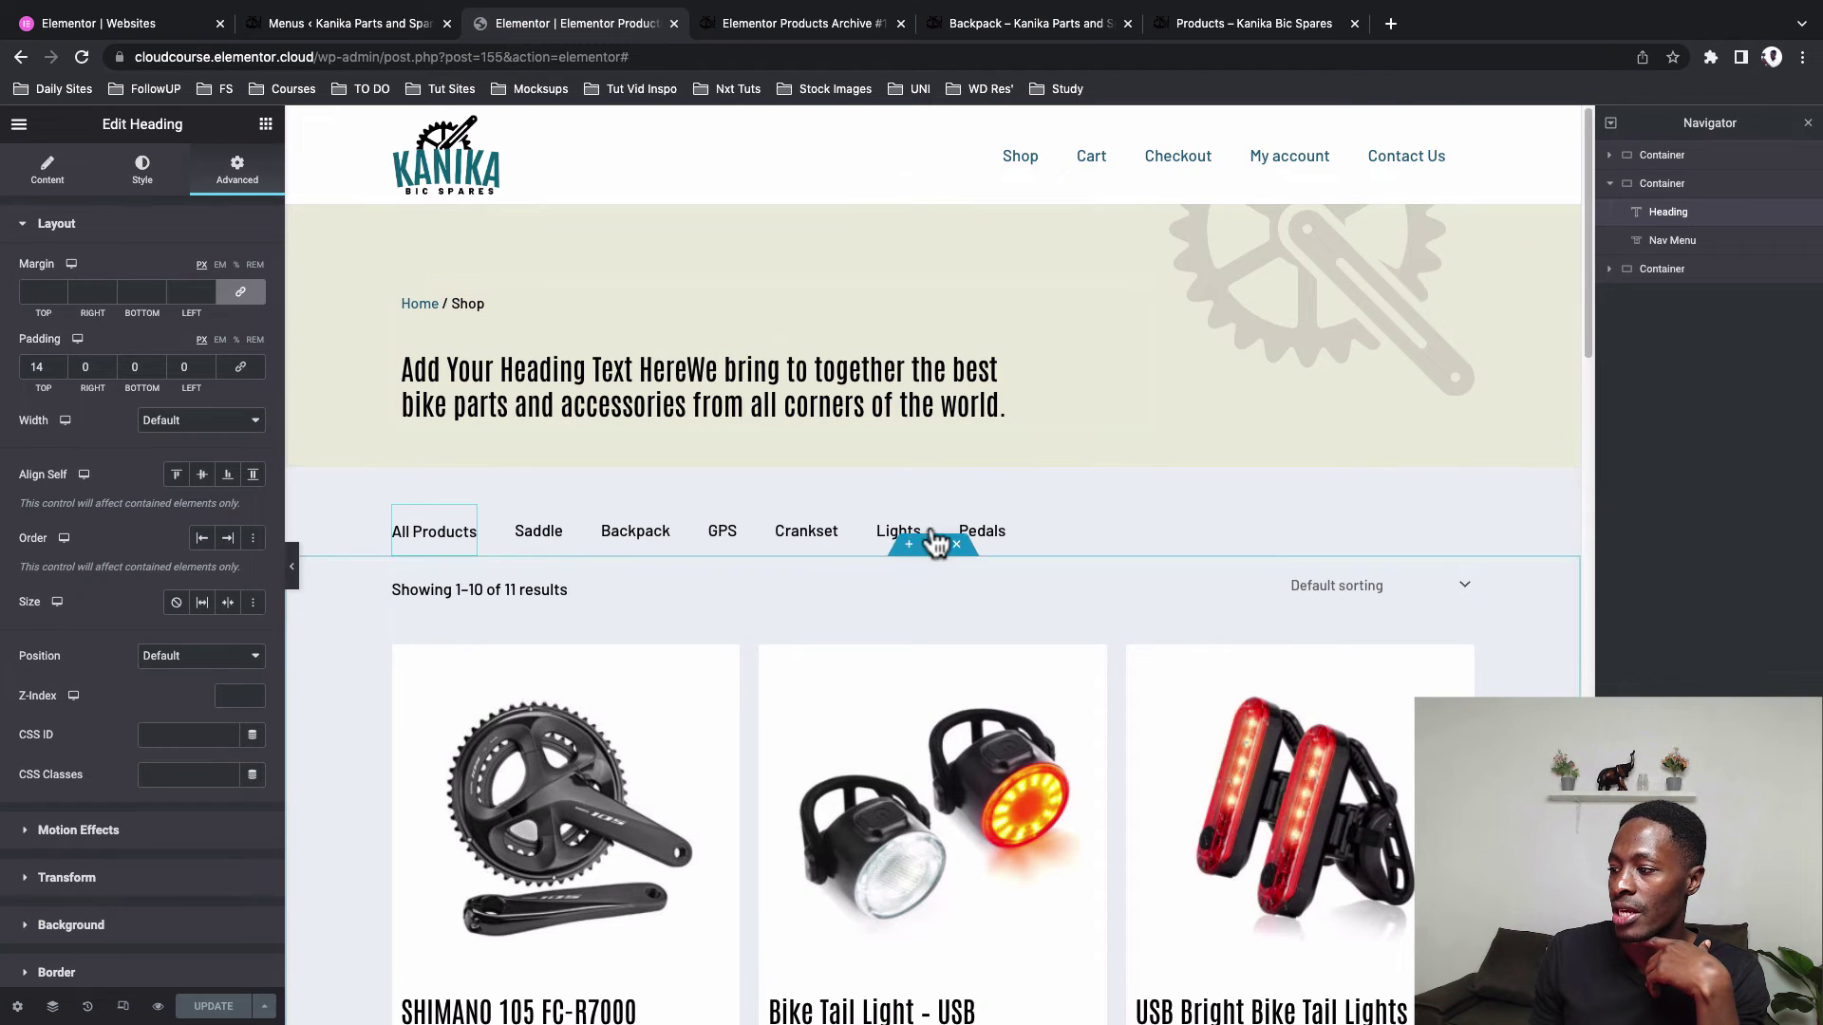
{"action": "left_click", "coordinate": [1013, 518]}
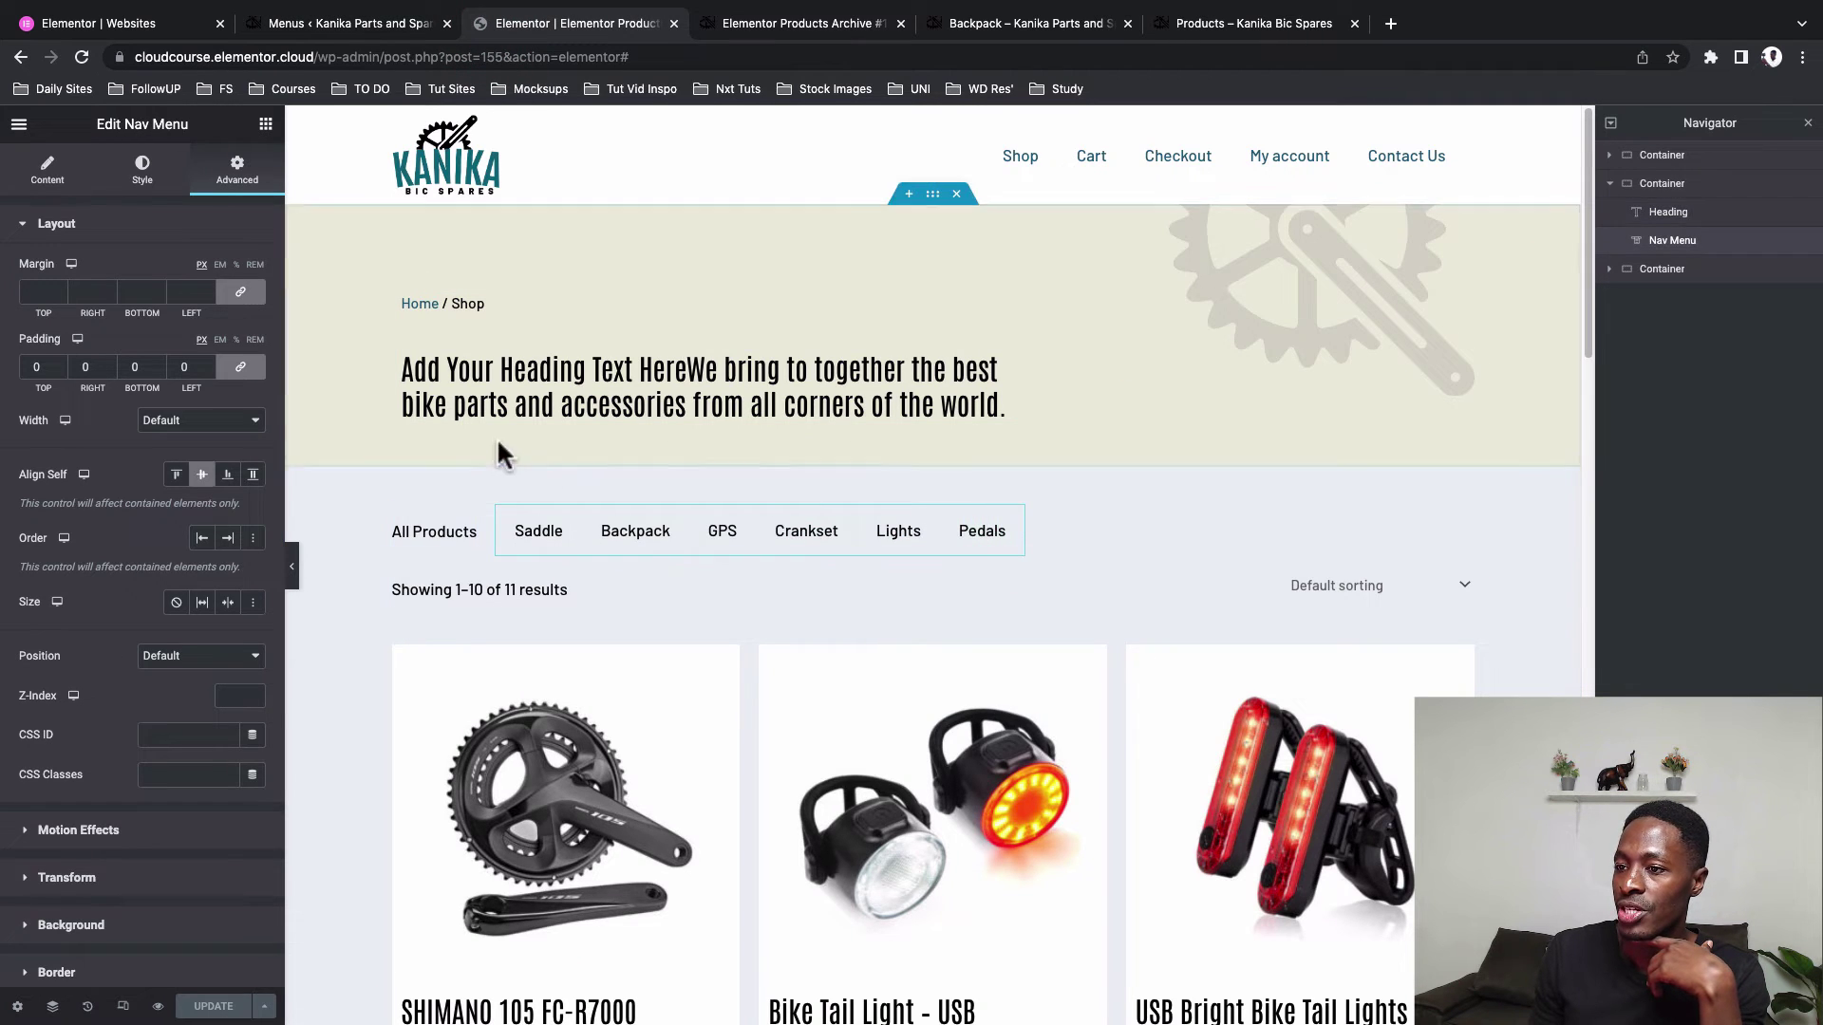
{"action": "left_click", "coordinate": [142, 169]}
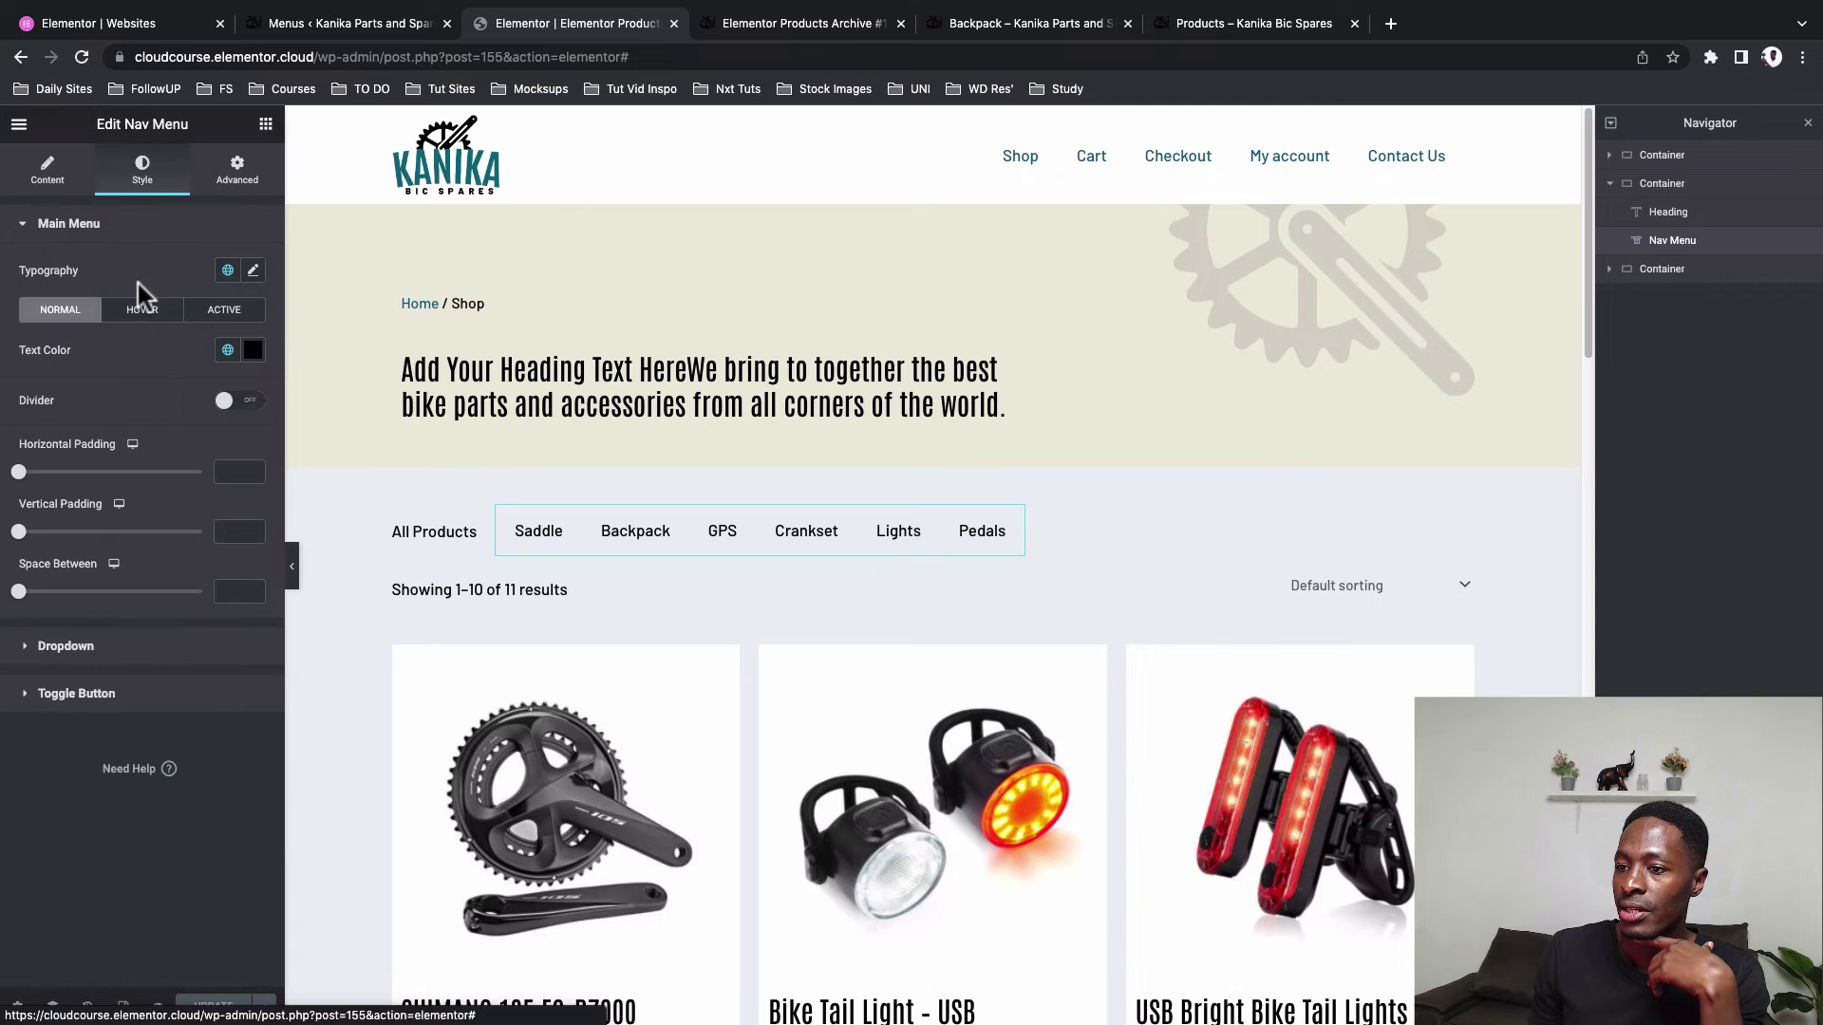
{"action": "left_click", "coordinate": [223, 313]}
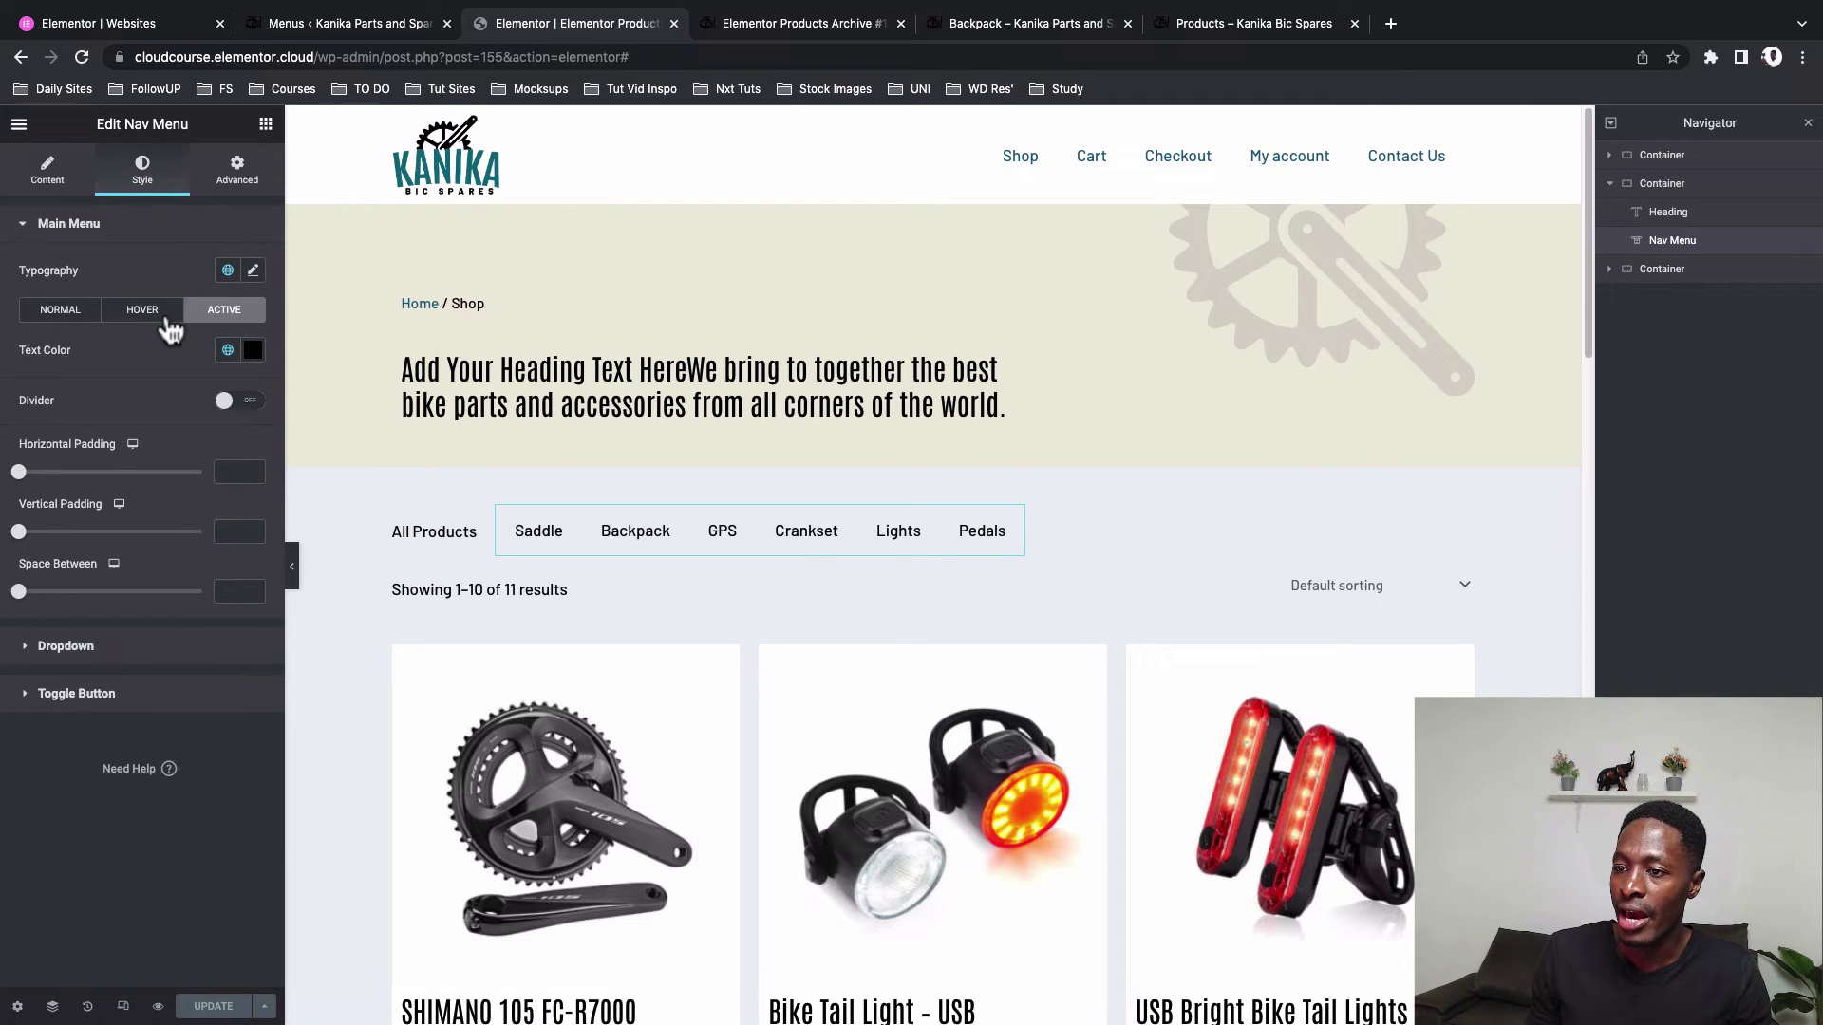
{"action": "left_click", "coordinate": [228, 349]}
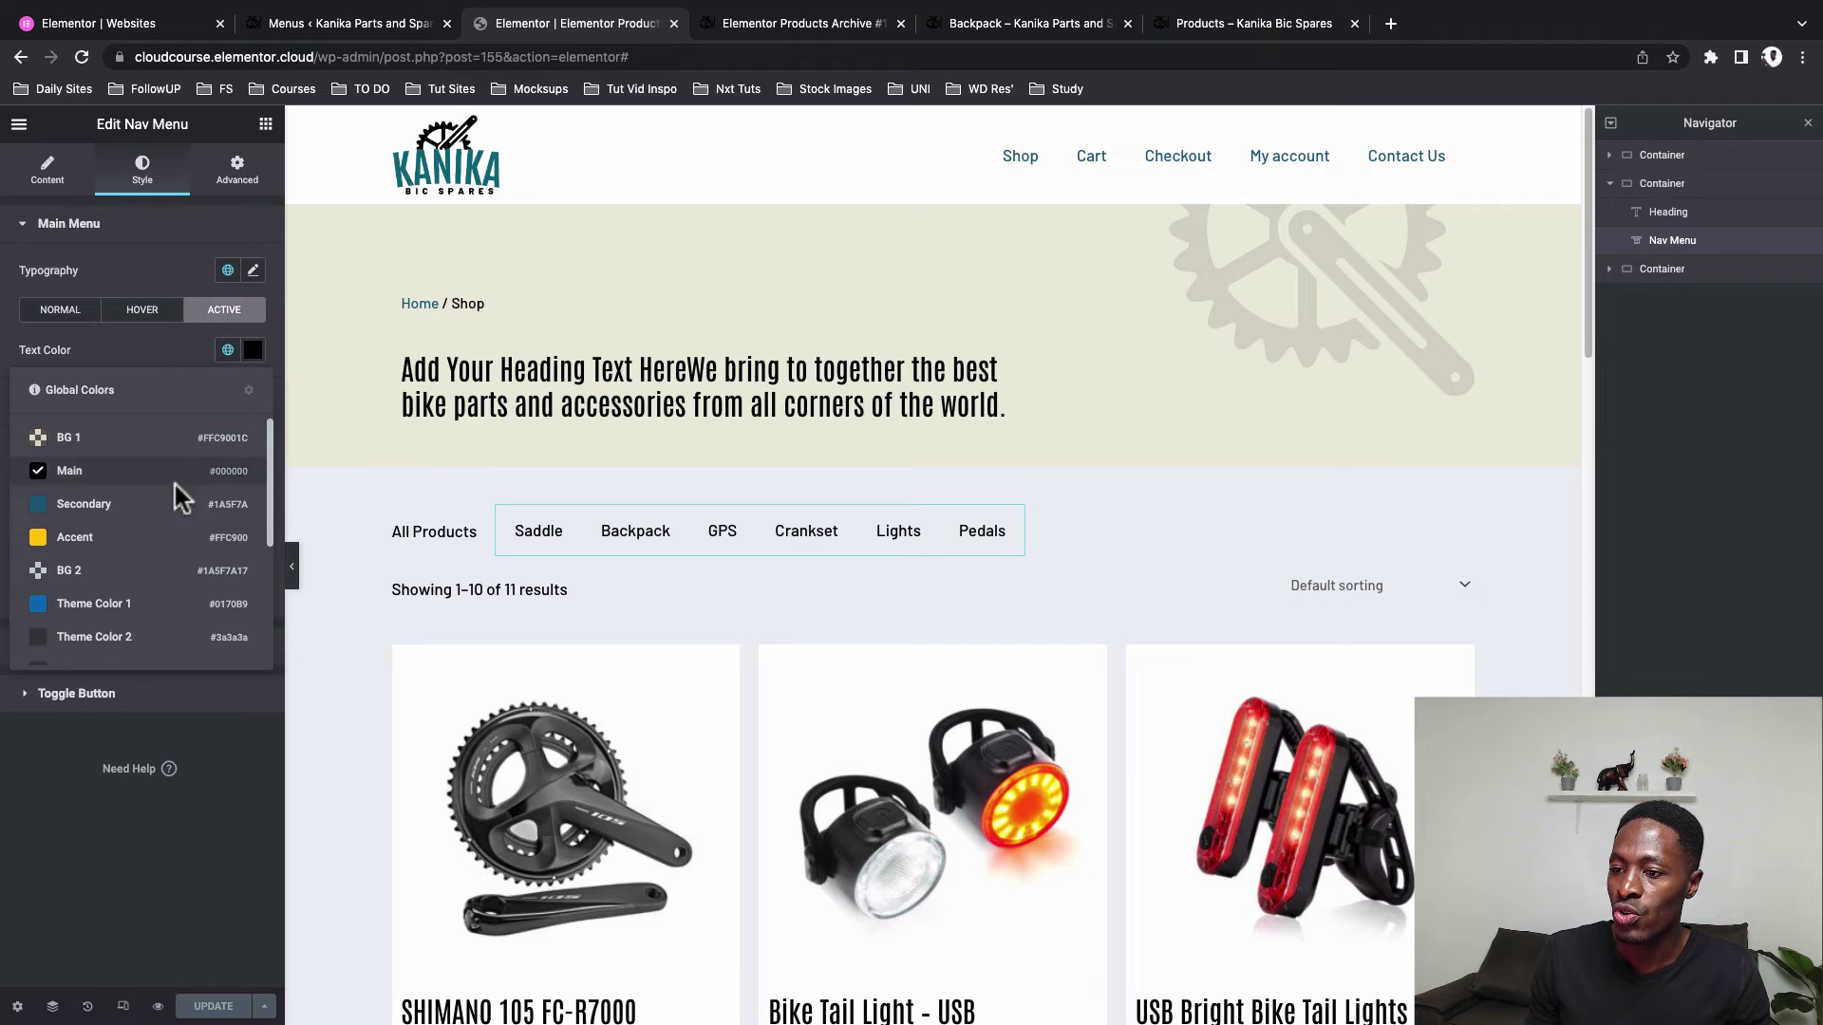
{"action": "left_click", "coordinate": [174, 518]}
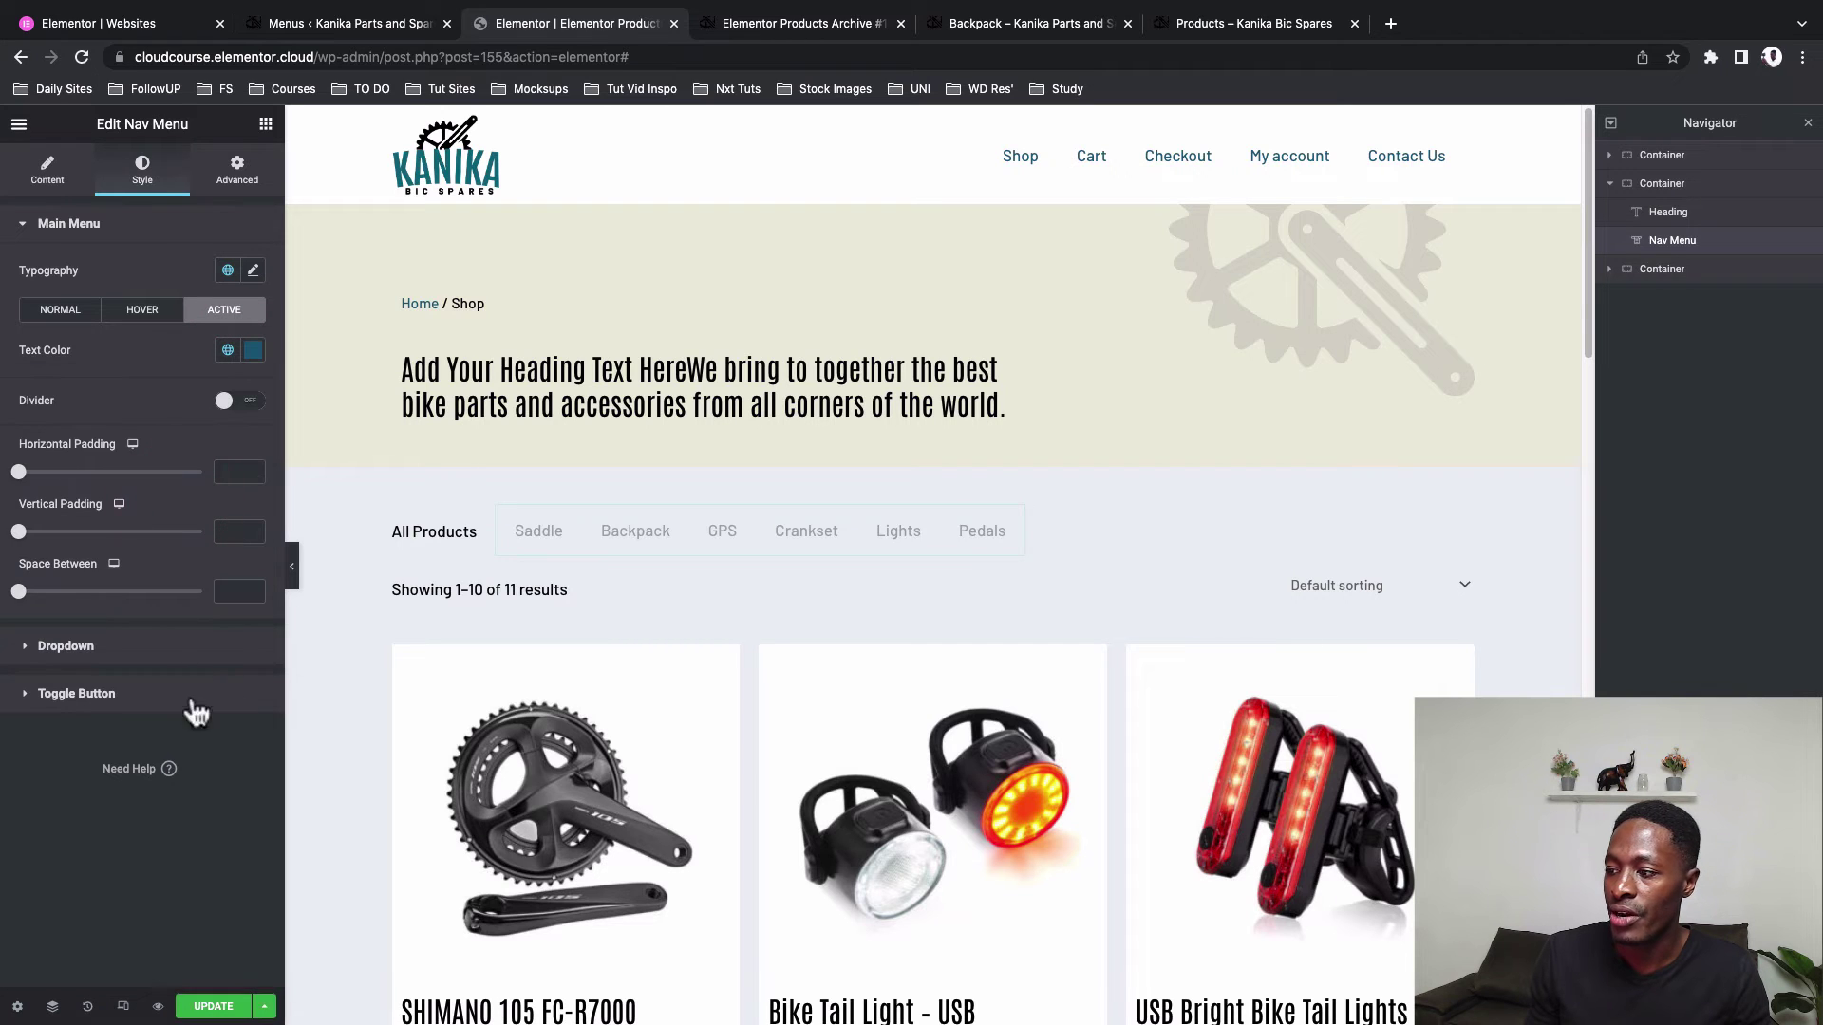
{"action": "left_click", "coordinate": [215, 1006]}
Return to the live shop, open the Lights category to check the active menu color, and view the sorting options
{"action": "left_click", "coordinate": [1009, 26]}
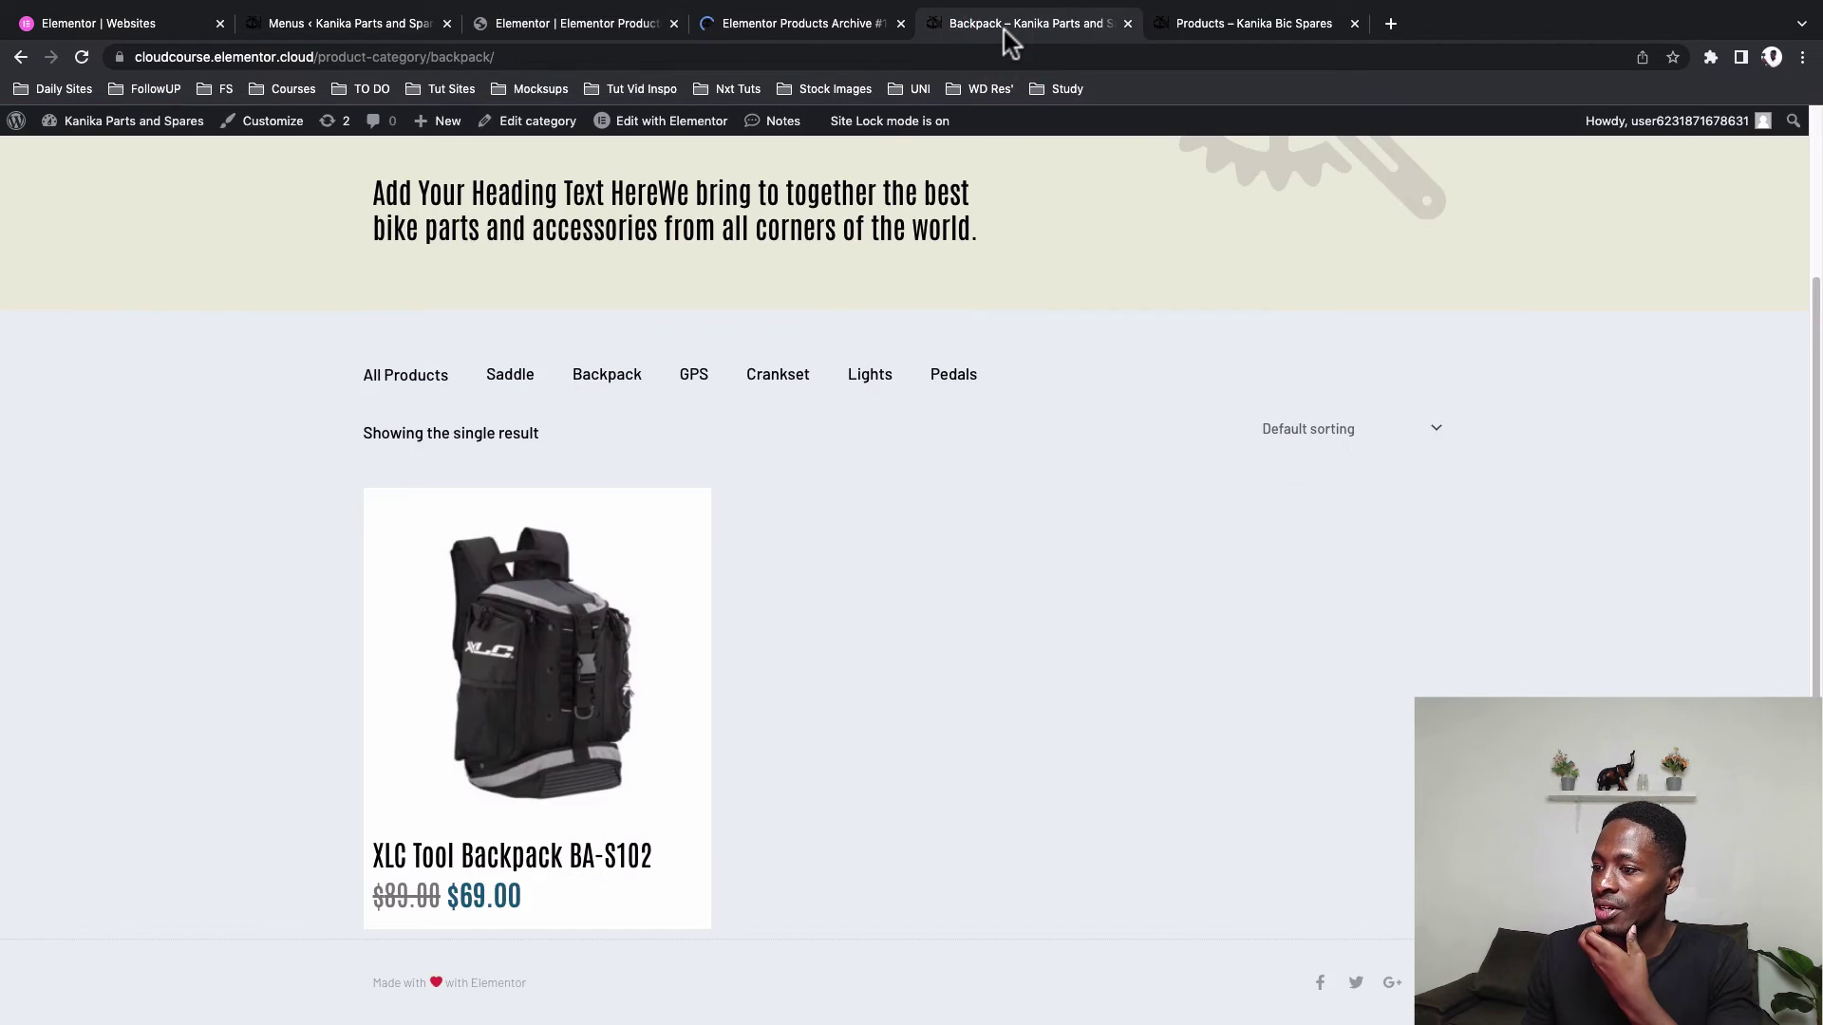
{"action": "left_click", "coordinate": [841, 432]}
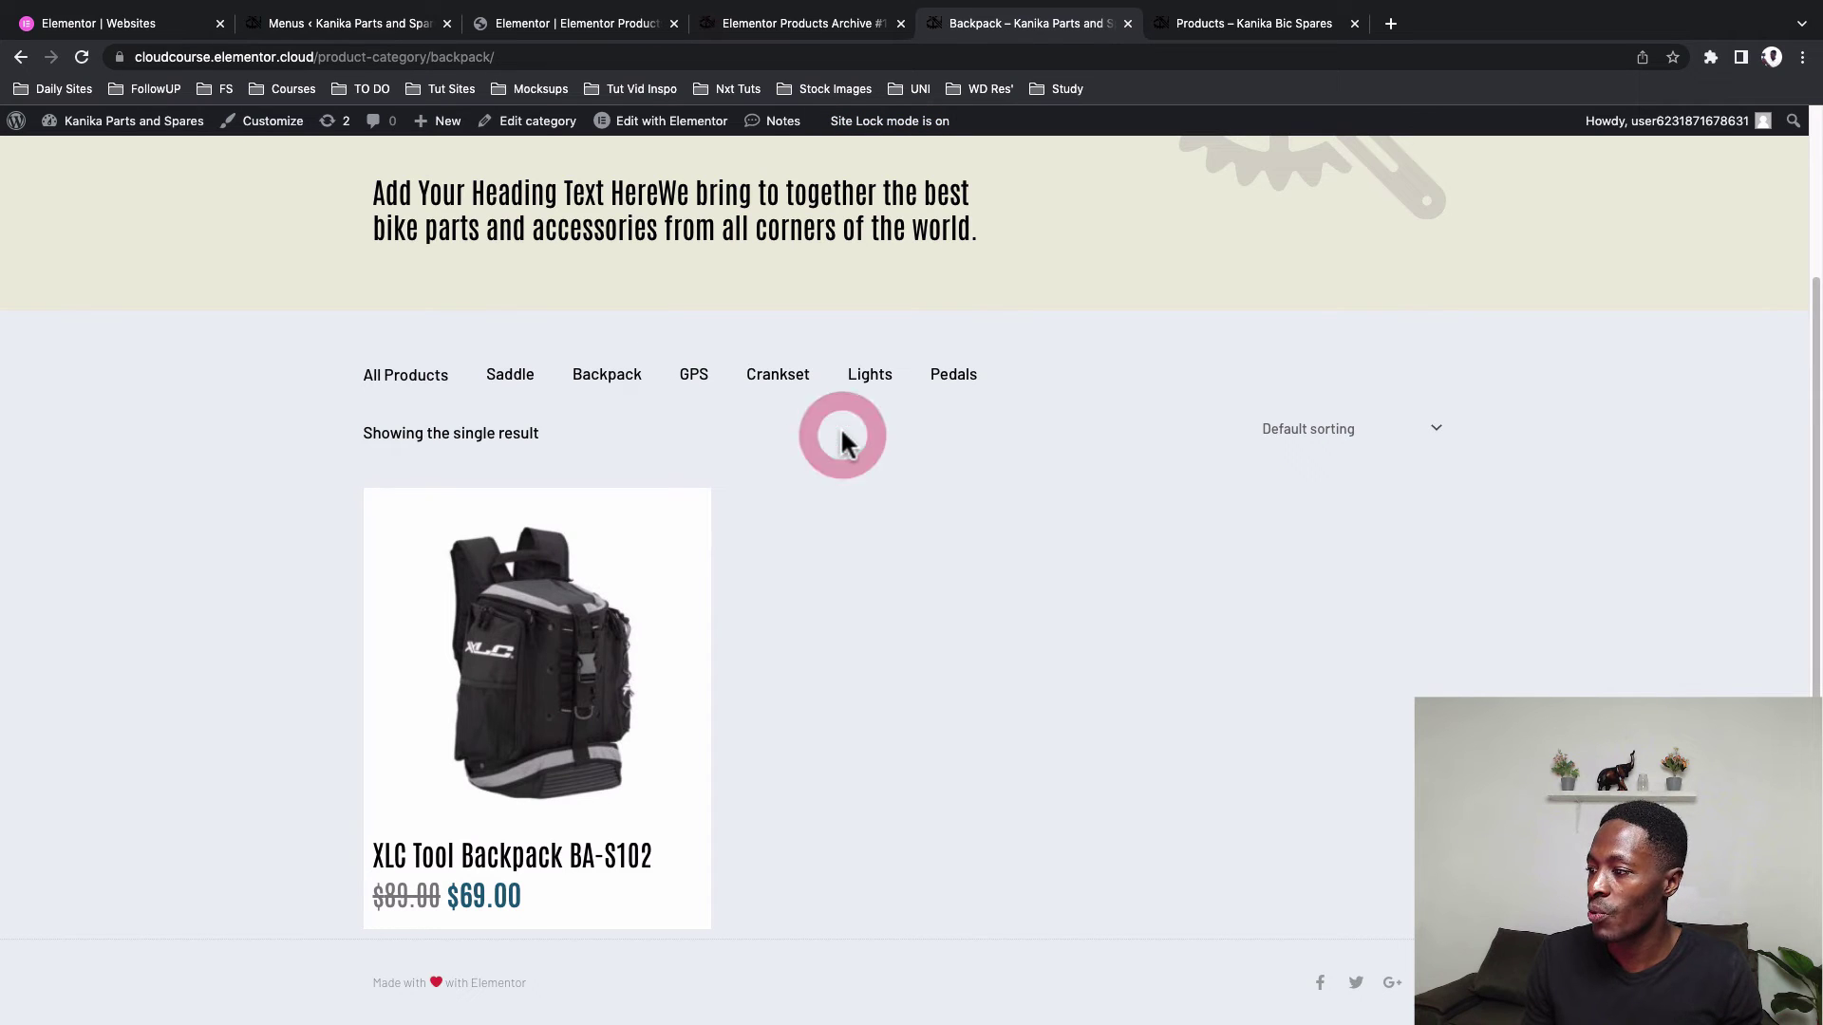
{"action": "left_click", "coordinate": [859, 385]}
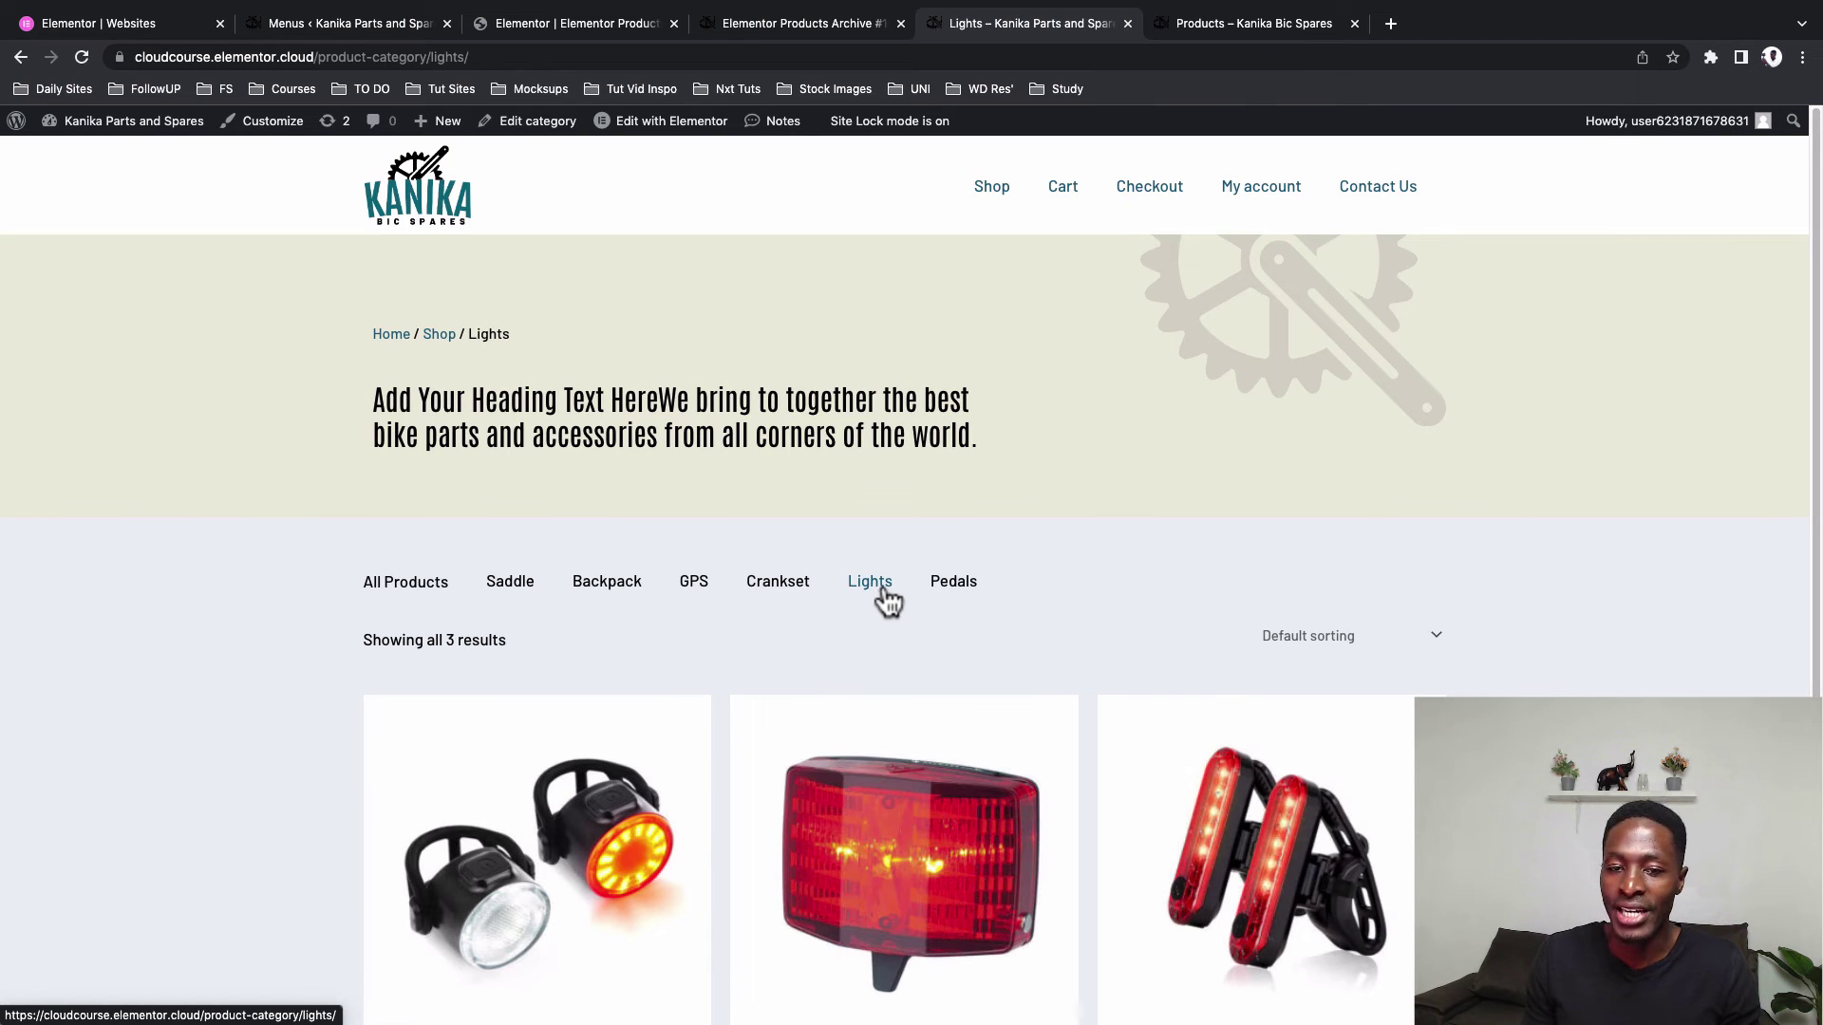
{"action": "scroll", "coordinate": [1464, 634], "scroll_direction": "down", "scroll_amount": 1}
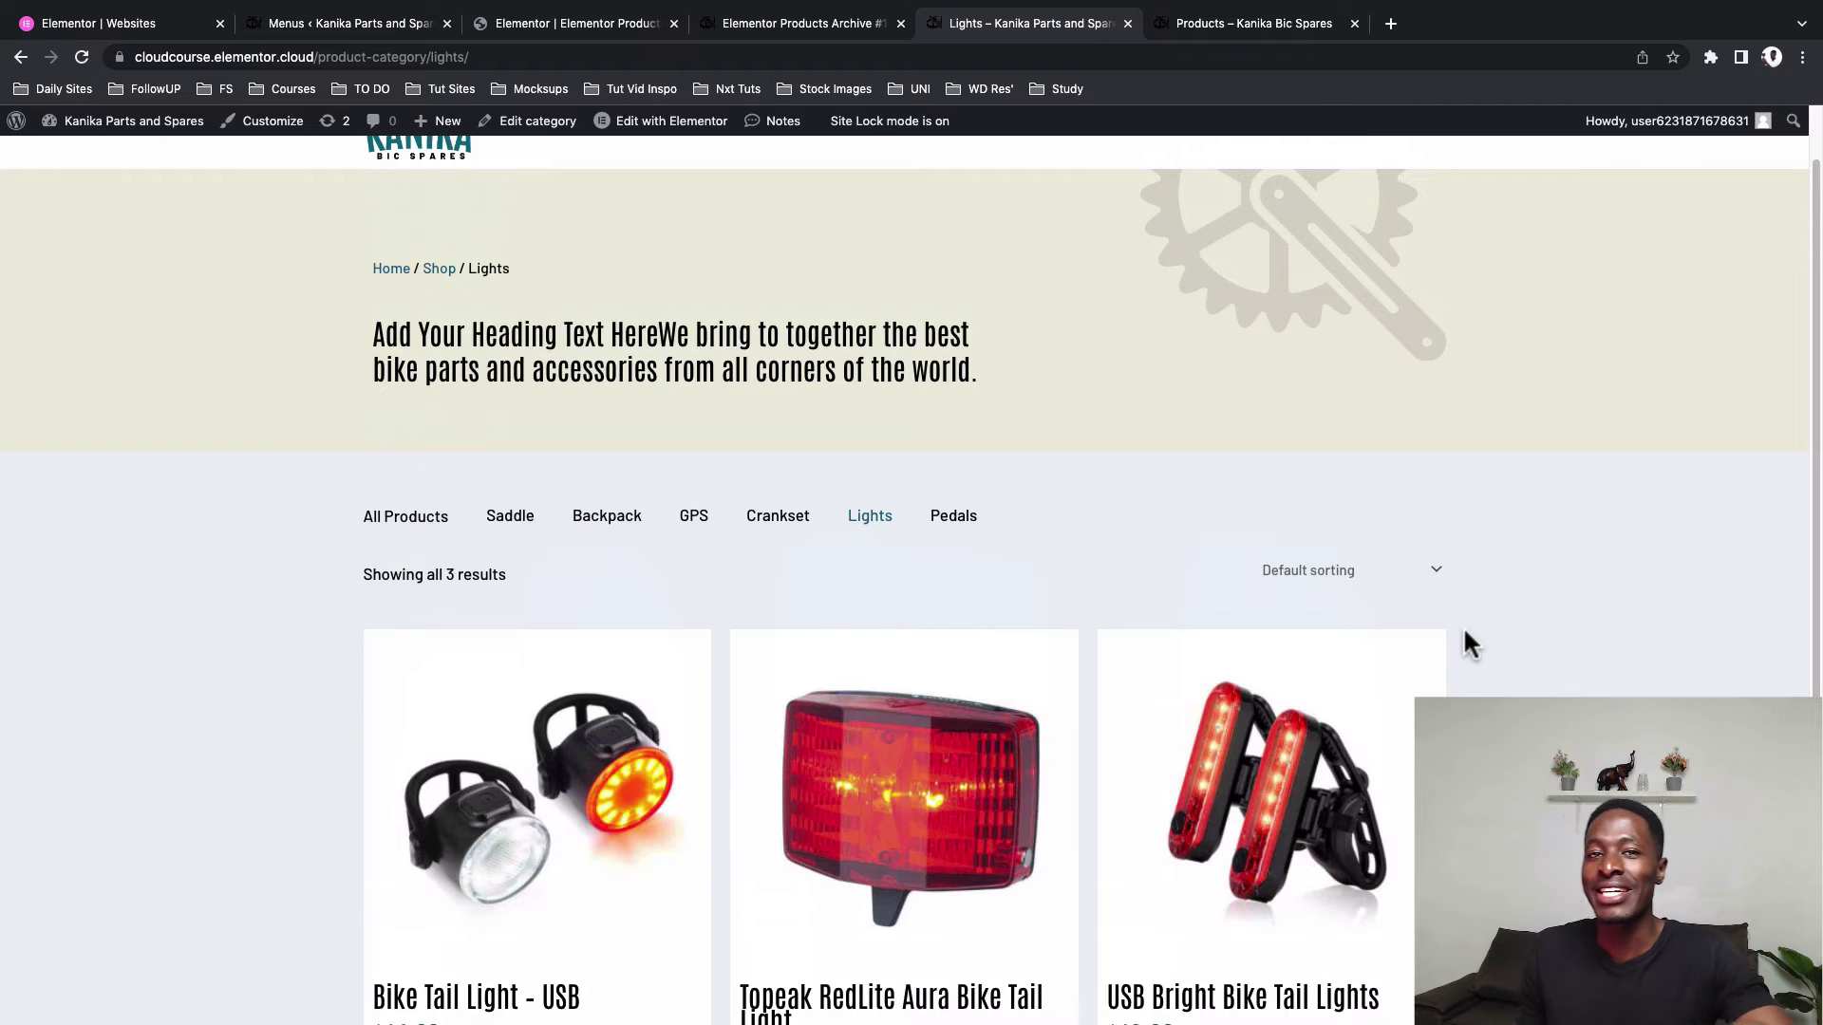
{"action": "left_click", "coordinate": [1355, 572]}
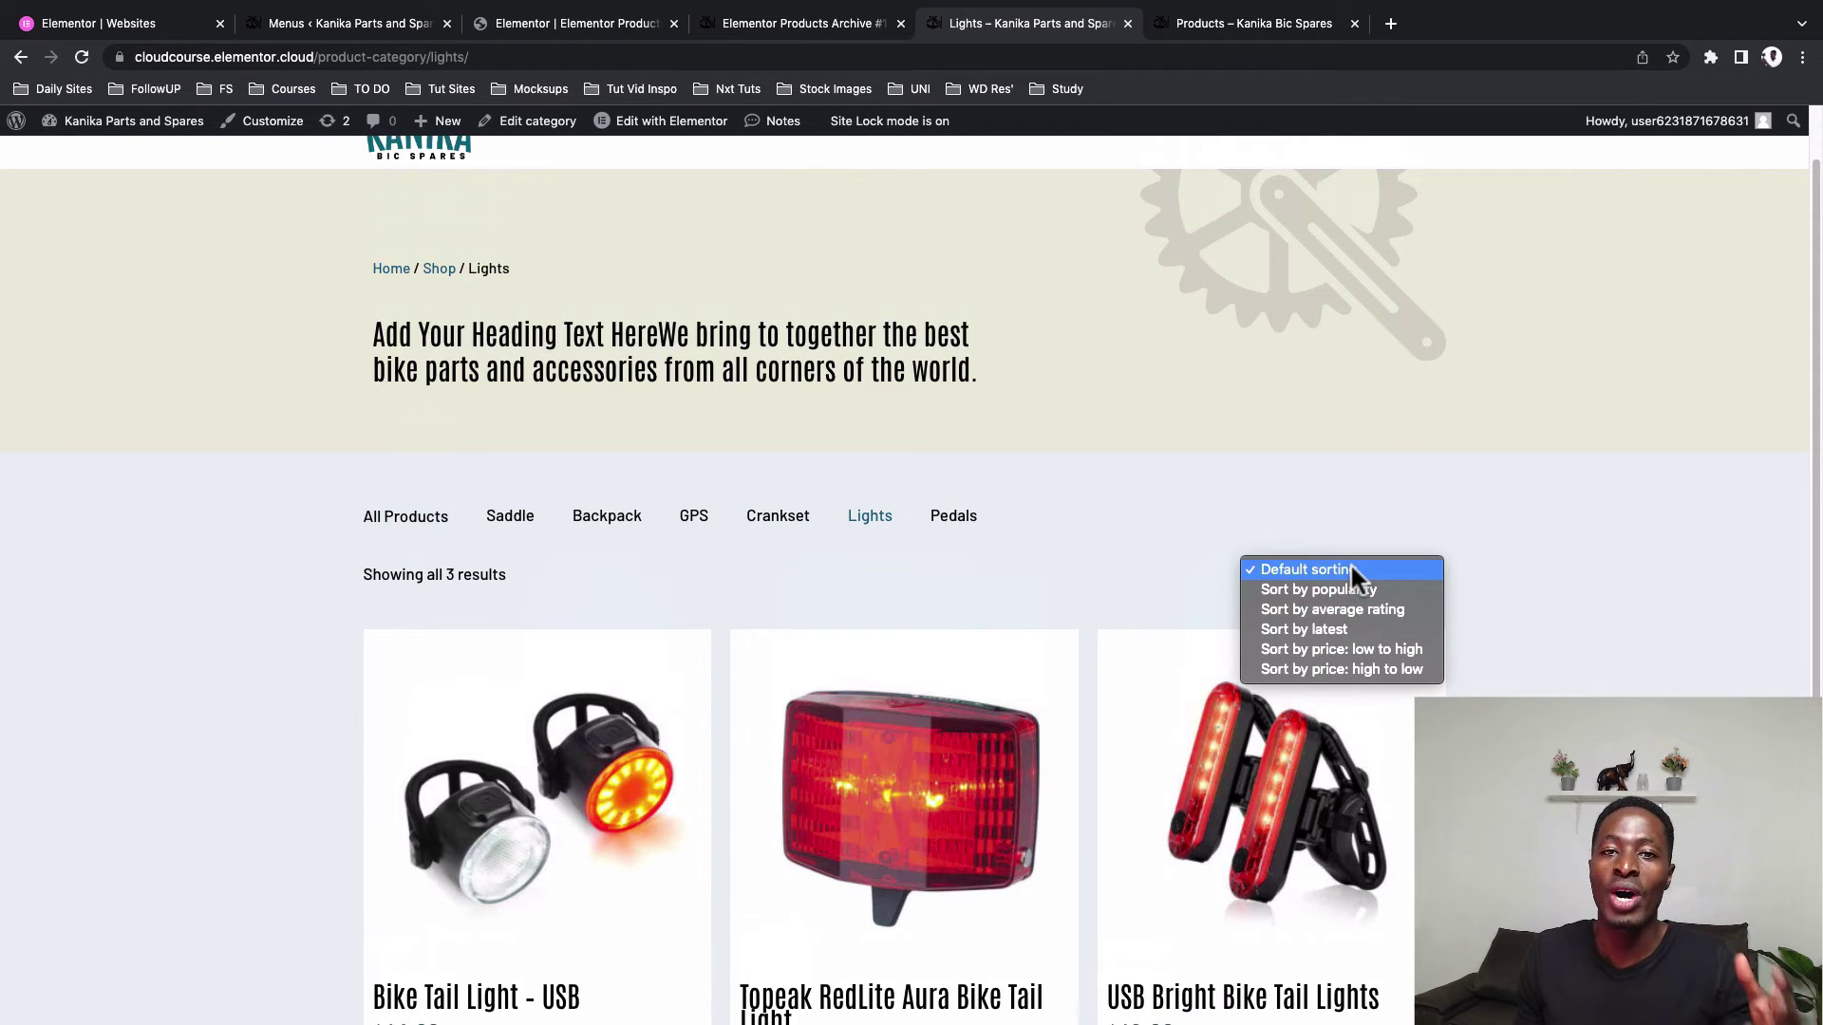
{"action": "left_click", "coordinate": [606, 537]}
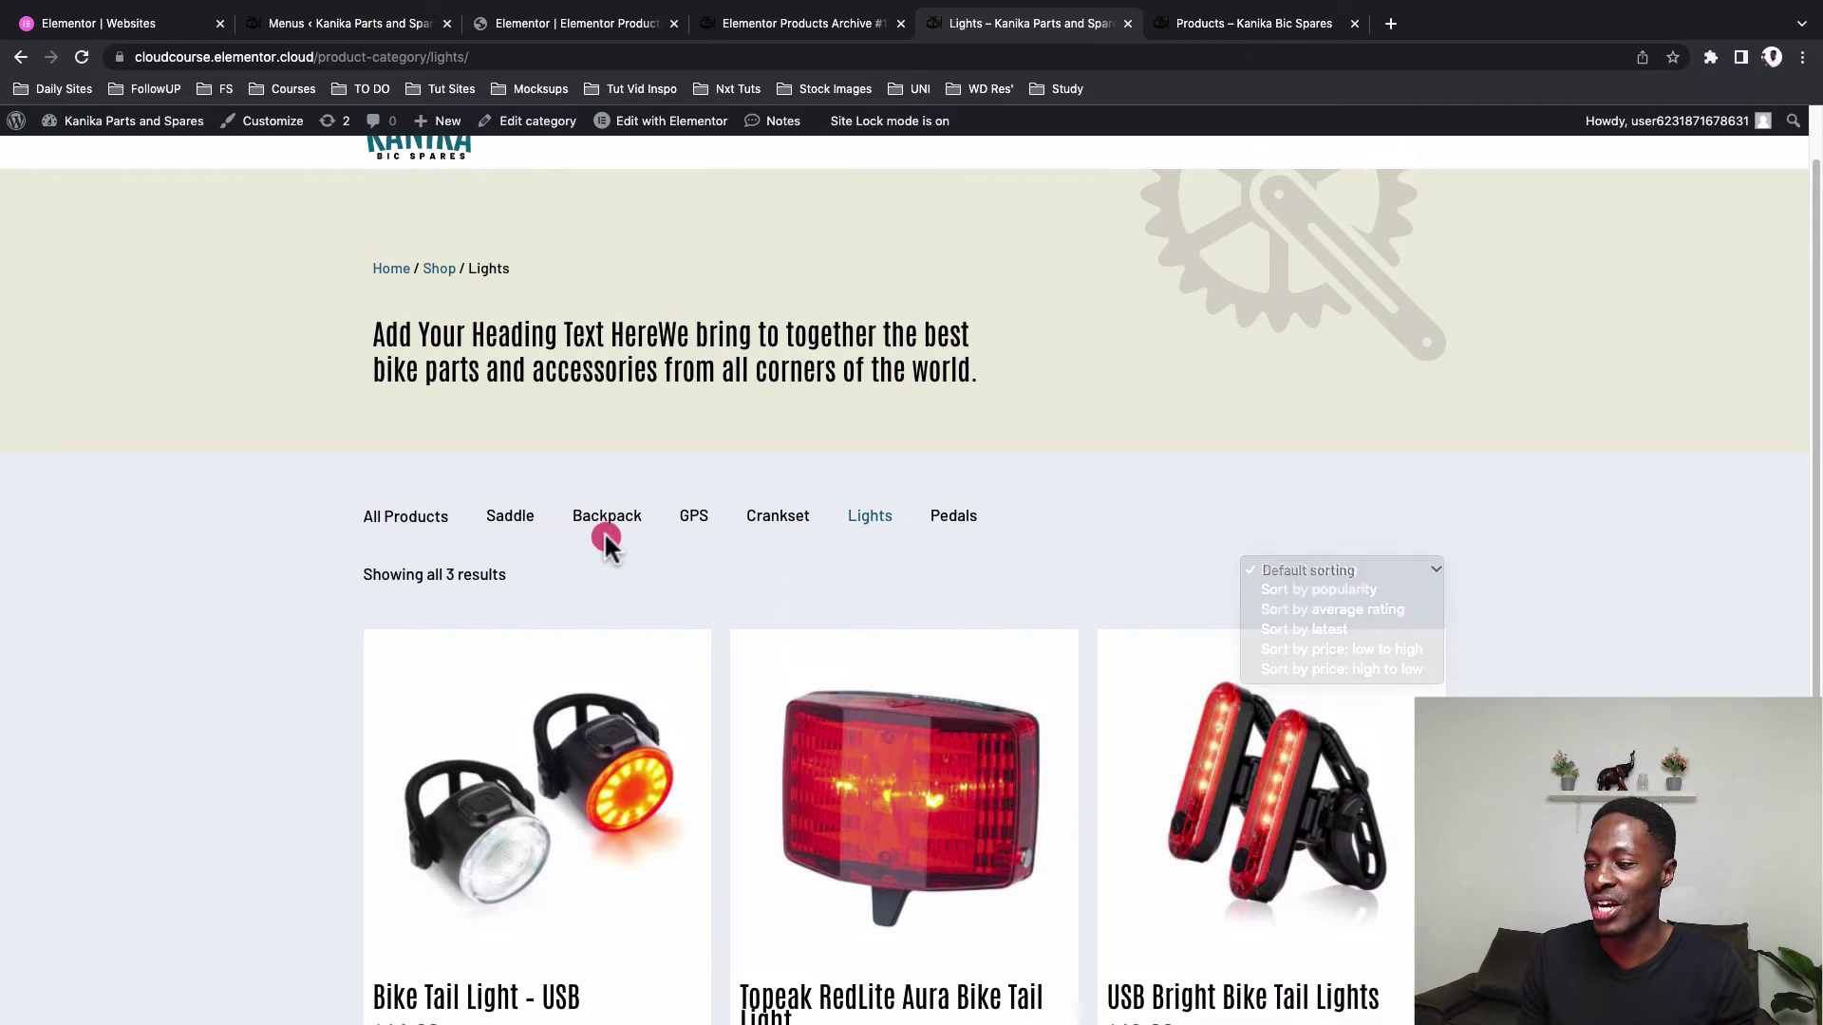
Open the Saddle category on the live shop, sort its products by latest and look through the results
{"action": "left_click", "coordinate": [510, 522]}
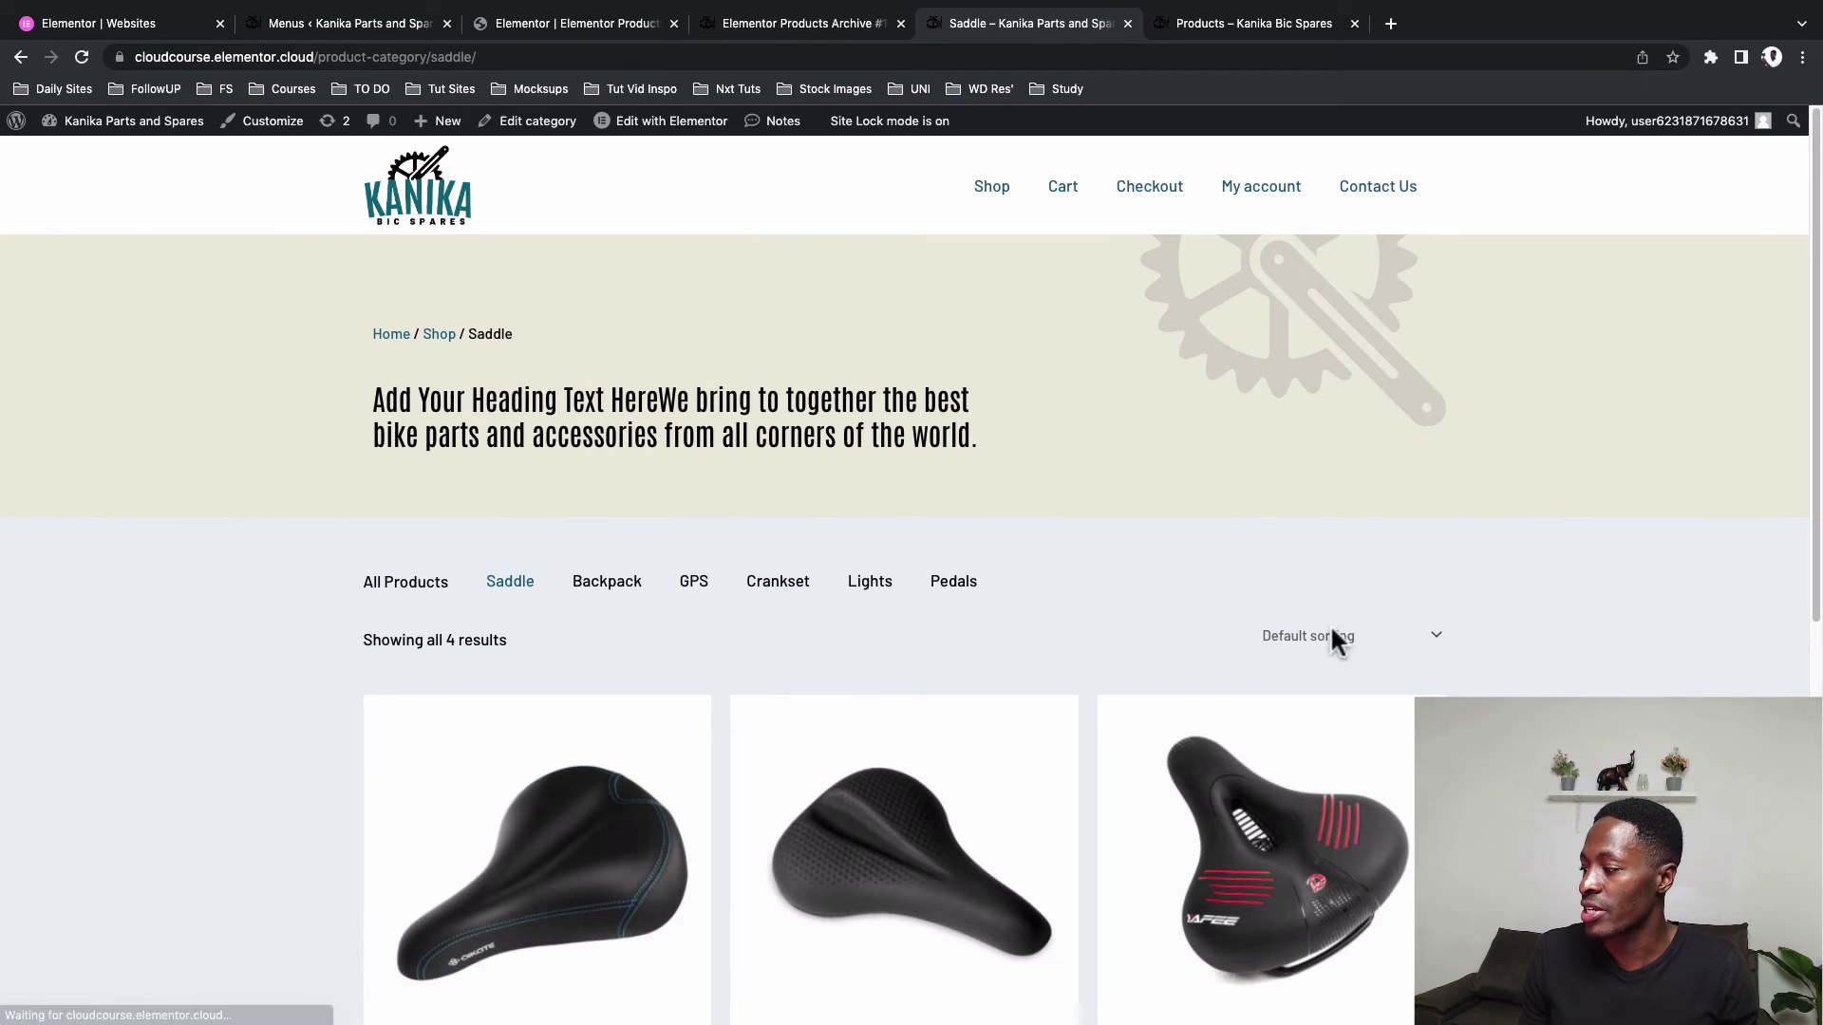
{"action": "left_click", "coordinate": [1330, 632]}
{"action": "left_click", "coordinate": [1333, 697]}
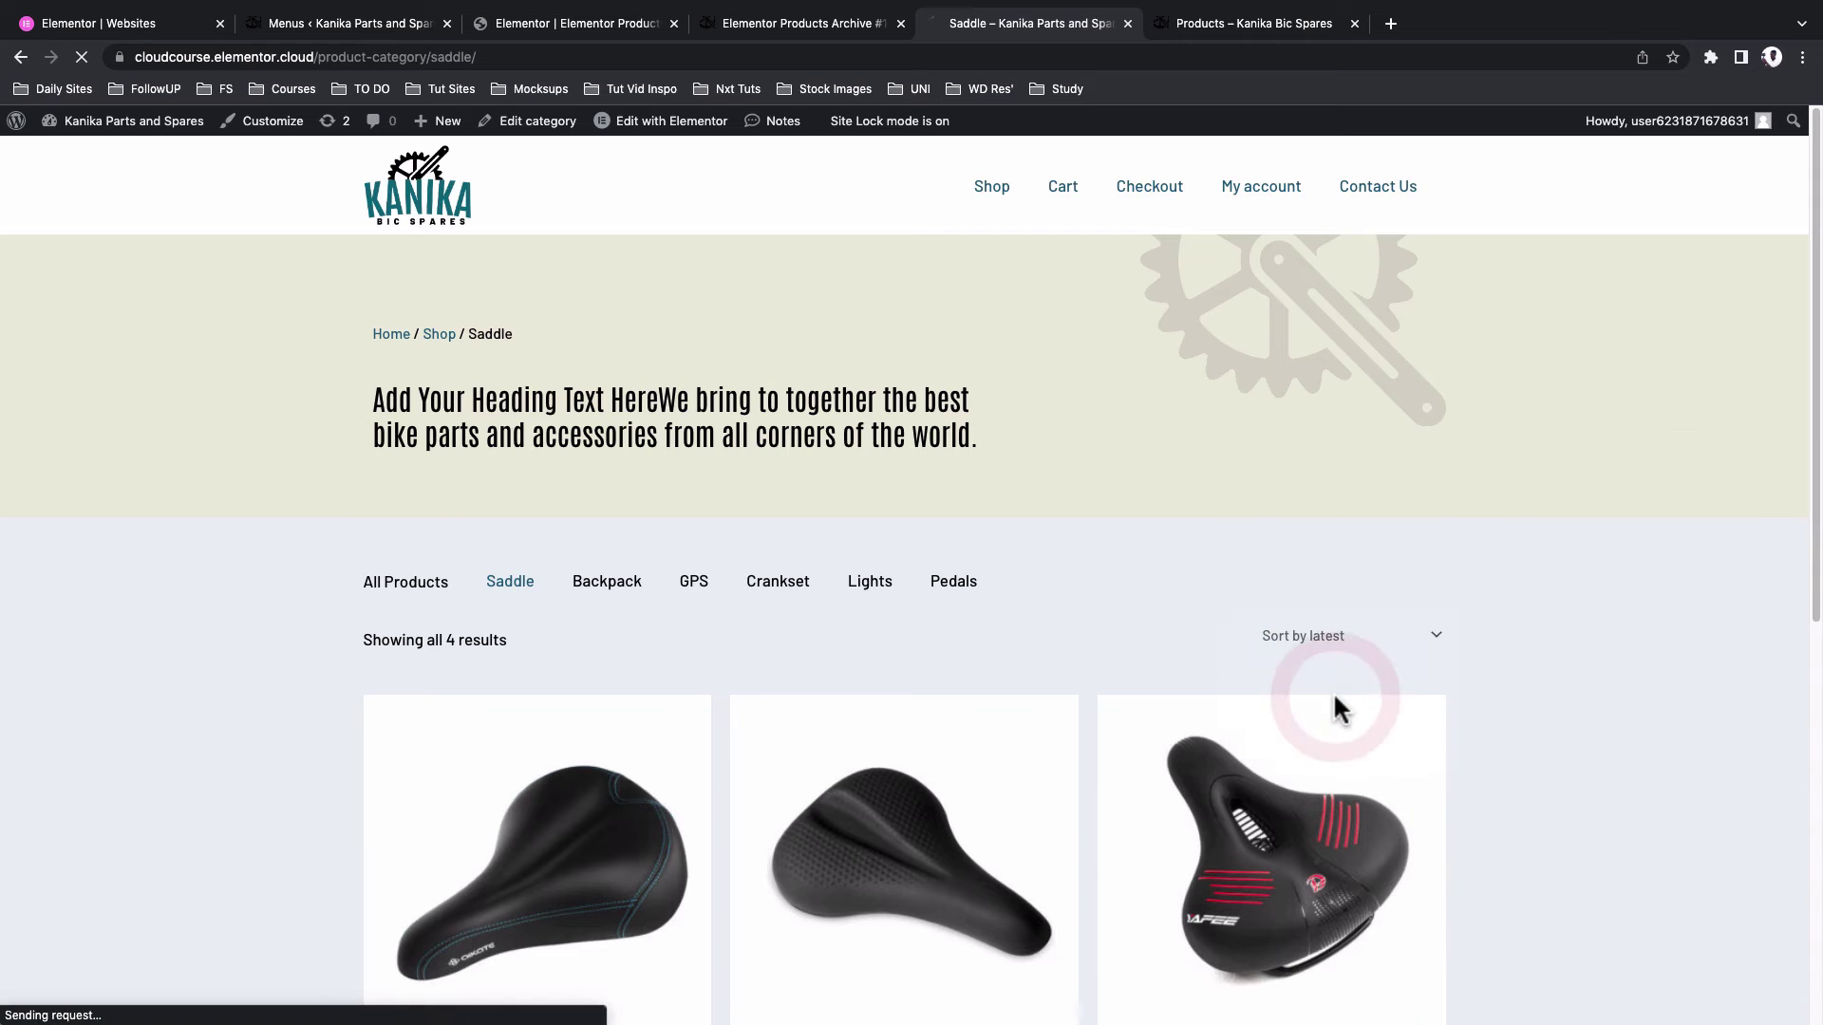
{"action": "scroll", "coordinate": [1333, 703], "scroll_direction": "down", "scroll_amount": 3}
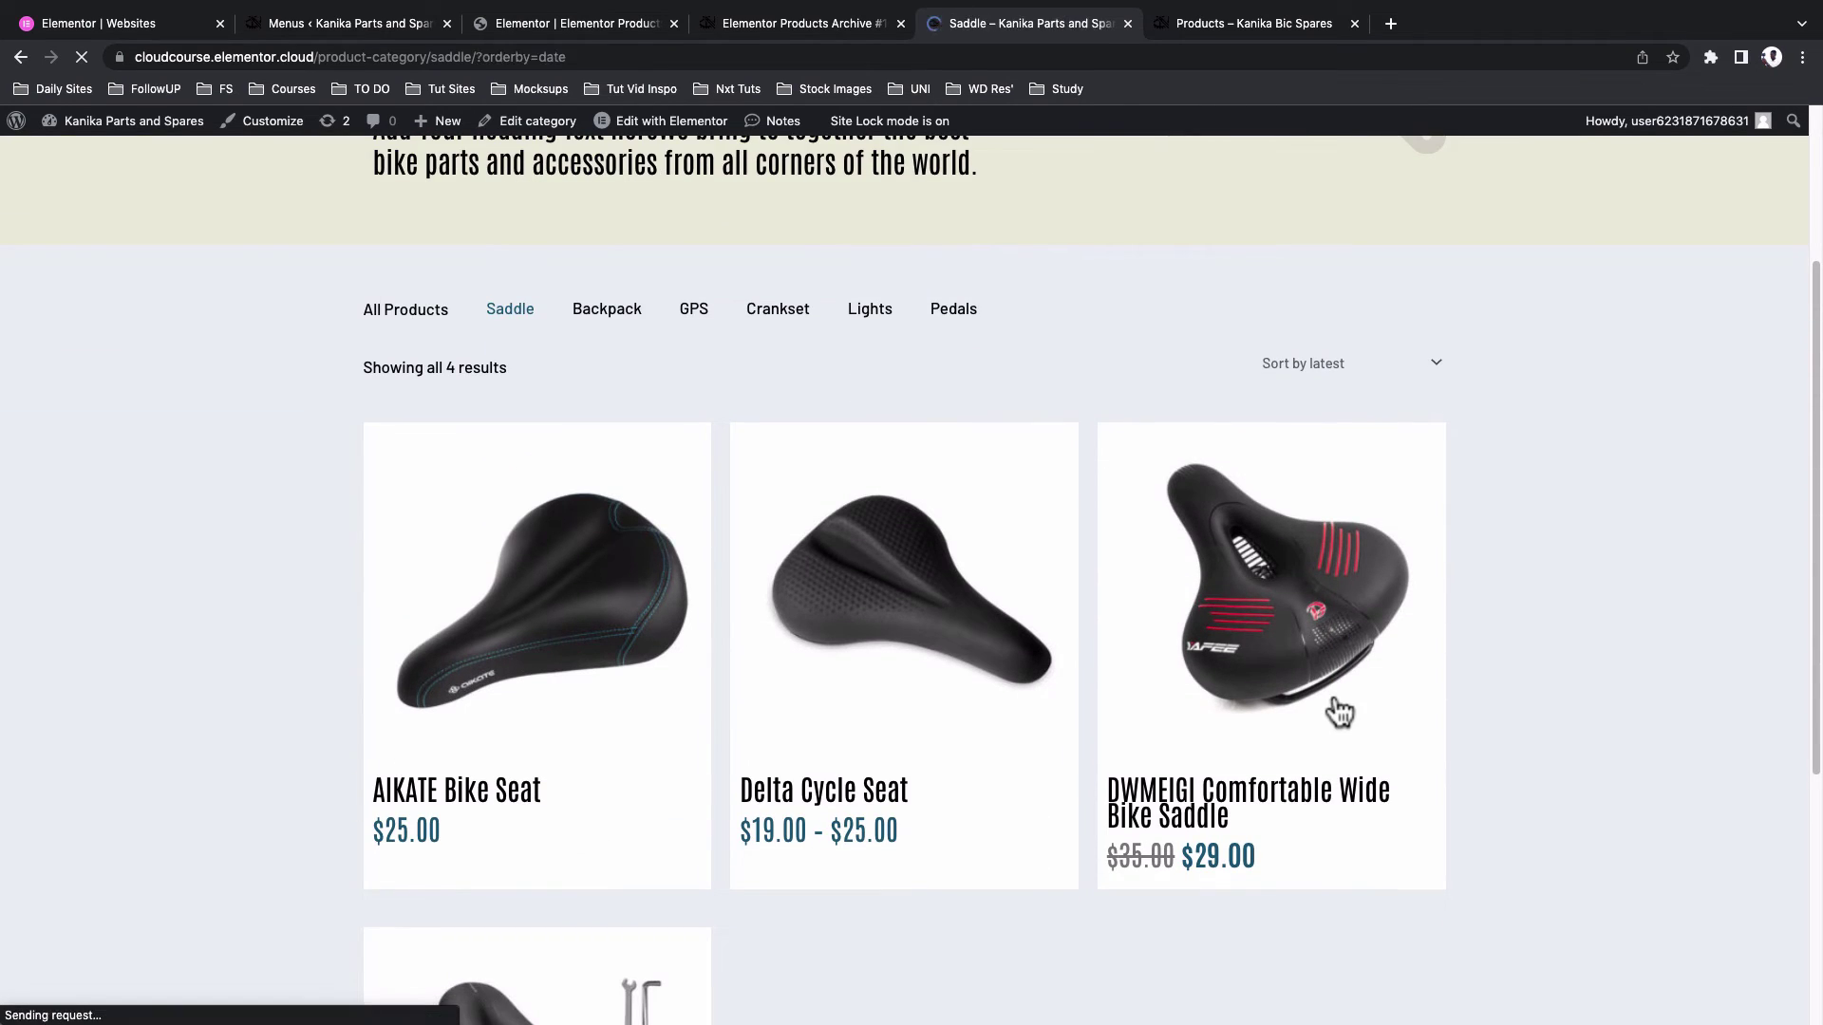
{"action": "scroll", "coordinate": [1339, 712], "scroll_direction": "down", "scroll_amount": 4}
{"action": "scroll", "coordinate": [818, 587], "scroll_direction": "down", "scroll_amount": 2}
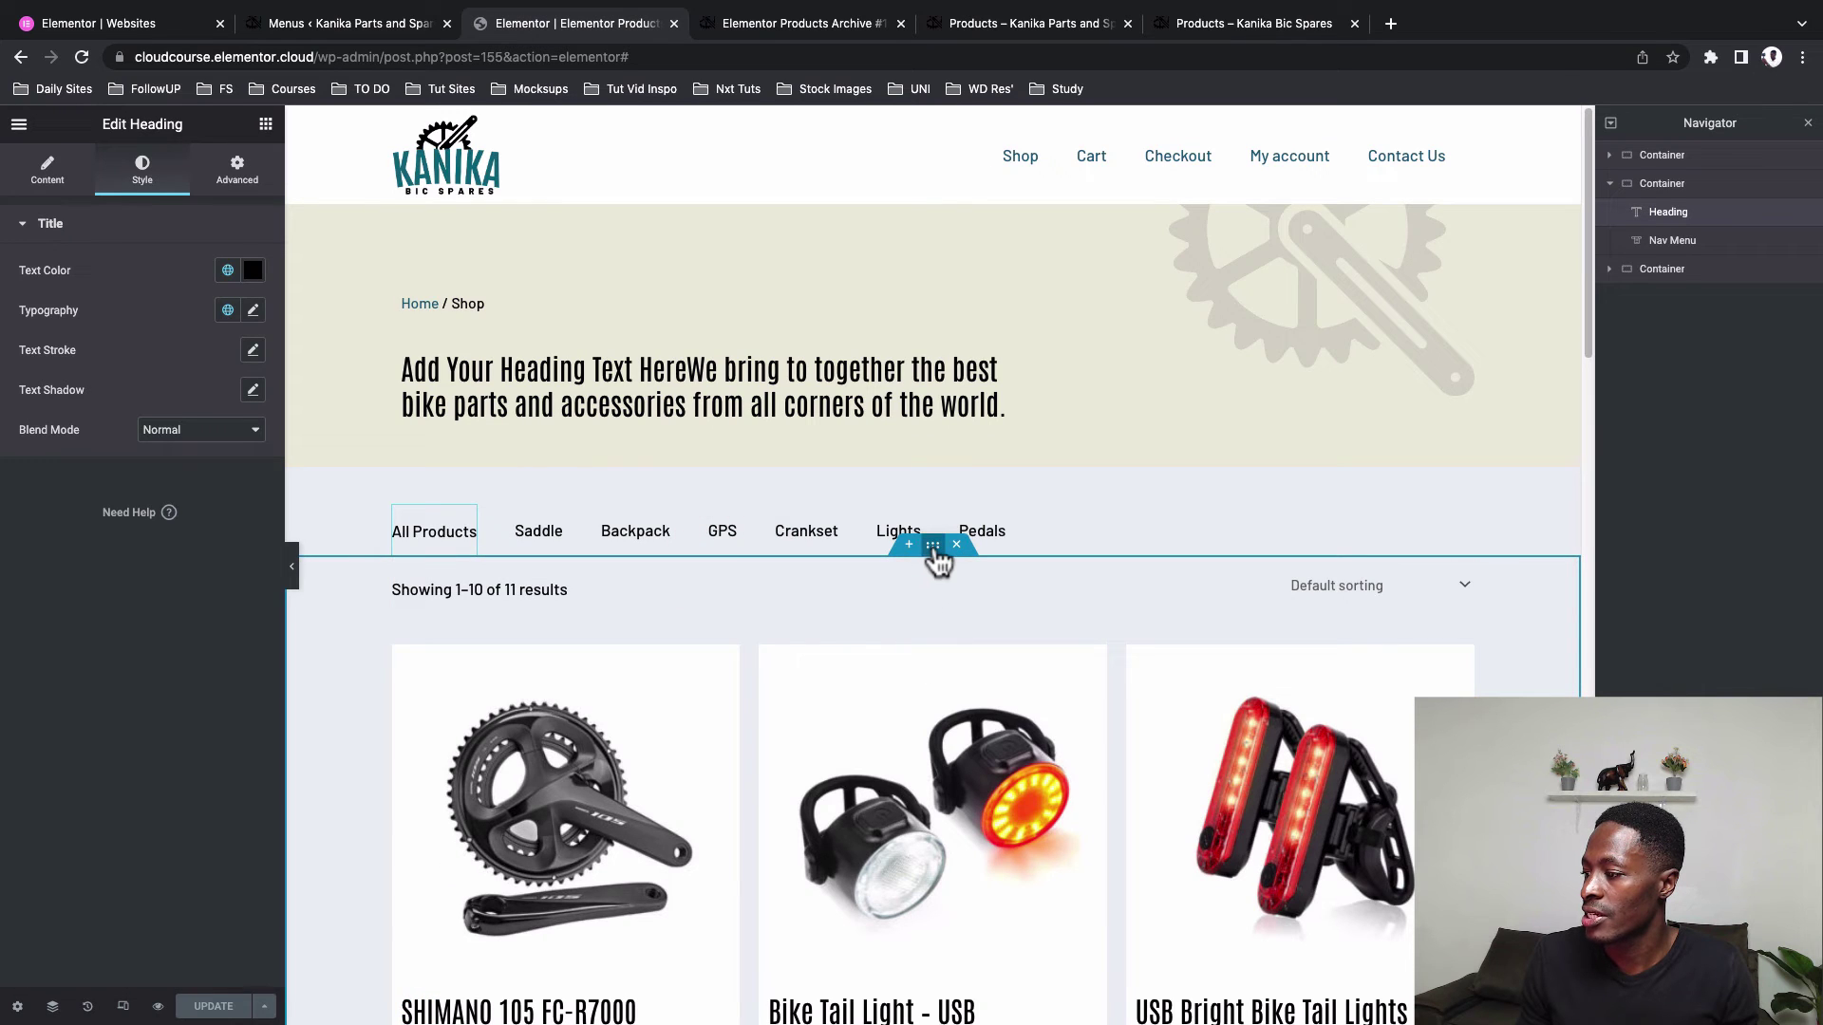
Unlink the padding of the container holding the archive products and set its bottom padding to 80 px
{"action": "left_click", "coordinate": [935, 549]}
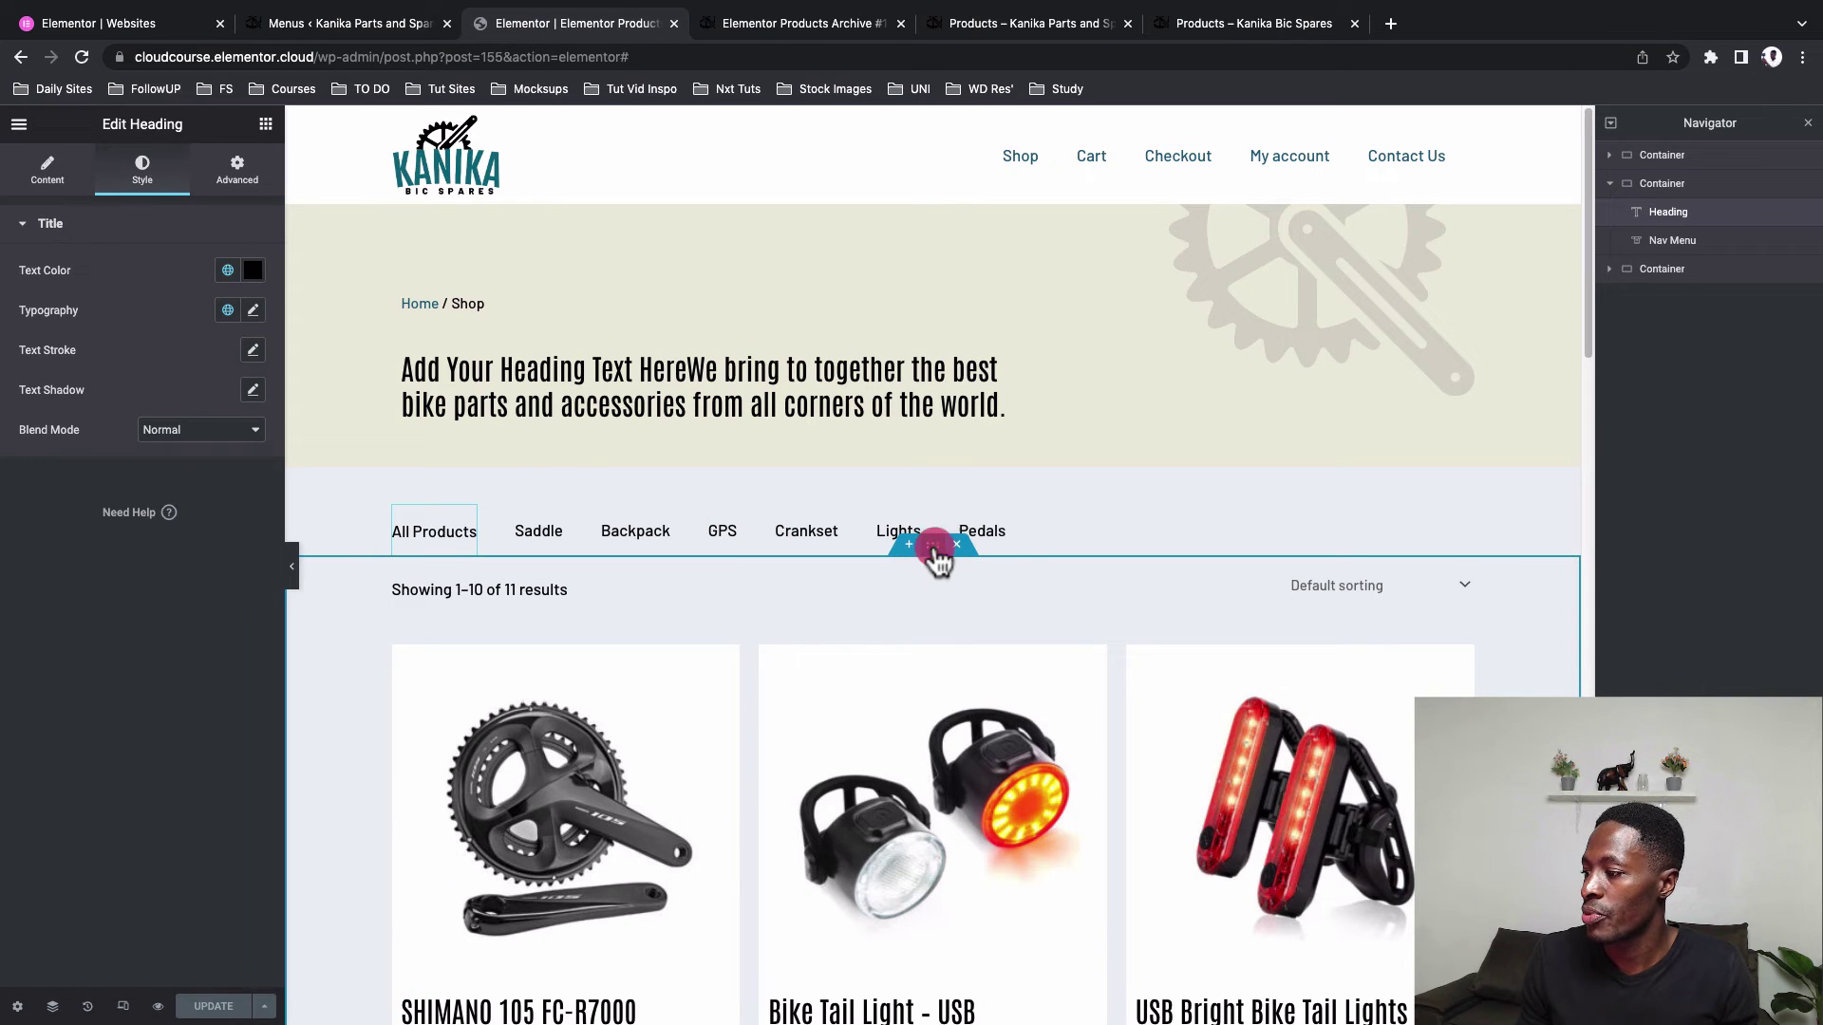
{"action": "left_click", "coordinate": [245, 180]}
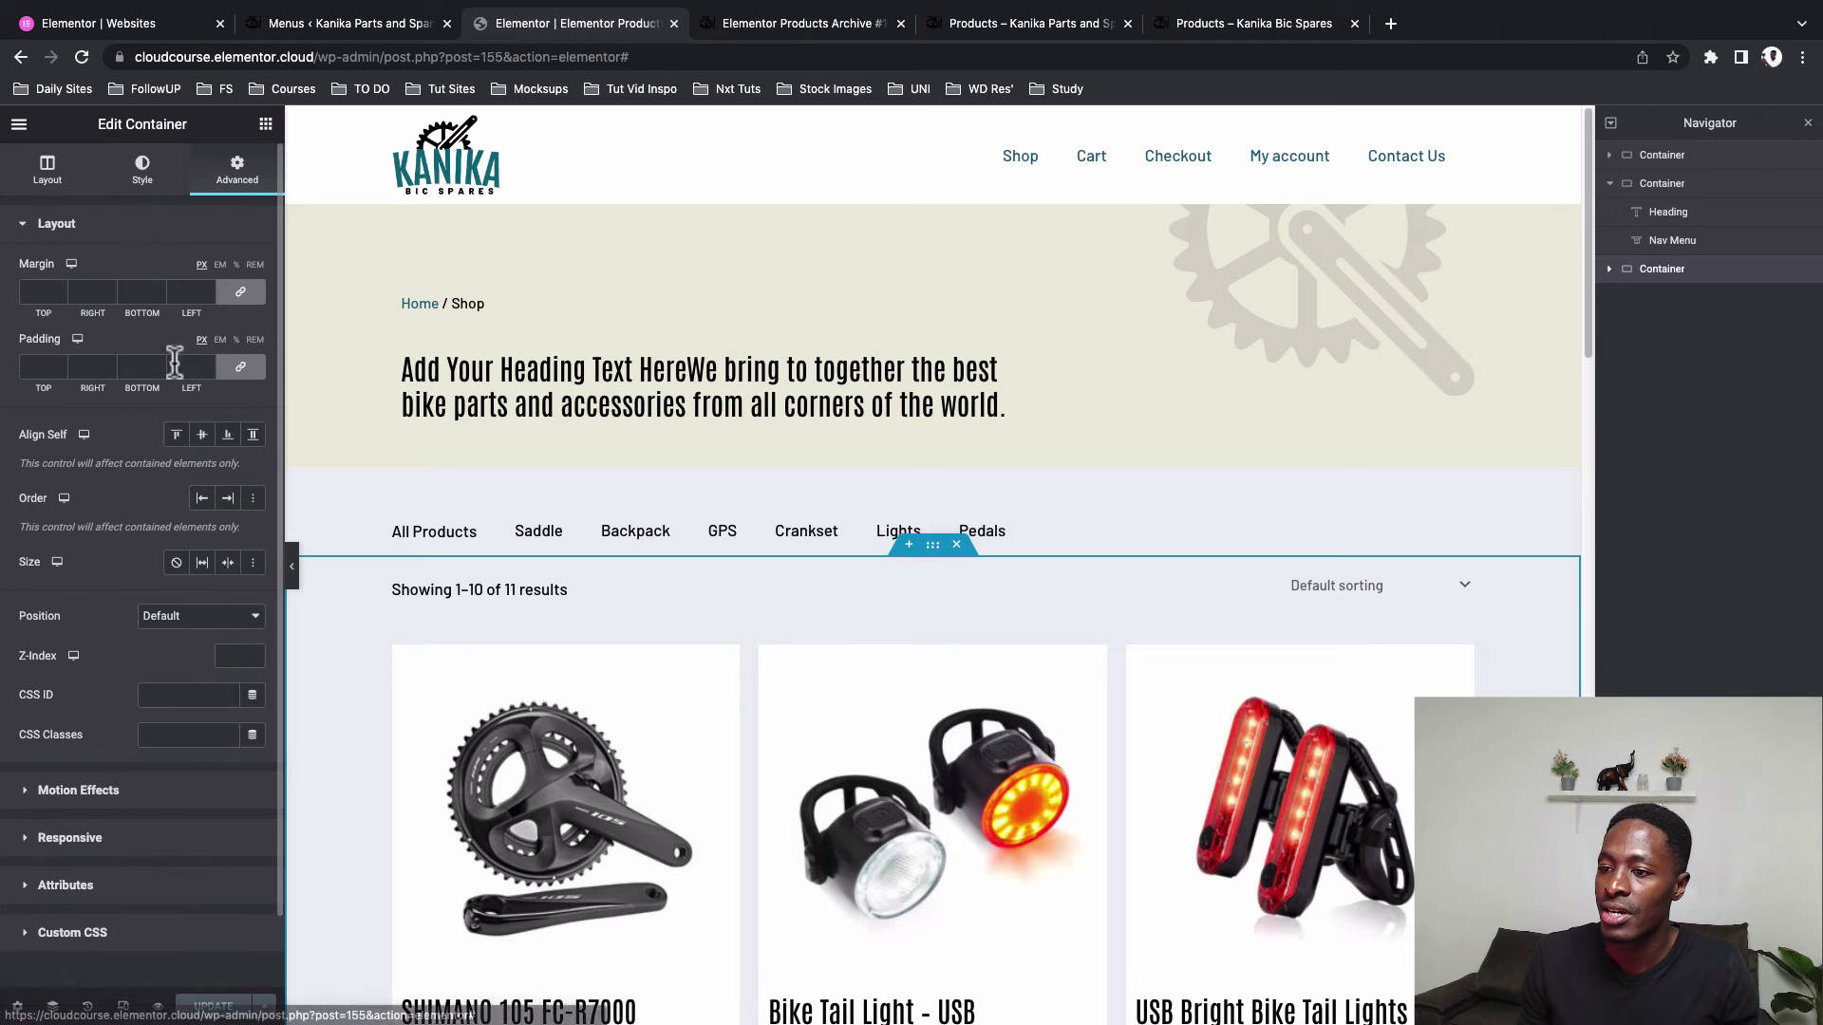
{"action": "left_click", "coordinate": [251, 375]}
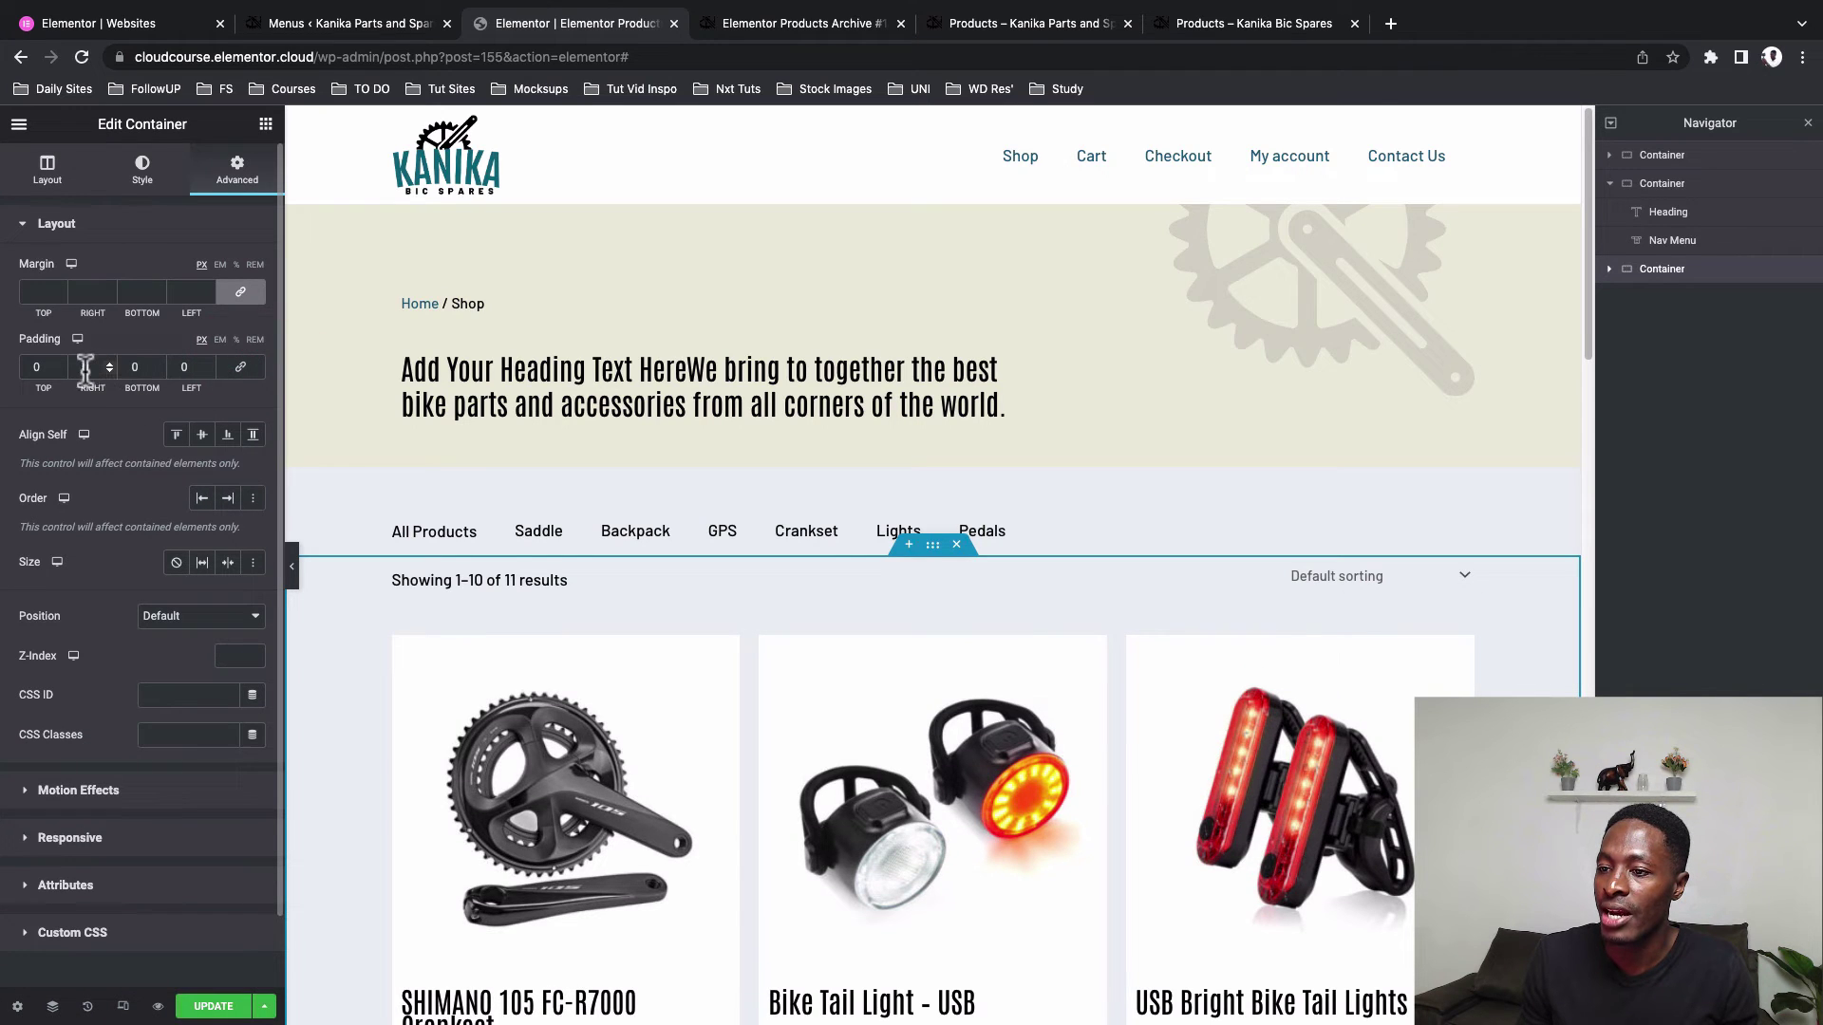
{"action": "left_click", "coordinate": [133, 367]}
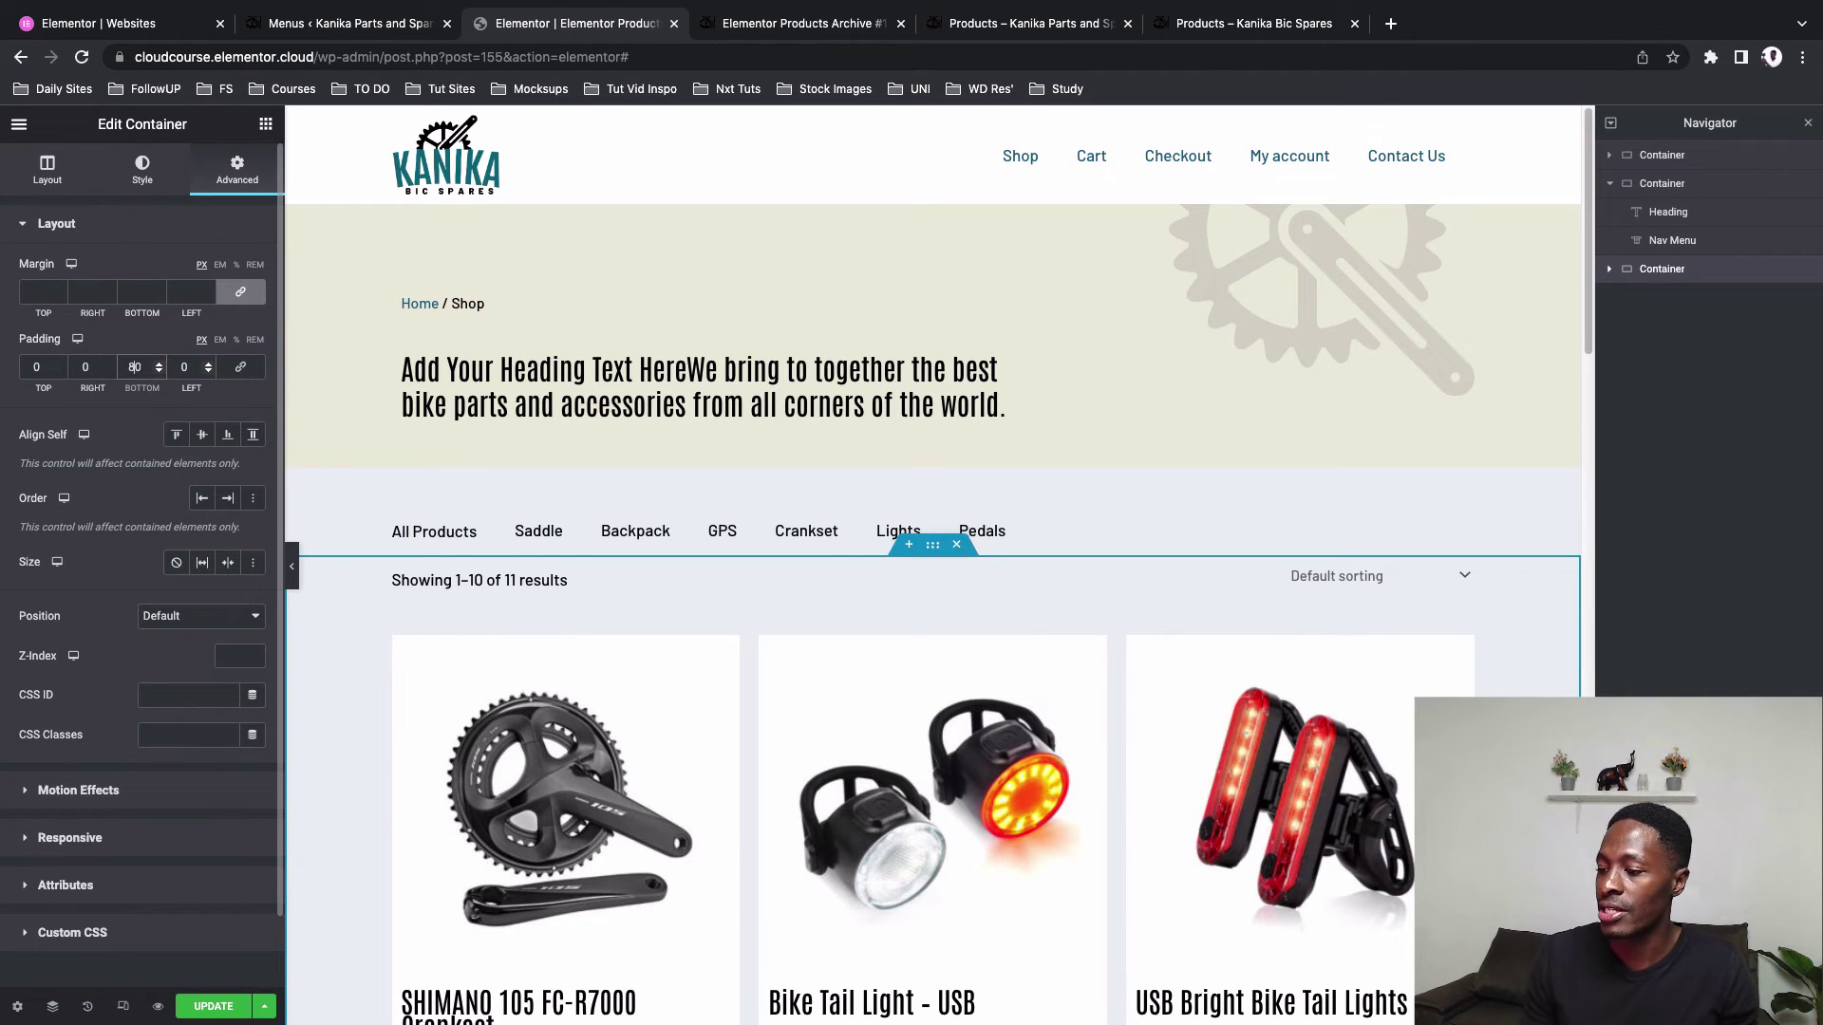
{"action": "type", "text": "8"}
{"action": "scroll", "coordinate": [935, 712], "scroll_direction": "down", "scroll_amount": 15}
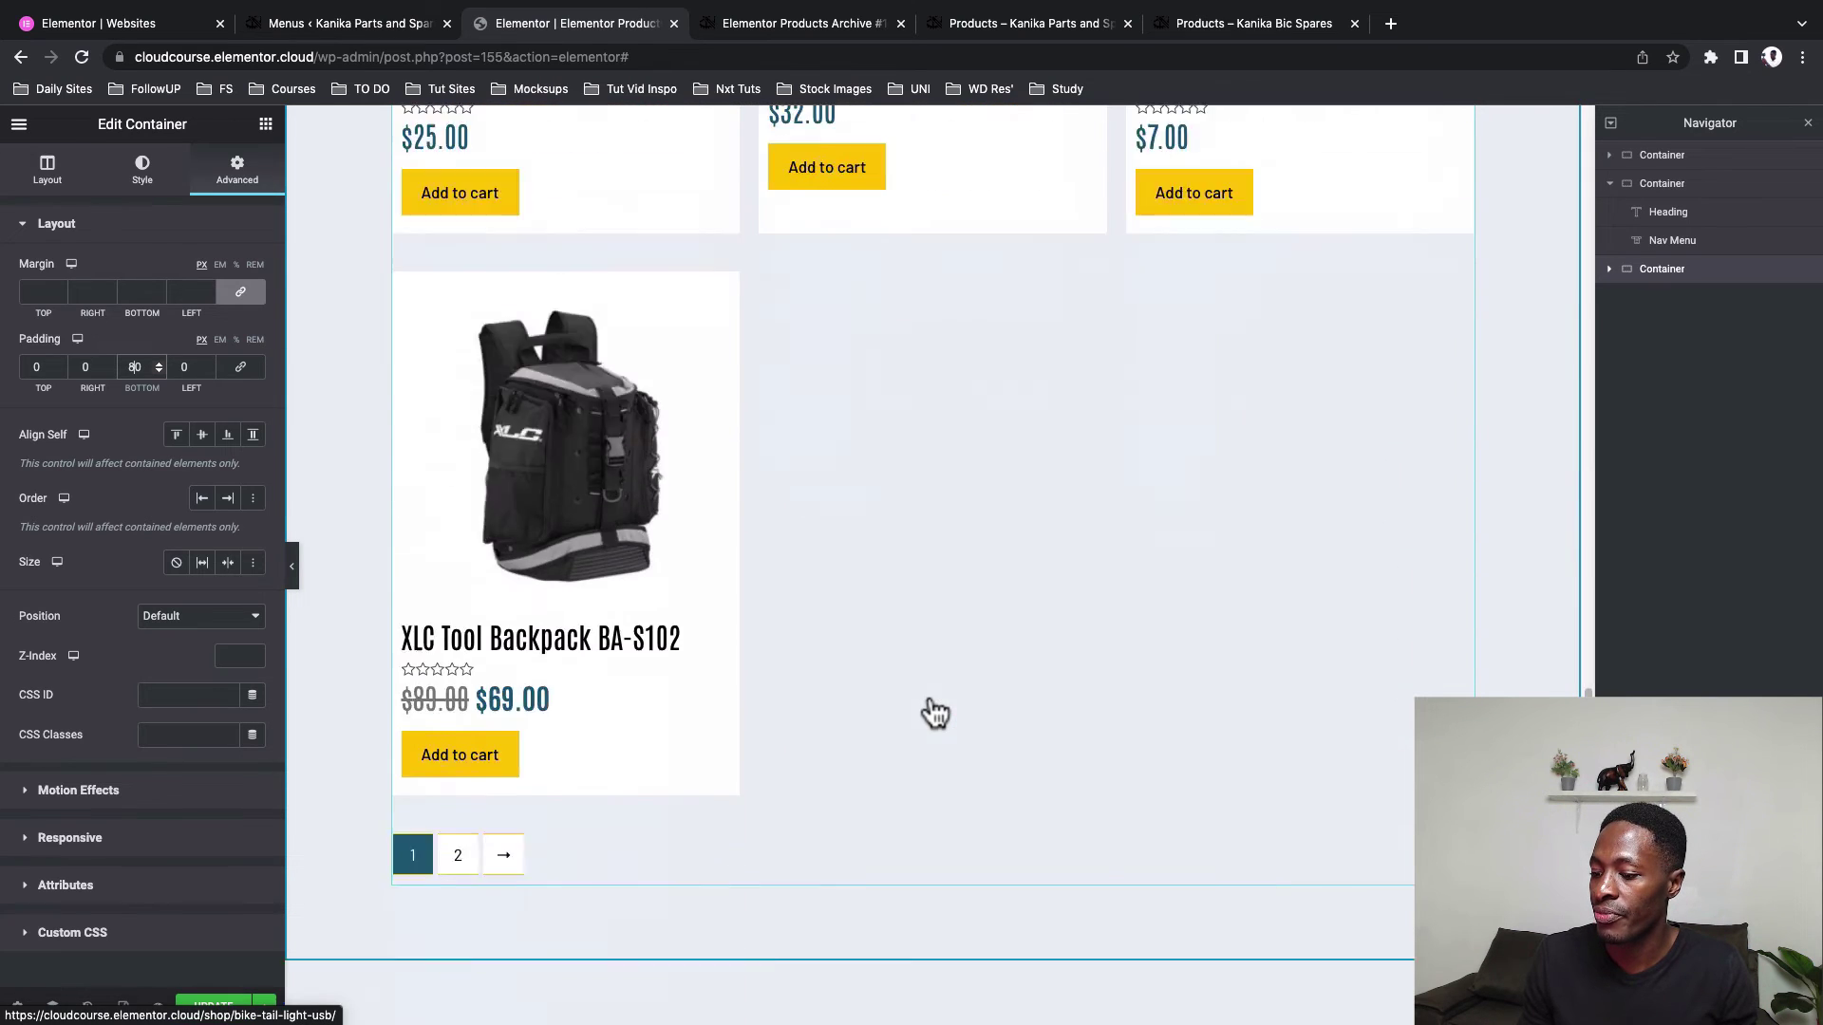
Turn on responsive mode in the template editor and switch the canvas to the tablet view
{"action": "left_click", "coordinate": [935, 712]}
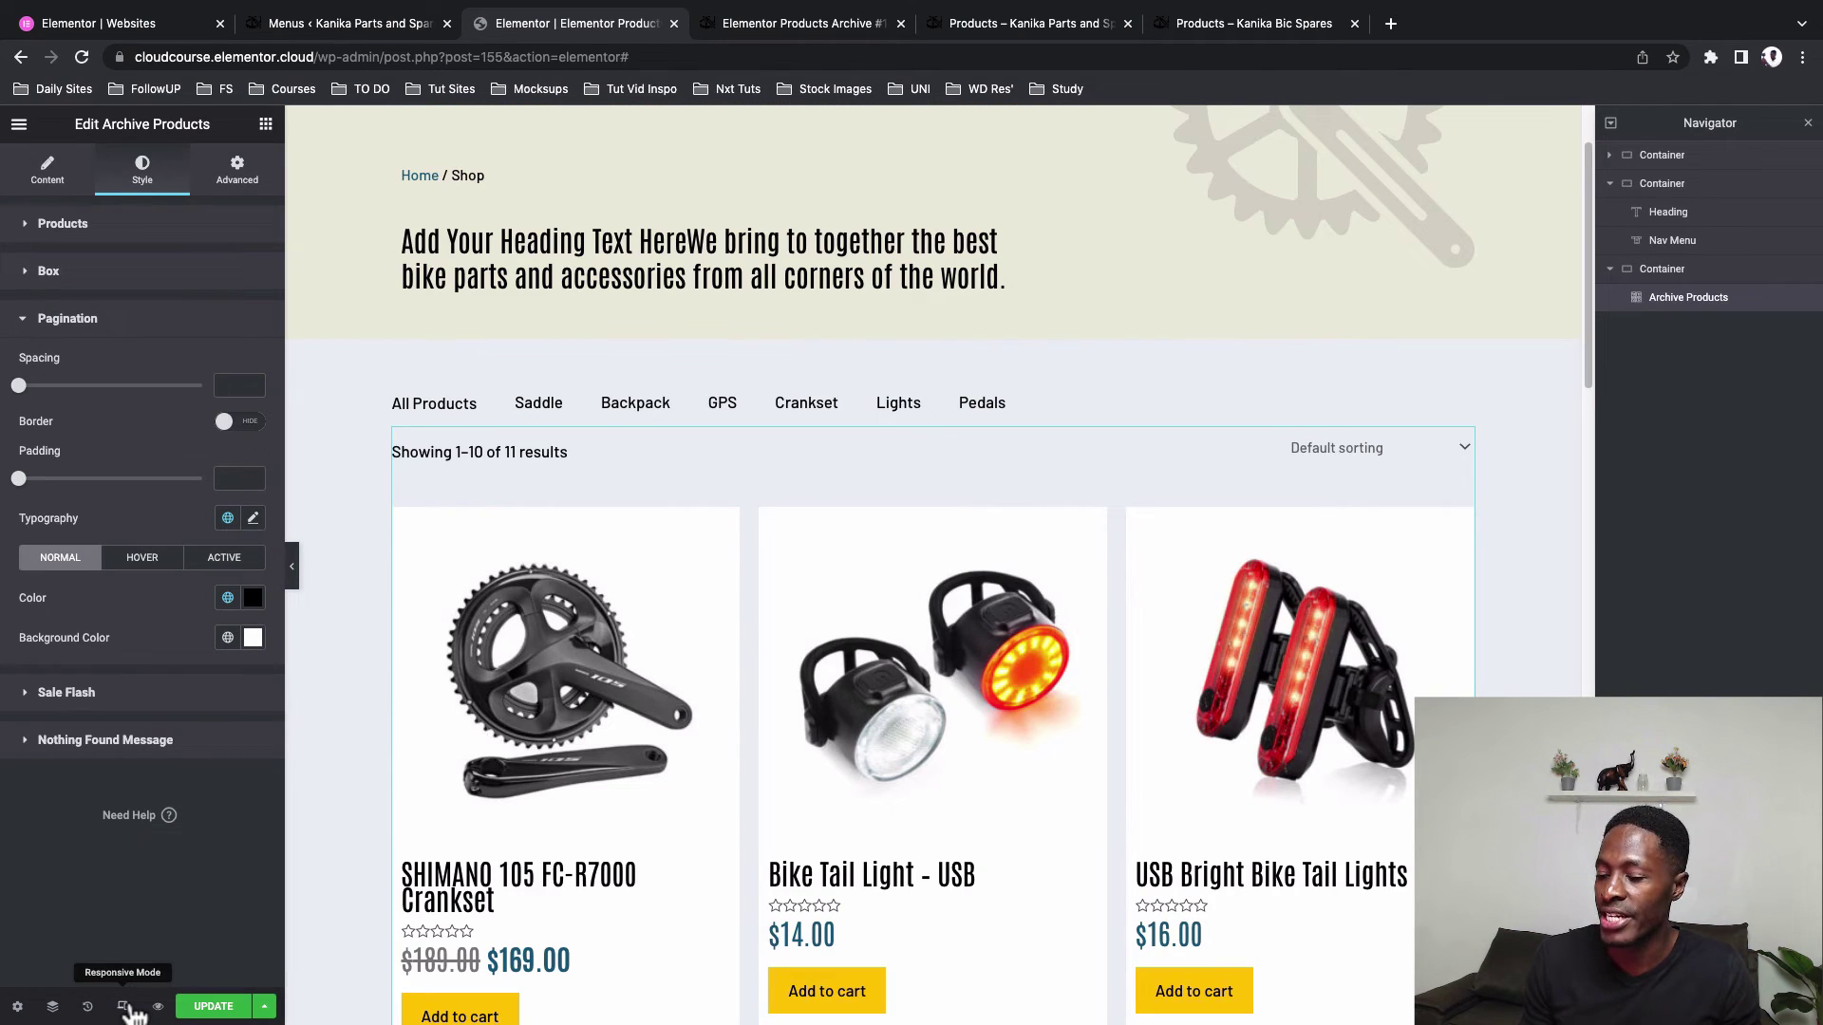
{"action": "left_click", "coordinate": [126, 1008]}
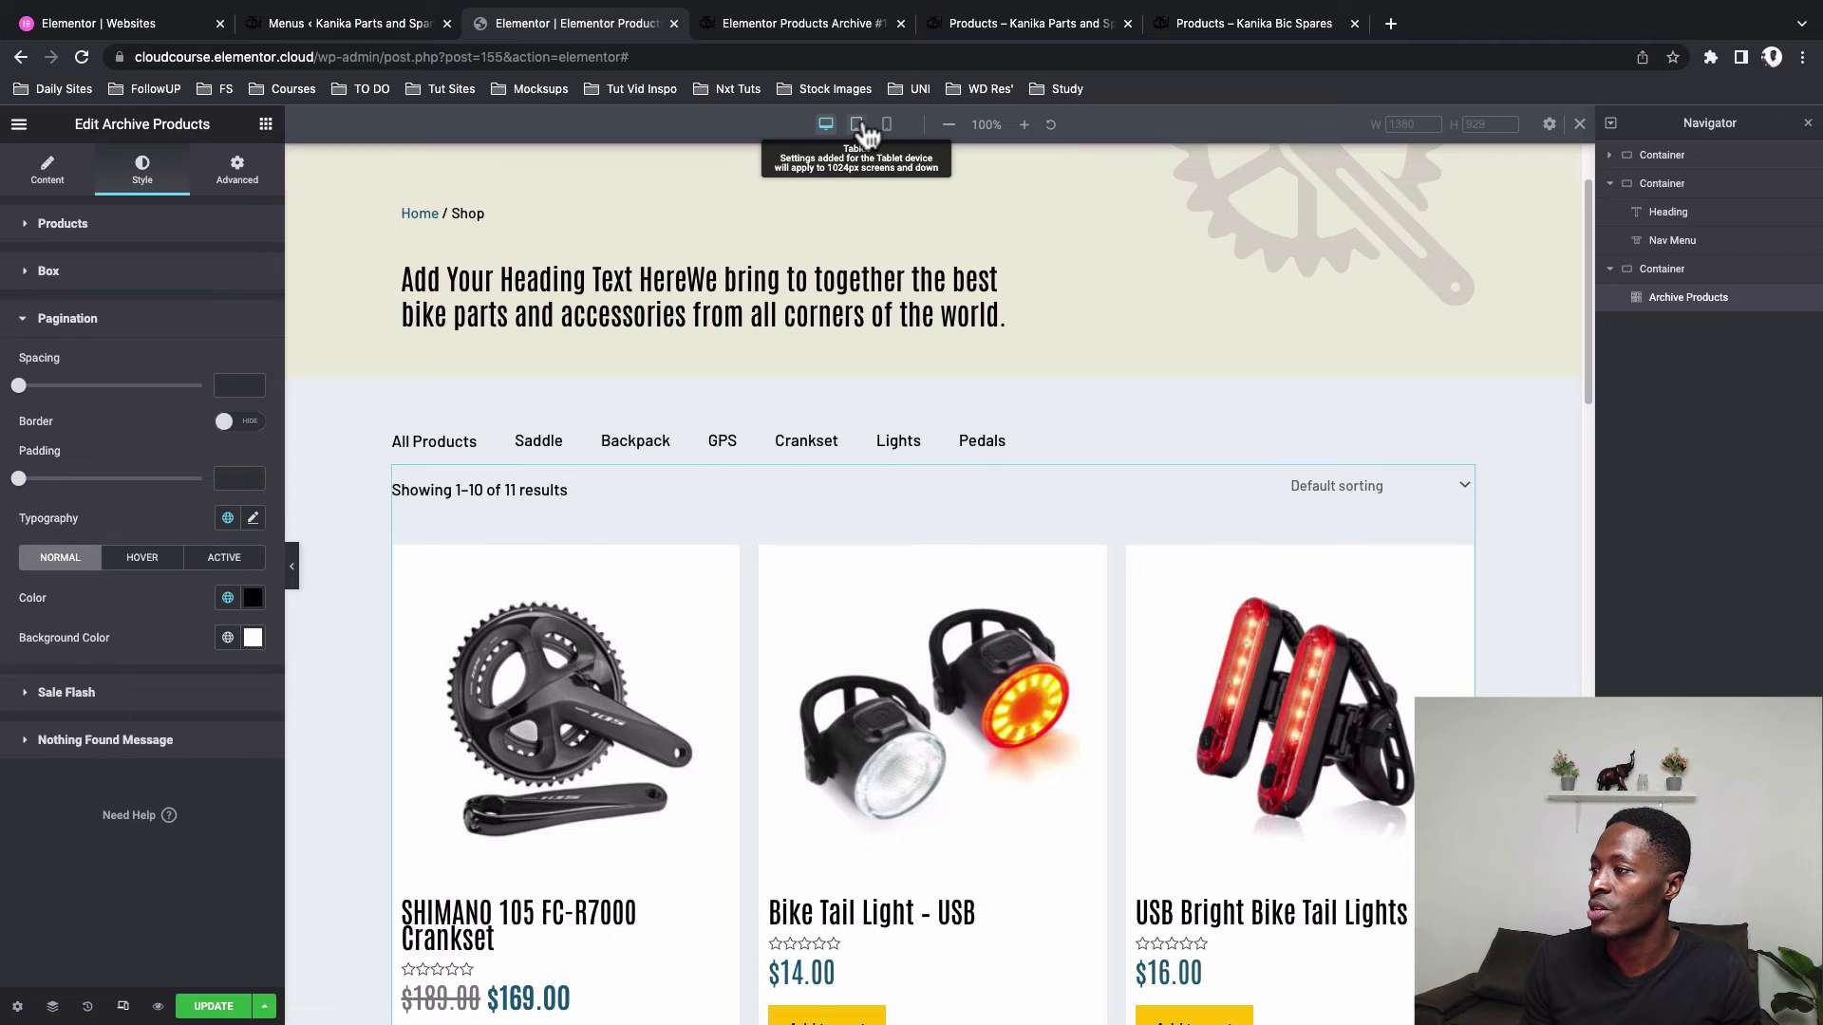
{"action": "left_click", "coordinate": [858, 124]}
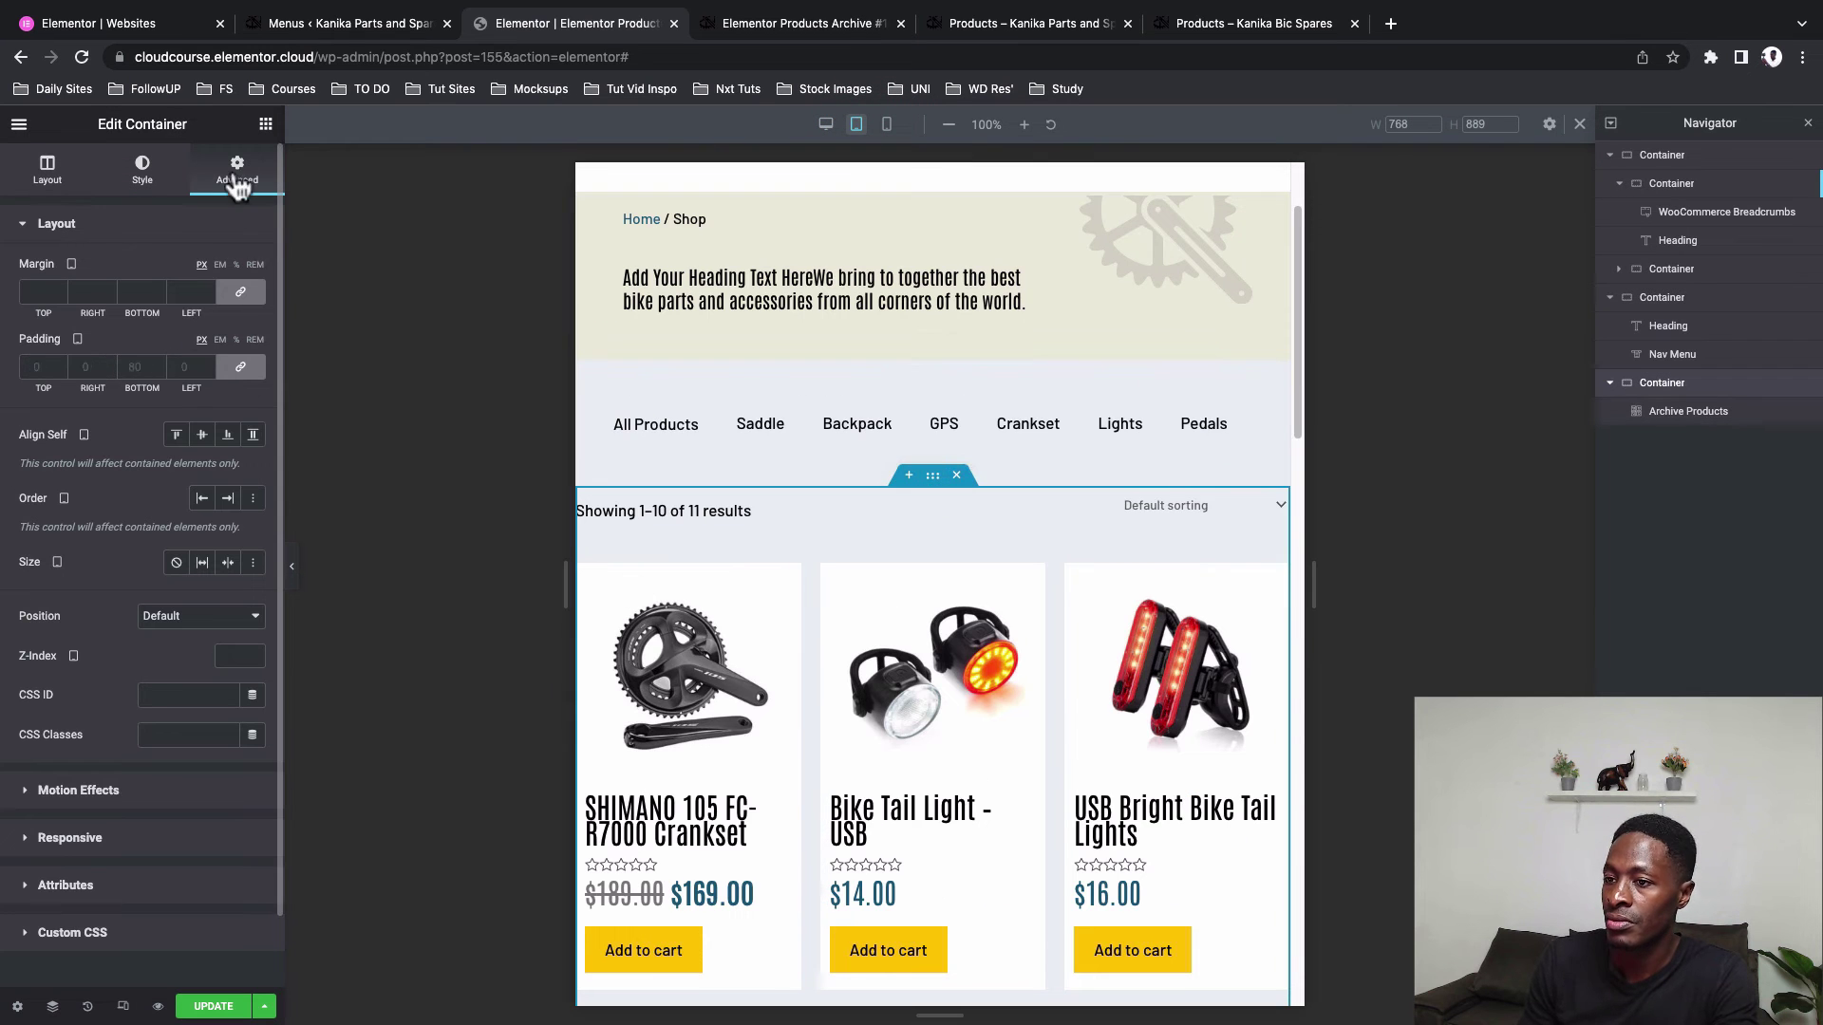
Switch the template canvas to the mobile view and close the Navigator
{"action": "left_click", "coordinate": [885, 128]}
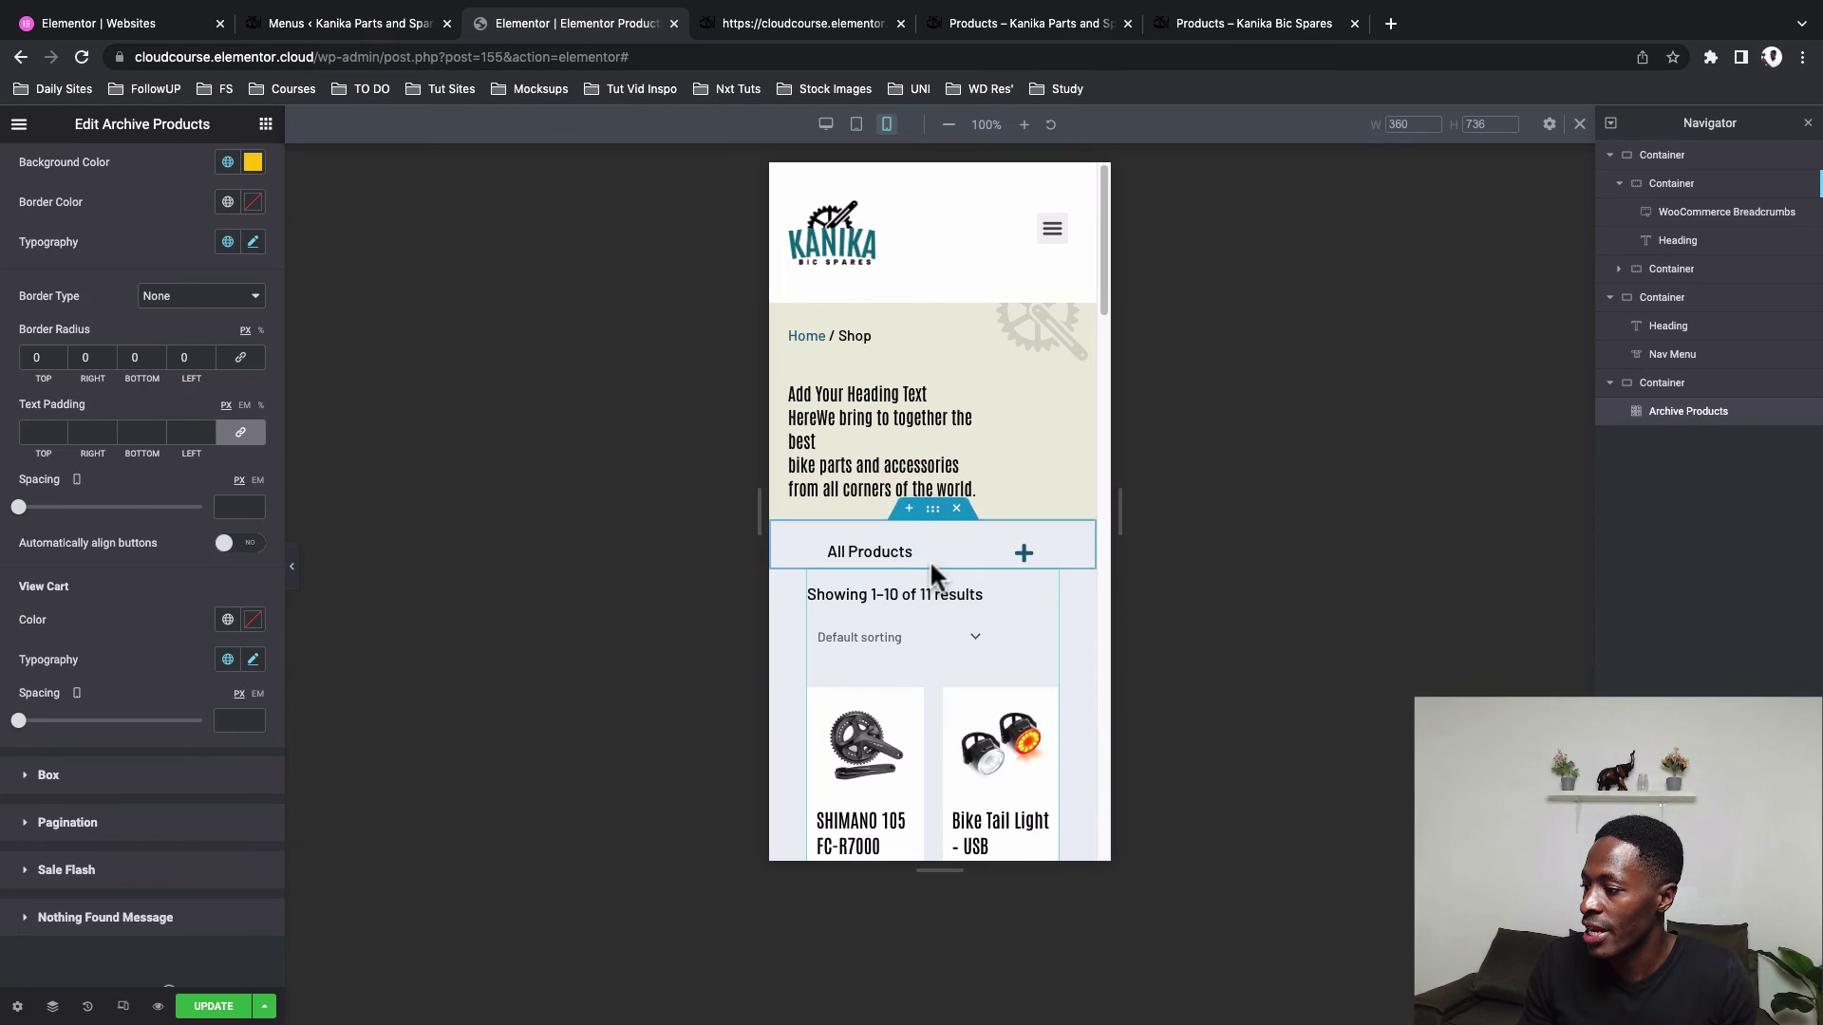
{"action": "left_click", "coordinate": [576, 22]}
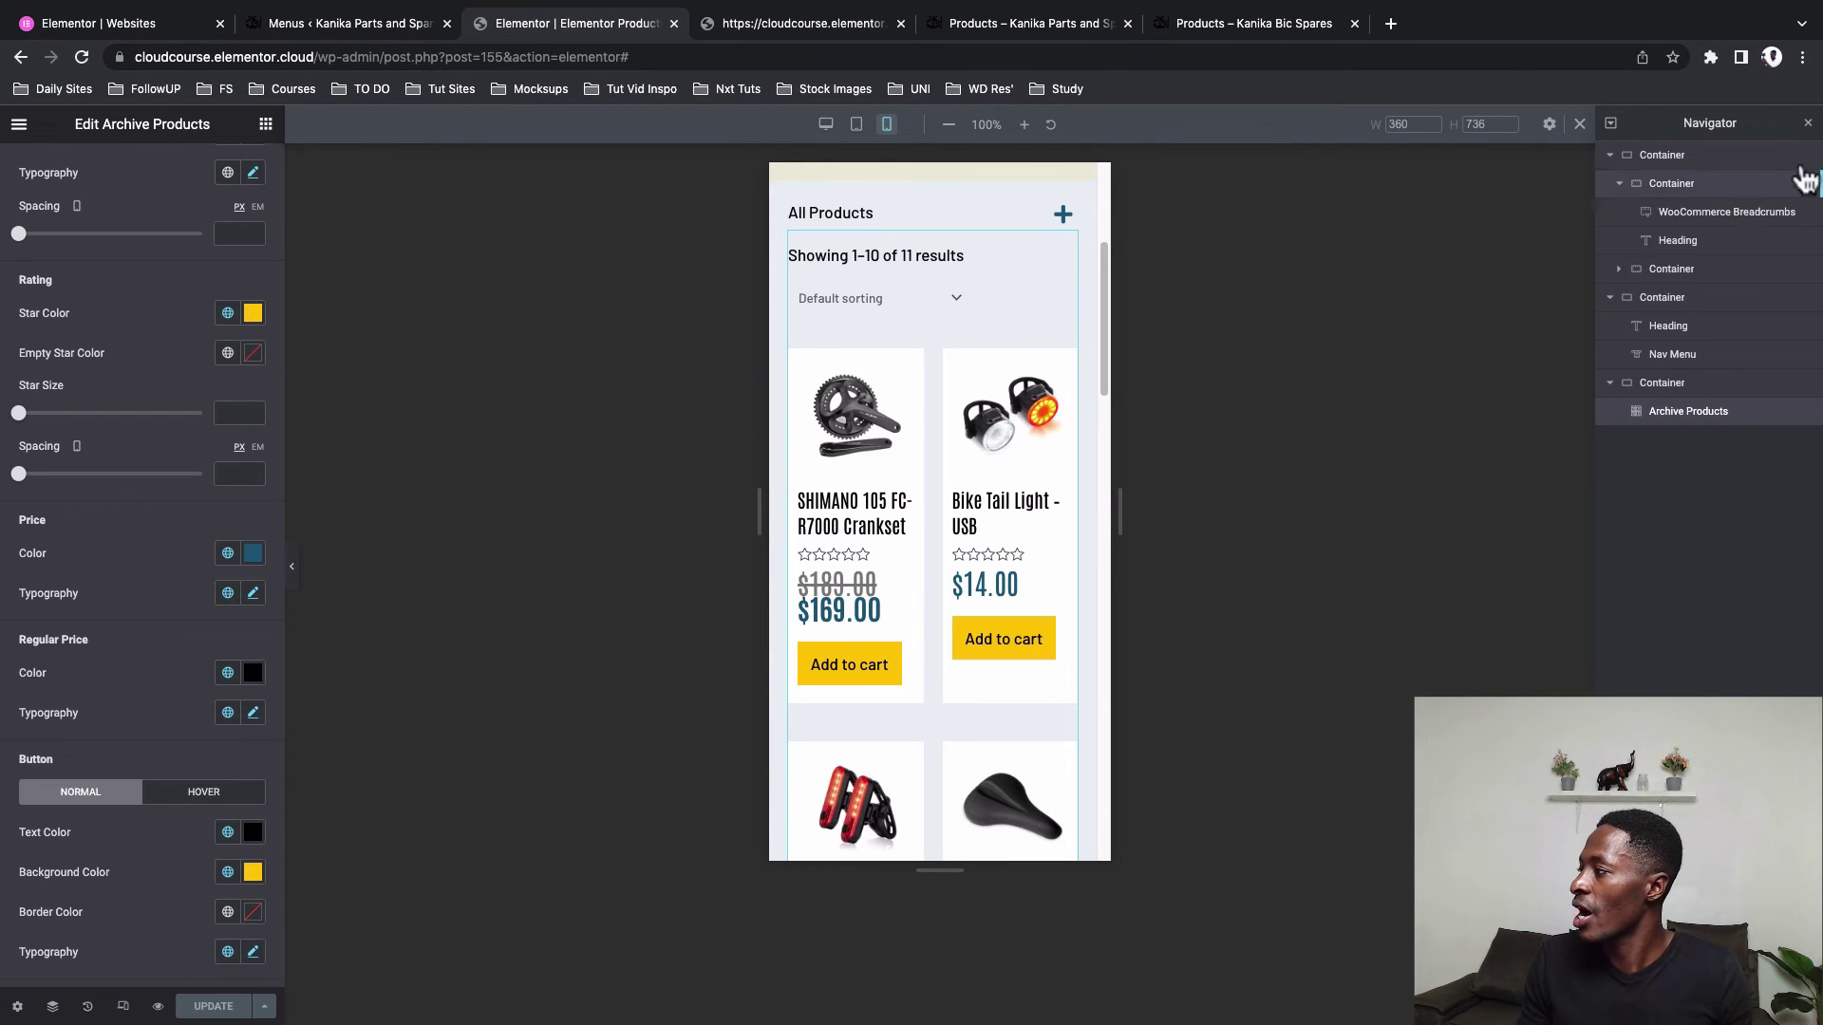
{"action": "left_click", "coordinate": [1809, 130]}
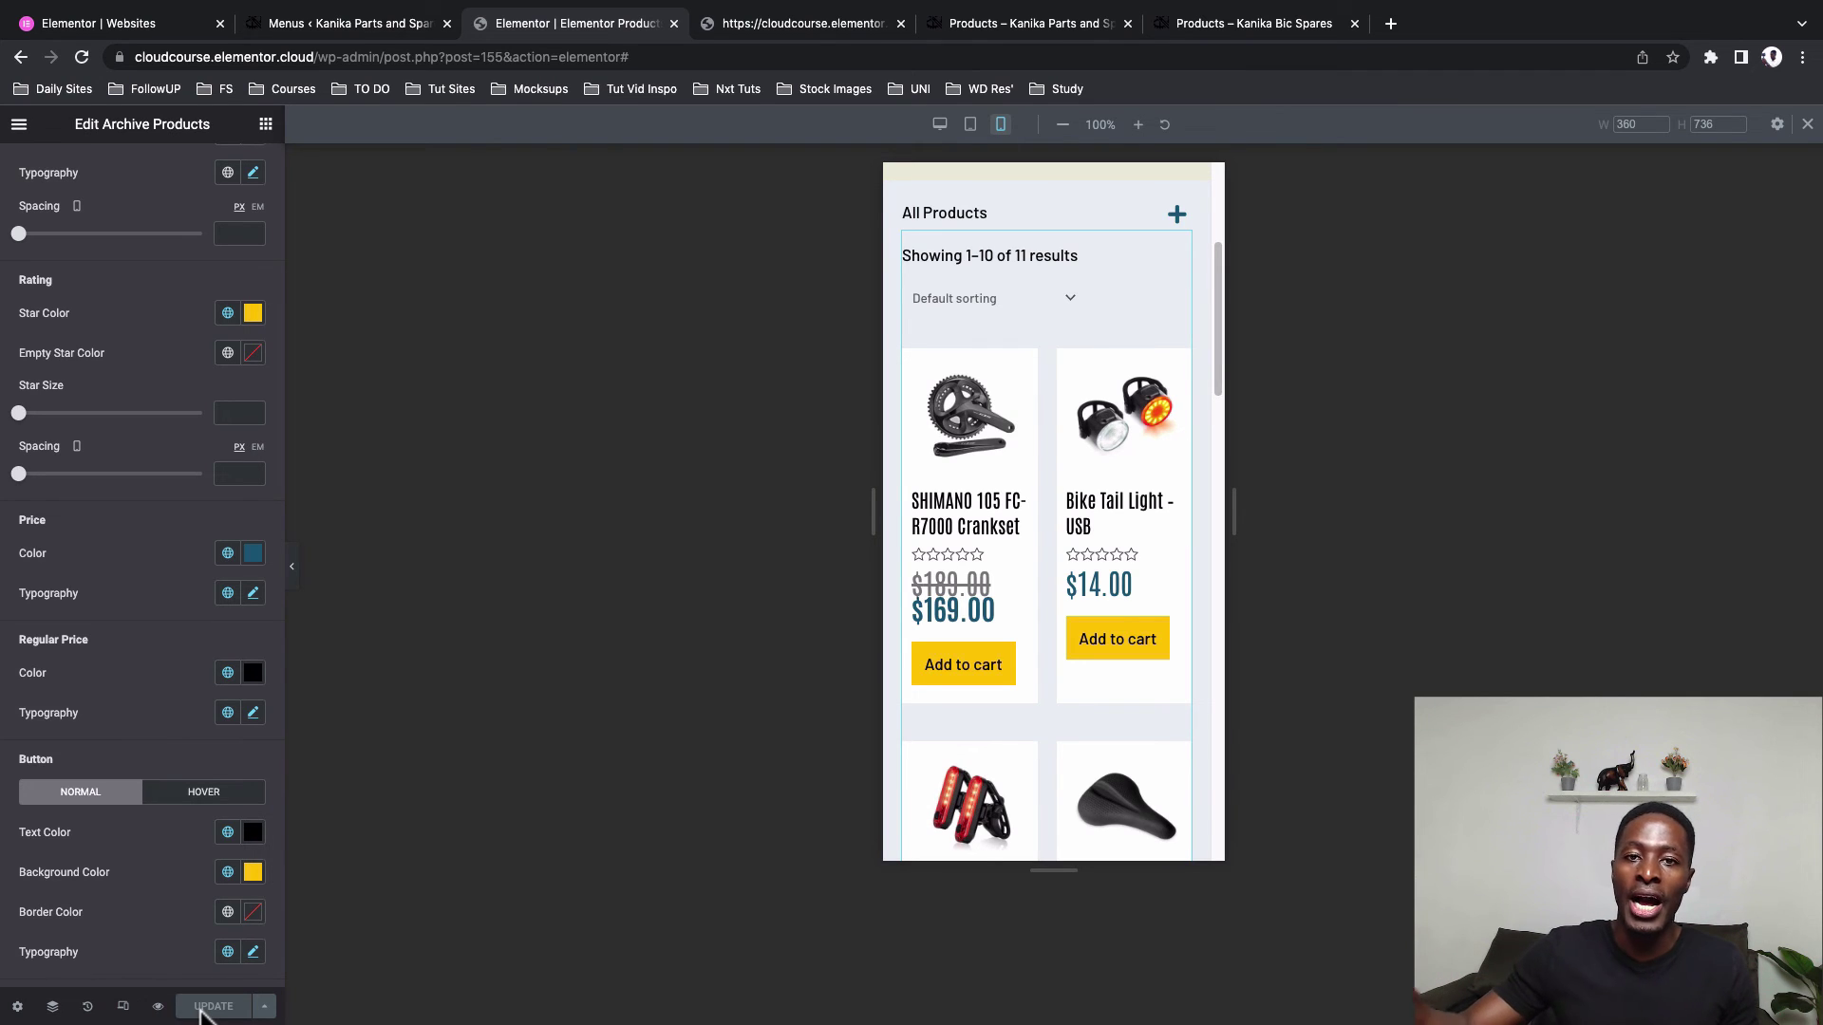
Switch to the live shop page and look through its product listing down to the pagination
{"action": "left_click", "coordinate": [1025, 22]}
{"action": "scroll", "coordinate": [1005, 617], "scroll_direction": "down", "scroll_amount": 2}
{"action": "scroll", "coordinate": [1005, 619], "scroll_direction": "down", "scroll_amount": 9}
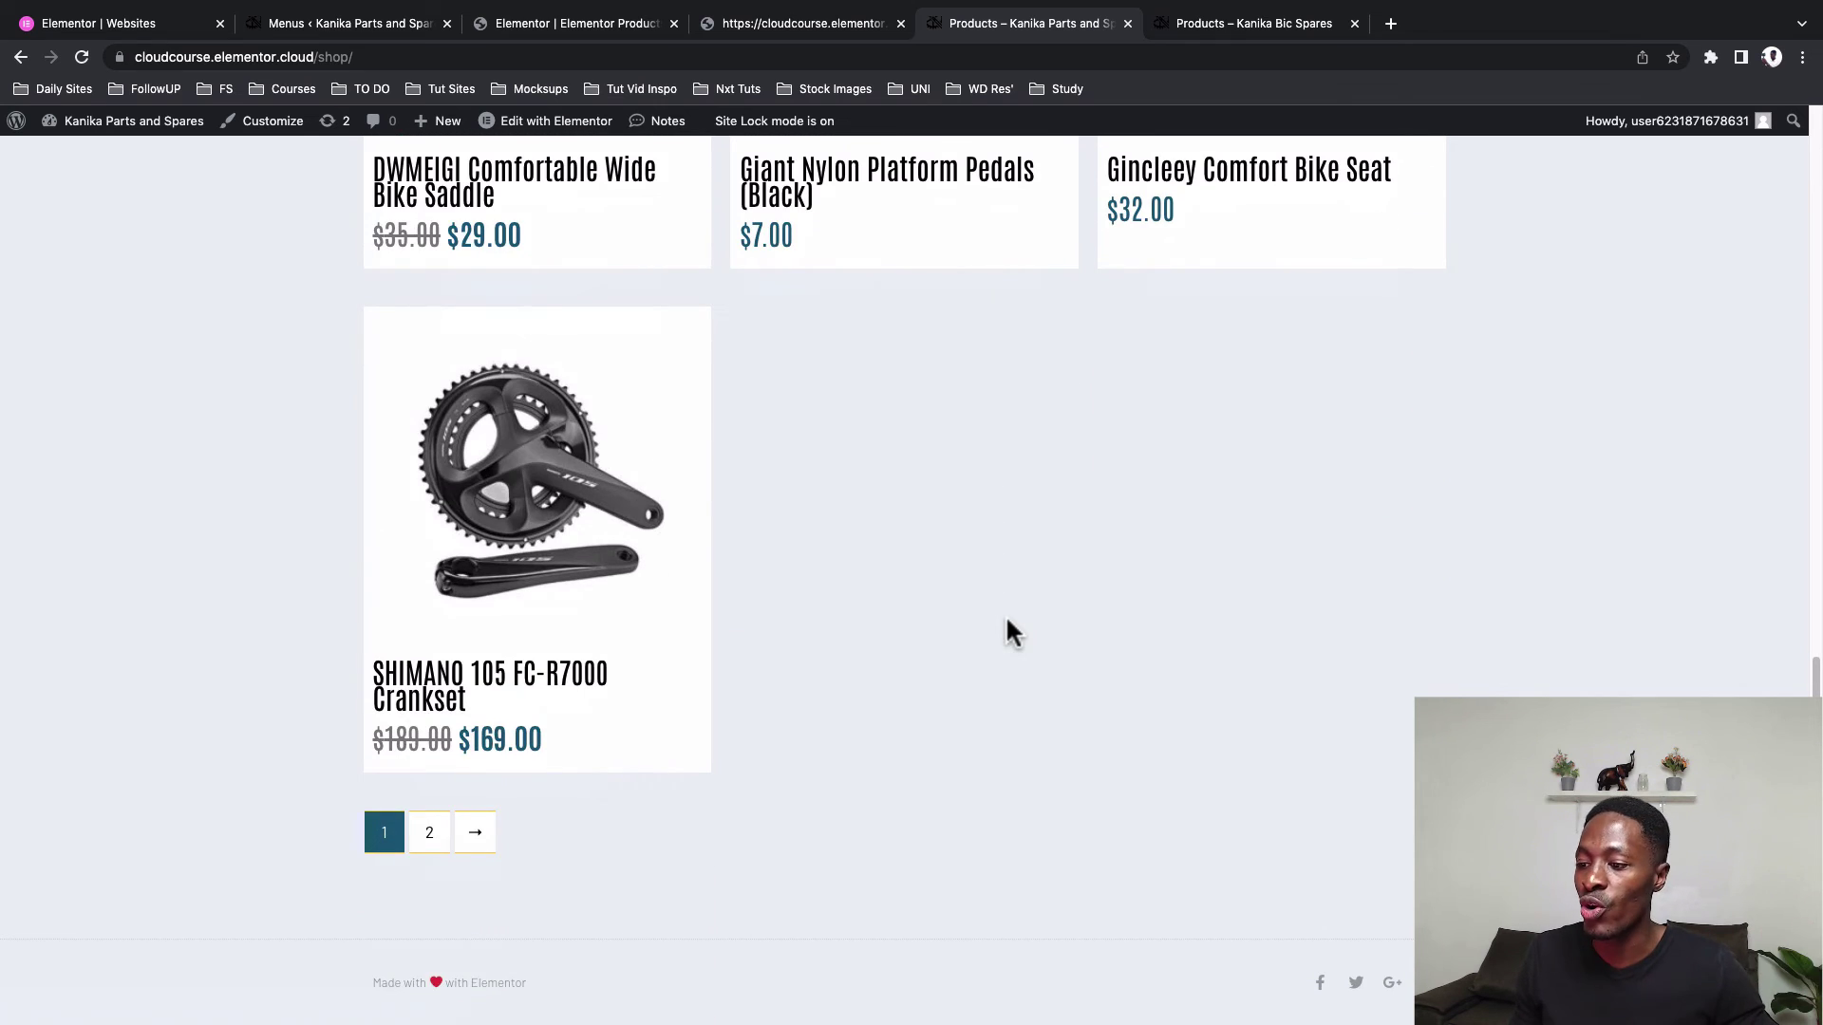
{"action": "scroll", "coordinate": [1007, 620], "scroll_direction": "up", "scroll_amount": 11}
{"action": "scroll", "coordinate": [1005, 631], "scroll_direction": "down", "scroll_amount": 13}
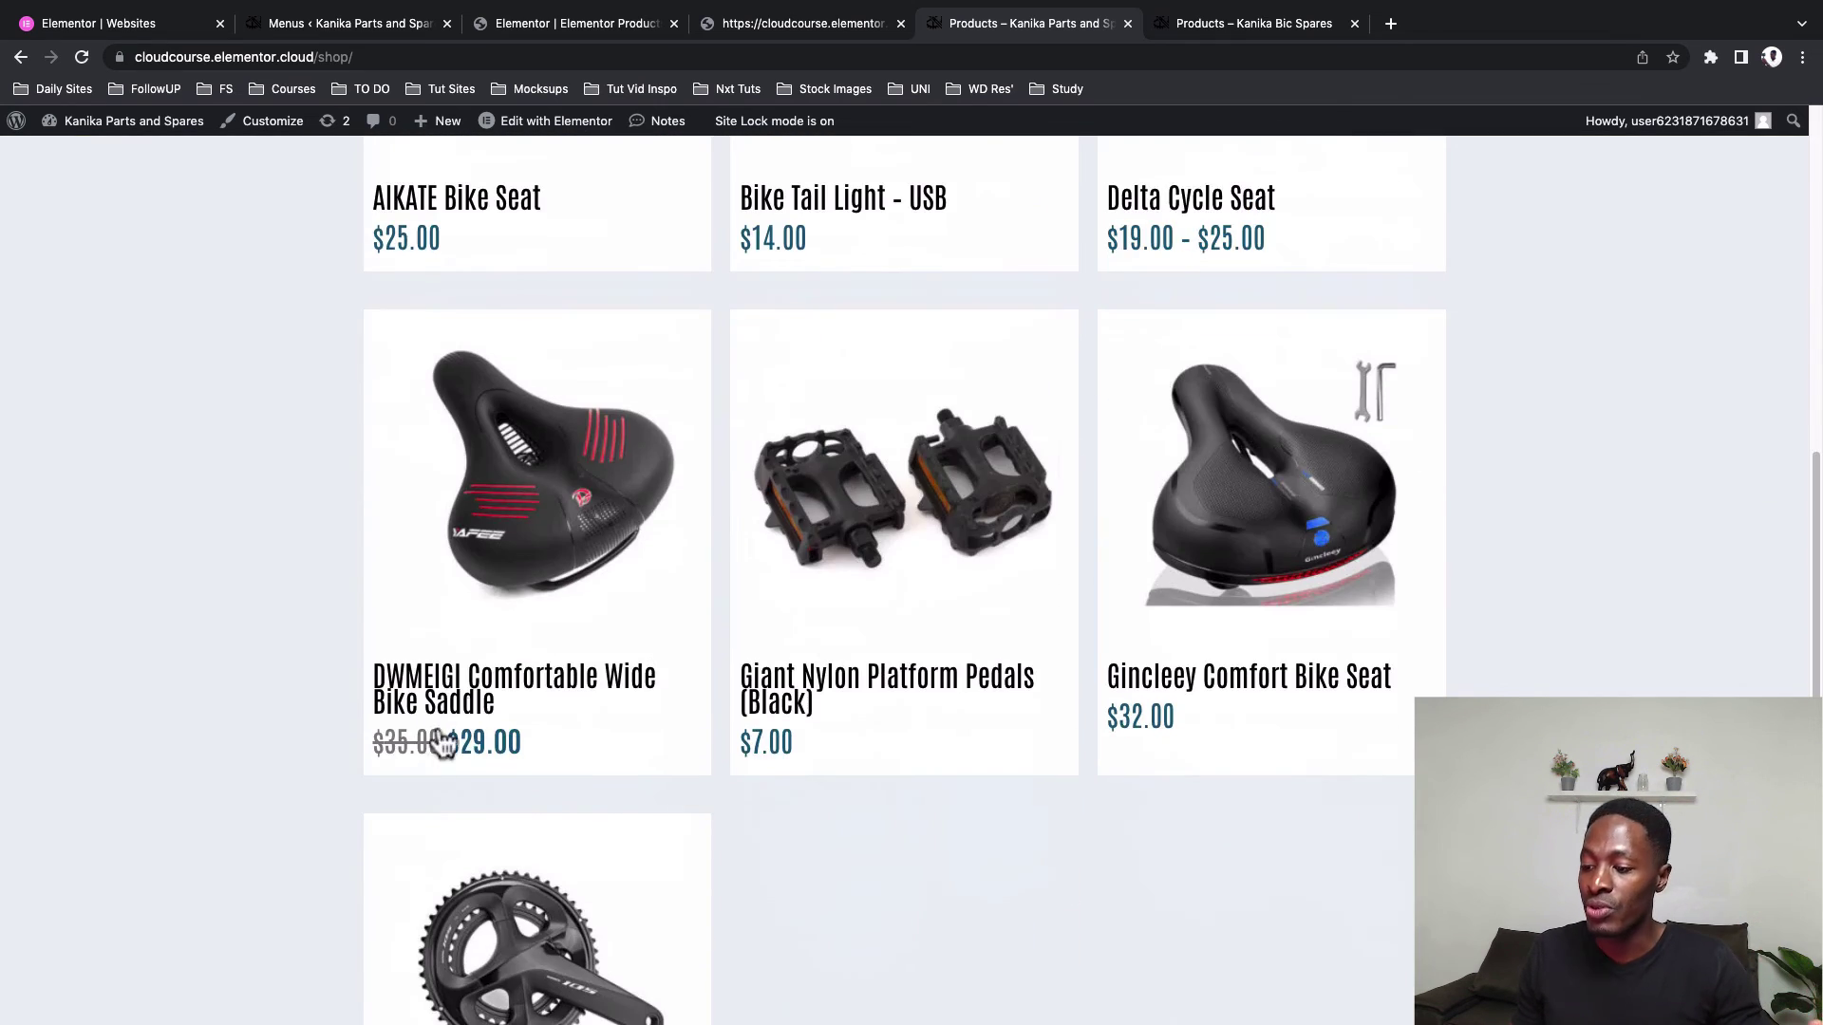
Open a product from the live shop and look through its single product page
{"action": "left_click", "coordinate": [504, 688]}
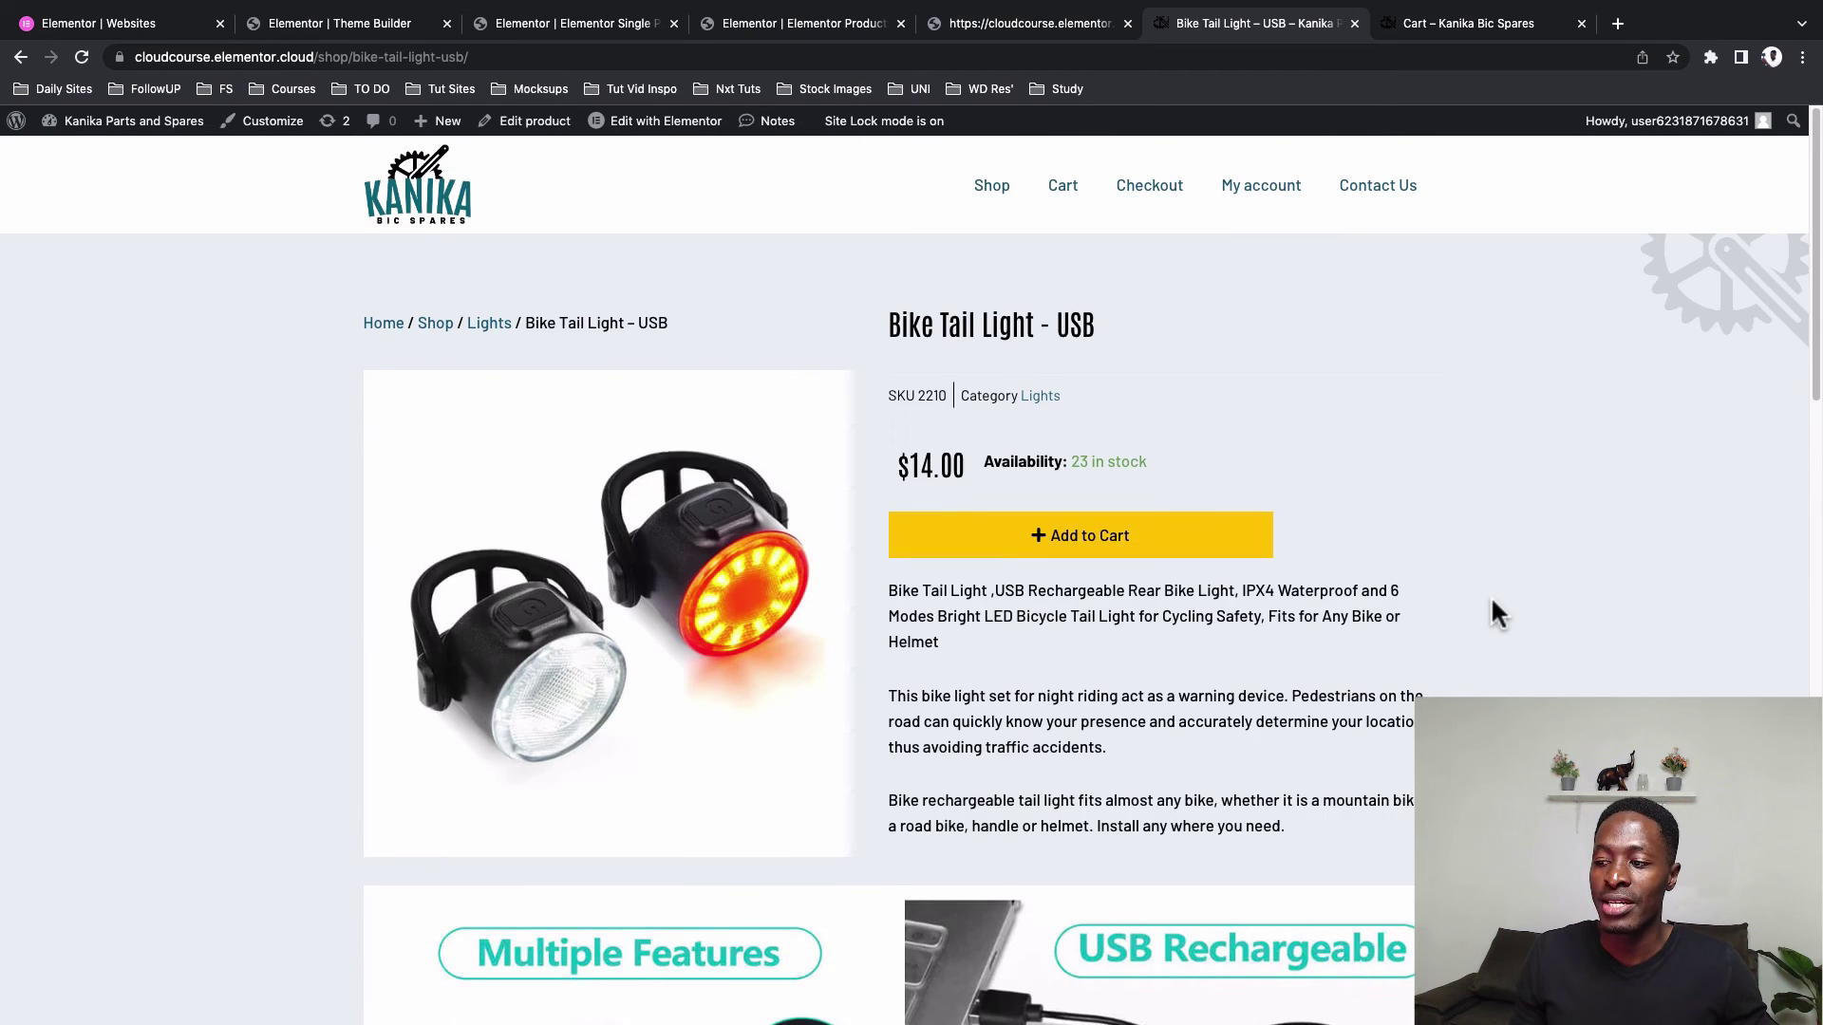
{"action": "scroll", "coordinate": [1493, 603], "scroll_direction": "down", "scroll_amount": 1}
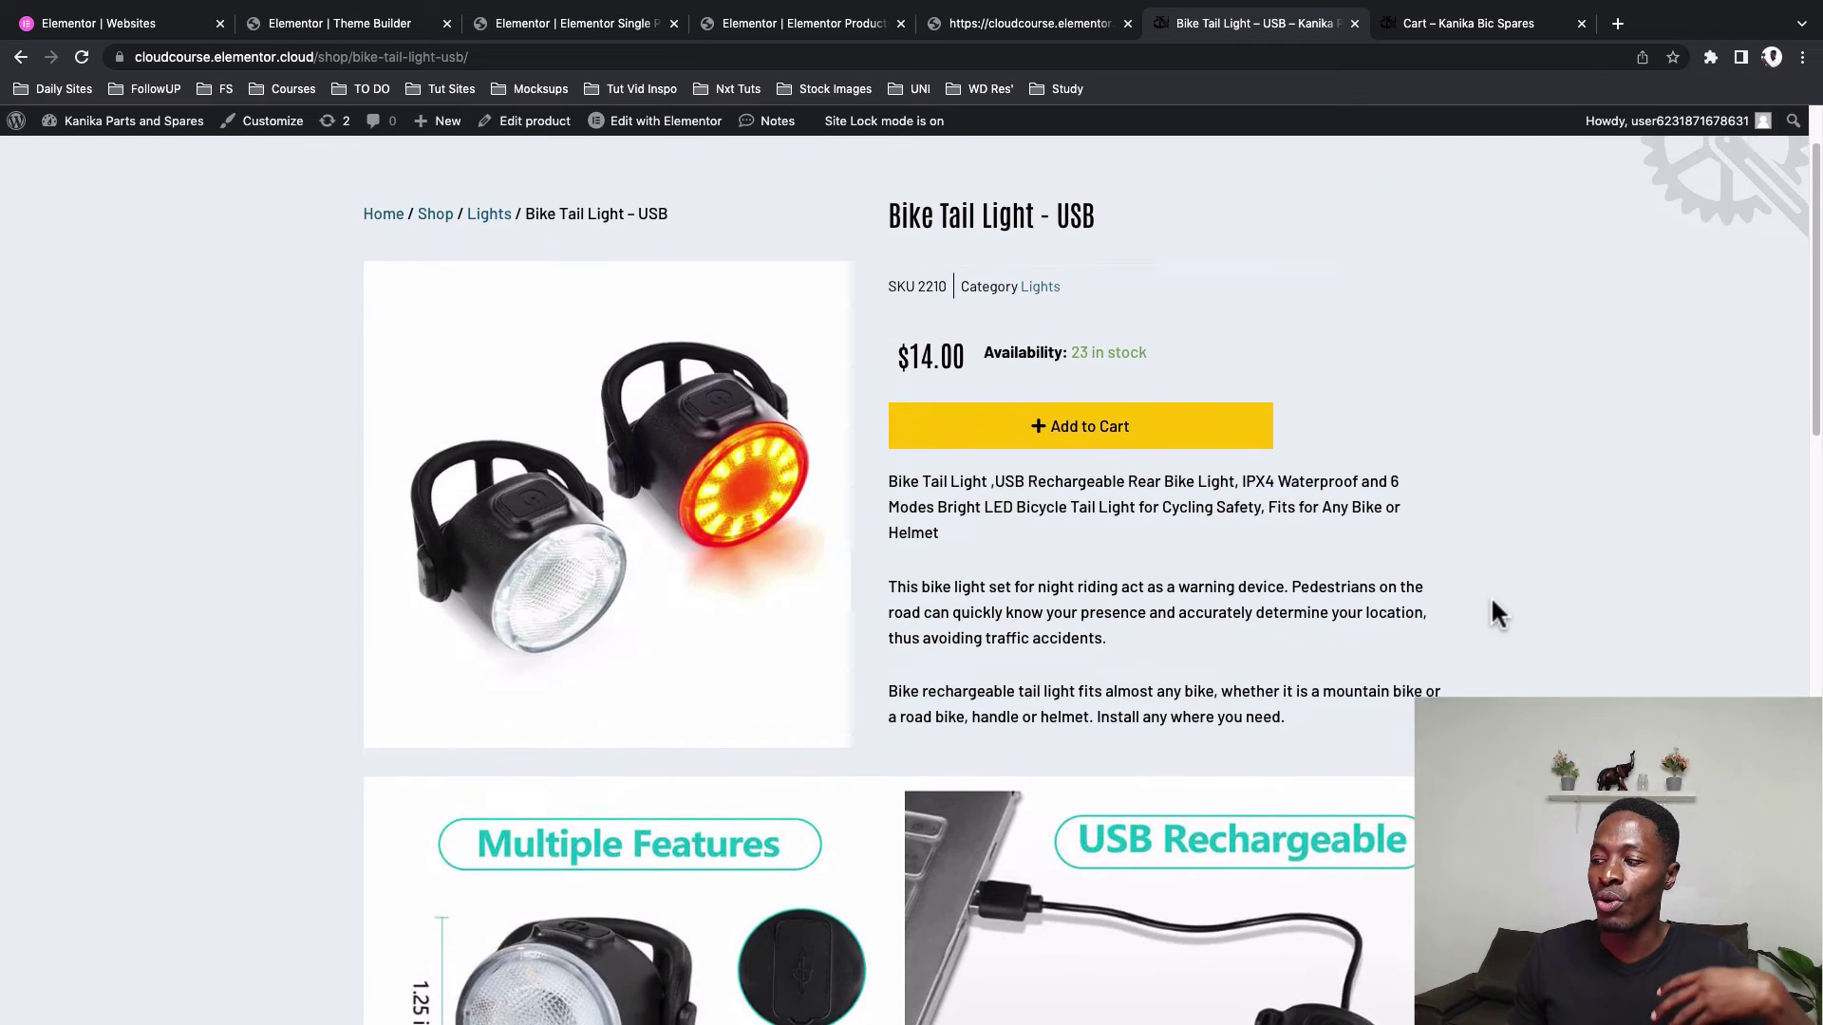
{"action": "scroll", "coordinate": [1492, 602], "scroll_direction": "down", "scroll_amount": 3}
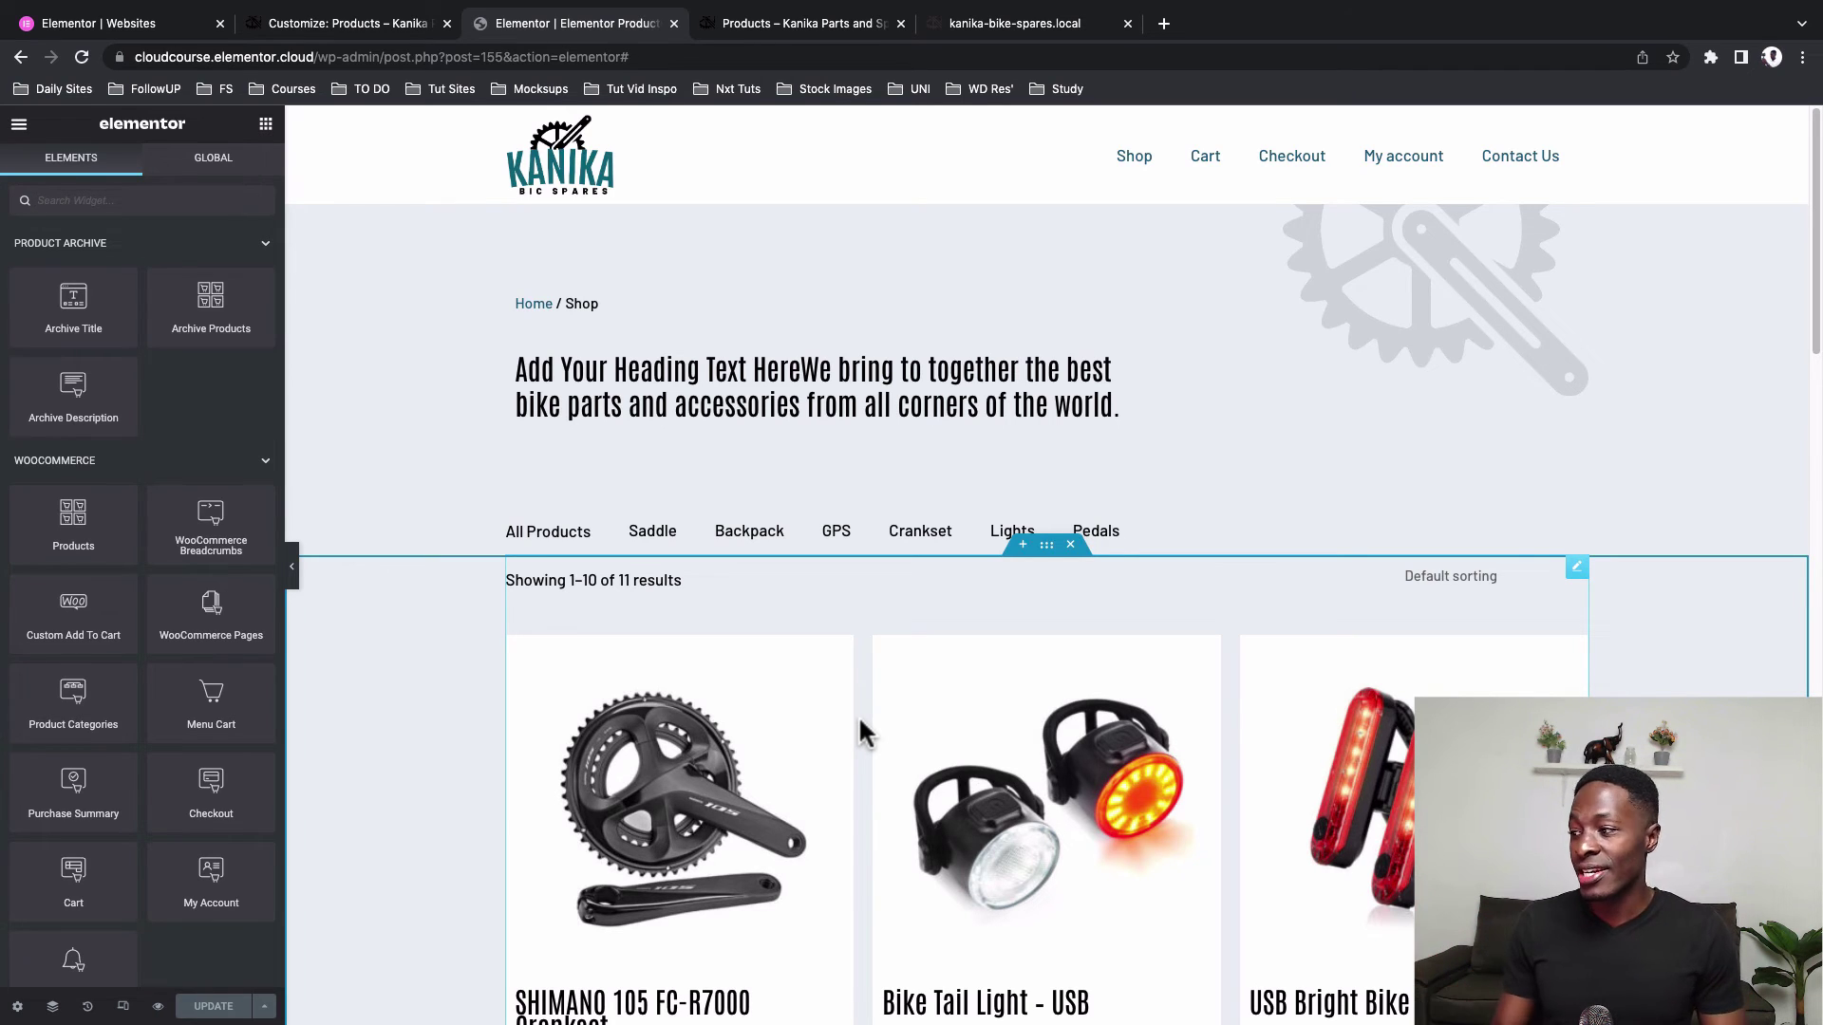
Remove the placeholder text "Add Your Heading Text Here" from the start of the shop heading
{"action": "left_click", "coordinate": [1067, 409]}
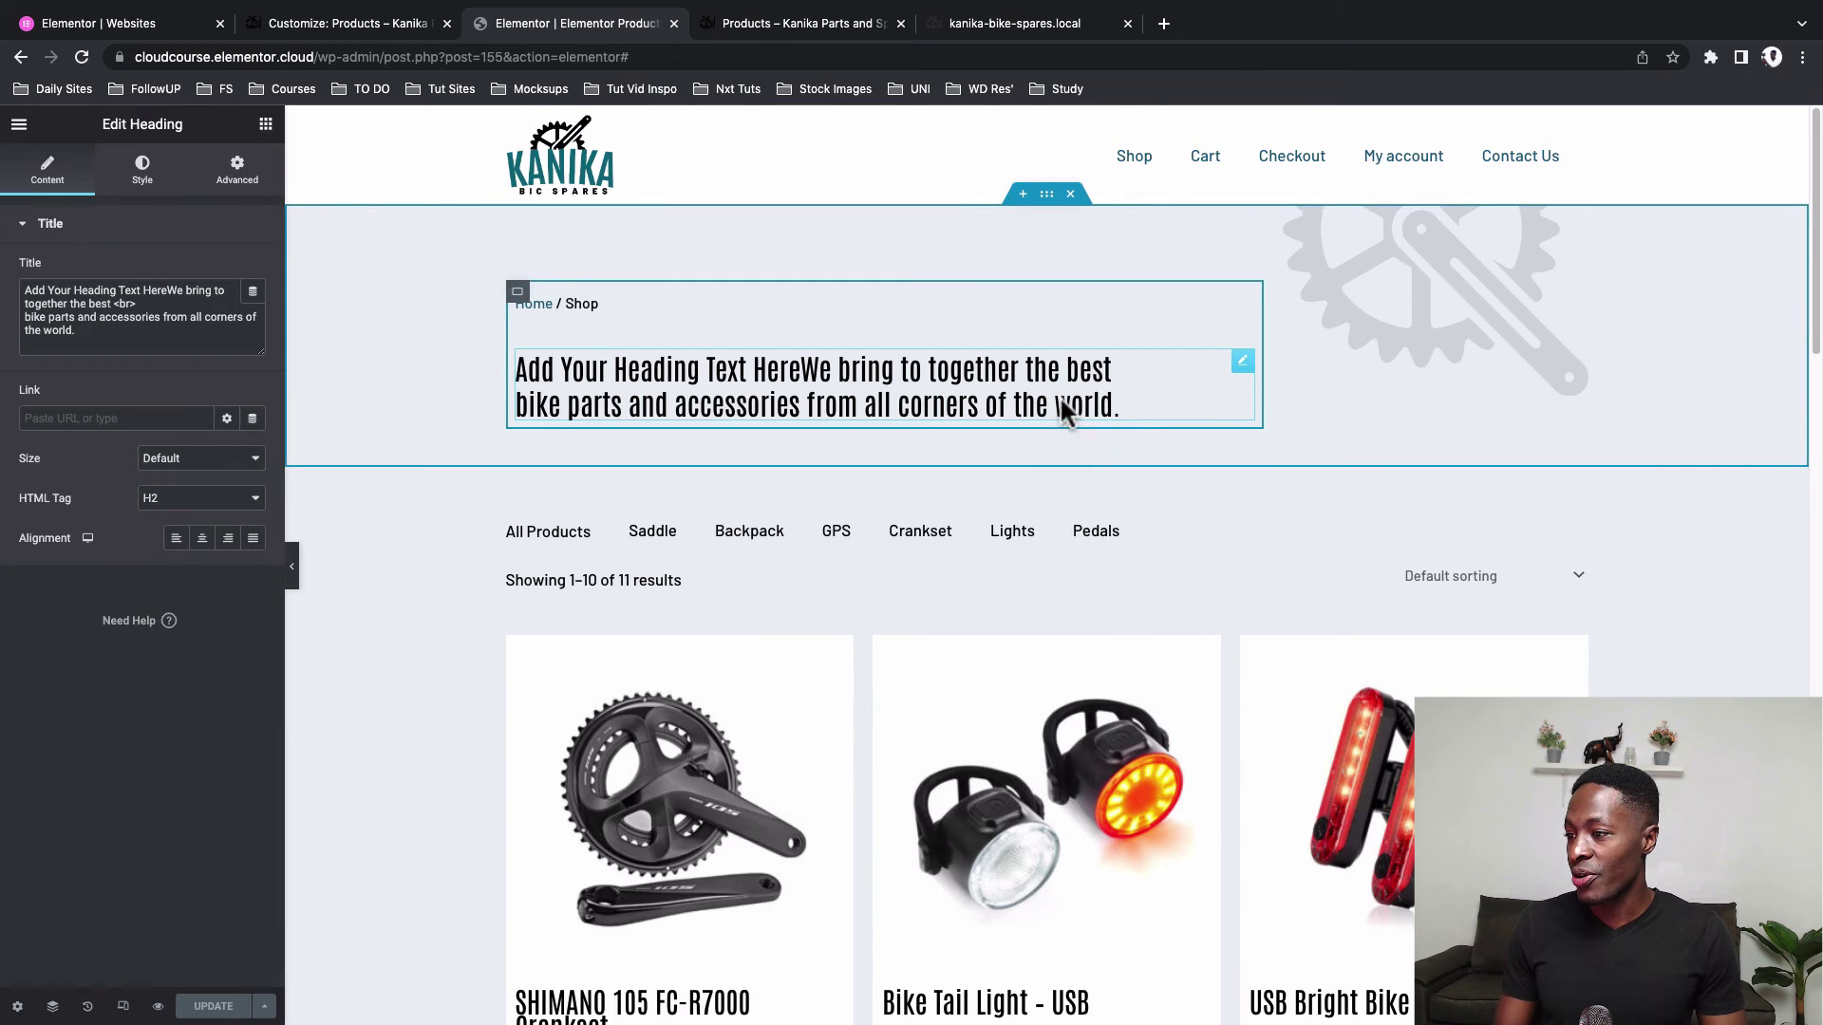
{"action": "left_click", "coordinate": [1244, 364]}
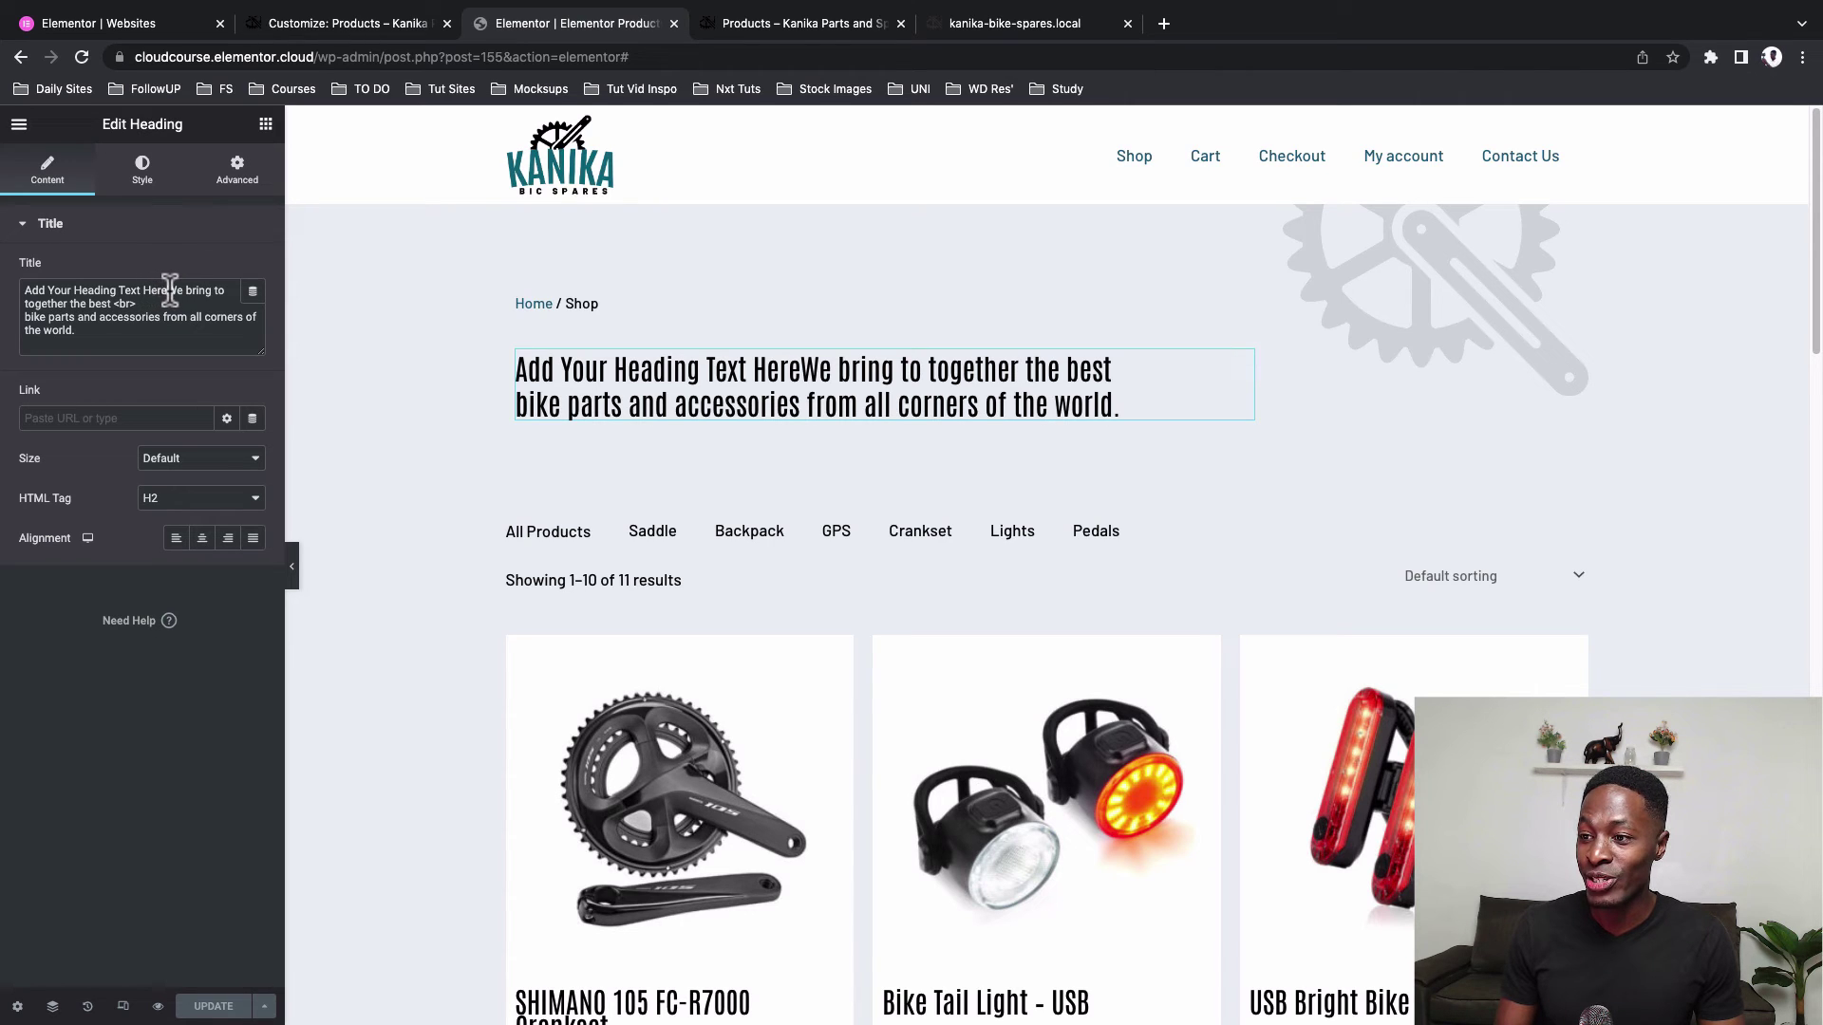
{"action": "left_click_drag", "start_coordinate": [168, 290], "coordinate": [142, 291]}
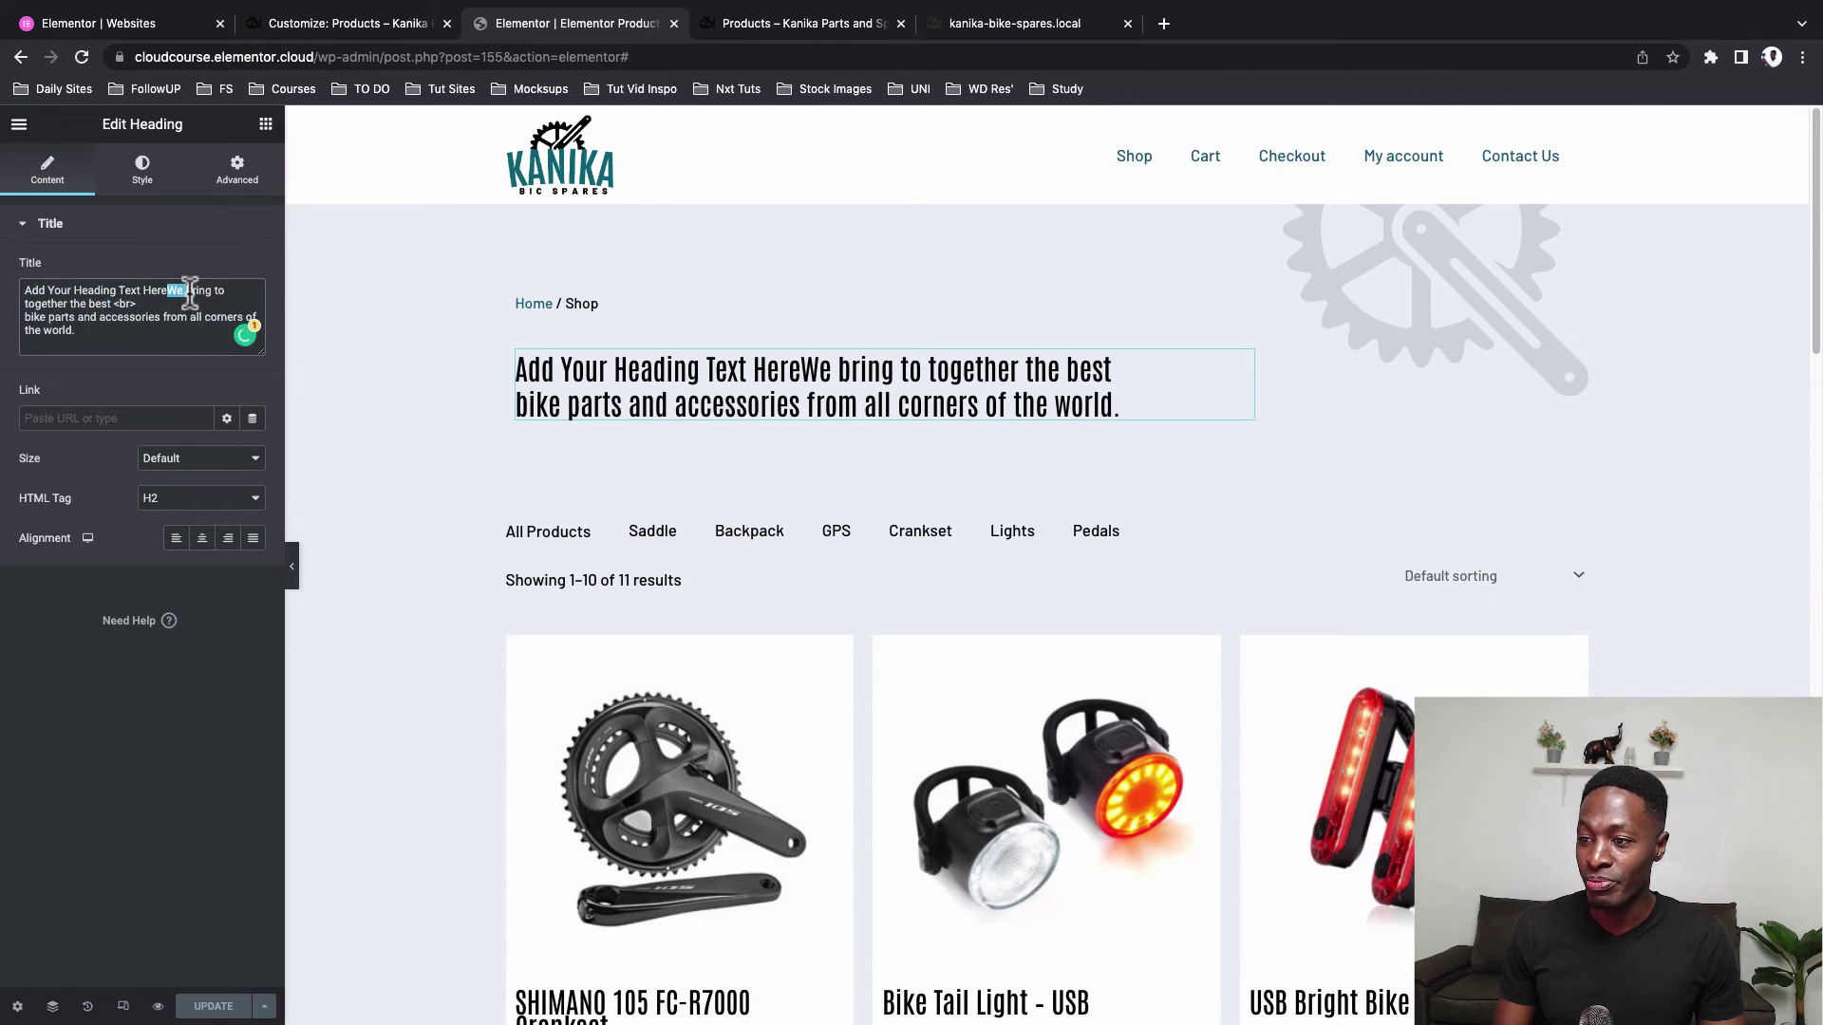
{"action": "left_click", "coordinate": [202, 338], "text": "shift"}
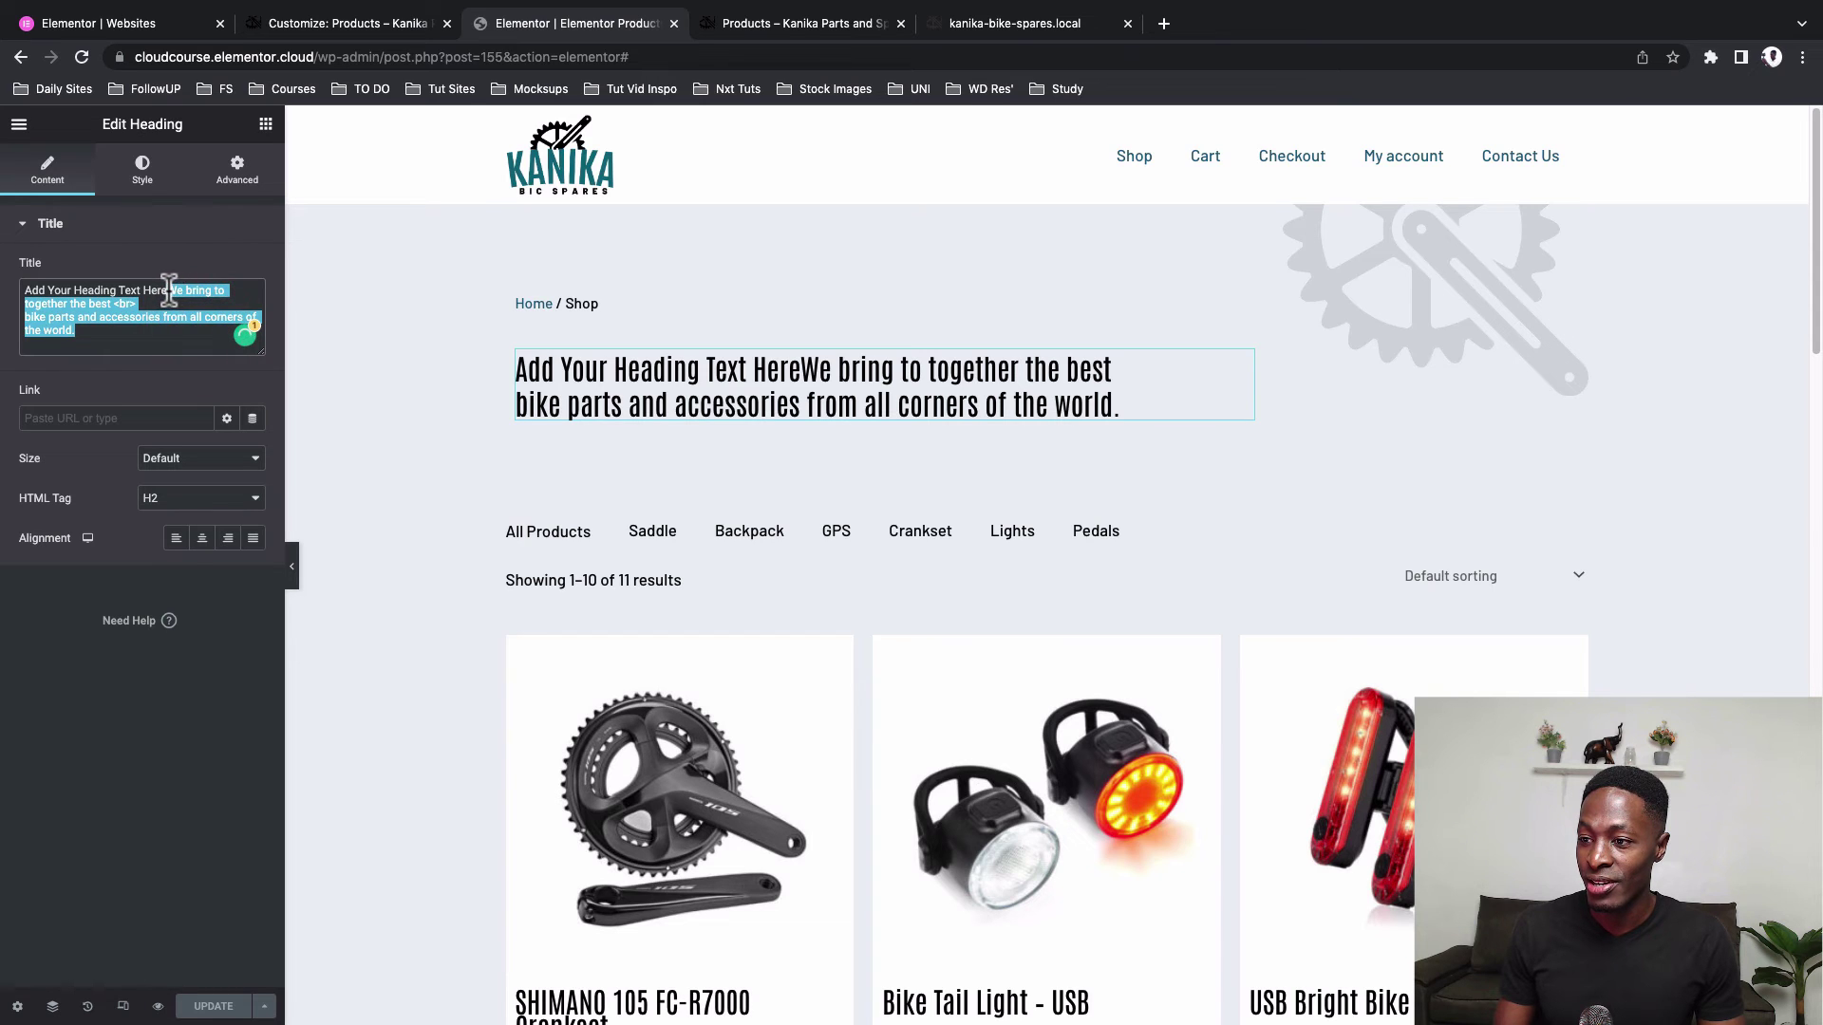
{"action": "left_click_drag", "start_coordinate": [168, 290], "coordinate": [38, 291]}
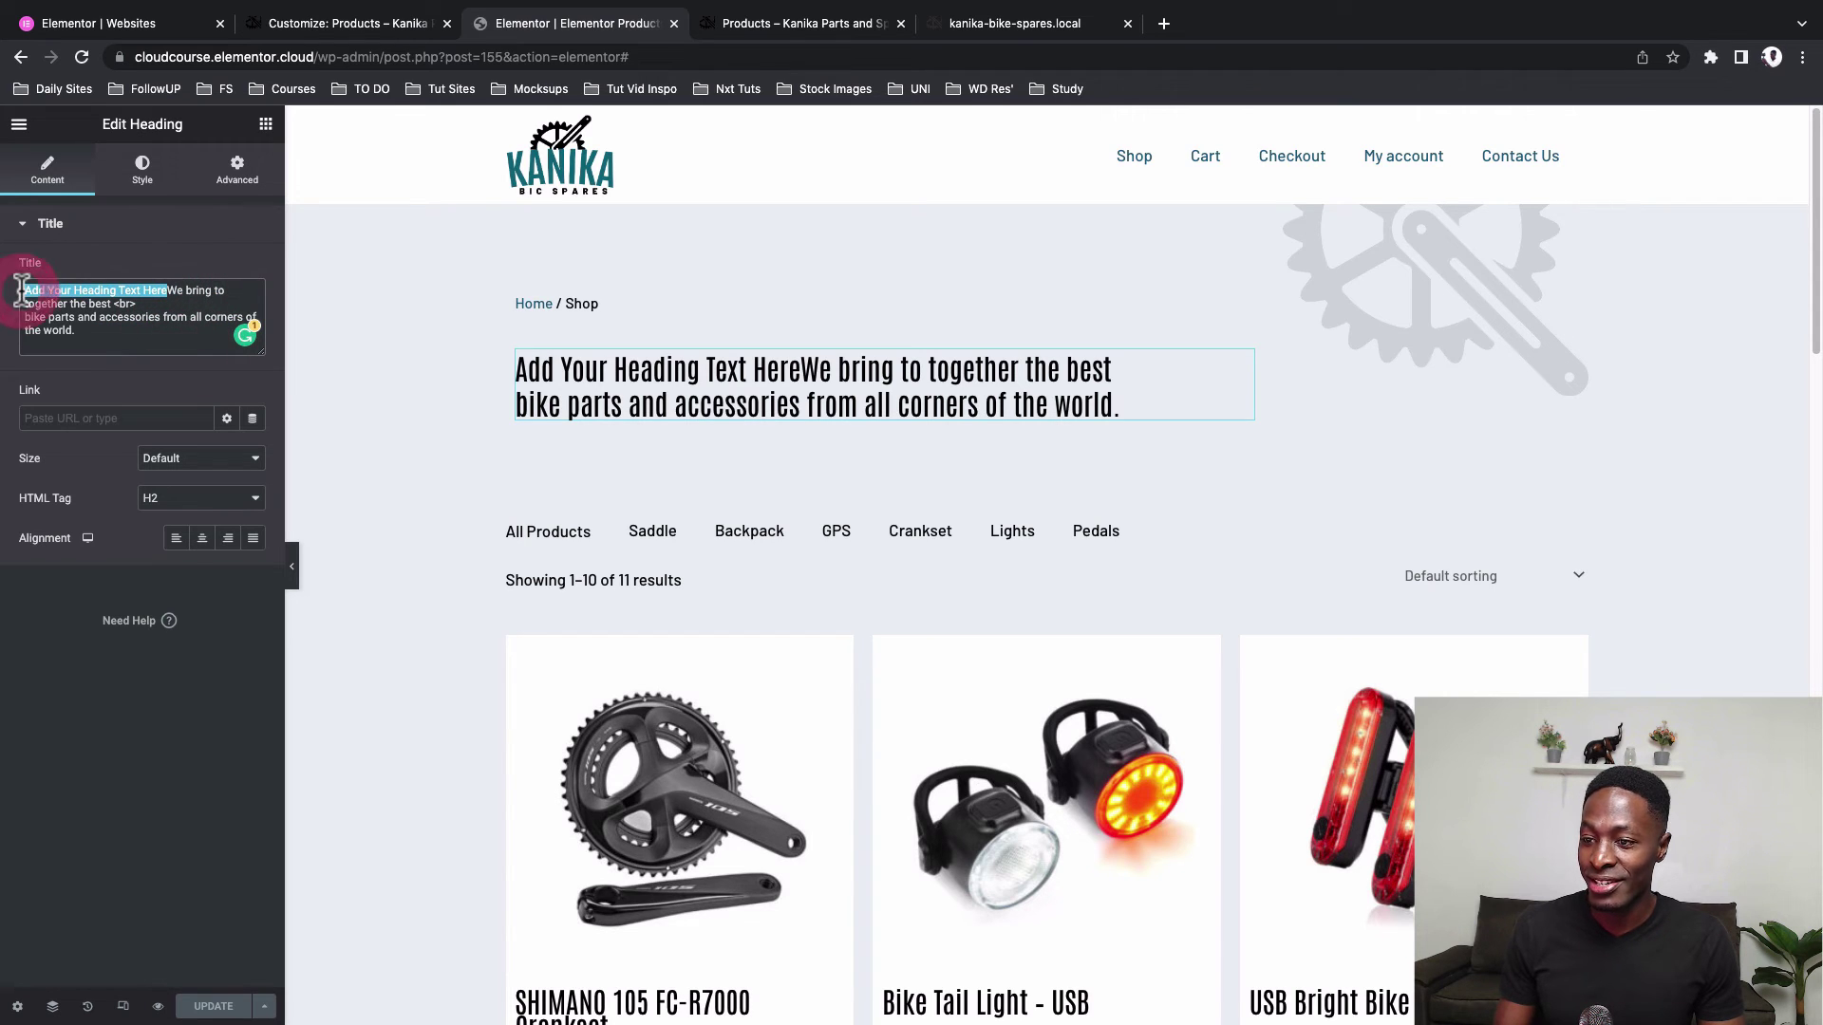
{"action": "key", "text": "BackSpace"}
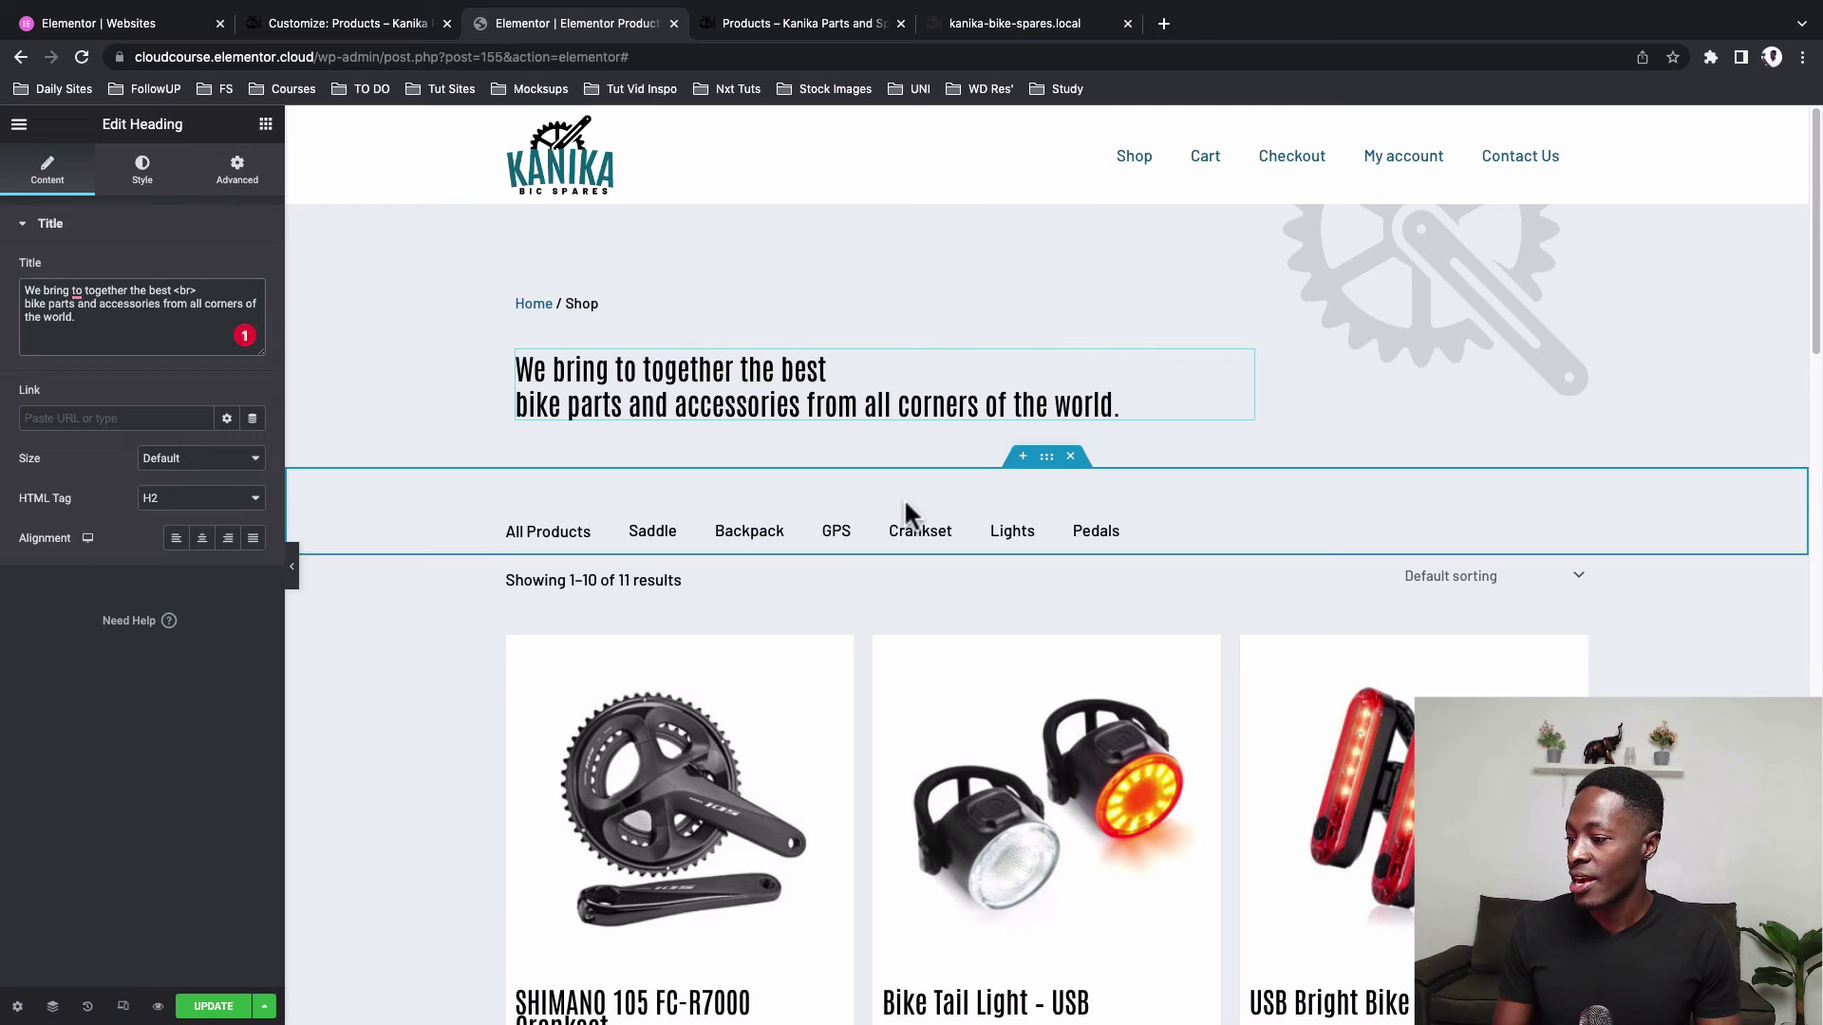
Turn on the border in the pagination style of the archive products
{"action": "scroll", "coordinate": [903, 498], "scroll_direction": "down", "scroll_amount": 10}
{"action": "scroll", "coordinate": [903, 503], "scroll_direction": "down", "scroll_amount": 15}
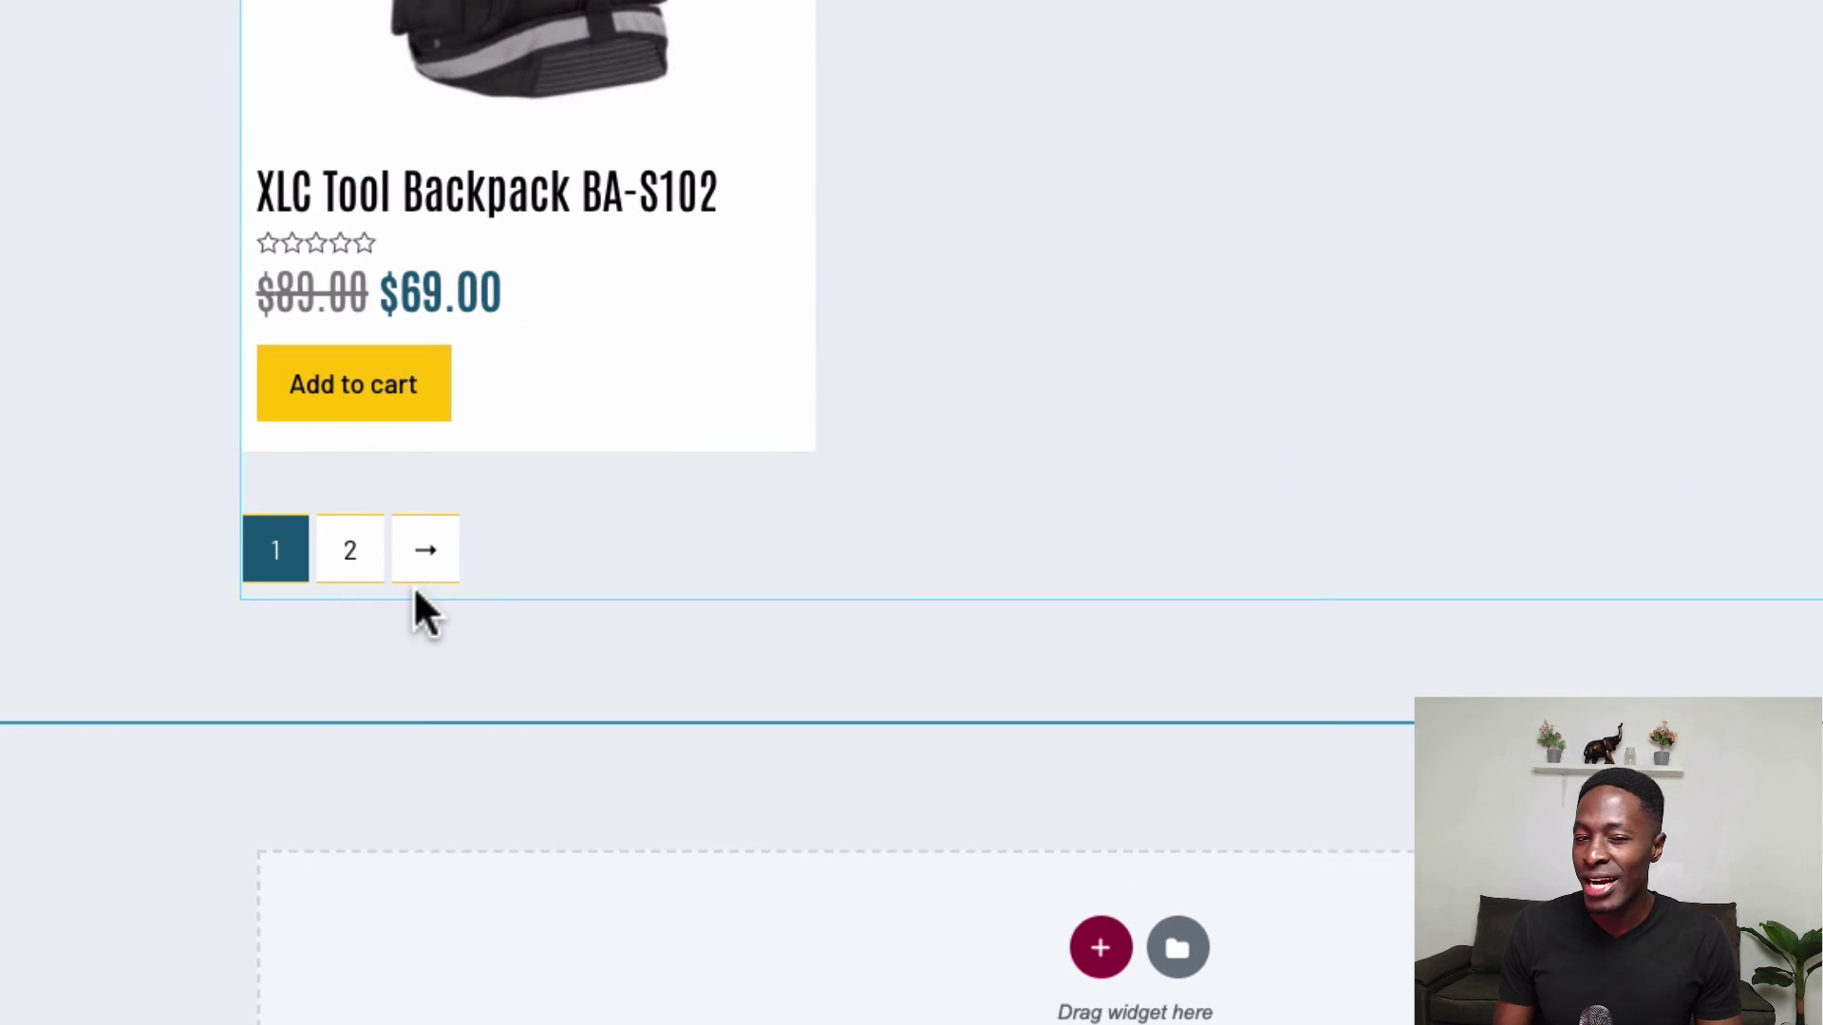
{"action": "scroll", "coordinate": [722, 522], "scroll_direction": "up", "scroll_amount": 15}
{"action": "scroll", "coordinate": [746, 516], "scroll_direction": "up", "scroll_amount": 10}
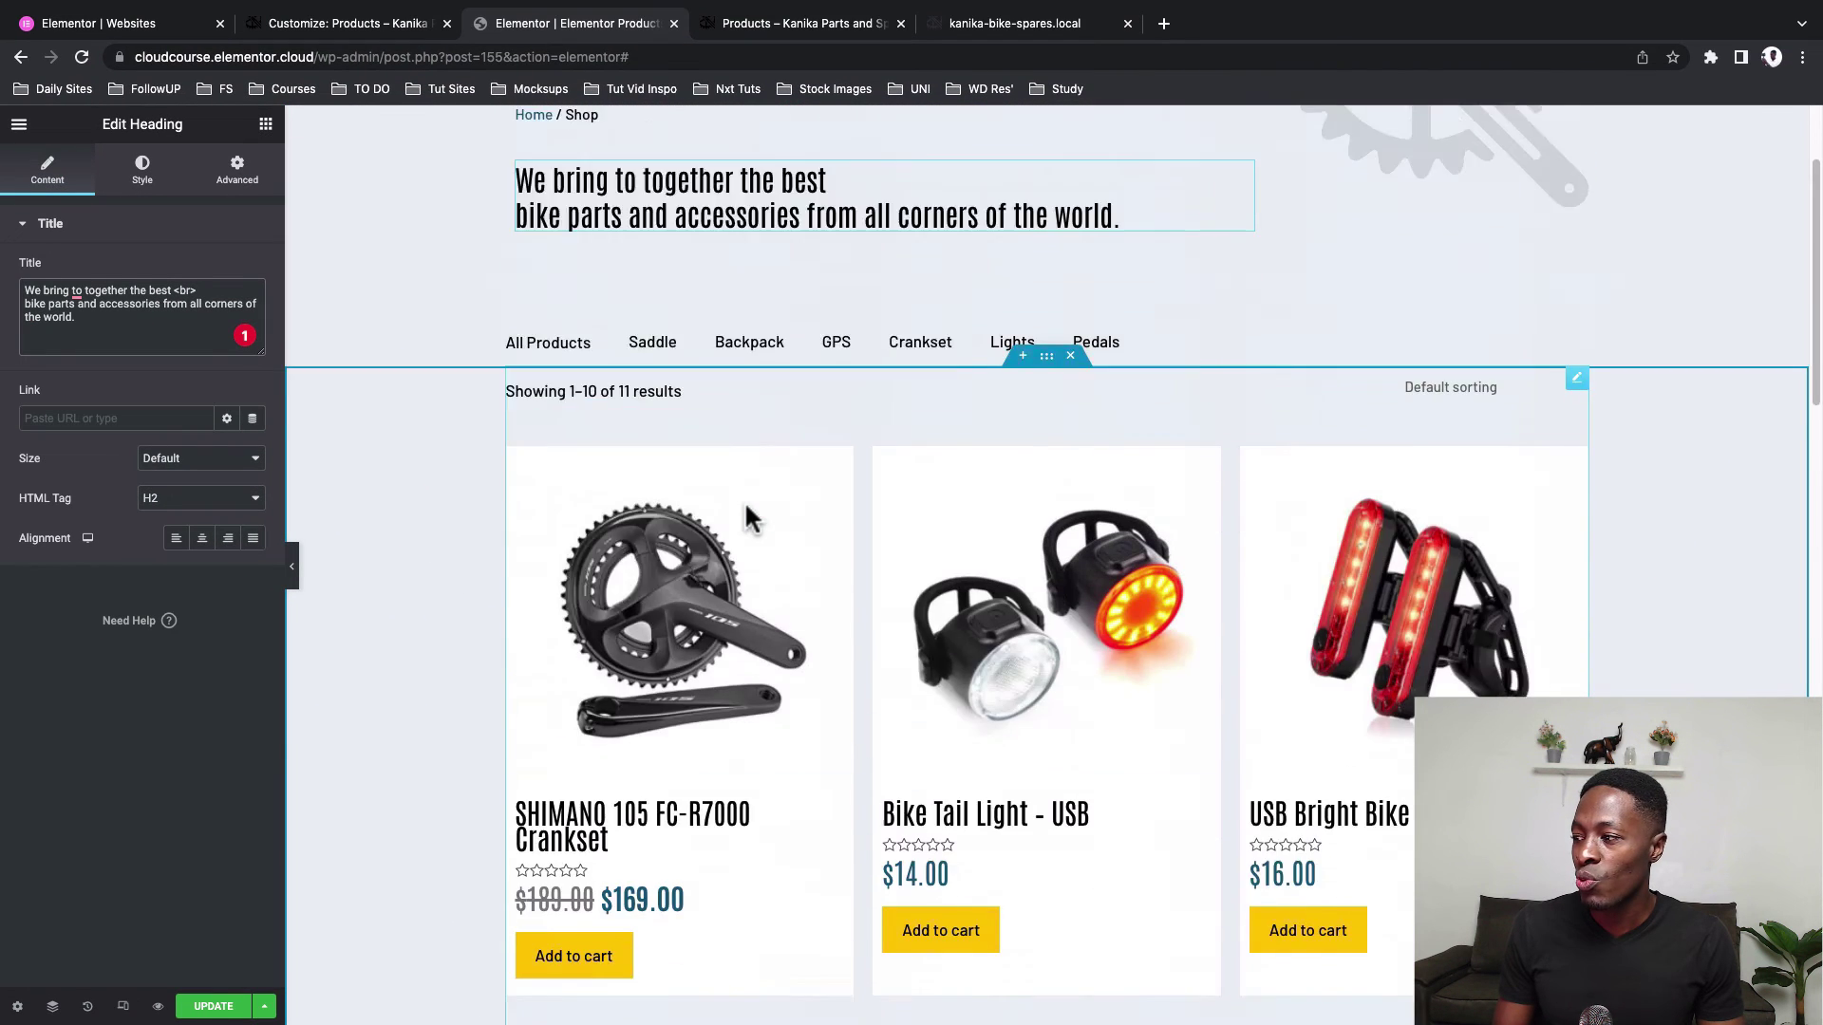
{"action": "left_click", "coordinate": [1578, 431]}
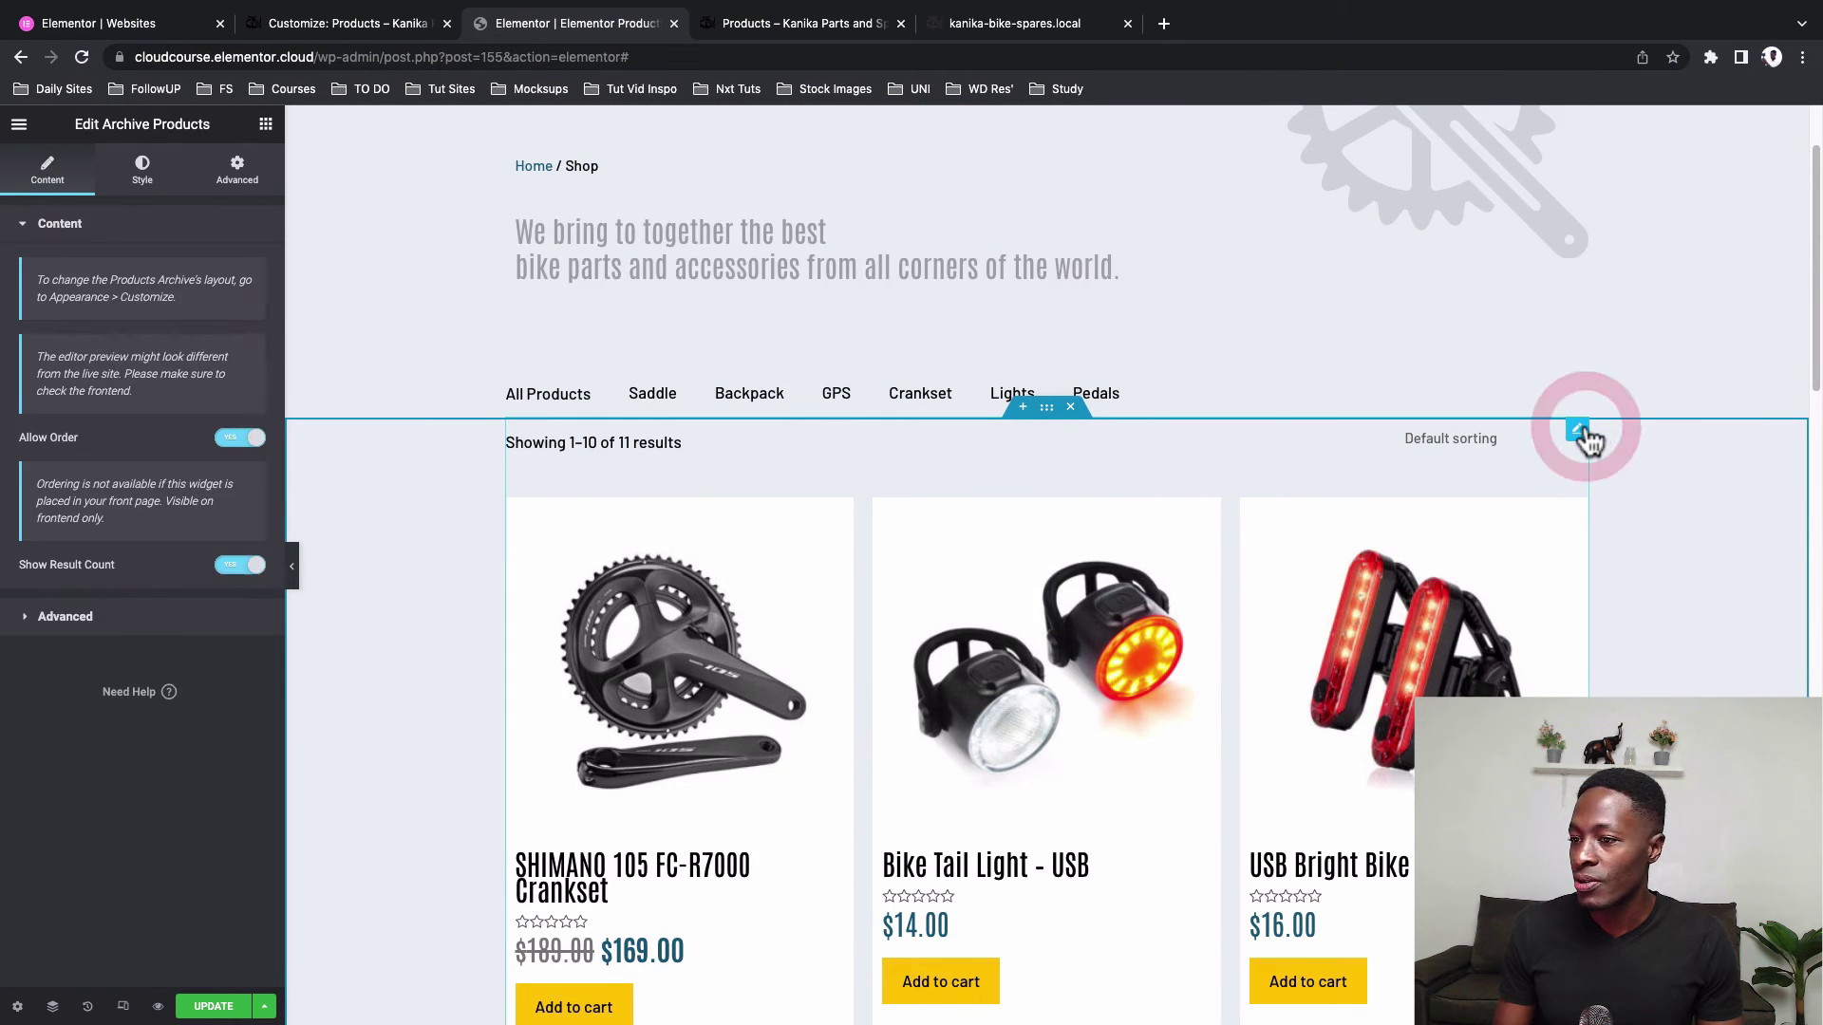
{"action": "left_click", "coordinate": [138, 183]}
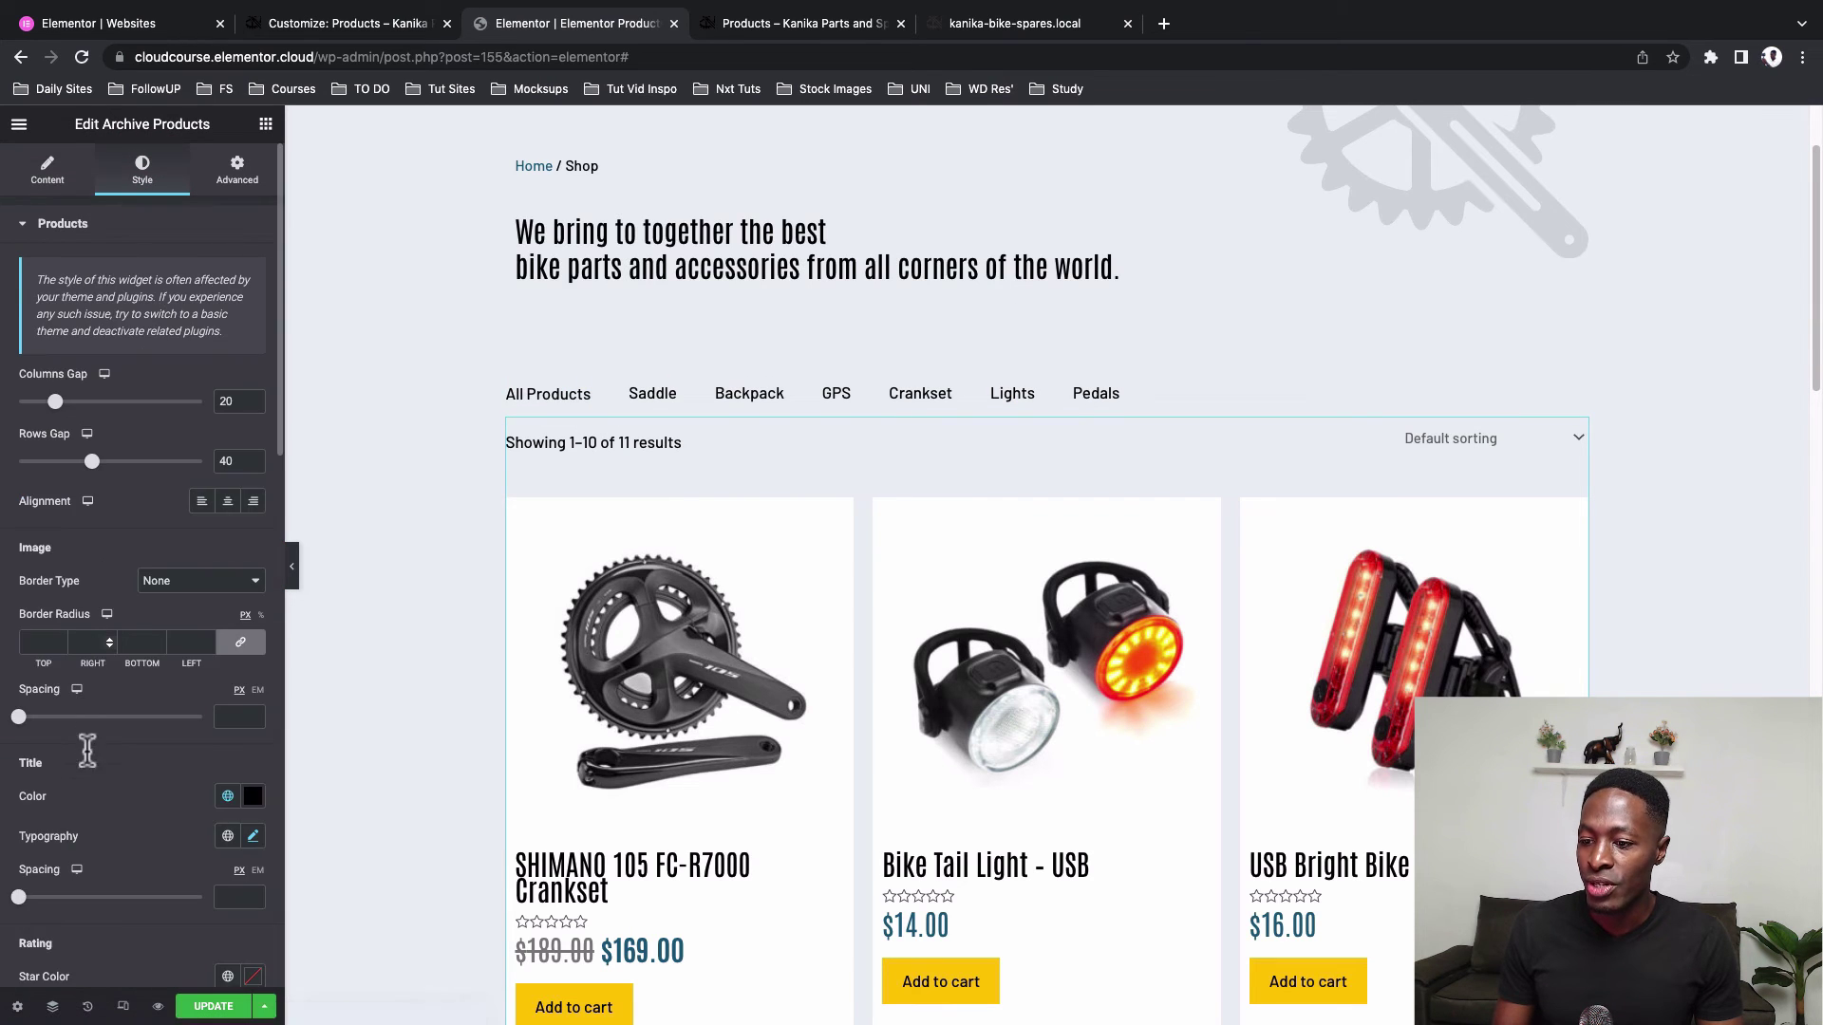
{"action": "scroll", "coordinate": [87, 721], "scroll_direction": "down", "scroll_amount": 10}
{"action": "left_click", "coordinate": [76, 771]}
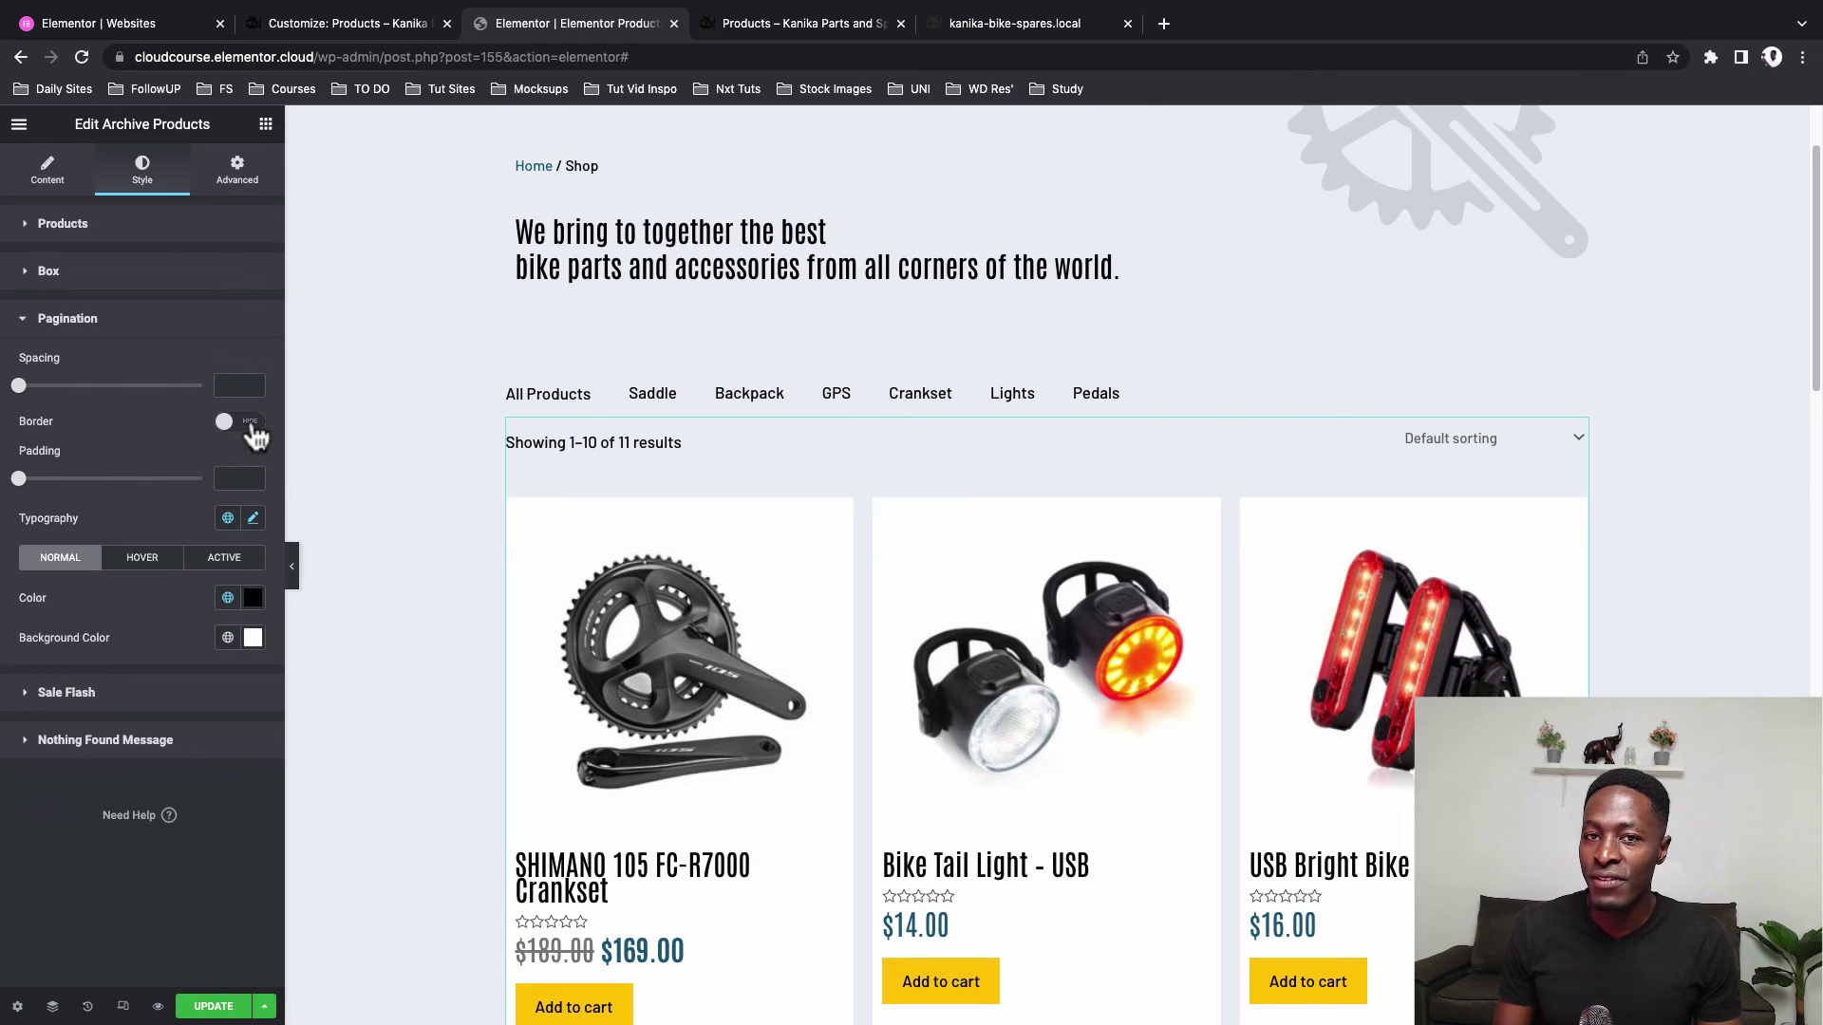
{"action": "left_click", "coordinate": [252, 425]}
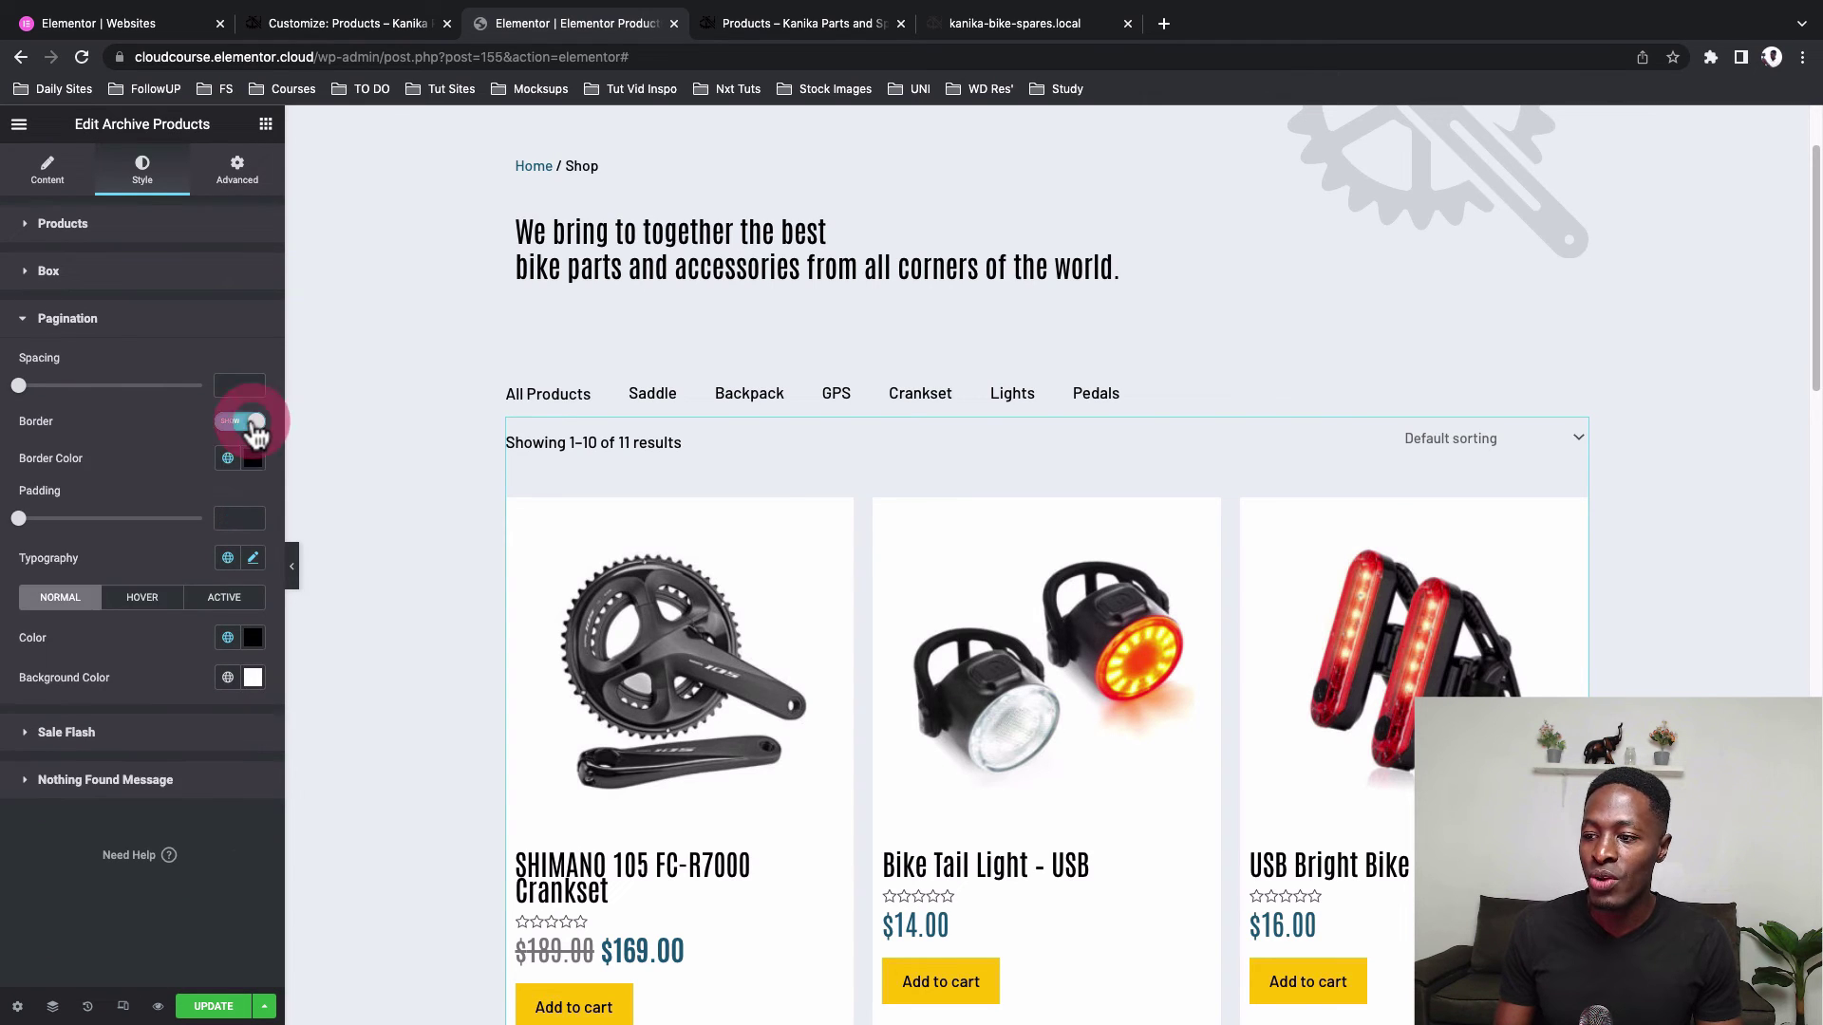
Set the pagination border color to red #C00000
{"action": "scroll", "coordinate": [574, 638], "scroll_direction": "down", "scroll_amount": 20}
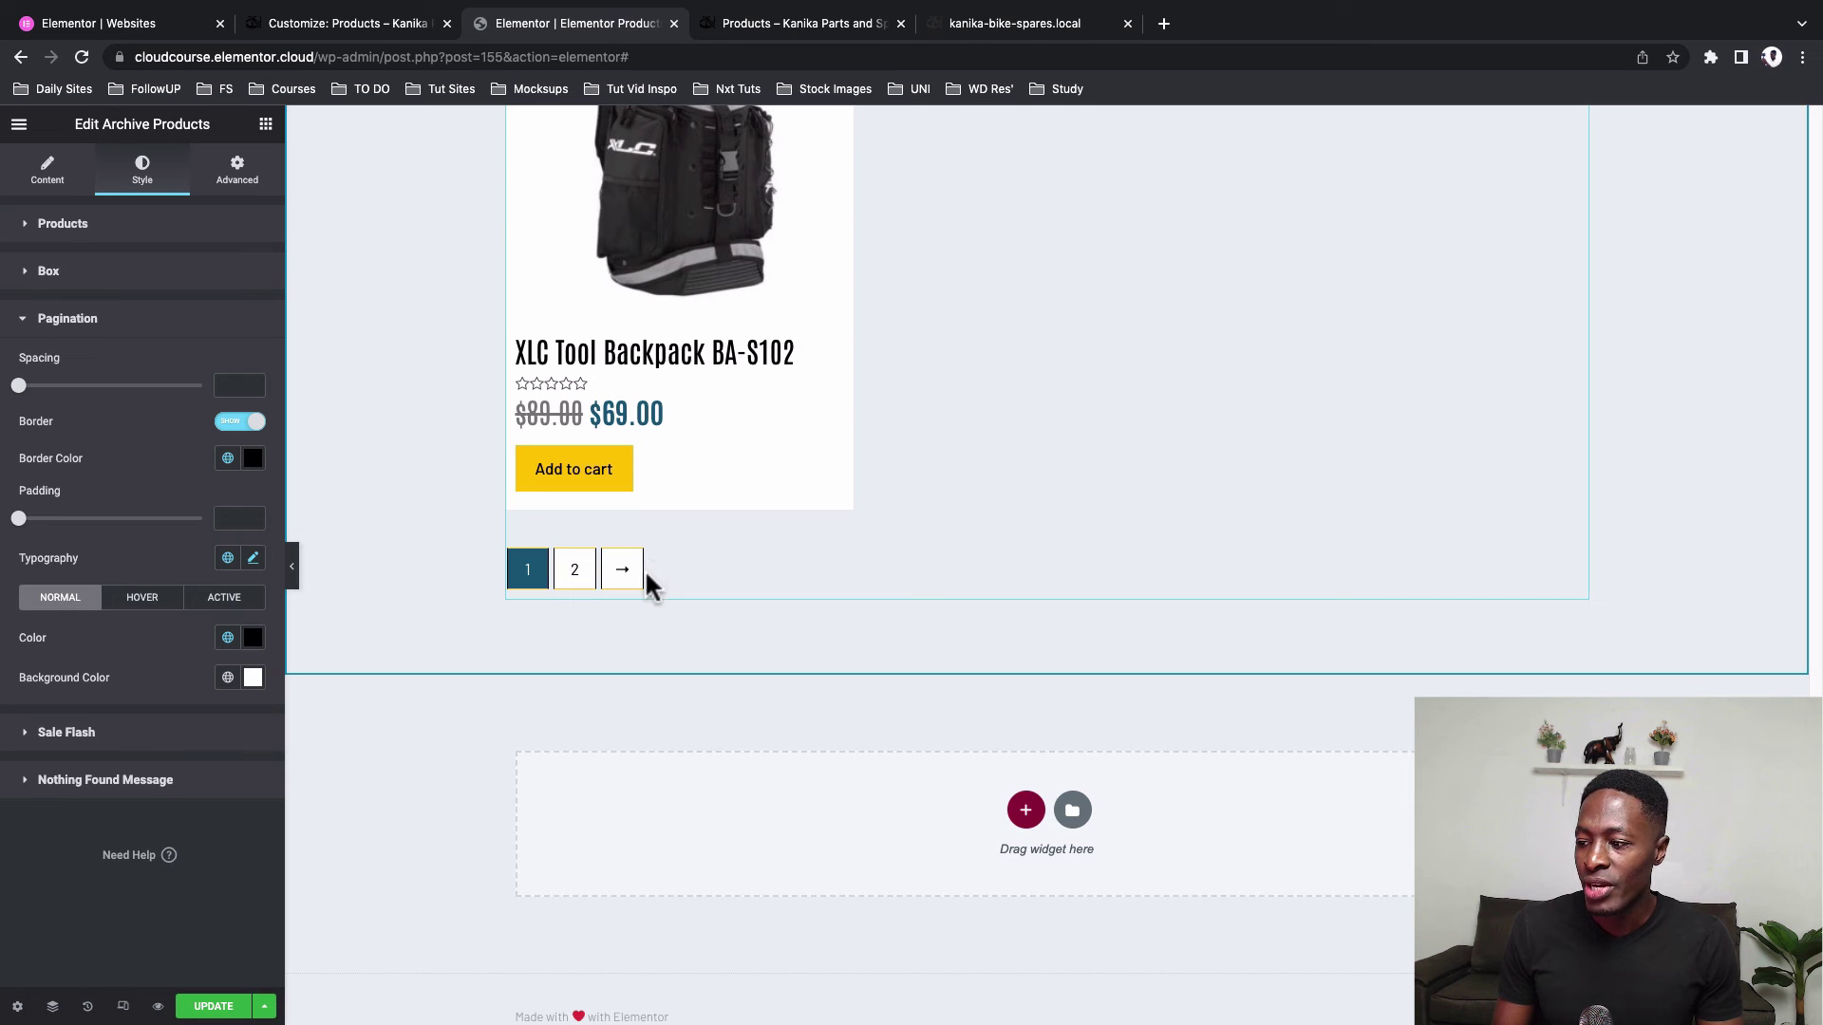
{"action": "left_click", "coordinate": [253, 464]}
{"action": "left_click", "coordinate": [255, 568]}
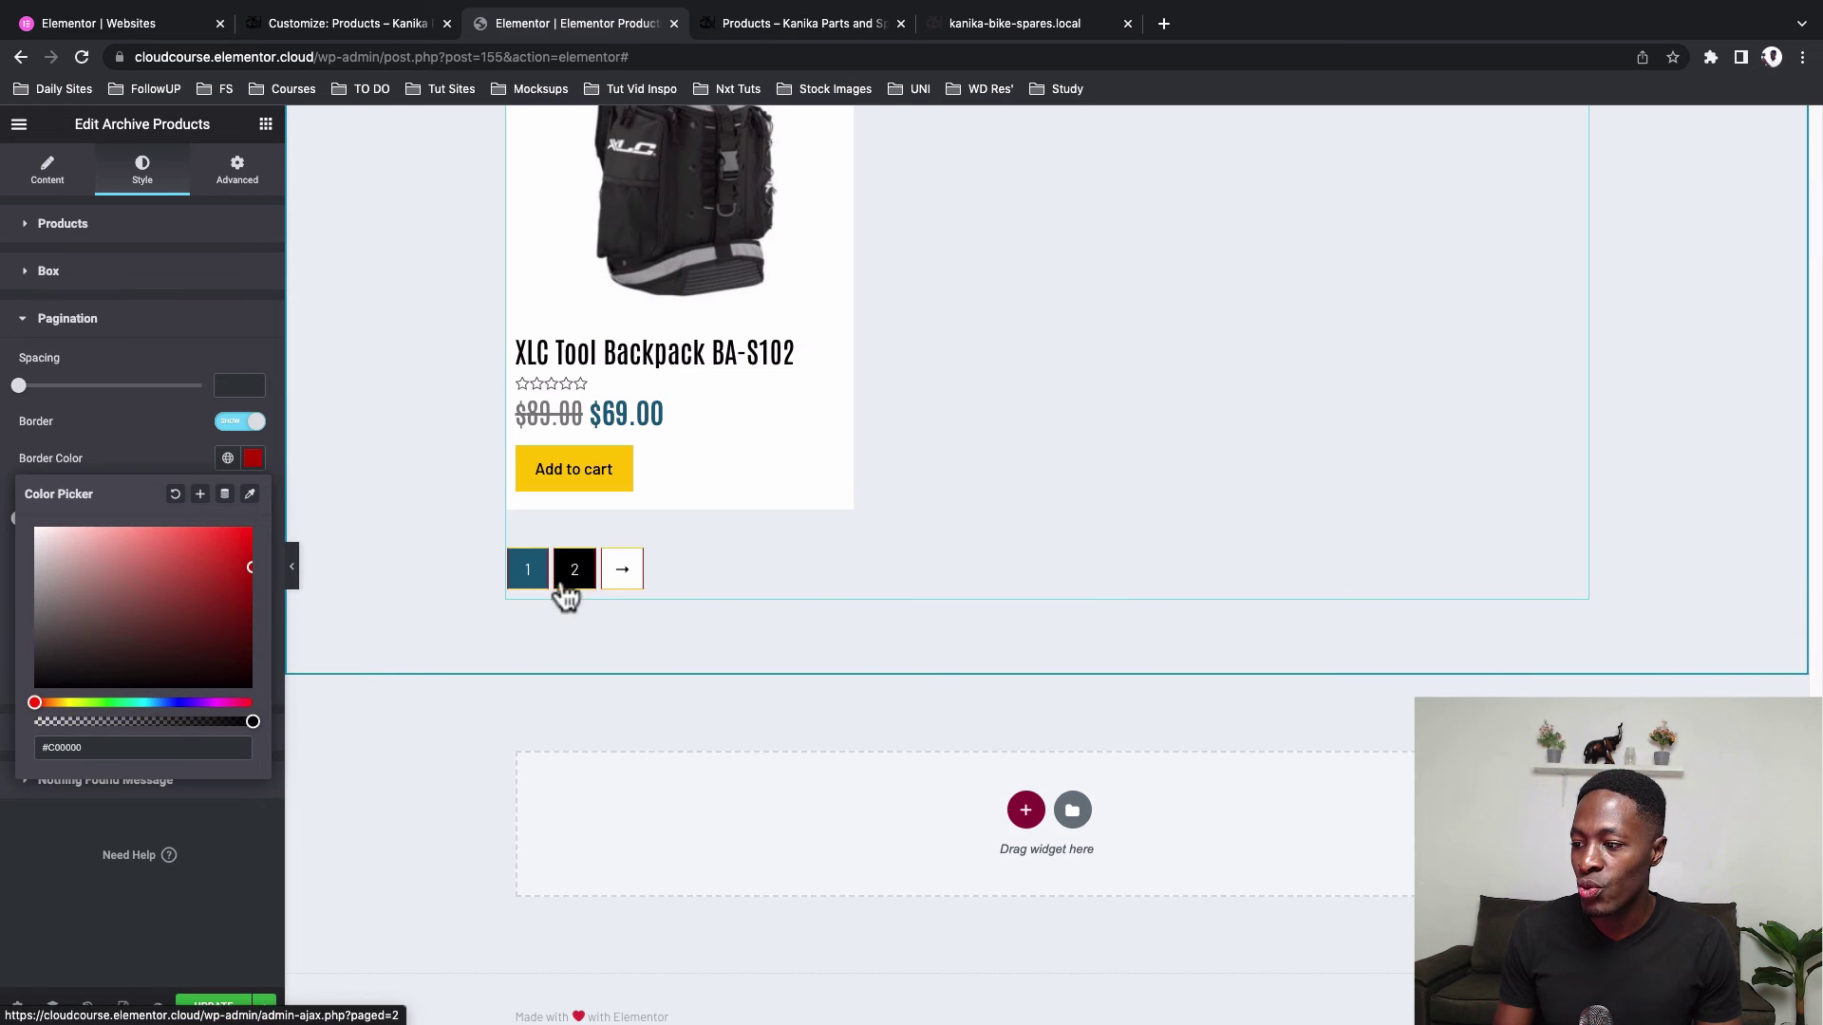
{"action": "left_click", "coordinate": [155, 475]}
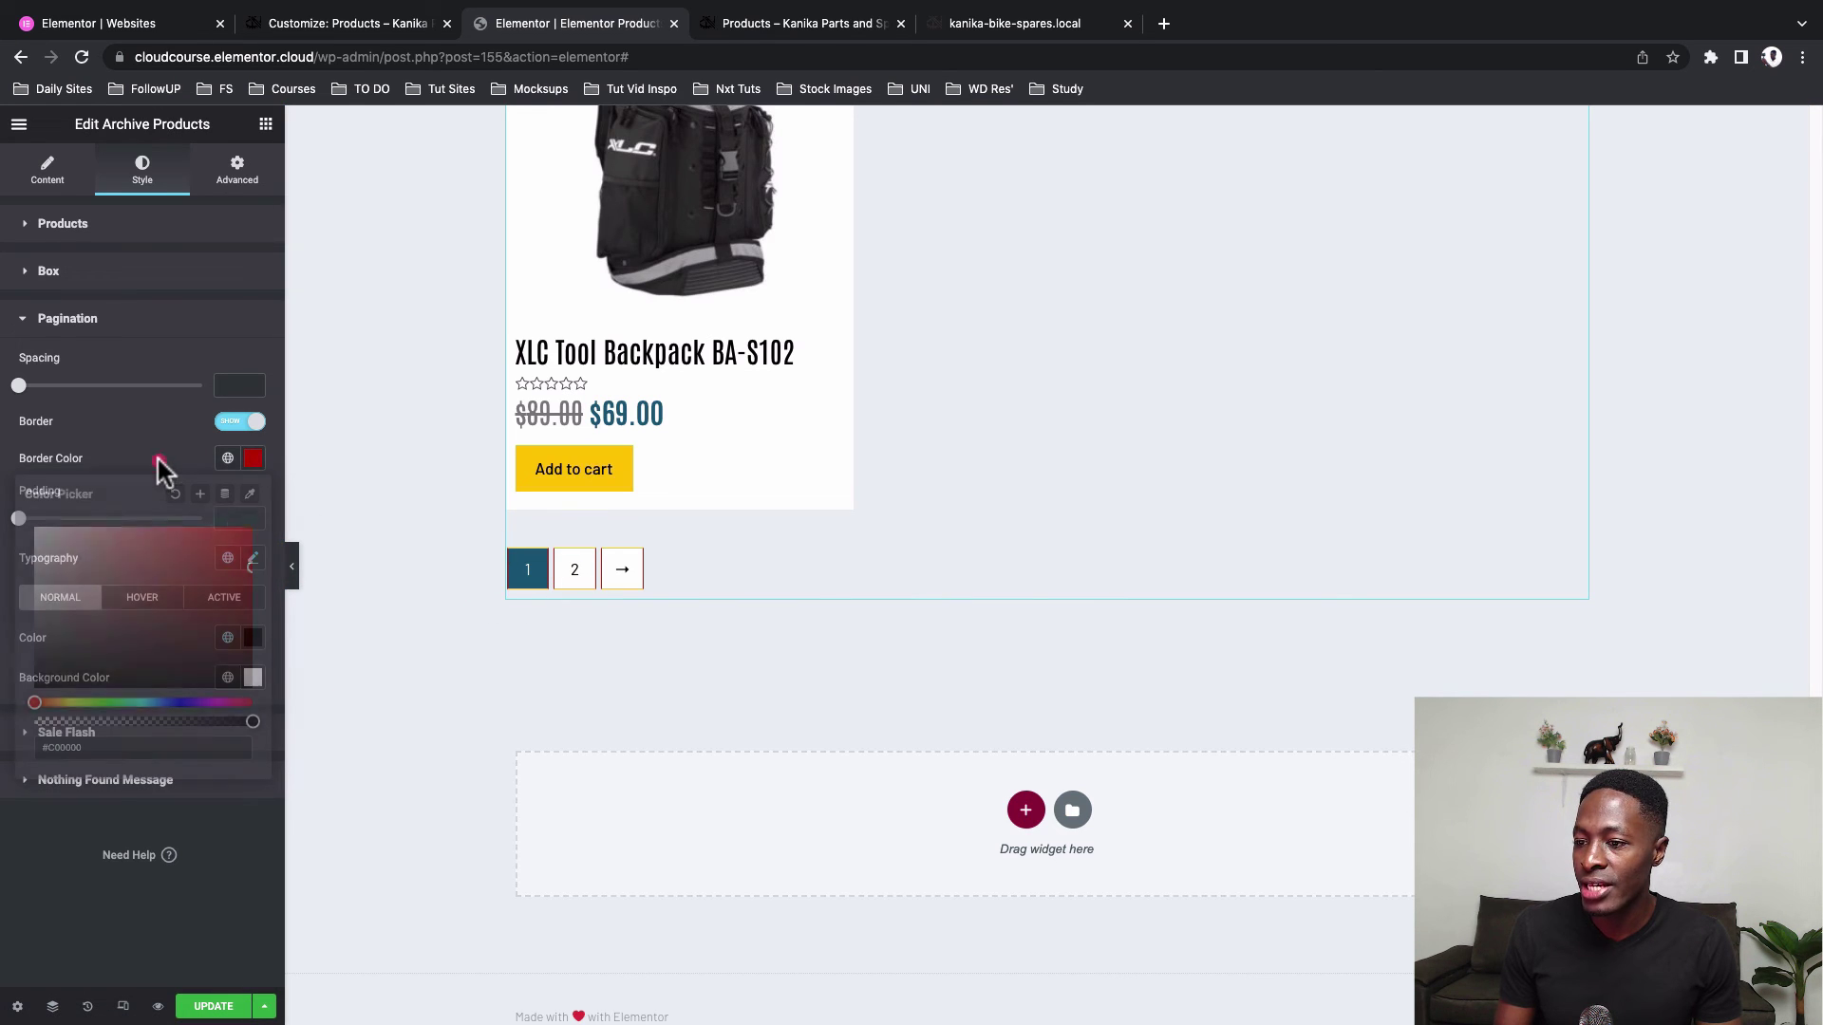
Try a pagination padding of 20, clear the padding value, and turn the pagination border off
{"action": "left_click", "coordinate": [233, 520]}
{"action": "type", "text": "20"}
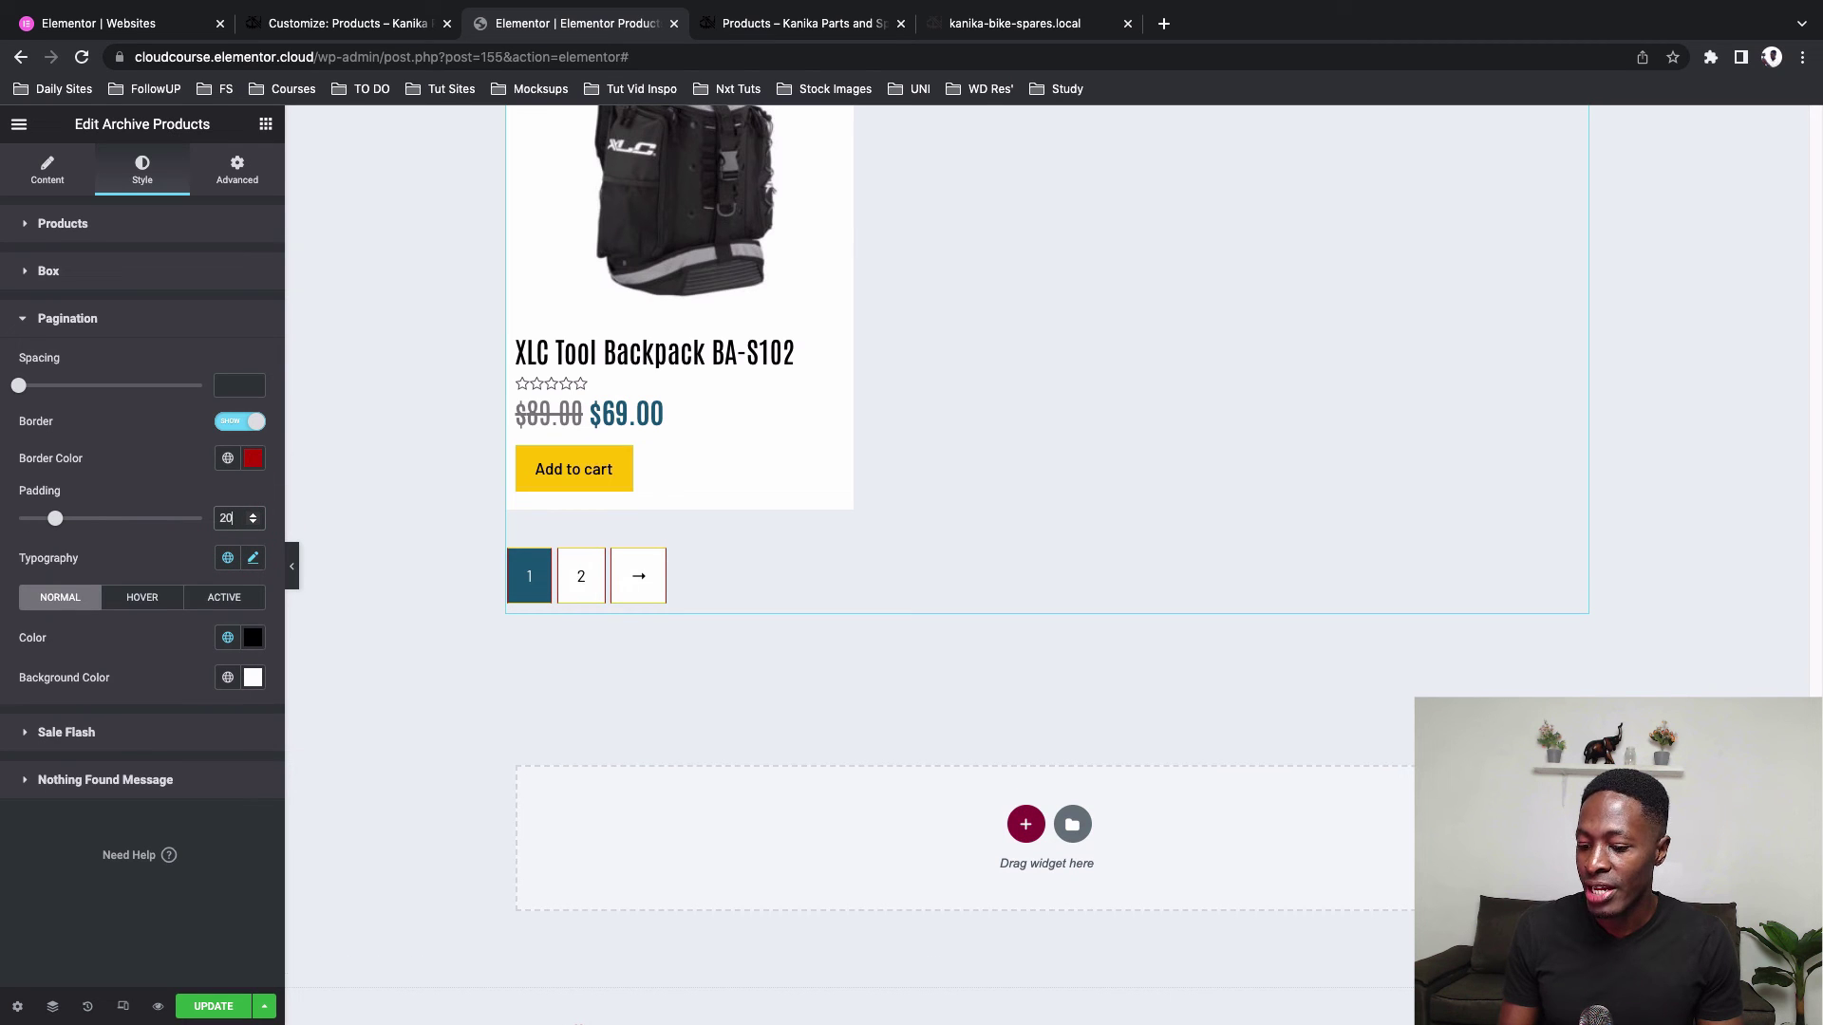
{"action": "key", "text": "BackSpace"}
{"action": "key", "text": "BackSpace"}
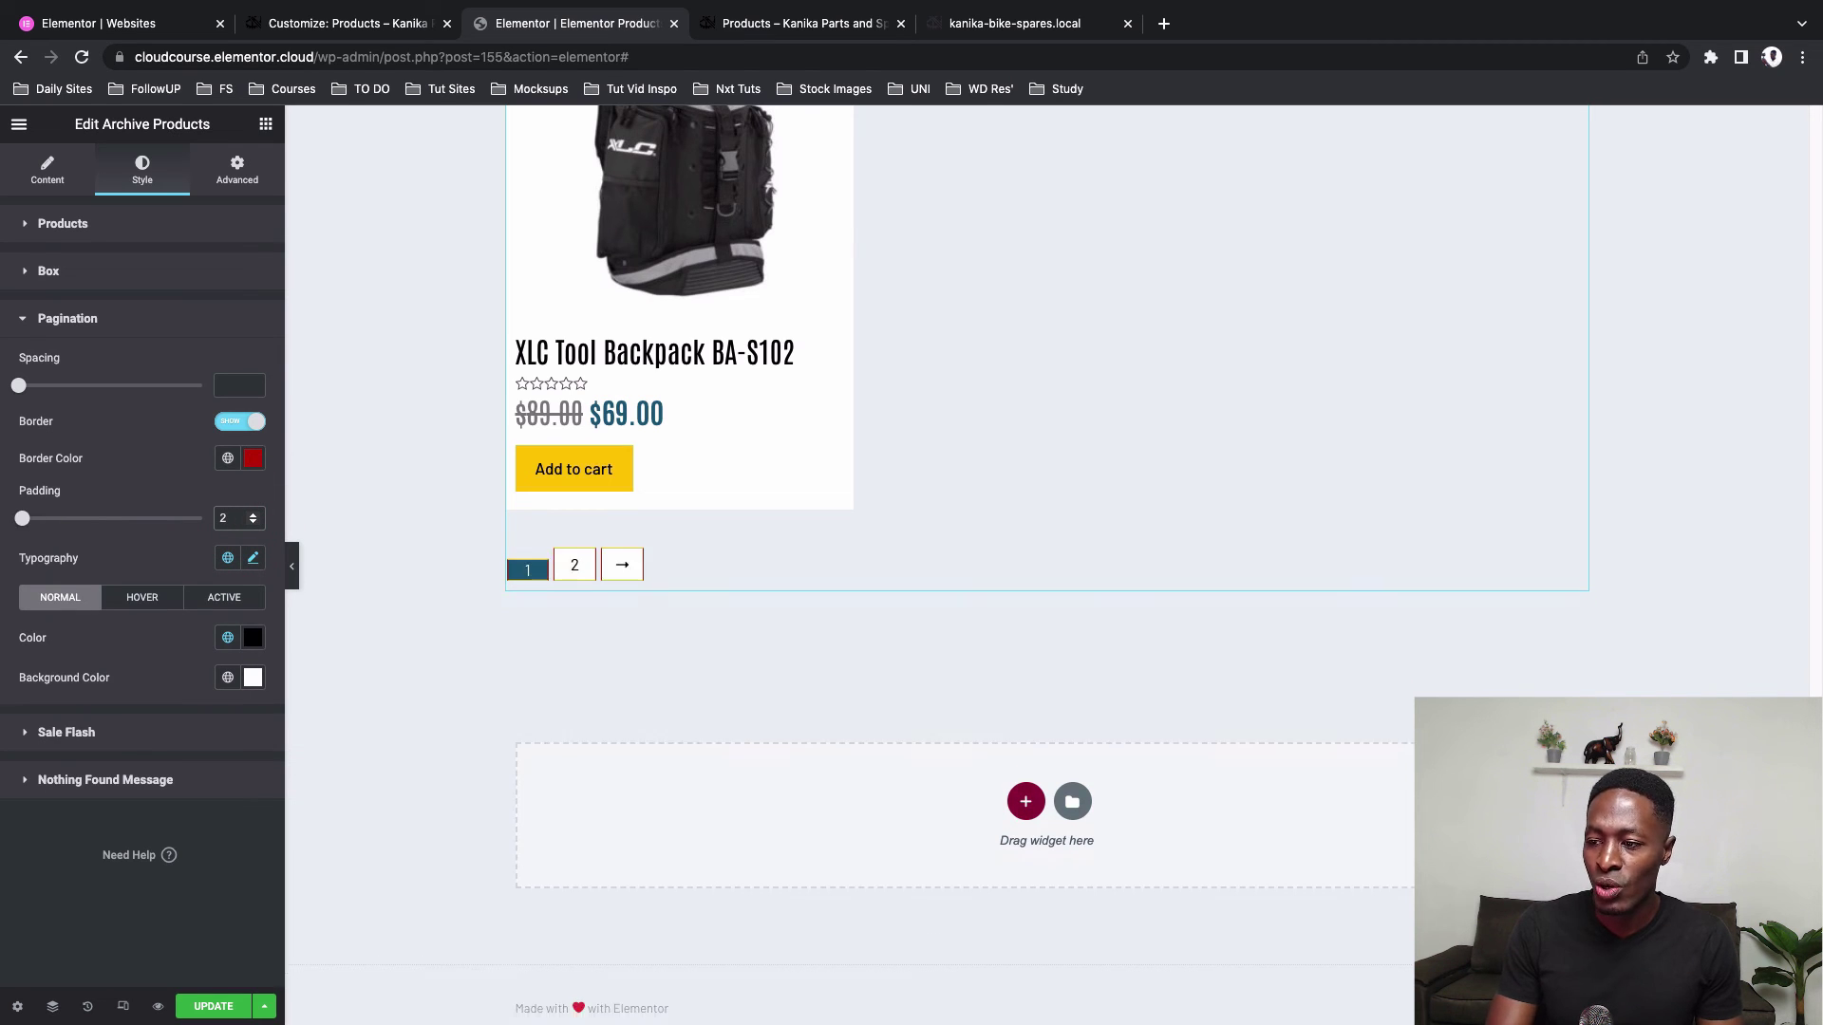
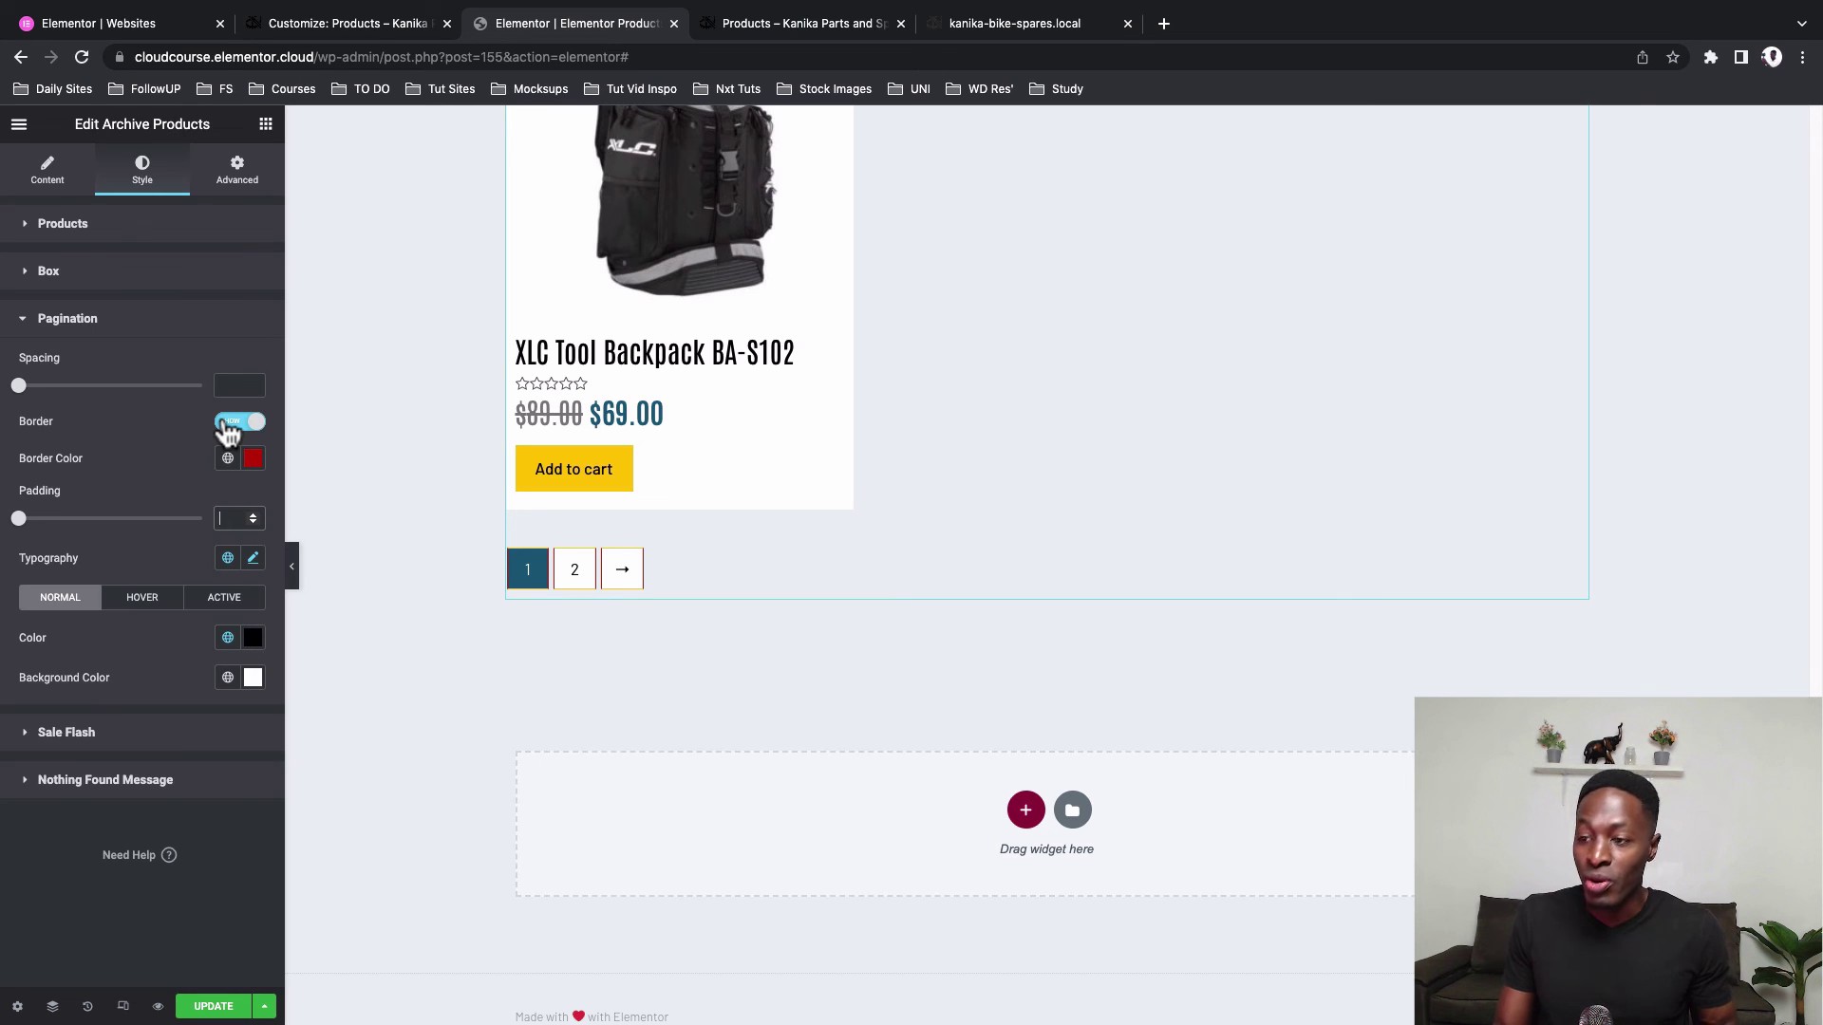
{"action": "left_click", "coordinate": [233, 423]}
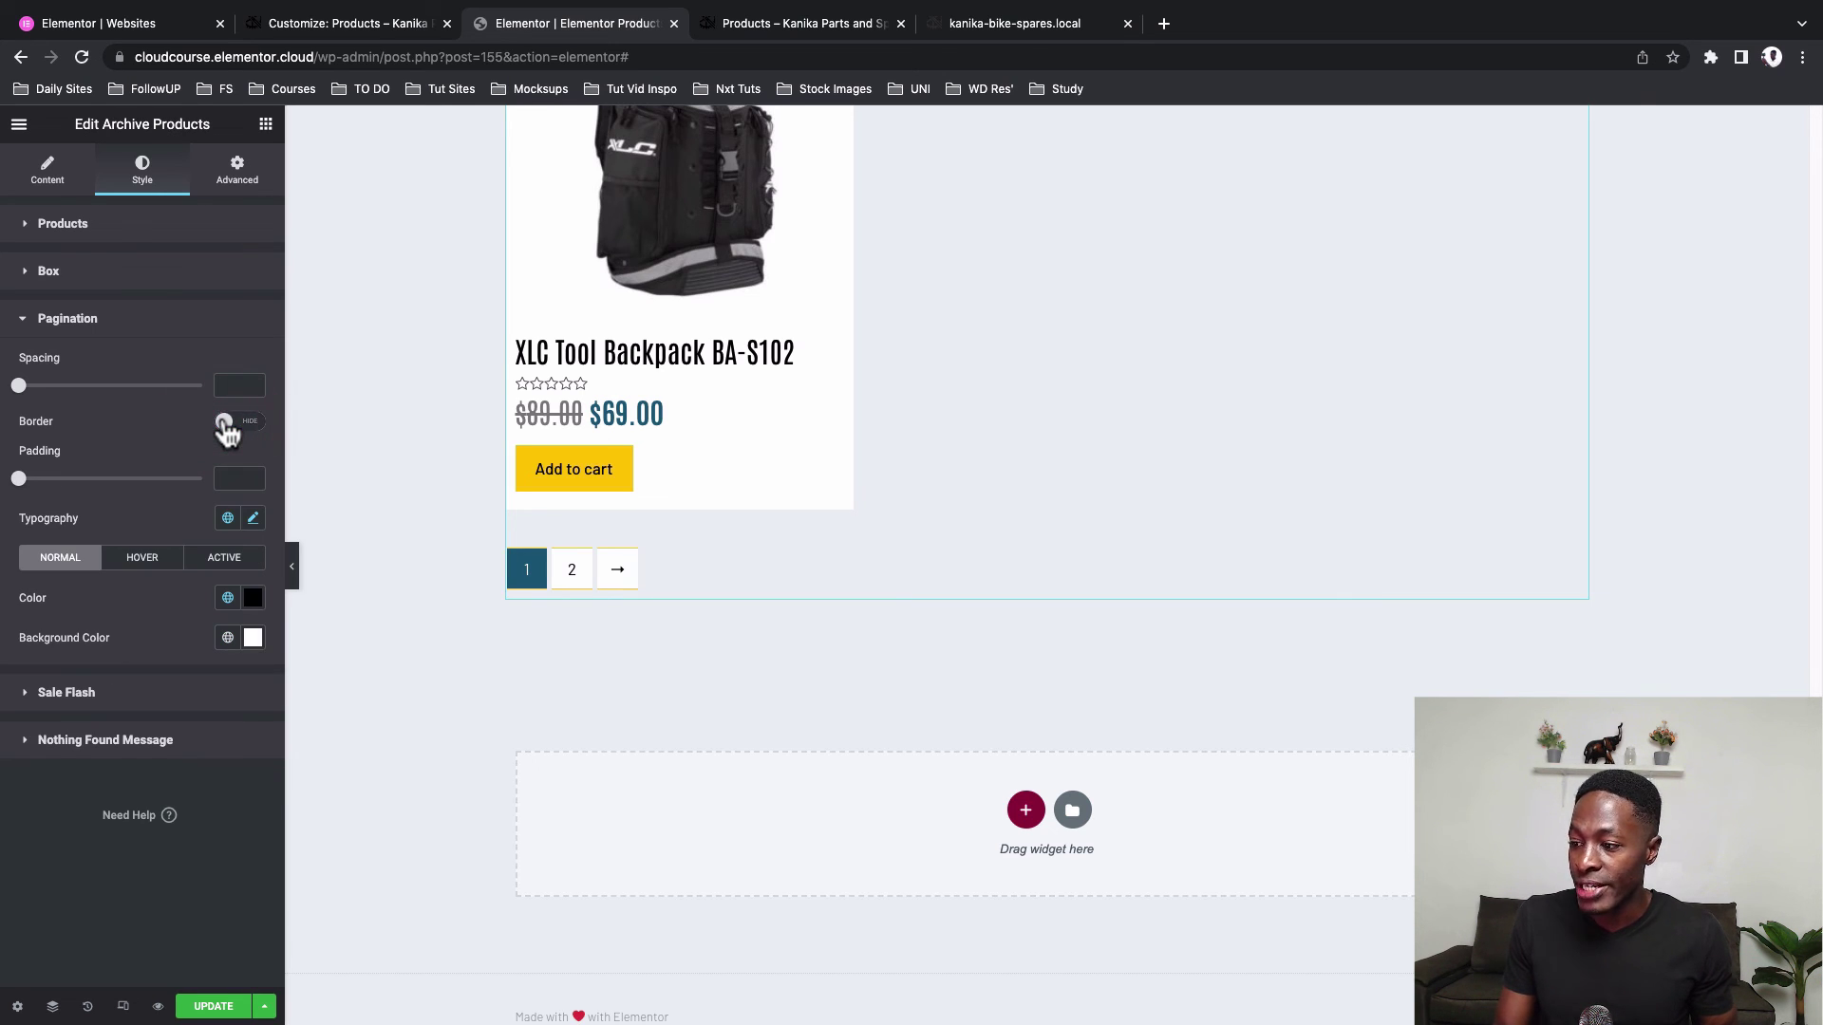
In the site's theme customizer, make the normal Links color fully transparent to hide the yellow pagination border
{"action": "left_click", "coordinate": [323, 23]}
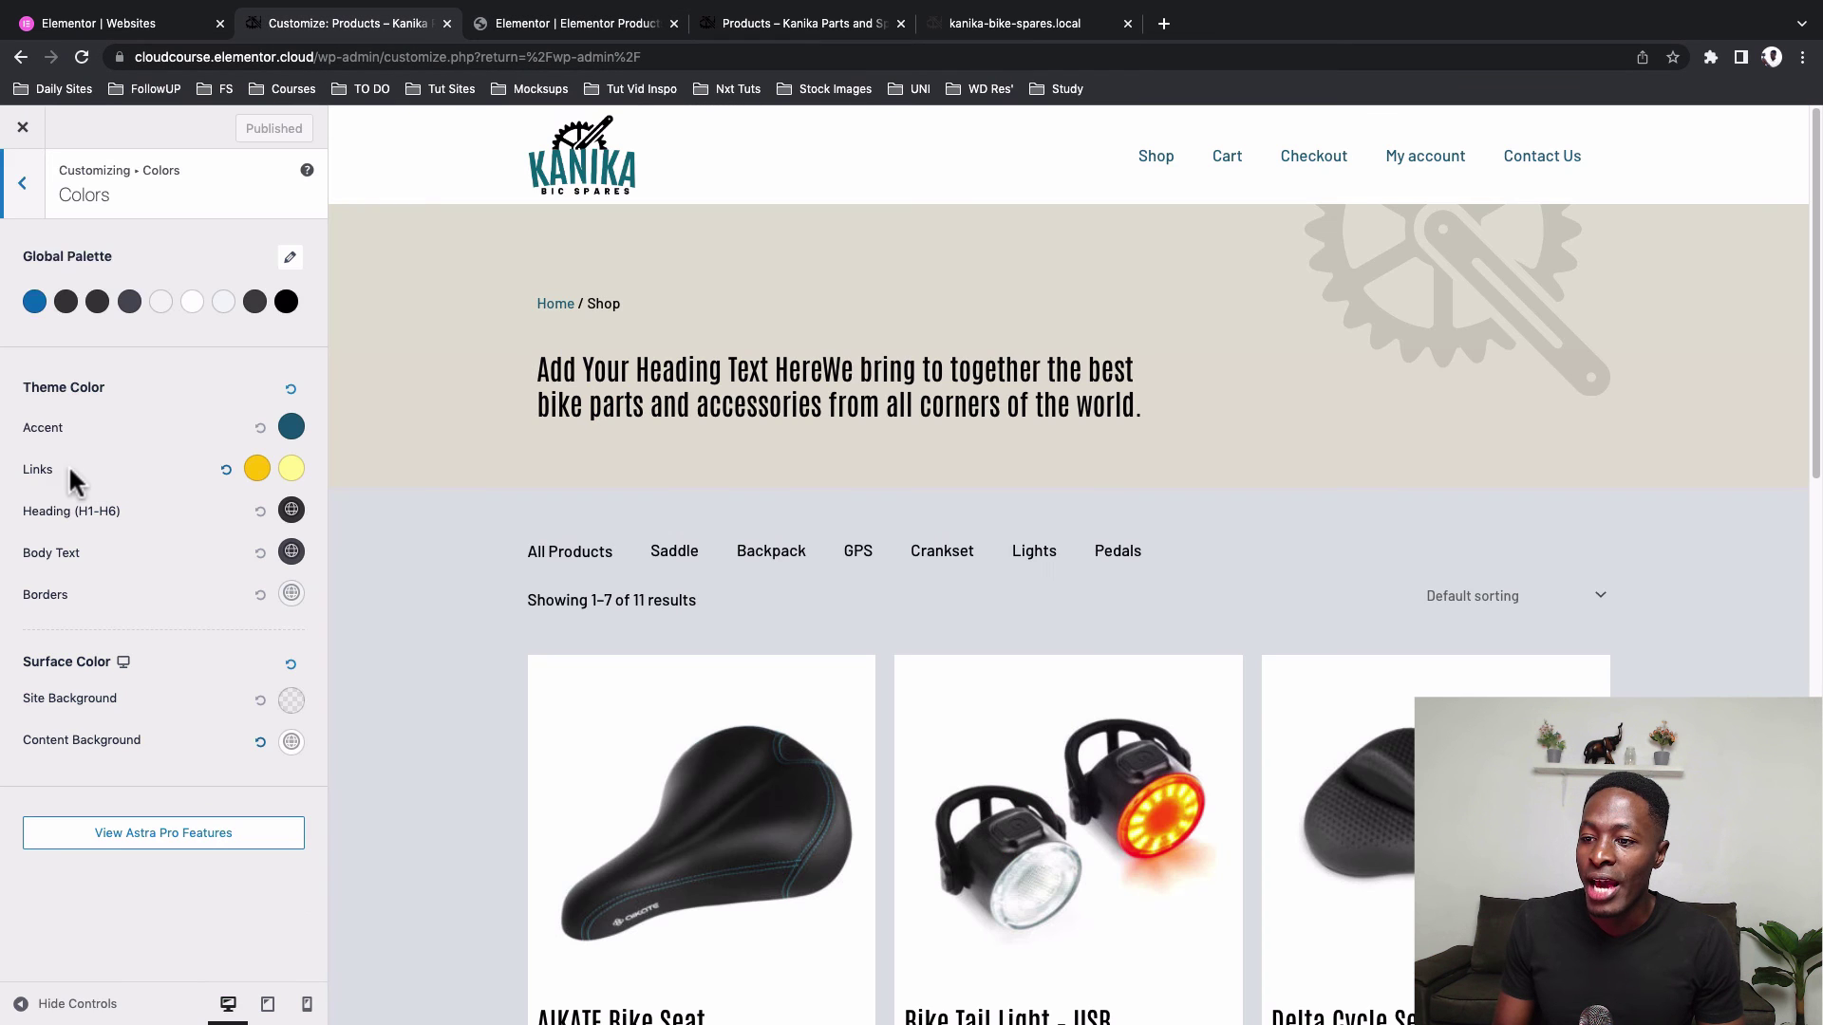
{"action": "scroll", "coordinate": [719, 655], "scroll_direction": "down", "scroll_amount": 12}
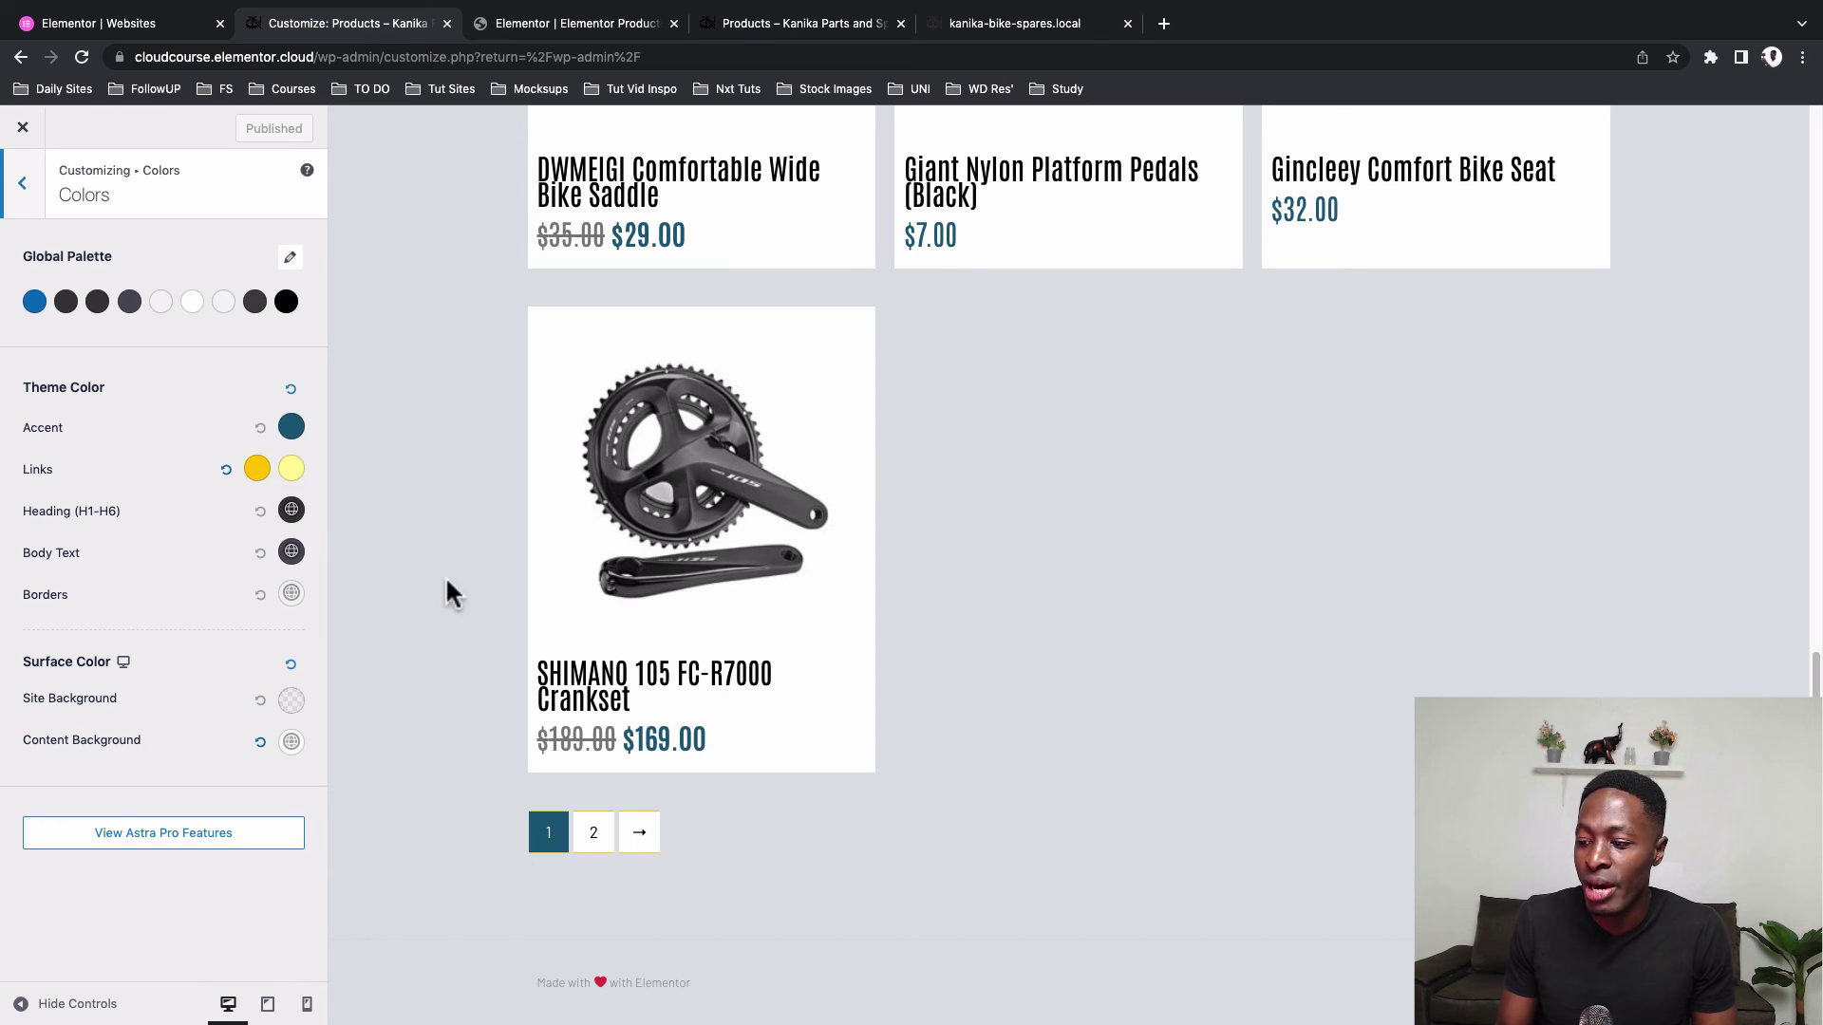
{"action": "left_click", "coordinate": [744, 820]}
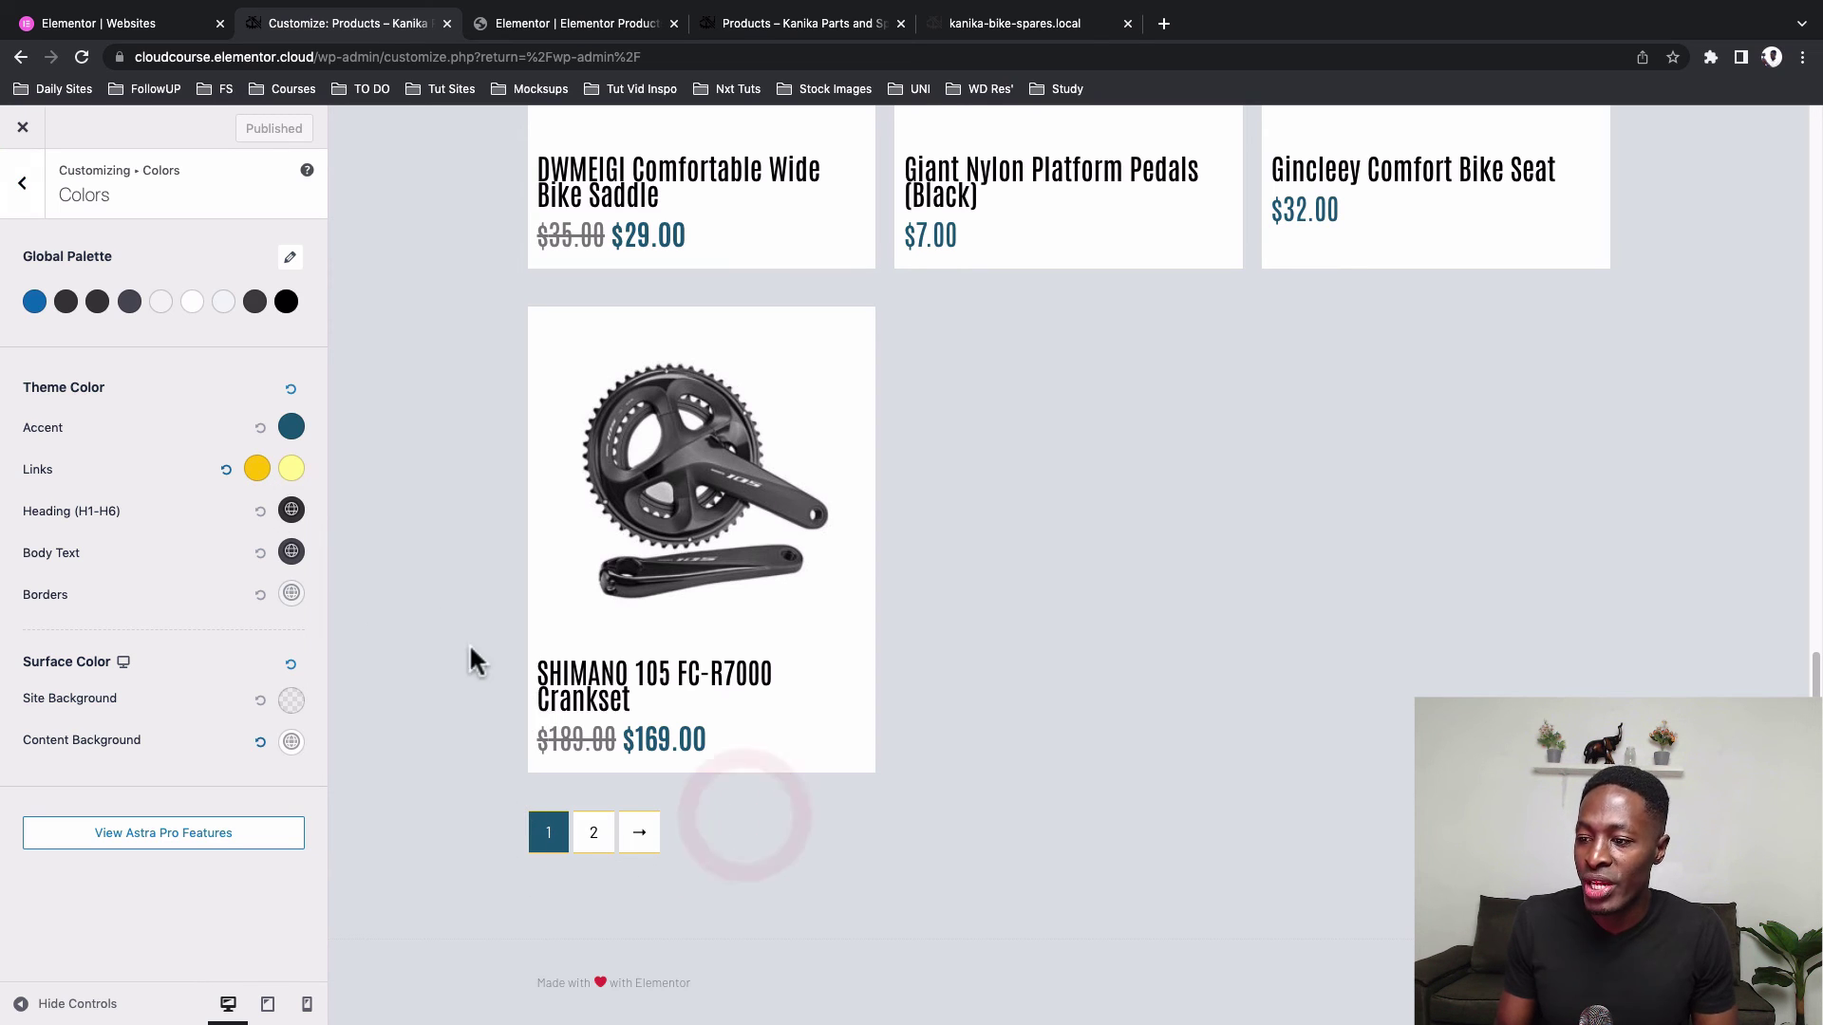
{"action": "left_click", "coordinate": [262, 469]}
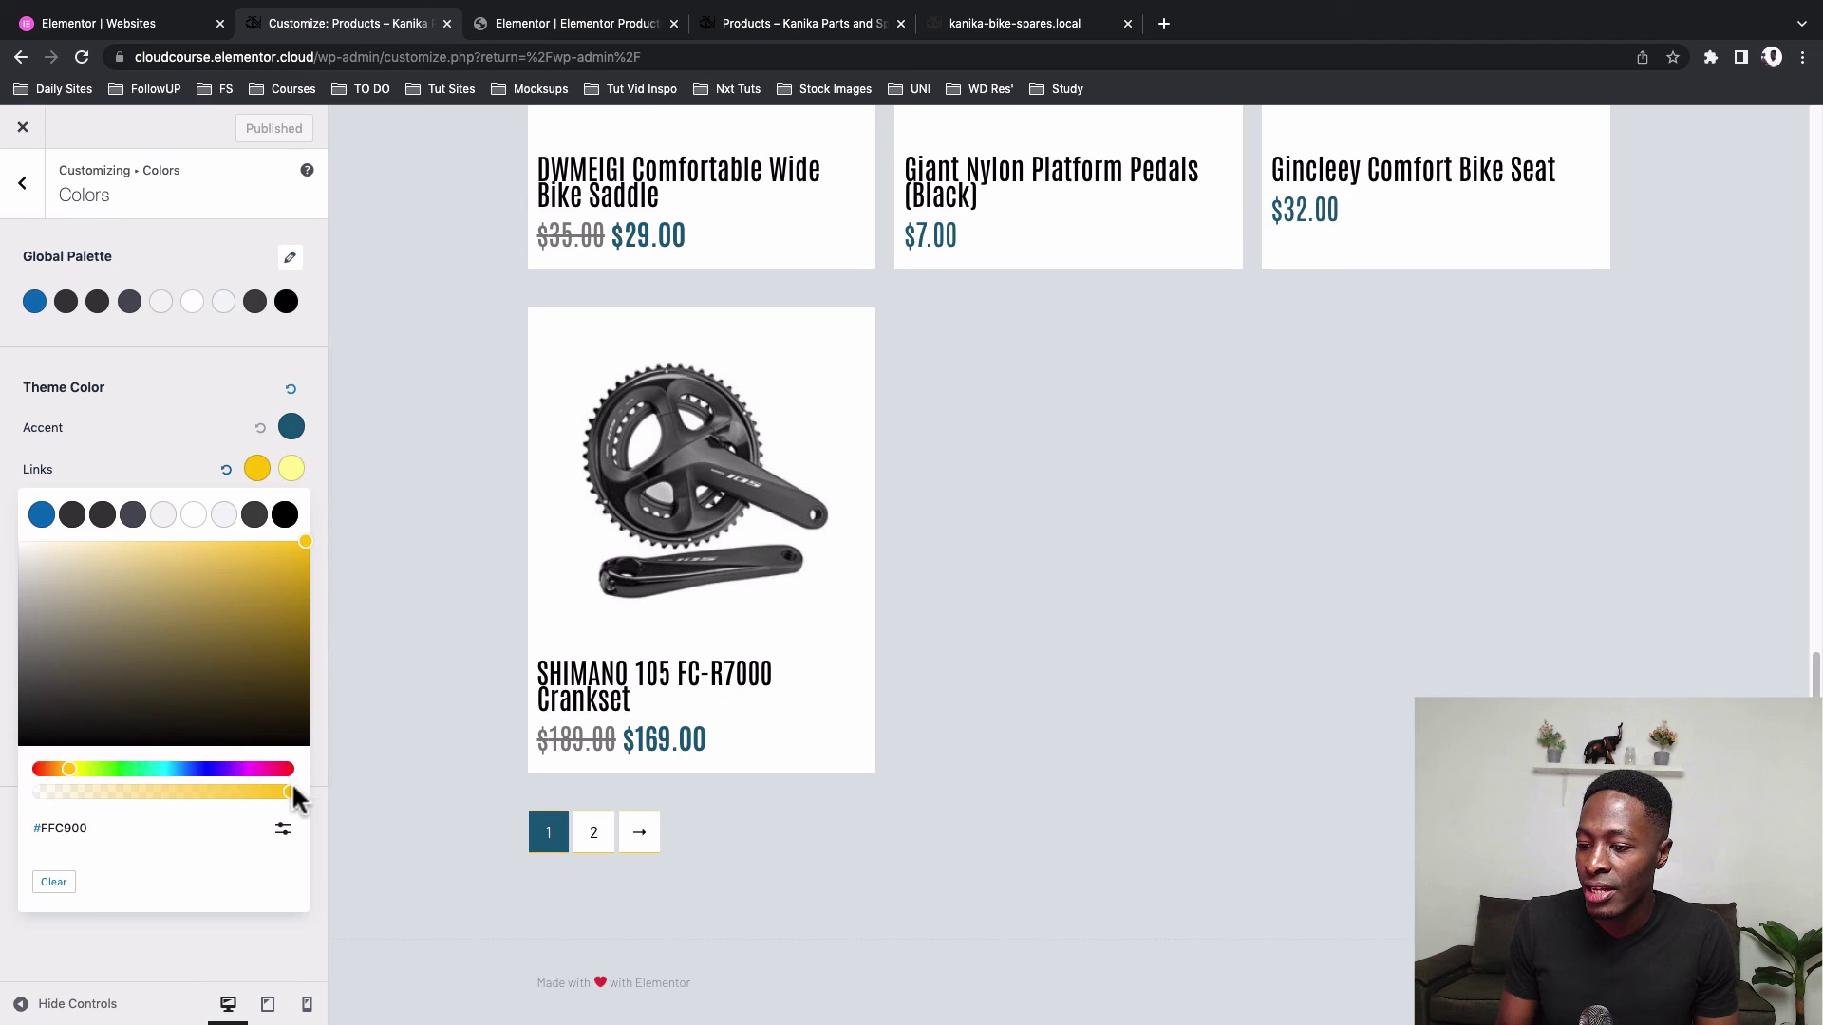
{"action": "left_click_drag", "start_coordinate": [292, 788], "coordinate": [8, 788]}
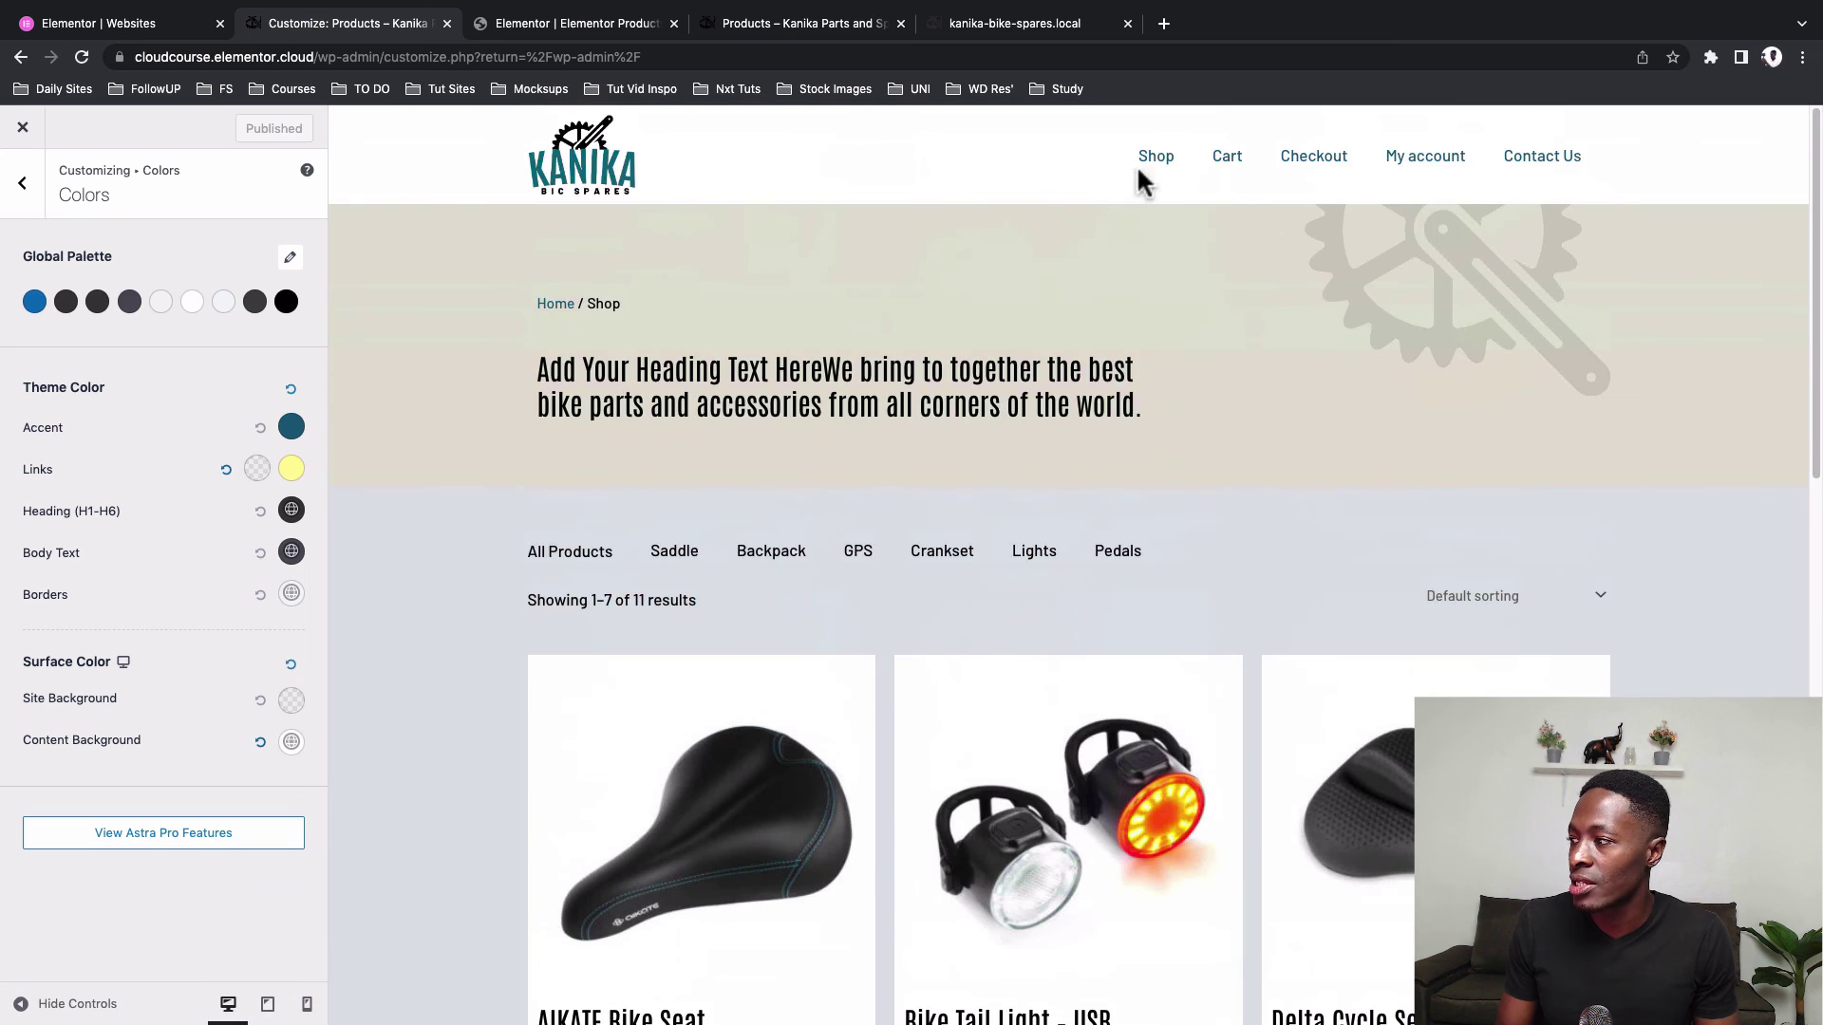
Reload the Shop page in the customizer preview, check its pagination, and switch to the live shop page
{"action": "left_click", "coordinate": [1143, 158]}
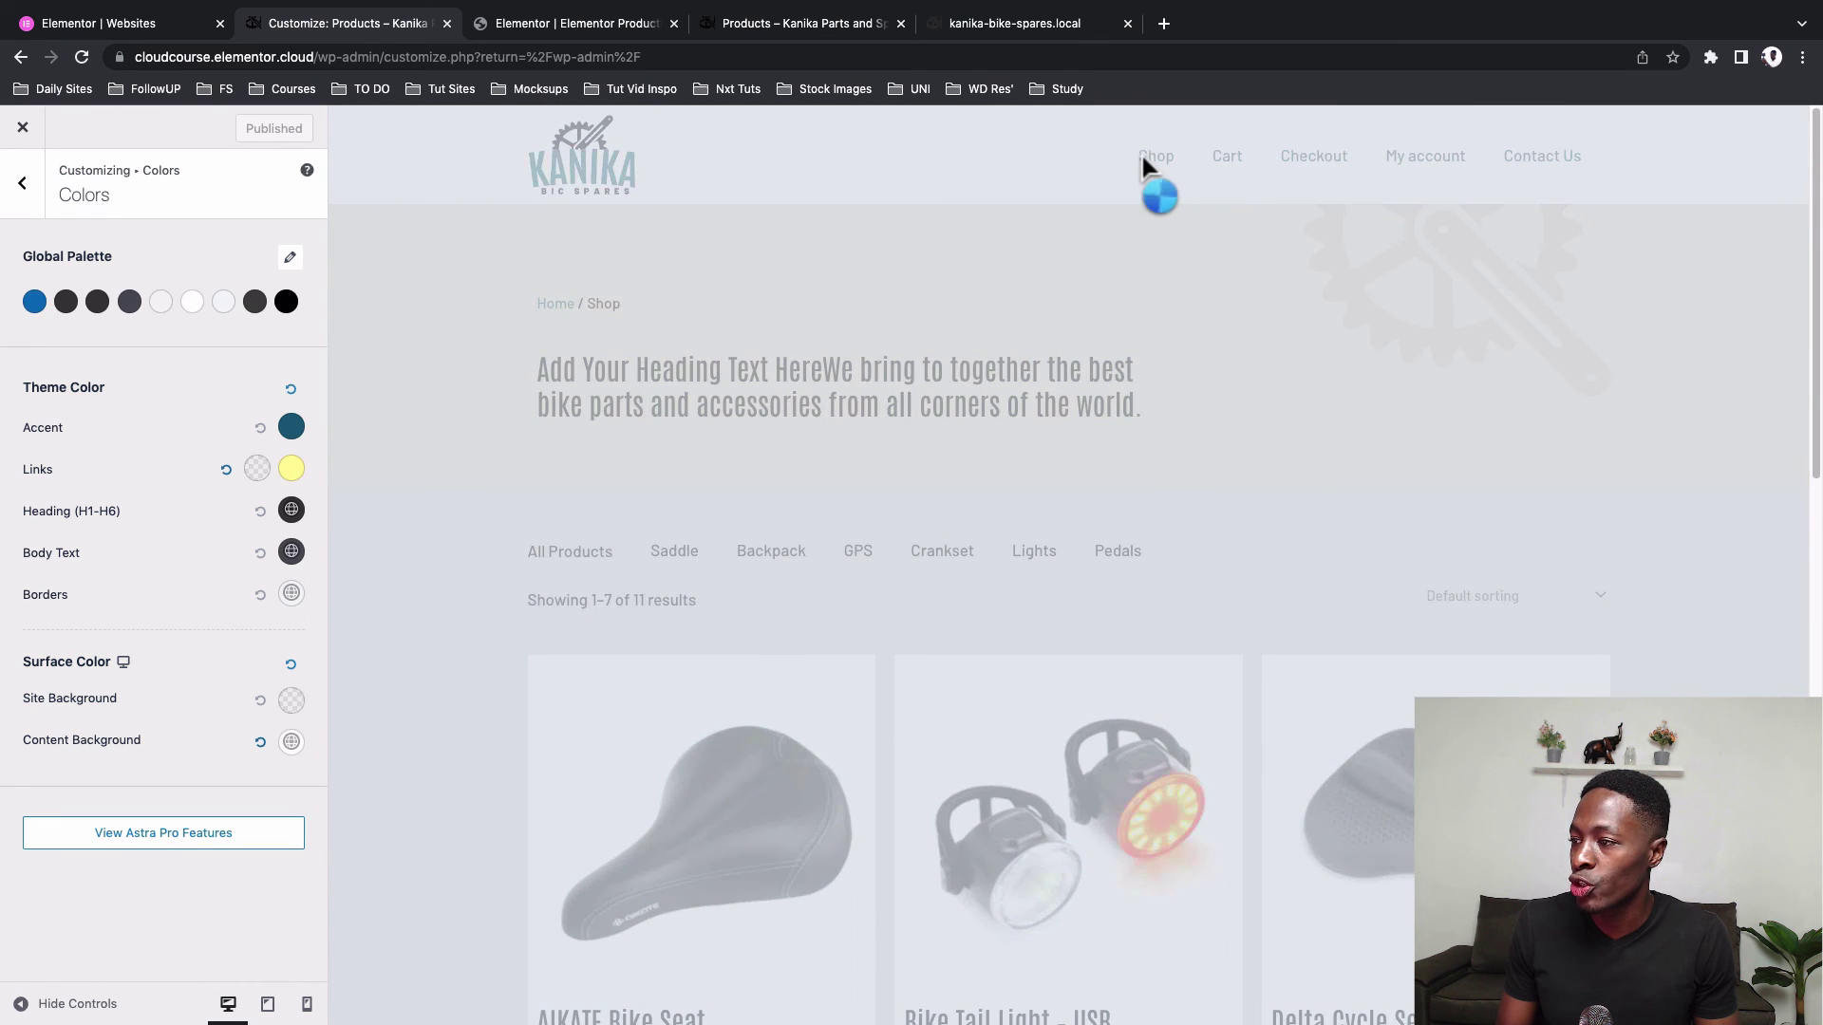
{"action": "scroll", "coordinate": [1101, 352], "scroll_direction": "down", "scroll_amount": 15}
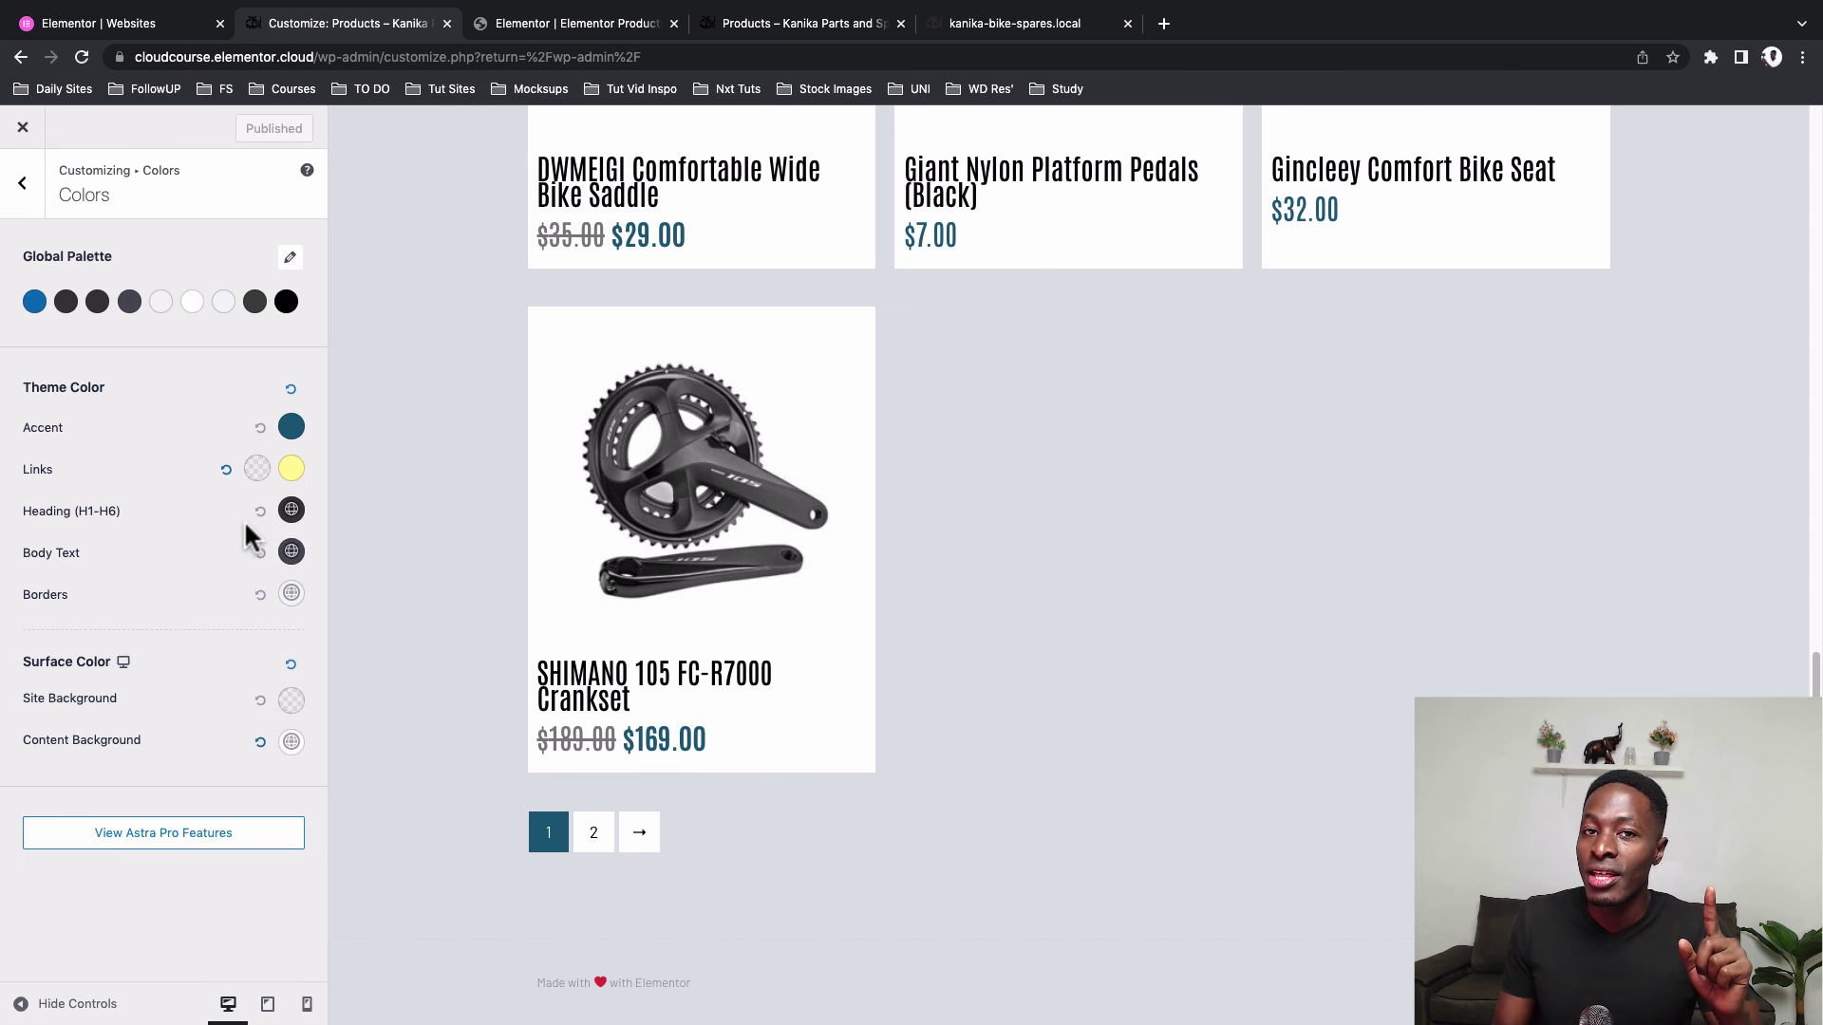
{"action": "key", "text": "super+4"}
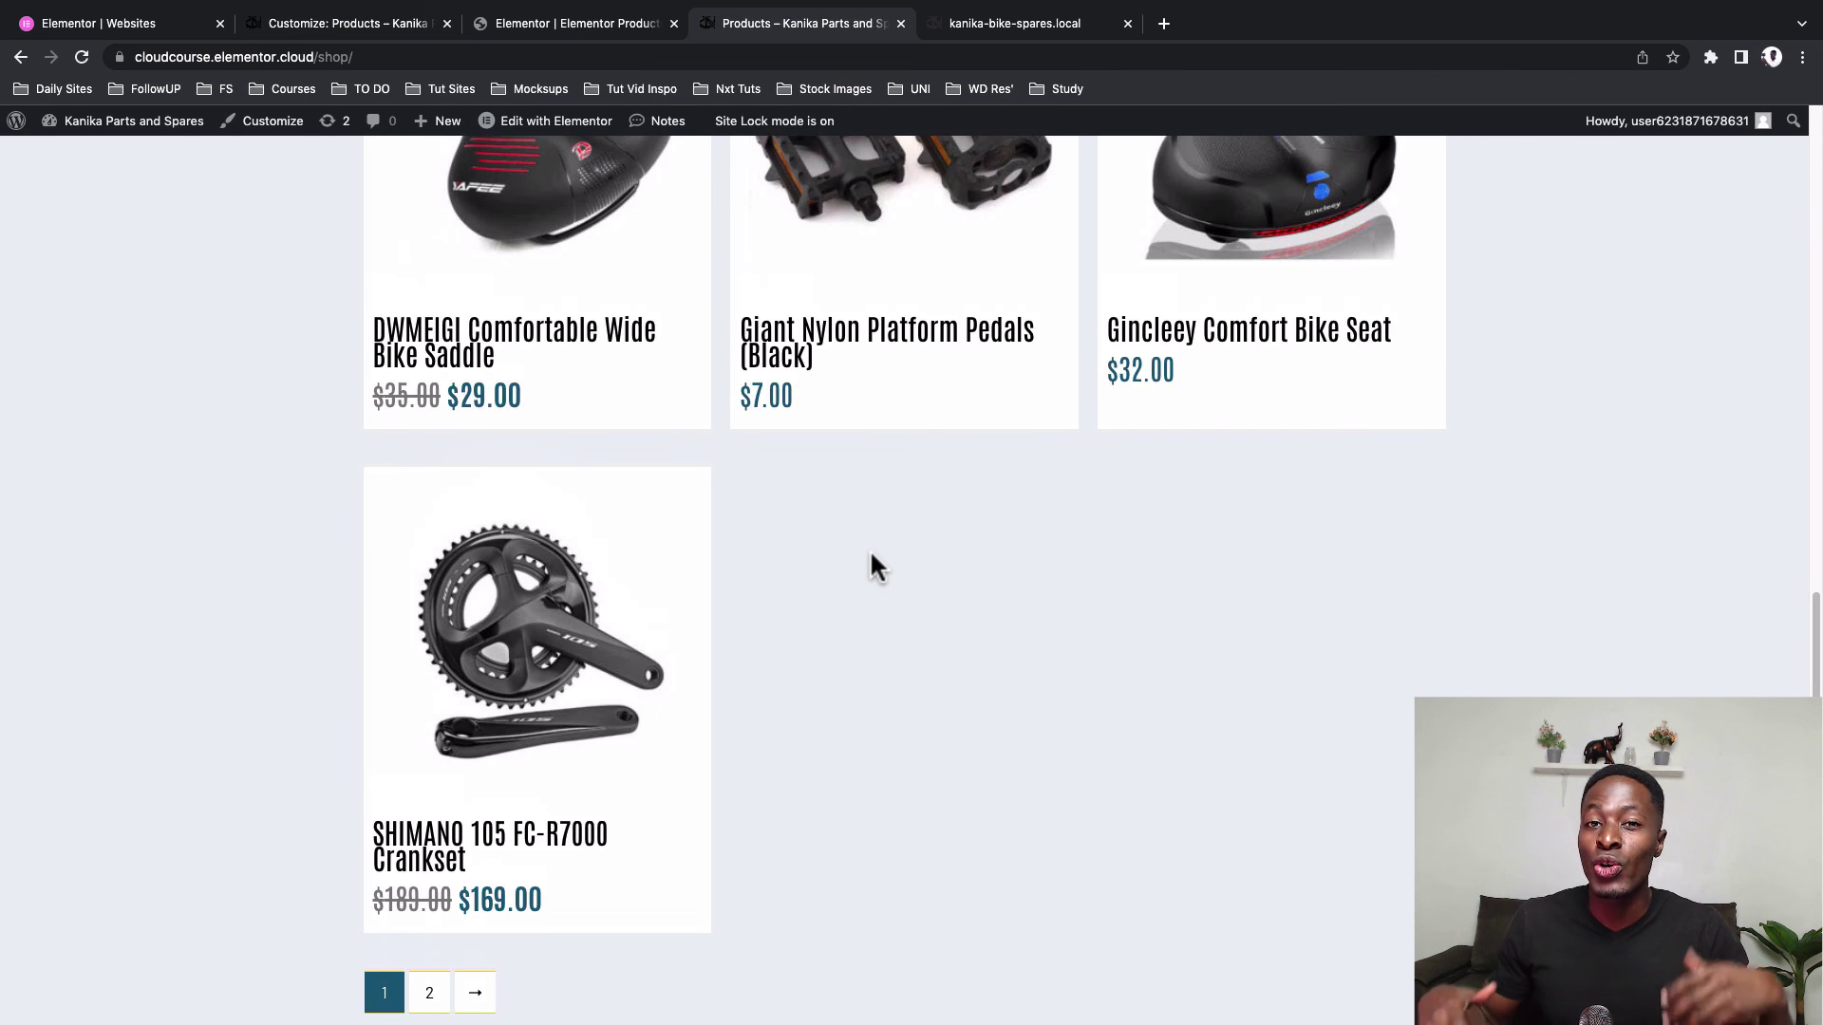
Reload the live shop page and check its pagination, banner heading and product grid
{"action": "scroll", "coordinate": [868, 586], "scroll_direction": "down", "scroll_amount": 1}
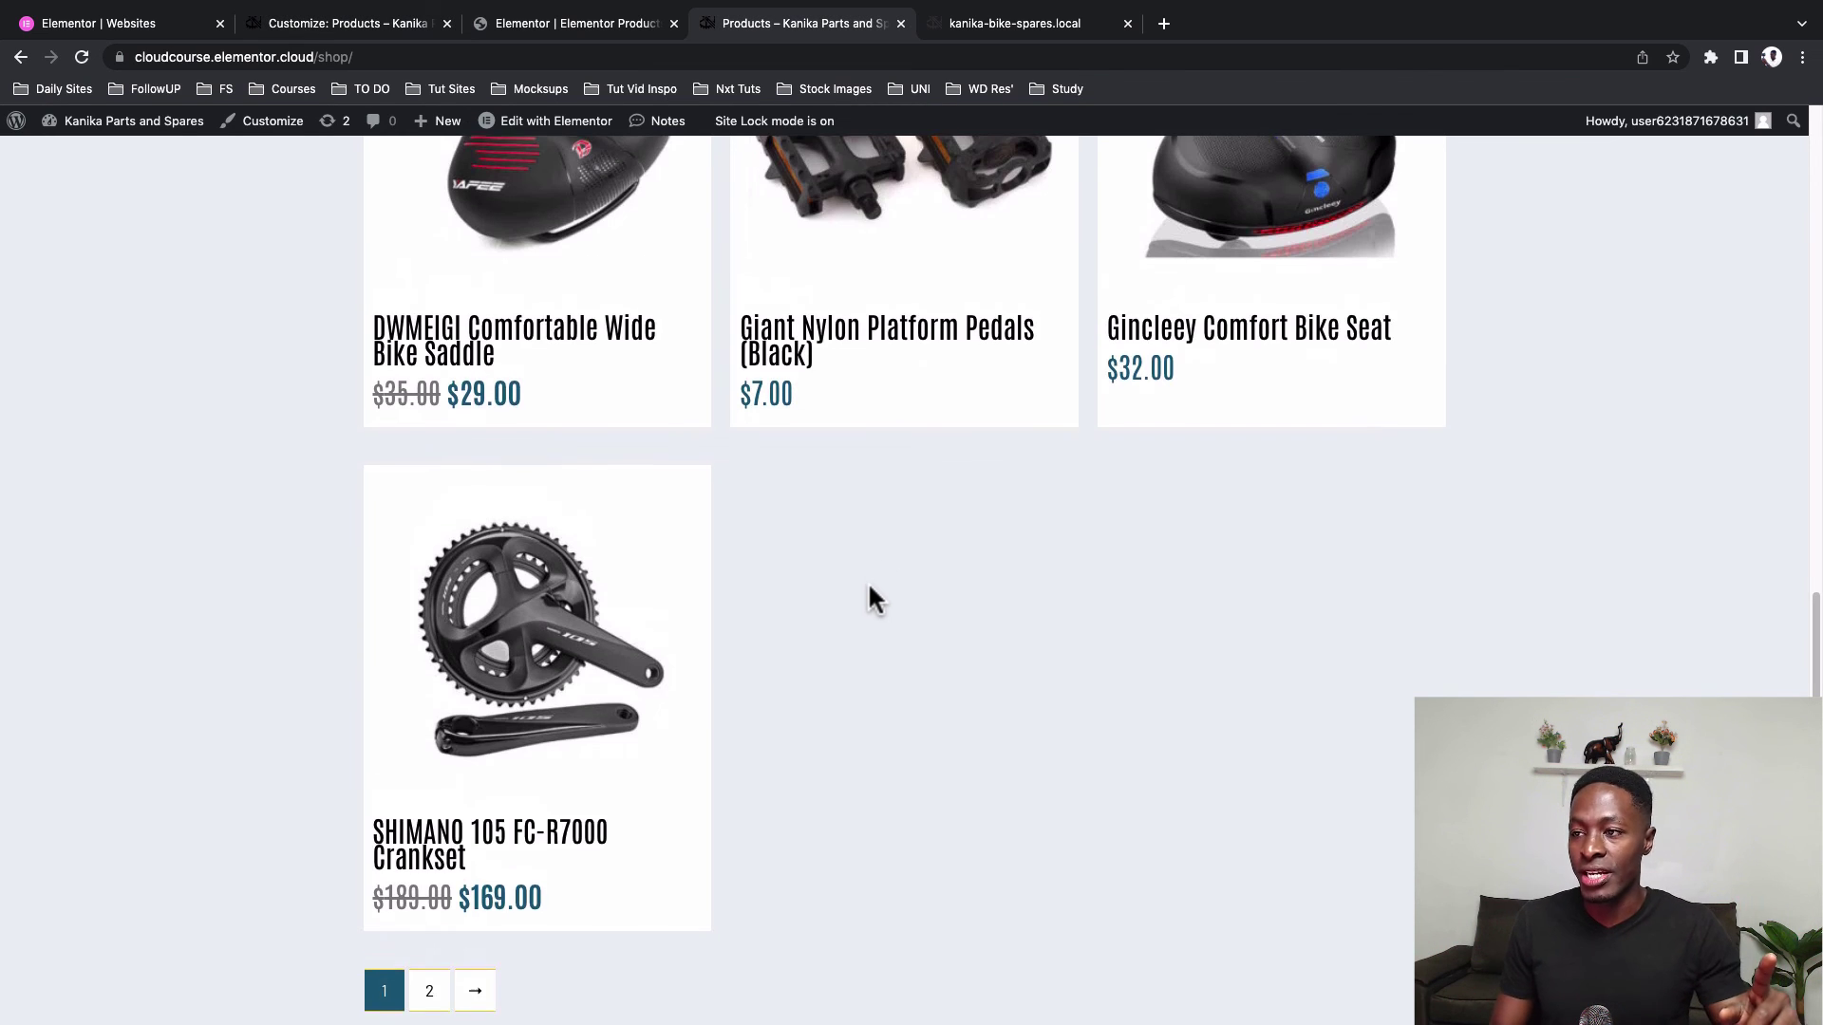
{"action": "scroll", "coordinate": [867, 587], "scroll_direction": "down", "scroll_amount": 3}
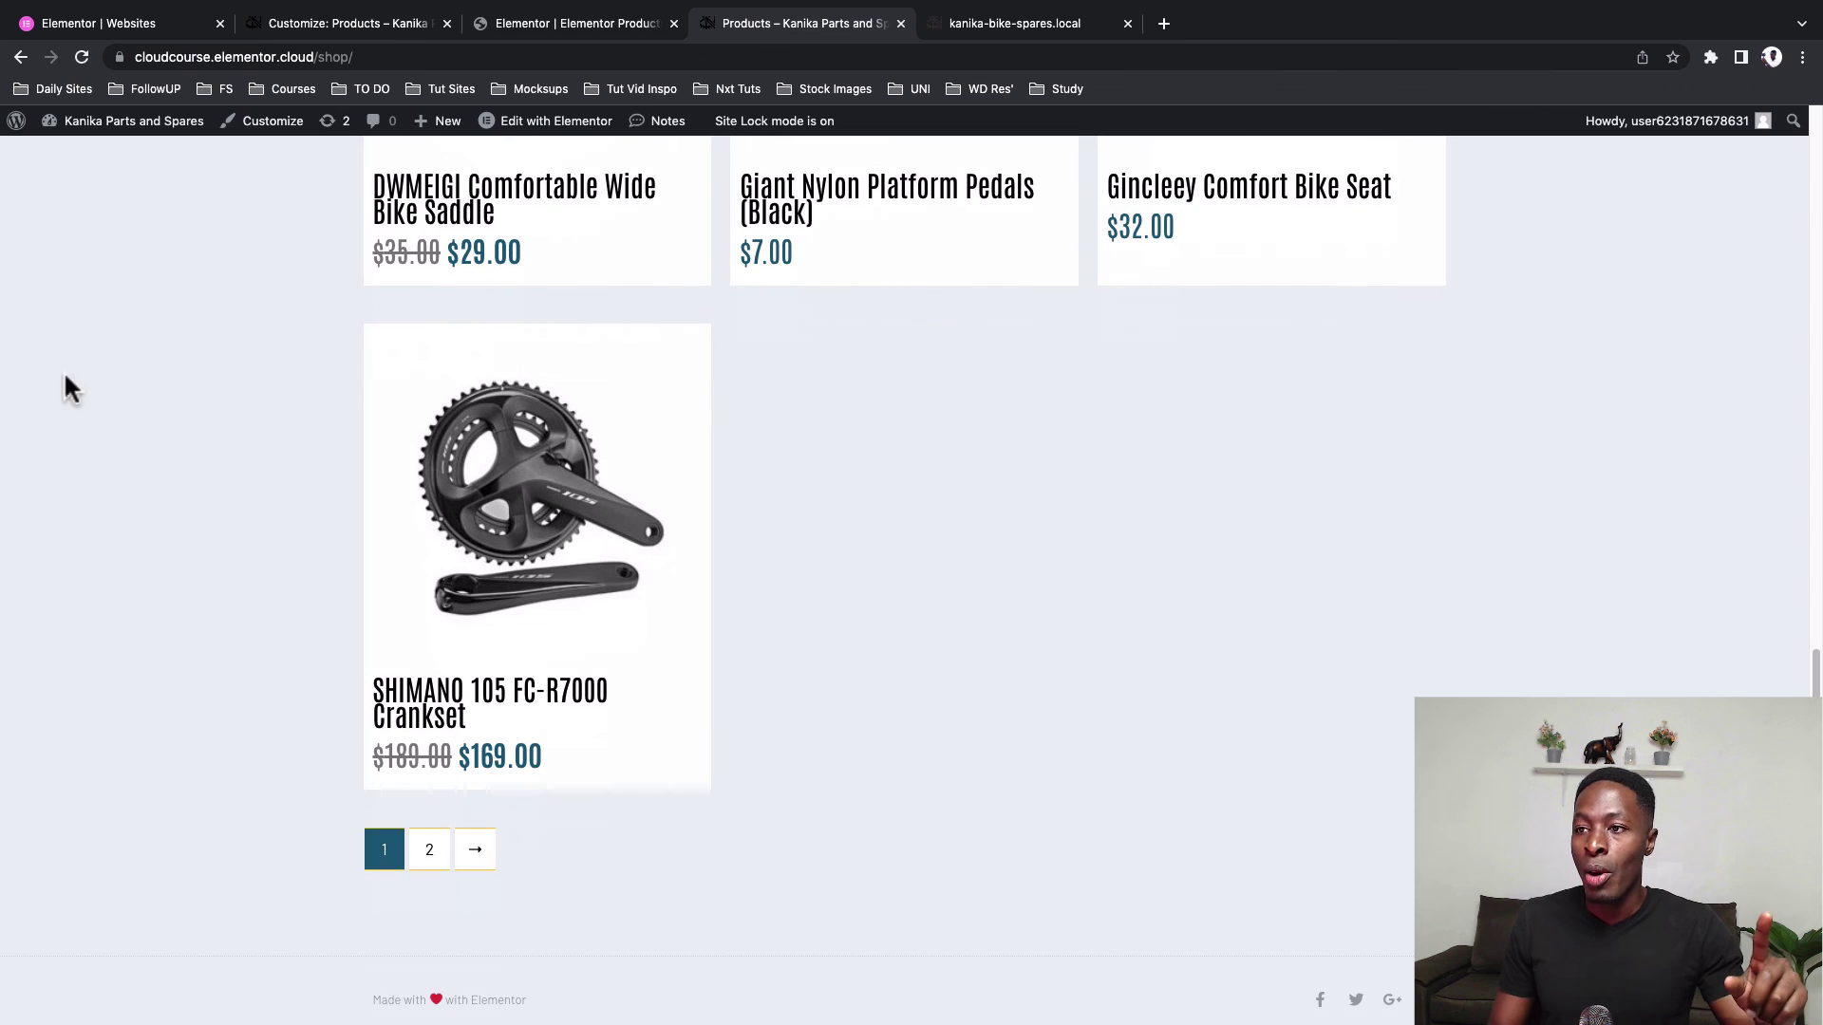
{"action": "left_click", "coordinate": [88, 60]}
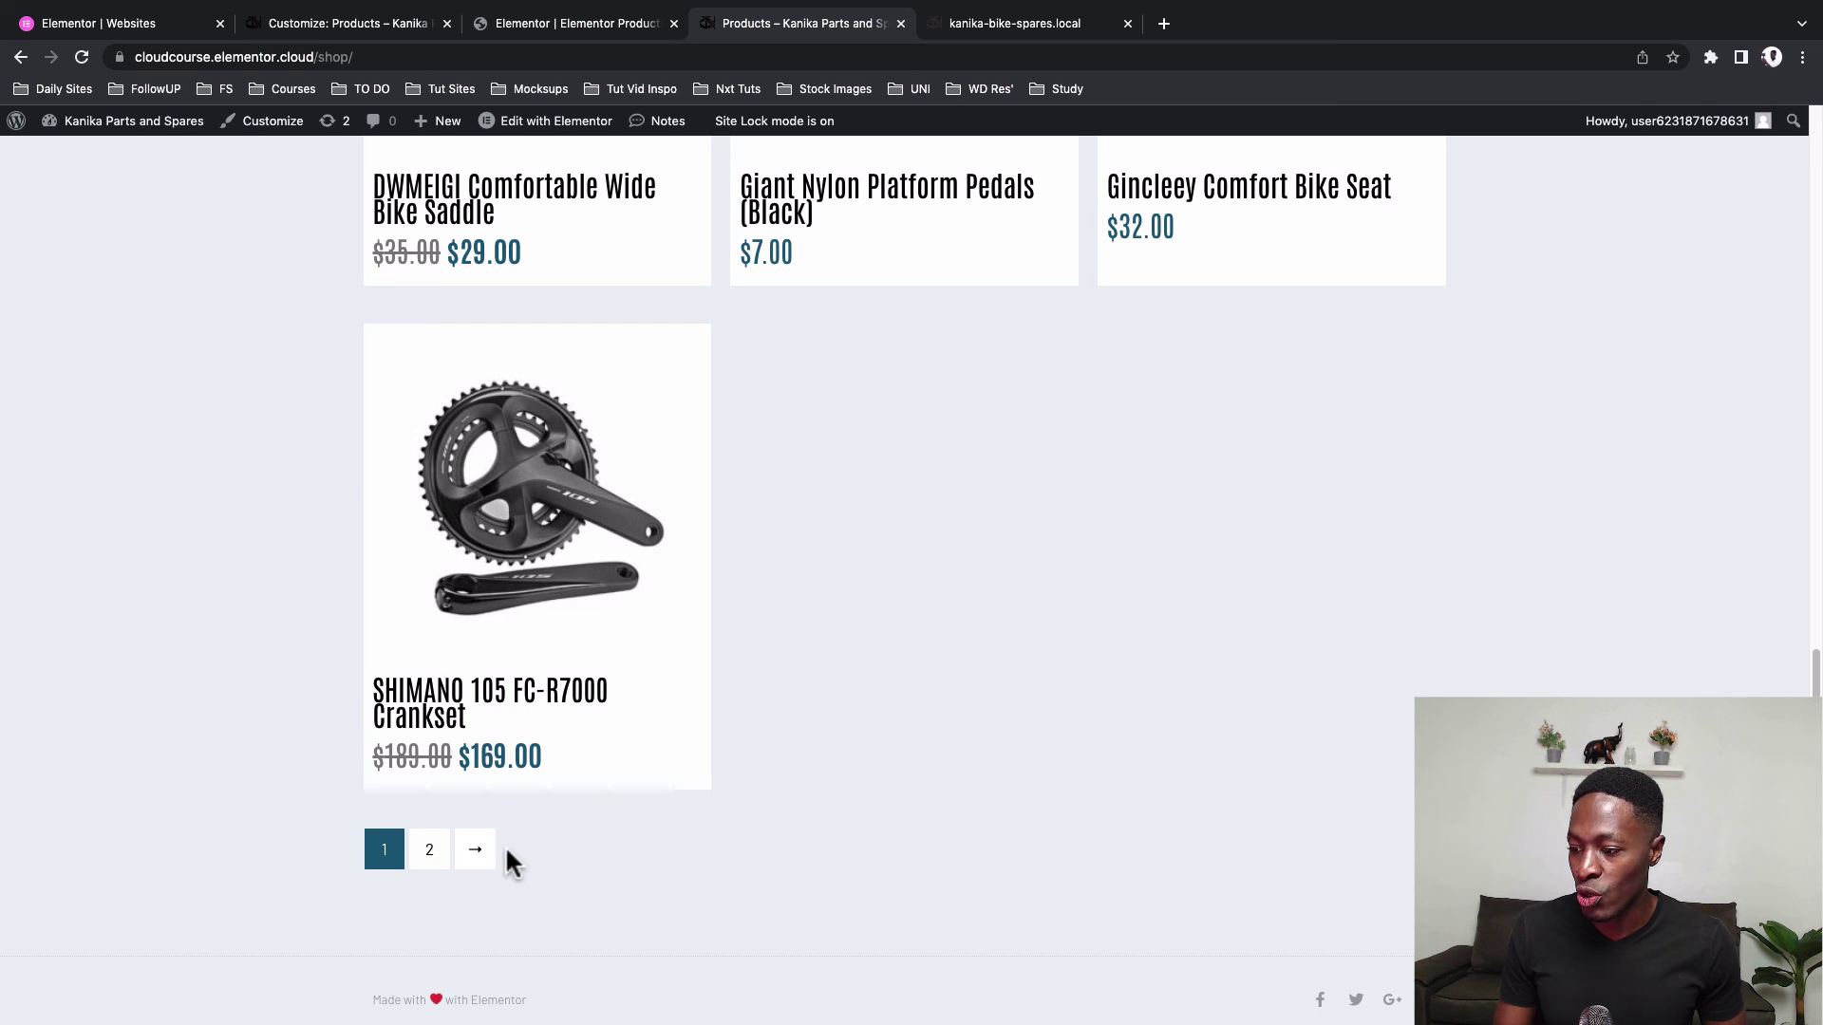
{"action": "scroll", "coordinate": [792, 769], "scroll_direction": "up", "scroll_amount": 10}
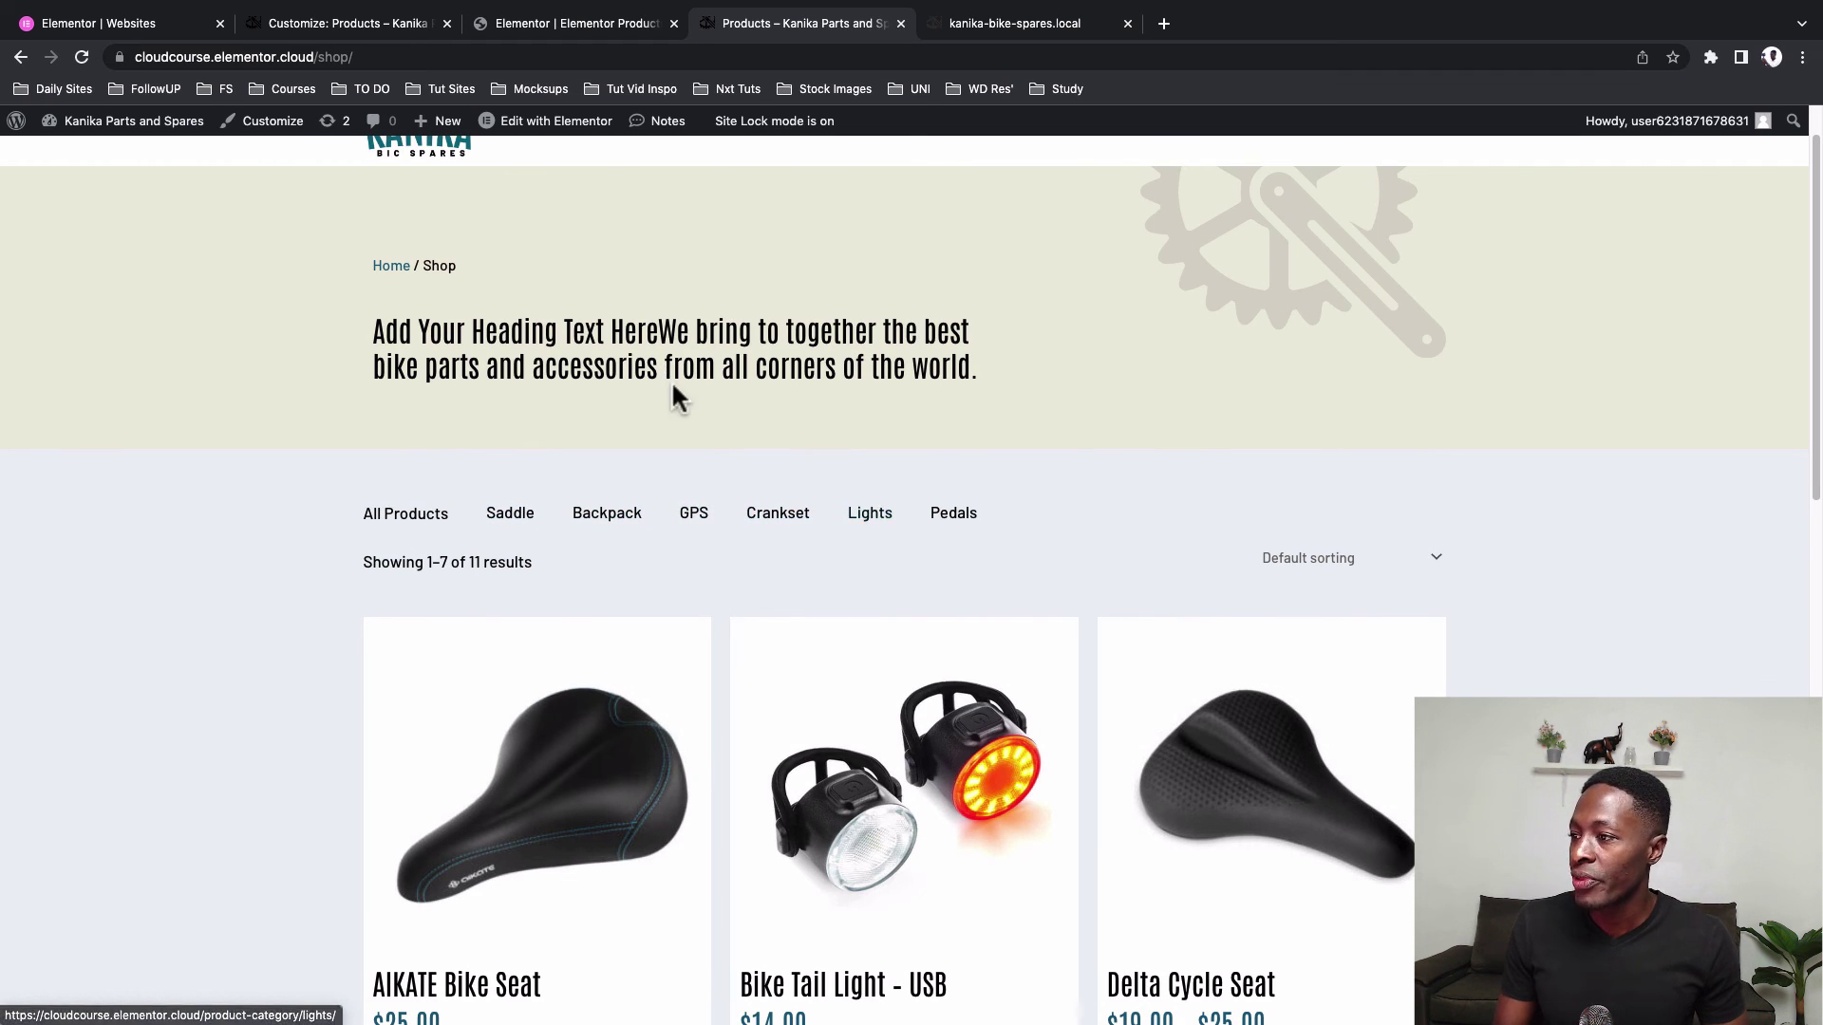
{"action": "scroll", "coordinate": [468, 334], "scroll_direction": "up", "scroll_amount": 2}
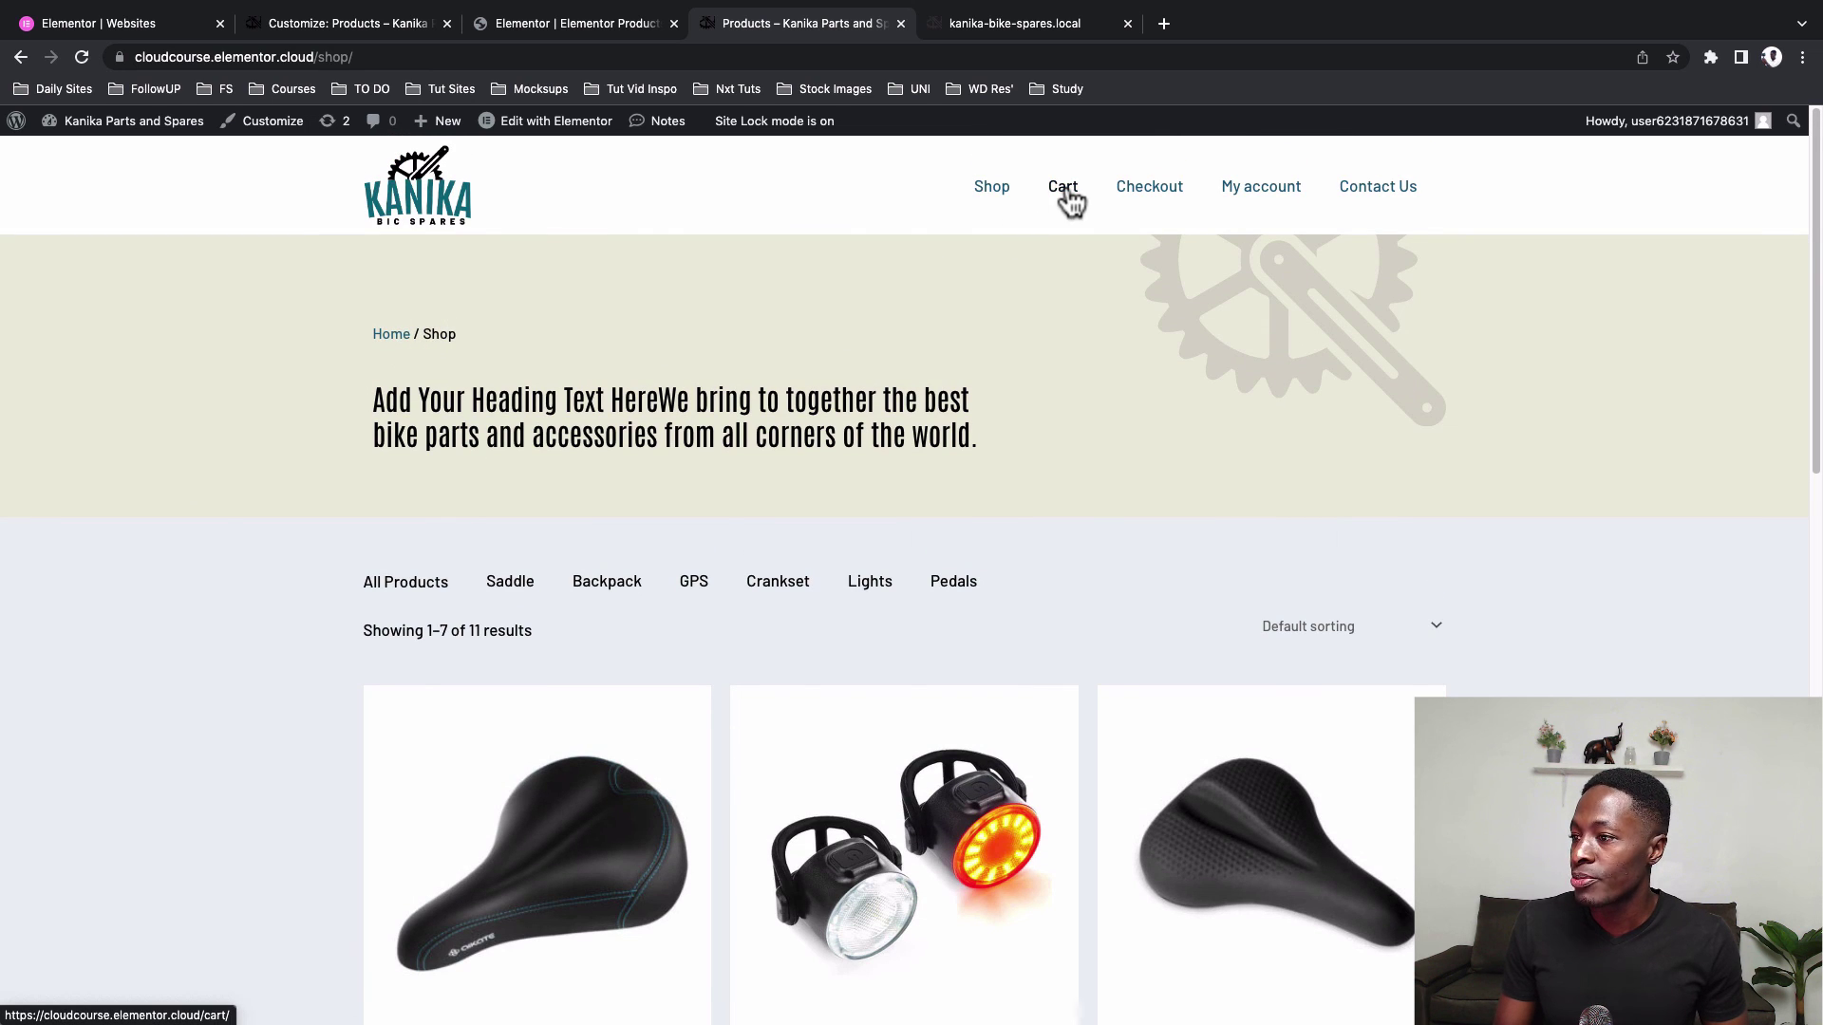
{"action": "scroll", "coordinate": [1107, 663], "scroll_direction": "down", "scroll_amount": 7}
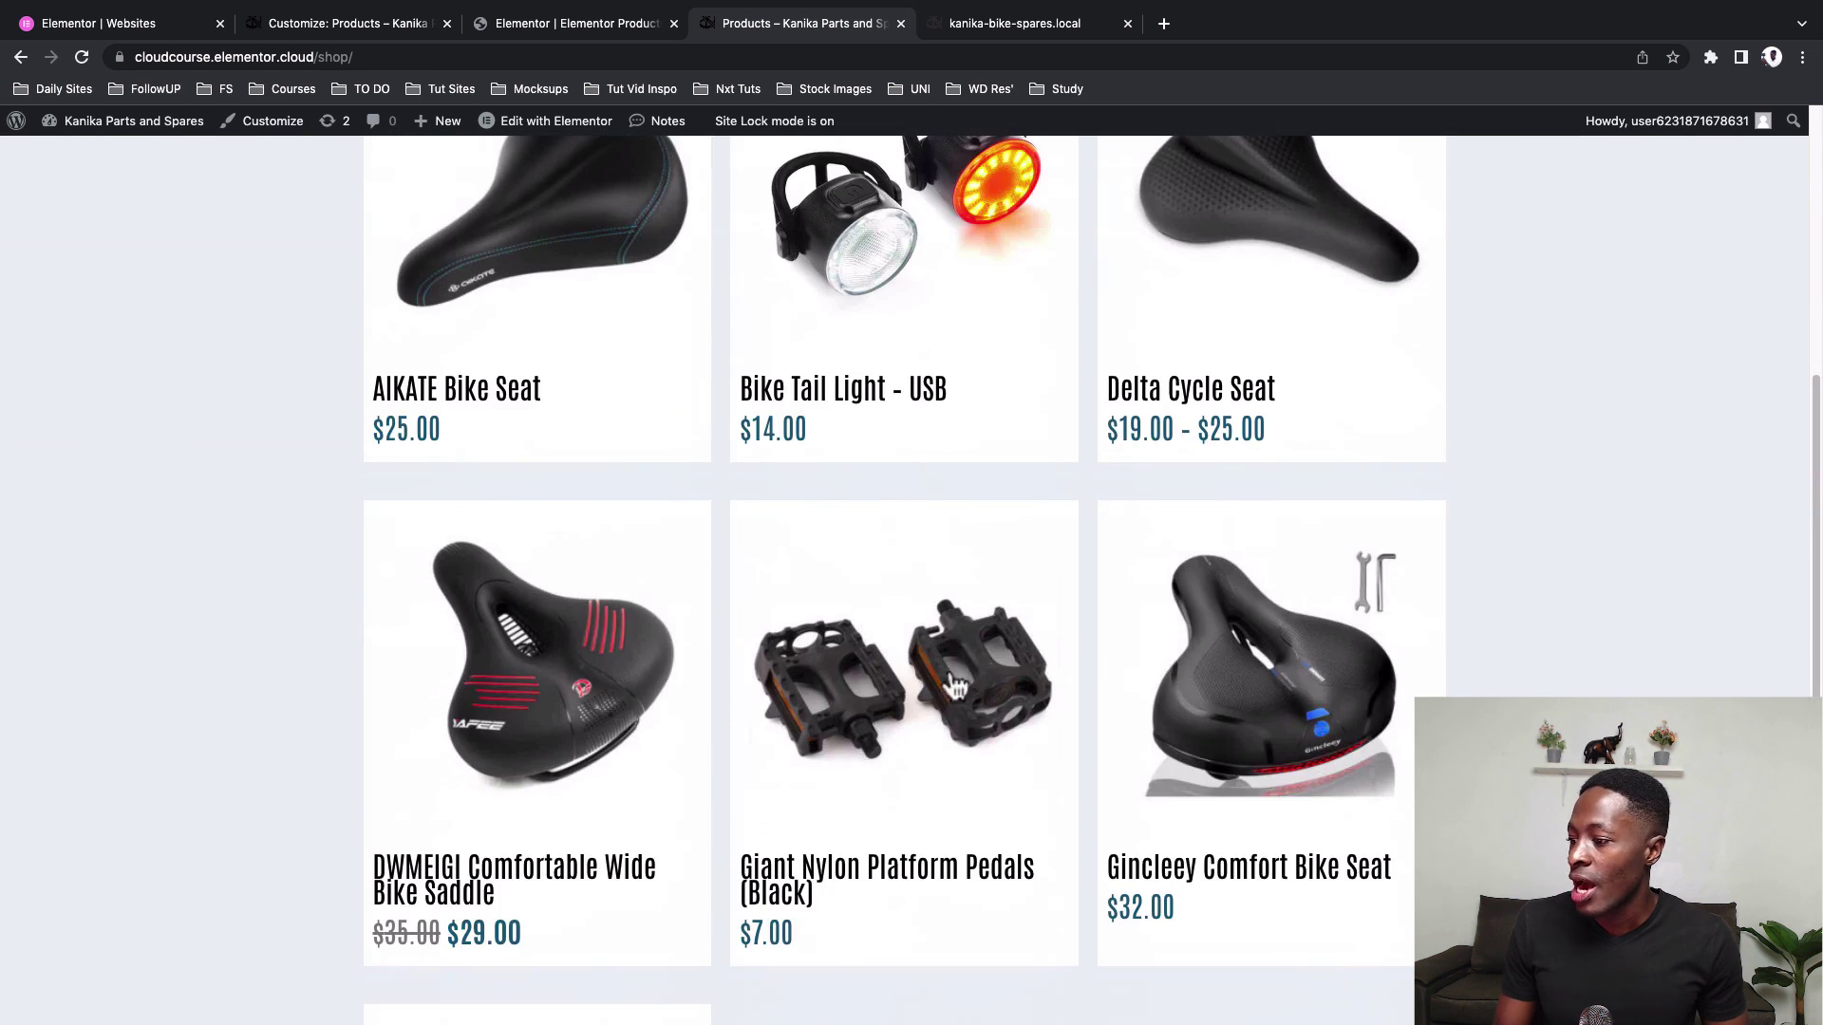
Open the DWMEIGI Comfortable Wide Bike Saddle product page and review its description and related products
{"action": "left_click", "coordinate": [572, 878]}
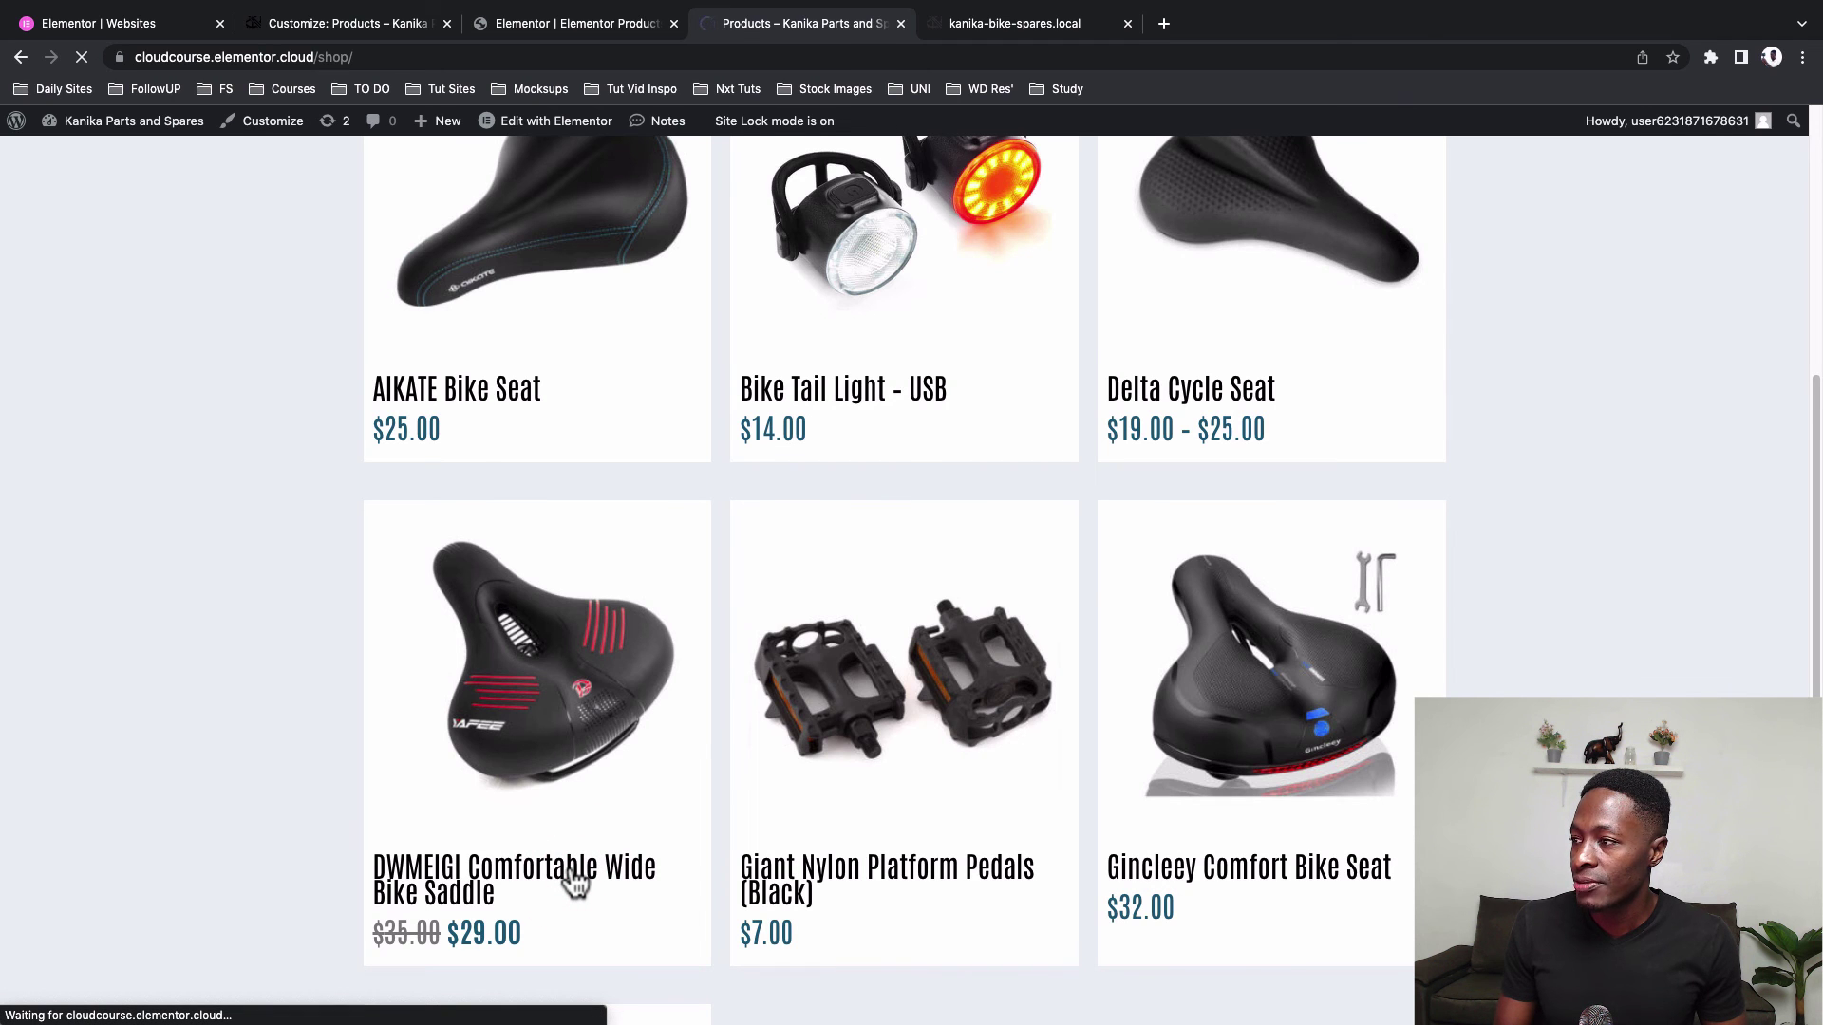
{"action": "scroll", "coordinate": [833, 707], "scroll_direction": "down", "scroll_amount": 10}
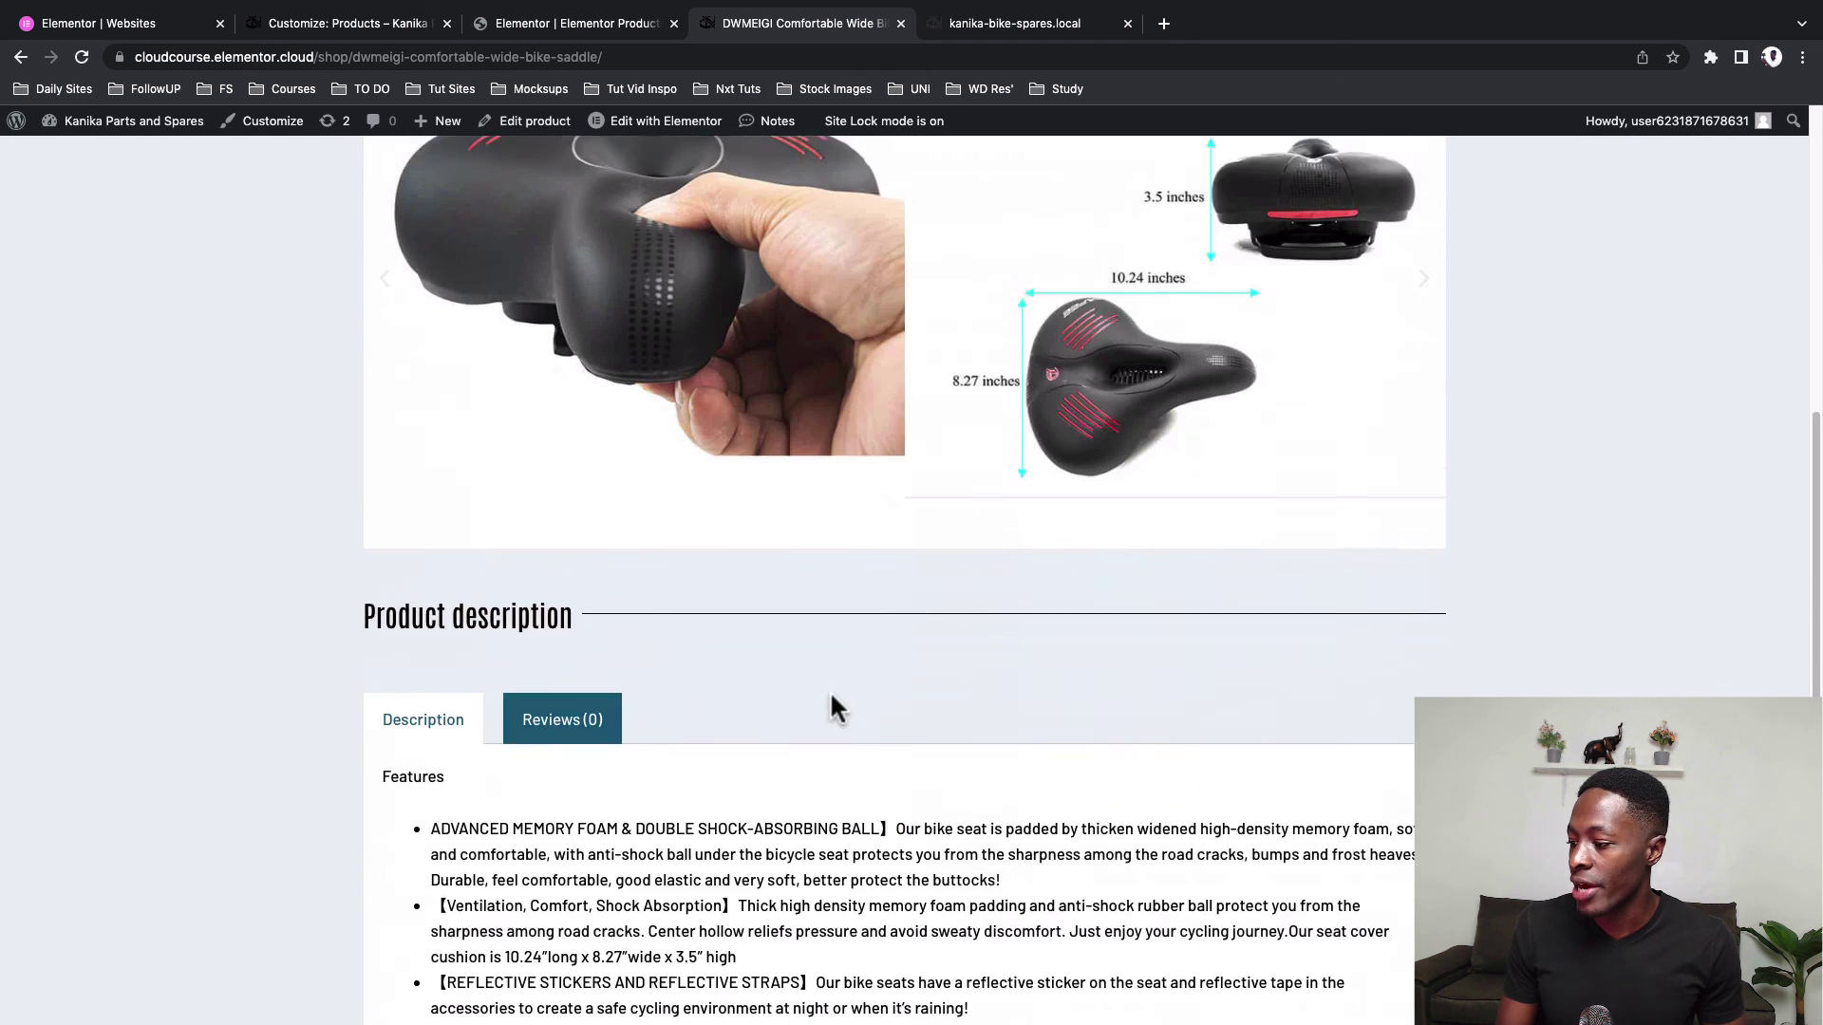
{"action": "scroll", "coordinate": [832, 708], "scroll_direction": "down", "scroll_amount": 5}
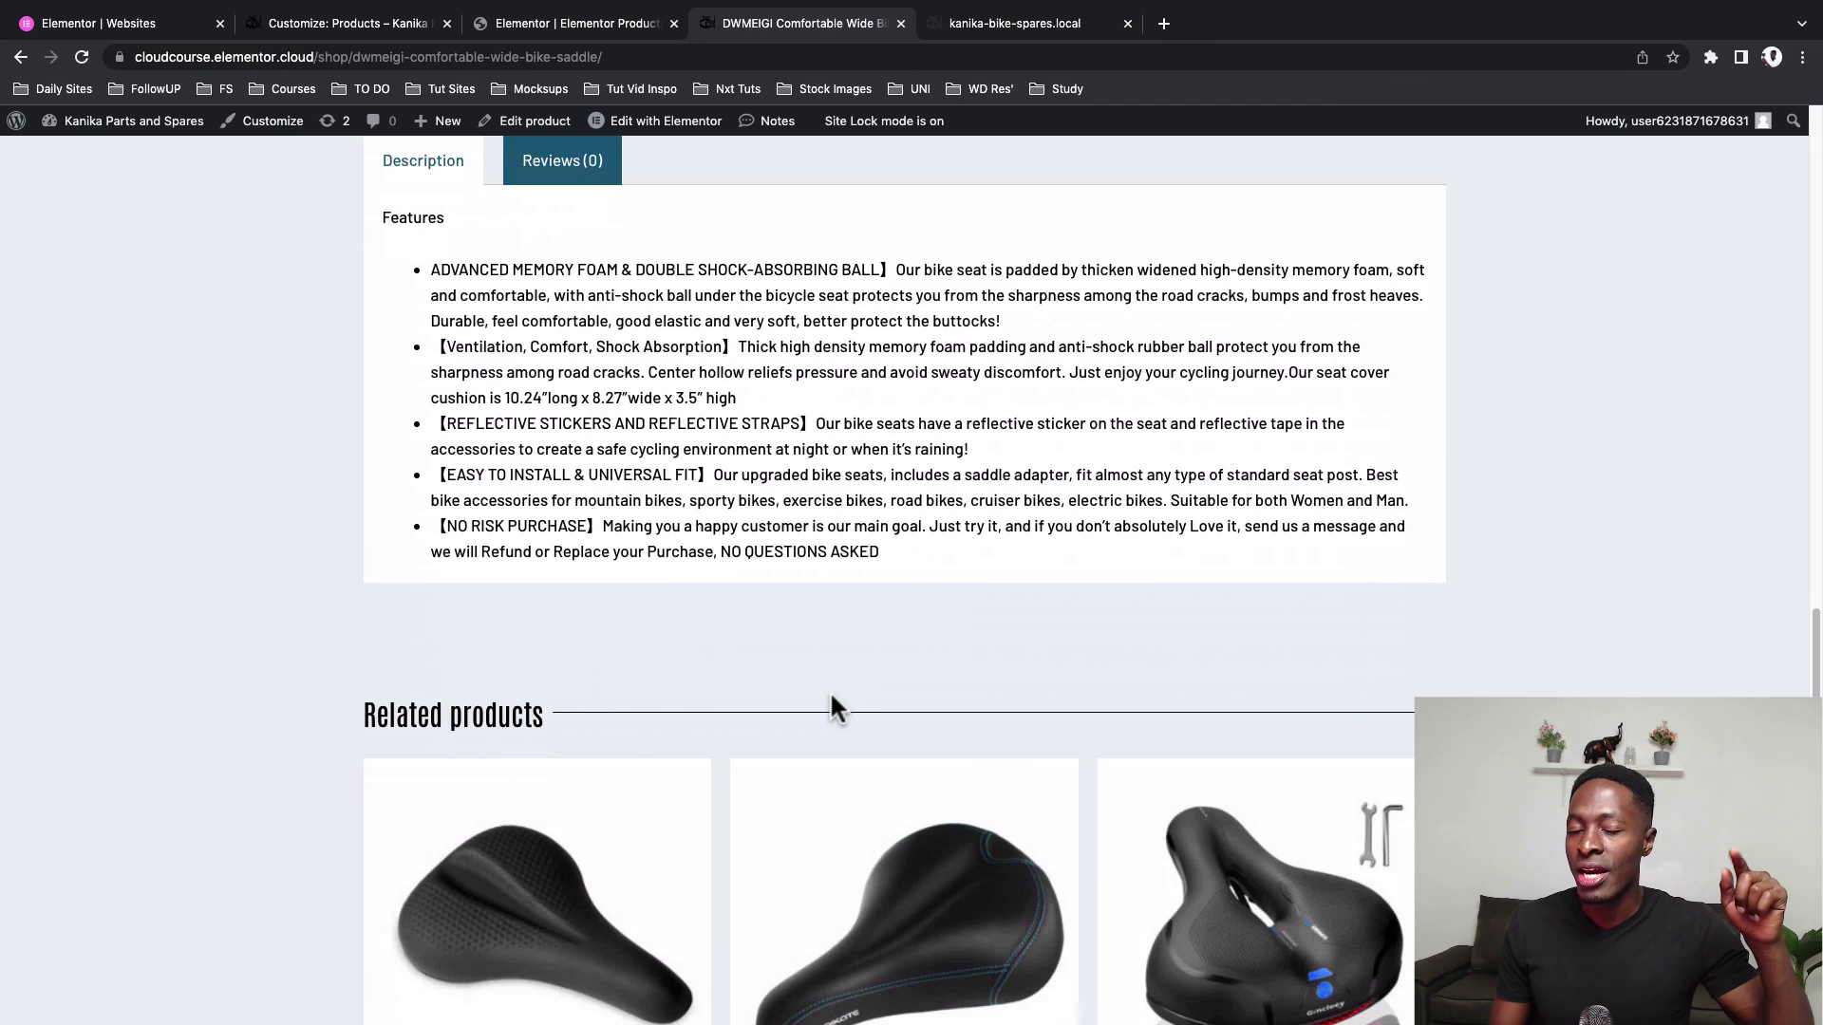
Compare the theme customizer's Links colors with the normal and hover link settings under Typography in Elementor's Site Settings
{"action": "left_click", "coordinate": [343, 33]}
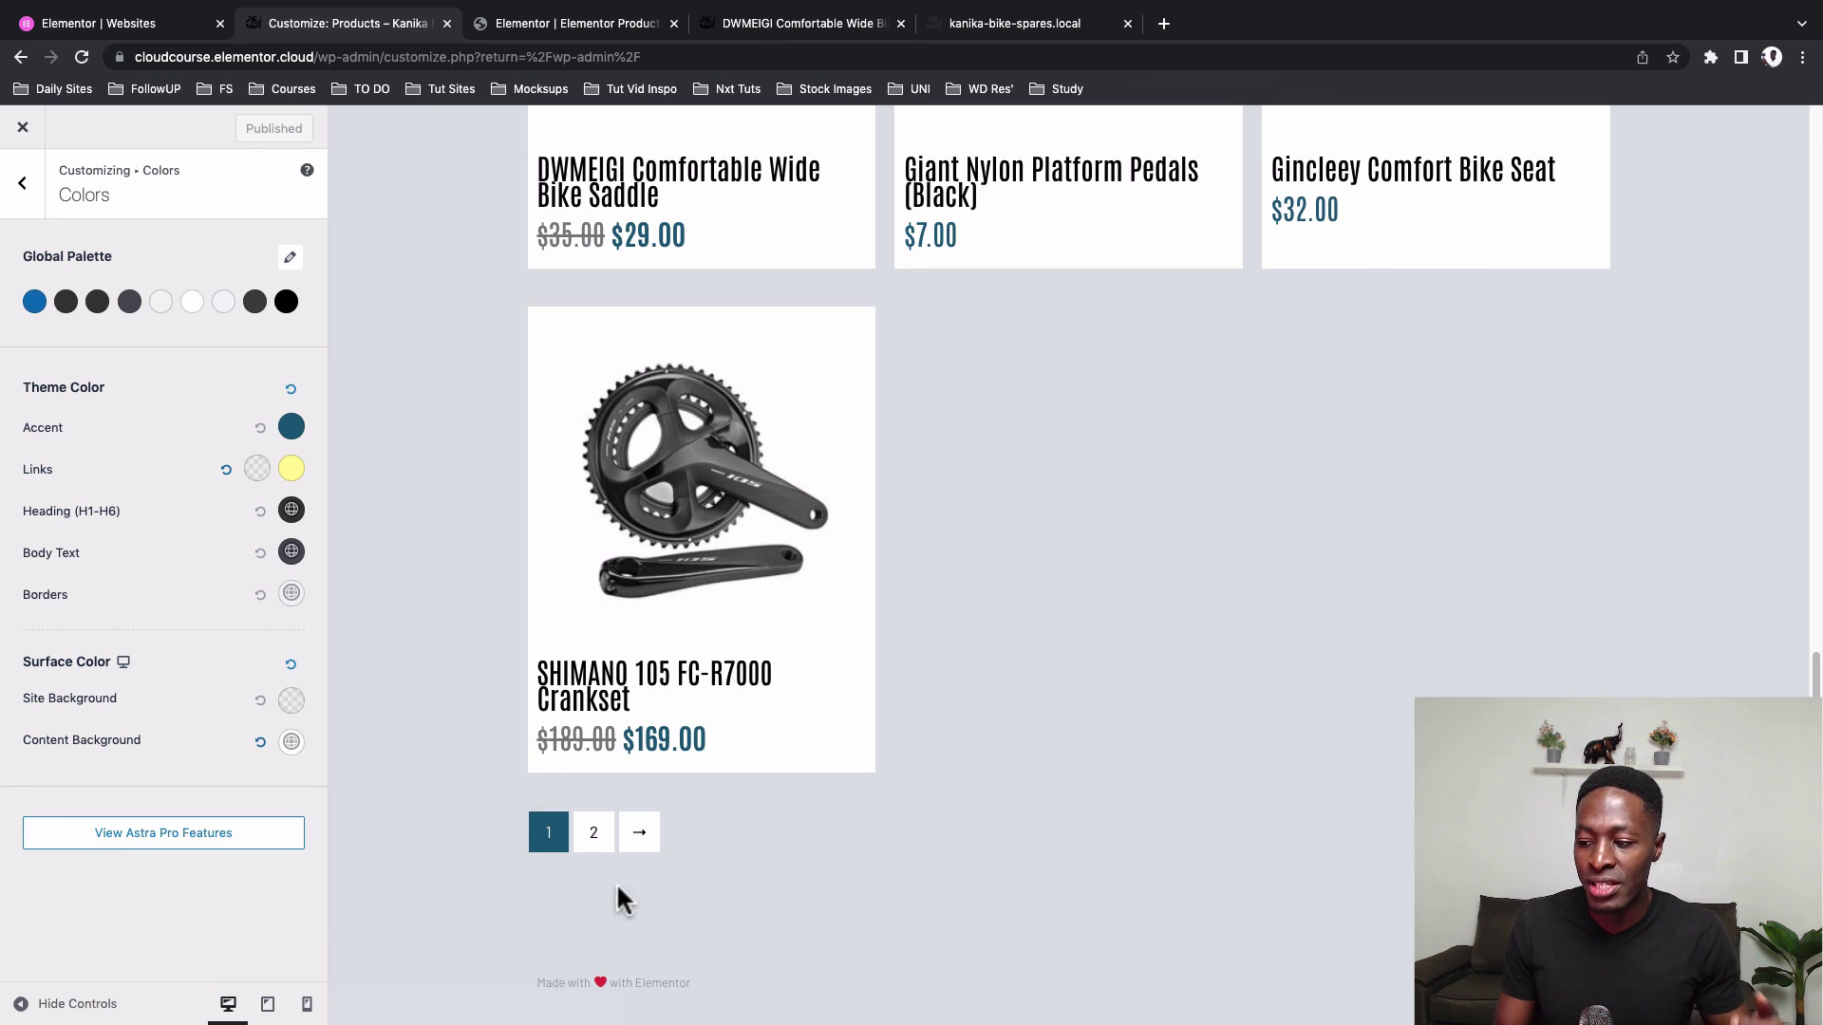
{"action": "left_click", "coordinate": [583, 32]}
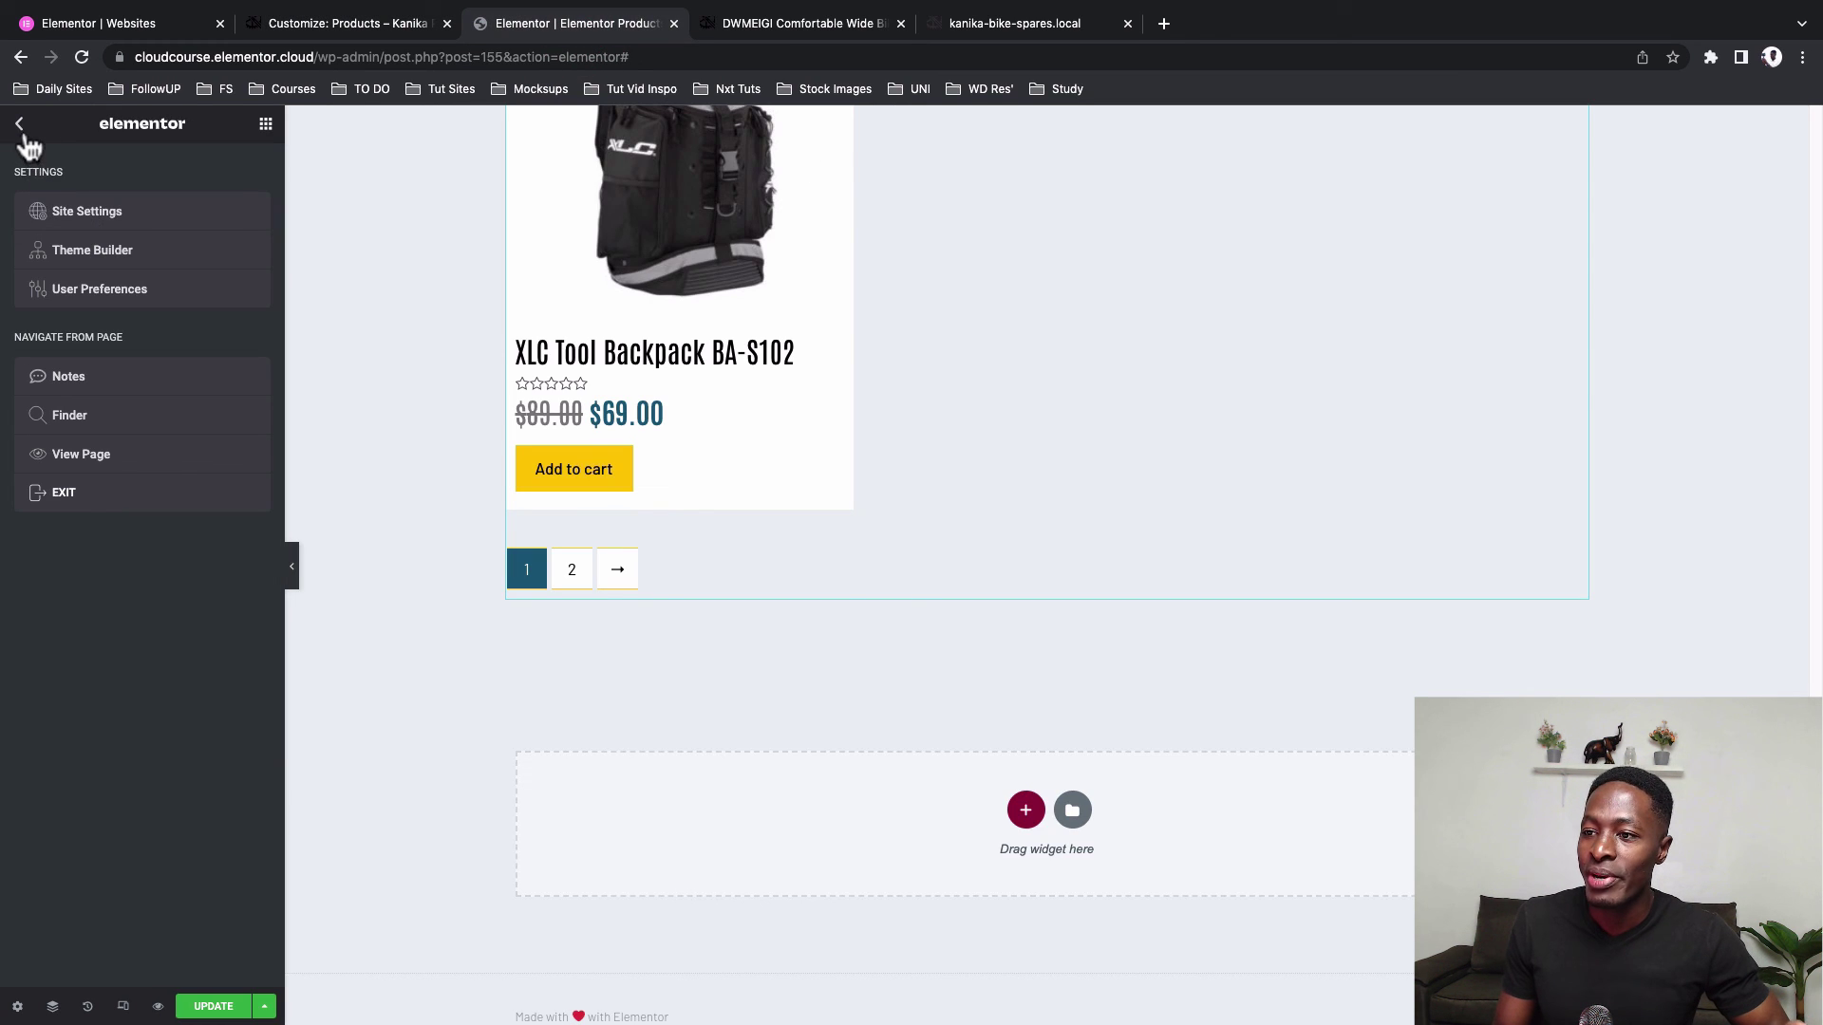
{"action": "left_click", "coordinate": [67, 203]}
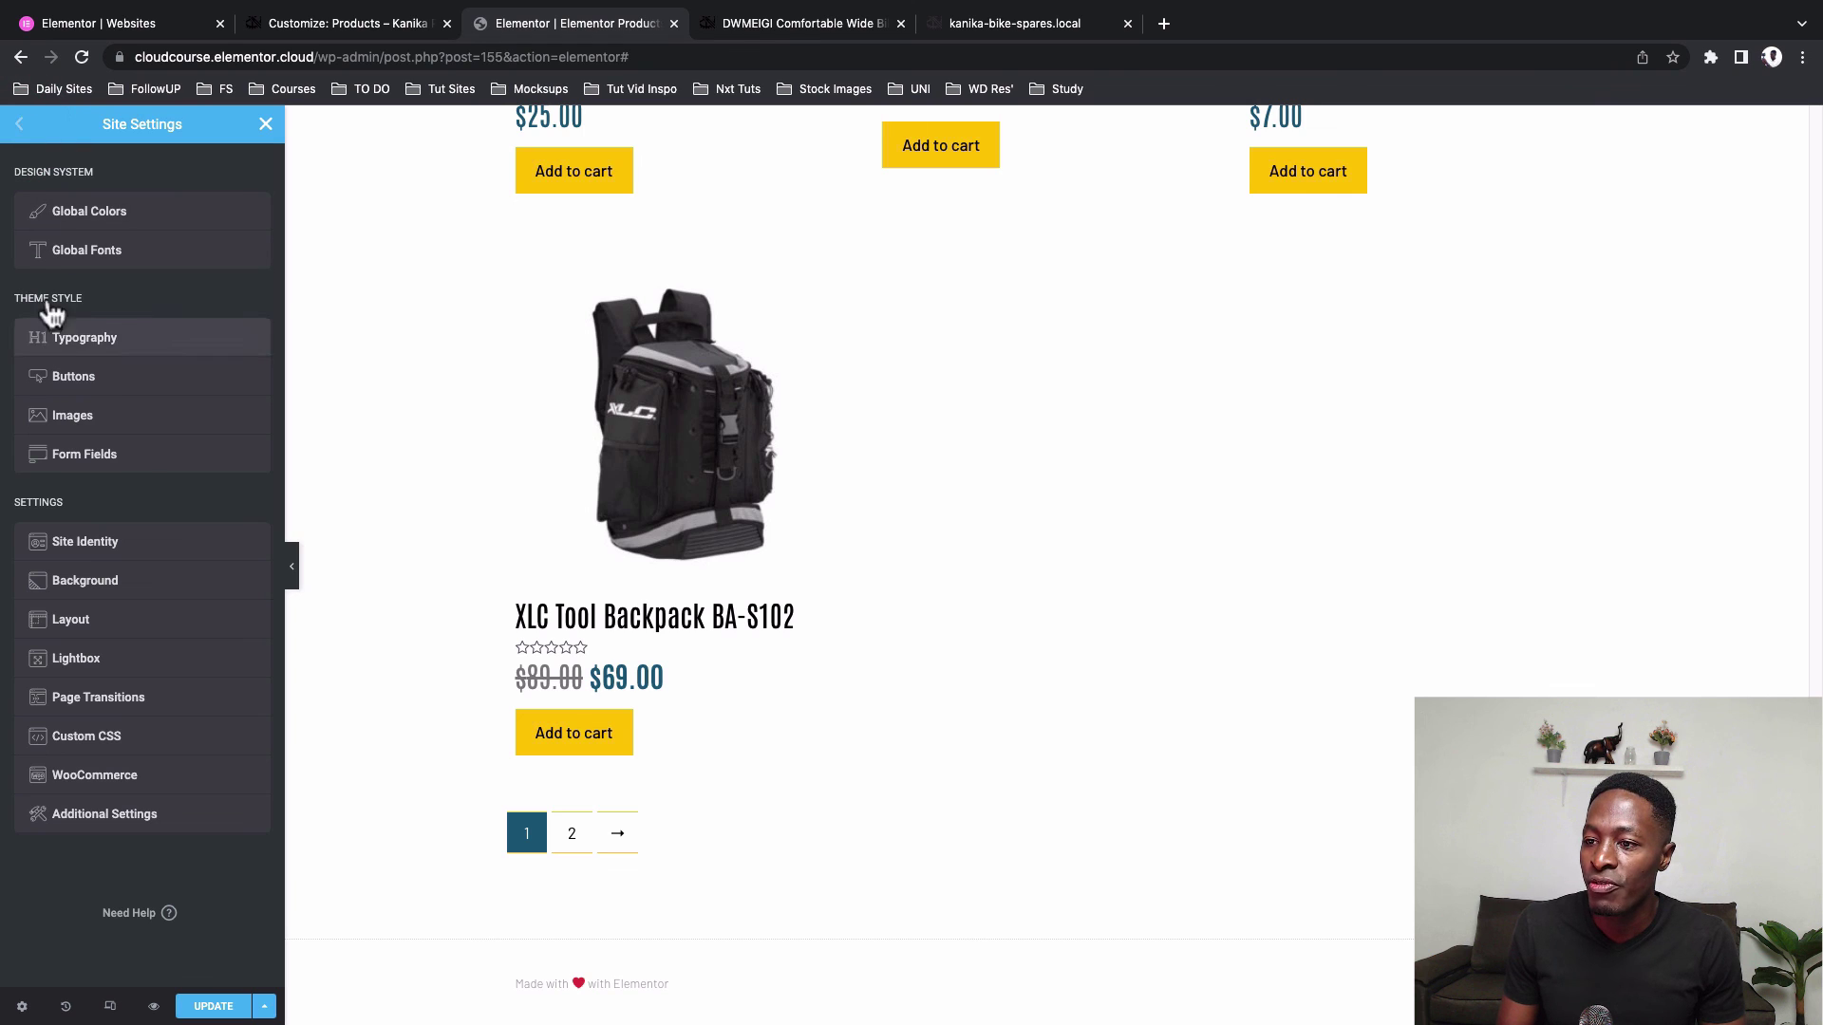
{"action": "left_click", "coordinate": [82, 353]}
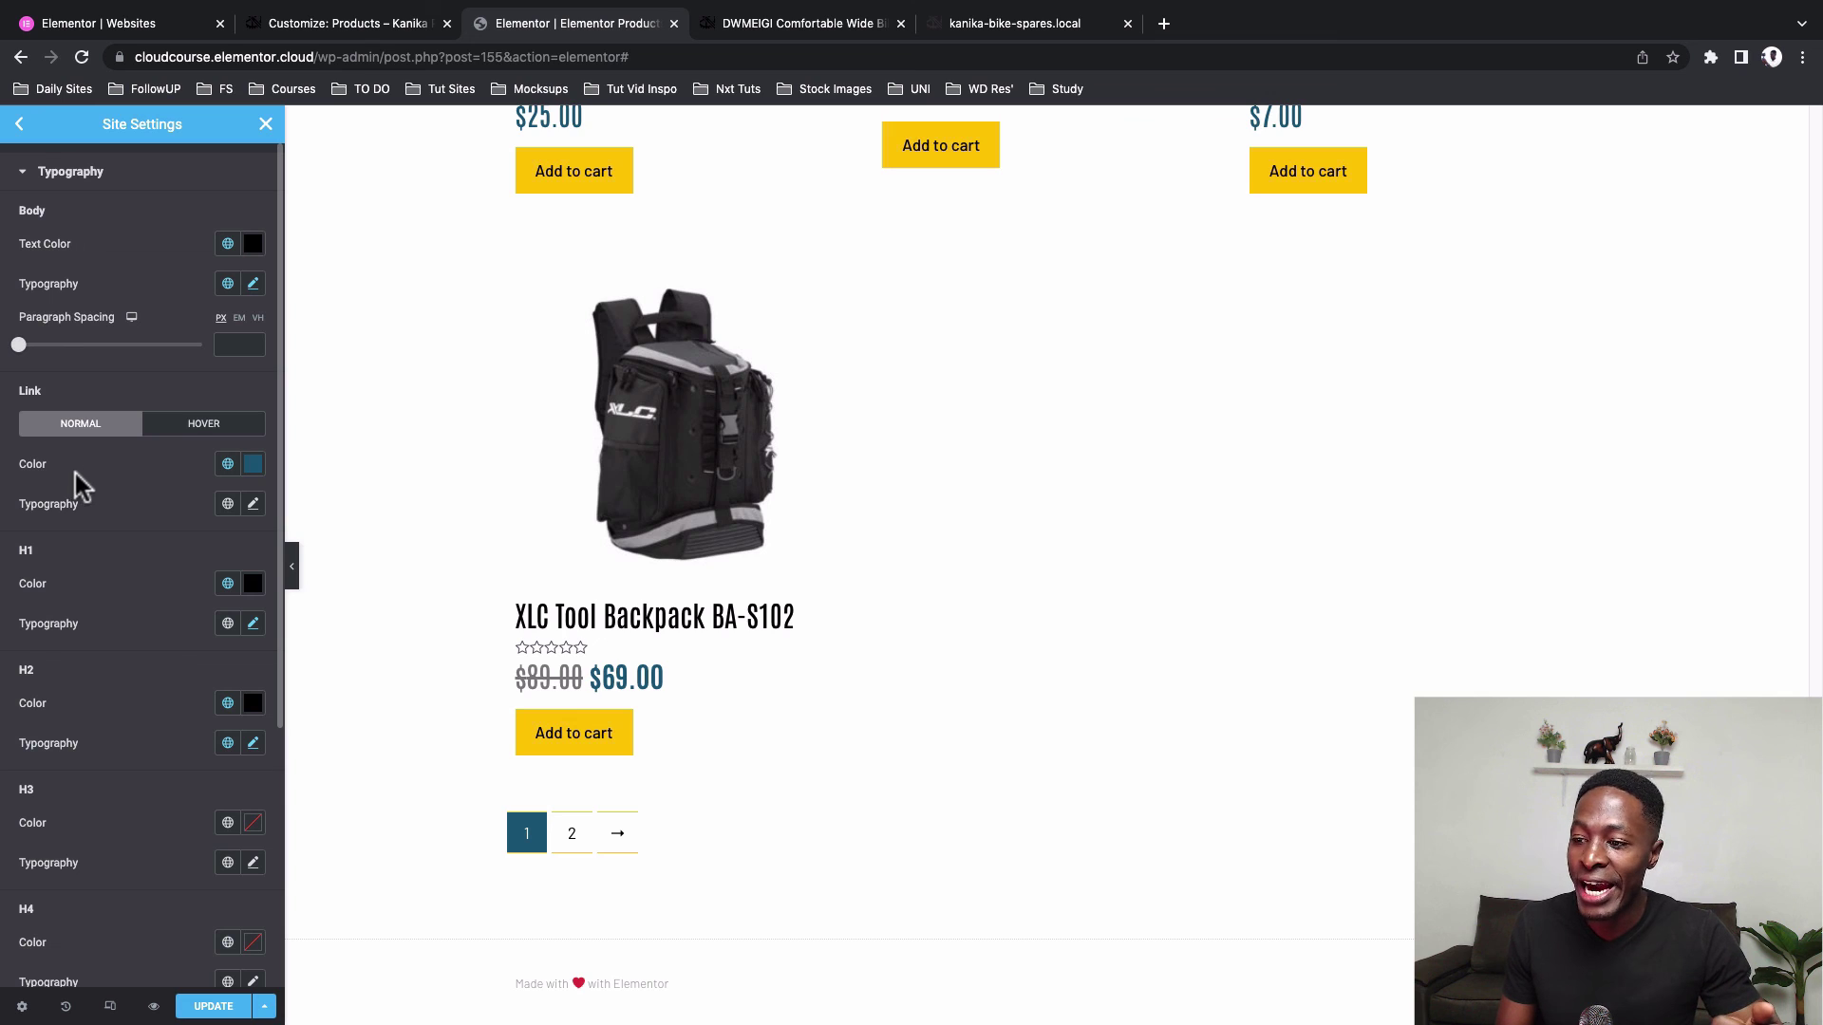
{"action": "left_click", "coordinate": [226, 432]}
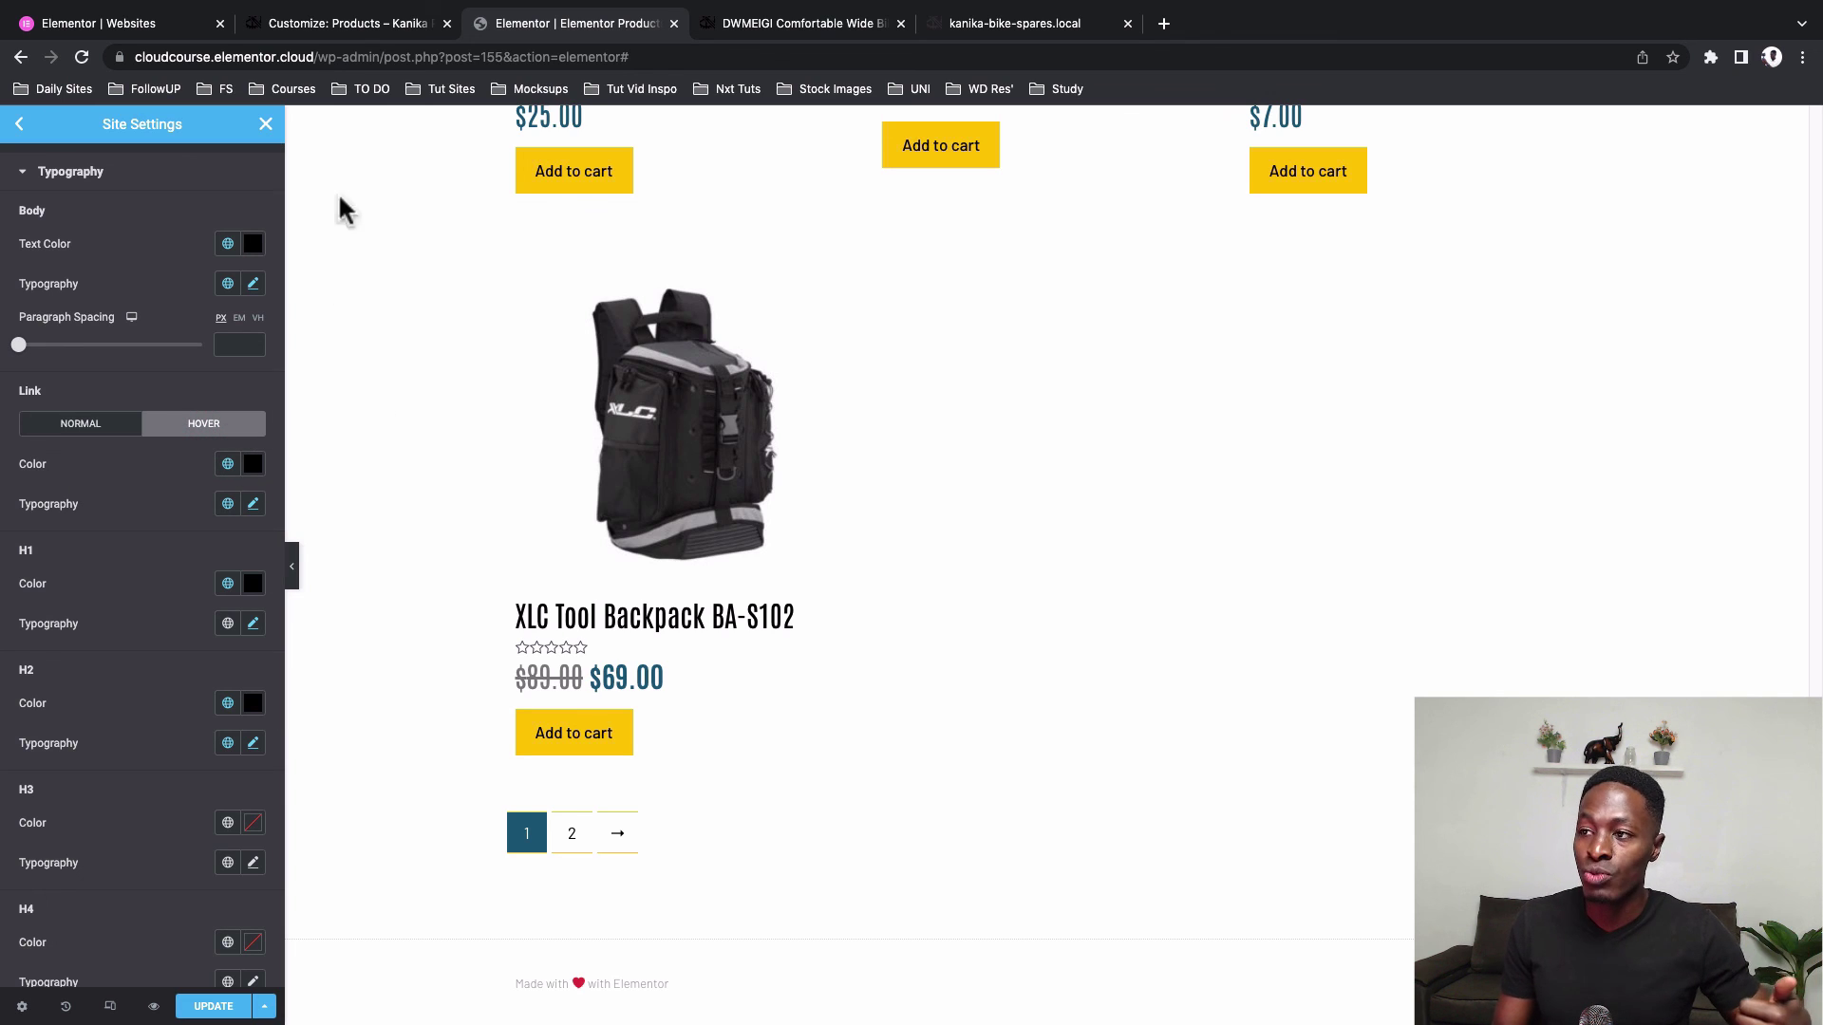
{"action": "left_click", "coordinate": [367, 23]}
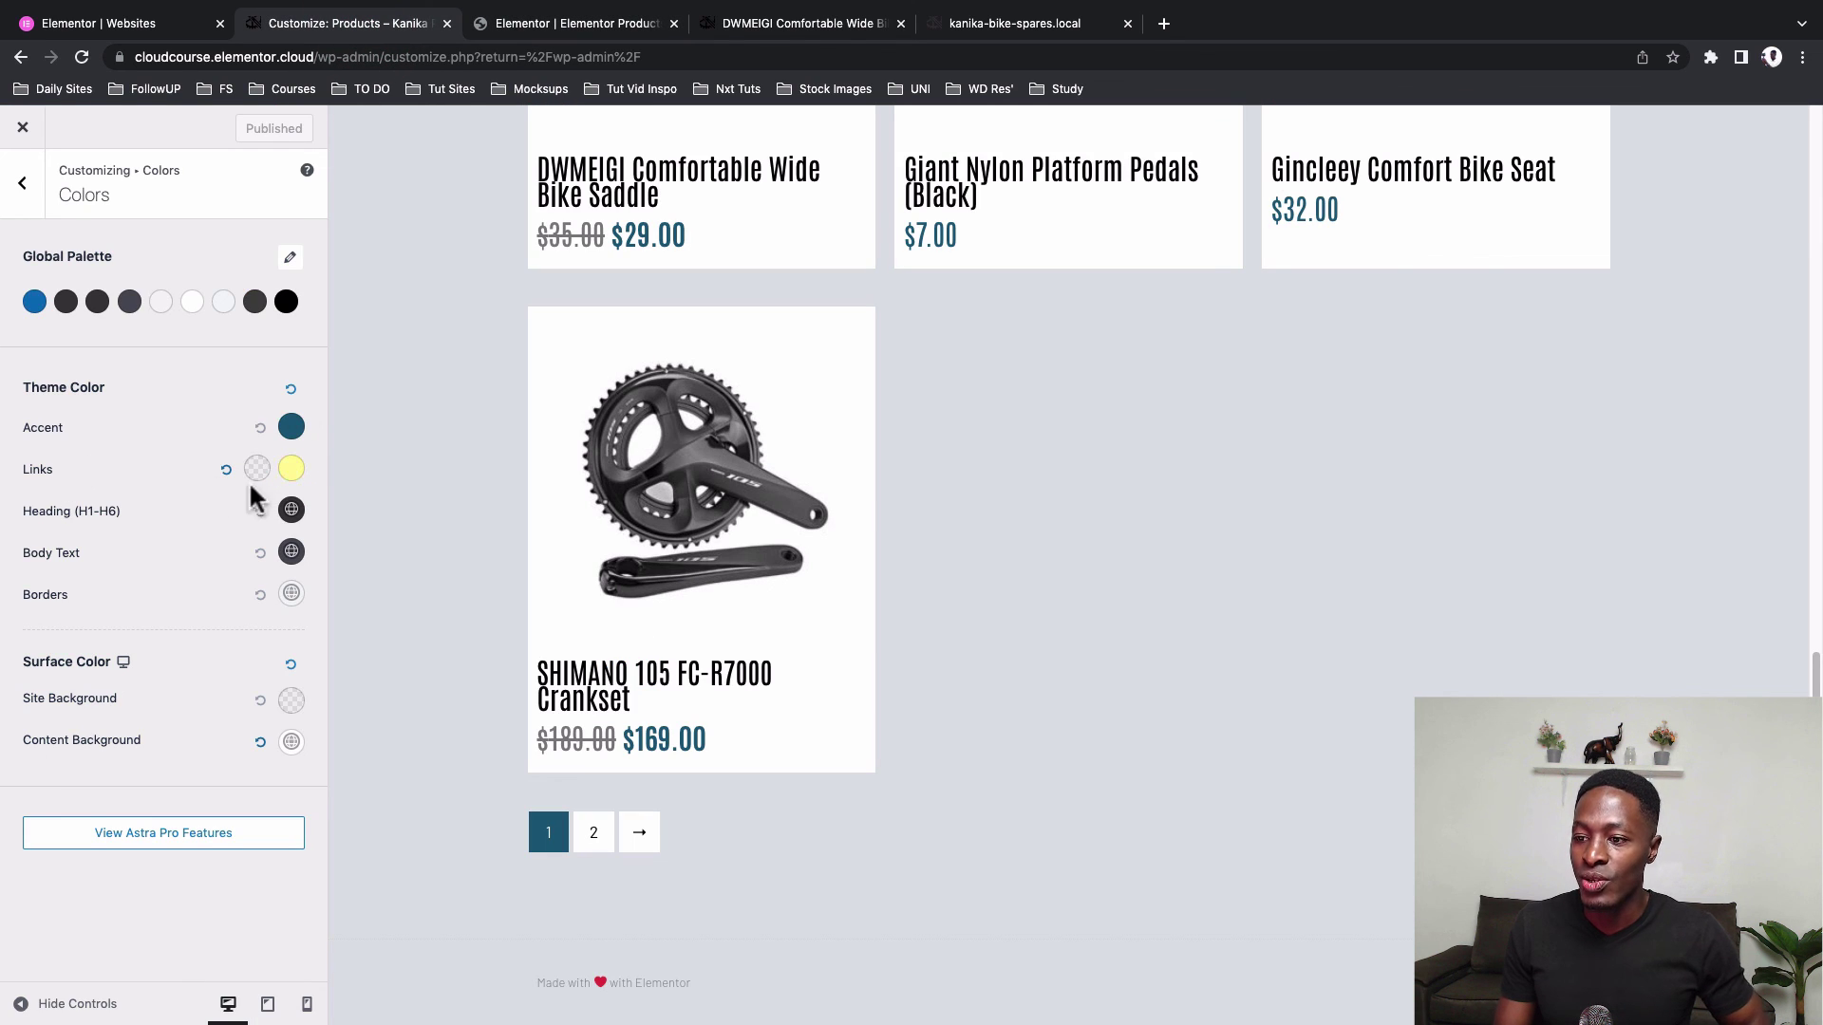
Return to the live shop page, reload it, and check the banner heading and the pagination
{"action": "left_click", "coordinate": [740, 28]}
{"action": "scroll", "coordinate": [655, 320], "scroll_direction": "up", "scroll_amount": 15}
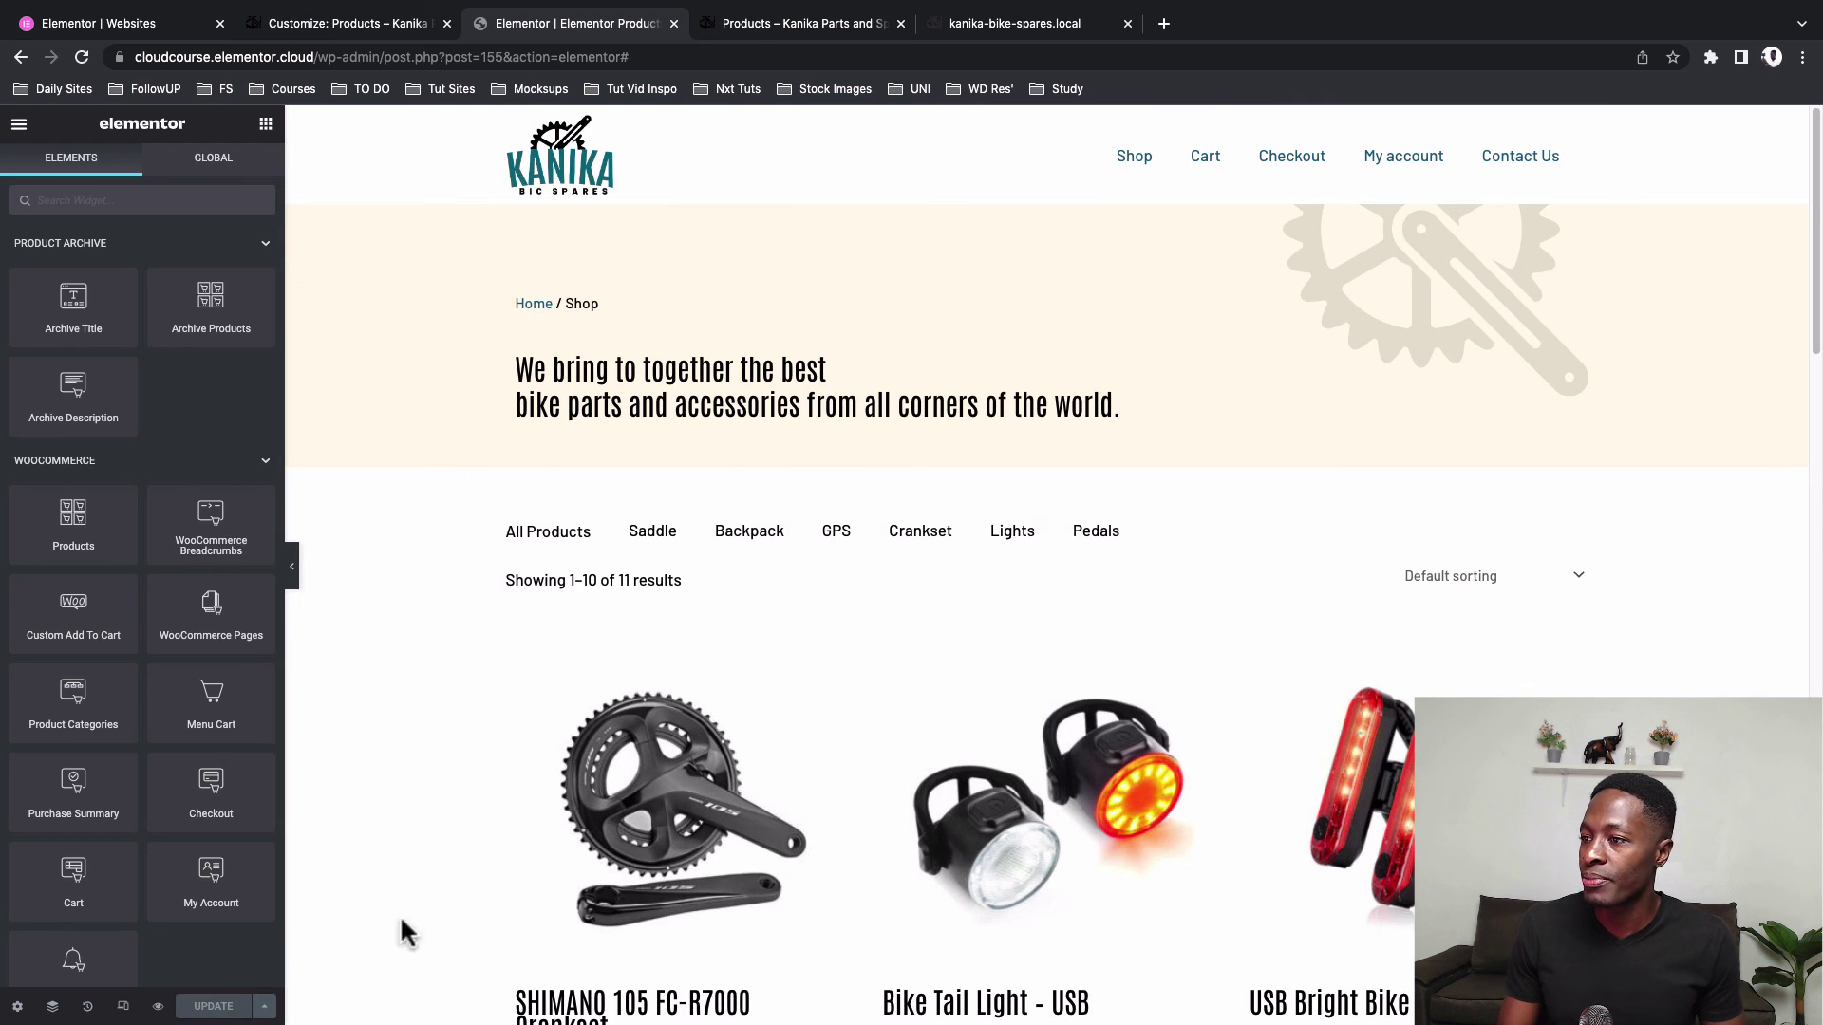
{"action": "left_click", "coordinate": [822, 26]}
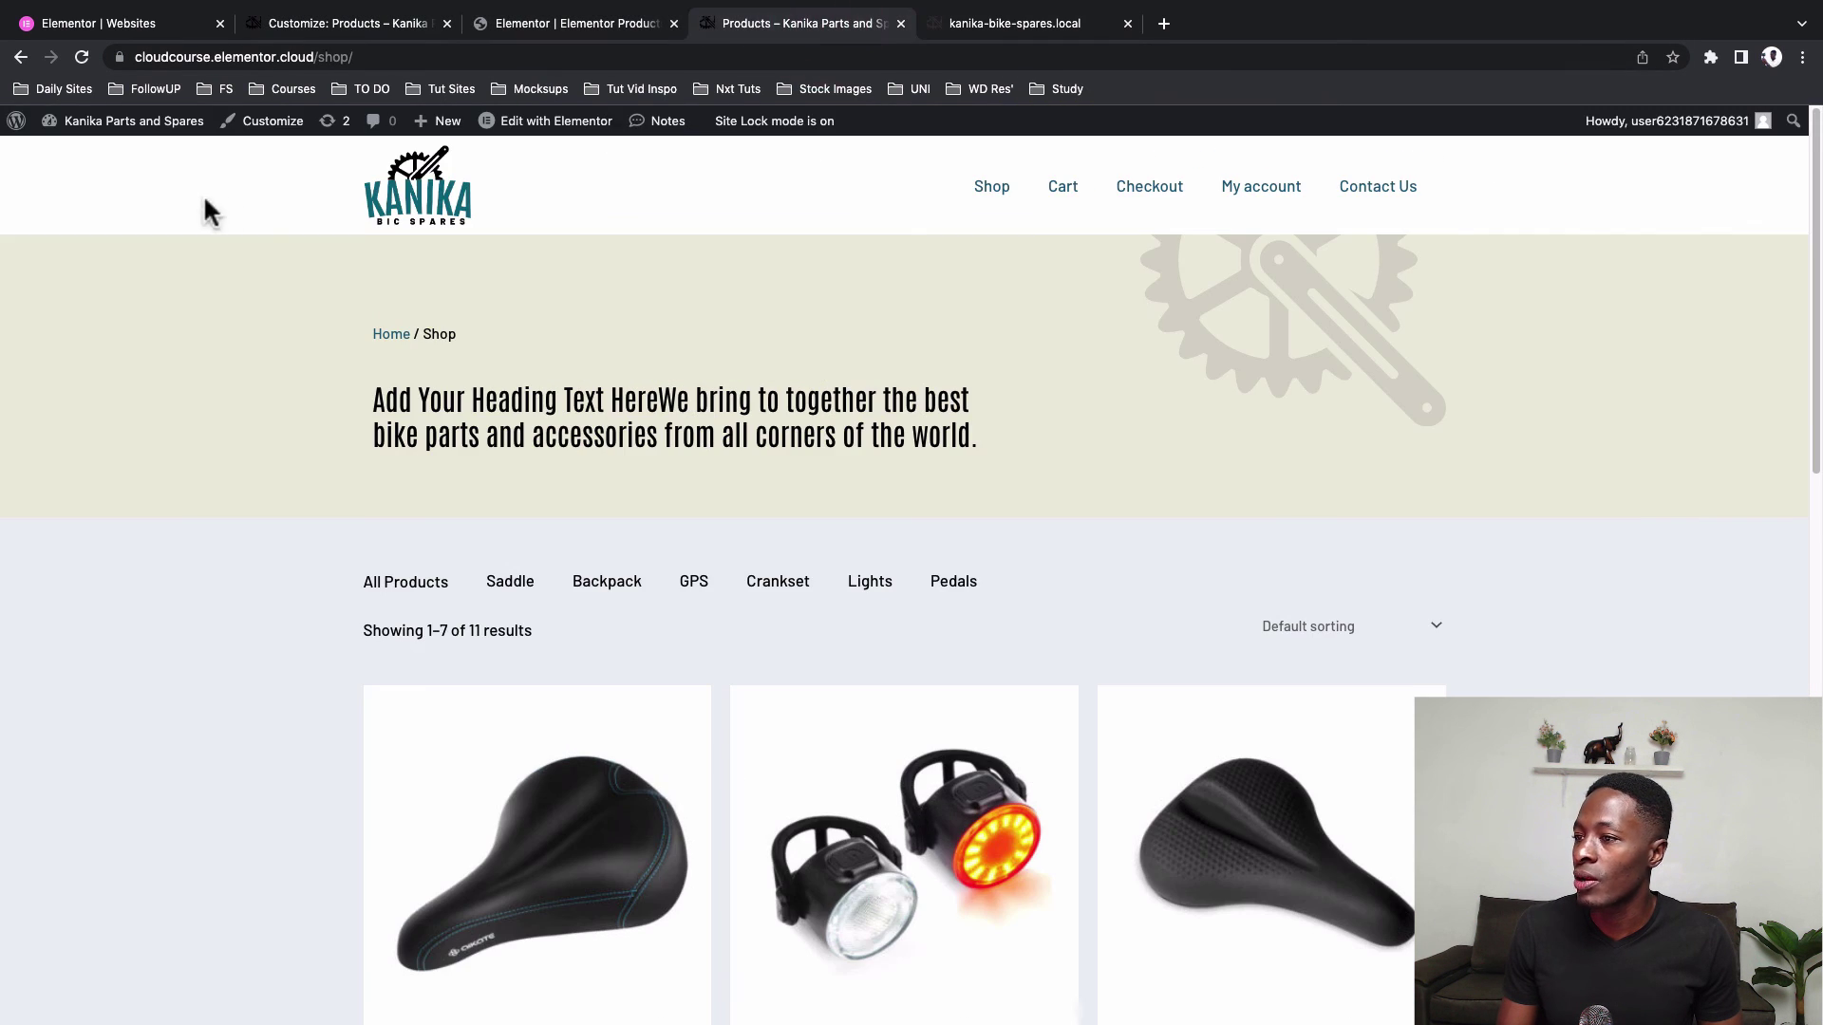
{"action": "left_click", "coordinate": [84, 57]}
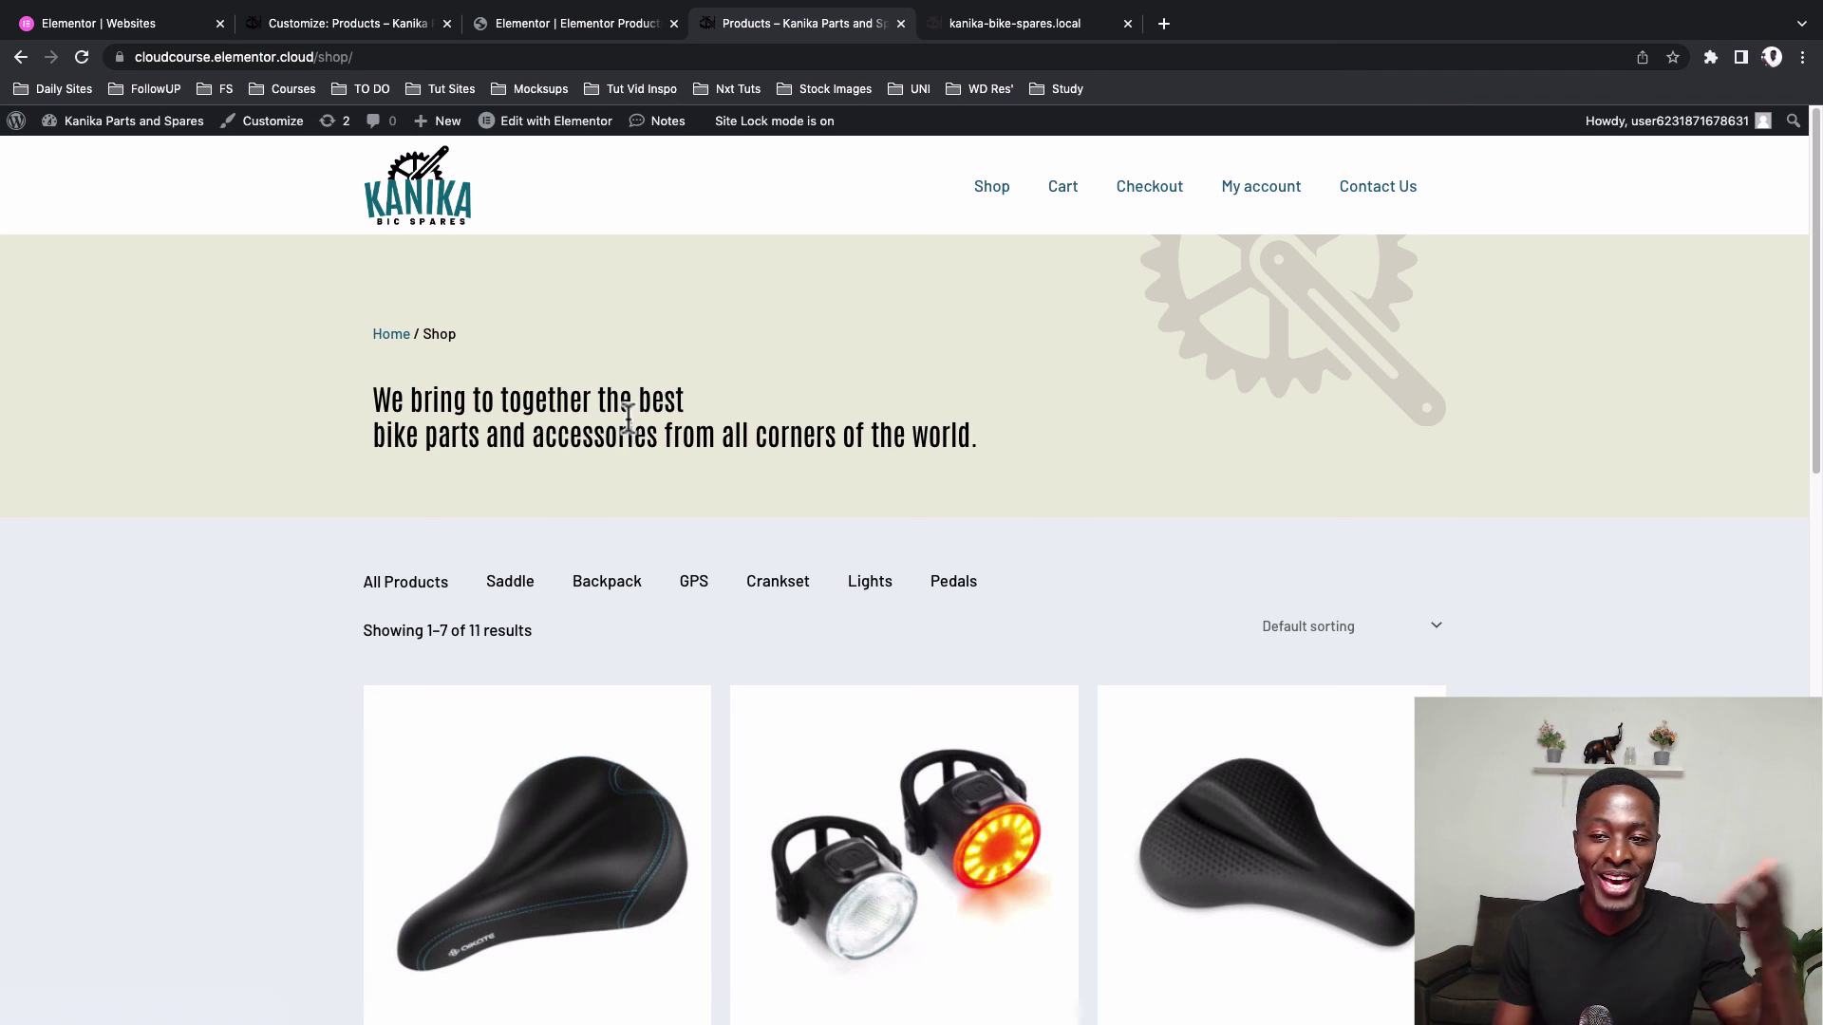
{"action": "scroll", "coordinate": [629, 418], "scroll_direction": "down", "scroll_amount": 1}
{"action": "scroll", "coordinate": [628, 418], "scroll_direction": "down", "scroll_amount": 10}
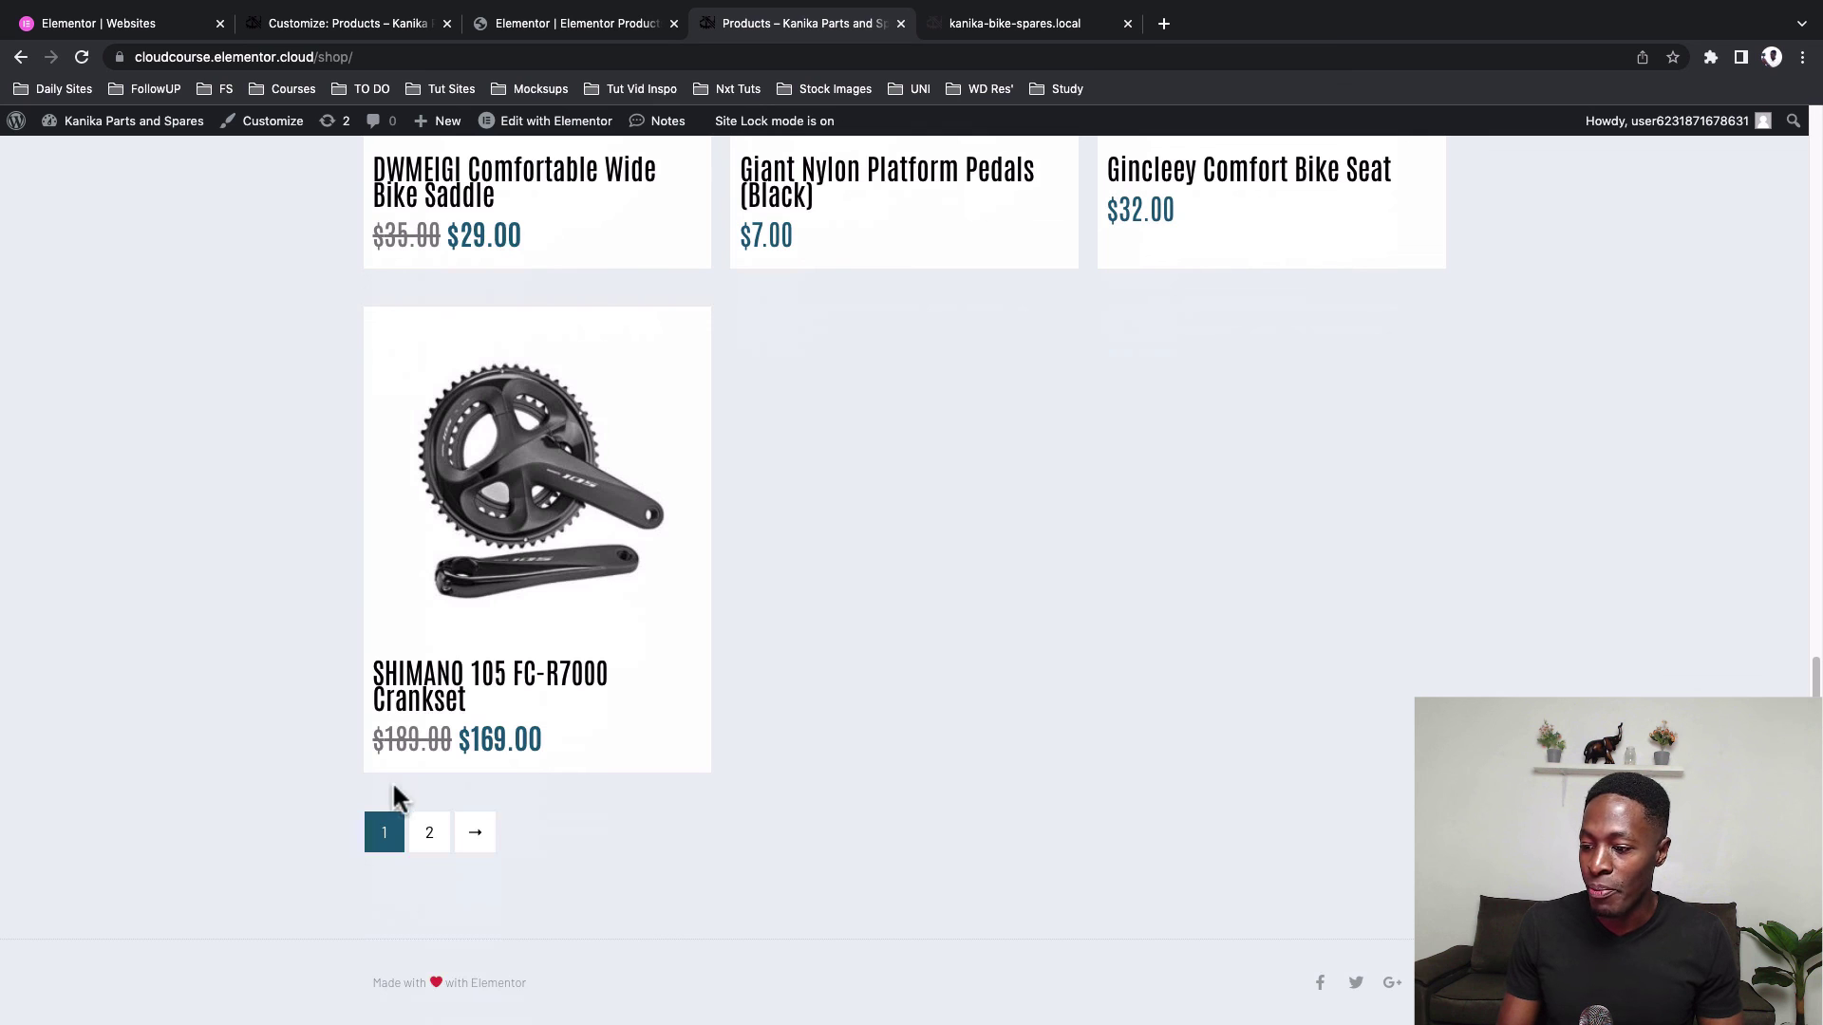
{"action": "scroll", "coordinate": [1198, 517], "scroll_direction": "up", "scroll_amount": 10}
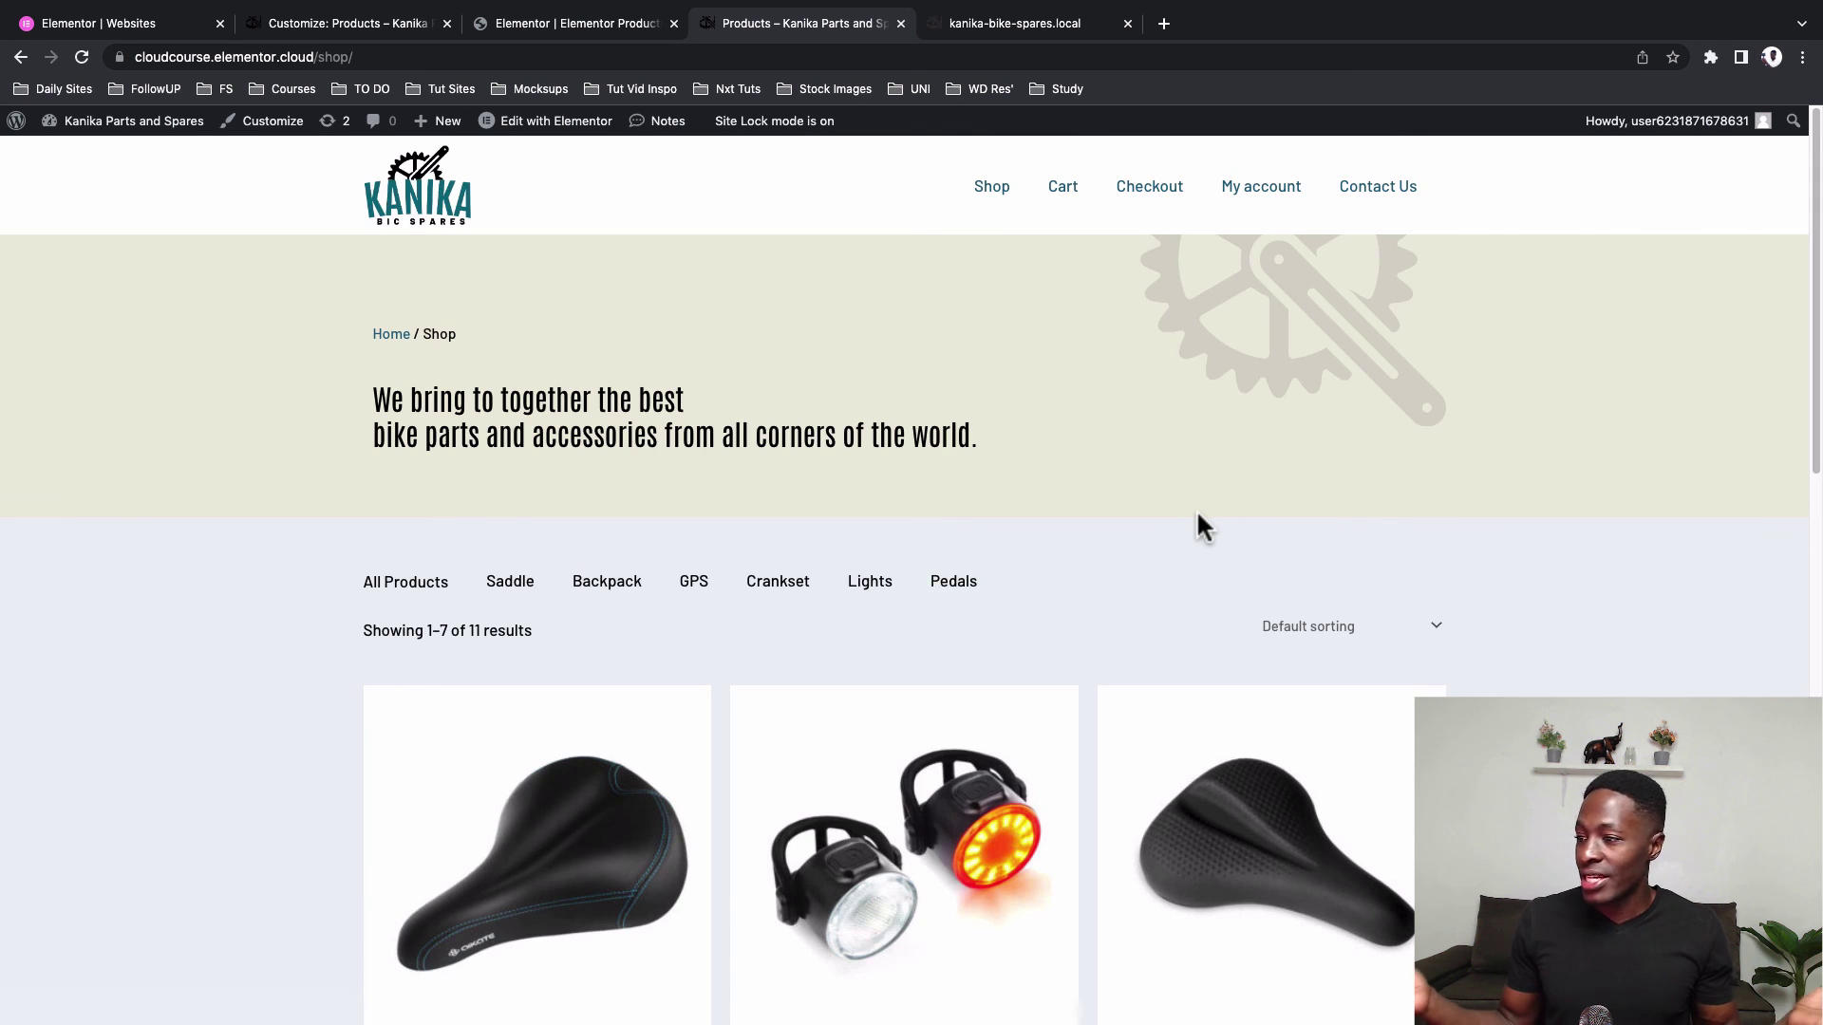
Open the site's Cart page and examine the reference site's cart layout for comparison
{"action": "left_click", "coordinate": [1064, 190]}
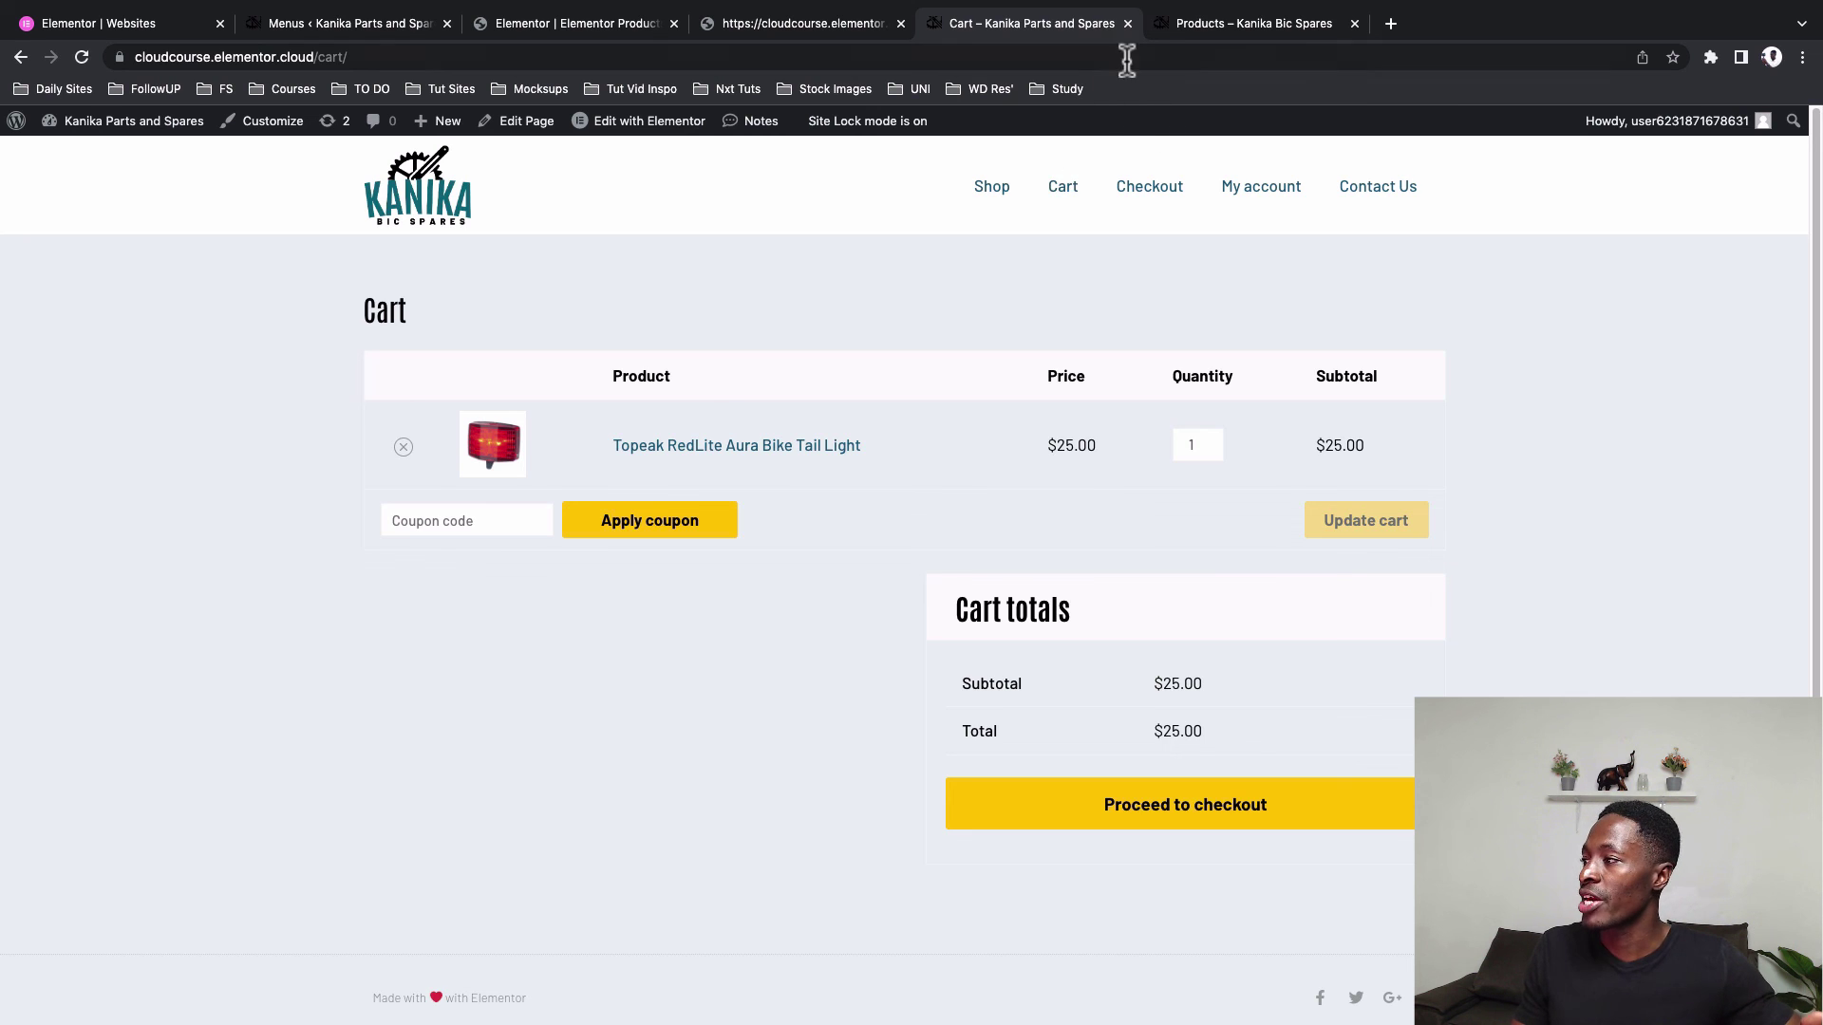
{"action": "left_click", "coordinate": [1234, 23]}
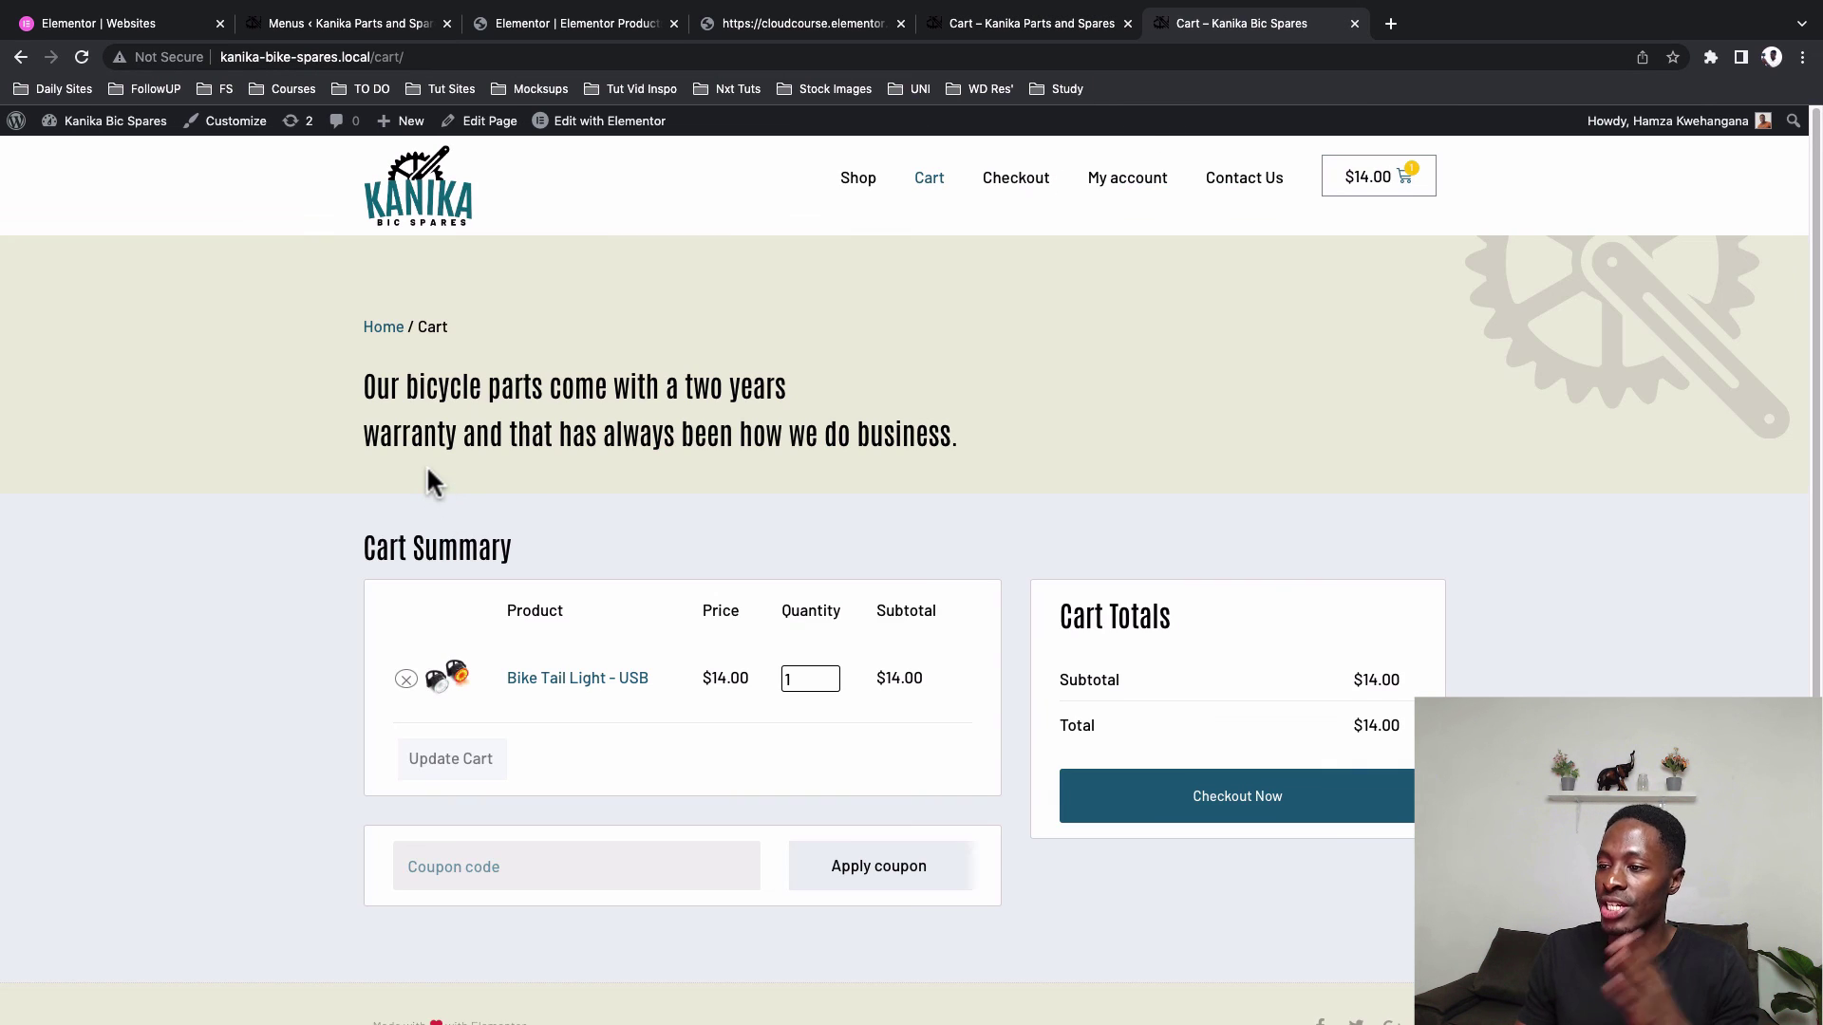
{"action": "scroll", "coordinate": [412, 482], "scroll_direction": "down", "scroll_amount": 1}
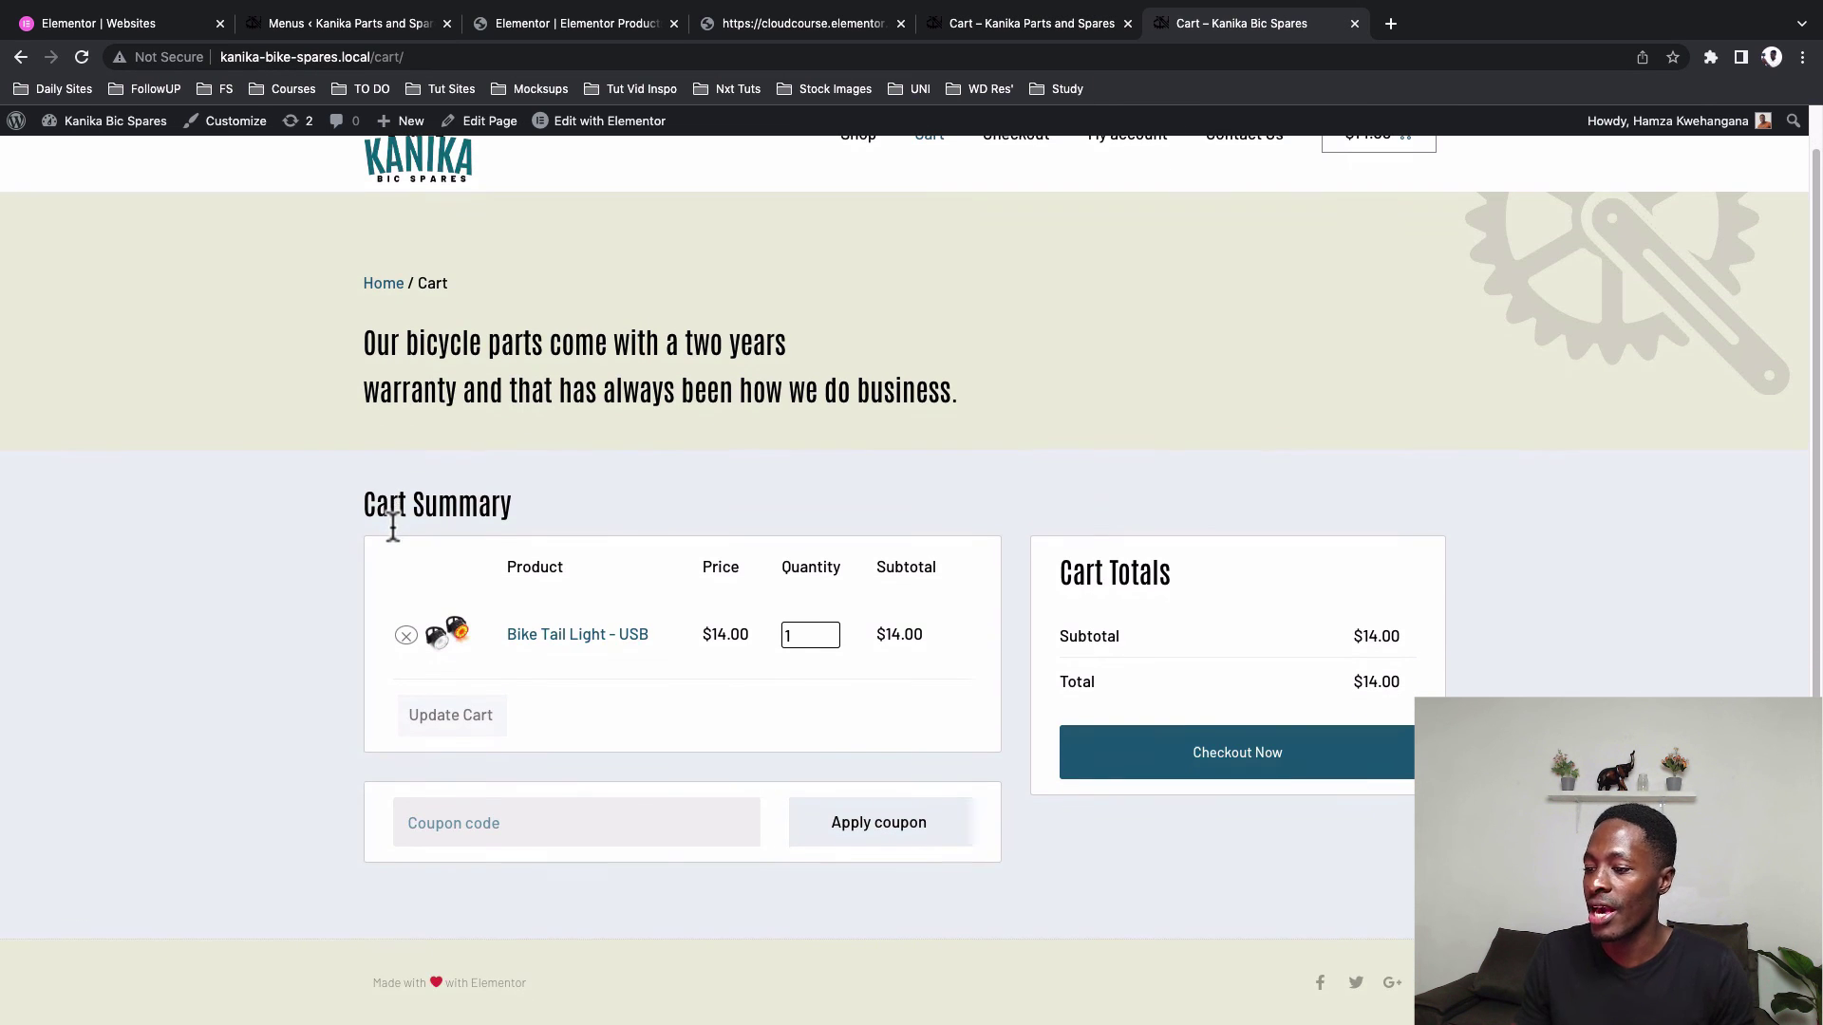